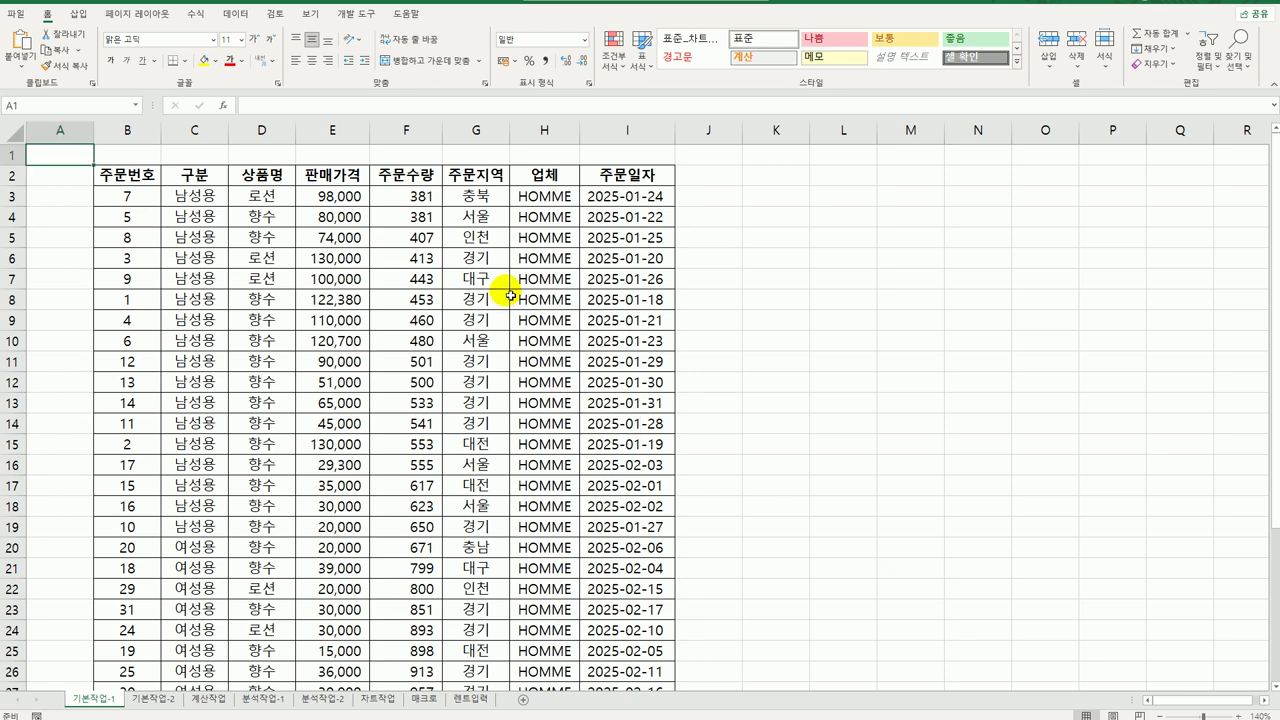
# Enter the criteria heading 조건 in cell B38 below the order table
pyautogui.scroll(-9, 416, 335)
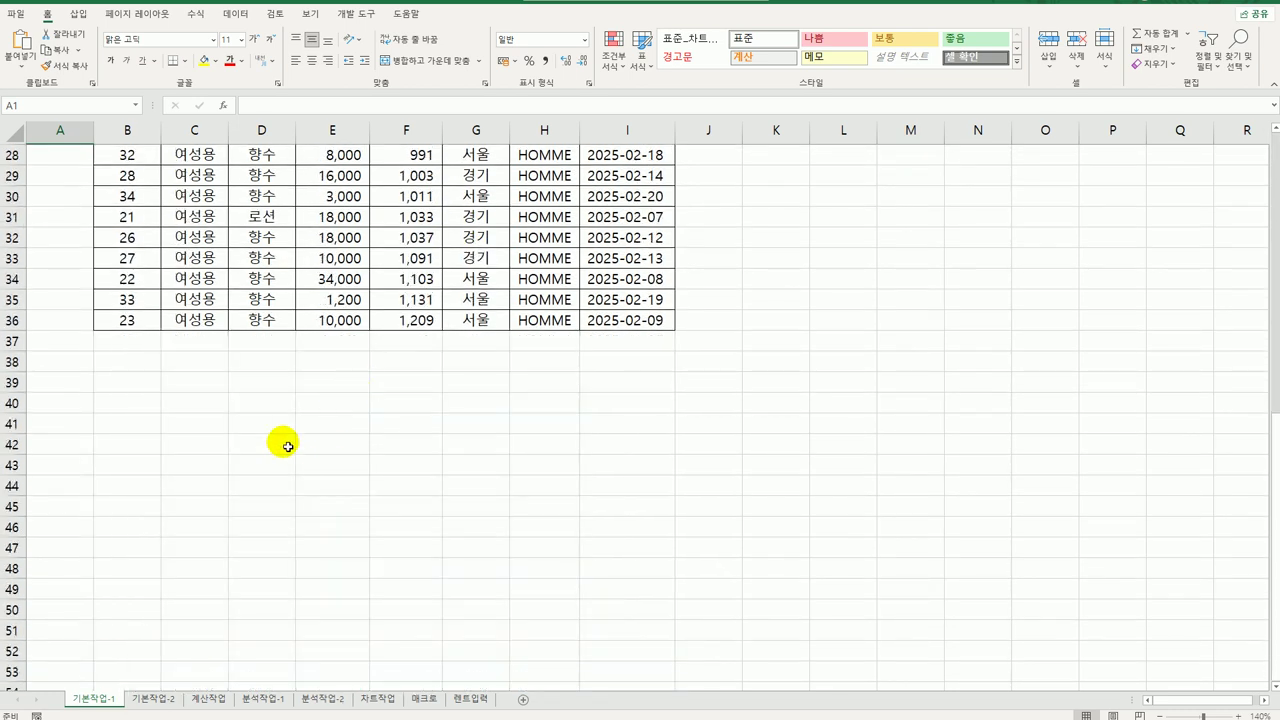
pyautogui.click(146, 362)
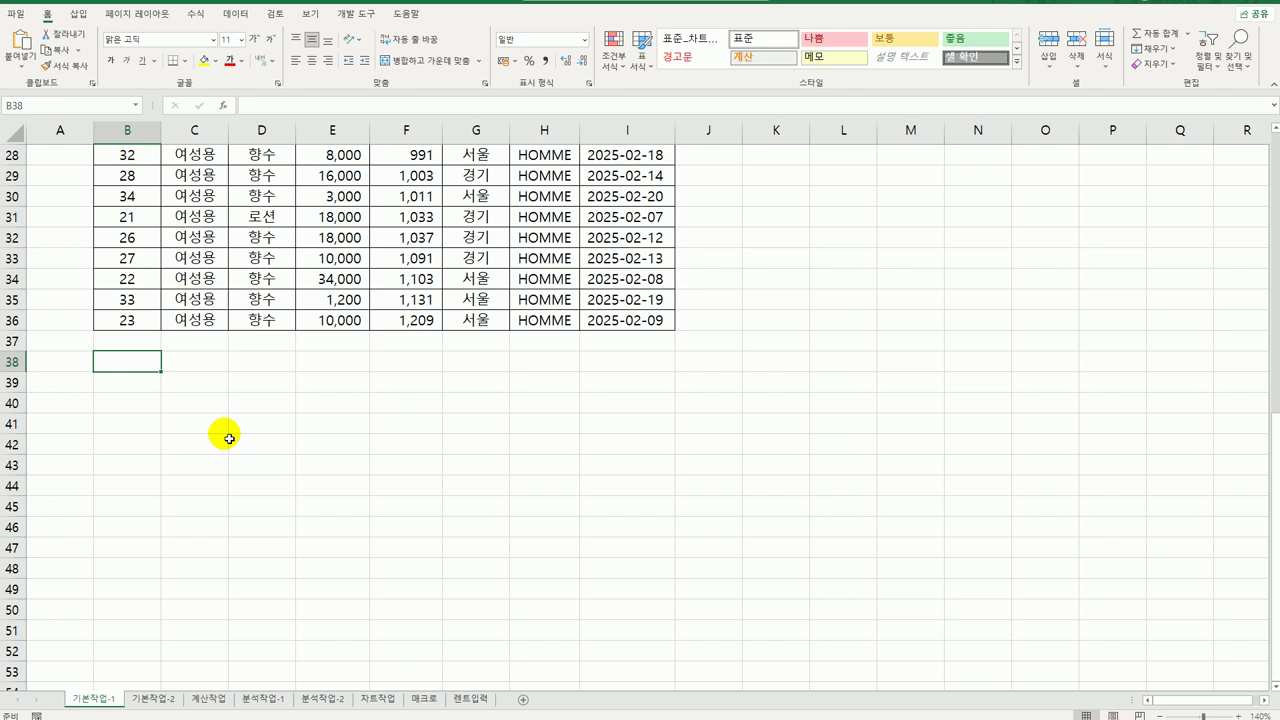
pyautogui.write('wh')
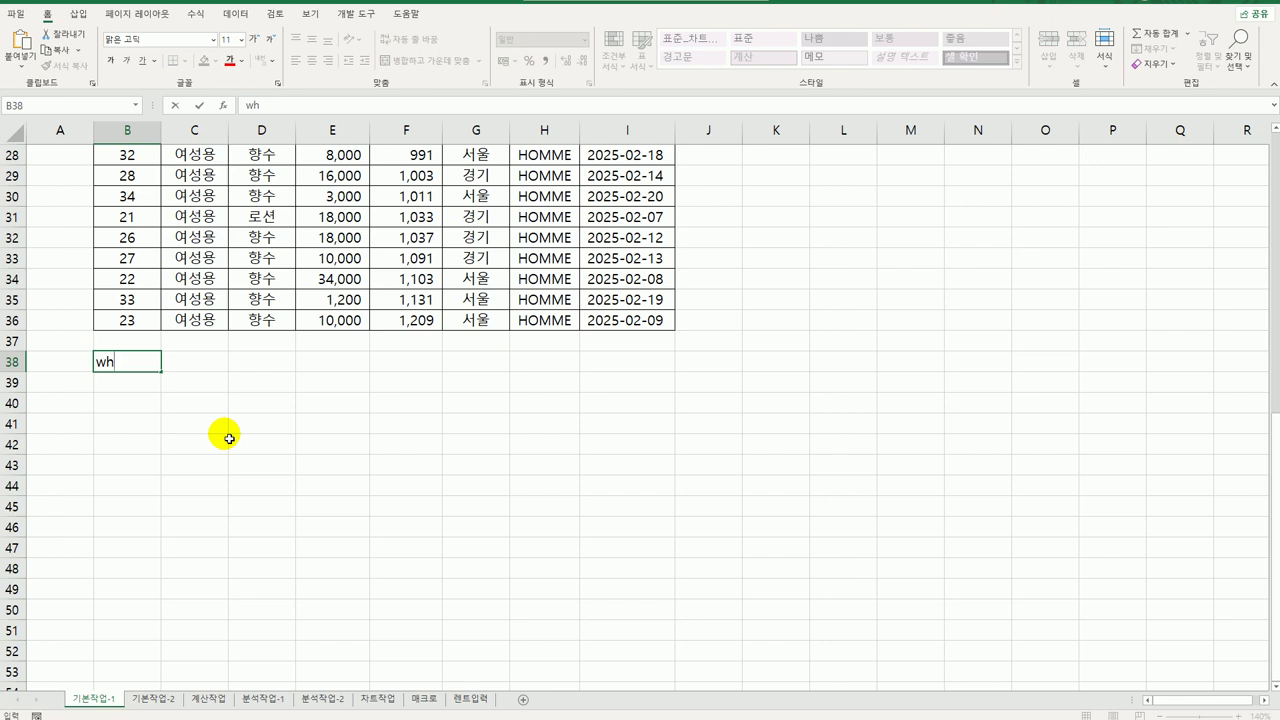
pyautogui.press('BackSpace')
pyautogui.press('BackSpace')
pyautogui.press('Hangul')
pyautogui.write('조건')
pyautogui.press('Return')
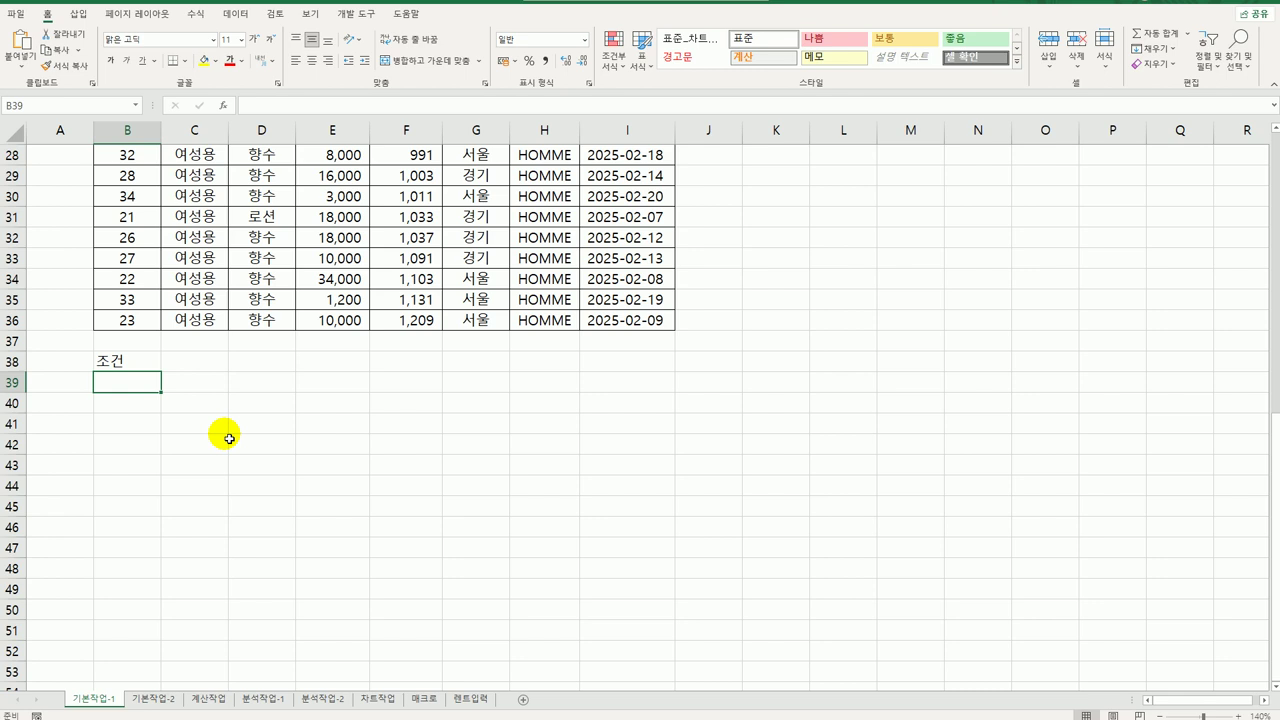
# Begin an AND formula in B39 whose first condition tests that the product name in D3 equals "향수"
pyautogui.write('=')
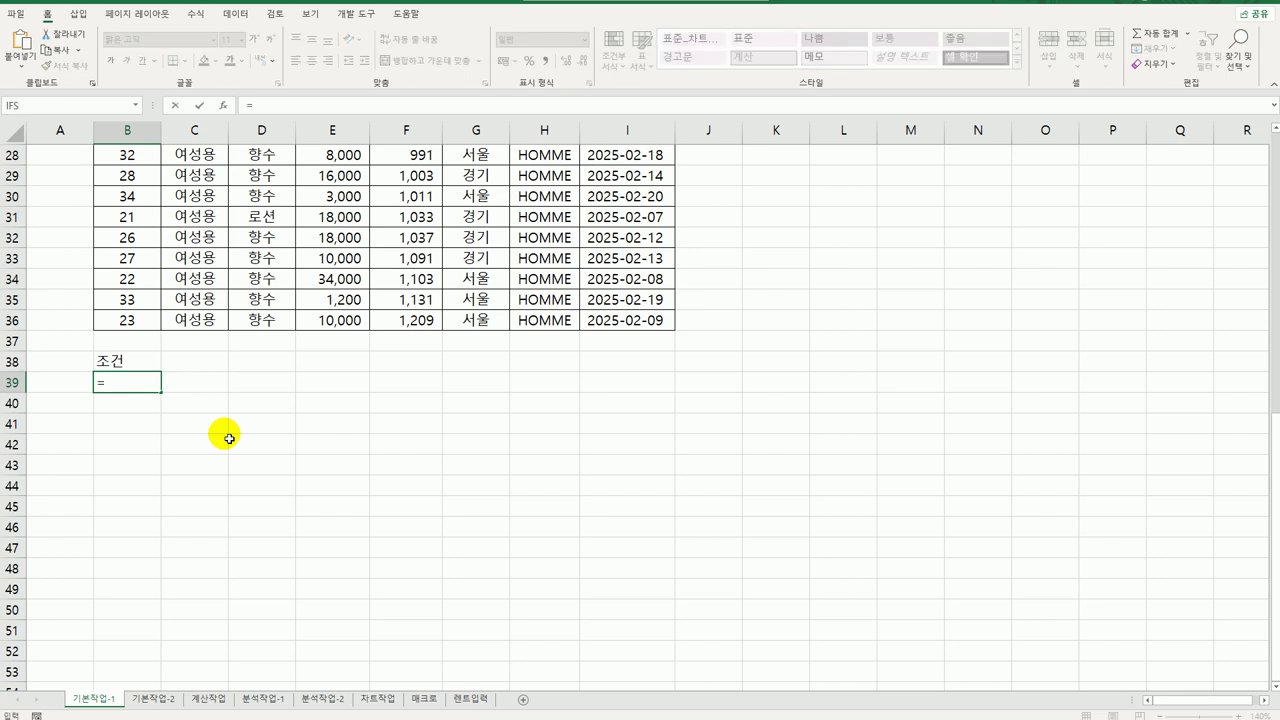
pyautogui.write('and')
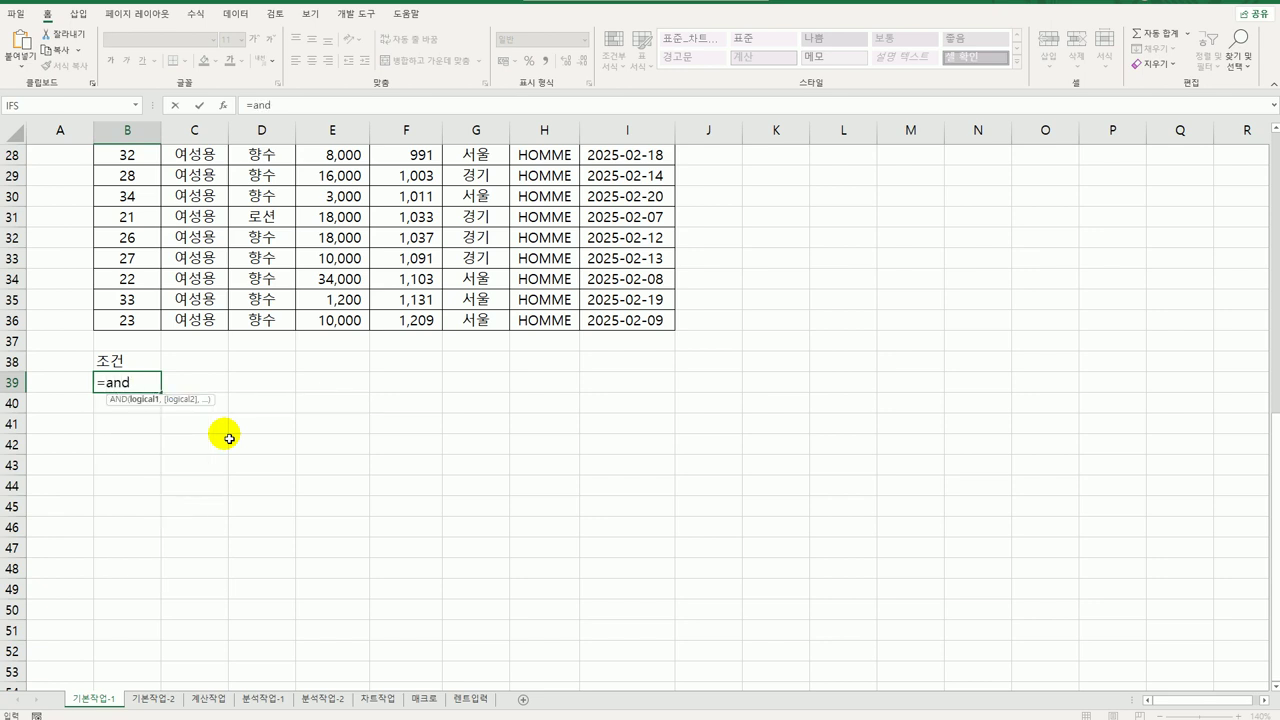
pyautogui.press('Tab')
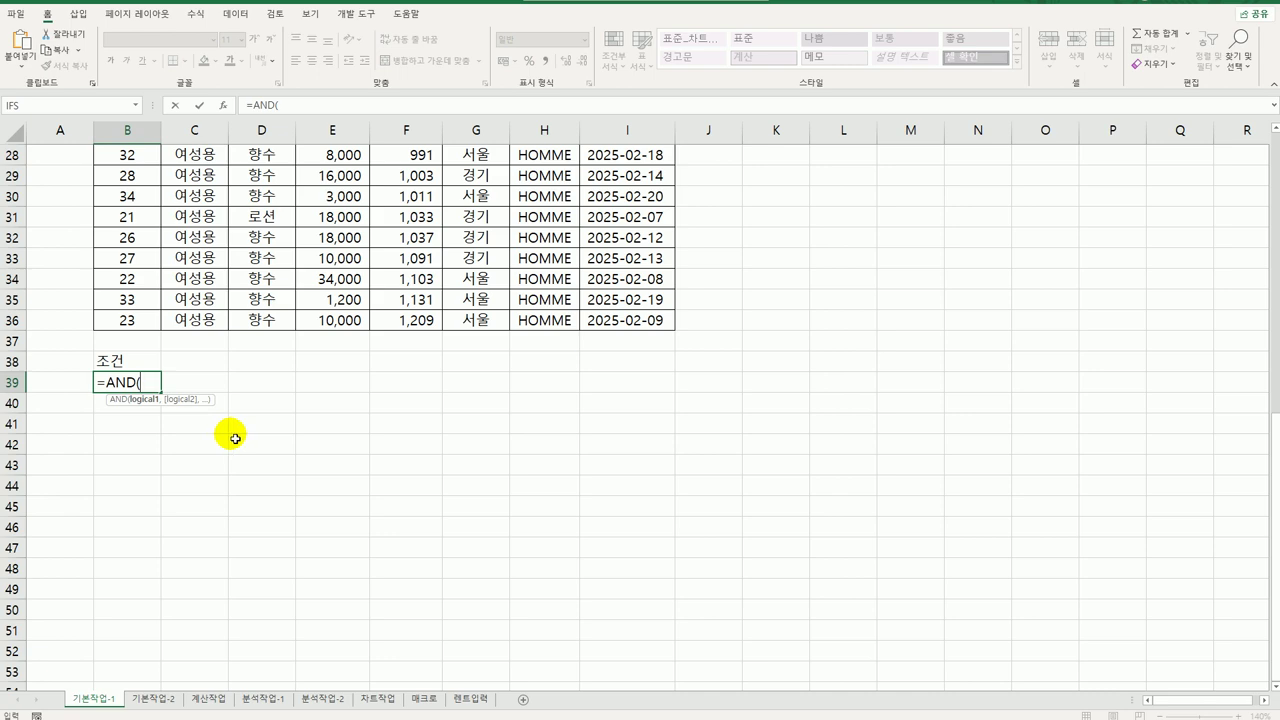
pyautogui.scroll(9, 240, 430)
pyautogui.scroll(-3, 260, 380)
pyautogui.scroll(3, 282, 296)
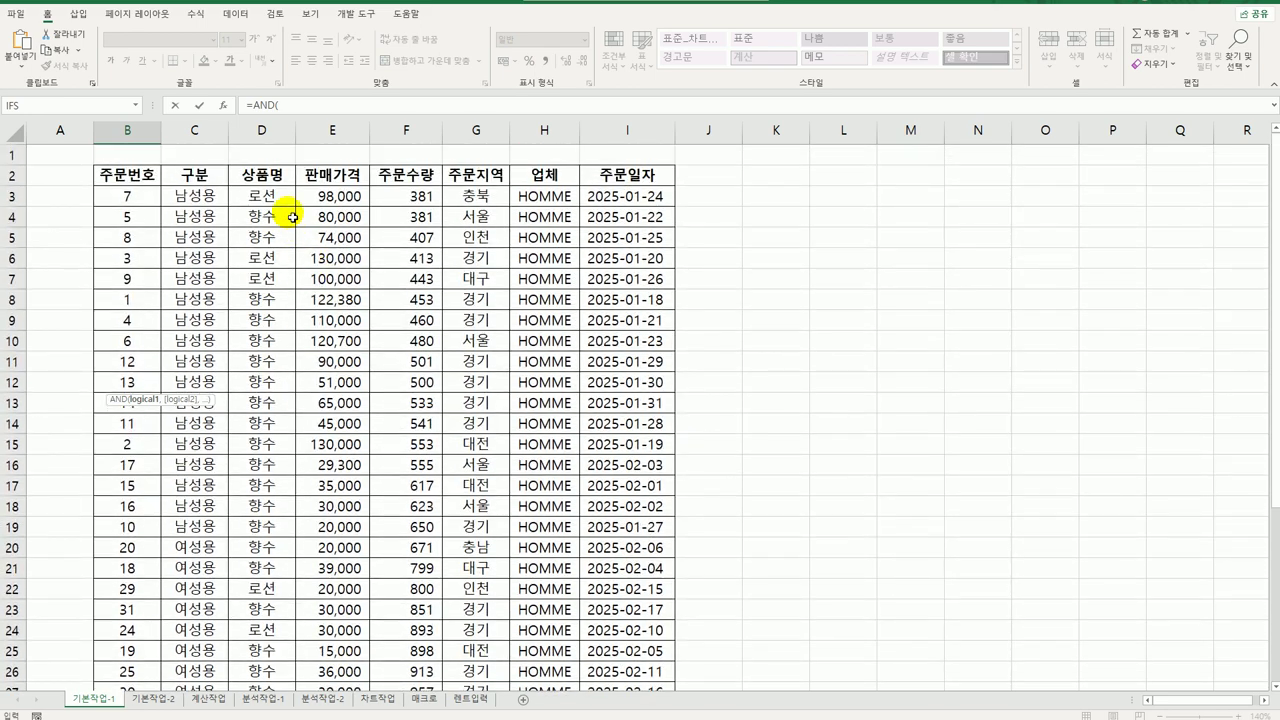
pyautogui.click(280, 197)
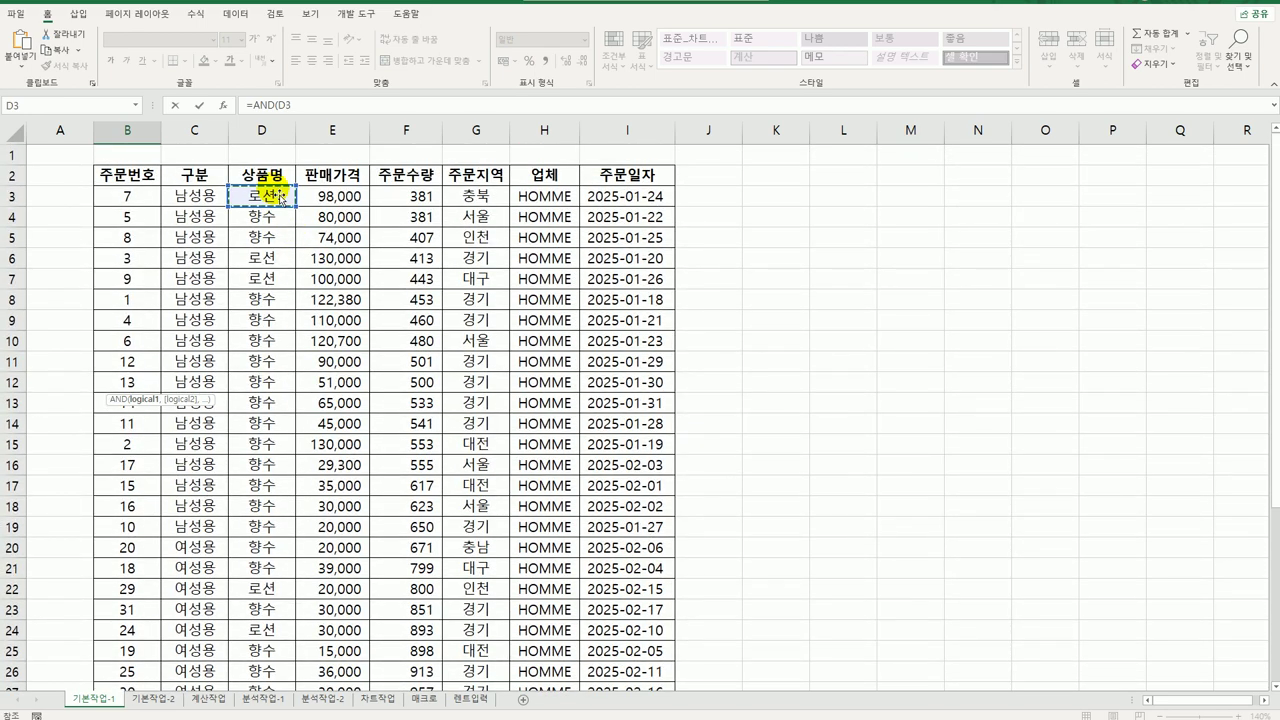
pyautogui.write('=')
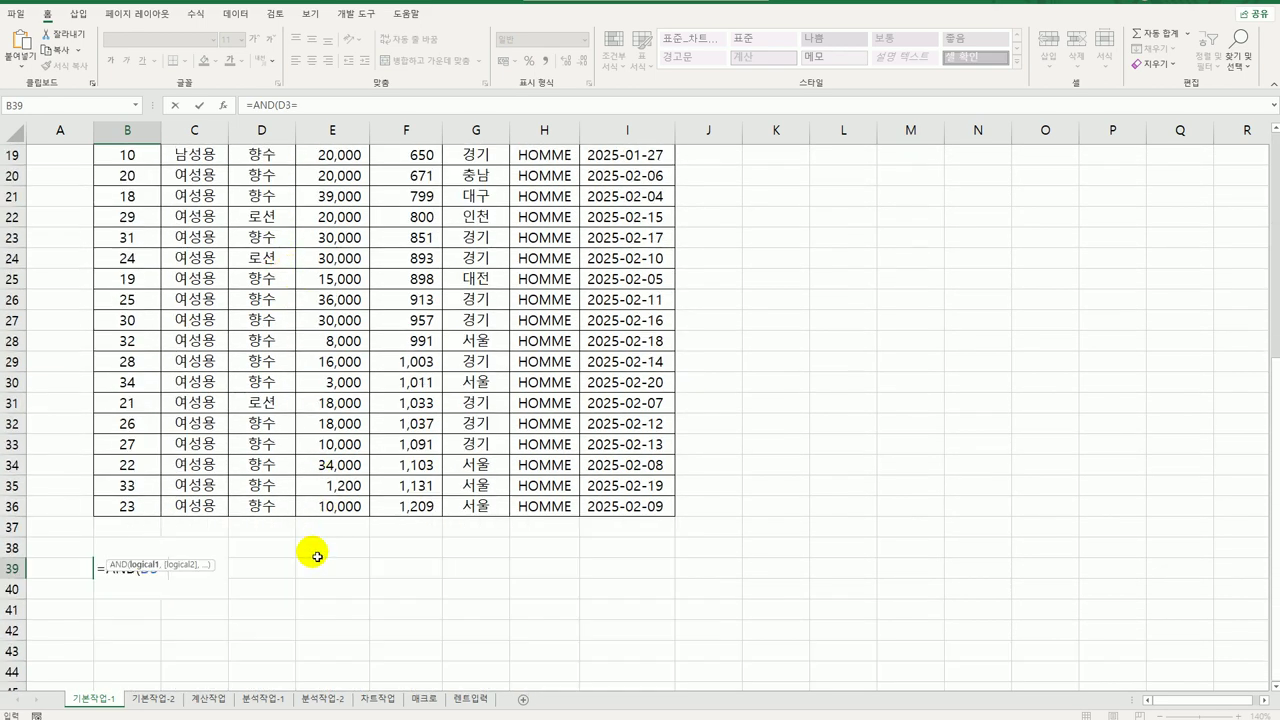
pyautogui.write('"')
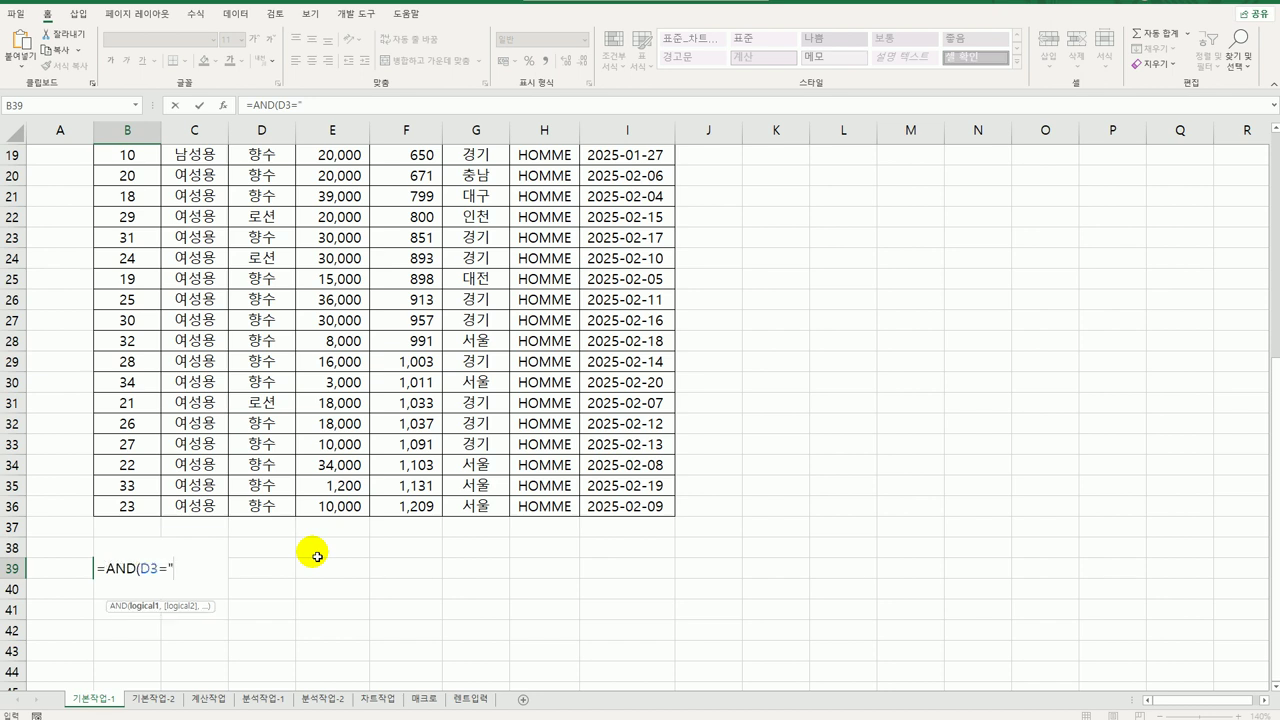
pyautogui.write('ㅎ')
pyautogui.press('BackSpace')
pyautogui.write('향수",')
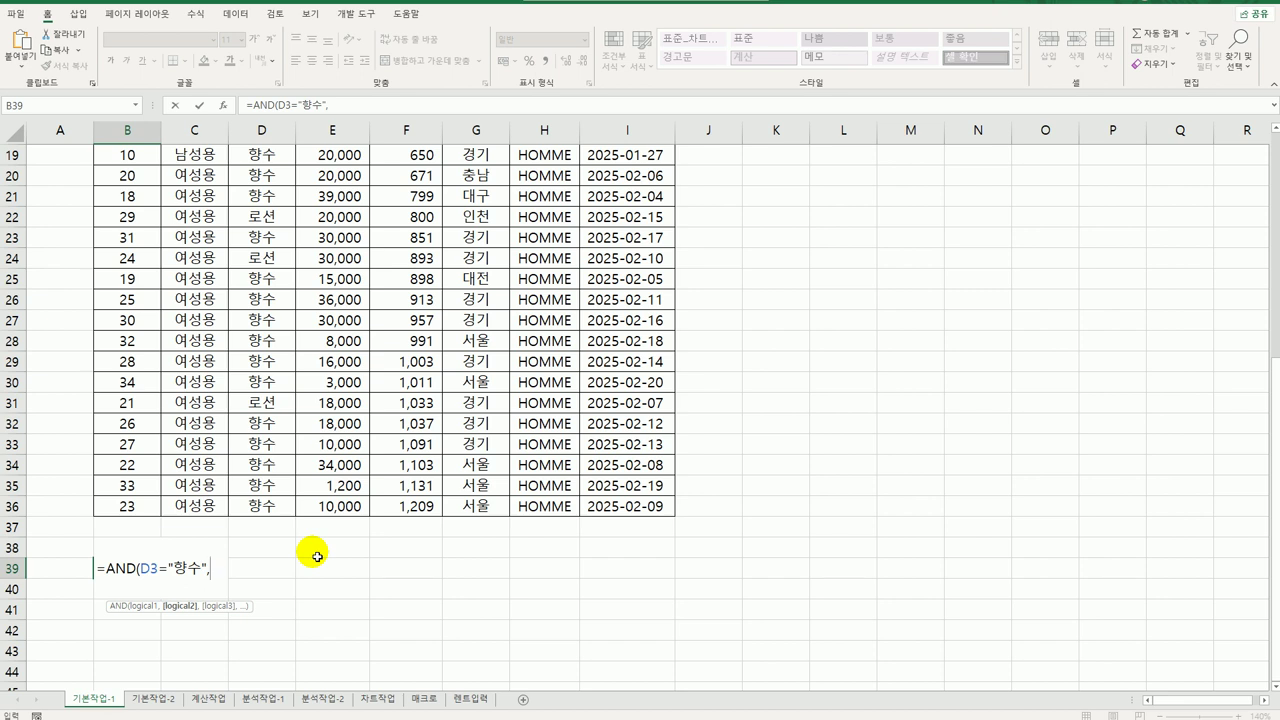
# Add ISEVEN(F3) as the second AND condition and complete the formula =AND(D3="향수",ISEVEN(F3)) in B39
pyautogui.write('i')
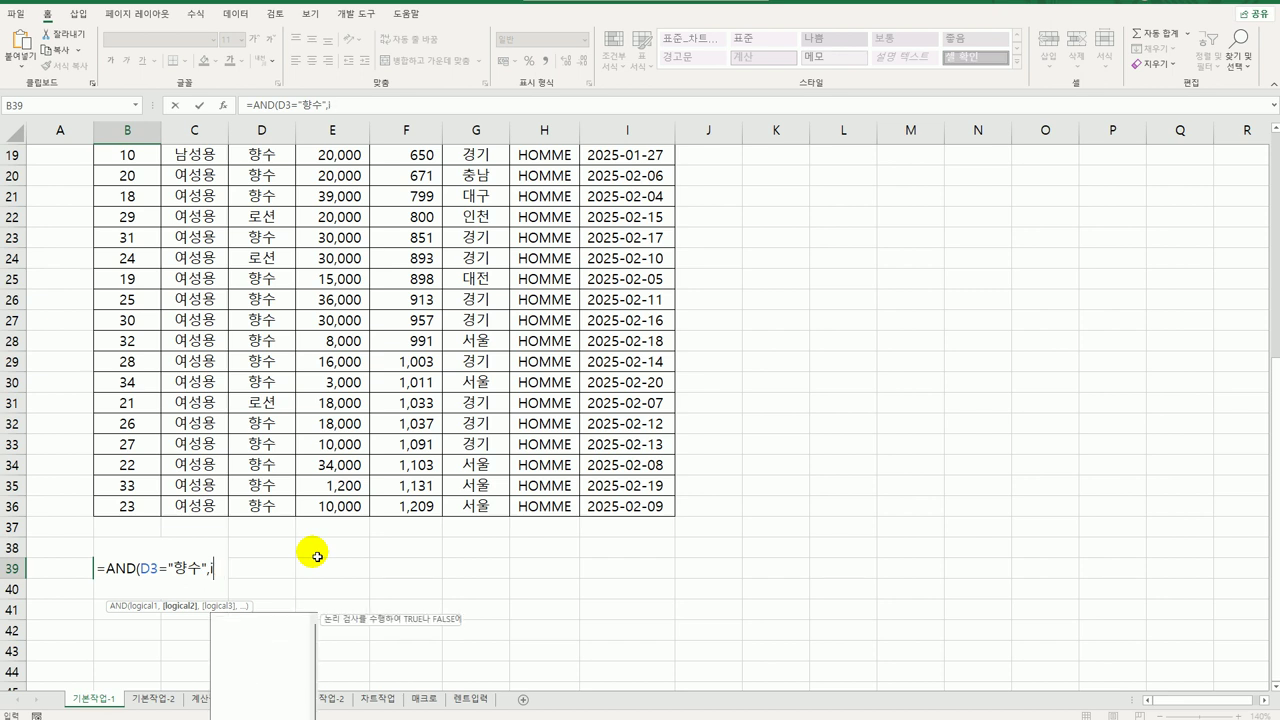
pyautogui.write('sev')
pyautogui.press('Tab')
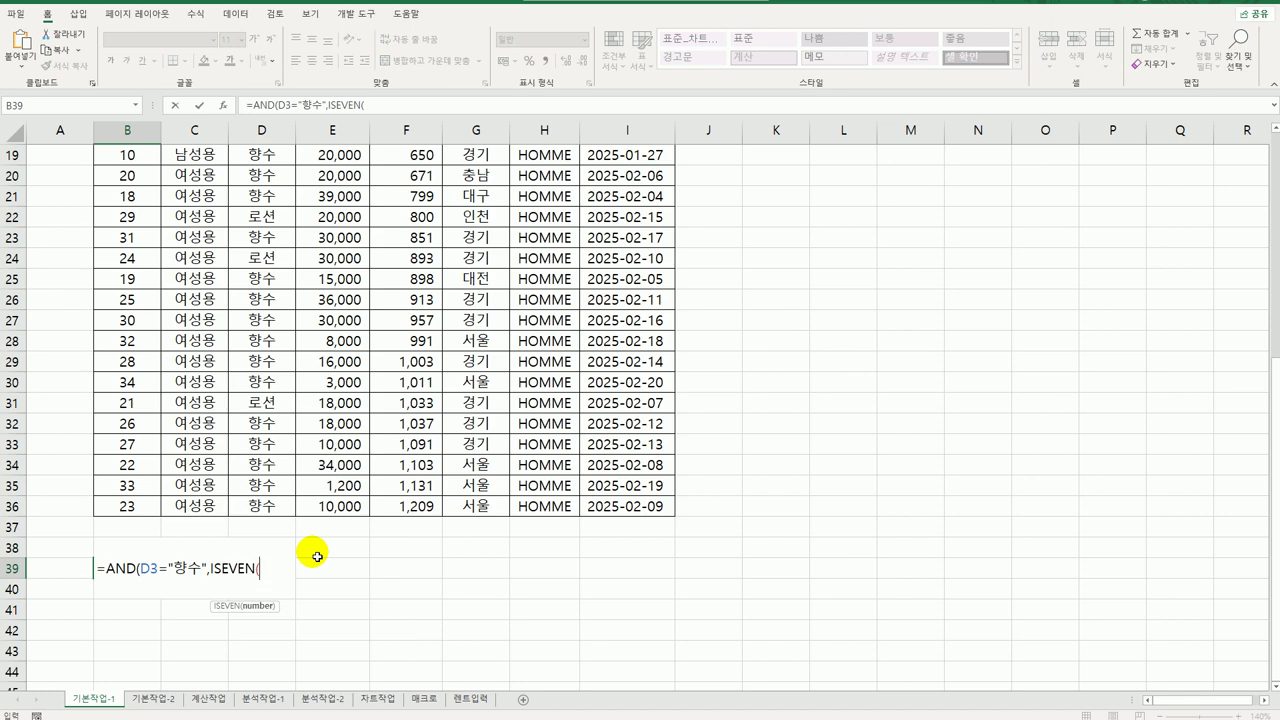
pyautogui.scroll(6, 574, 472)
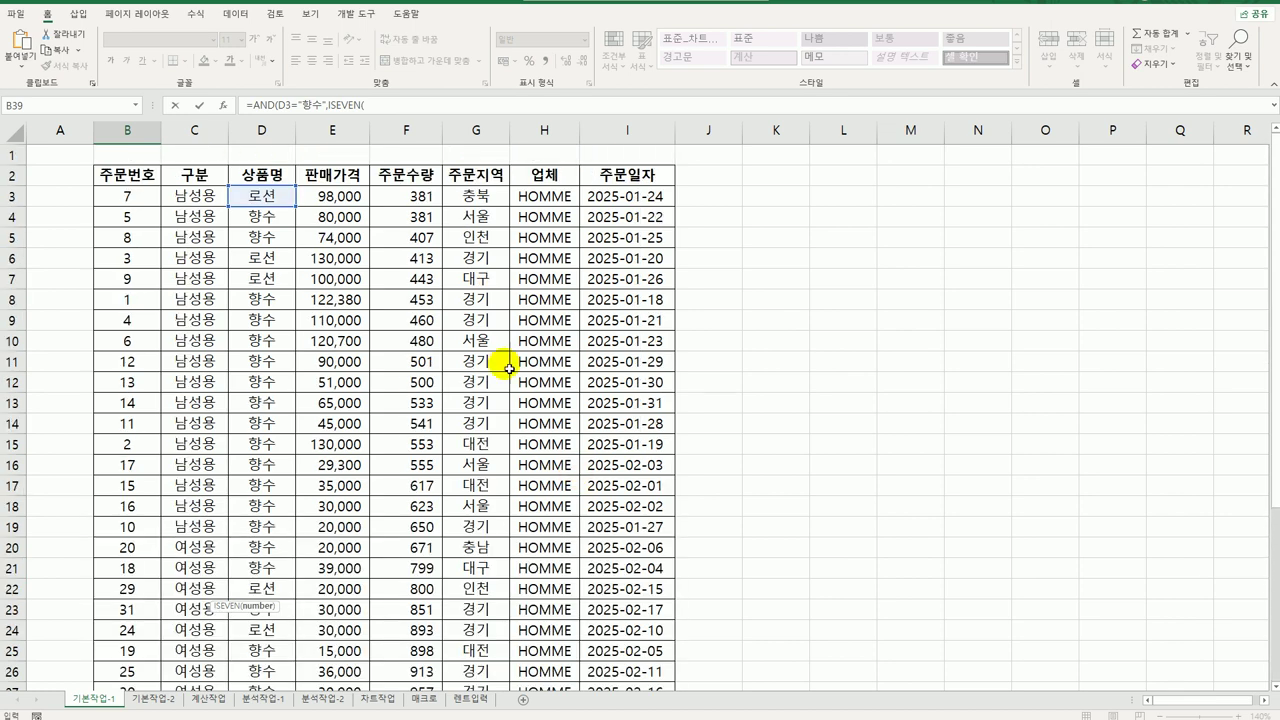
pyautogui.click(428, 197)
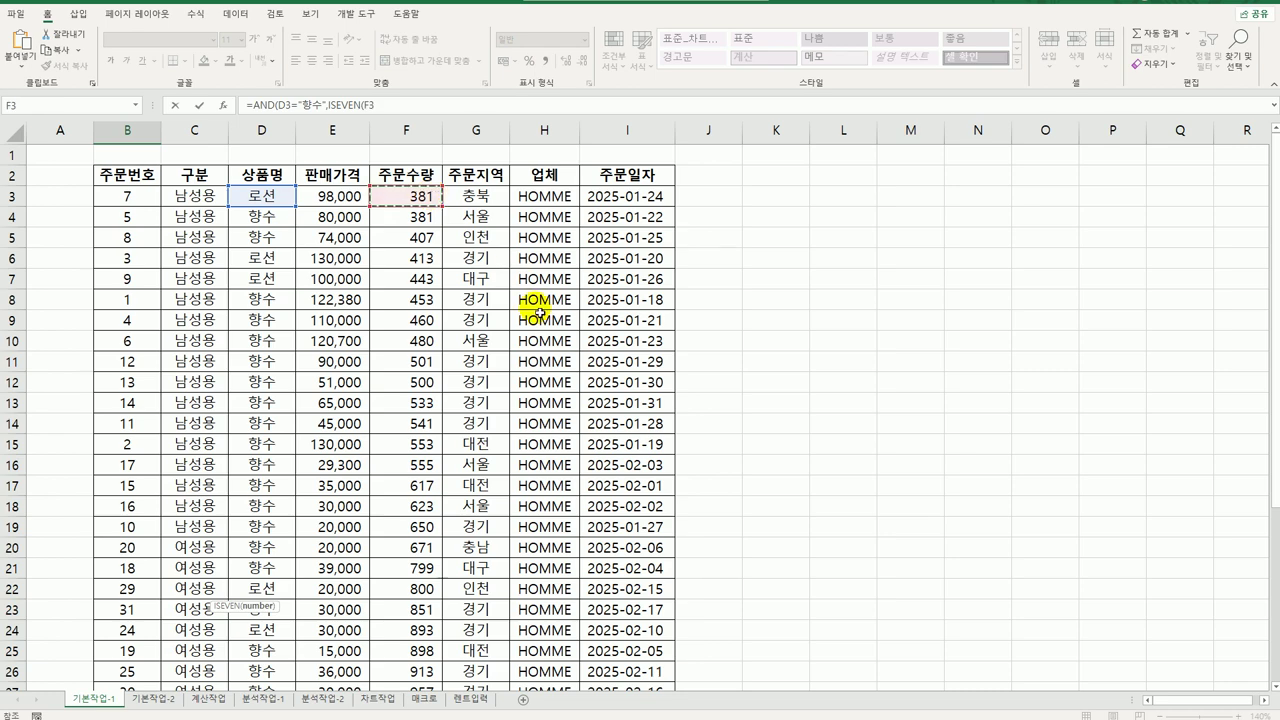
pyautogui.scroll(-6, 540, 313)
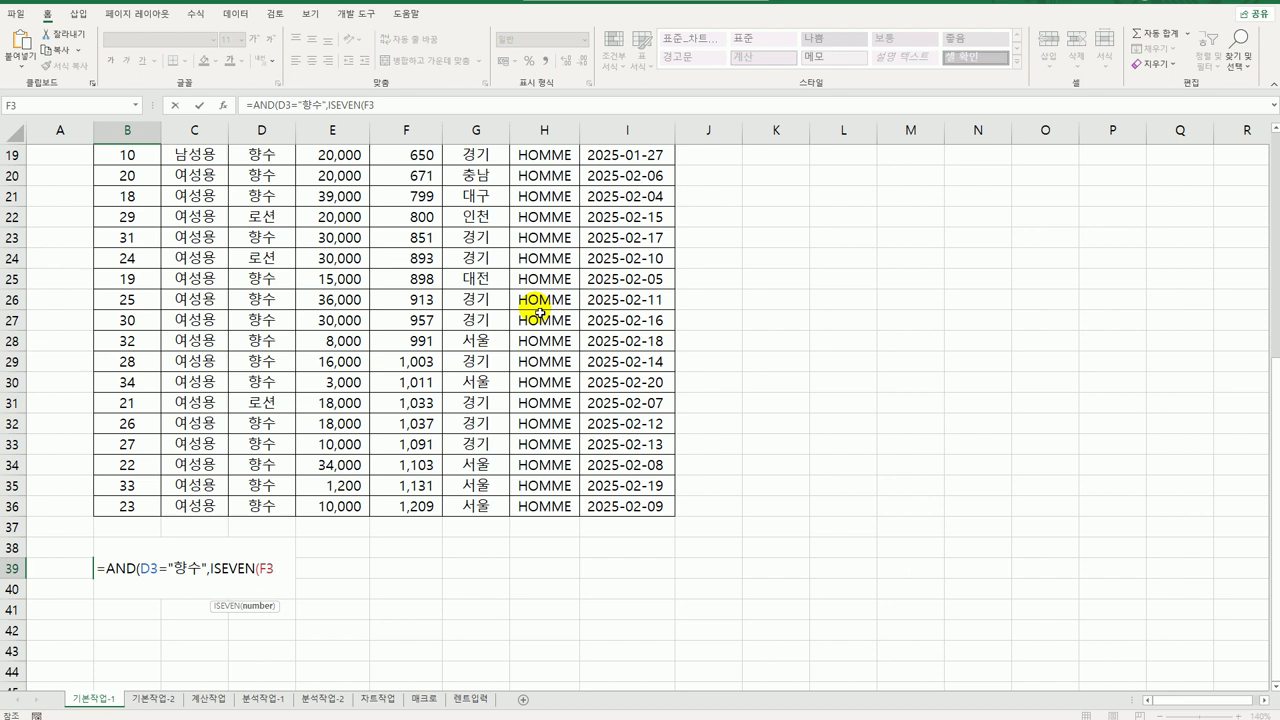
pyautogui.write(')')
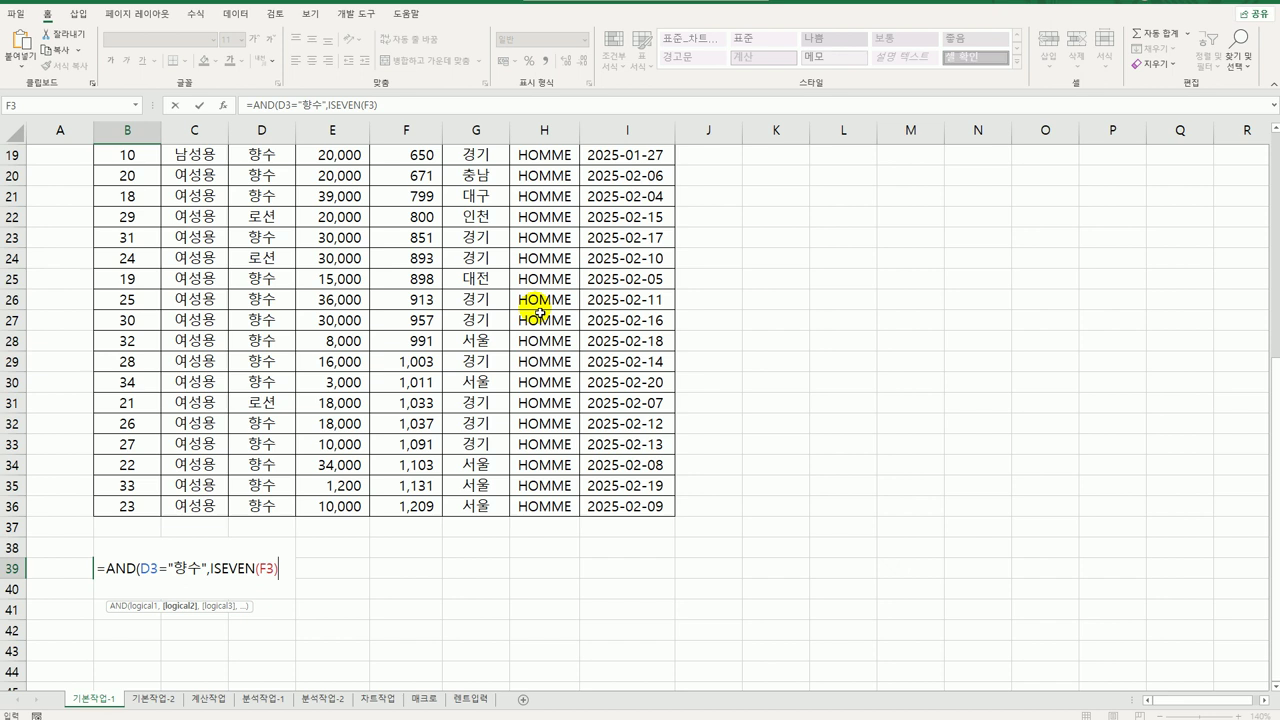
pyautogui.write(')')
pyautogui.press('Return')
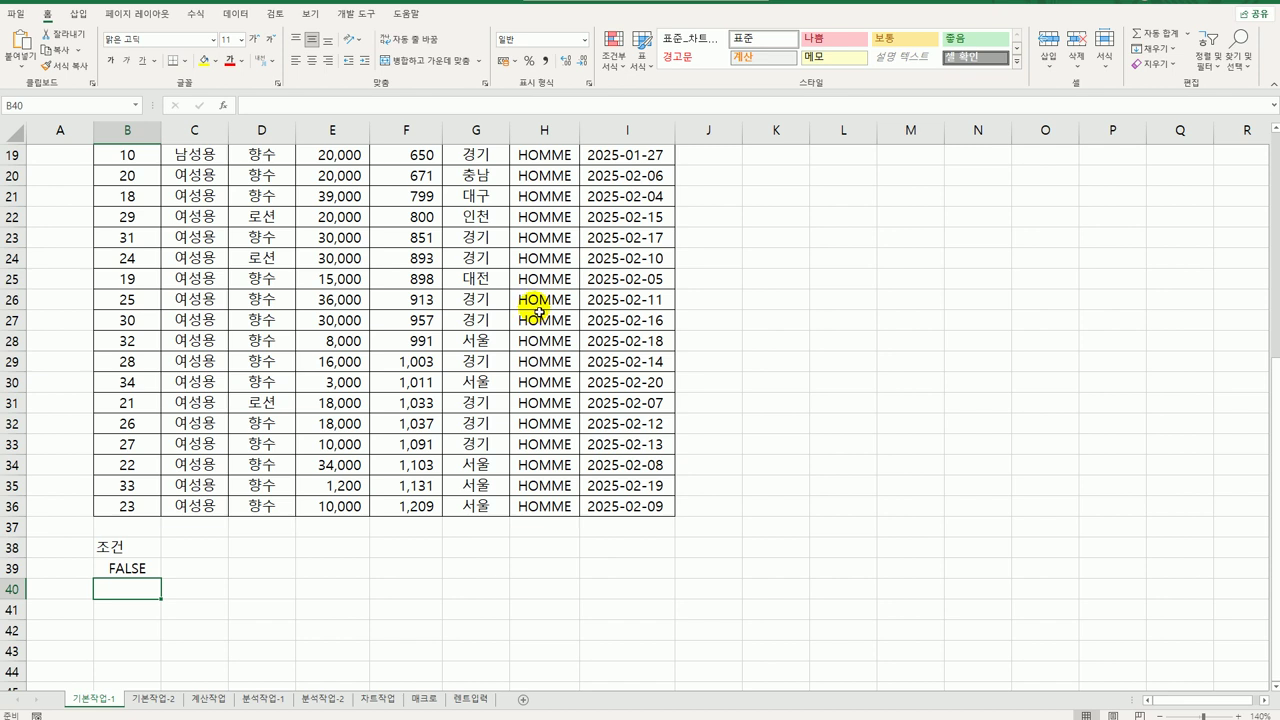
pyautogui.click(160, 576)
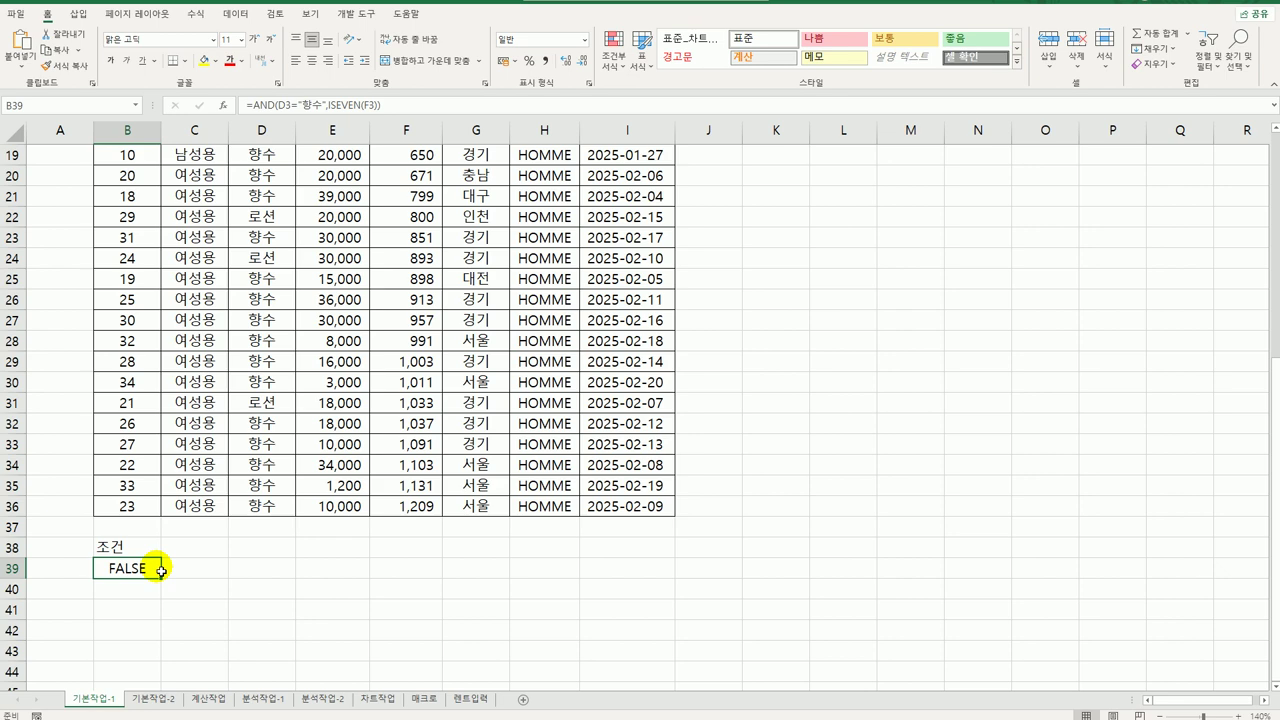
# Copy the table headers 주문번호, 상품명, 판매가격, 주문수량, 주문지역 and 주문일자 to row 43, starting at B43
pyautogui.scroll(6, 160, 568)
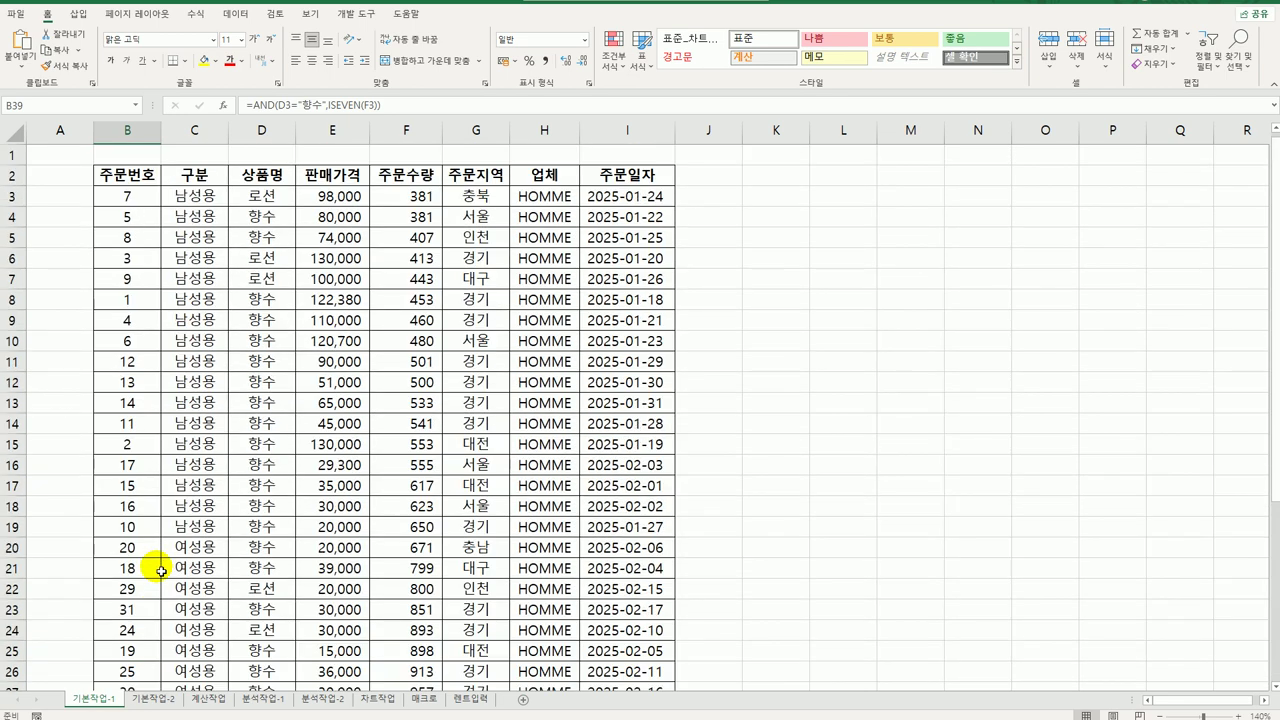
pyautogui.click(154, 182)
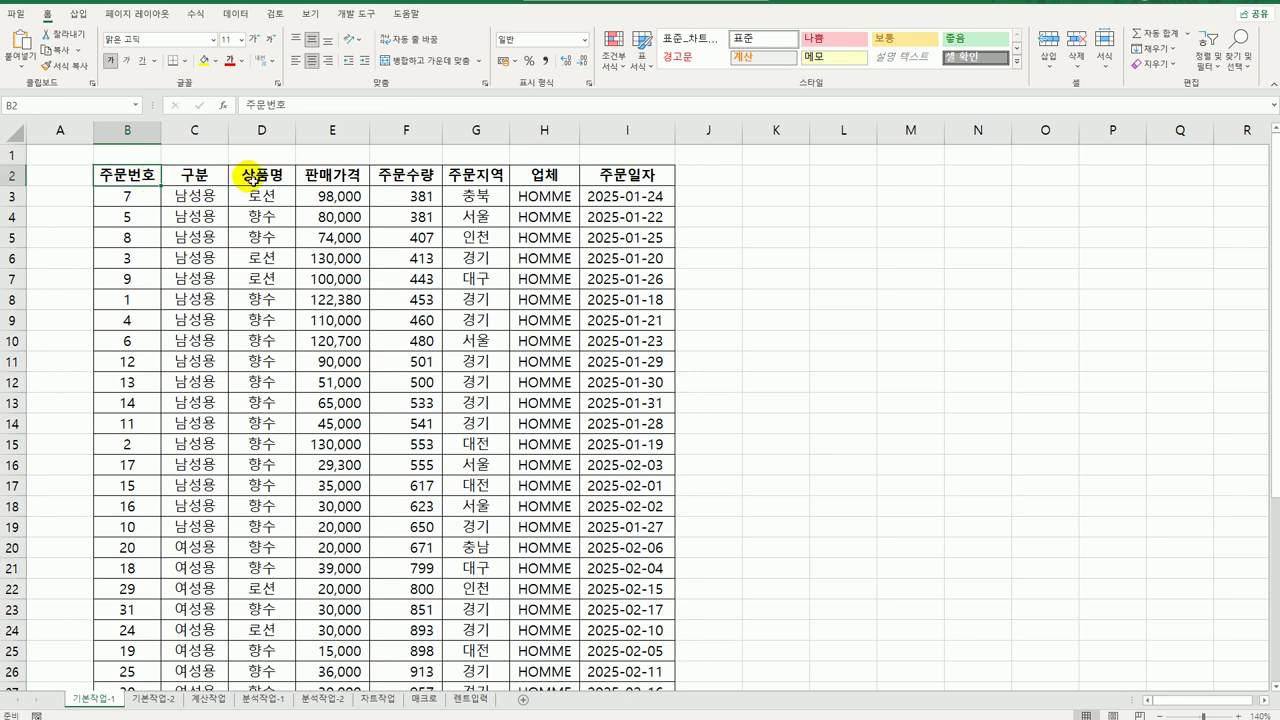
pyautogui.keyDown('ctrl'); pyautogui.click(246, 178); pyautogui.keyUp('ctrl')
pyautogui.keyDown('ctrl'); pyautogui.click(316, 176); pyautogui.keyUp('ctrl')
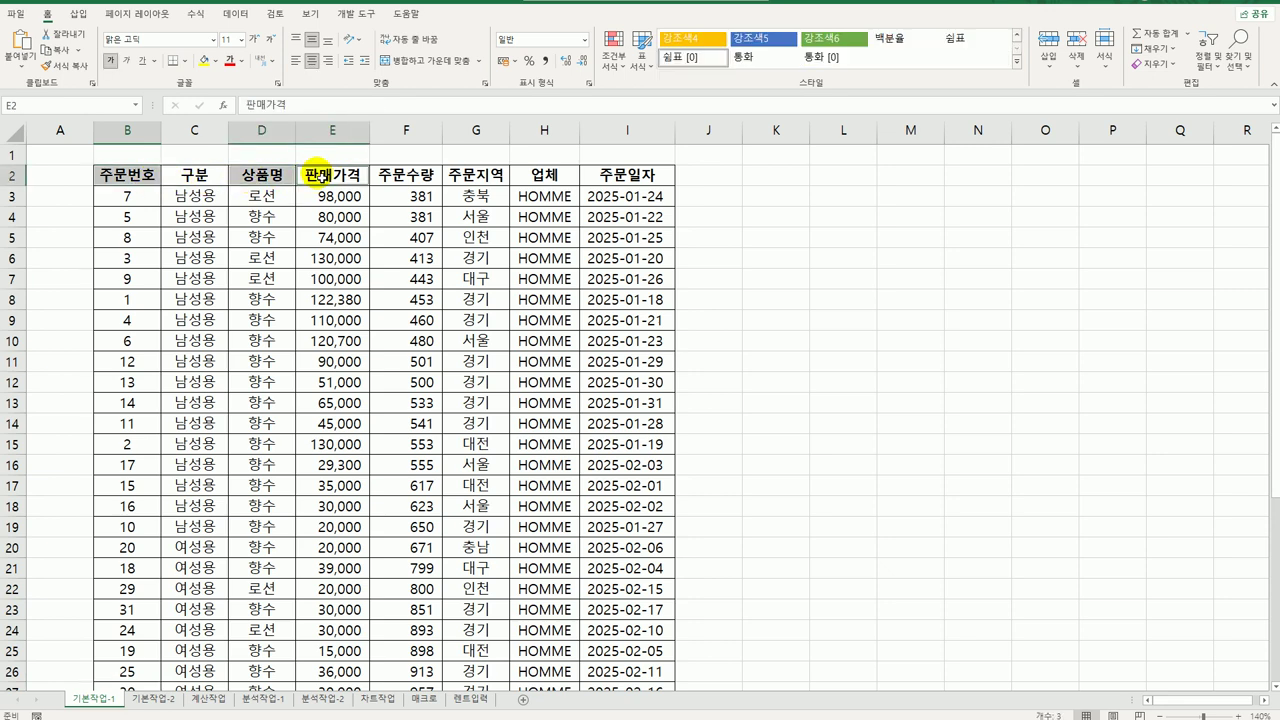
pyautogui.keyDown('ctrl'); pyautogui.click(414, 177); pyautogui.keyUp('ctrl')
pyautogui.keyDown('ctrl'); pyautogui.click(499, 184); pyautogui.keyUp('ctrl')
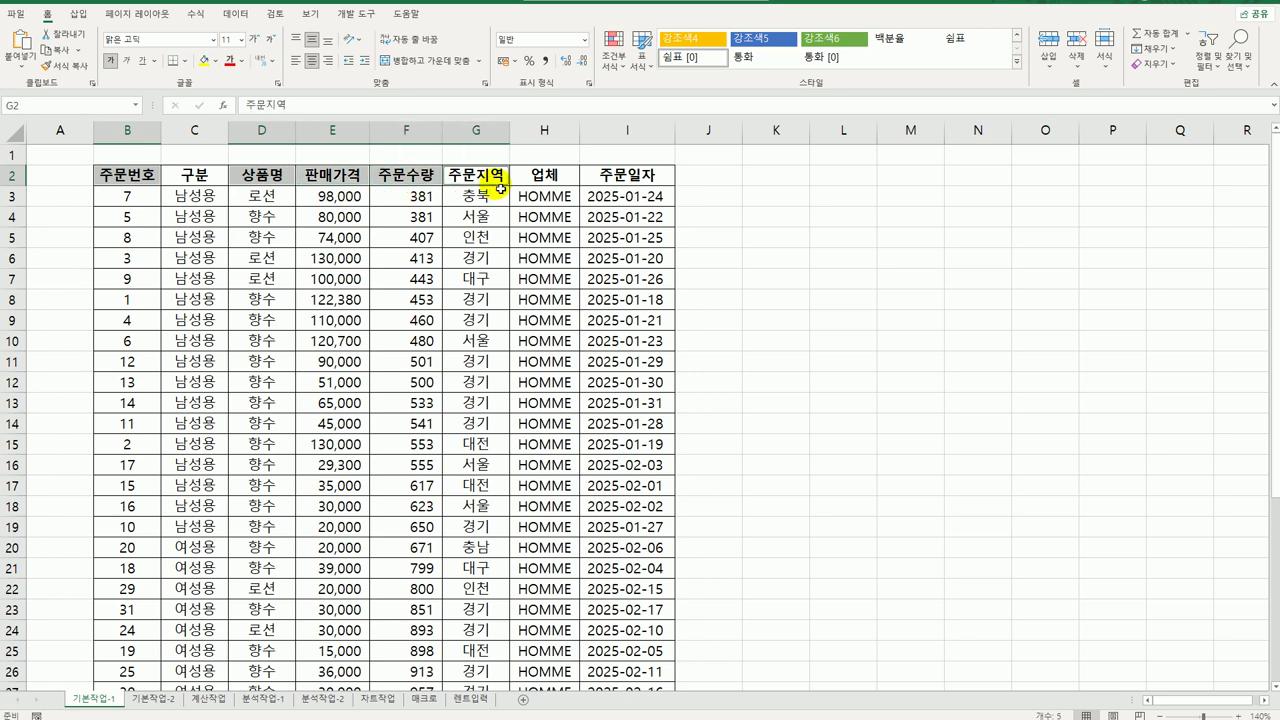
pyautogui.keyDown('ctrl'); pyautogui.click(619, 185); pyautogui.keyUp('ctrl')
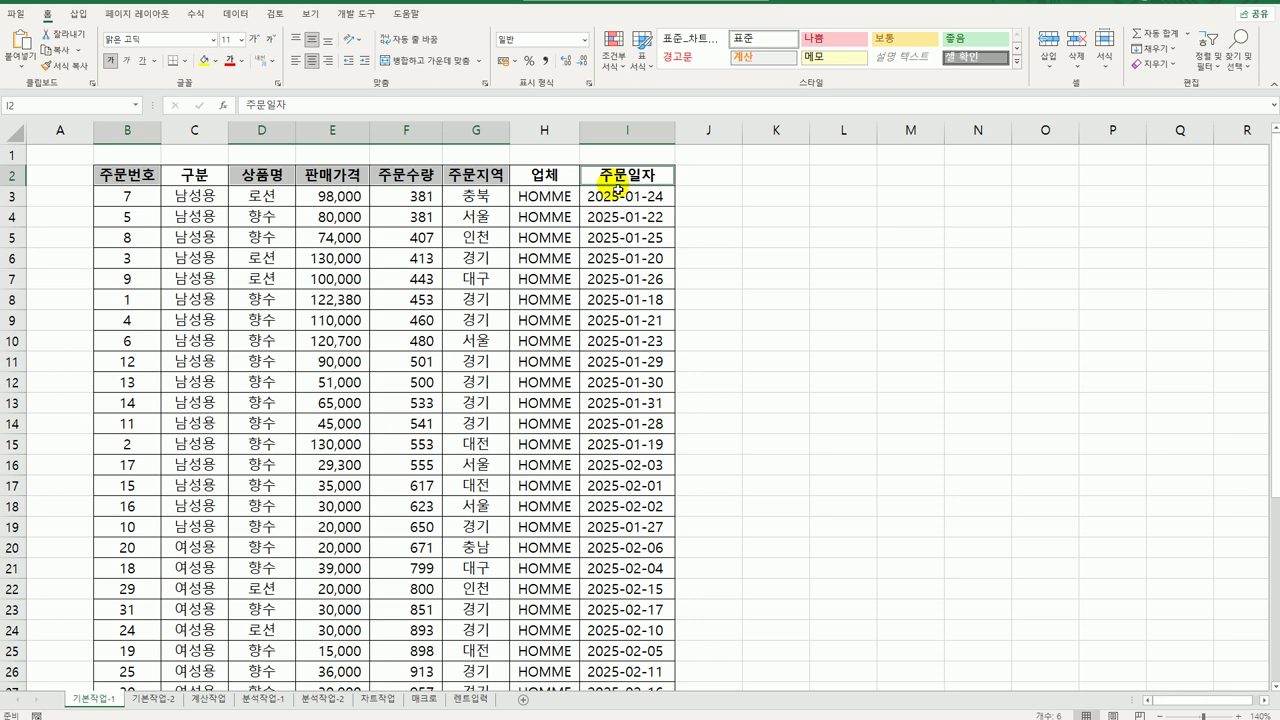
pyautogui.hotkey('ctrl', 'c')
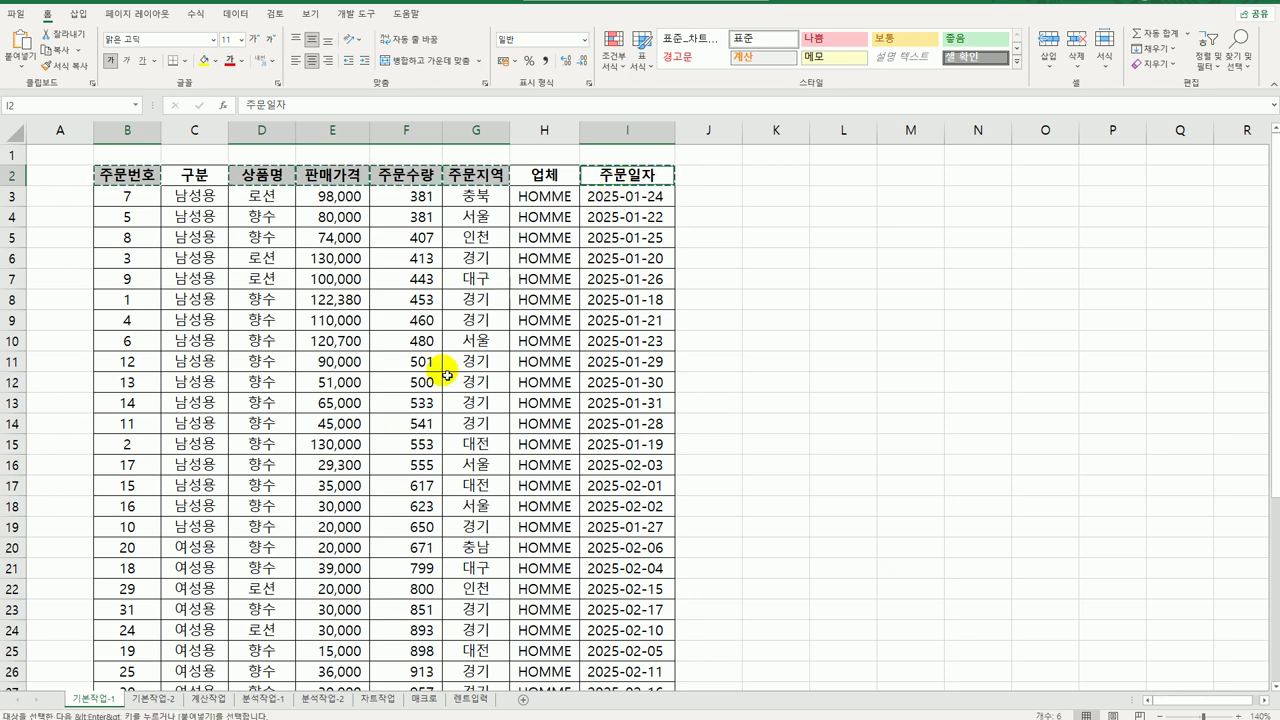
pyautogui.scroll(-9, 437, 380)
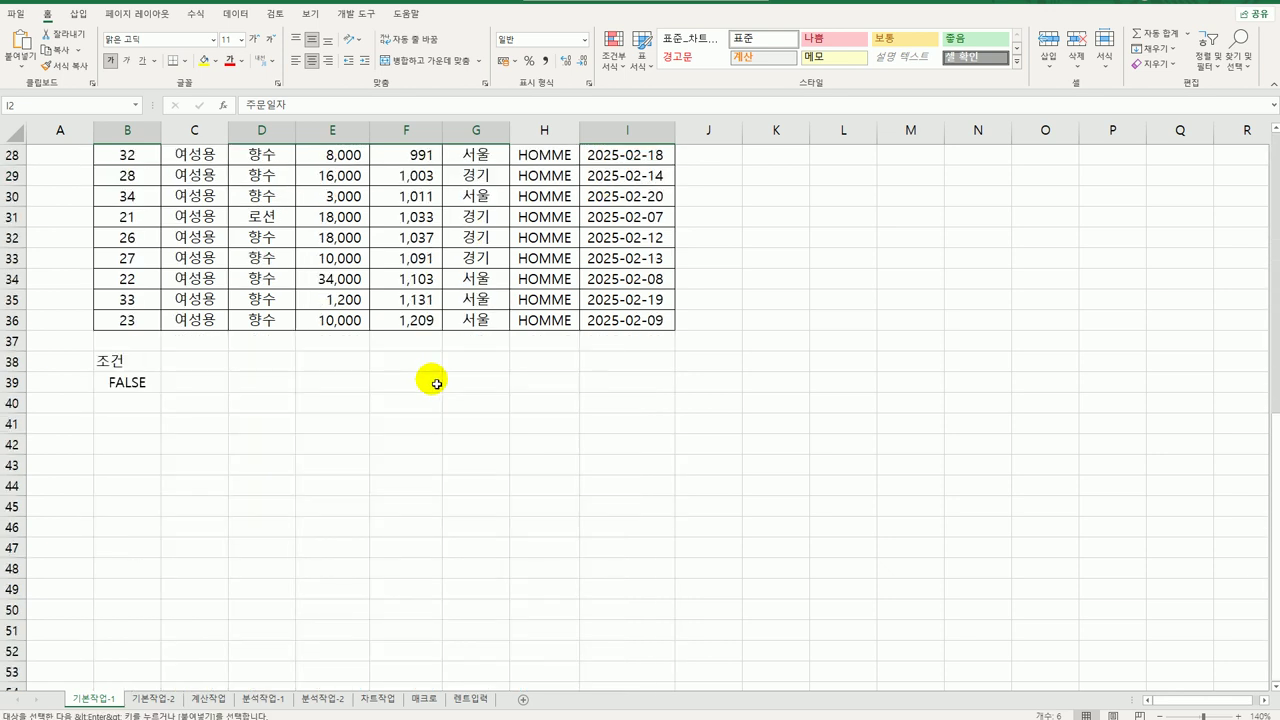
pyautogui.click(142, 462)
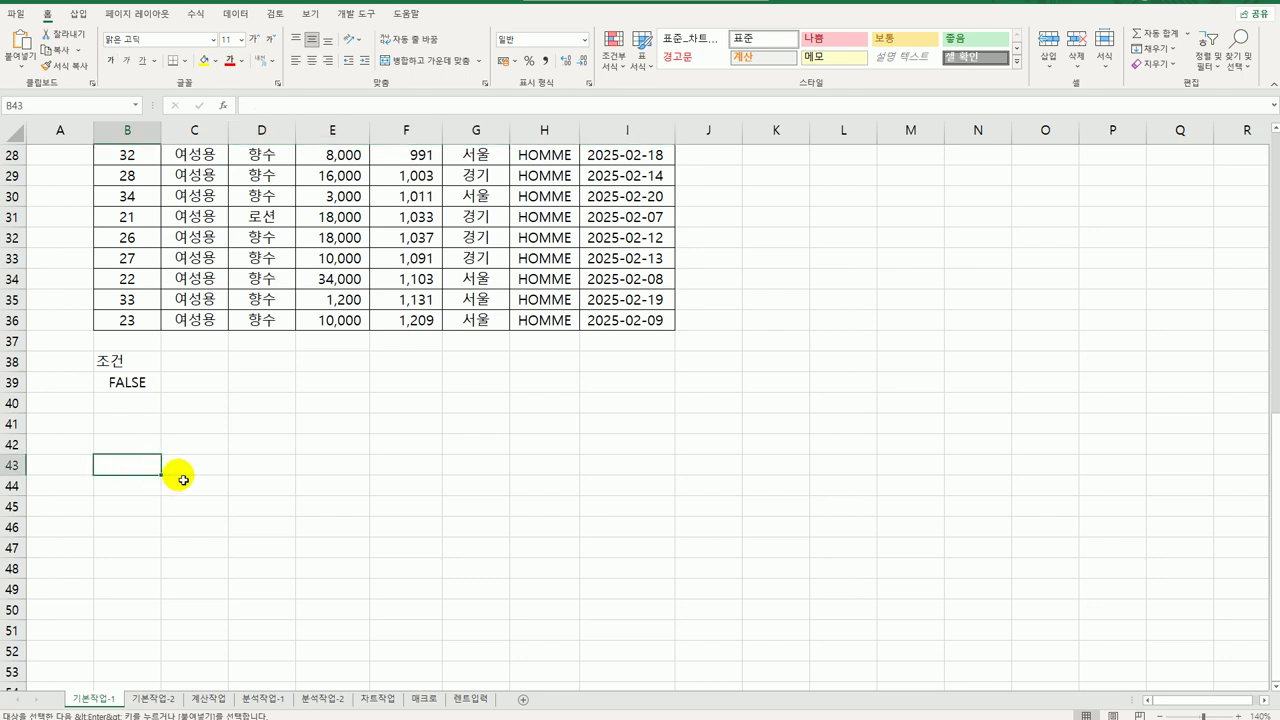
pyautogui.hotkey('ctrl', 'v')
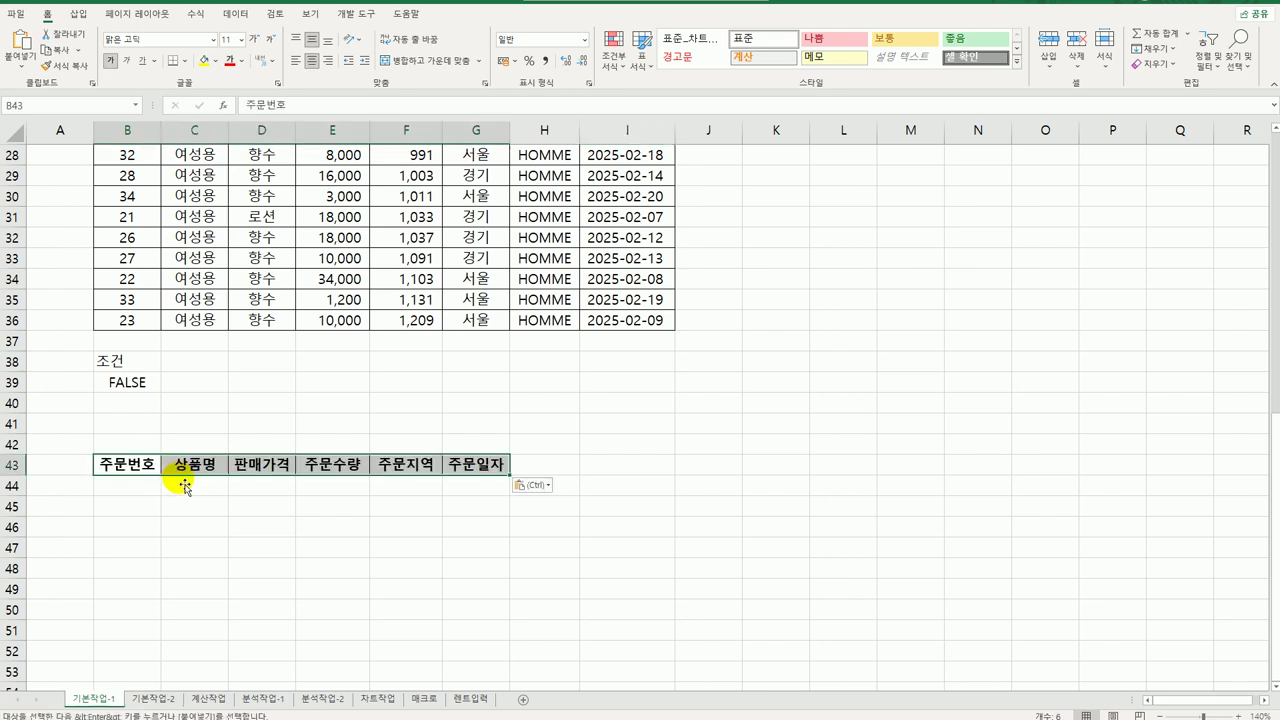
# Start an advanced filter on the order table and set its criteria range to B38:B39
pyautogui.scroll(9, 187, 487)
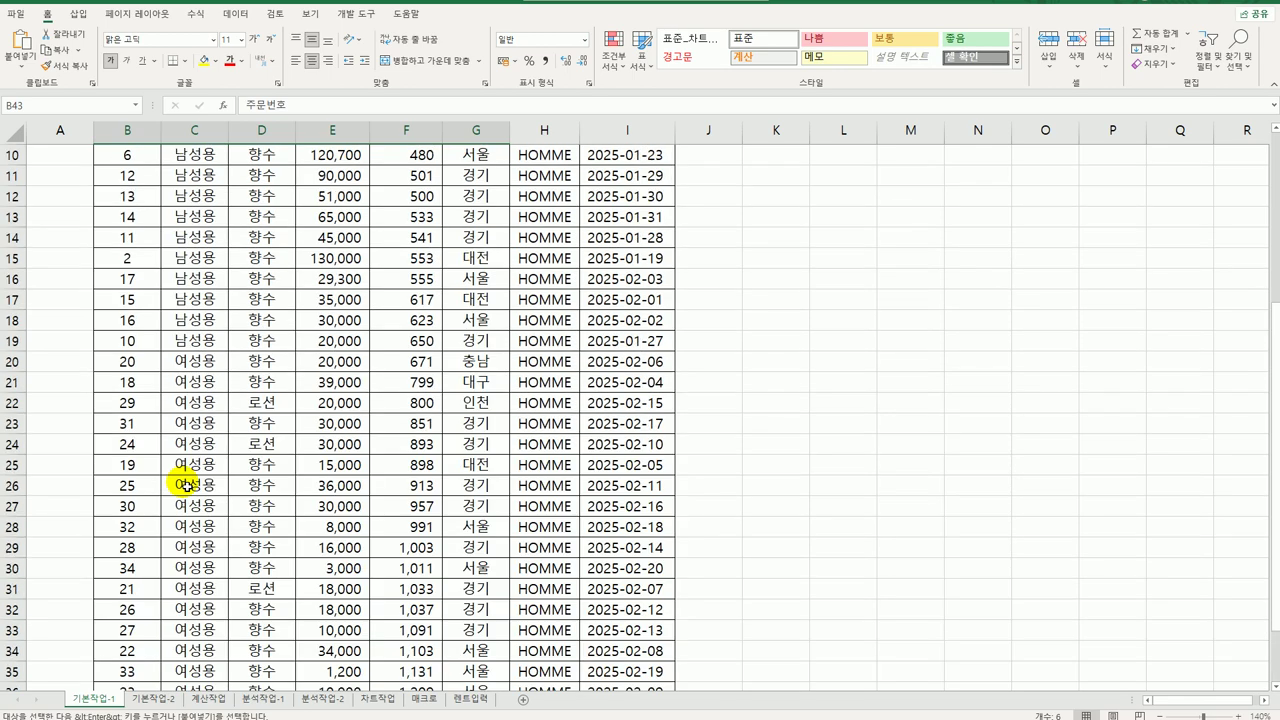
pyautogui.click(219, 243)
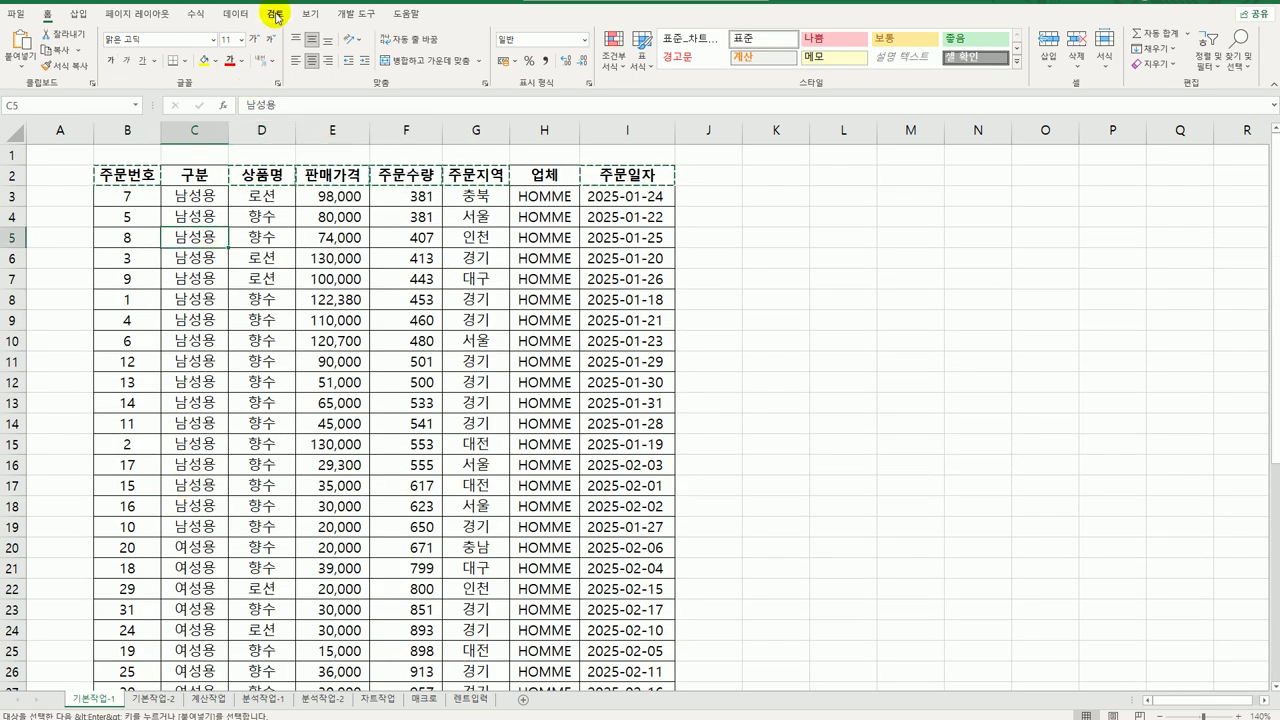
pyautogui.click(236, 15)
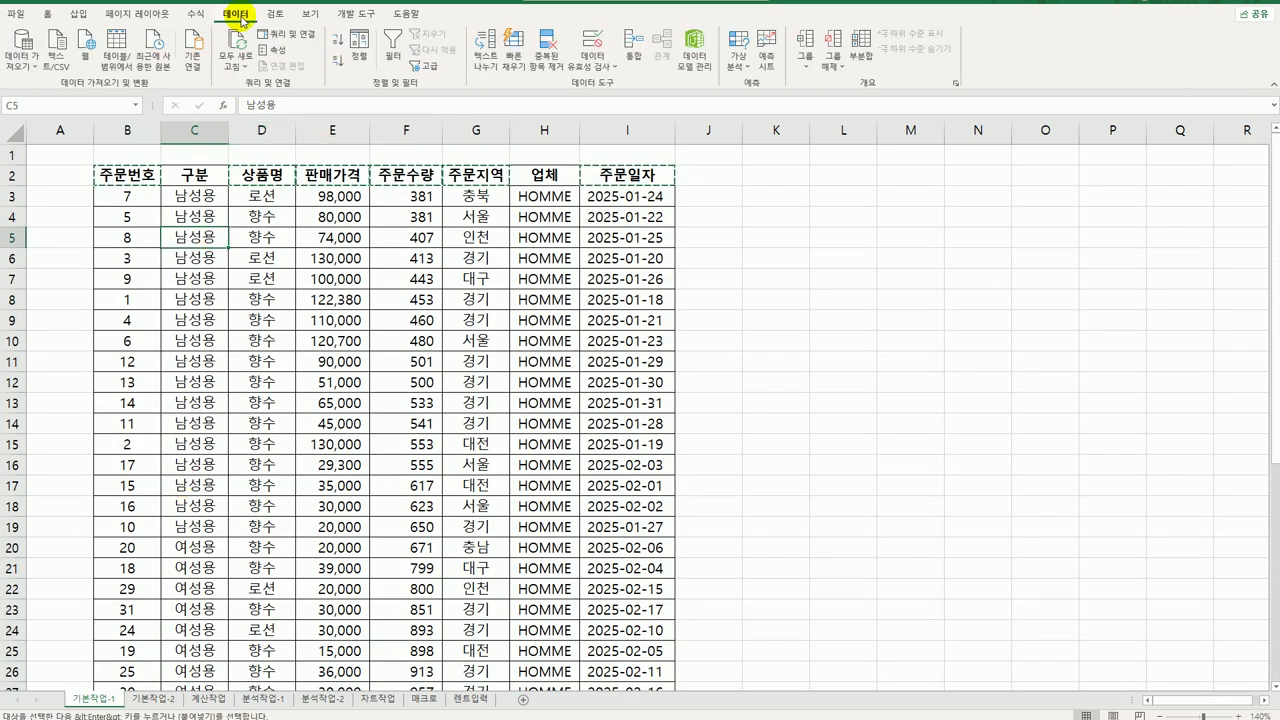
pyautogui.click(426, 66)
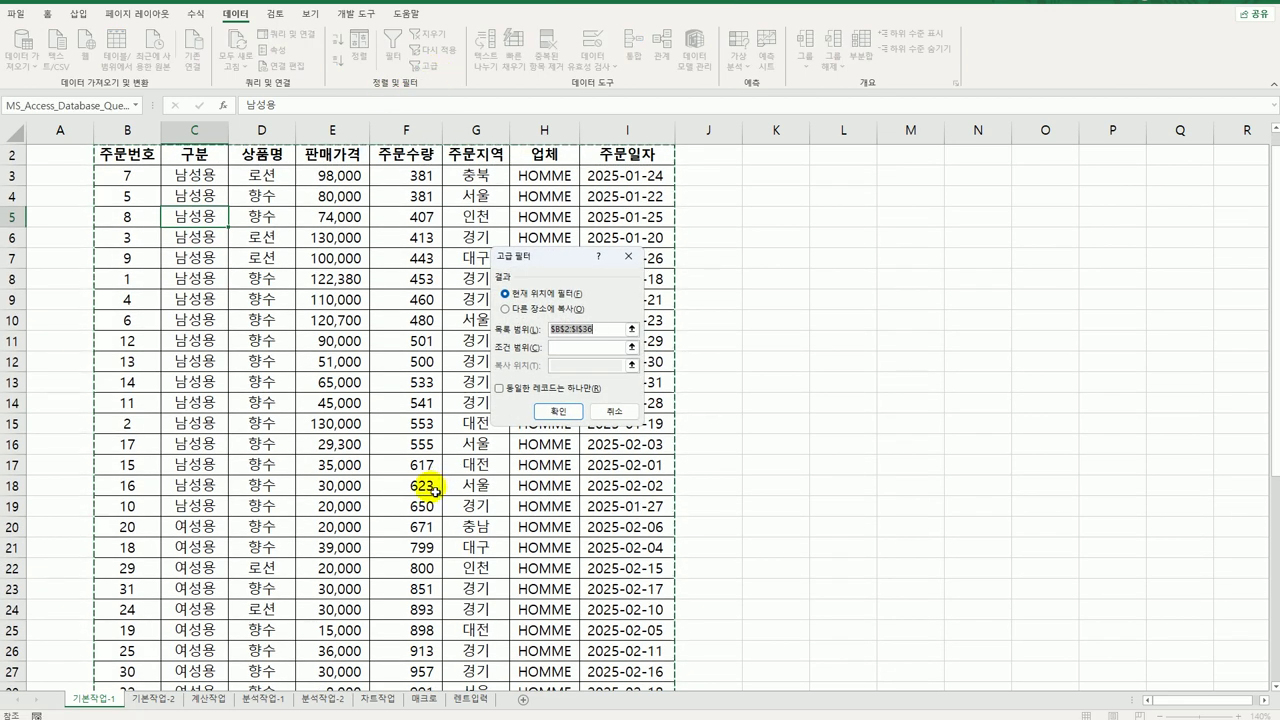
pyautogui.click(565, 347)
pyautogui.scroll(-6, 350, 380)
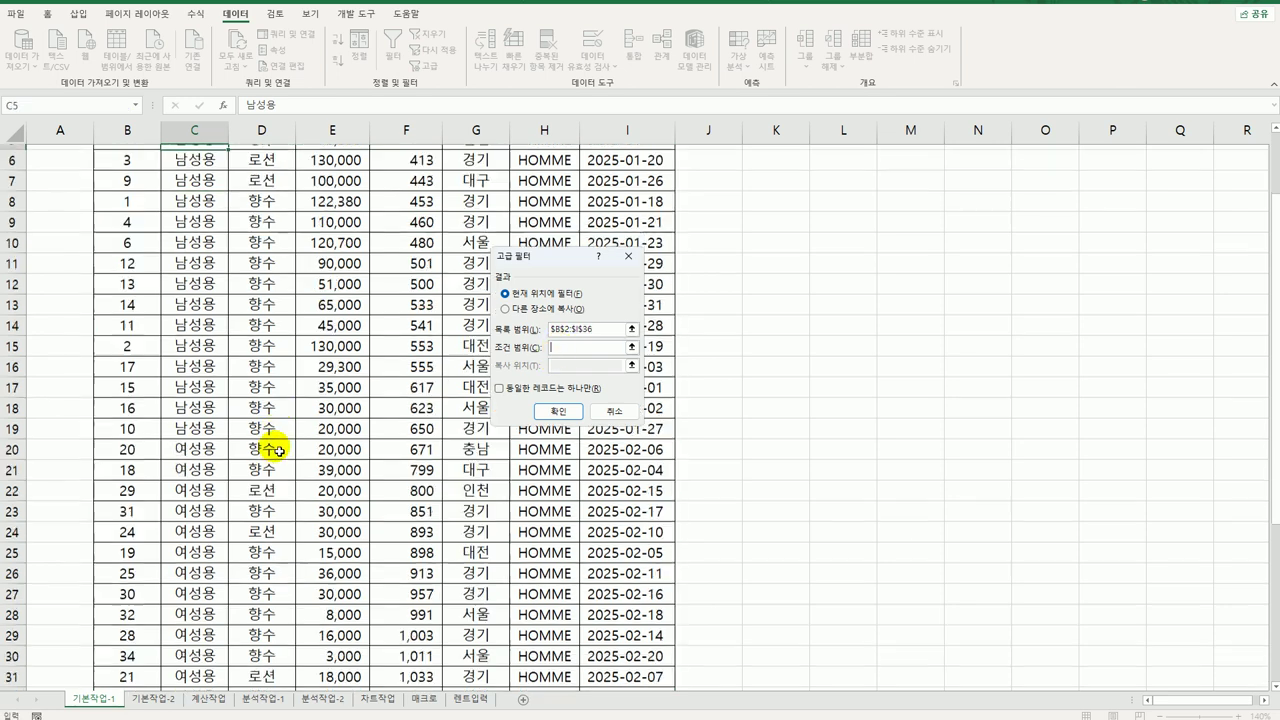
pyautogui.click(147, 528)
pyautogui.moveTo(147, 528); pyautogui.dragTo(132, 548)
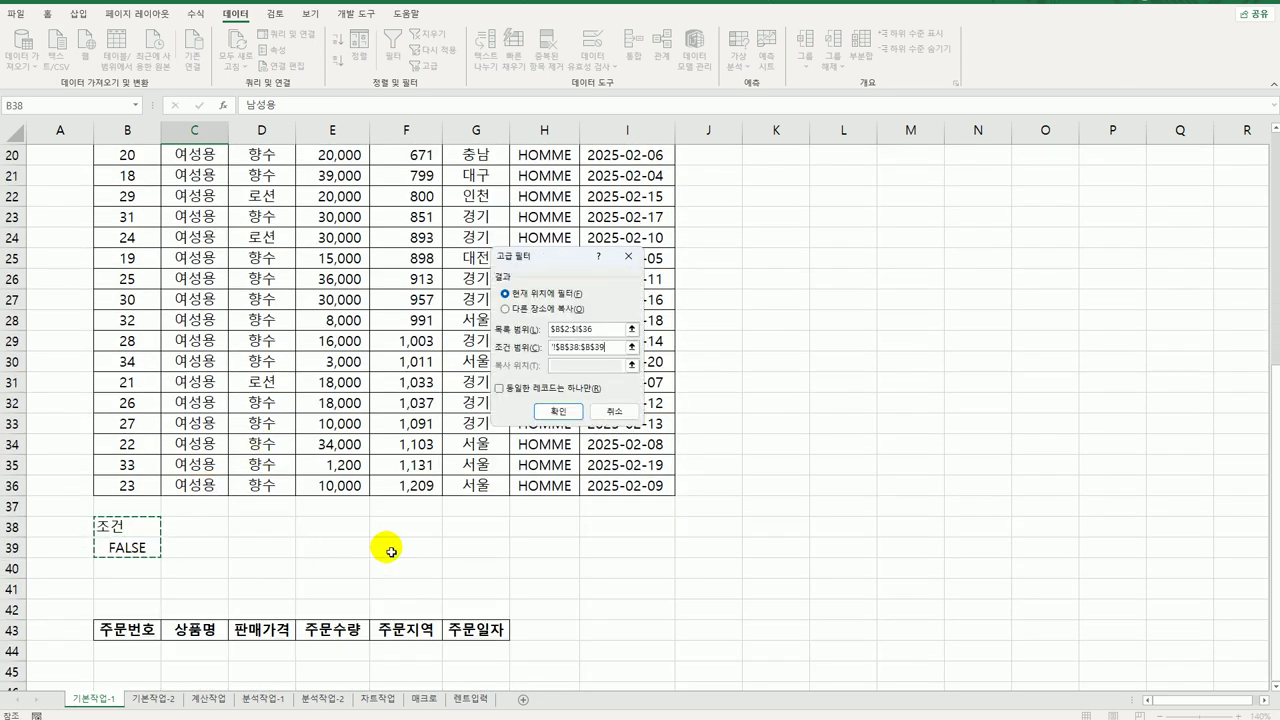
# Set the advanced filter to copy its results to the headers in B43:G43 and run it
pyautogui.click(505, 309)
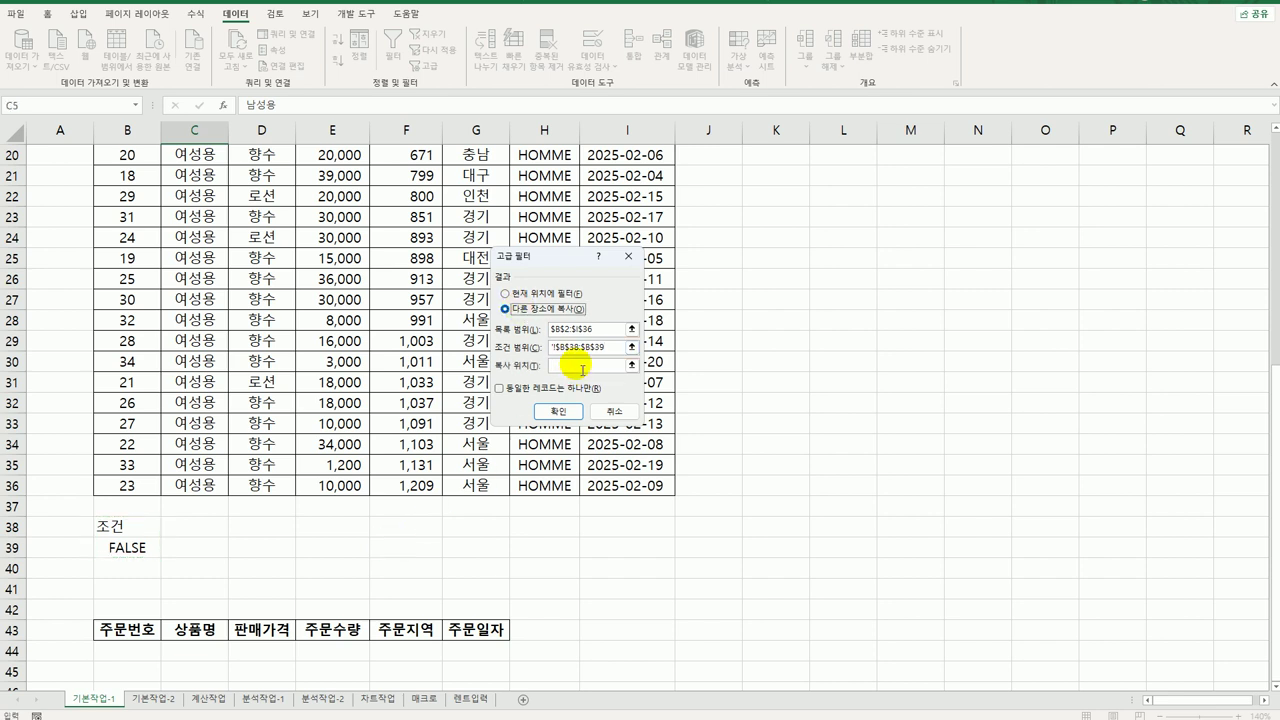
pyautogui.click(582, 370)
pyautogui.click(140, 634)
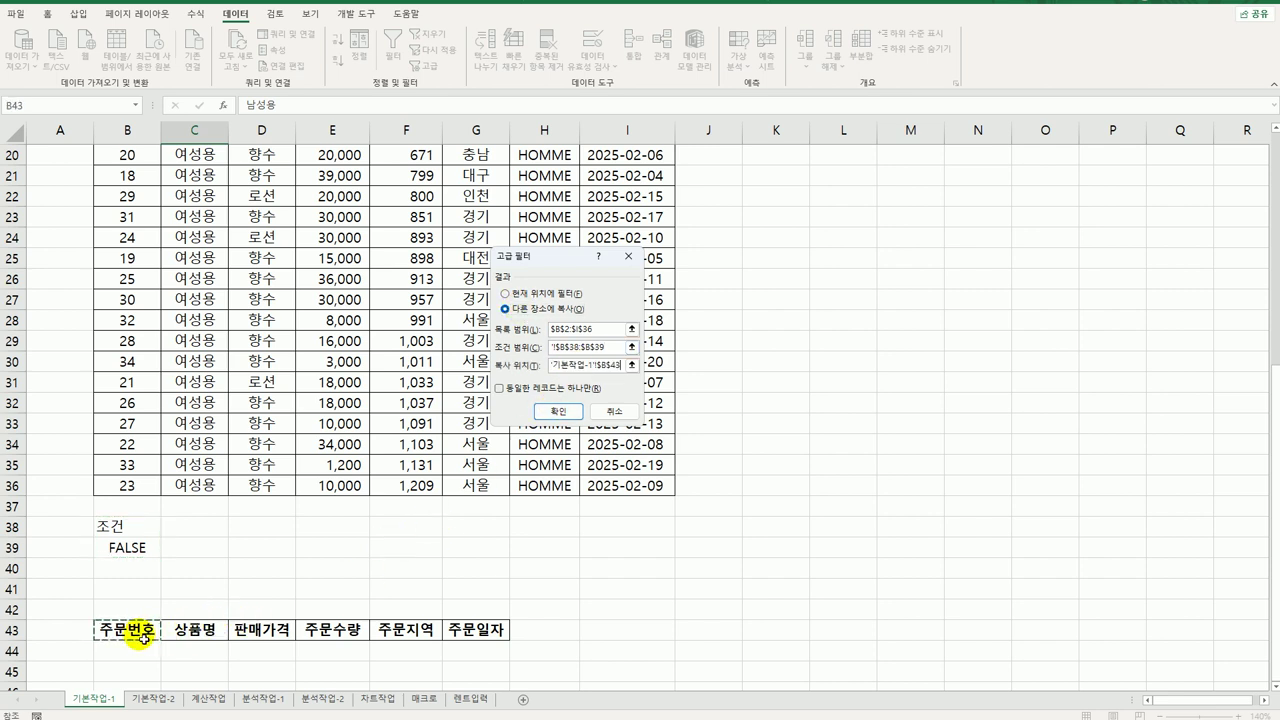
pyautogui.moveTo(143, 637); pyautogui.dragTo(475, 628)
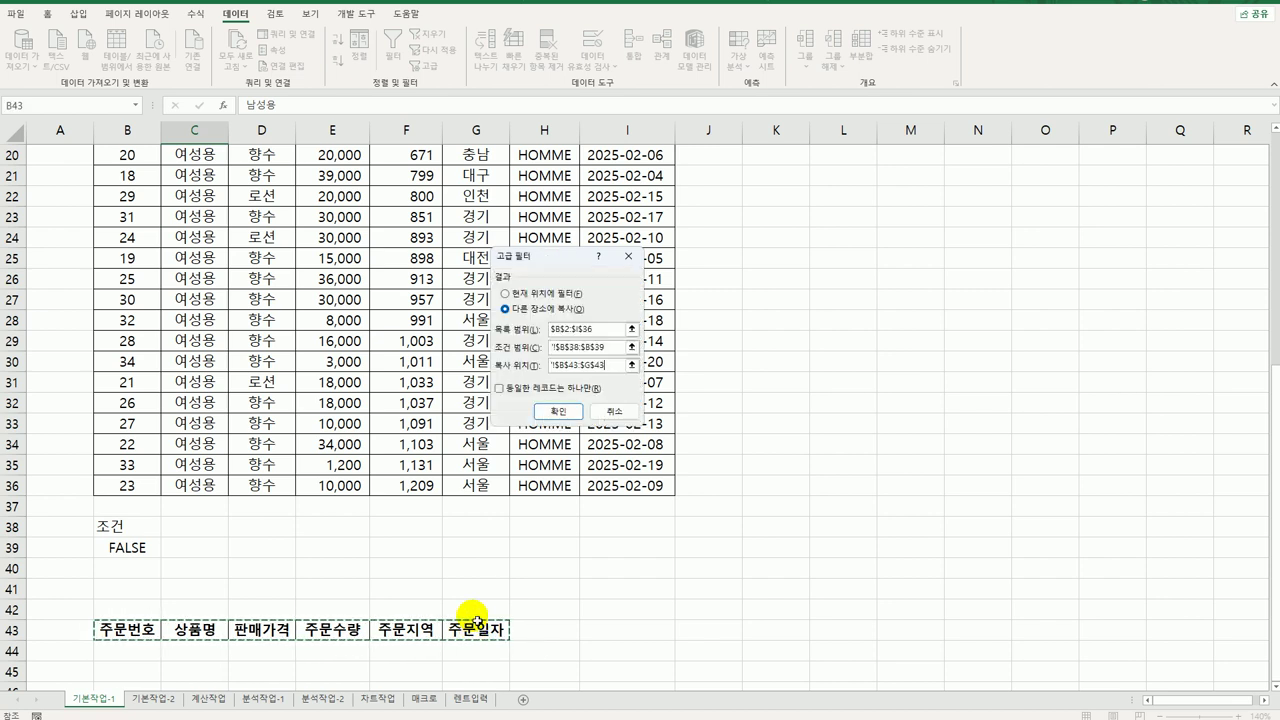
pyautogui.click(555, 412)
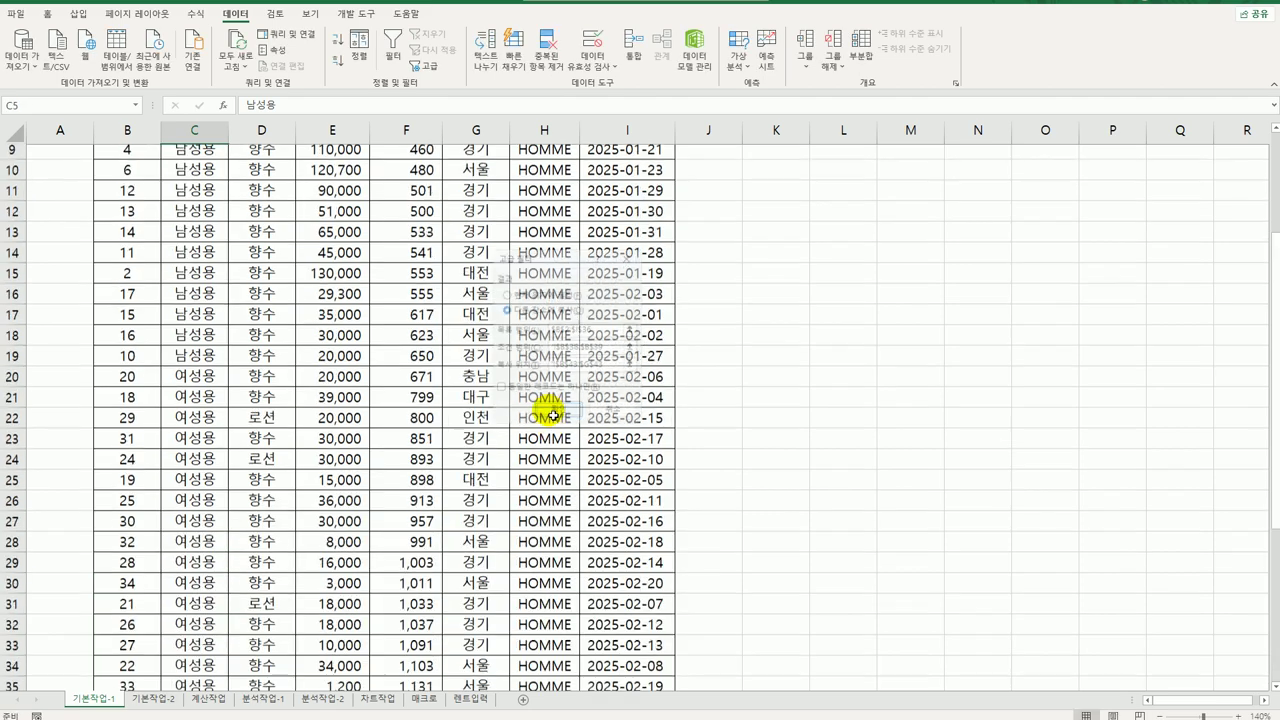
# Autofit the widths of columns D and G, and check the extracted product names, order quantities and headers from row 43
pyautogui.scroll(-8, 540, 457)
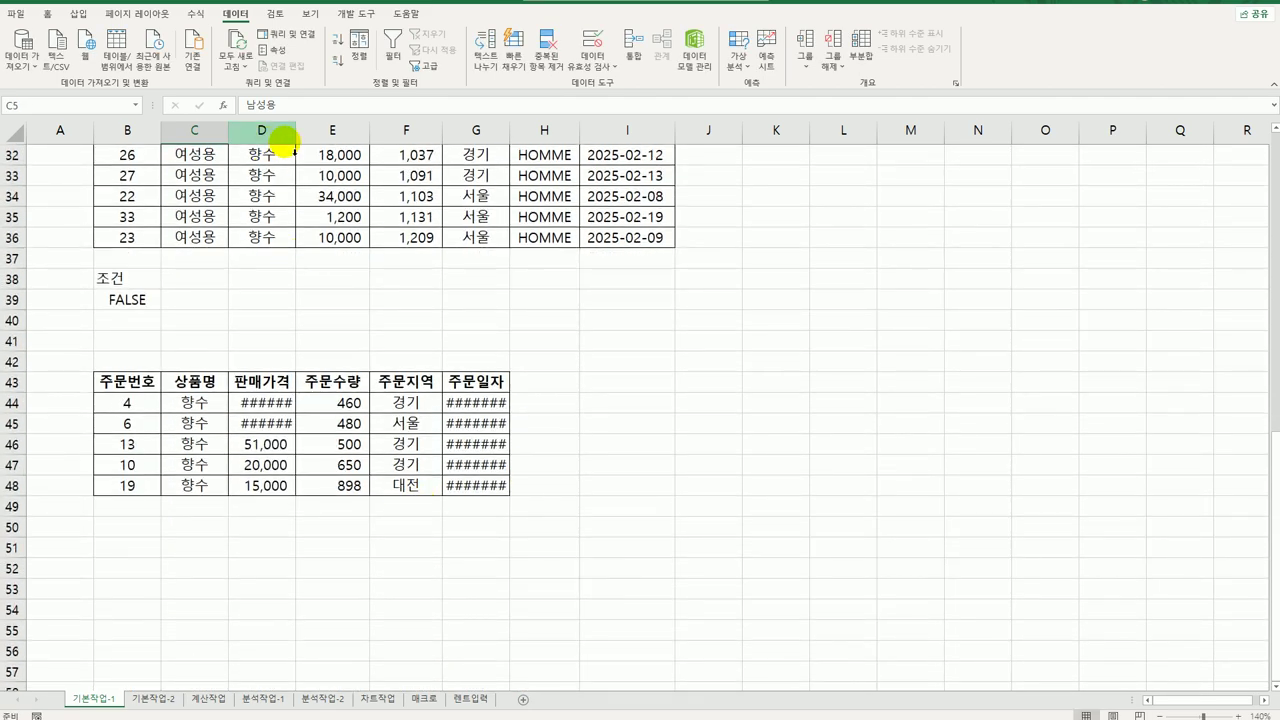
pyautogui.doubleClick(295, 132)
pyautogui.moveTo(520, 136); pyautogui.dragTo(520, 136)
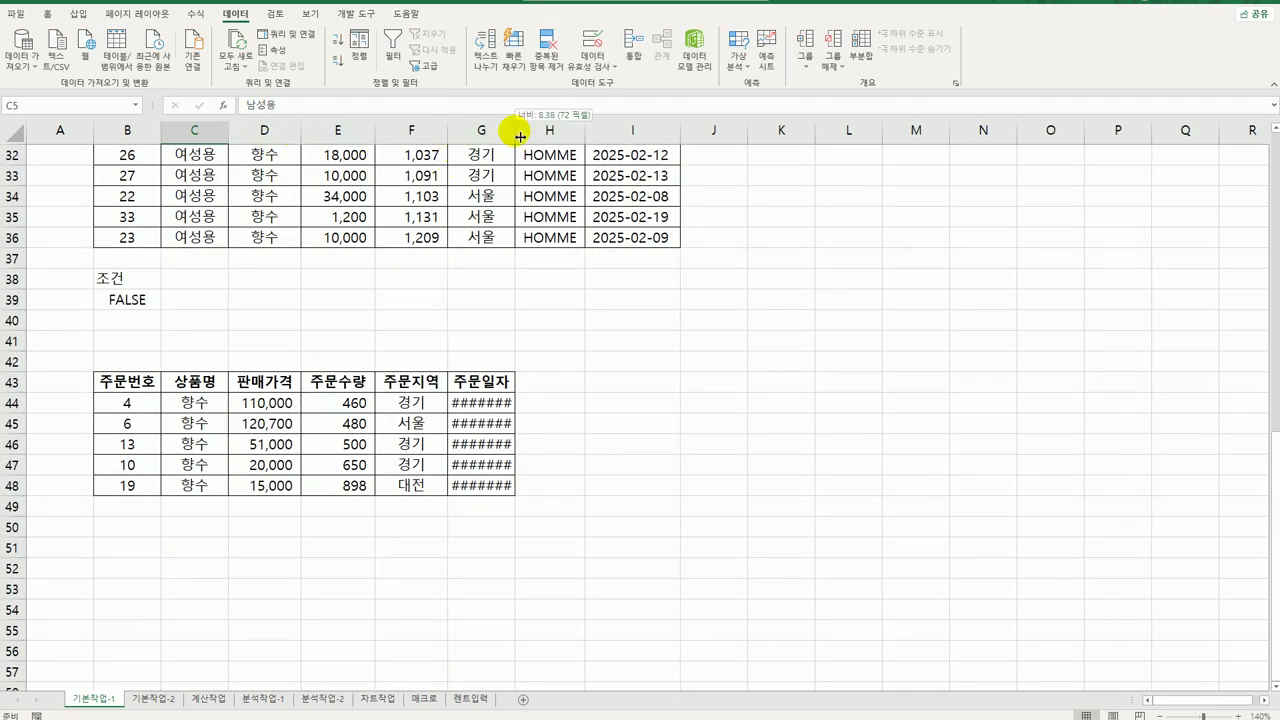
pyautogui.doubleClick(520, 136)
pyautogui.moveTo(205, 403); pyautogui.dragTo(196, 486)
pyautogui.moveTo(342, 401); pyautogui.dragTo(348, 484)
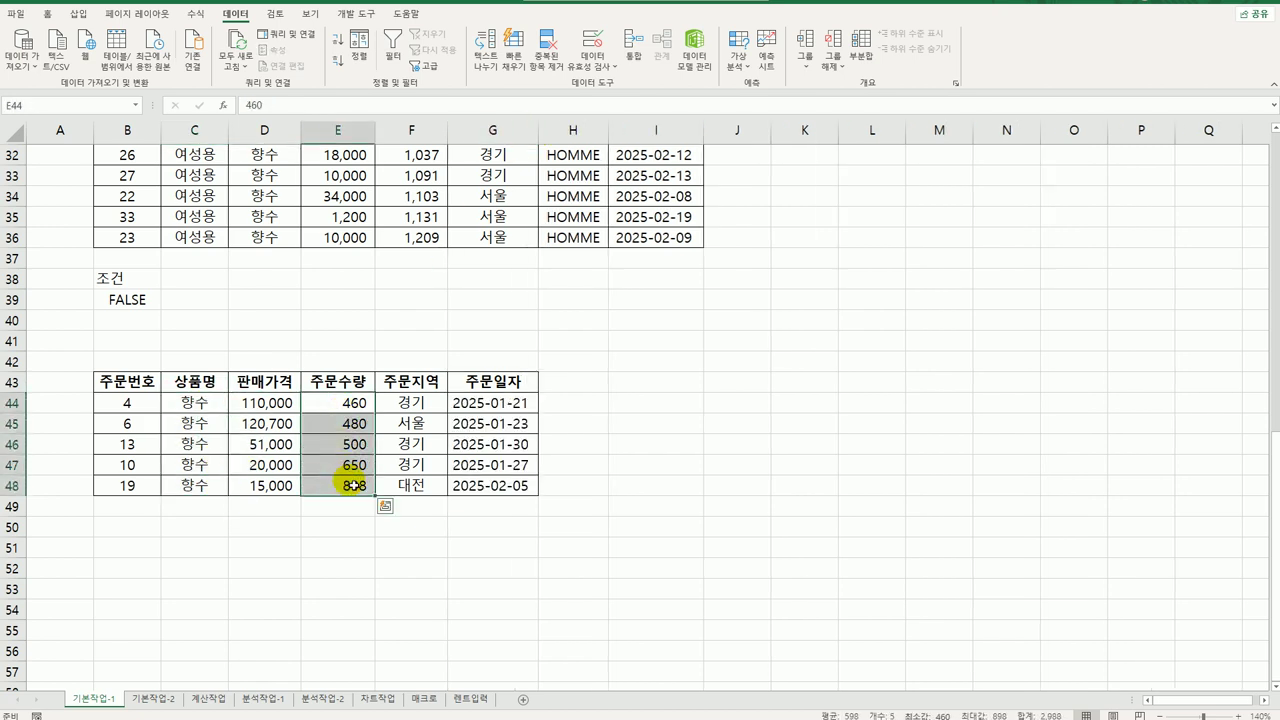
pyautogui.click(478, 467)
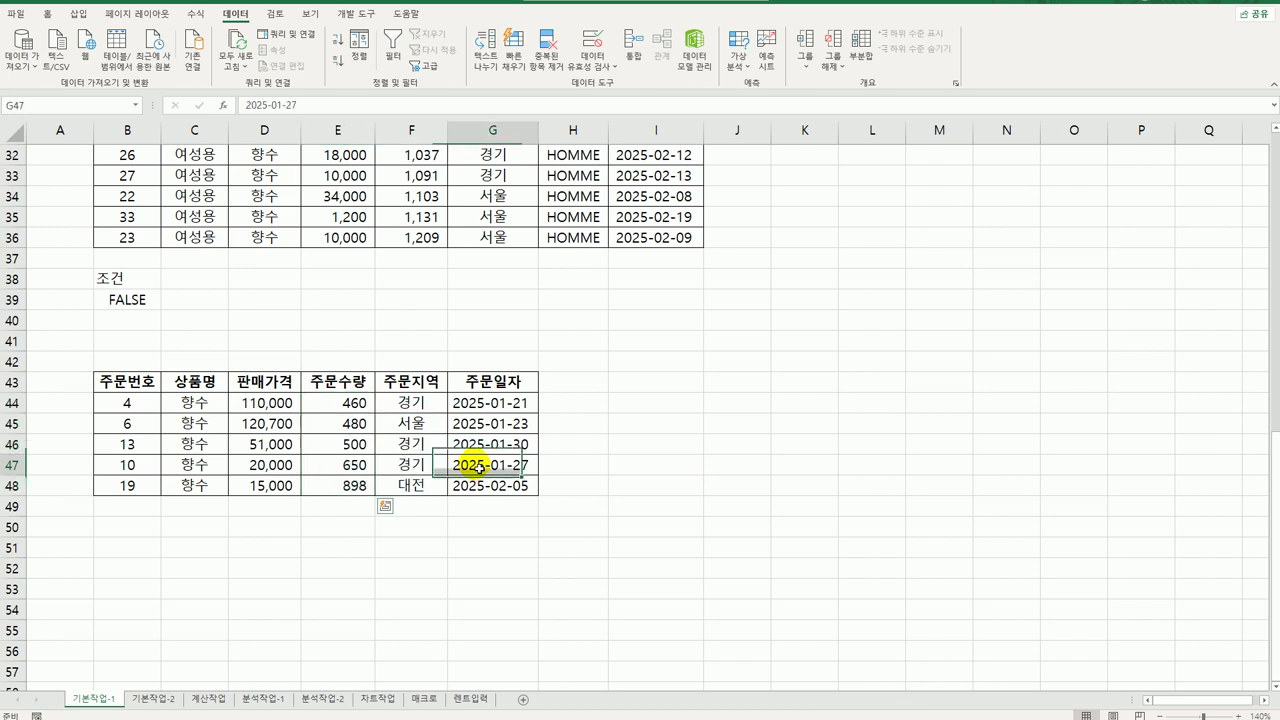
pyautogui.click(150, 387)
pyautogui.moveTo(150, 387); pyautogui.dragTo(465, 397)
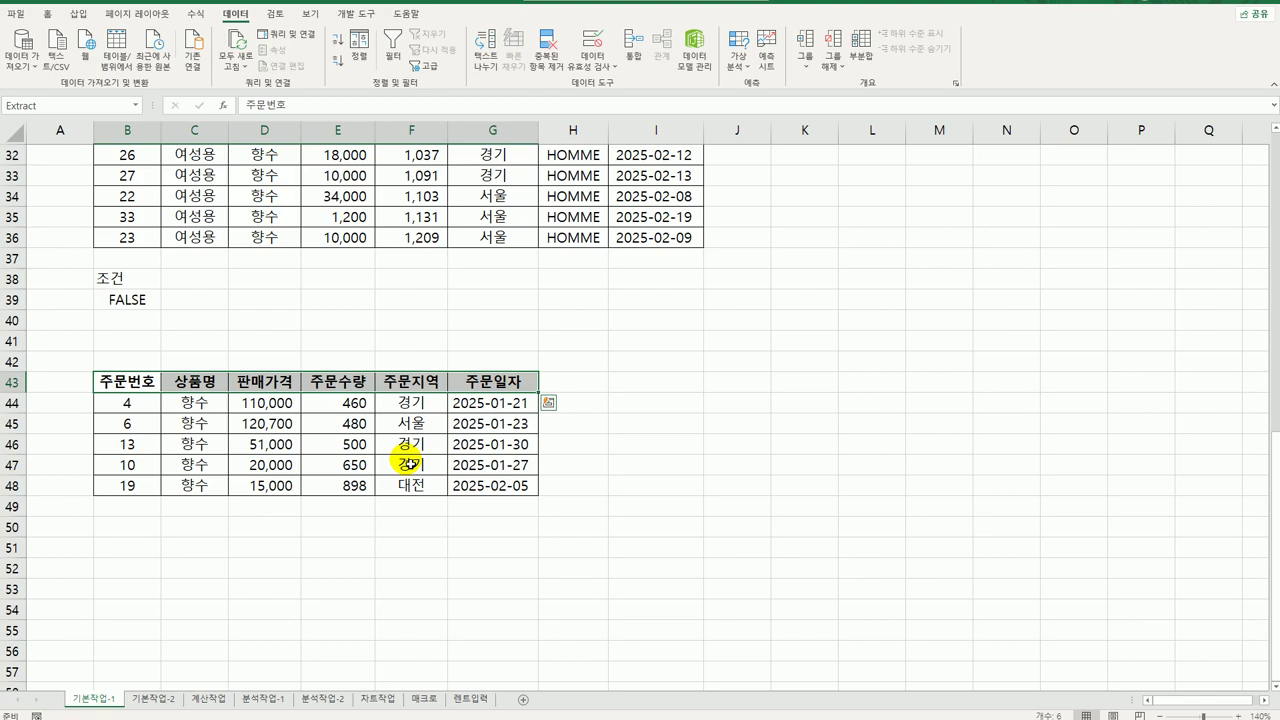
# Select the order data B3:I36 and start a new conditional formatting rule that uses a formula
pyautogui.scroll(10, 410, 463)
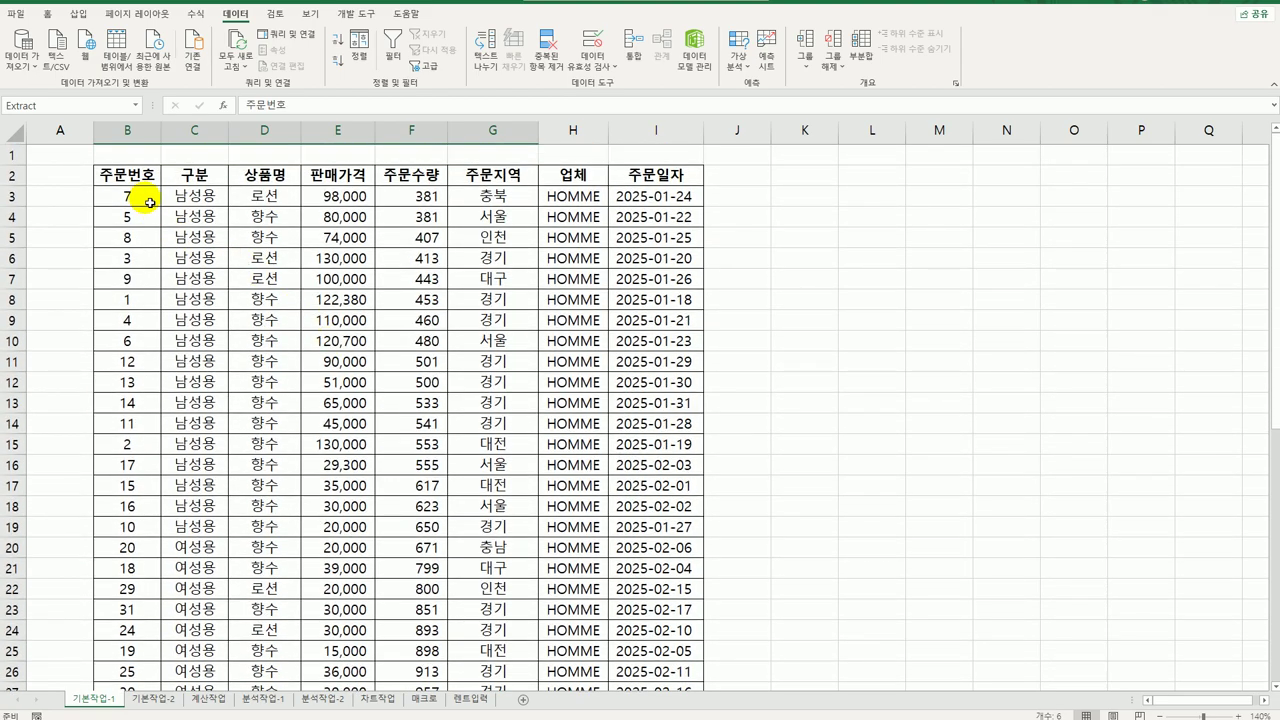
pyautogui.moveTo(149, 203); pyautogui.dragTo(641, 660)
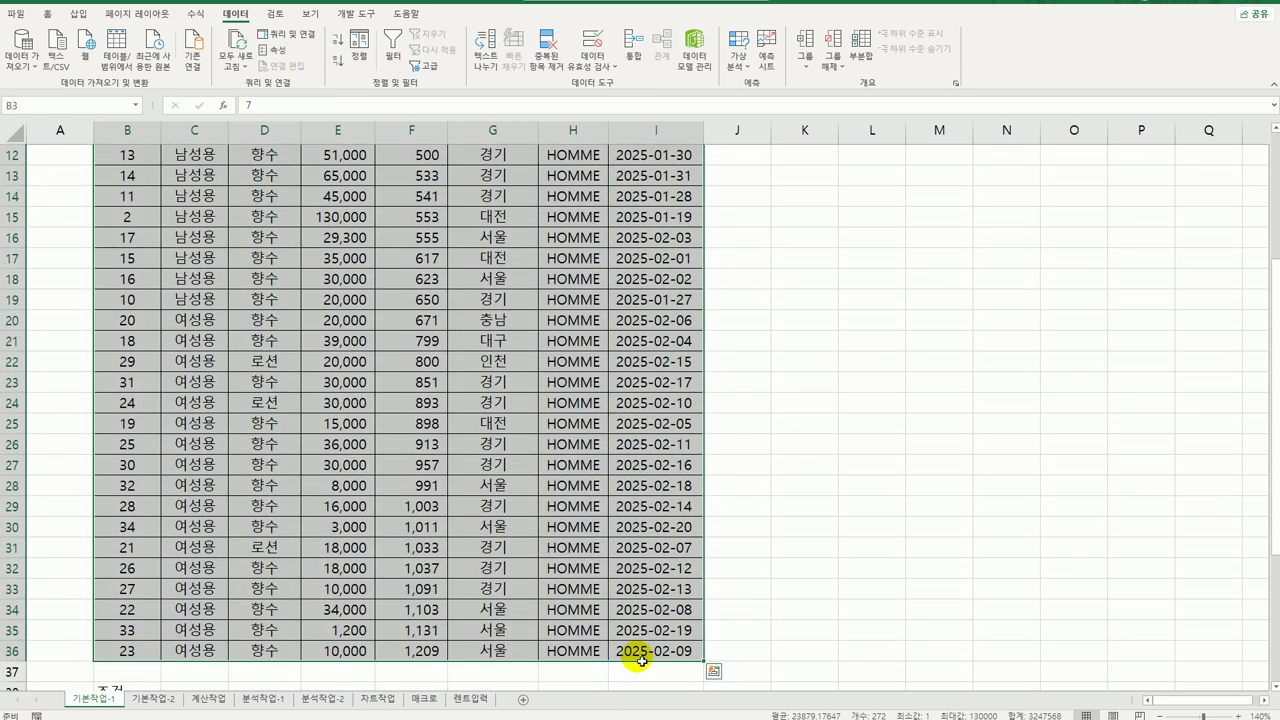
pyautogui.click(47, 14)
pyautogui.click(614, 50)
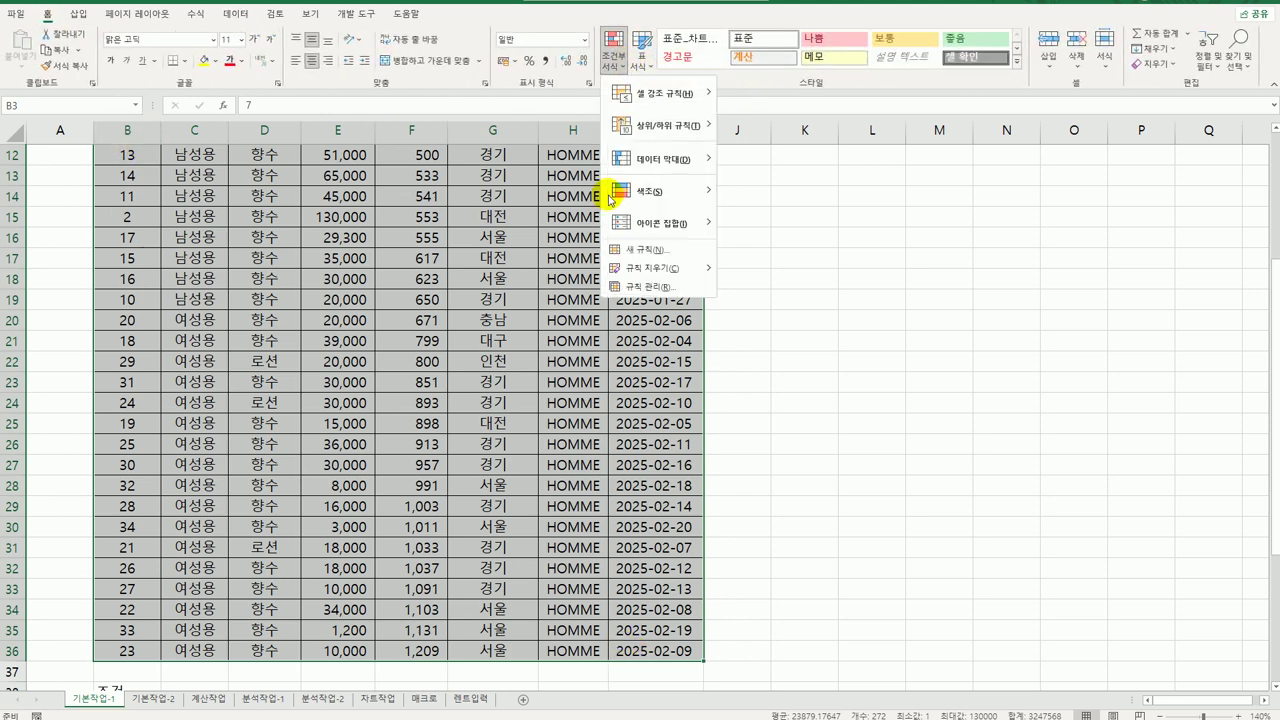
pyautogui.click(630, 250)
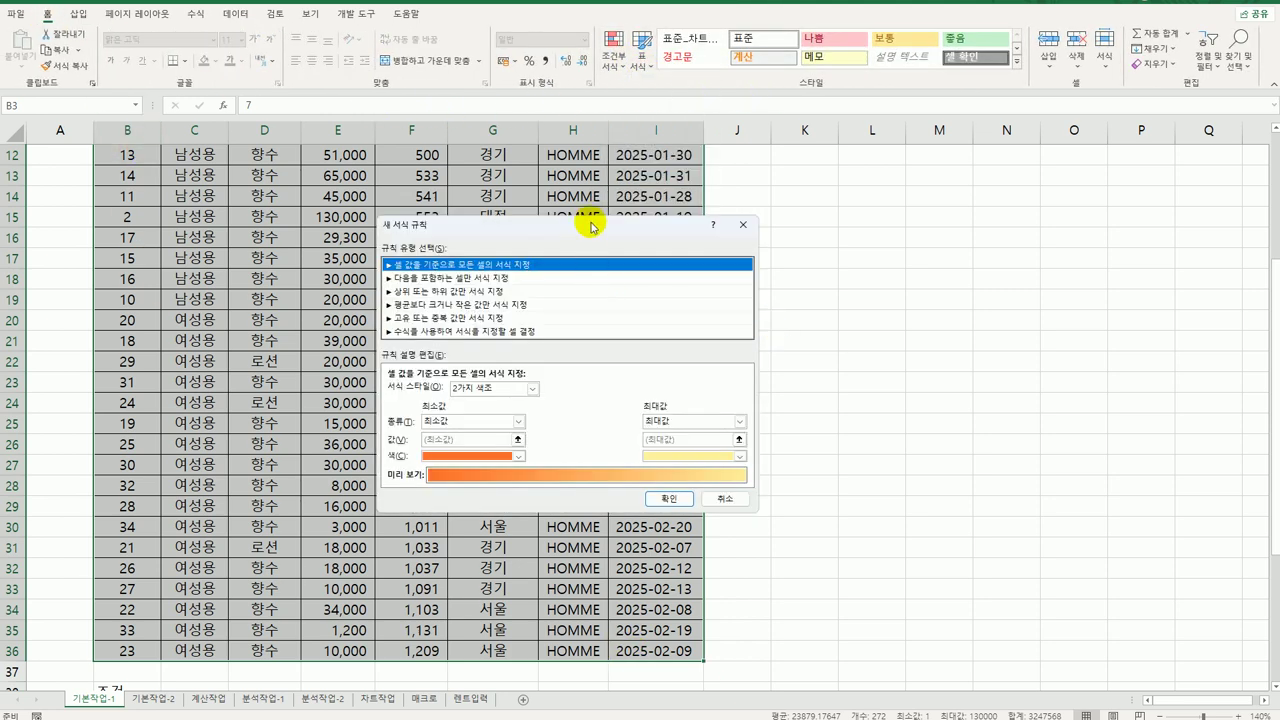
pyautogui.moveTo(605, 220); pyautogui.dragTo(884, 204)
pyautogui.click(882, 280)
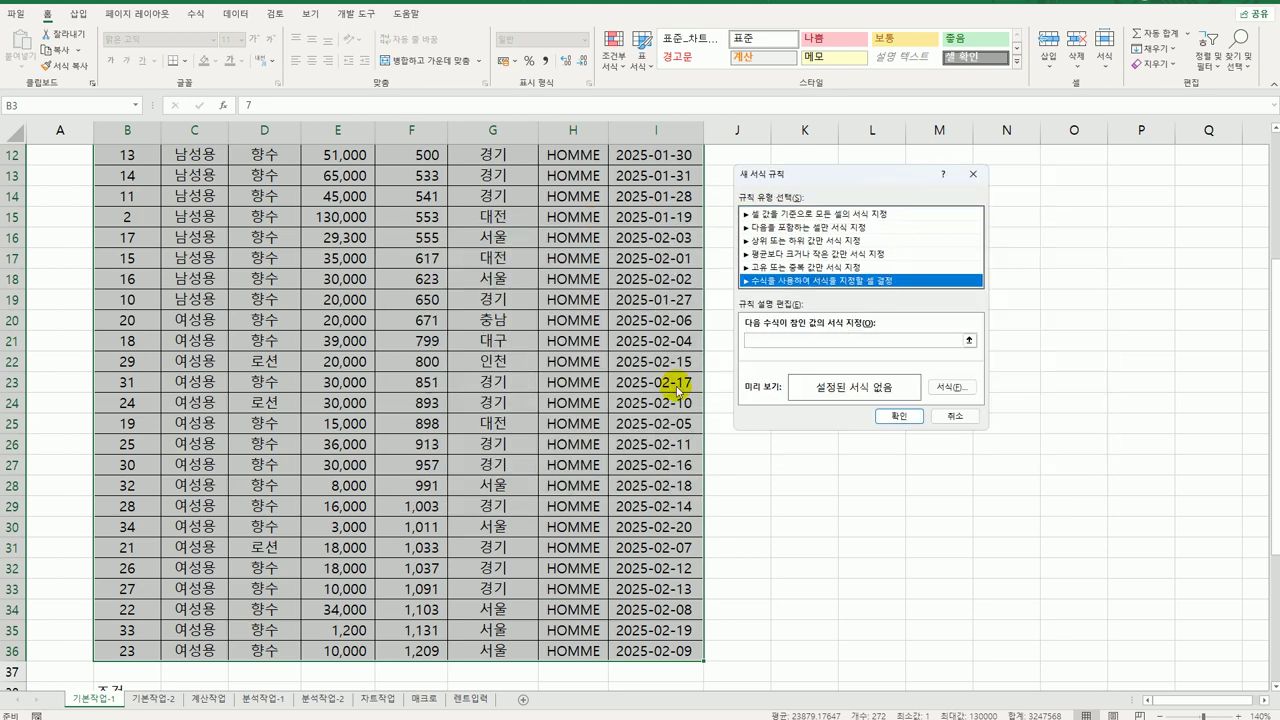
# Begin the rule's AND formula with the condition $G3="서울", fixing only the column
pyautogui.click(765, 340)
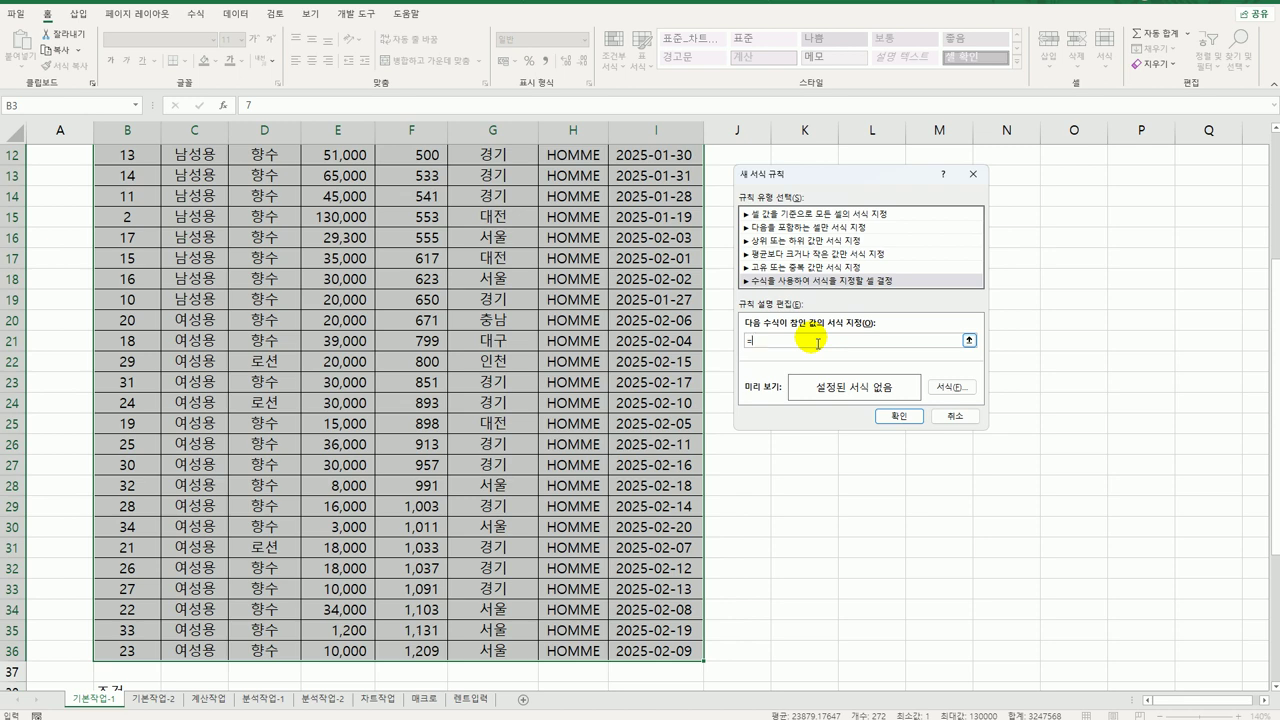
pyautogui.write('=ㅁ')
pyautogui.press('BackSpace')
pyautogui.press('BackSpace')
pyautogui.write('=and(')
pyautogui.scroll(4, 440, 375)
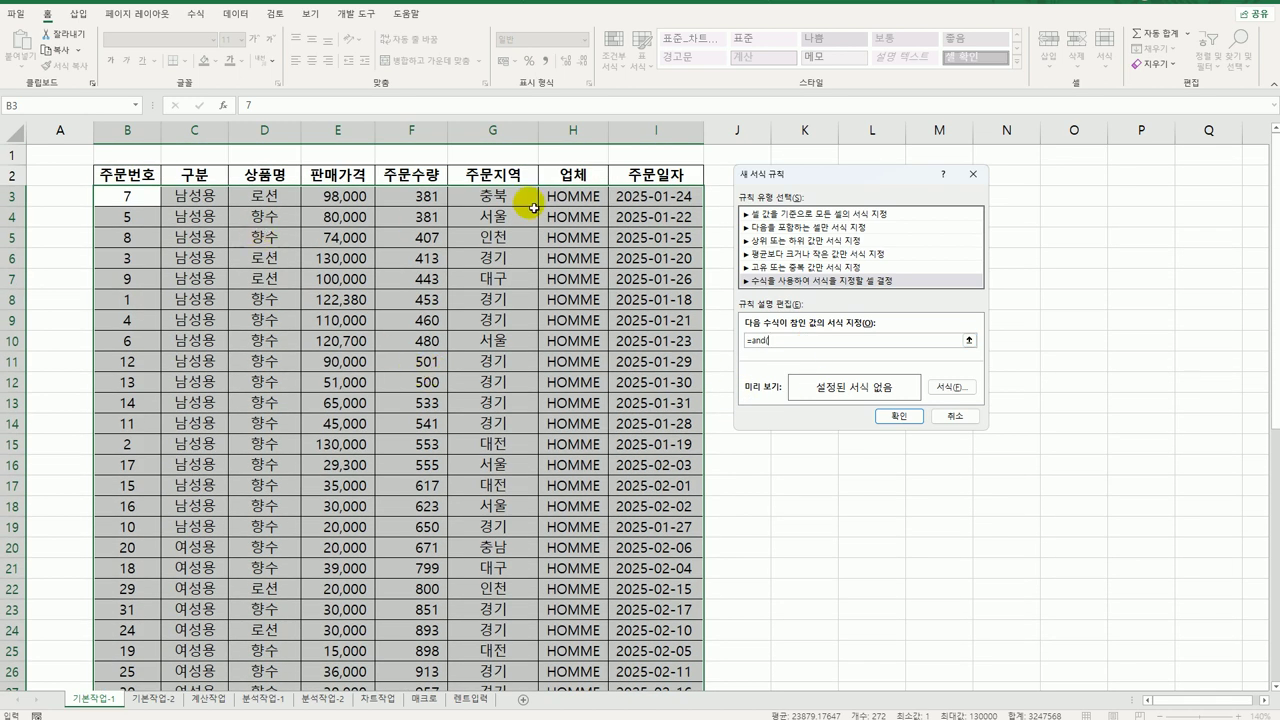
pyautogui.click(500, 195)
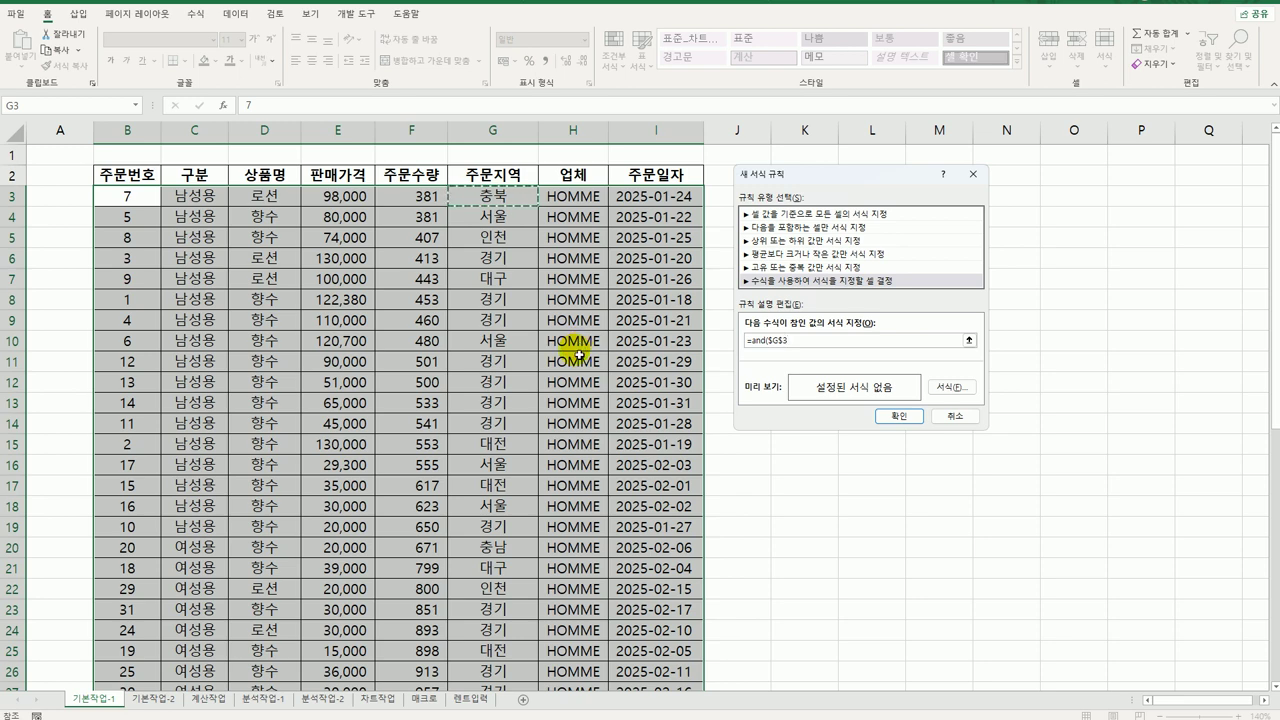
pyautogui.press('F4')
pyautogui.press('F4')
pyautogui.write('="서')
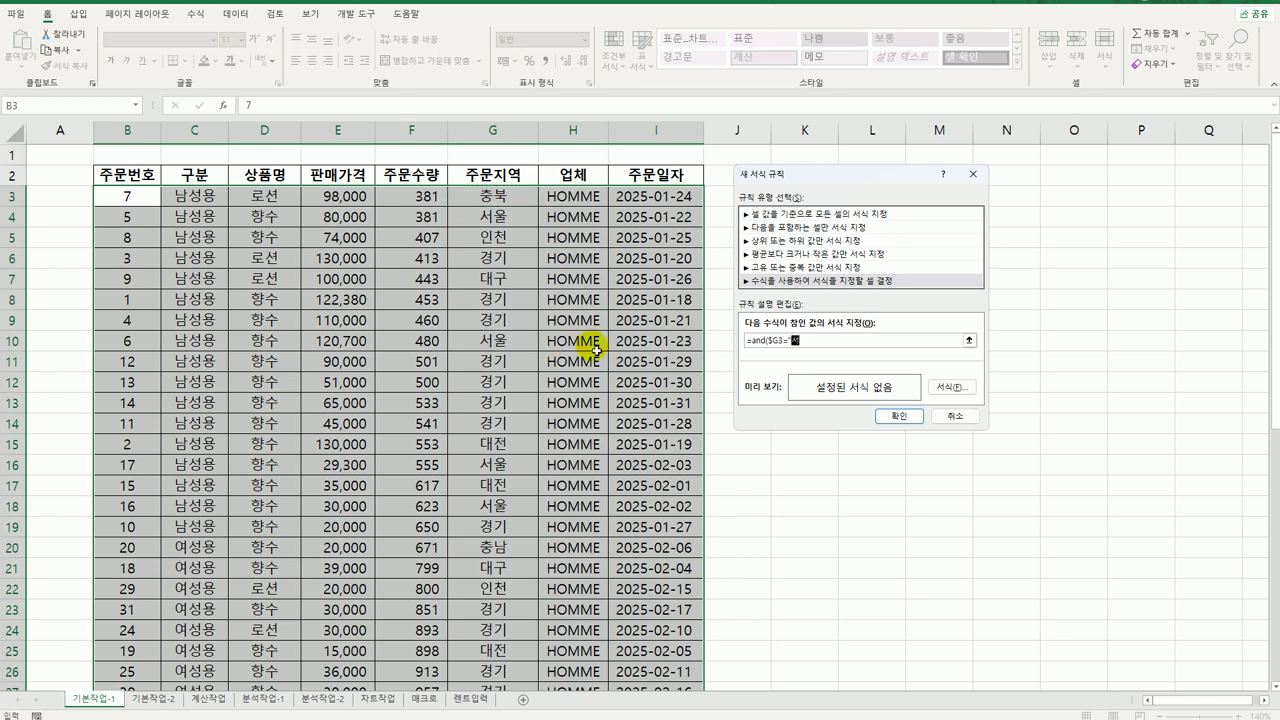
pyautogui.write('울",')
# Add an OR function whose first condition is WEEKDAY($I3,2)=2 and begin a second WEEKDAY condition
pyautogui.write('or(weekday(')
pyautogui.click(680, 207)
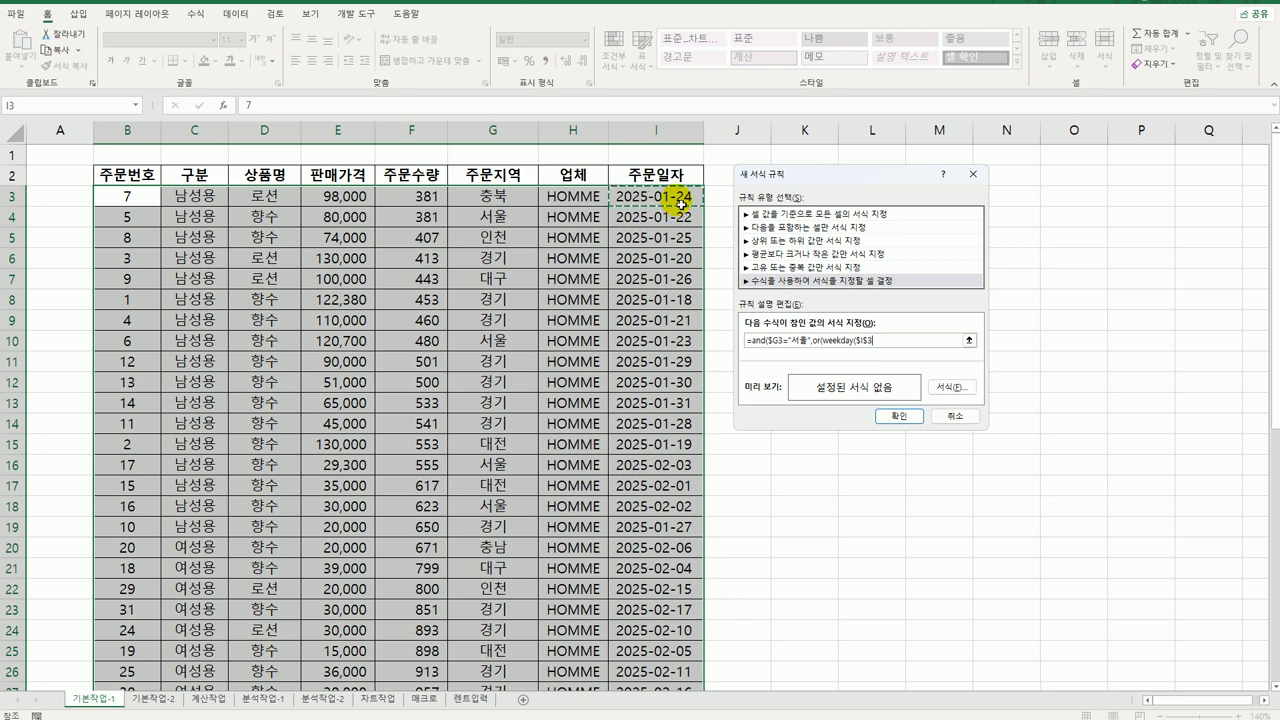
pyautogui.press('F4')
pyautogui.press('F4')
pyautogui.write(',2)')
pyautogui.write('=')
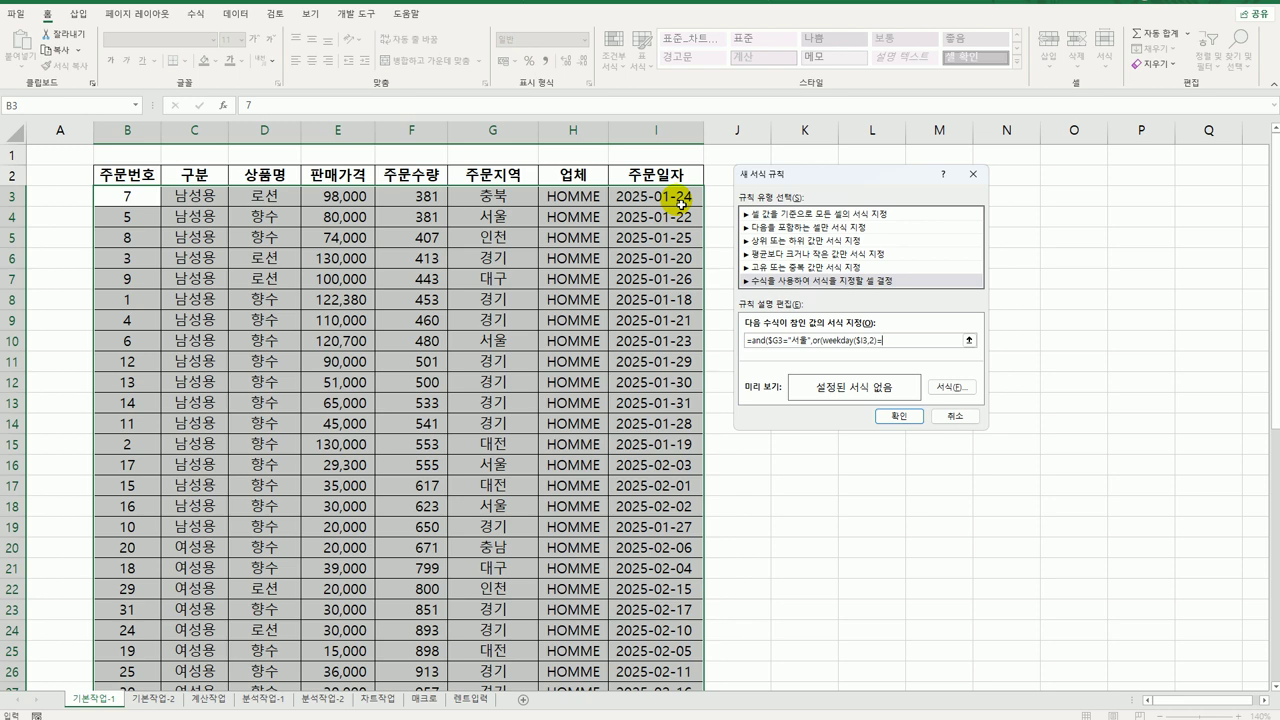
pyautogui.write('2,weekday(')
# Complete the second OR condition as WEEKDAY($I3,2)=4 and close the rule formula
pyautogui.click(681, 204)
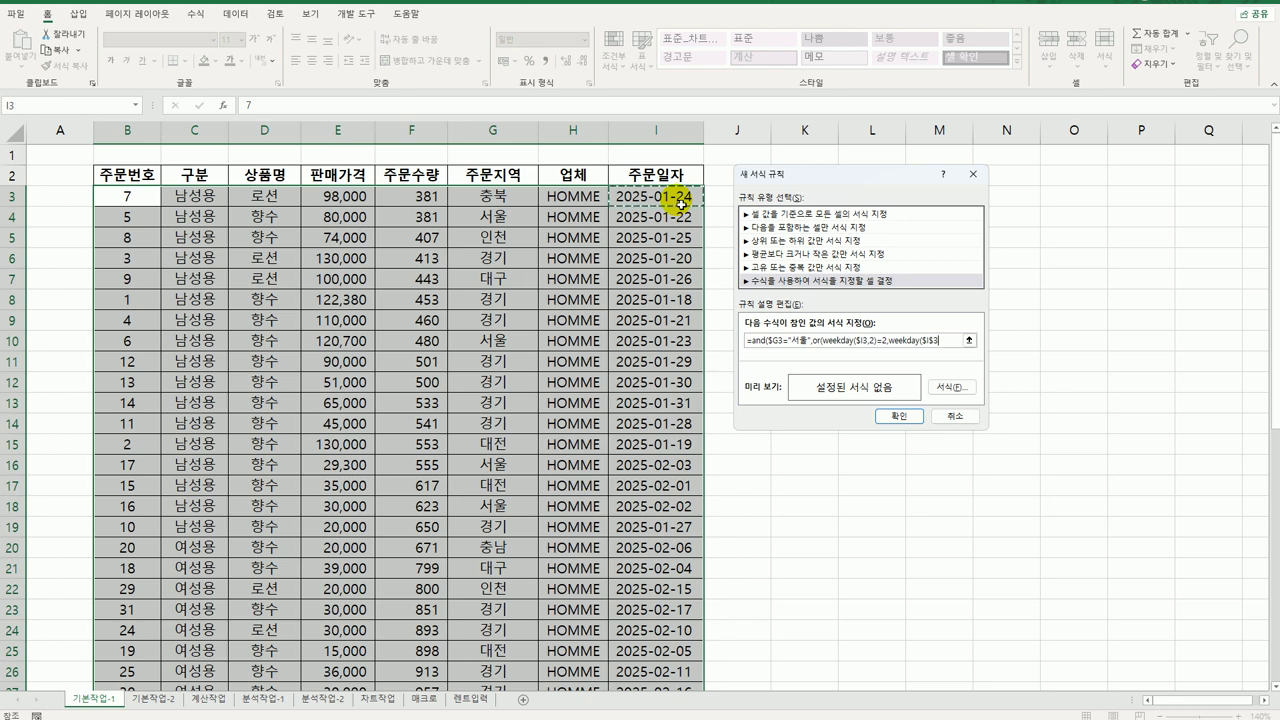
pyautogui.press('F4')
pyautogui.press('F4')
pyautogui.write(',2)=4')
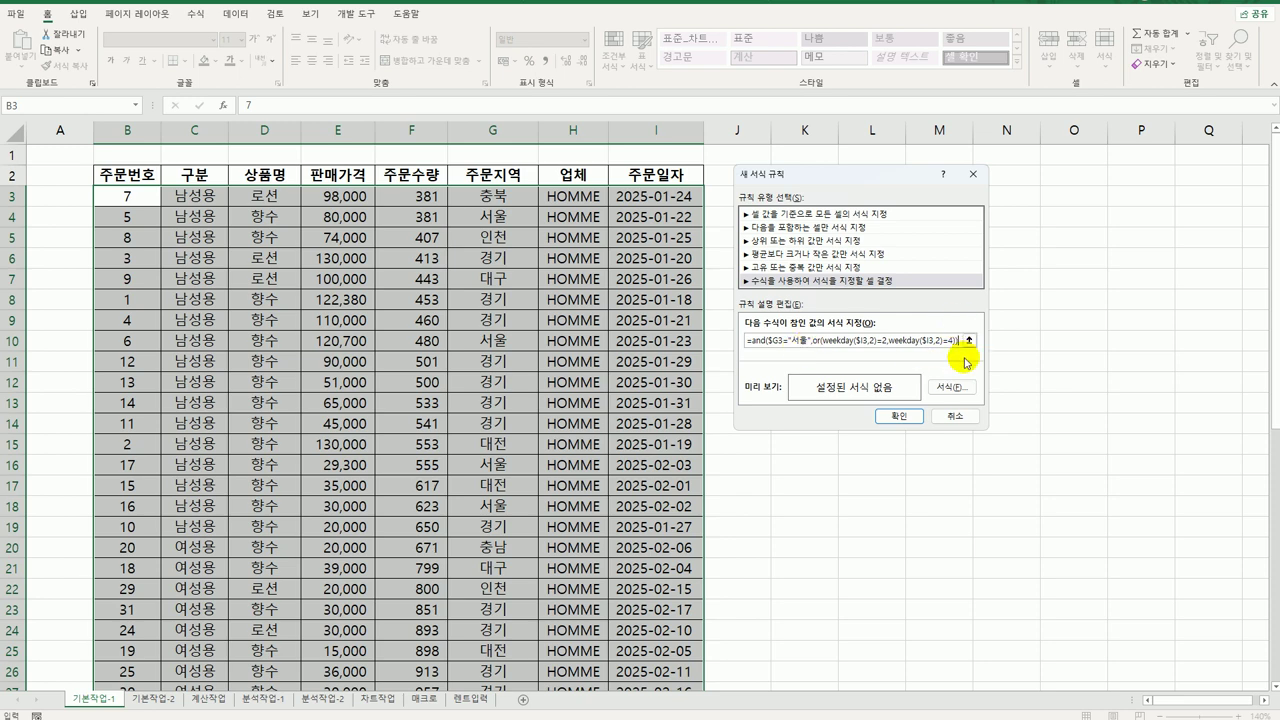
# Apply the rule with bold, standard blue (파랑) text and check the region and date of the highlighted rows
pyautogui.click(955, 390)
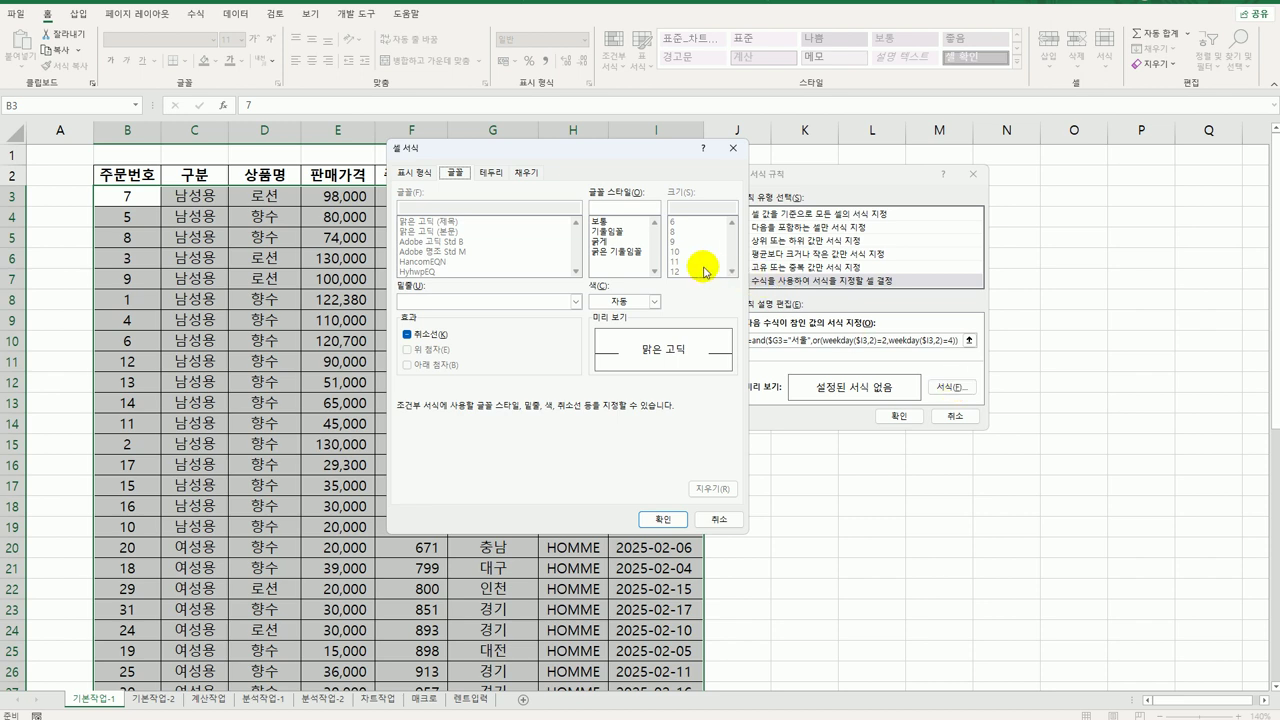
pyautogui.click(602, 242)
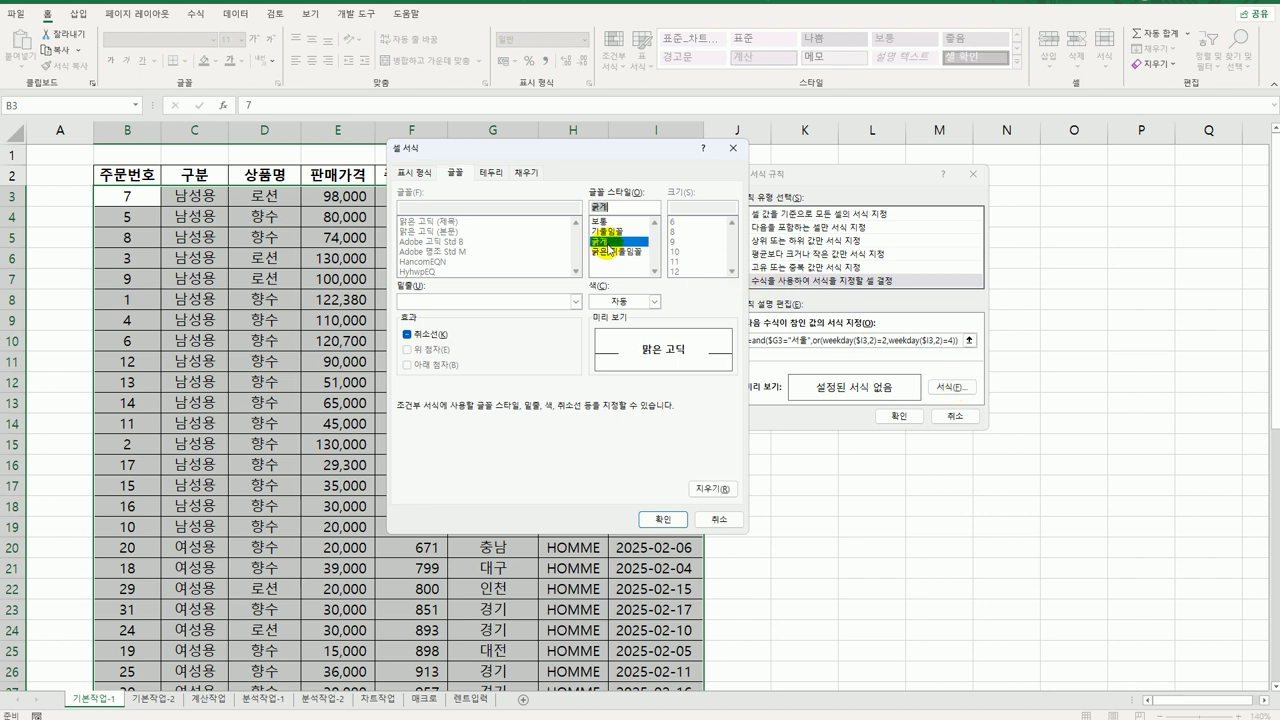
pyautogui.click(654, 302)
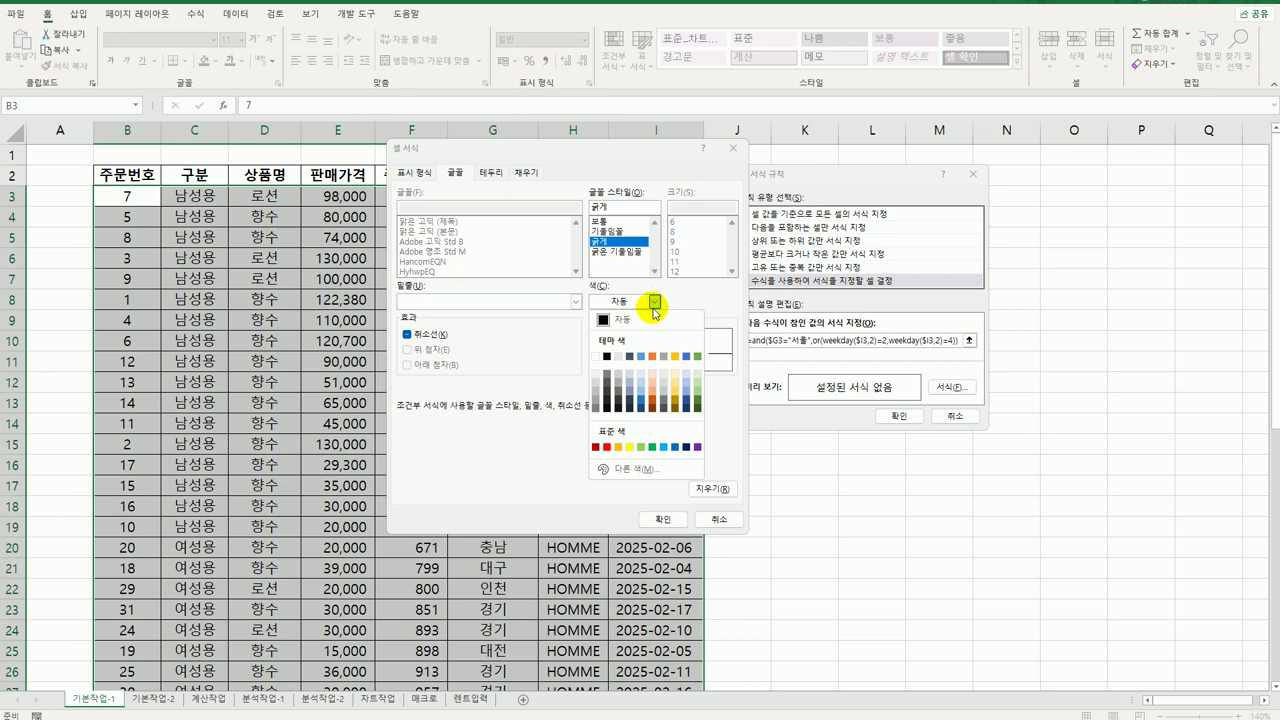
pyautogui.click(675, 453)
pyautogui.click(665, 521)
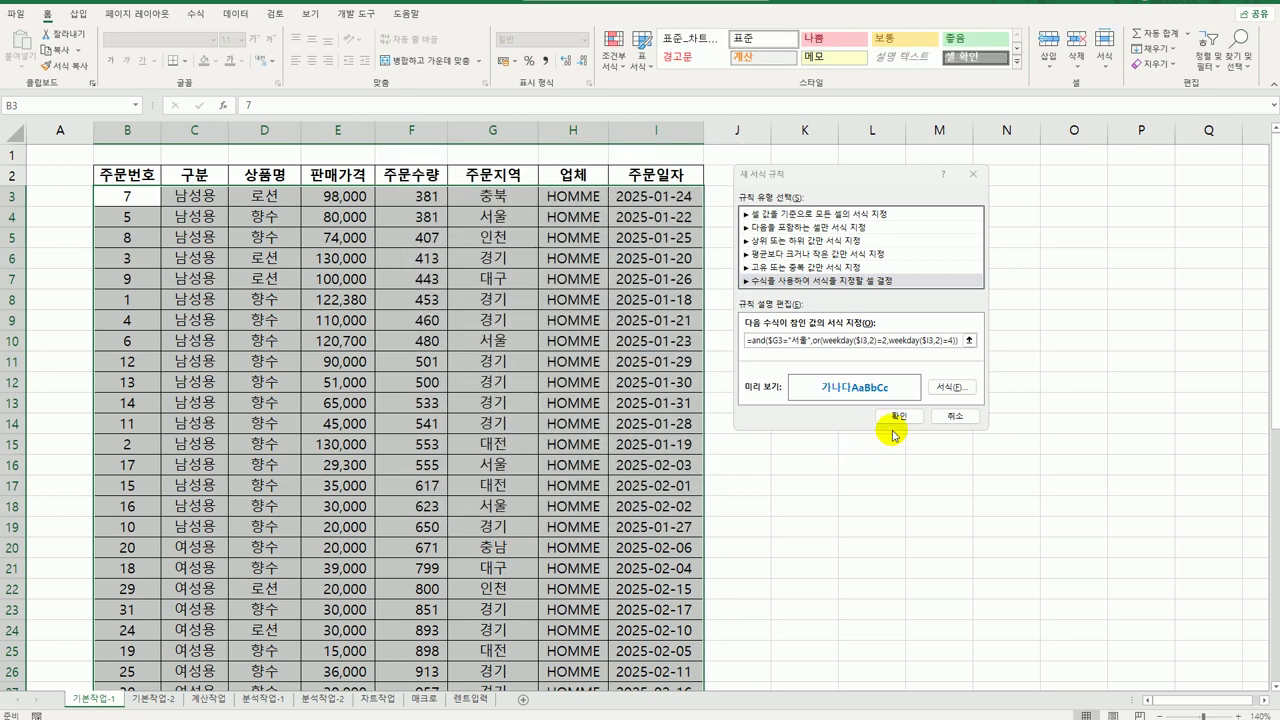
pyautogui.click(899, 416)
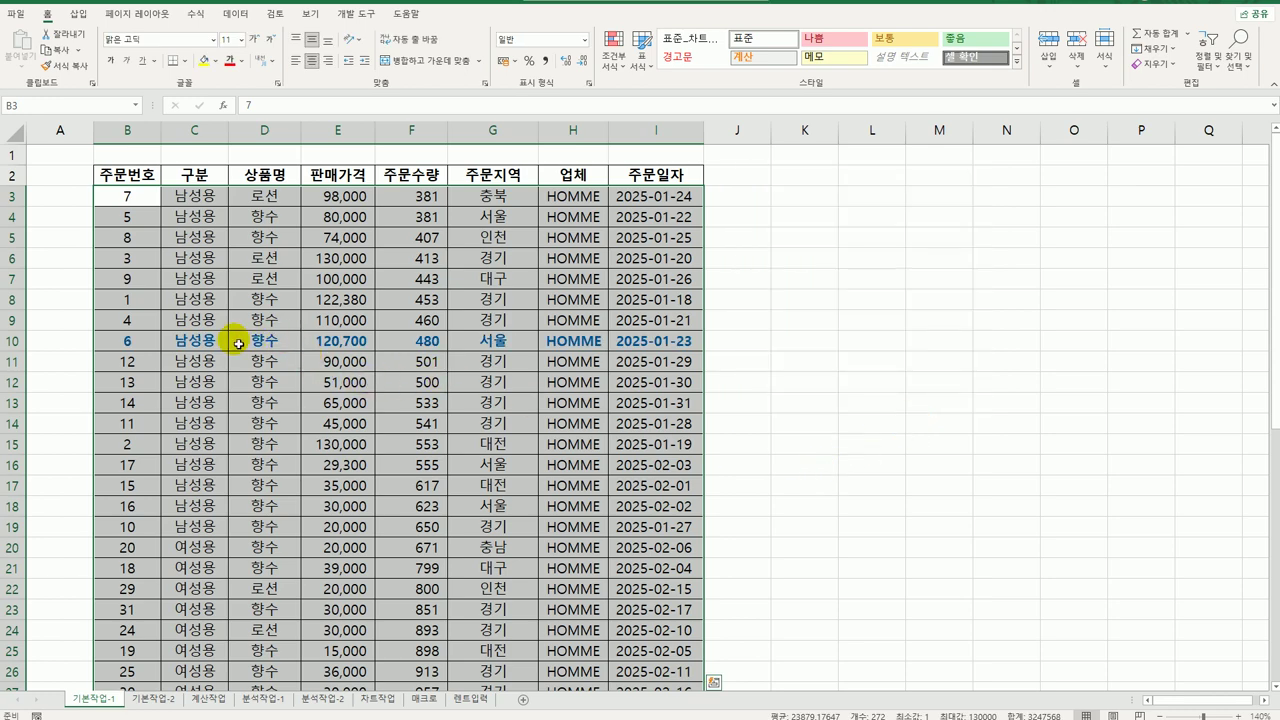
pyautogui.click(478, 342)
pyautogui.scroll(-3, 523, 523)
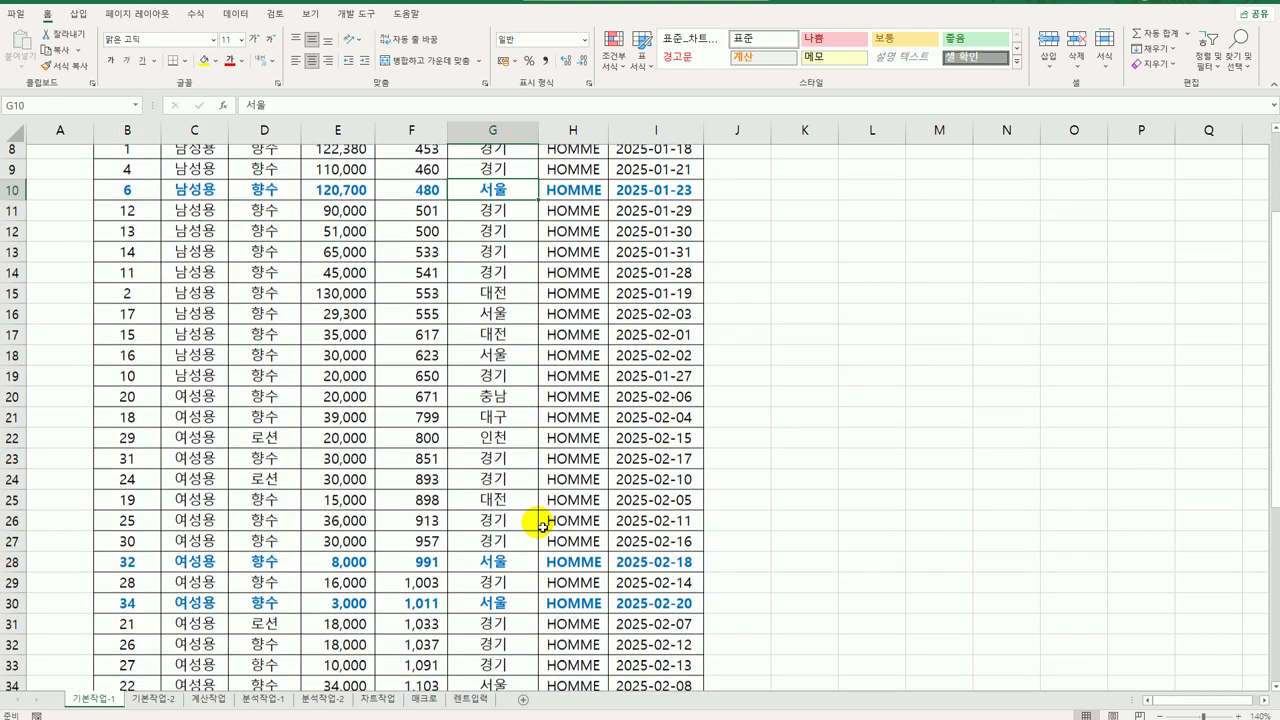
pyautogui.scroll(3, 686, 534)
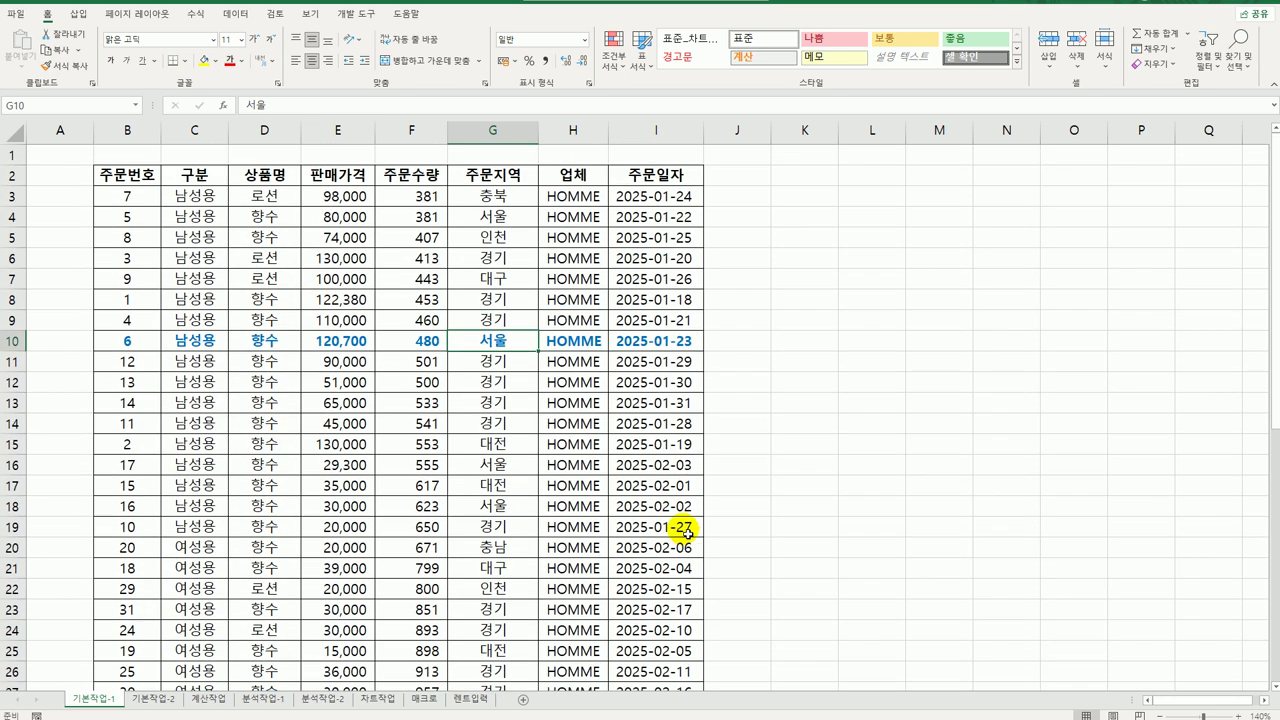
pyautogui.click(677, 345)
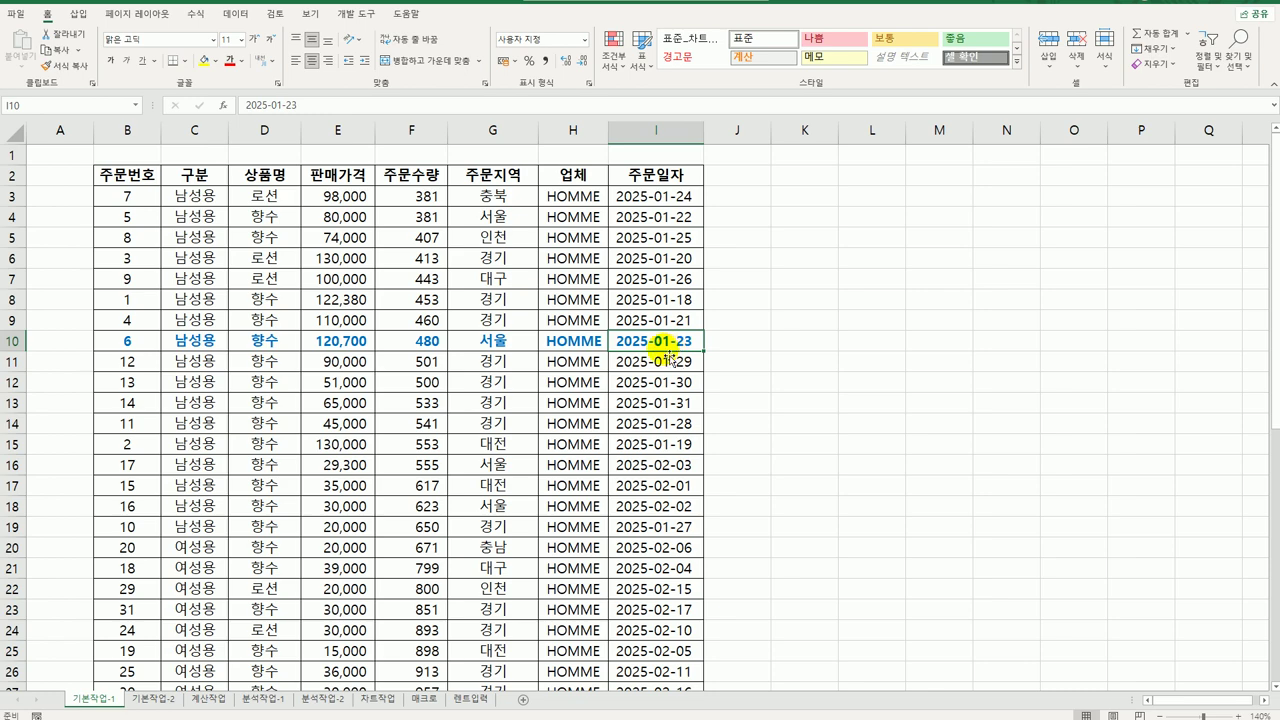
# On the 기본작업-2 sheet, set the whole order table from 주문번호 to 주문일자 as the print area
pyautogui.click(158, 698)
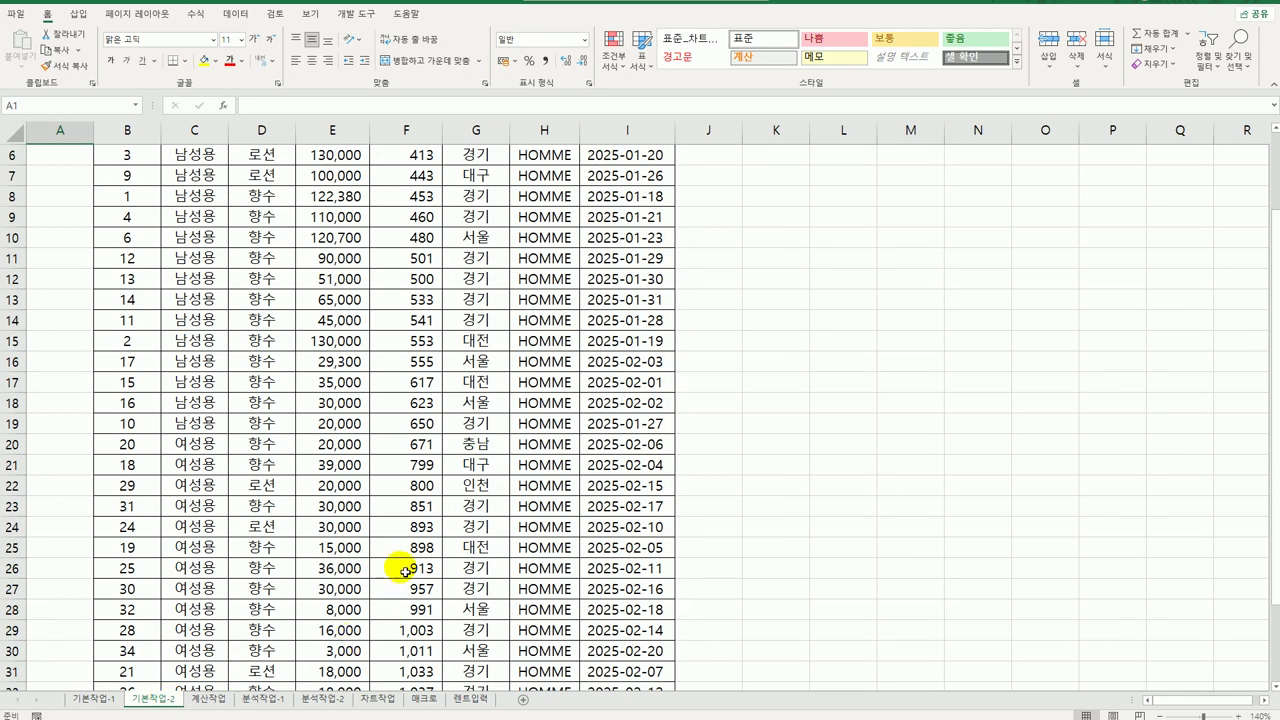
pyautogui.scroll(2, 395, 570)
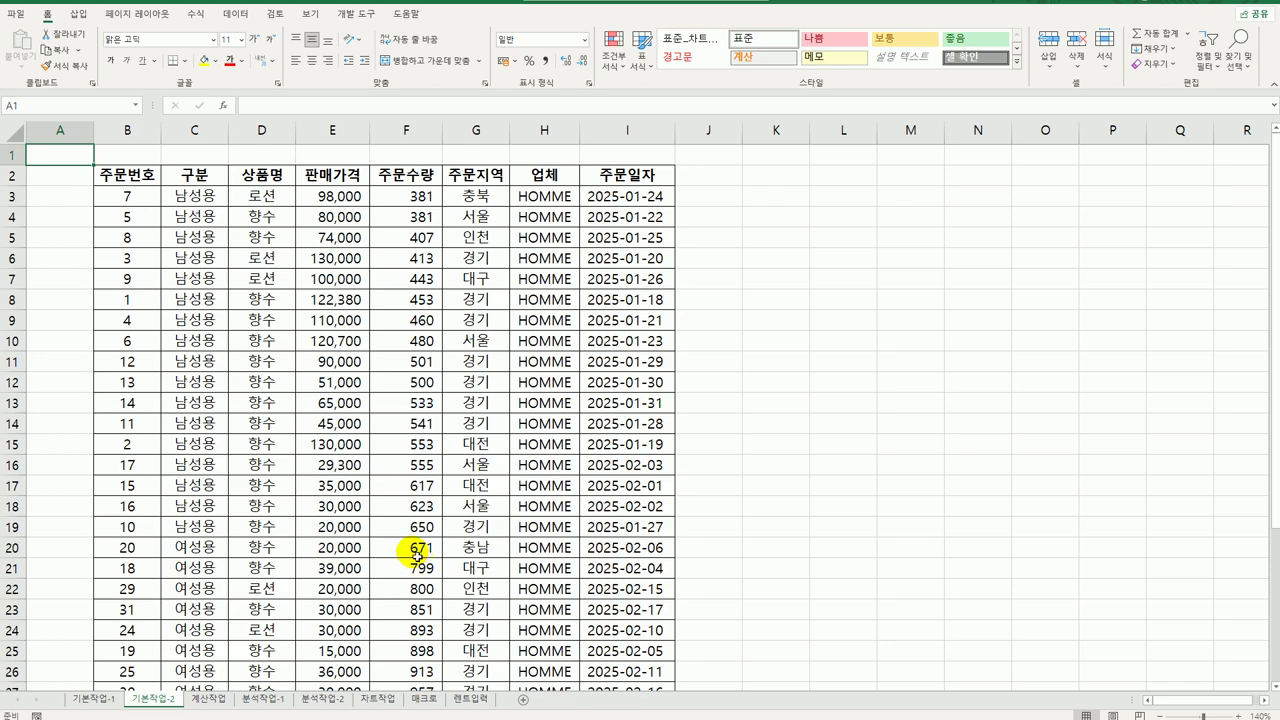
pyautogui.moveTo(127, 176); pyautogui.dragTo(604, 637)
pyautogui.scroll(4, 600, 636)
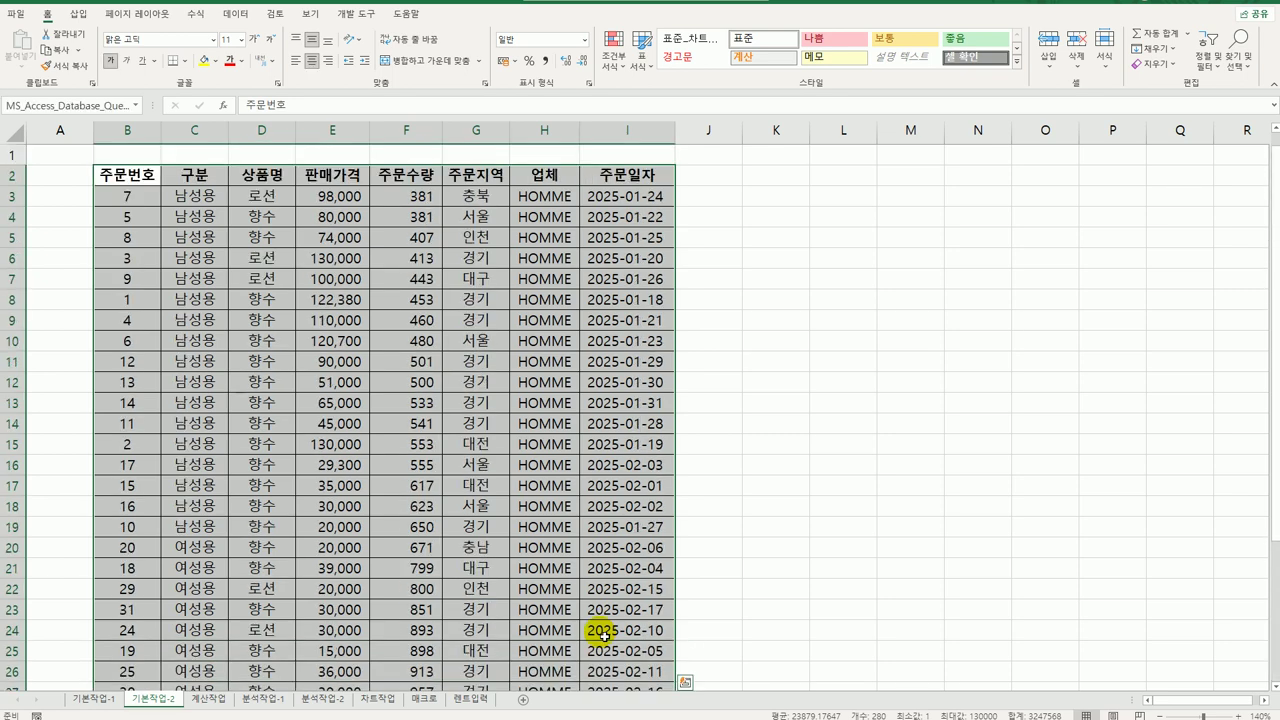
pyautogui.click(148, 18)
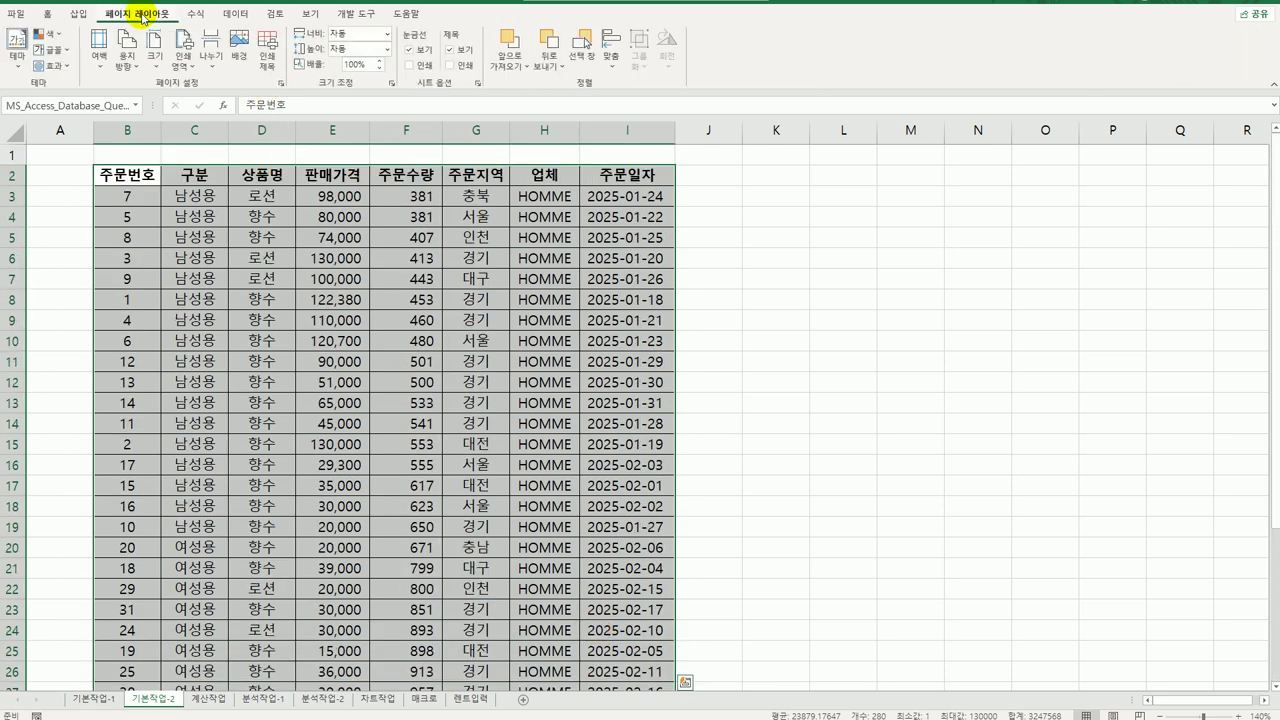
pyautogui.click(181, 68)
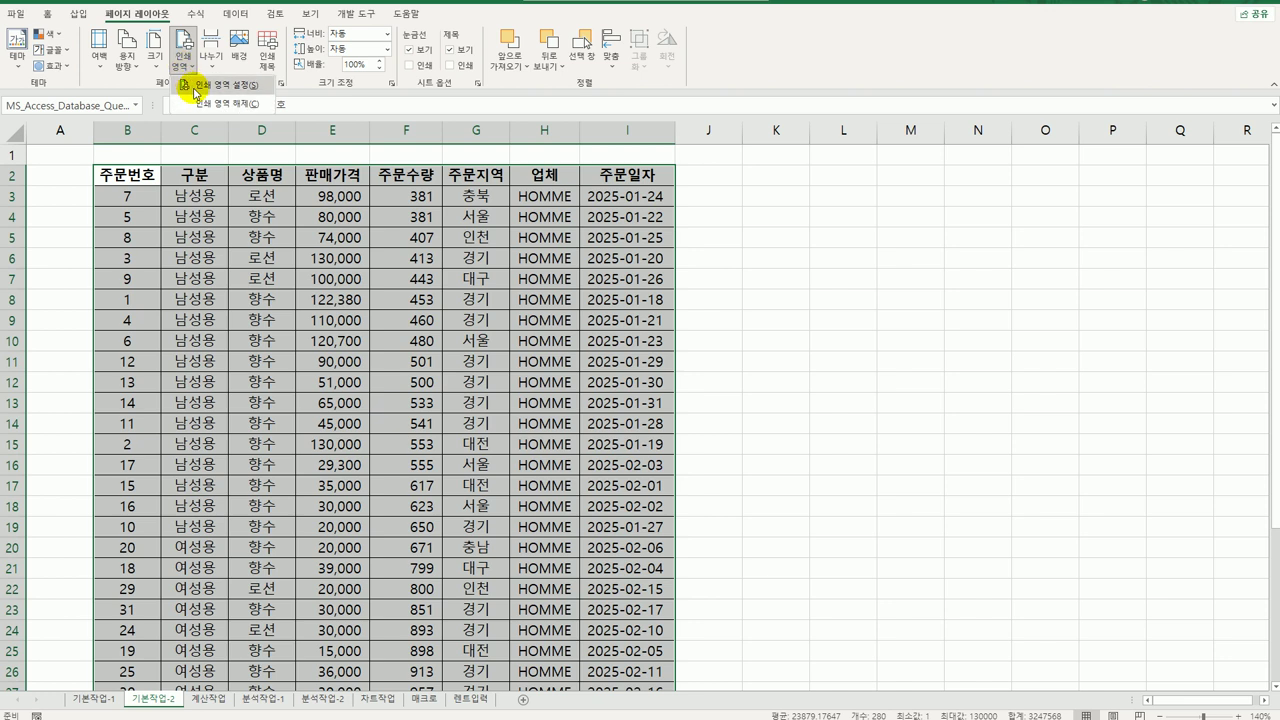
pyautogui.click(200, 86)
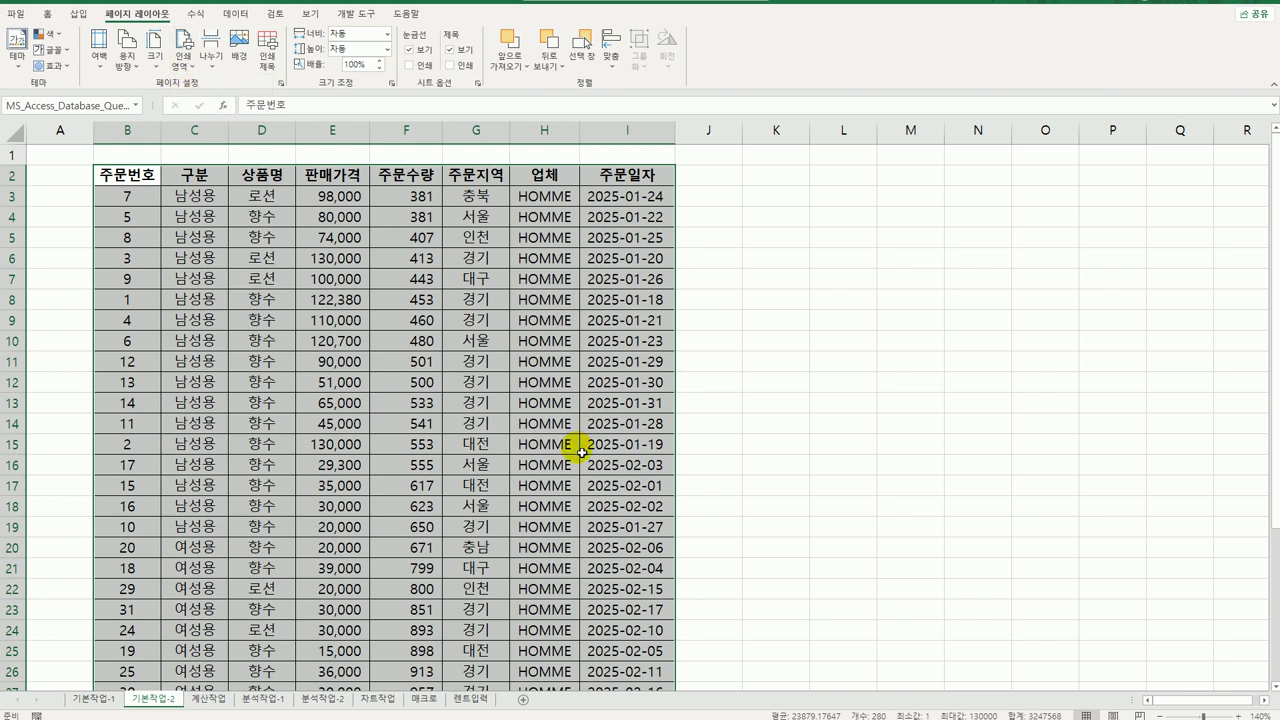
# Set the page scaling to automatic fit at 1 page wide, leaving the page height blank
pyautogui.click(281, 84)
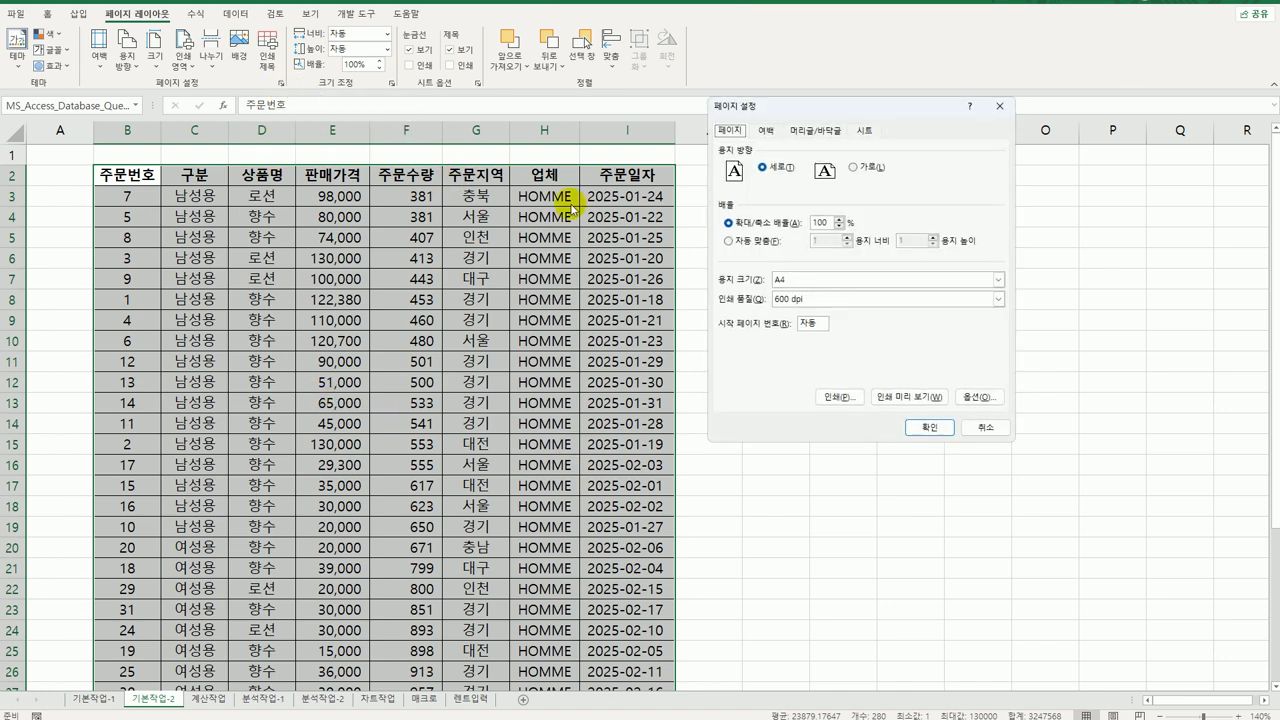
pyautogui.click(750, 241)
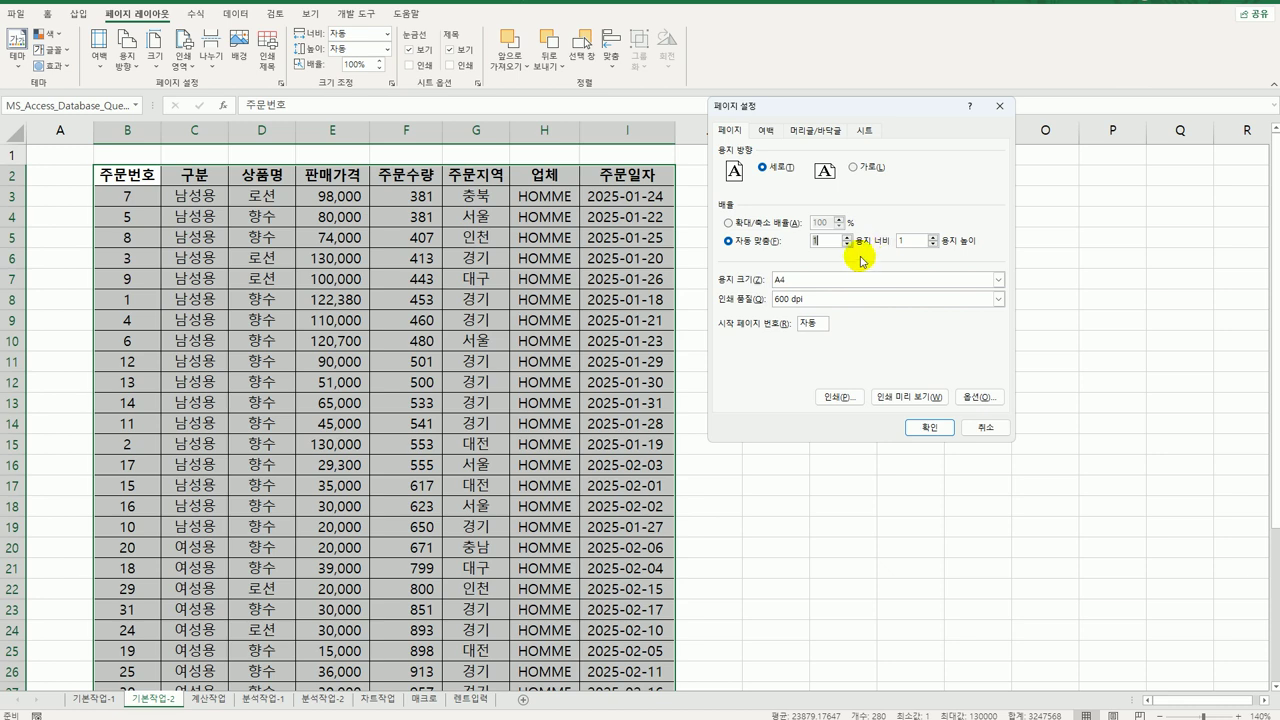
pyautogui.doubleClick(907, 242)
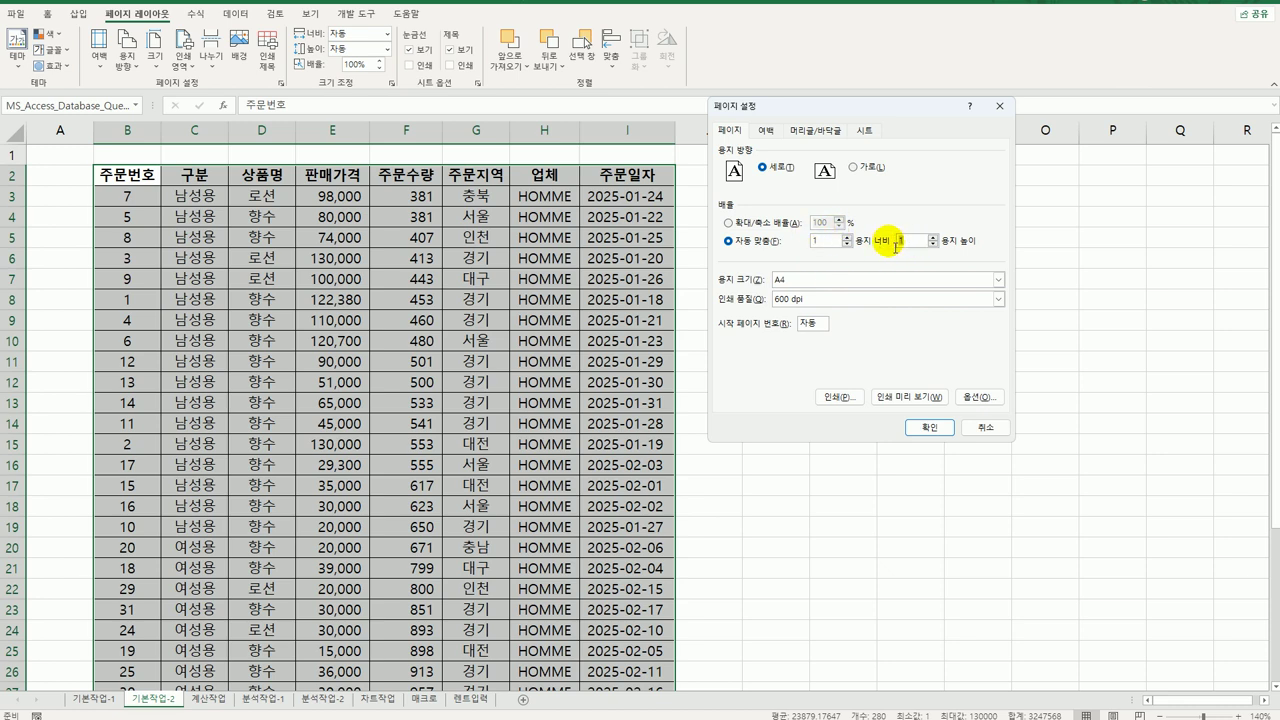
pyautogui.press('BackSpace')
pyautogui.click(818, 241)
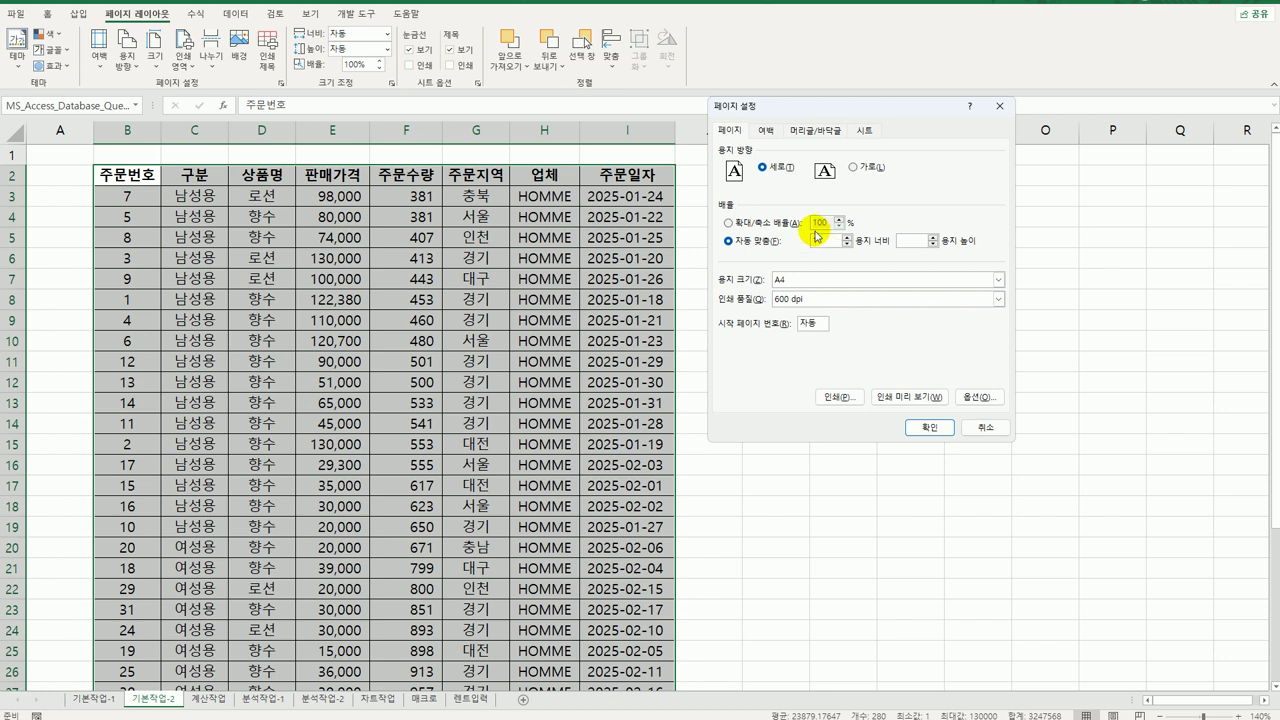
# Preview the printout with the scaling option 한 페이지에 모든 열 맞추기 and return to the sheet
pyautogui.click(899, 397)
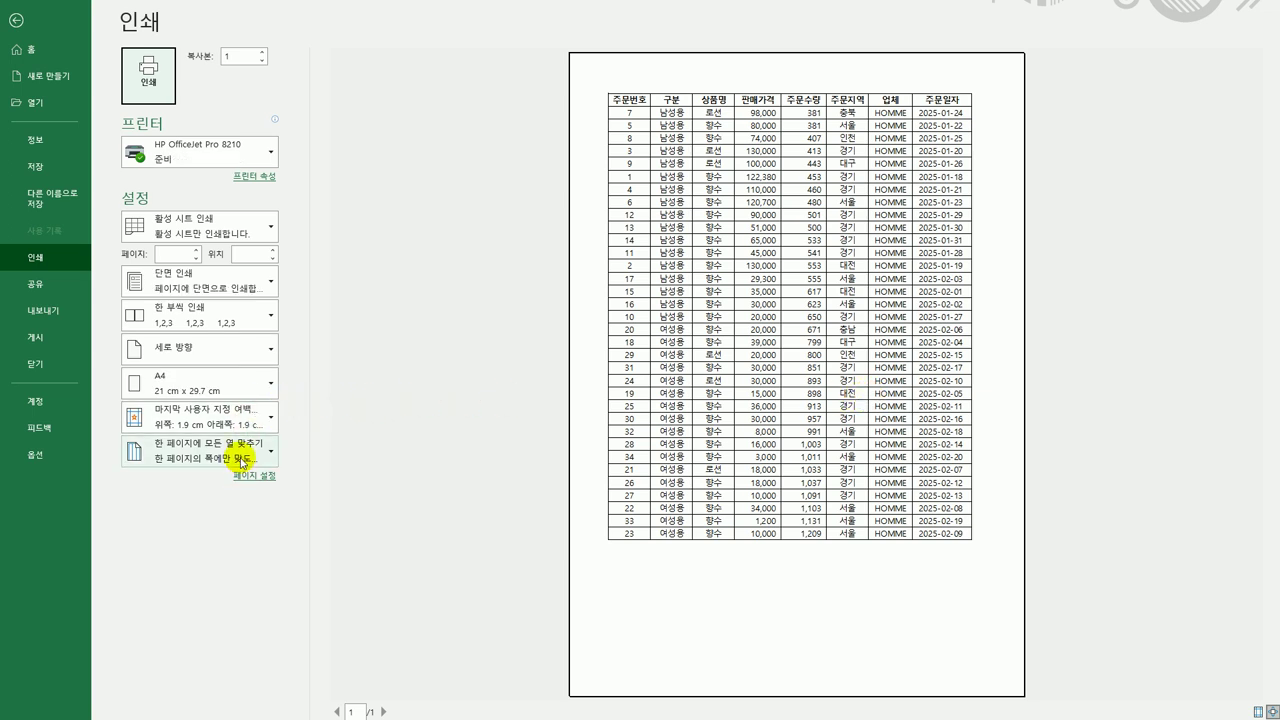
pyautogui.click(242, 462)
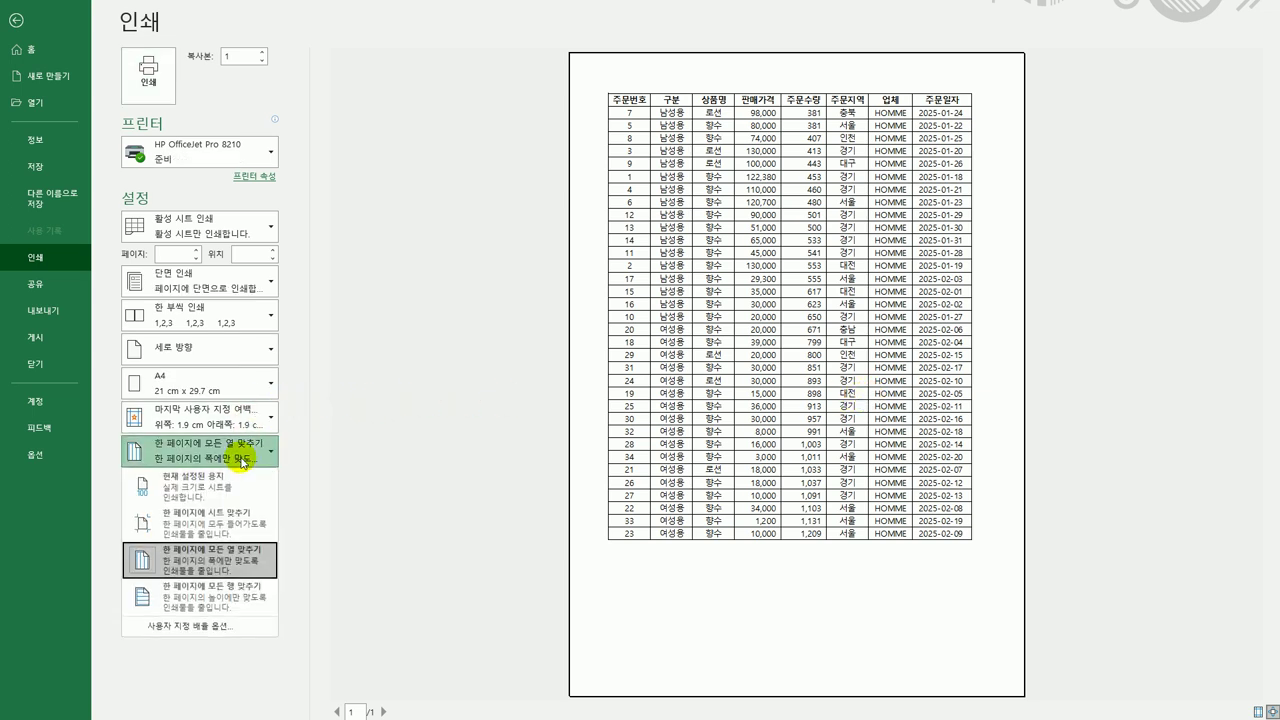
pyautogui.click(226, 577)
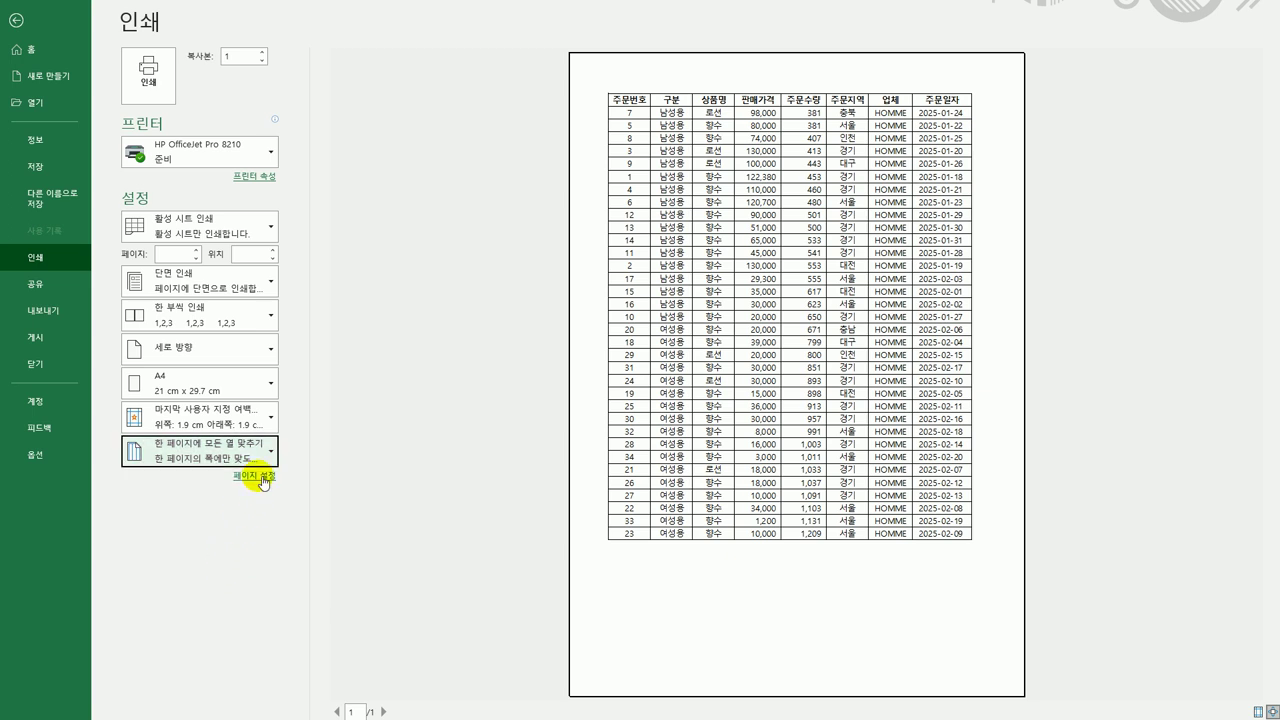
pyautogui.click(20, 20)
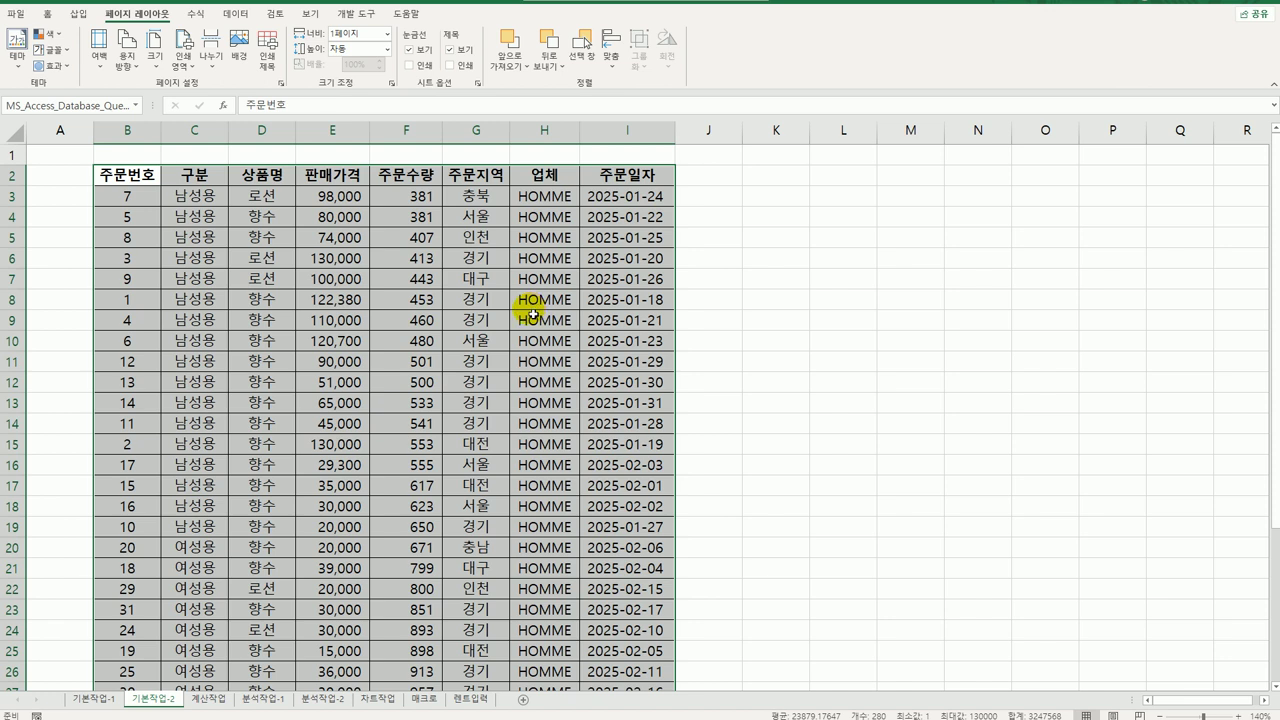
# Center the printout on the page both horizontally and vertically
pyautogui.click(284, 84)
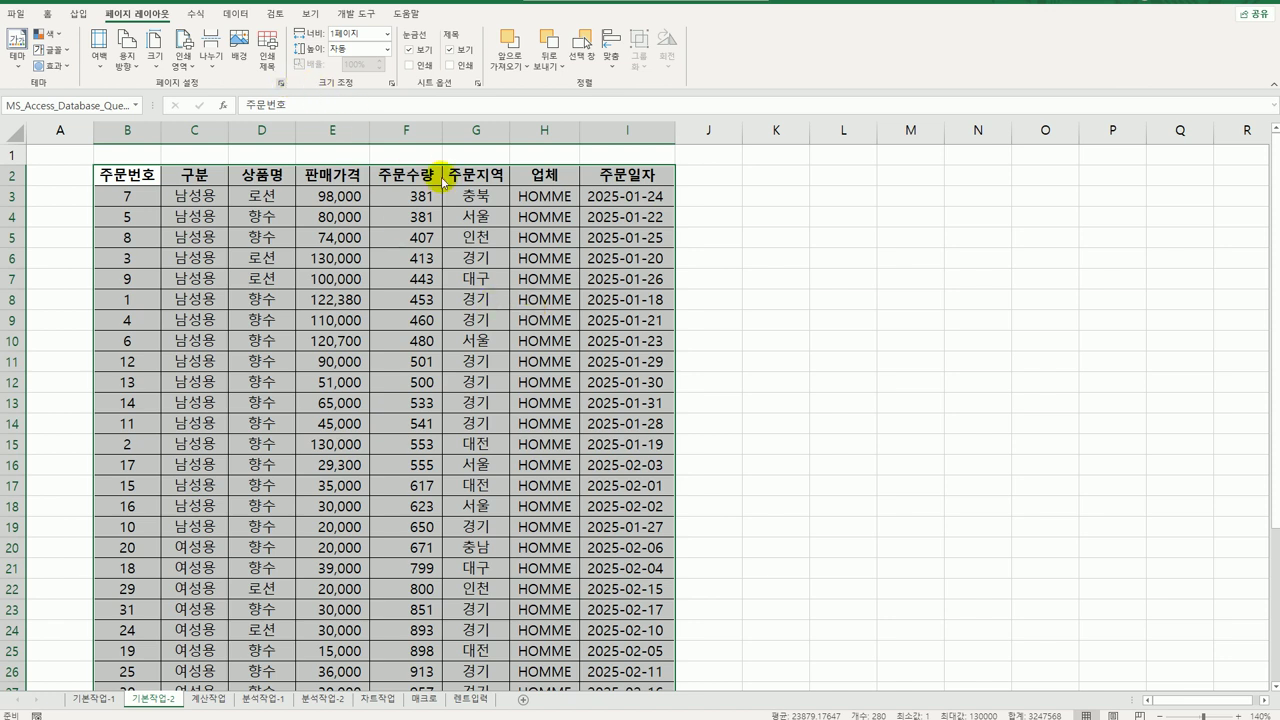
pyautogui.click(765, 131)
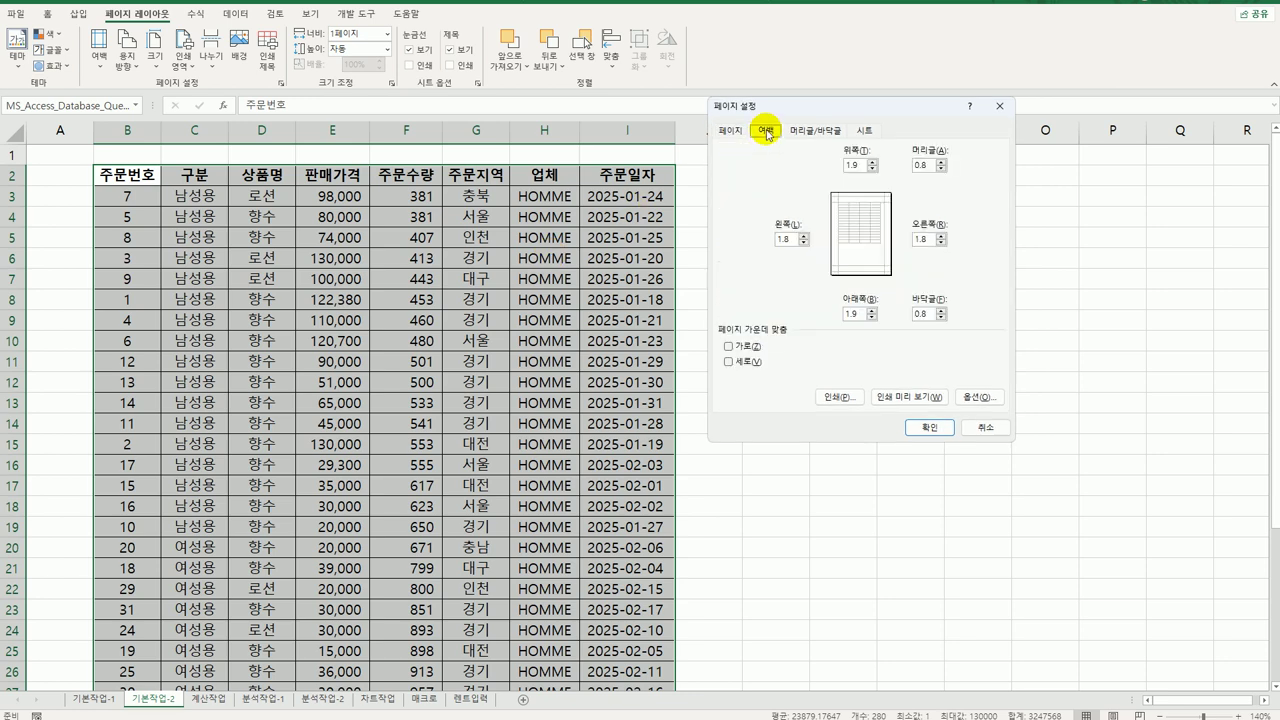
pyautogui.click(744, 347)
pyautogui.click(744, 362)
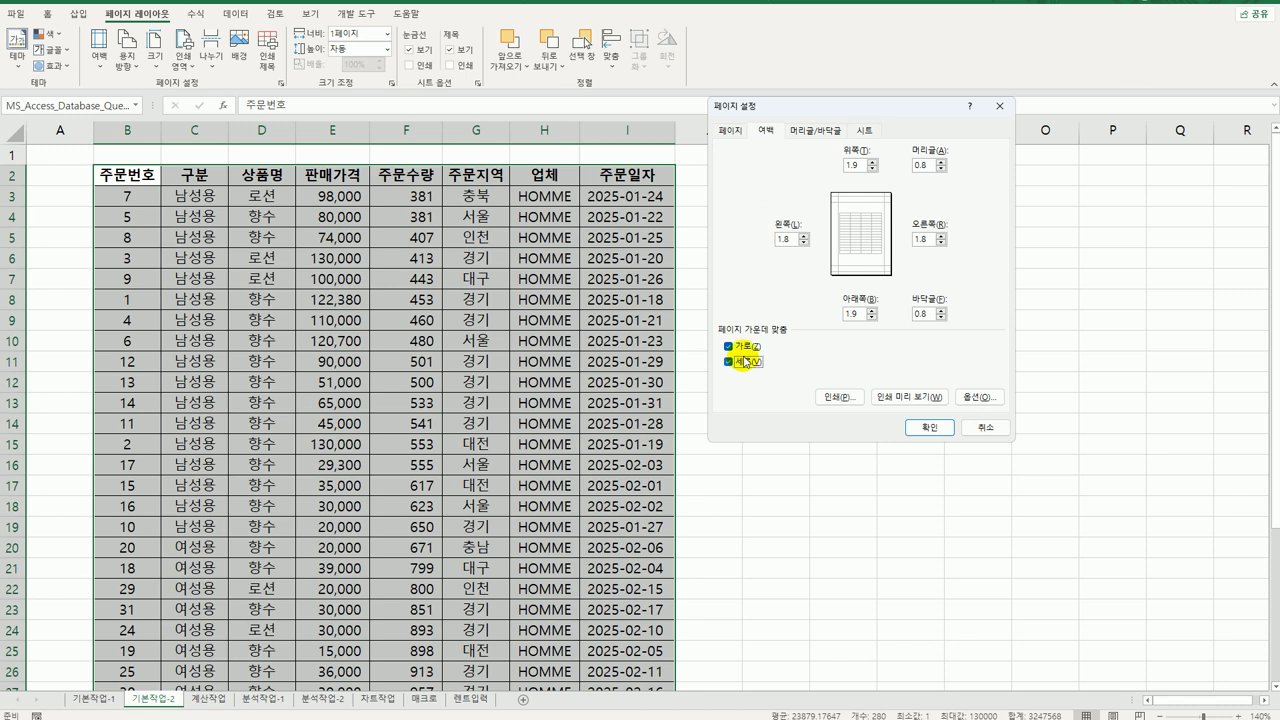
# Add a center footer reading "출력 날짜 : " followed by the current date code &[날짜], and apply the page setup
pyautogui.click(814, 131)
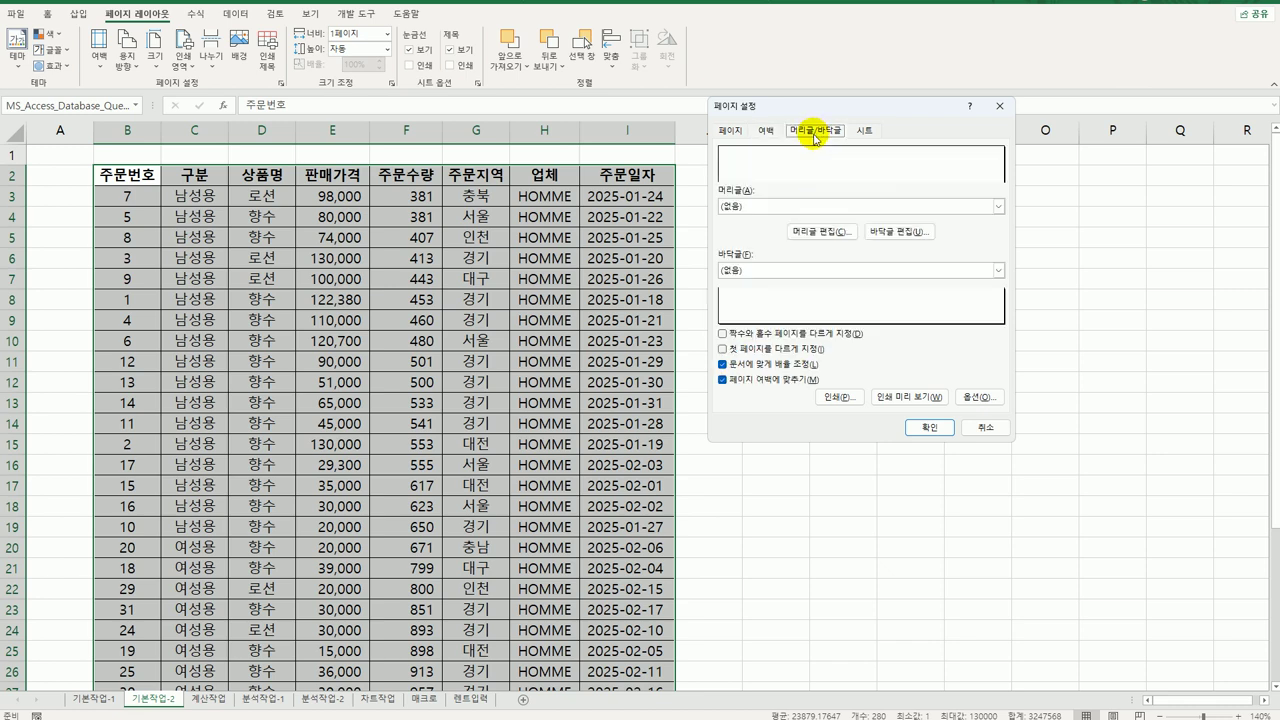
pyautogui.click(884, 228)
pyautogui.click(865, 342)
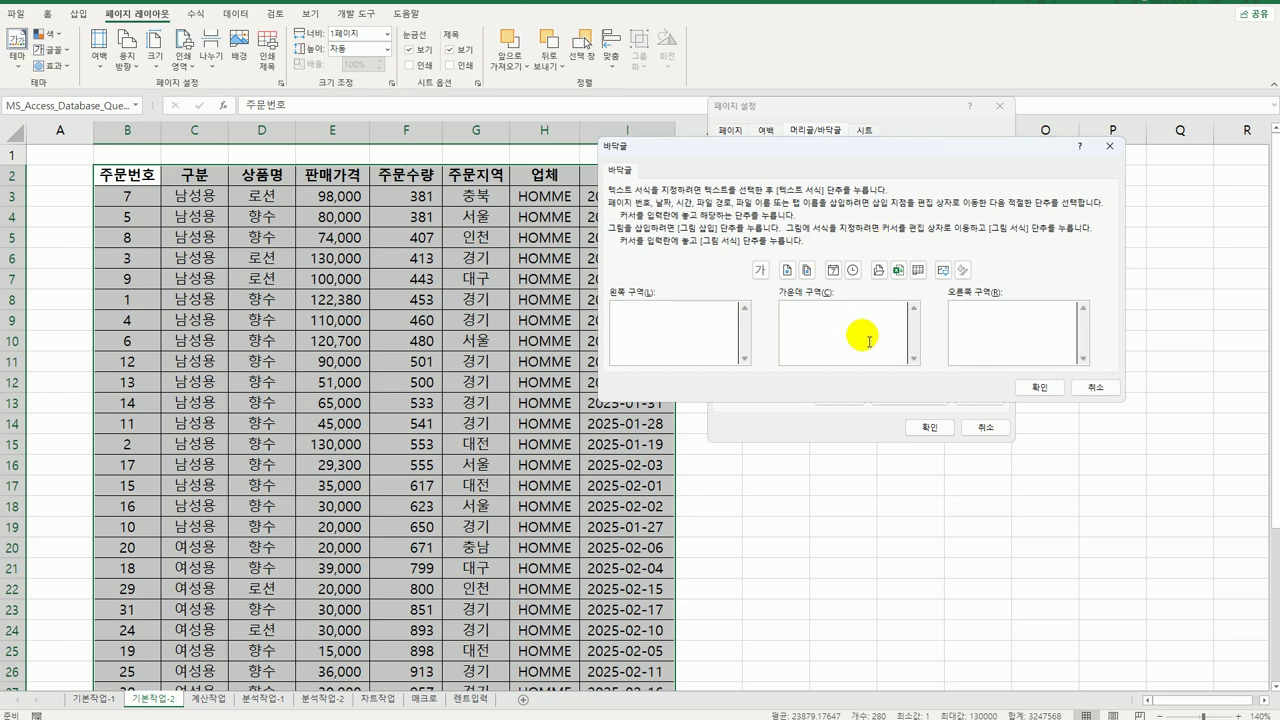
pyautogui.write('출력 날짜 :')
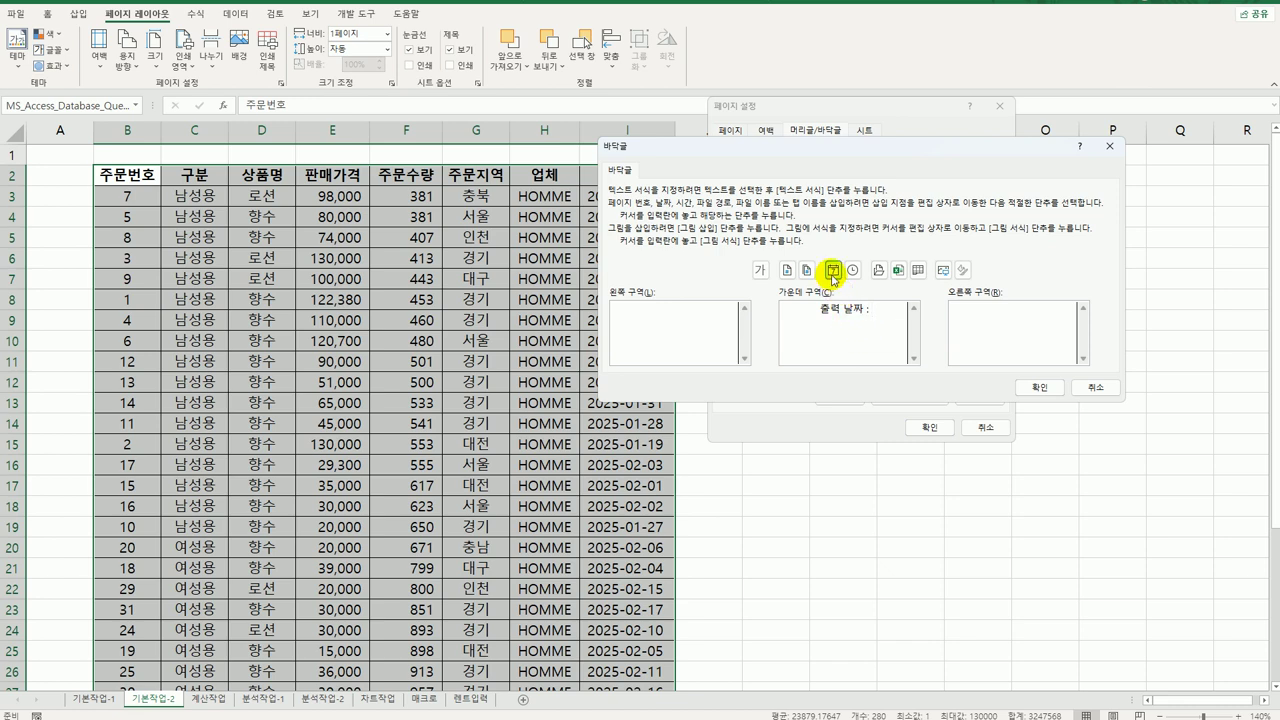
pyautogui.click(833, 272)
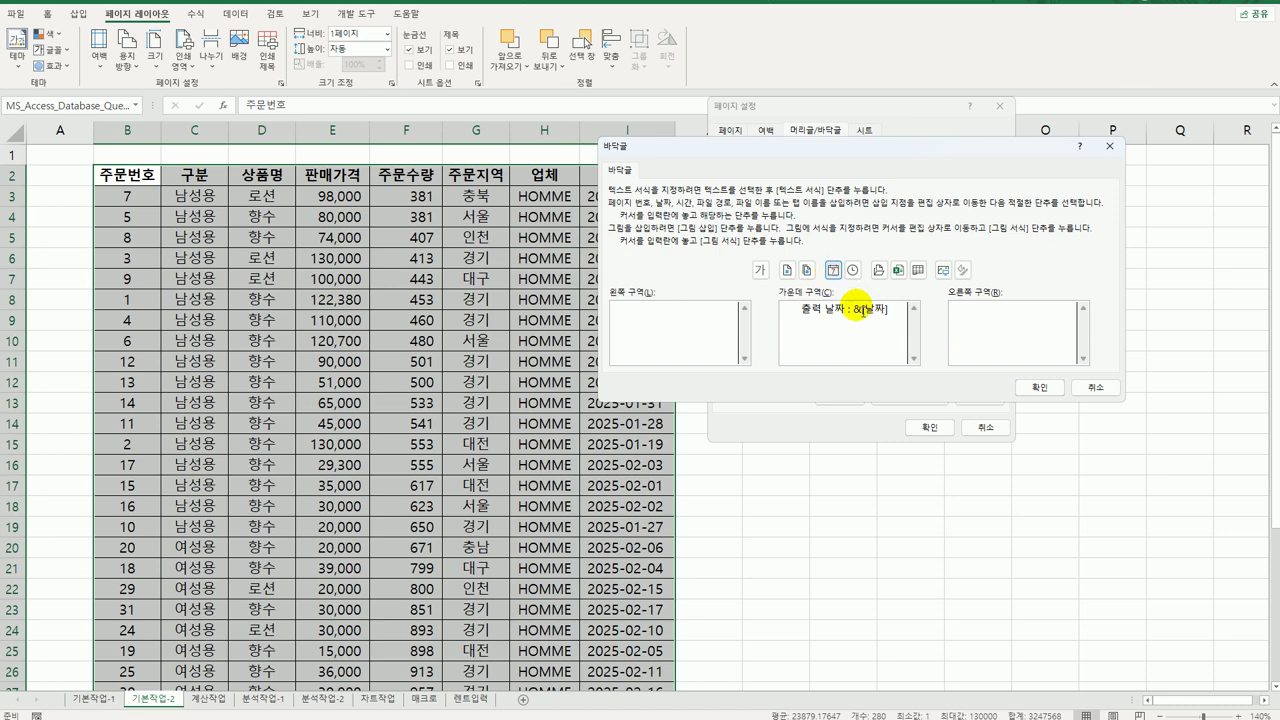
pyautogui.click(1040, 388)
pyautogui.click(941, 430)
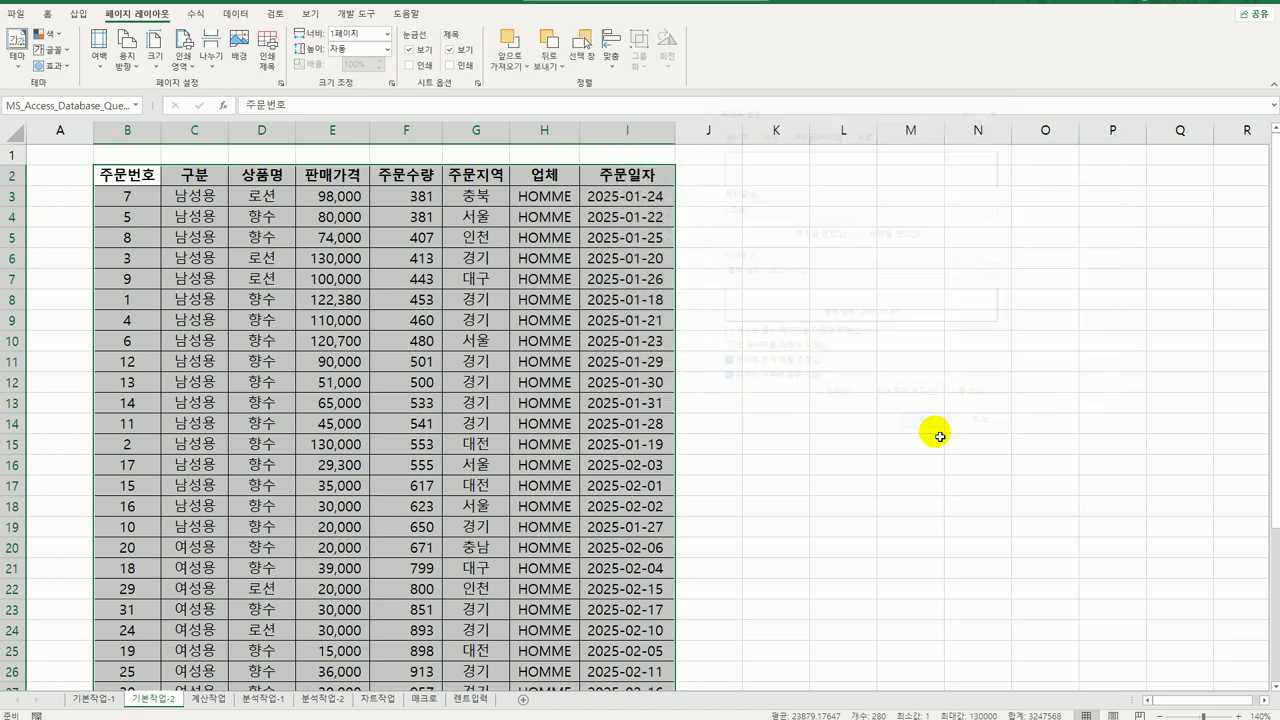
pyautogui.click(891, 482)
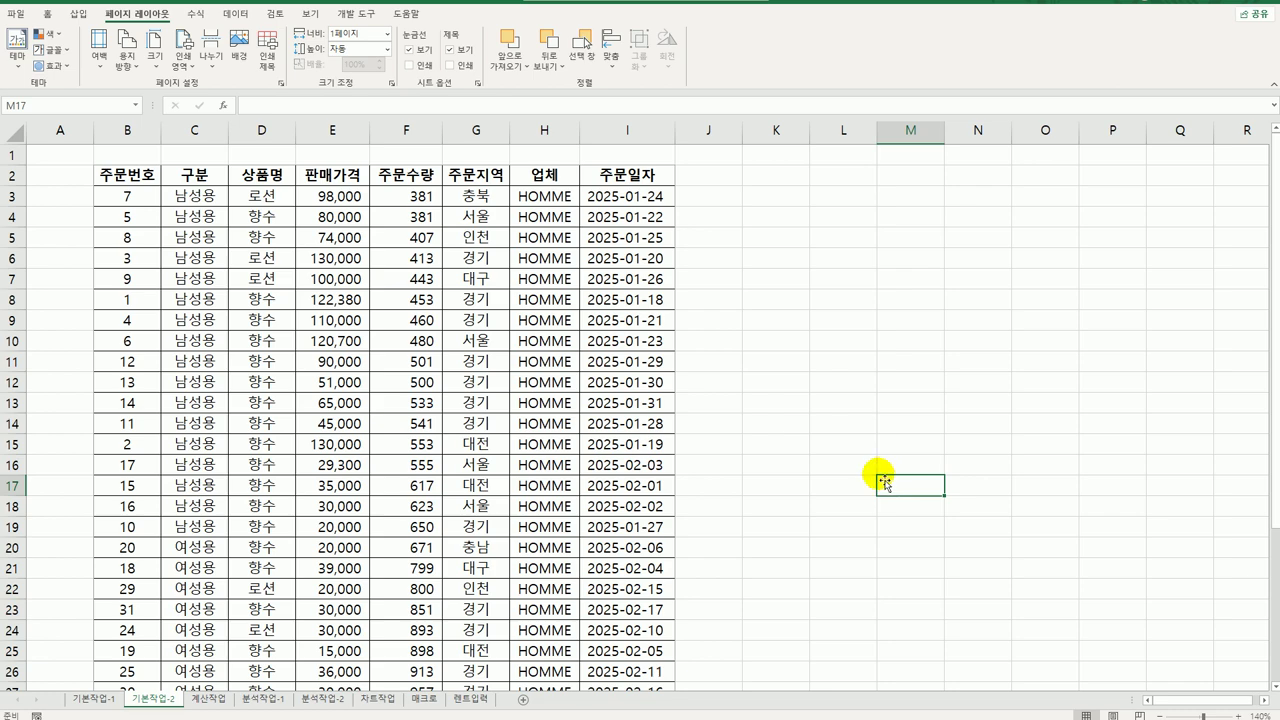
# On the 계산작업 sheet, enter =$I$2-E4 in H4 to calculate the first 보존기간 as days from 제조일 to 기준일
pyautogui.click(220, 697)
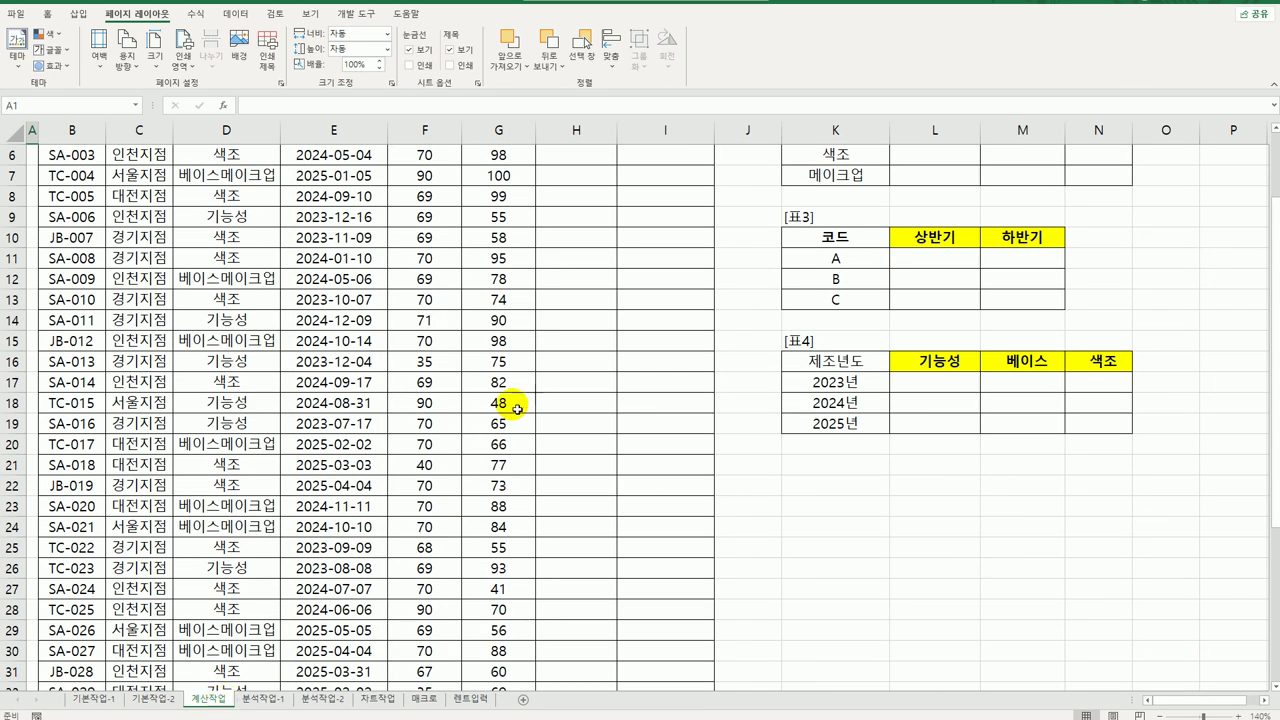
pyautogui.scroll(2, 434, 406)
pyautogui.click(580, 216)
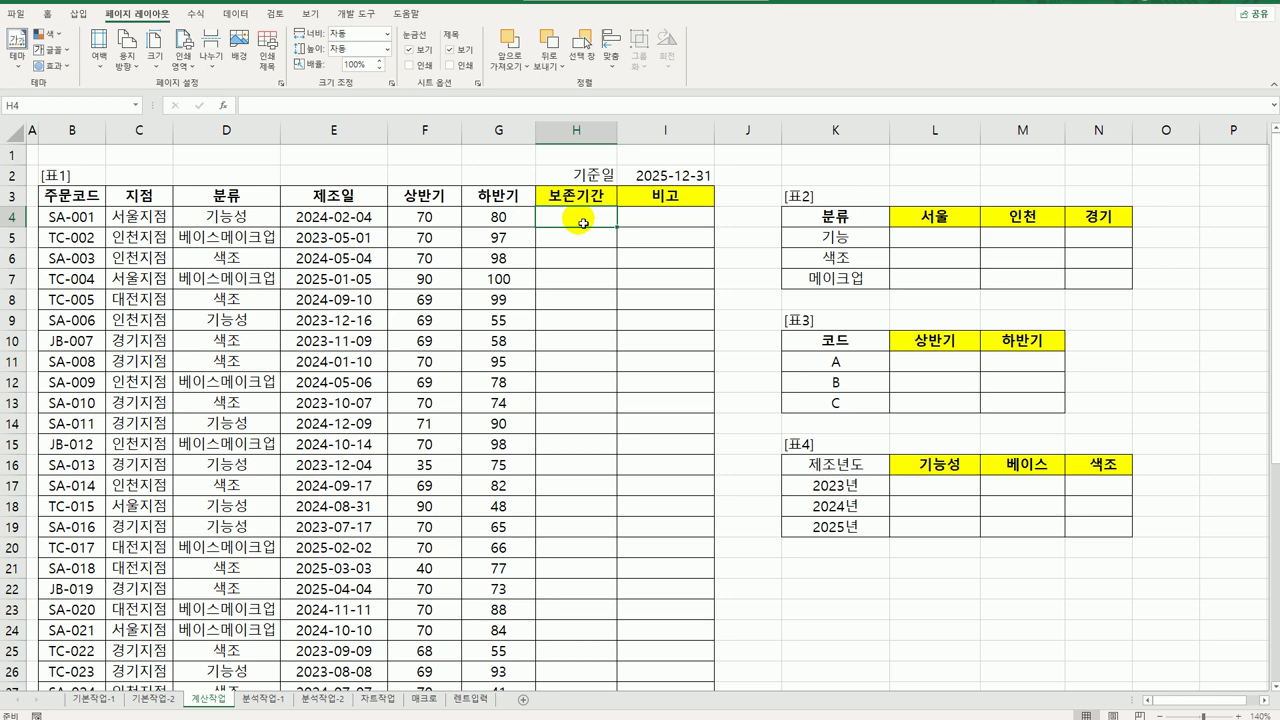
pyautogui.write('=')
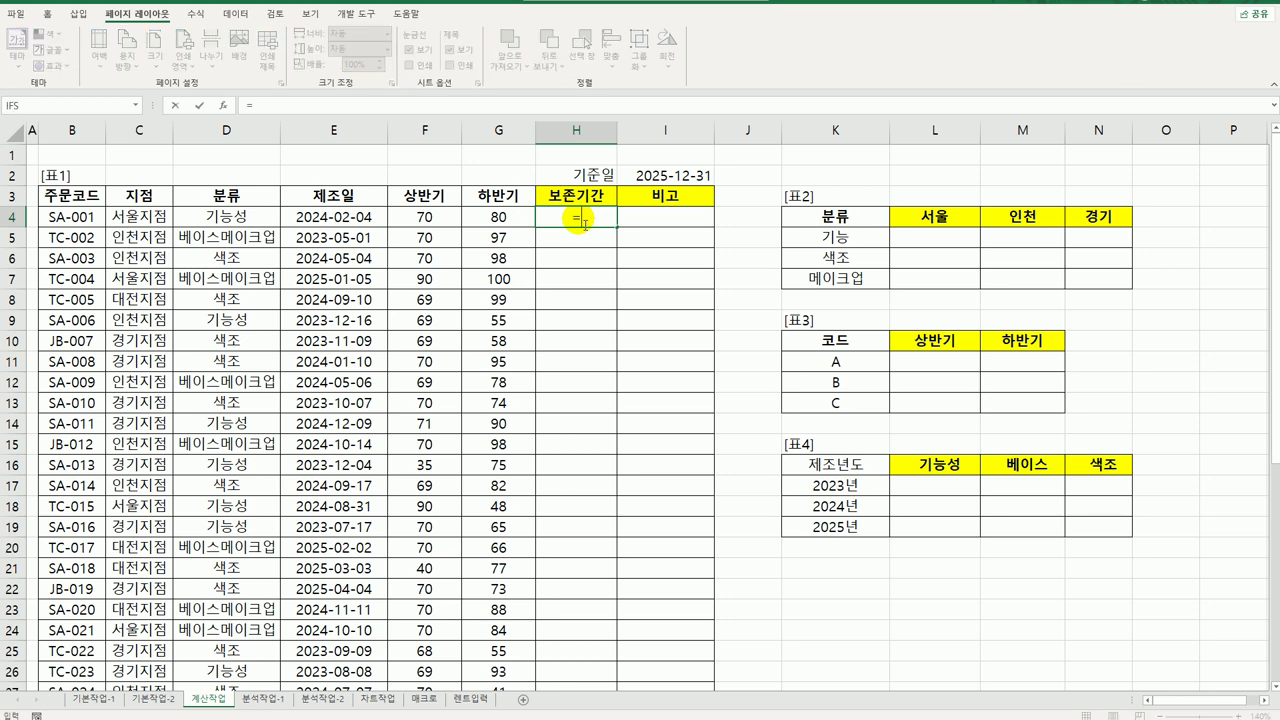
pyautogui.click(699, 184)
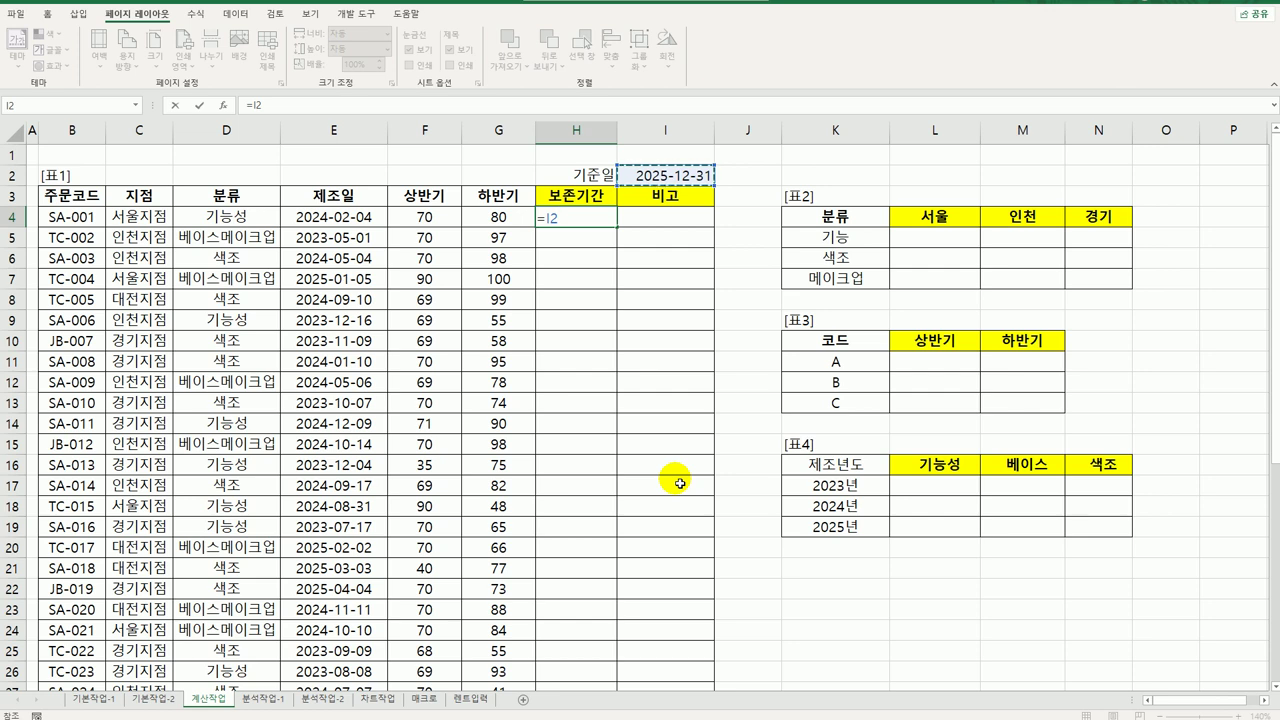
pyautogui.press('F4')
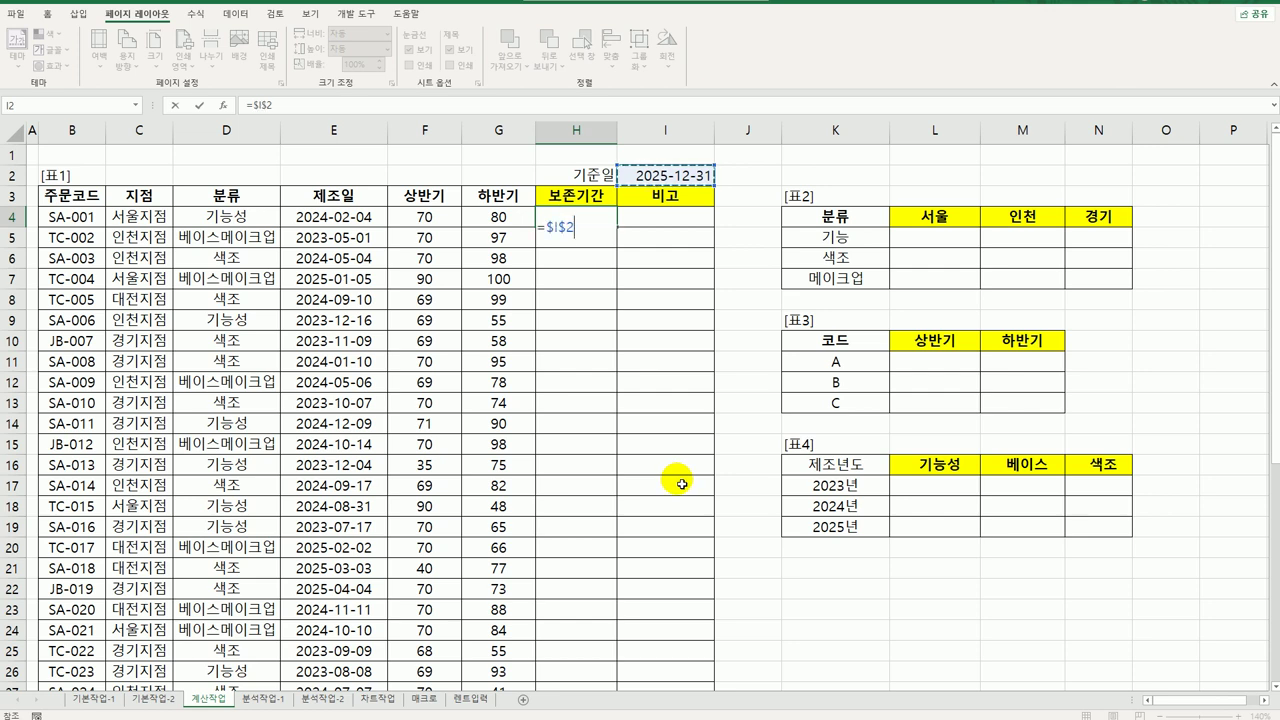
pyautogui.write('-')
pyautogui.click(355, 221)
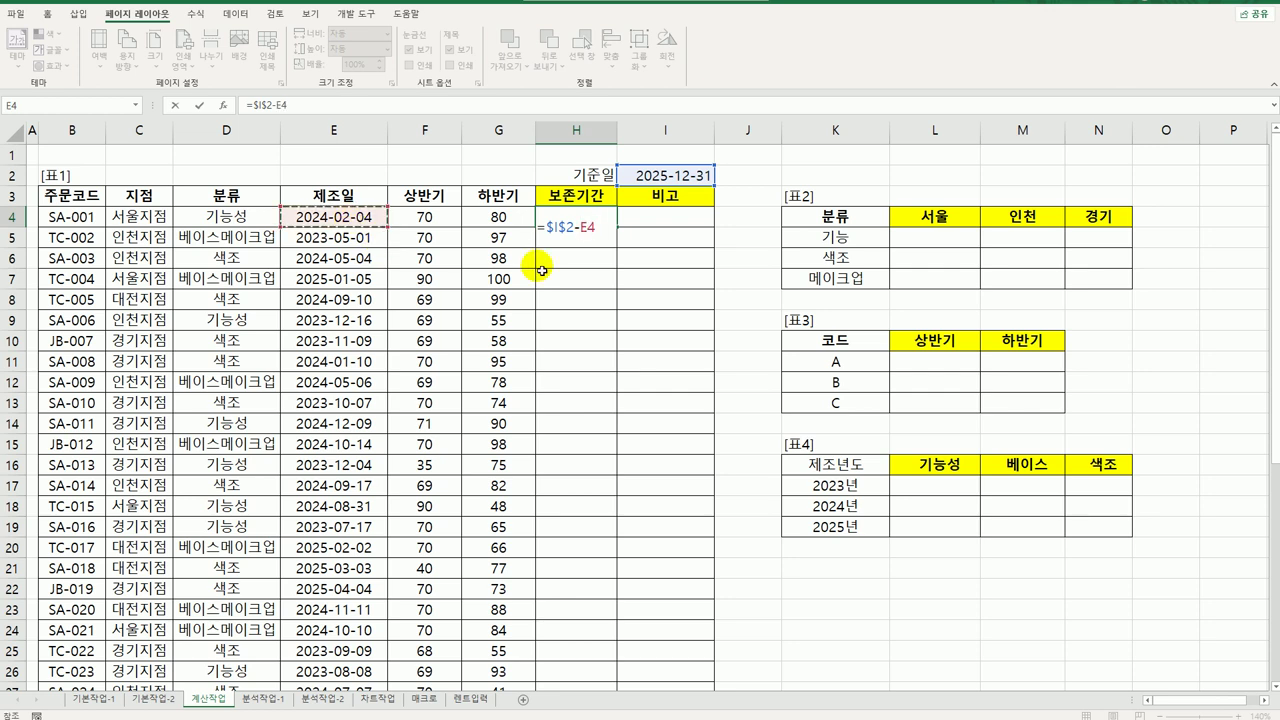
pyautogui.press('Return')
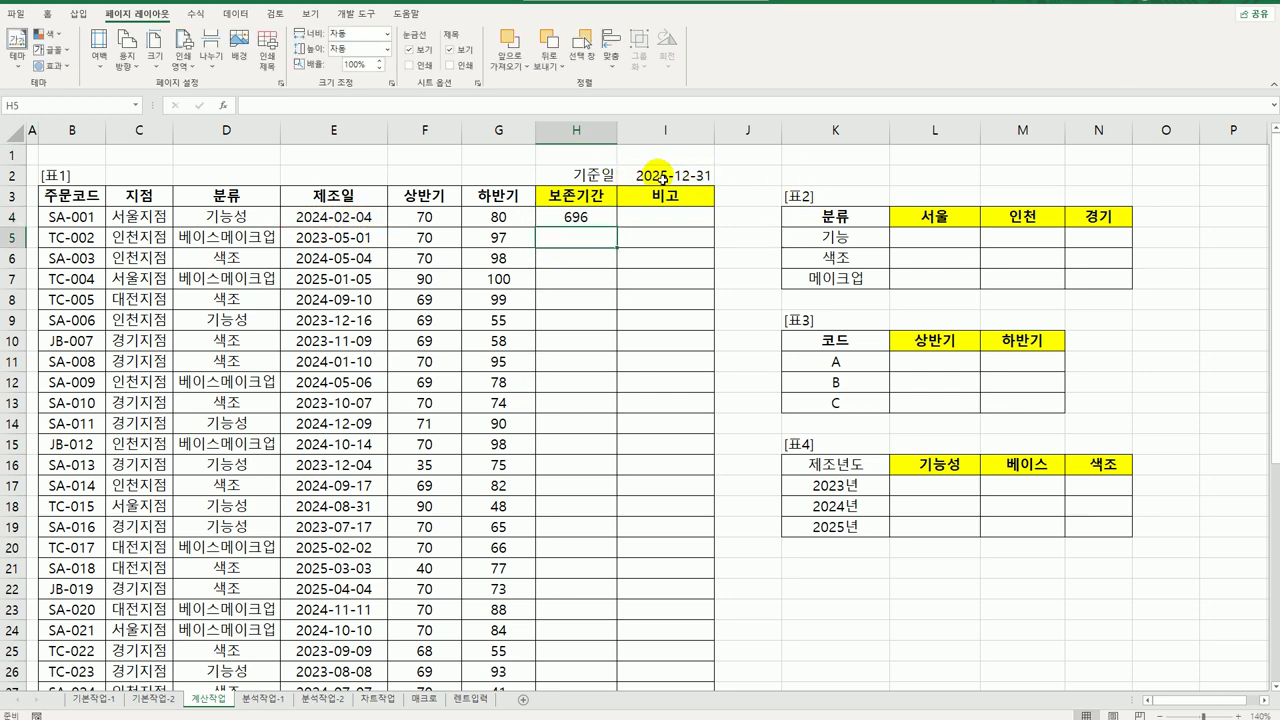
# Fill the 보존기간 formula down through H33 and check the filled column
pyautogui.click(577, 219)
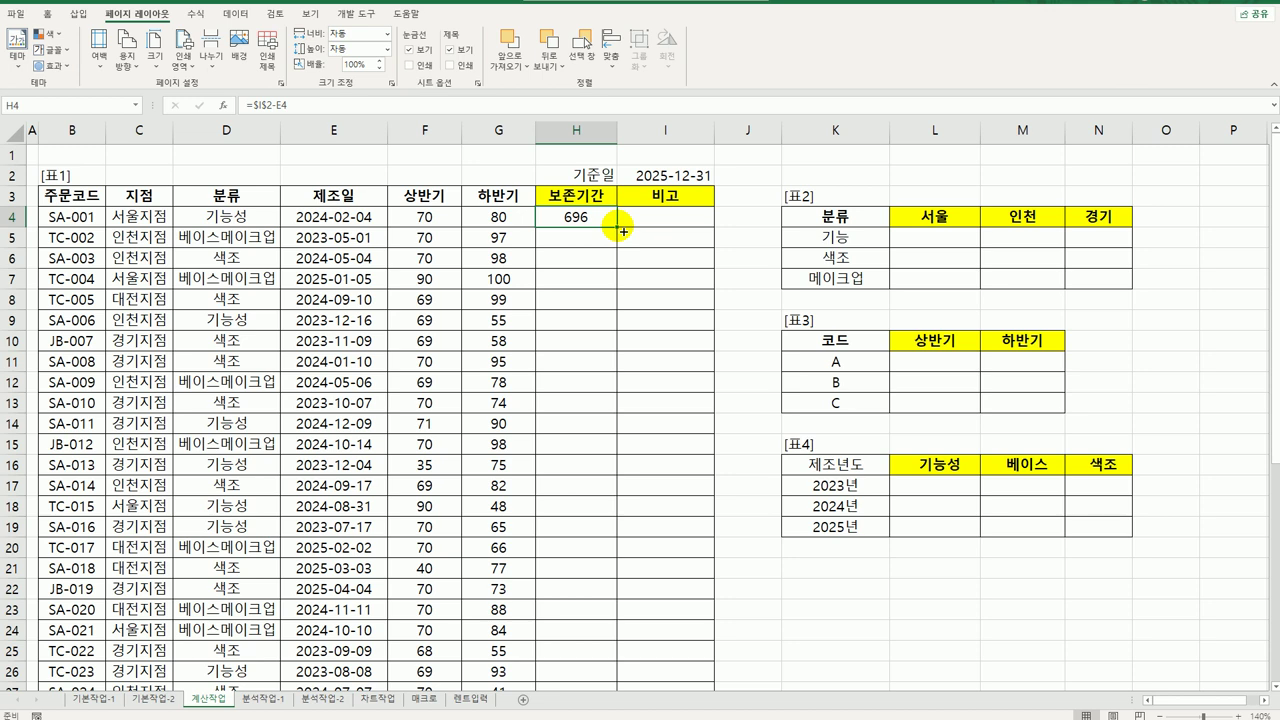
pyautogui.doubleClick(618, 228)
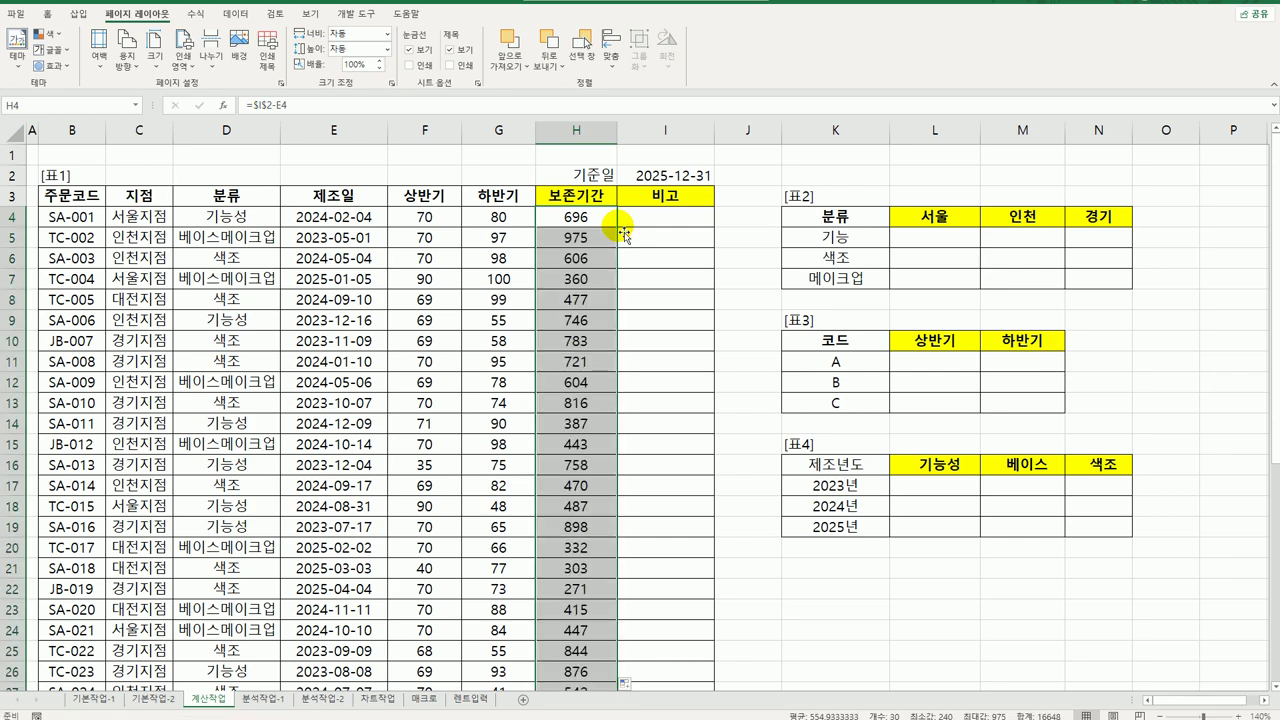
pyautogui.scroll(-3, 603, 295)
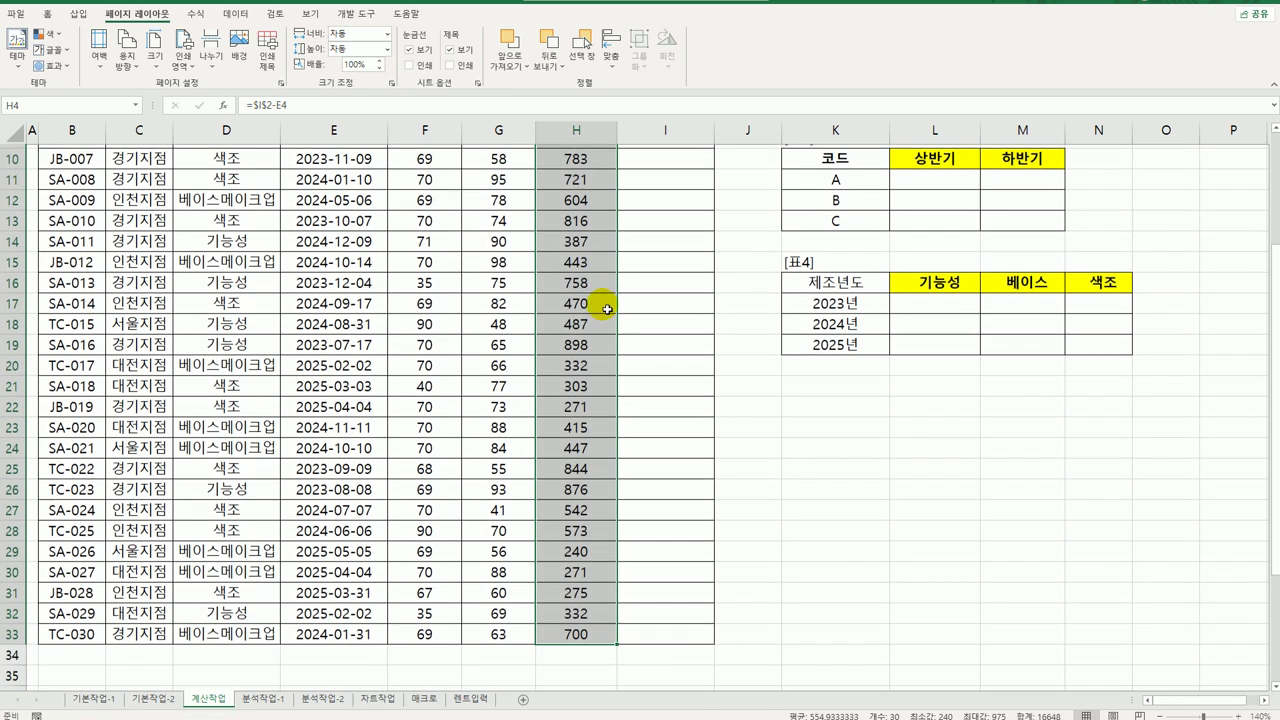
pyautogui.scroll(3, 607, 311)
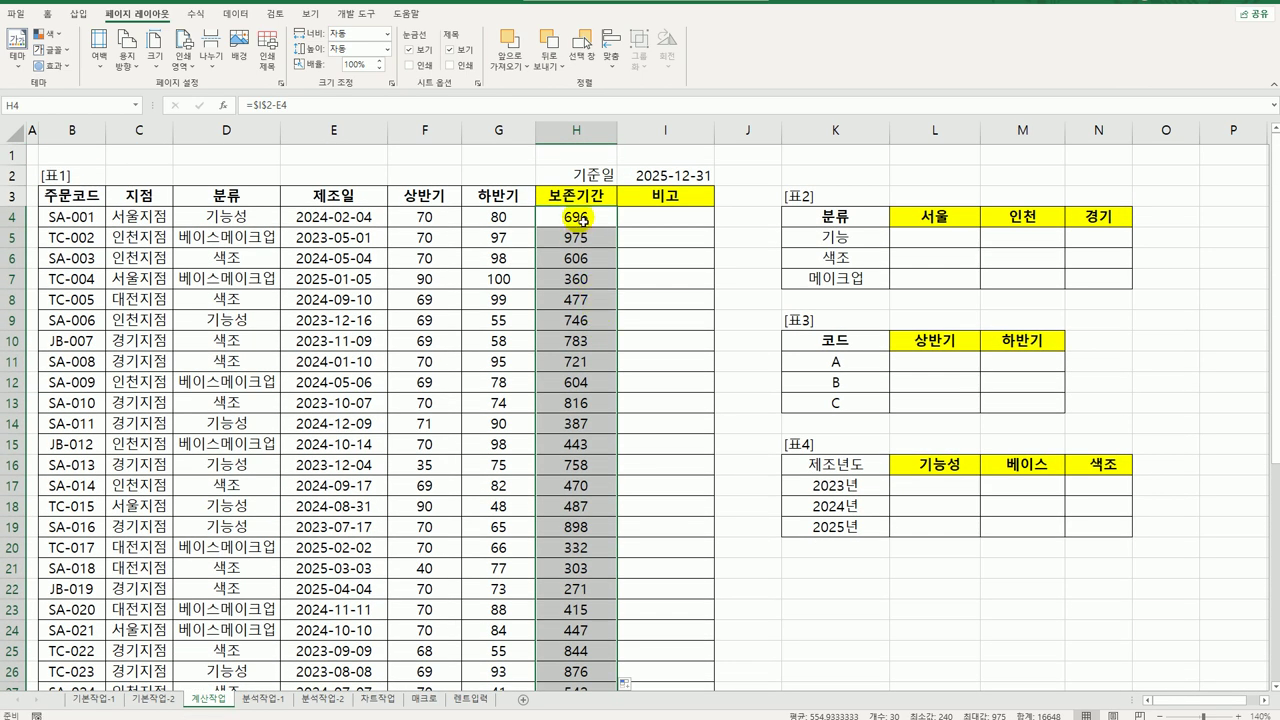
pyautogui.click(579, 216)
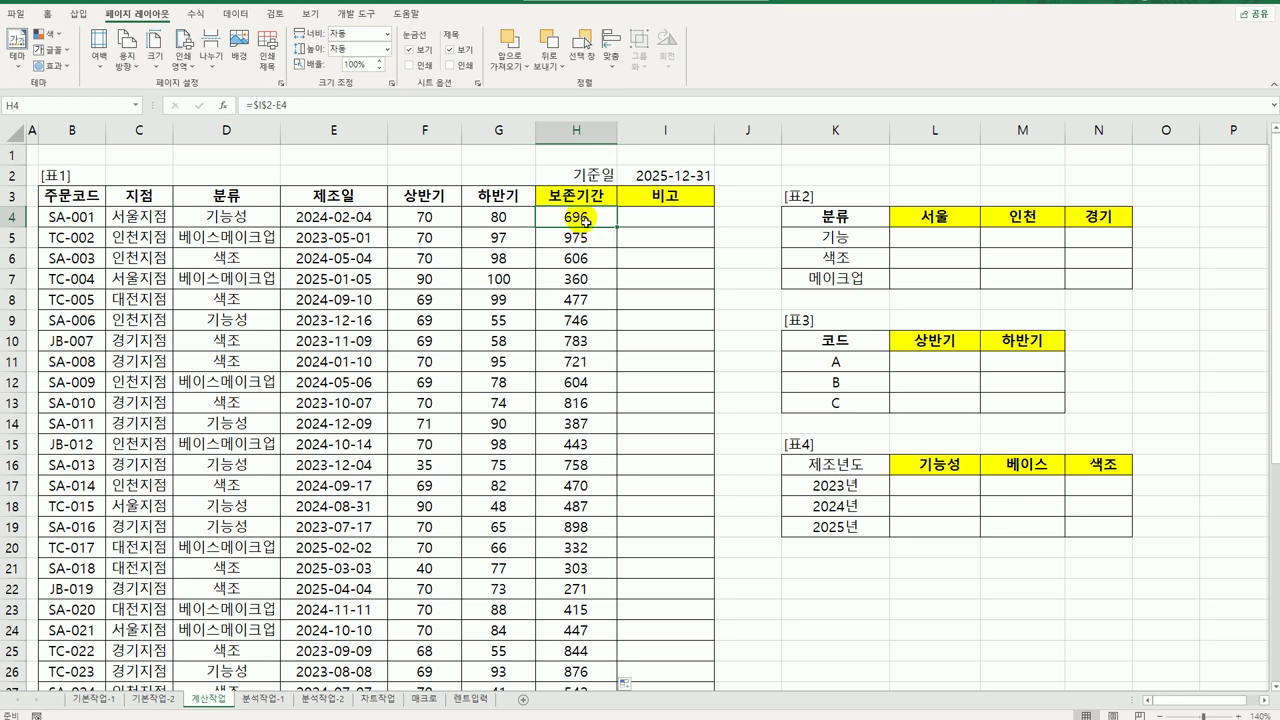
# Wrap the H4 date difference in QUOTIENT with divisor 365, making it =QUOTIENT($I$2-E4,365)
pyautogui.doubleClick(583, 218)
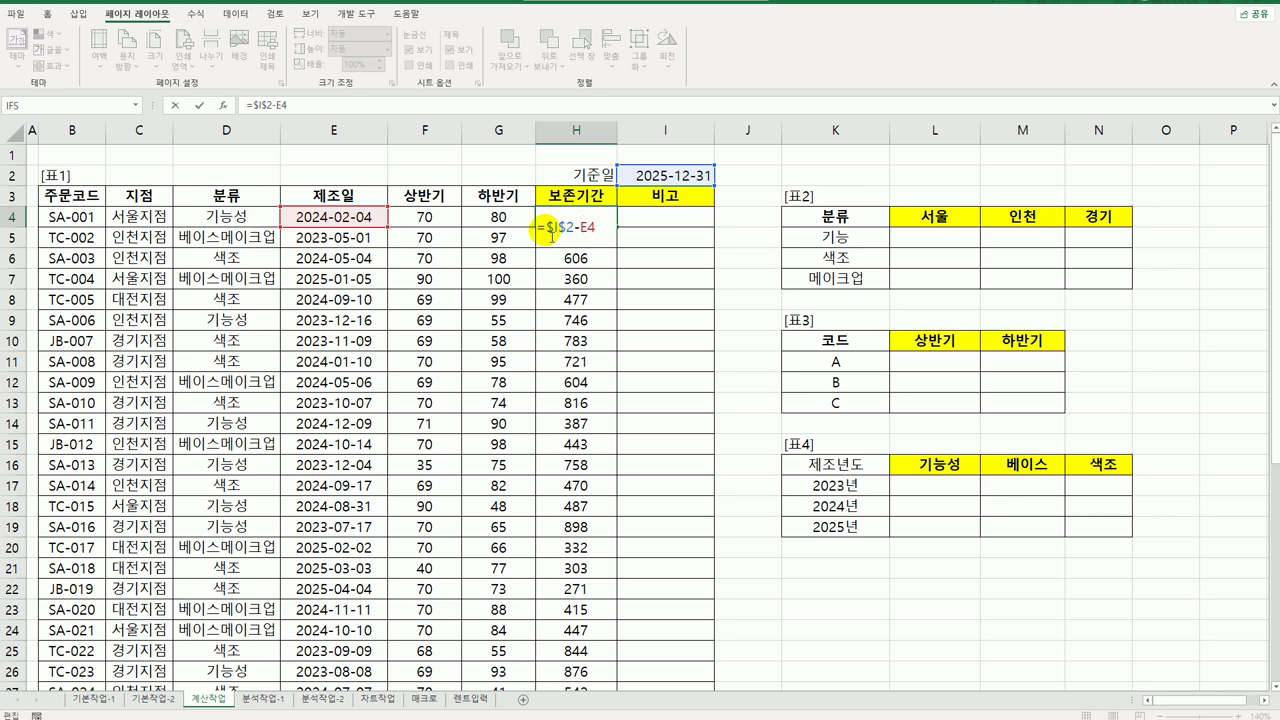
pyautogui.click(547, 228)
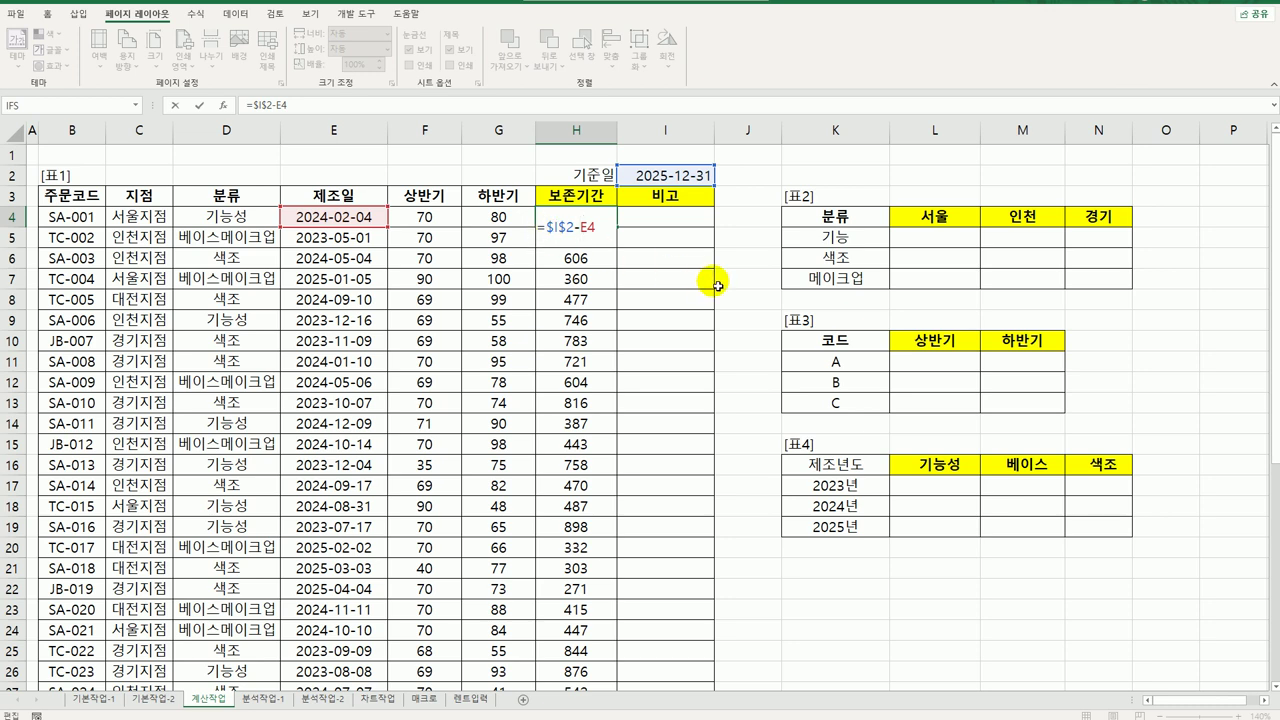
pyautogui.hotkey('shift', 'End')
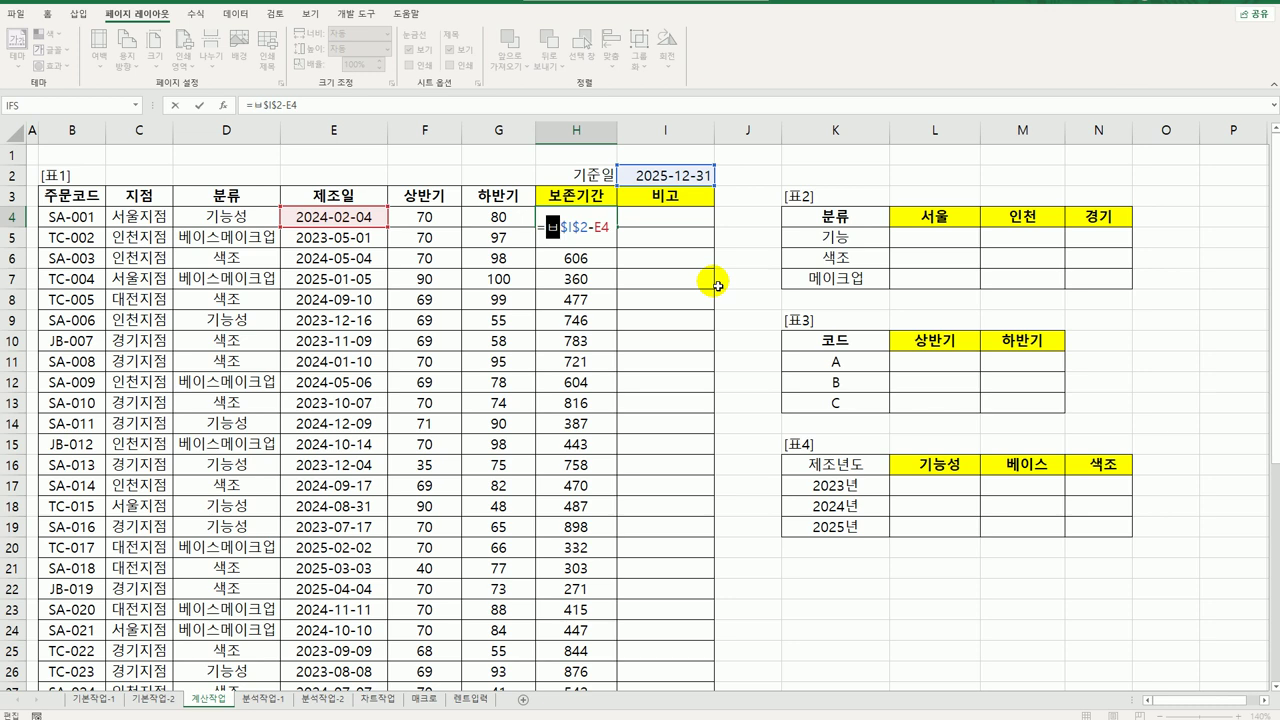
pyautogui.press('Left')
pyautogui.write('qu')
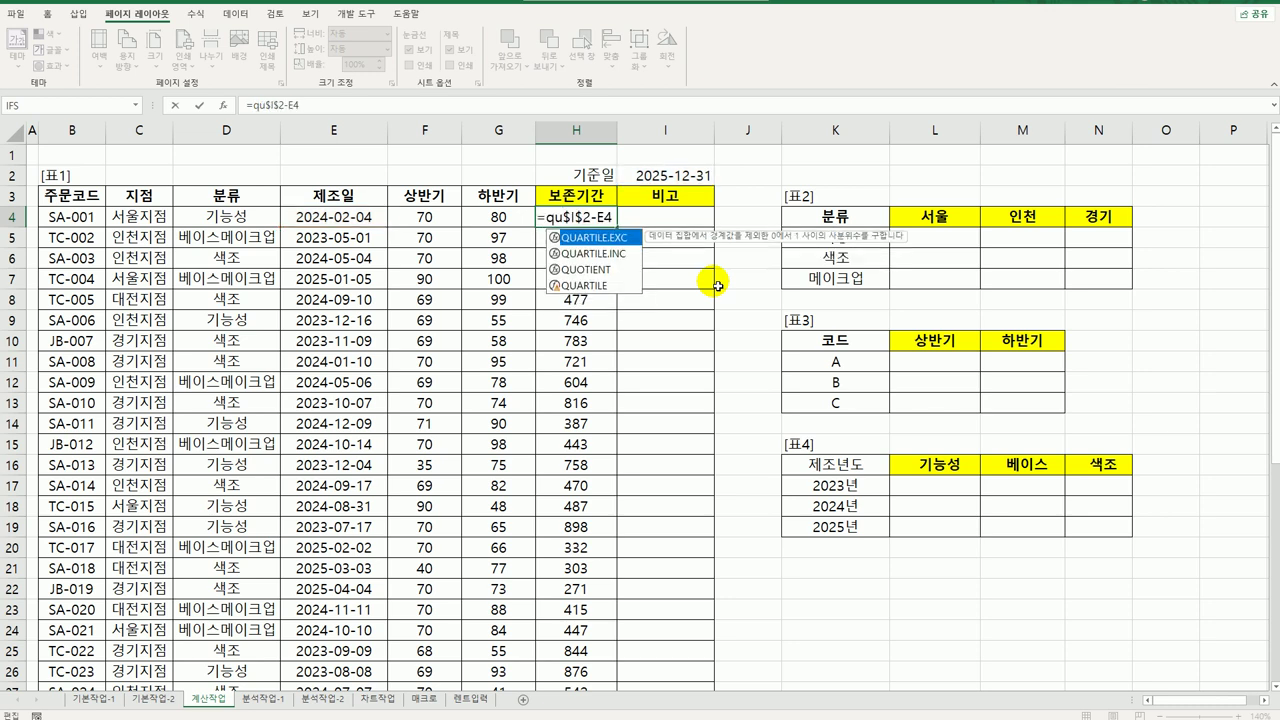
pyautogui.doubleClick(605, 270)
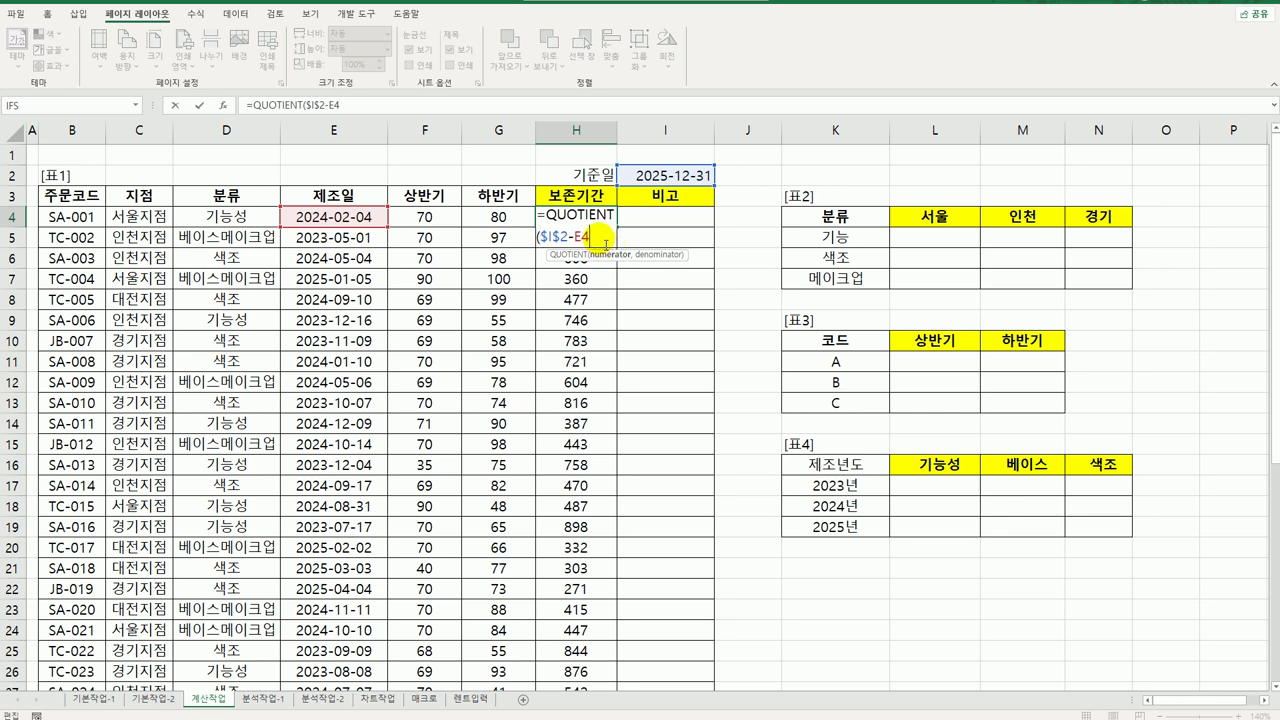
pyautogui.click(605, 244)
pyautogui.write(',')
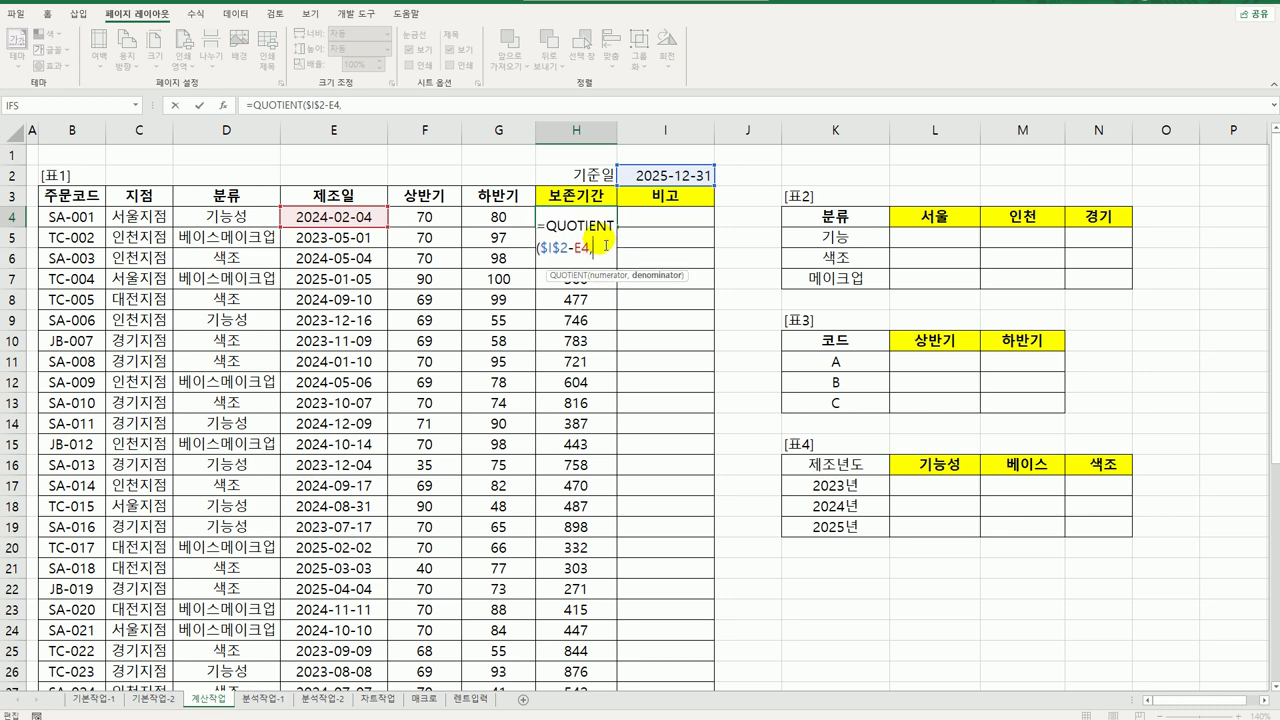
pyautogui.write('365)')
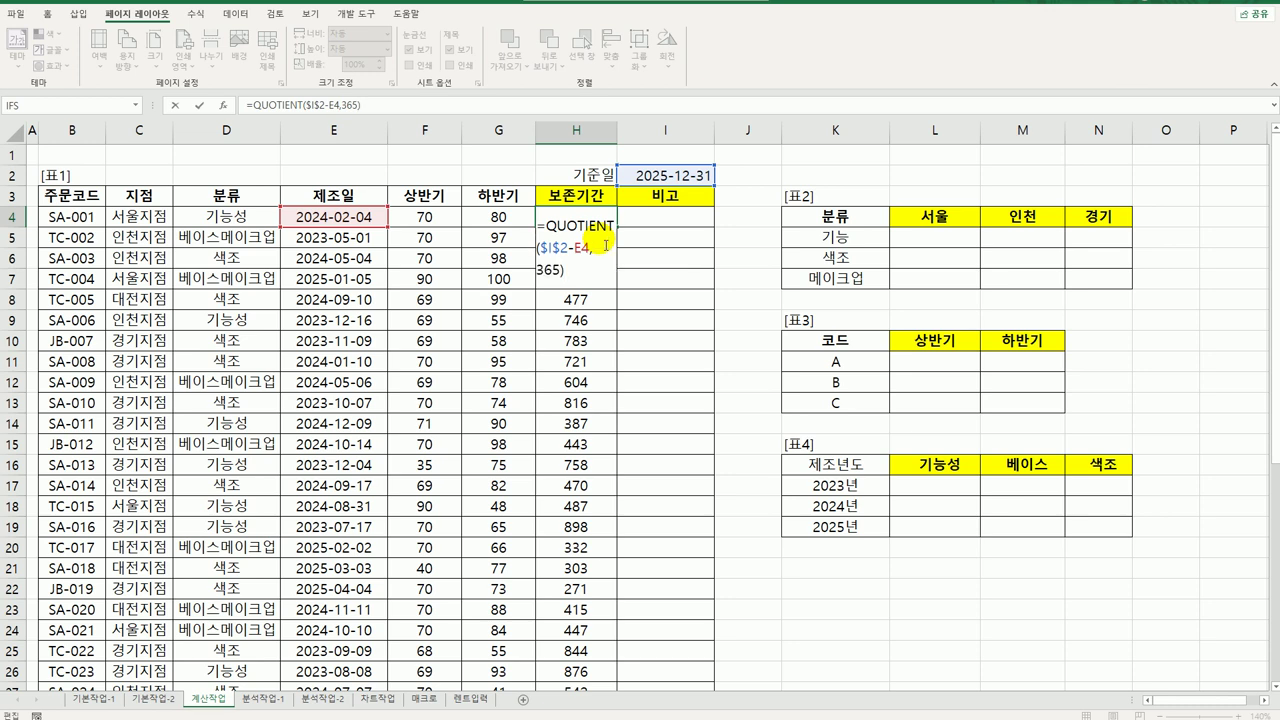
pyautogui.hotkey('ctrl', 'Return')
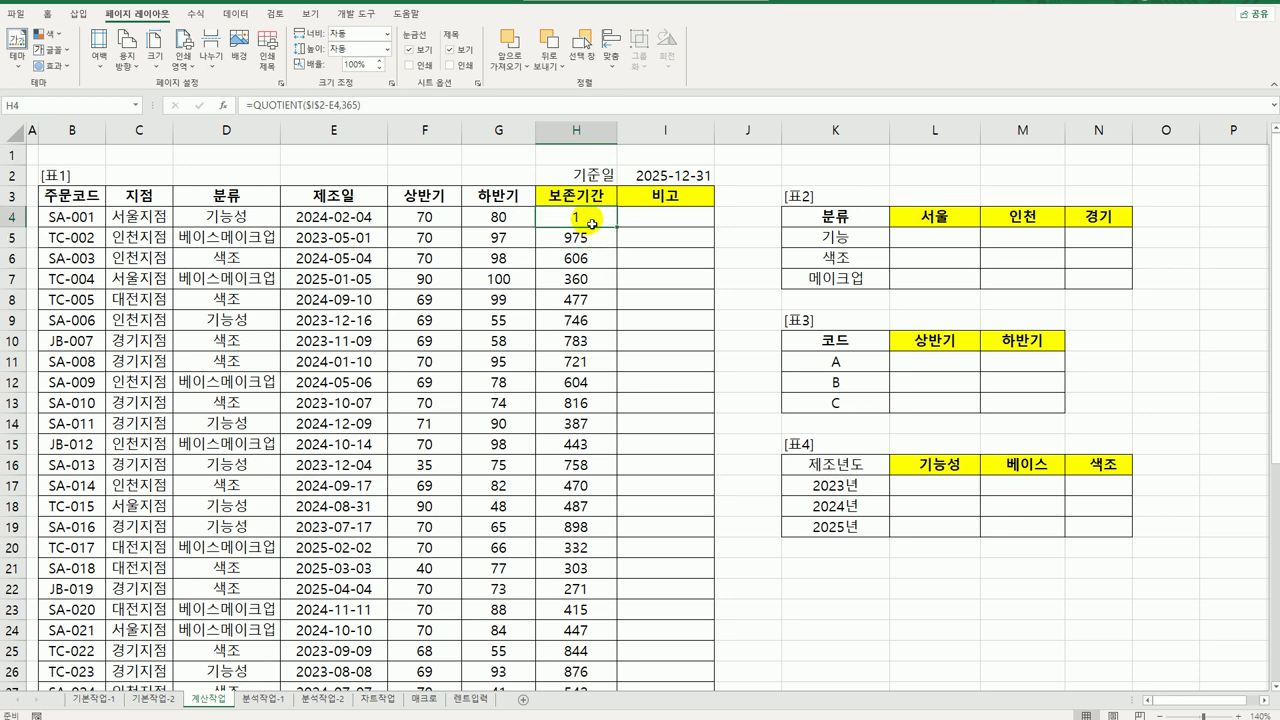
# Append &"년" to the H4 formula and fill it down the 보존기간 column through H33
pyautogui.doubleClick(592, 224)
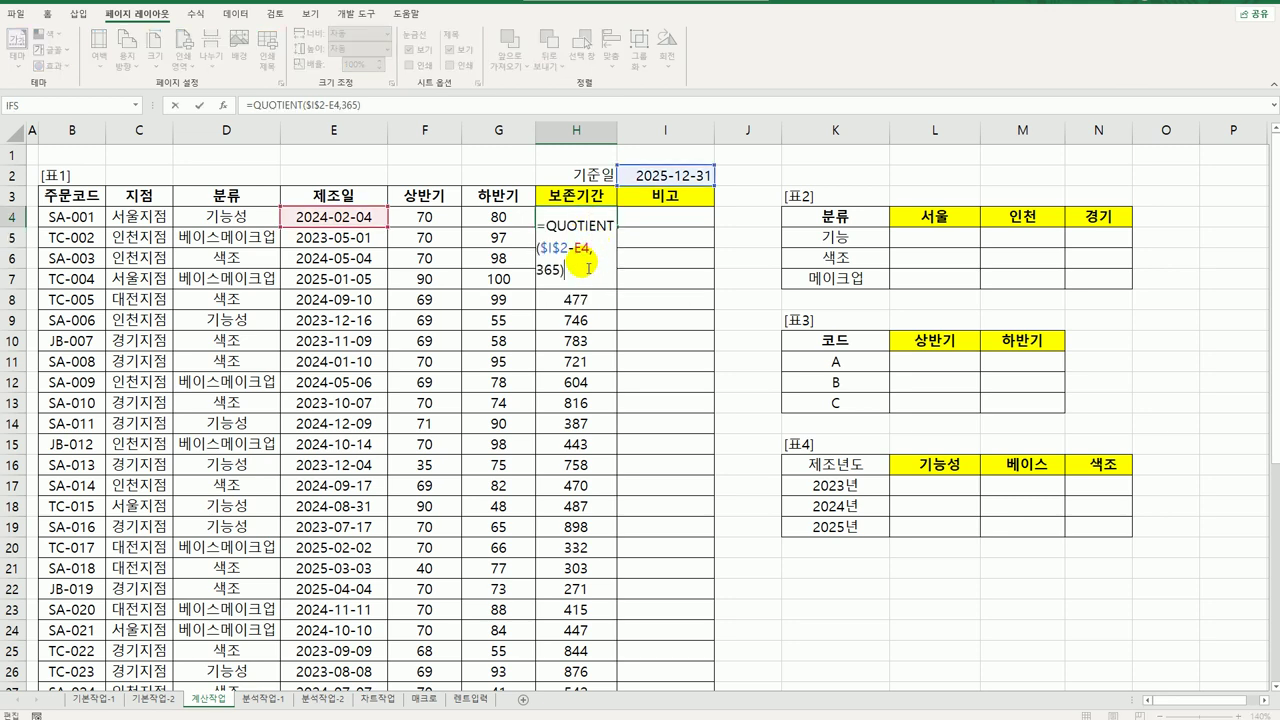
pyautogui.write('&"ㄴㅕㄴ')
pyautogui.hotkey('ctrl', 'Return')
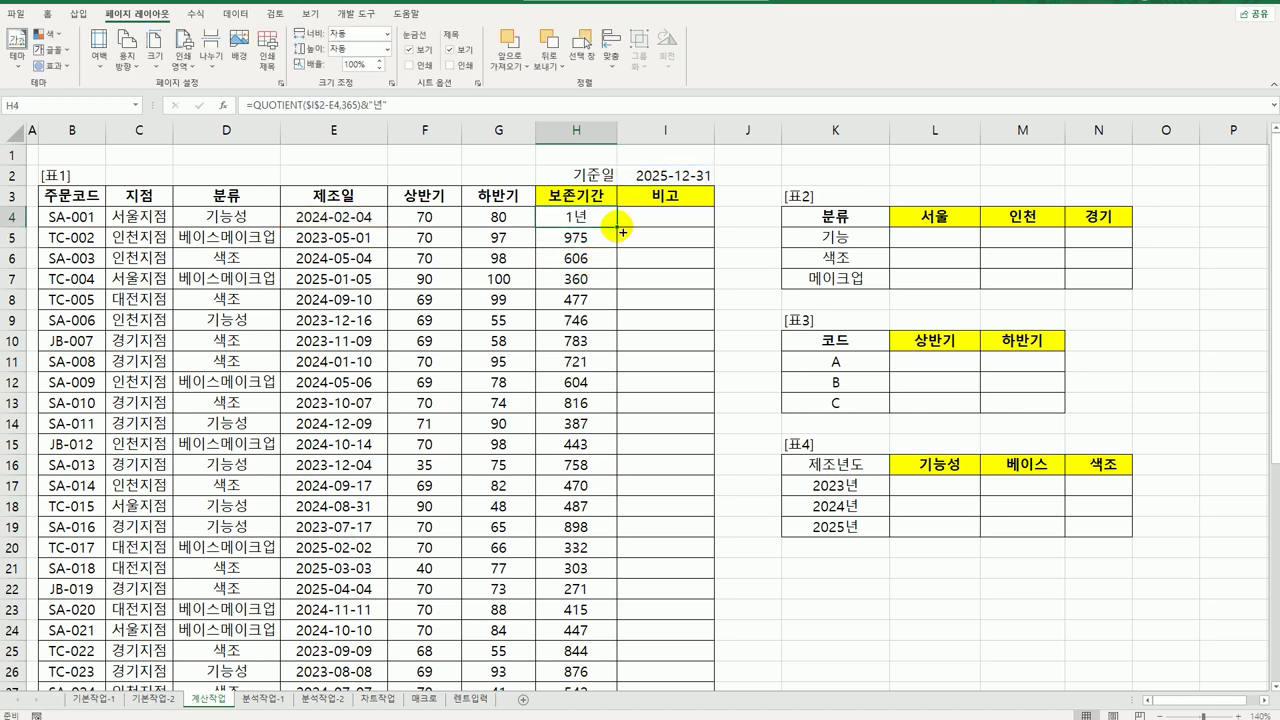
pyautogui.doubleClick(617, 227)
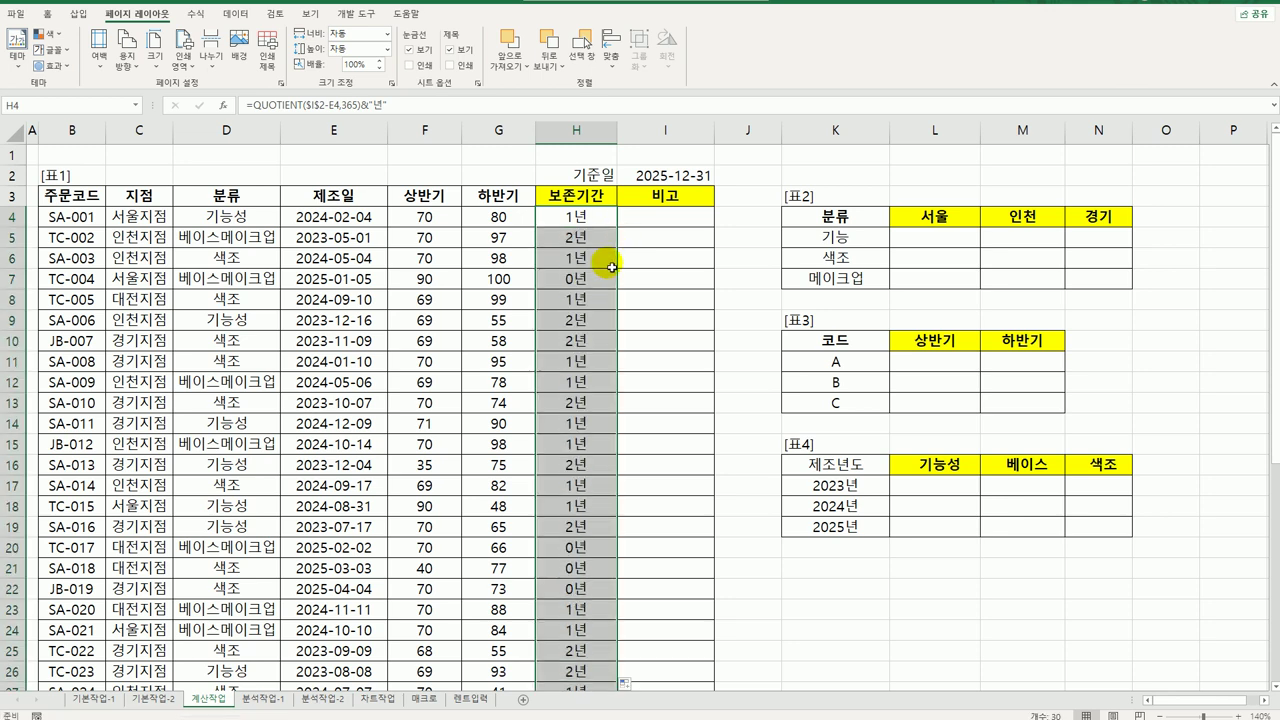
# Extend the H4 formula with &MOD($I$2-E4,365) to add the days left over after the full years
pyautogui.doubleClick(590, 217)
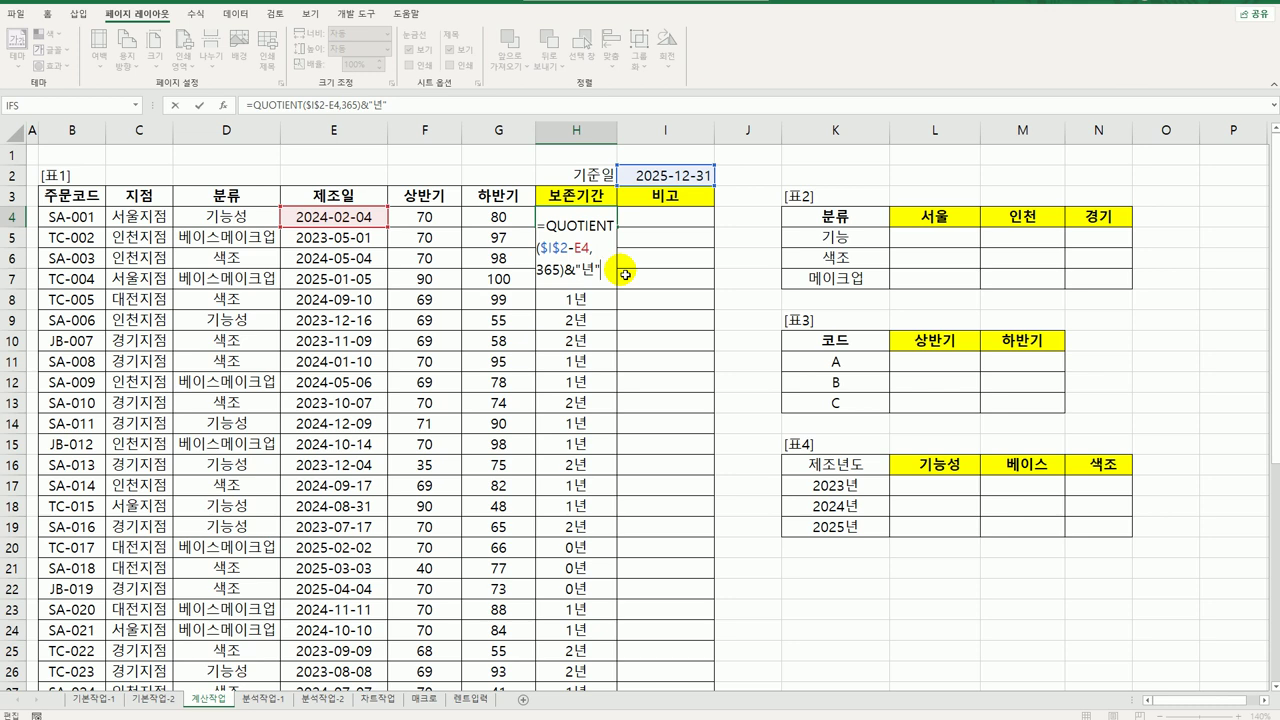
pyautogui.write('&mod(')
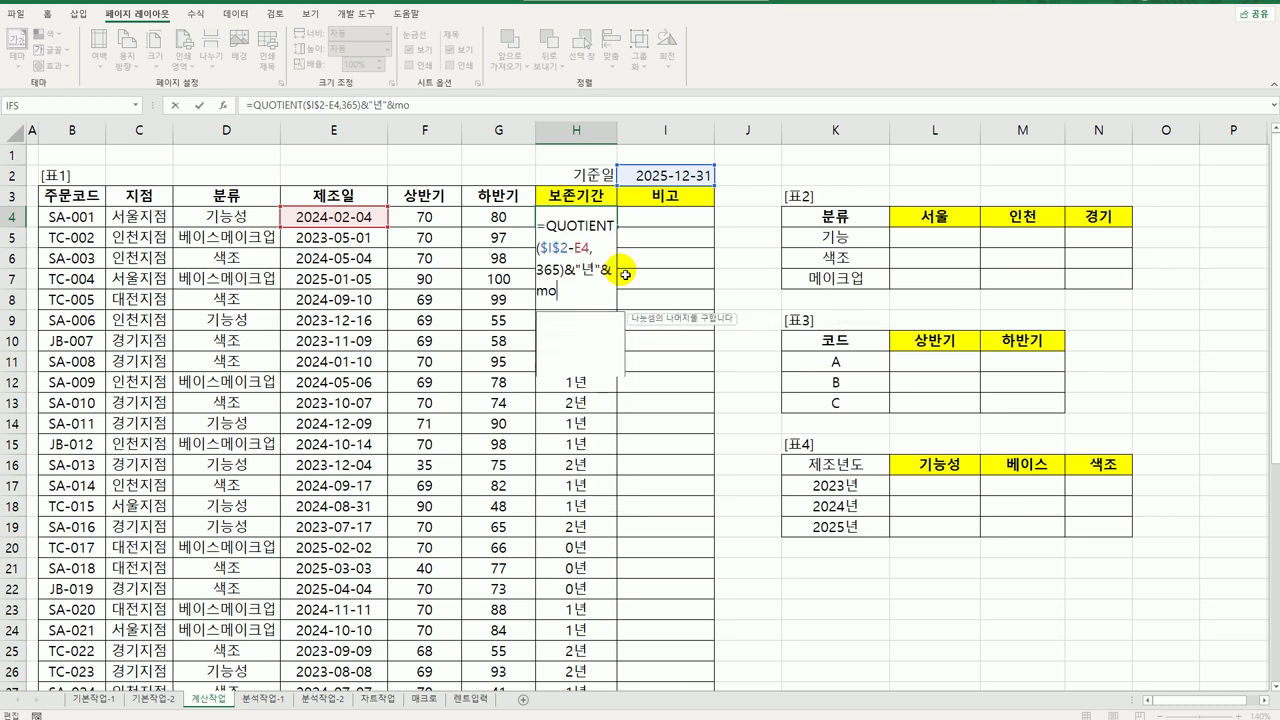
pyautogui.click(655, 176)
pyautogui.press('F4')
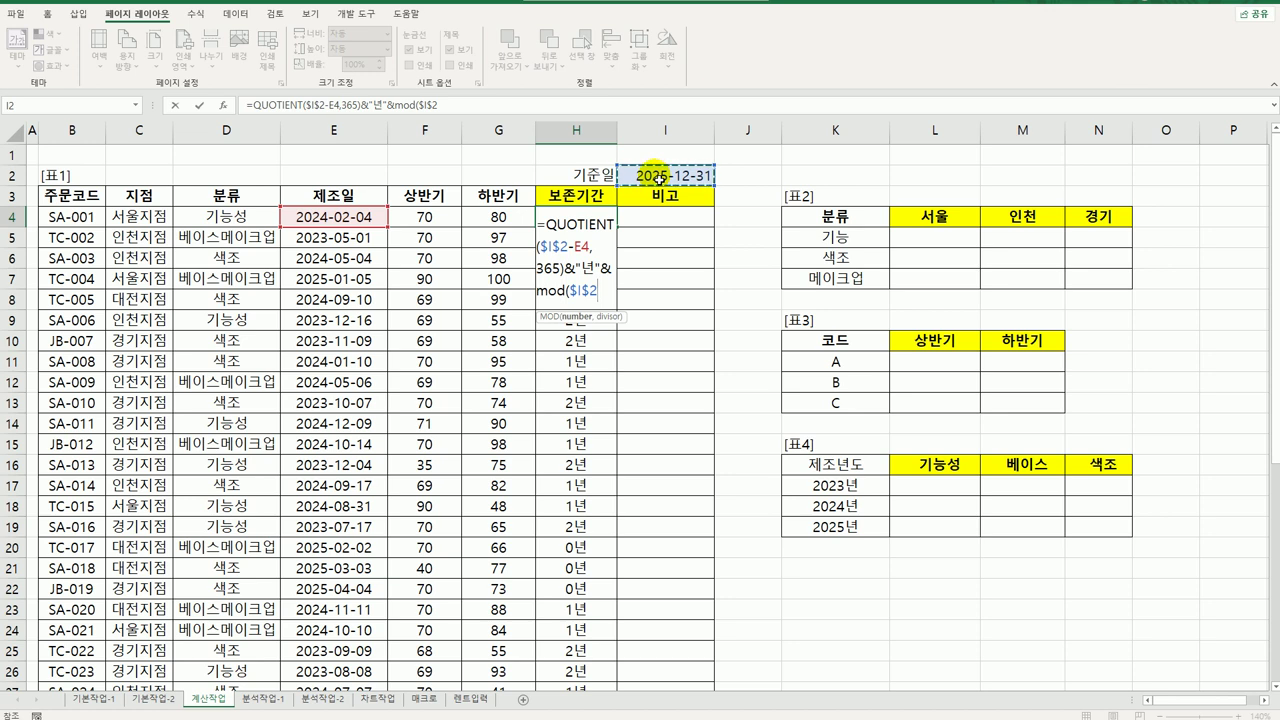
pyautogui.write('-')
pyautogui.click(351, 219)
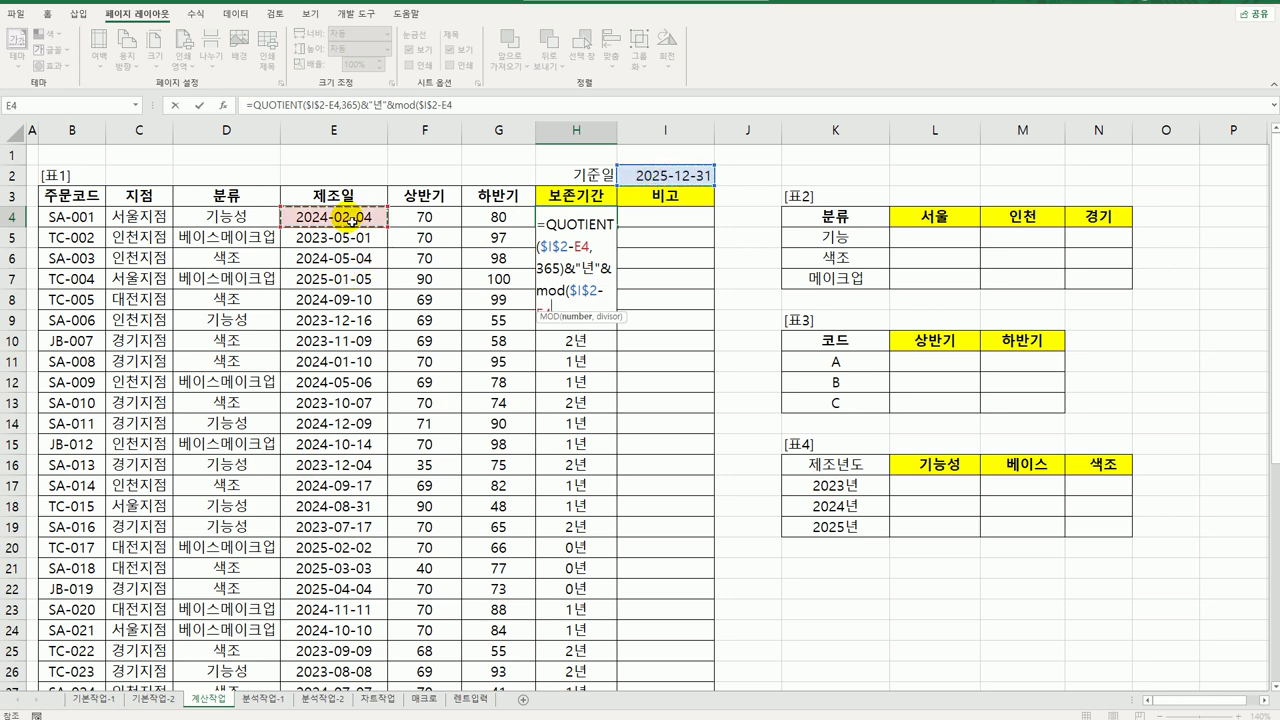
pyautogui.write(',')
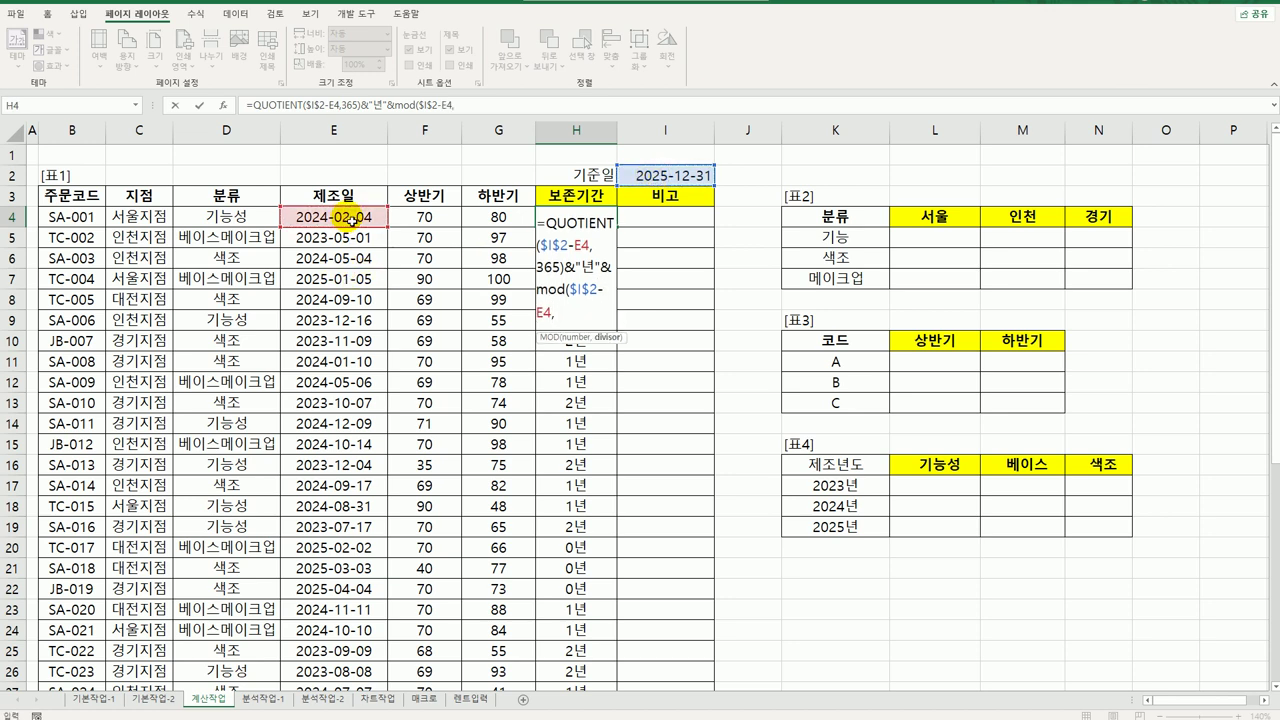
pyautogui.write('365')
pyautogui.write(')')
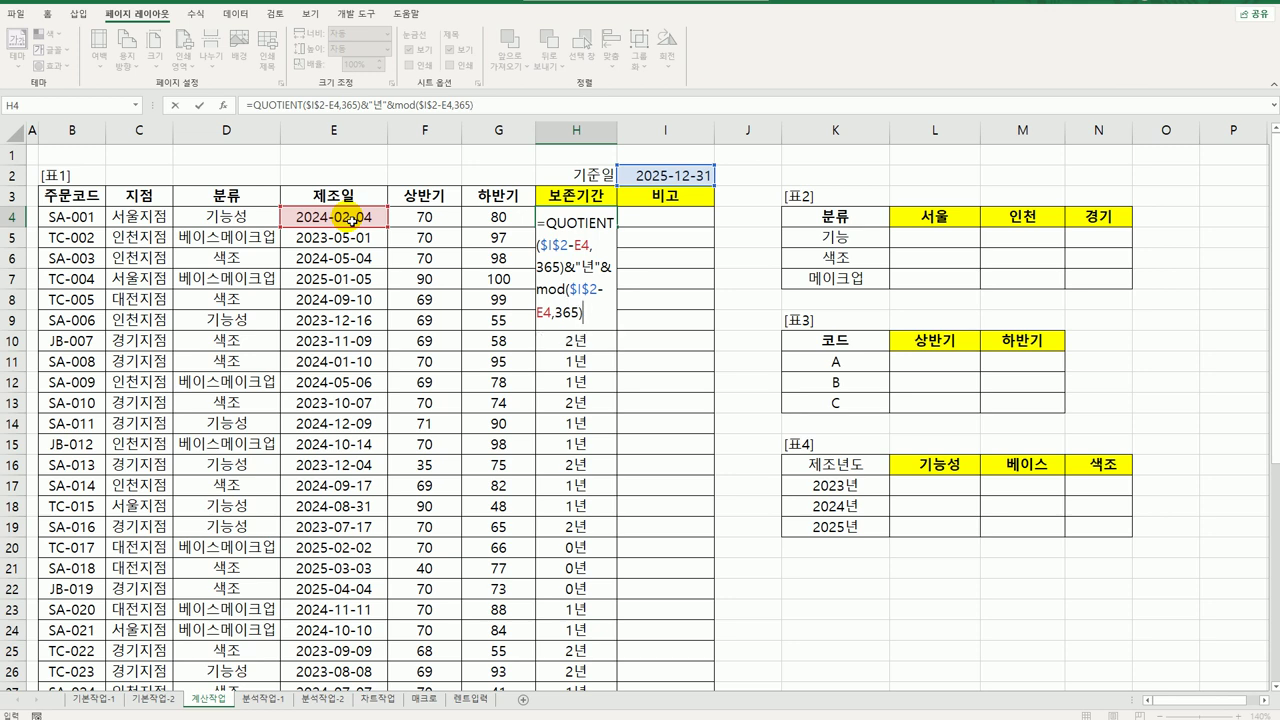
pyautogui.hotkey('ctrl', 'Return')
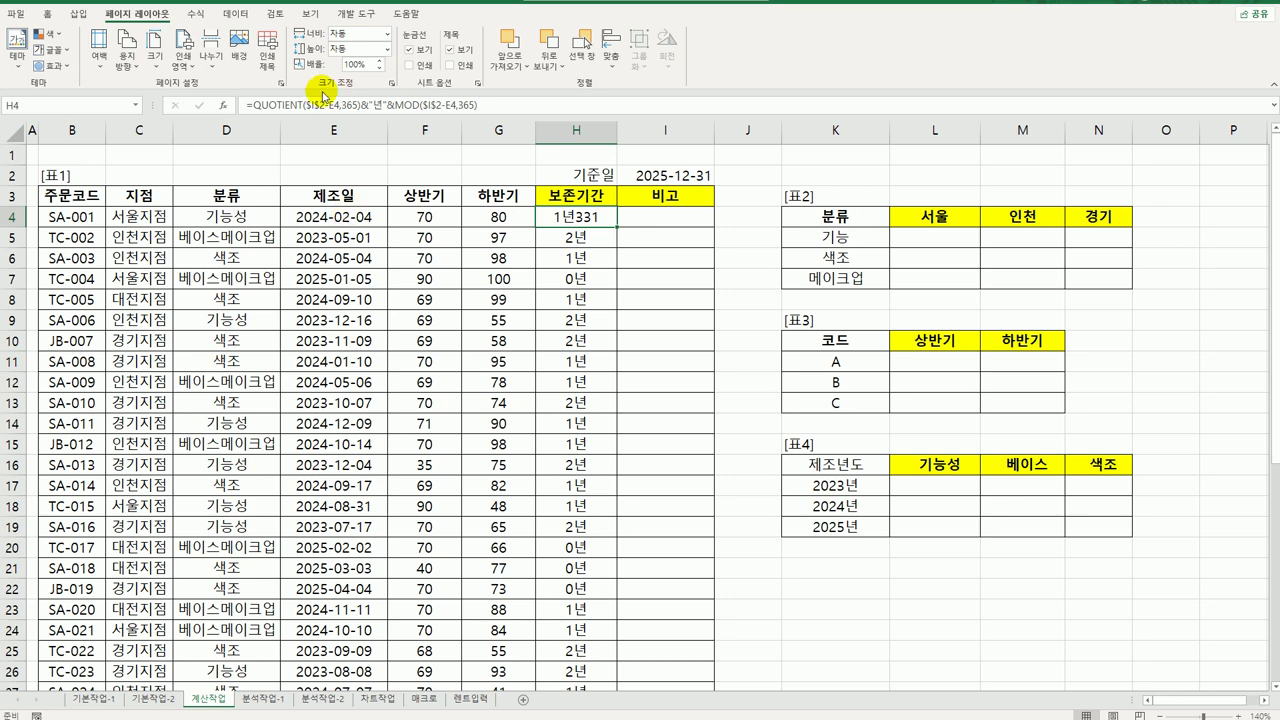
# Convert the leftover days in H4 to months by changing the MOD part to QUOTIENT(MOD($I$2-E4,365),30)&"개월"
pyautogui.doubleClick(578, 222)
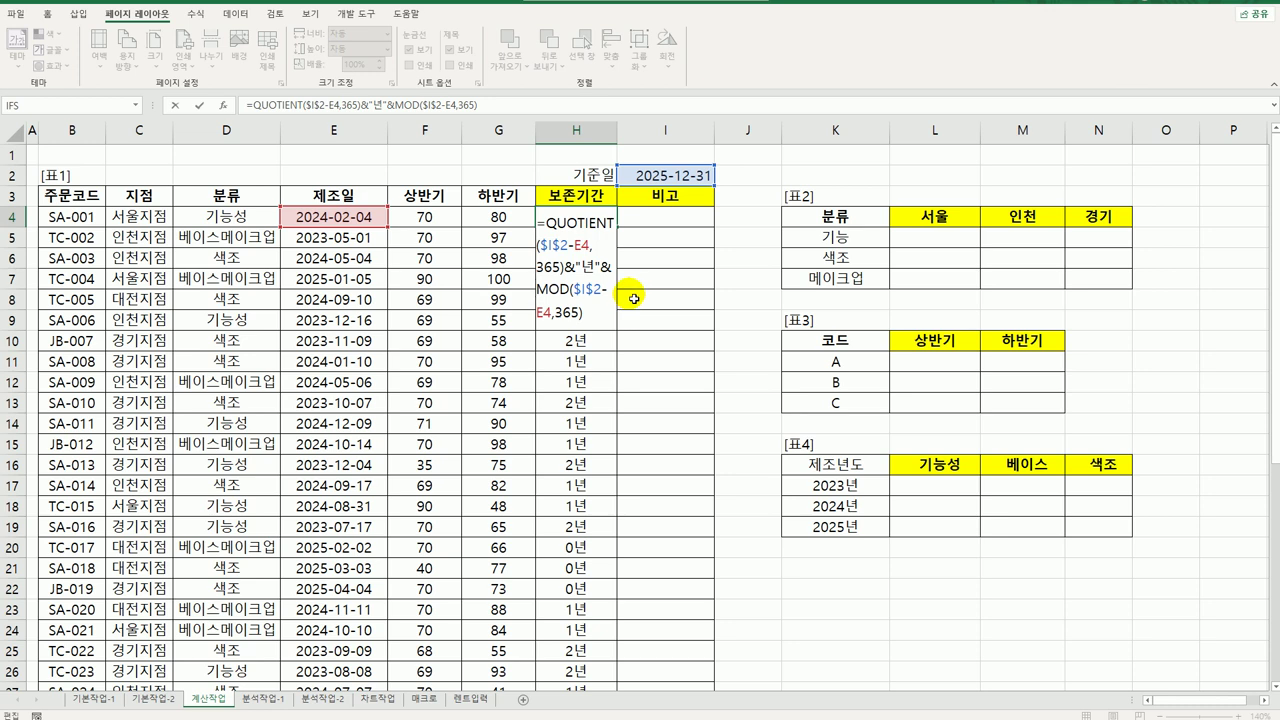
pyautogui.write('q')
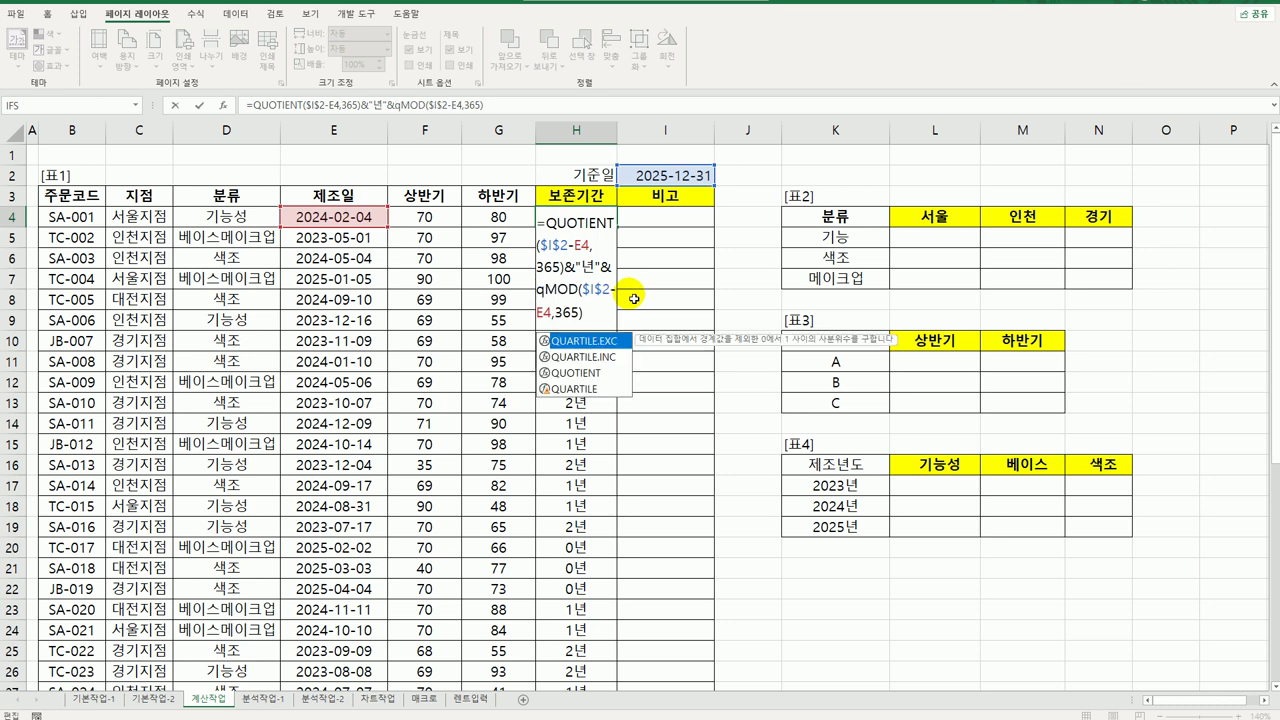
pyautogui.press('Down')
pyautogui.press('Down')
pyautogui.press('Tab')
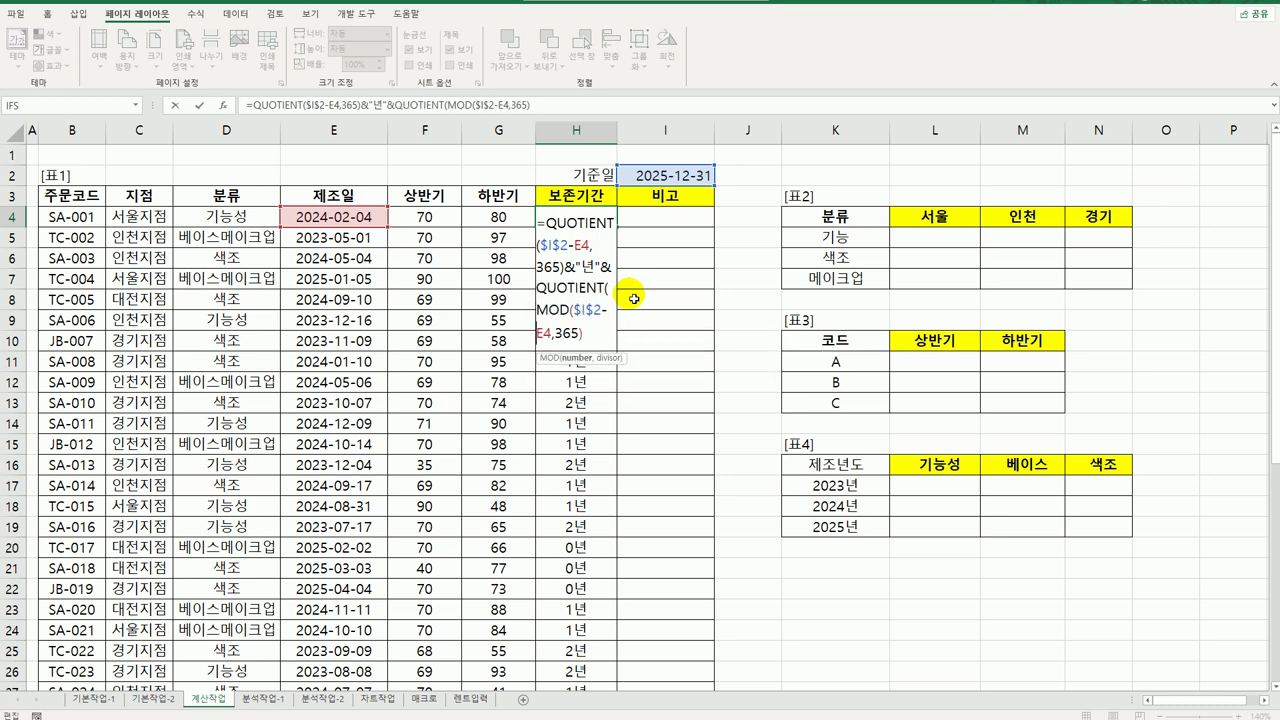
pyautogui.write(',30)')
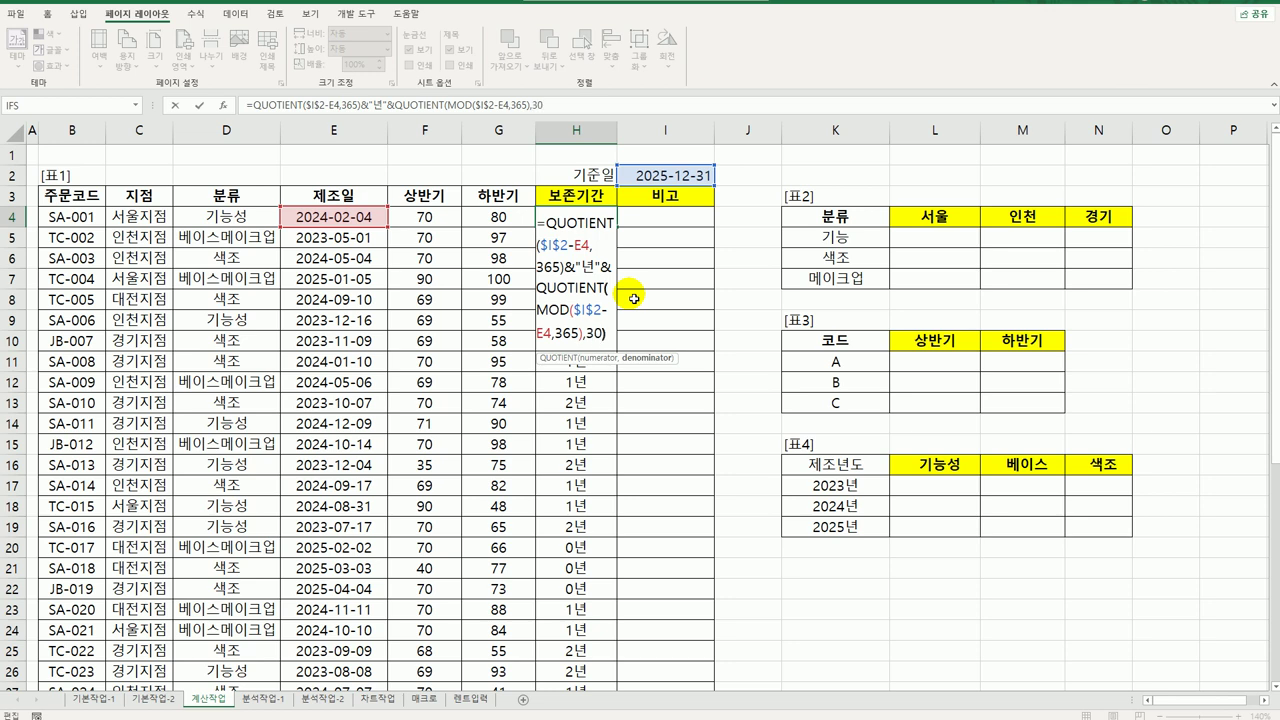
pyautogui.write('&"')
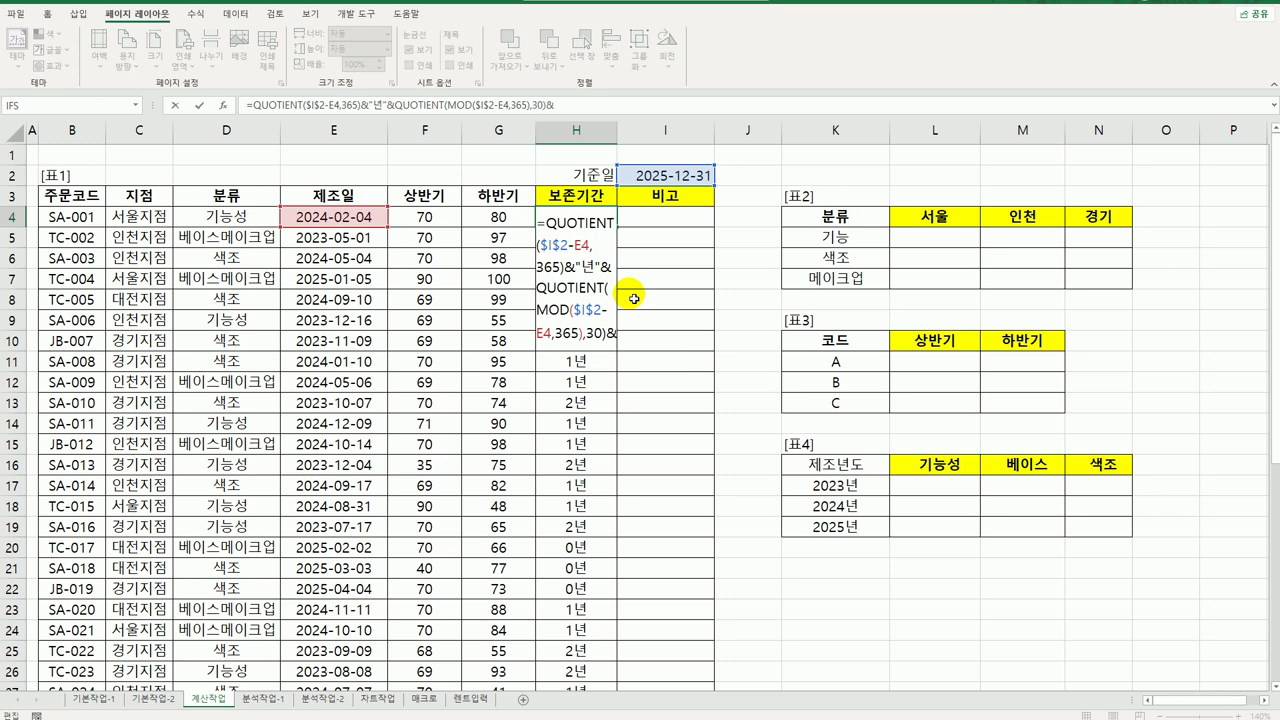
pyautogui.write('개월"')
pyautogui.press('Return')
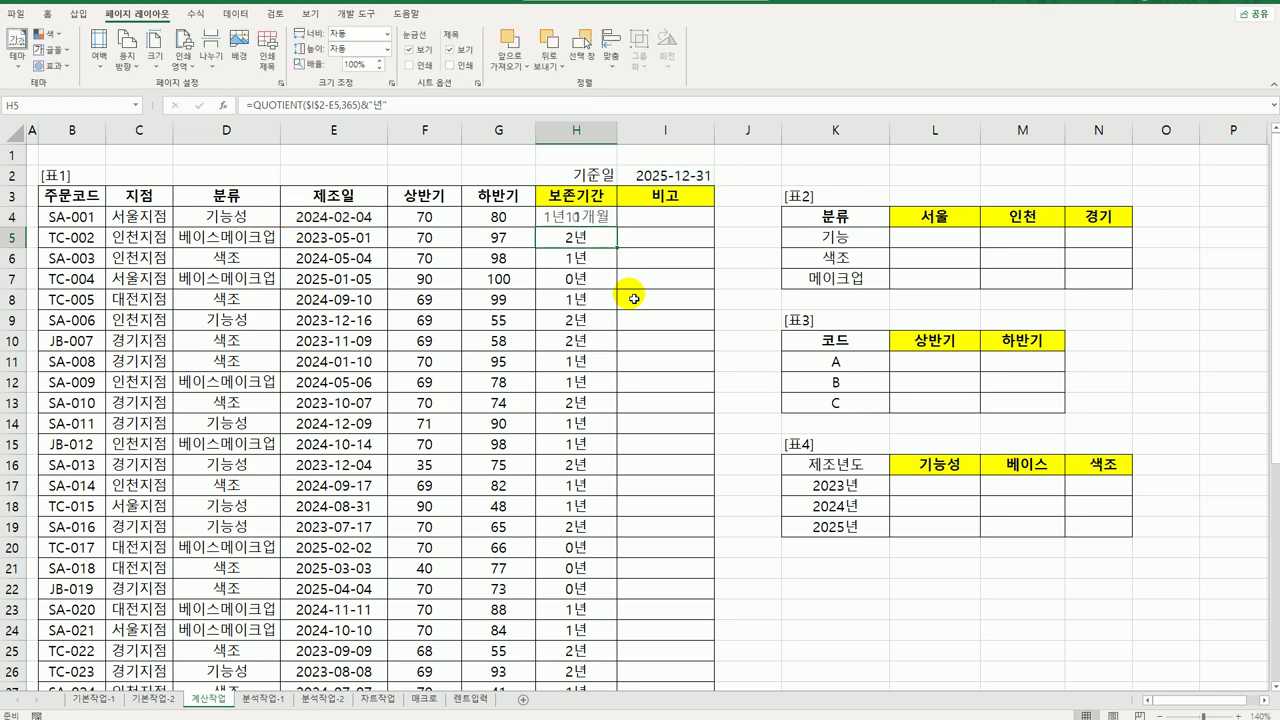
# Fill the year-and-month 보존기간 formula from H4 down through H33
pyautogui.click(606, 221)
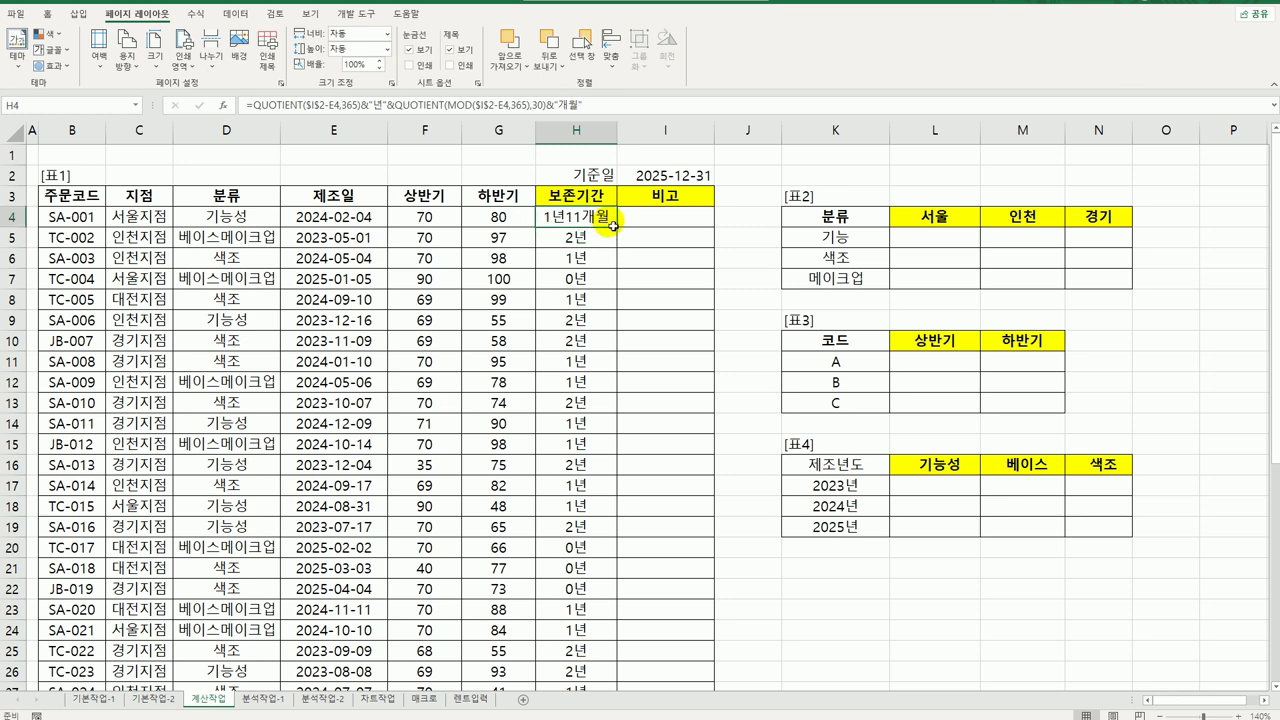
pyautogui.doubleClick(618, 228)
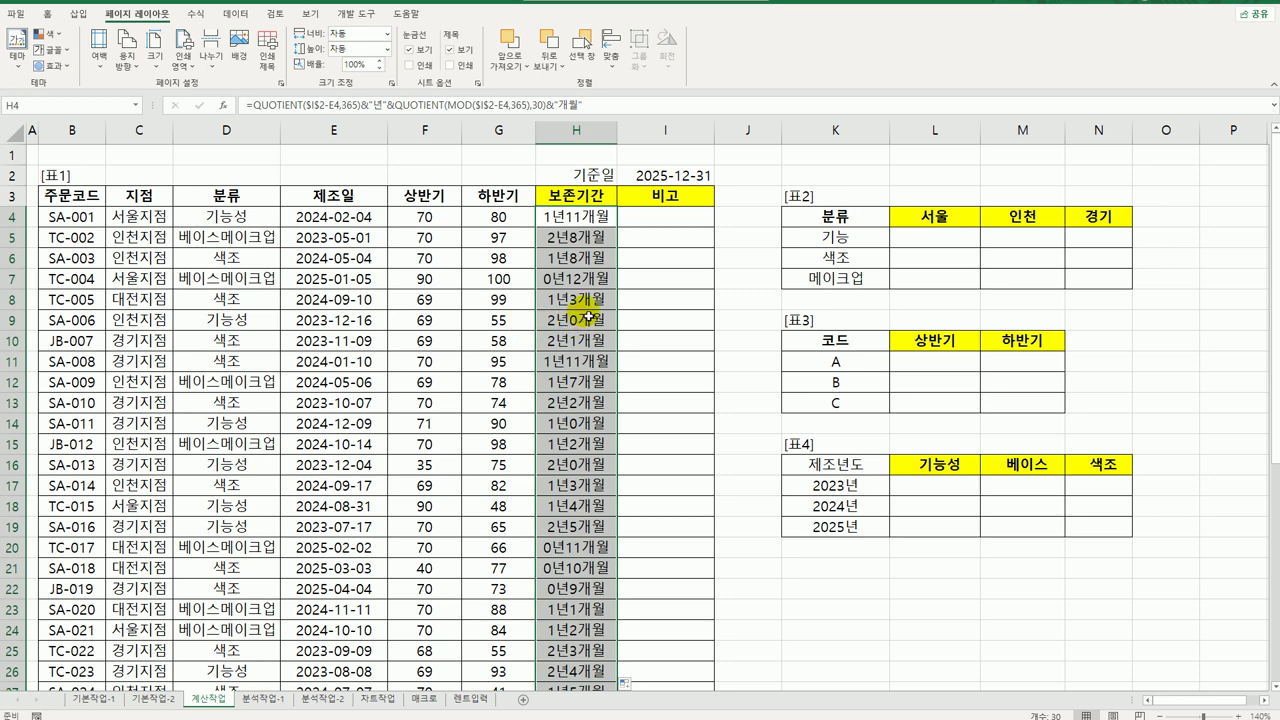
pyautogui.click(583, 224)
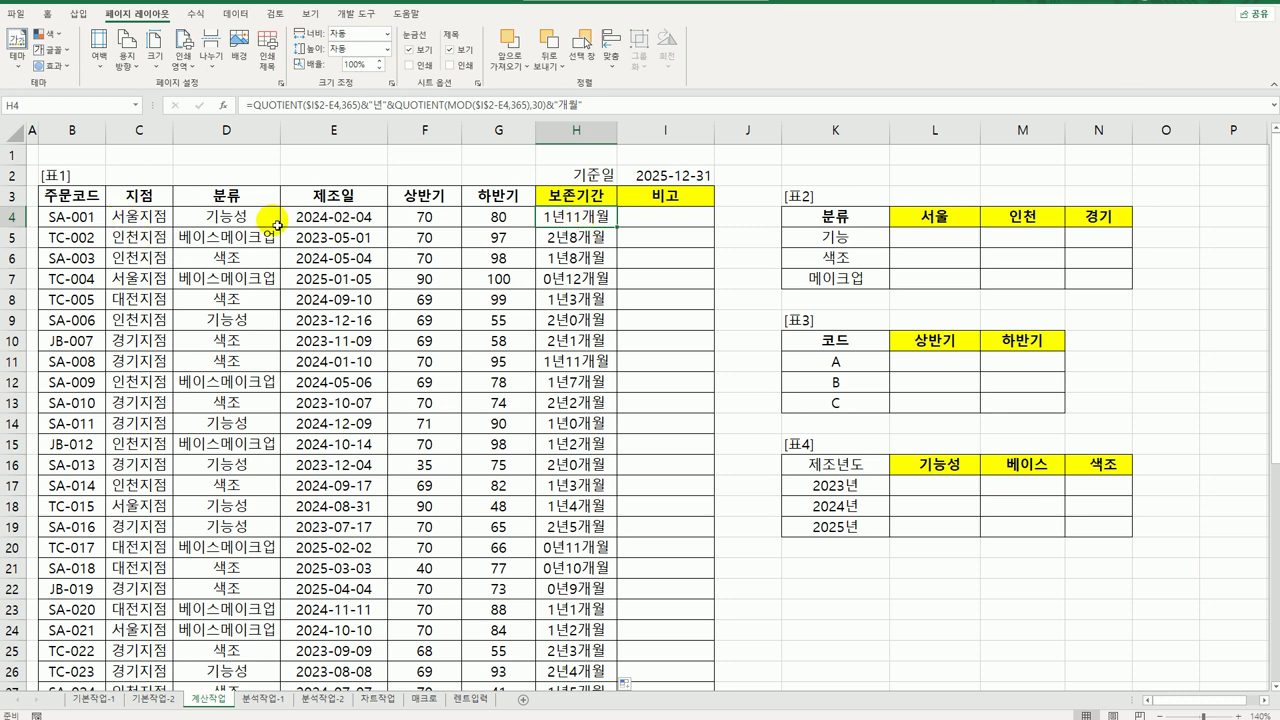
# Start a COUNT formula in cell L5, the 기능 and 서울 cell of 표2
pyautogui.click(957, 248)
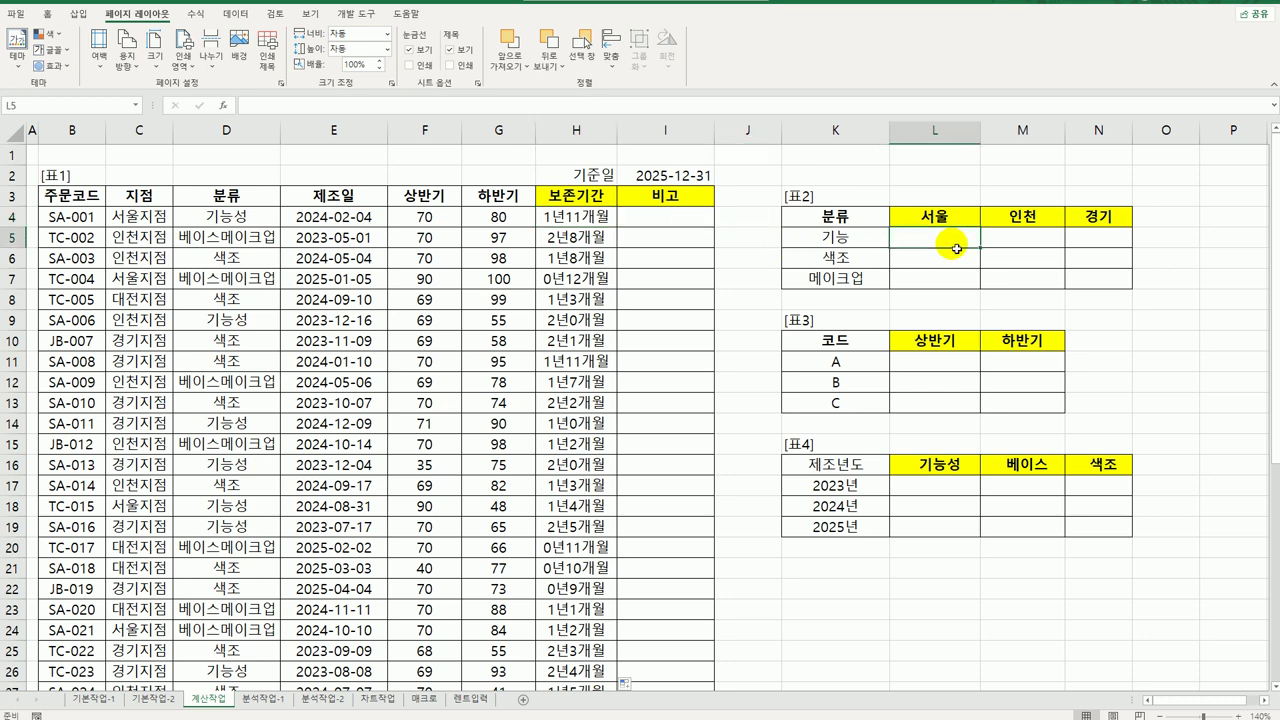
pyautogui.moveTo(957, 248); pyautogui.dragTo(1109, 281)
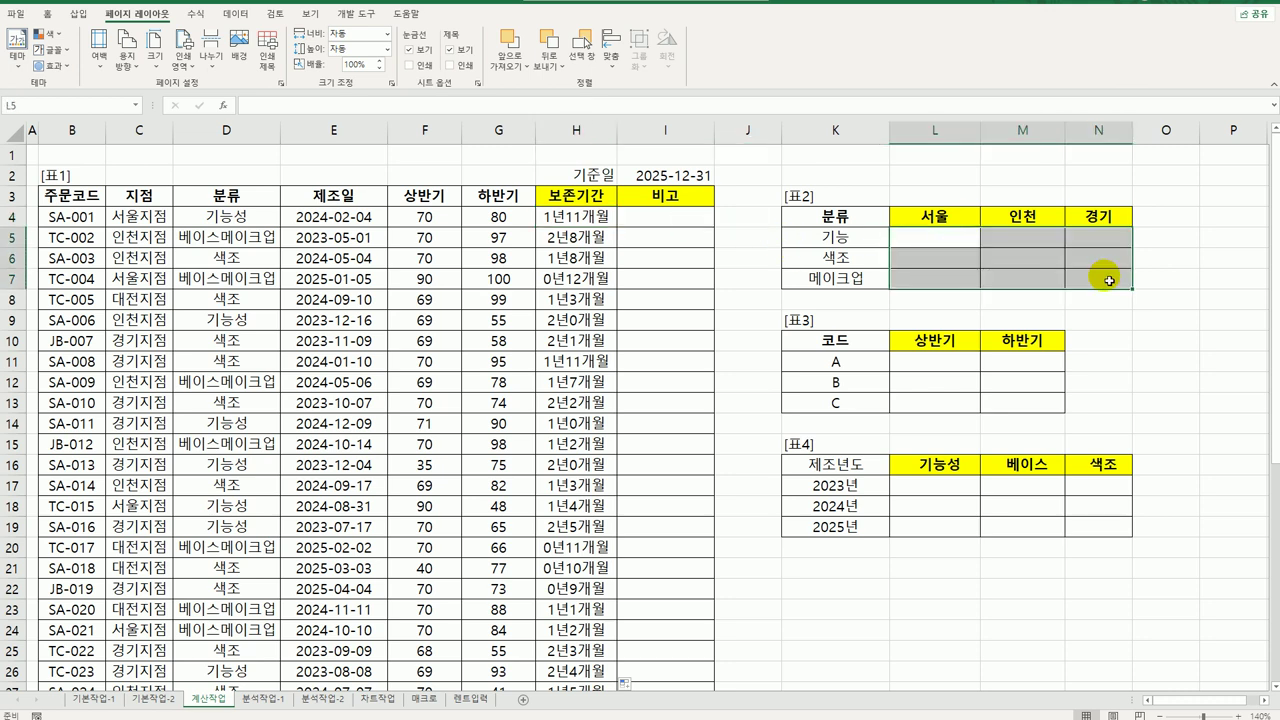
pyautogui.click(947, 244)
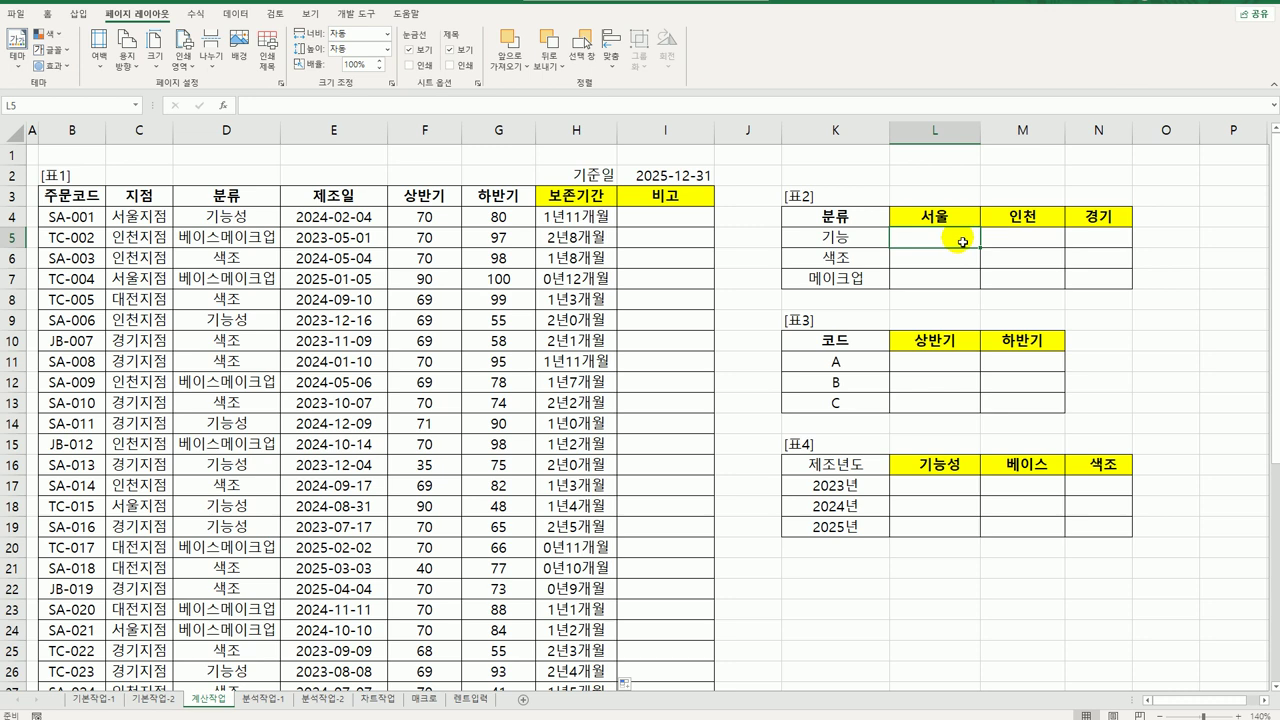
pyautogui.write('=')
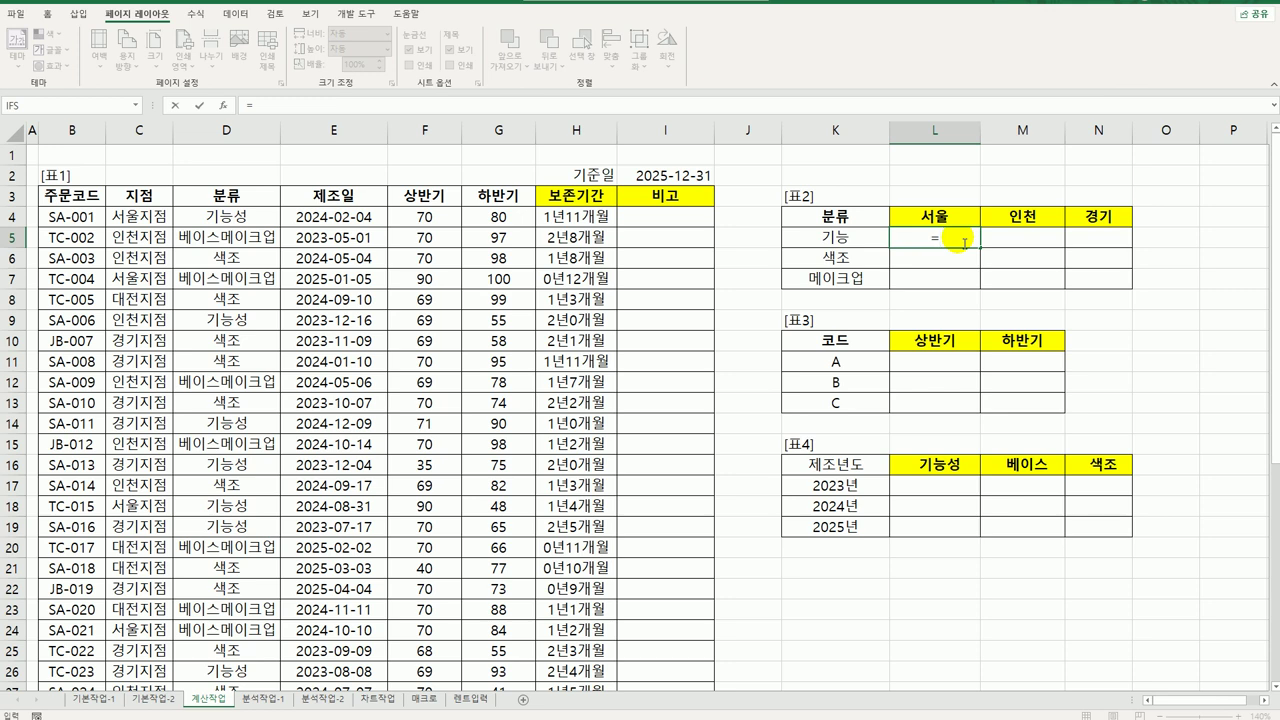
pyautogui.write('ㅊ')
pyautogui.press('BackSpace')
pyautogui.write('count')
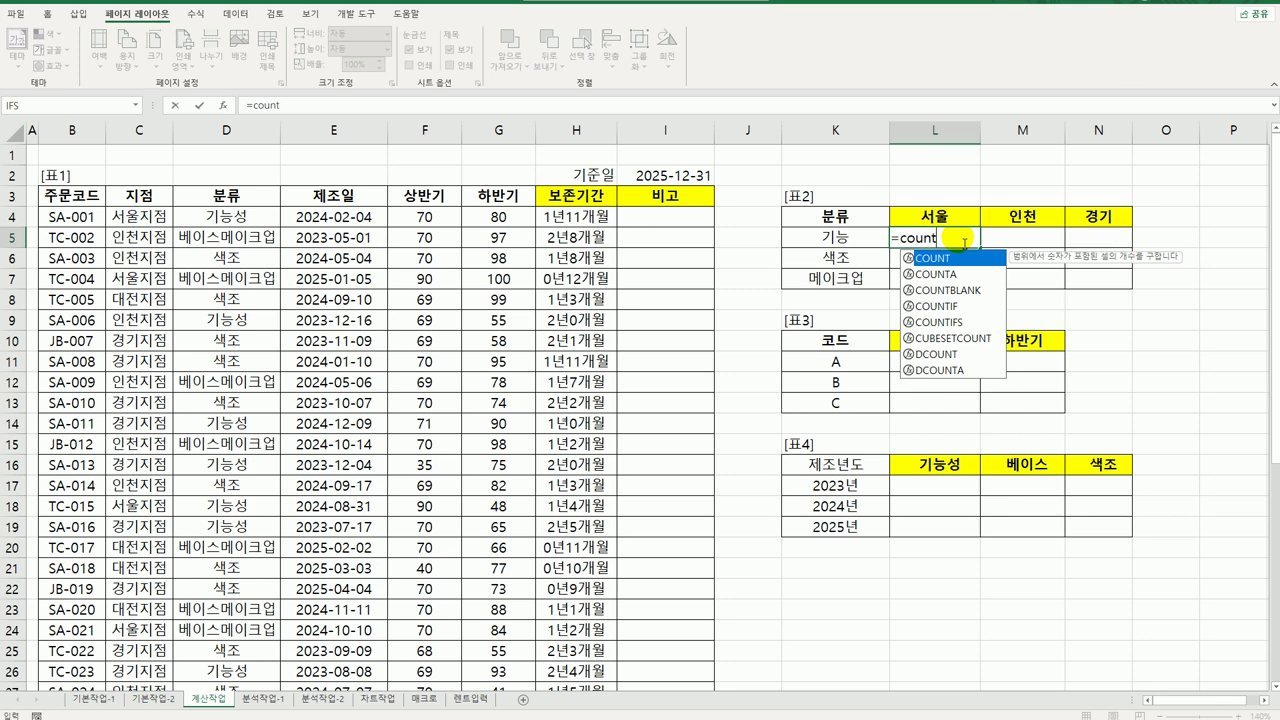
pyautogui.press('Tab')
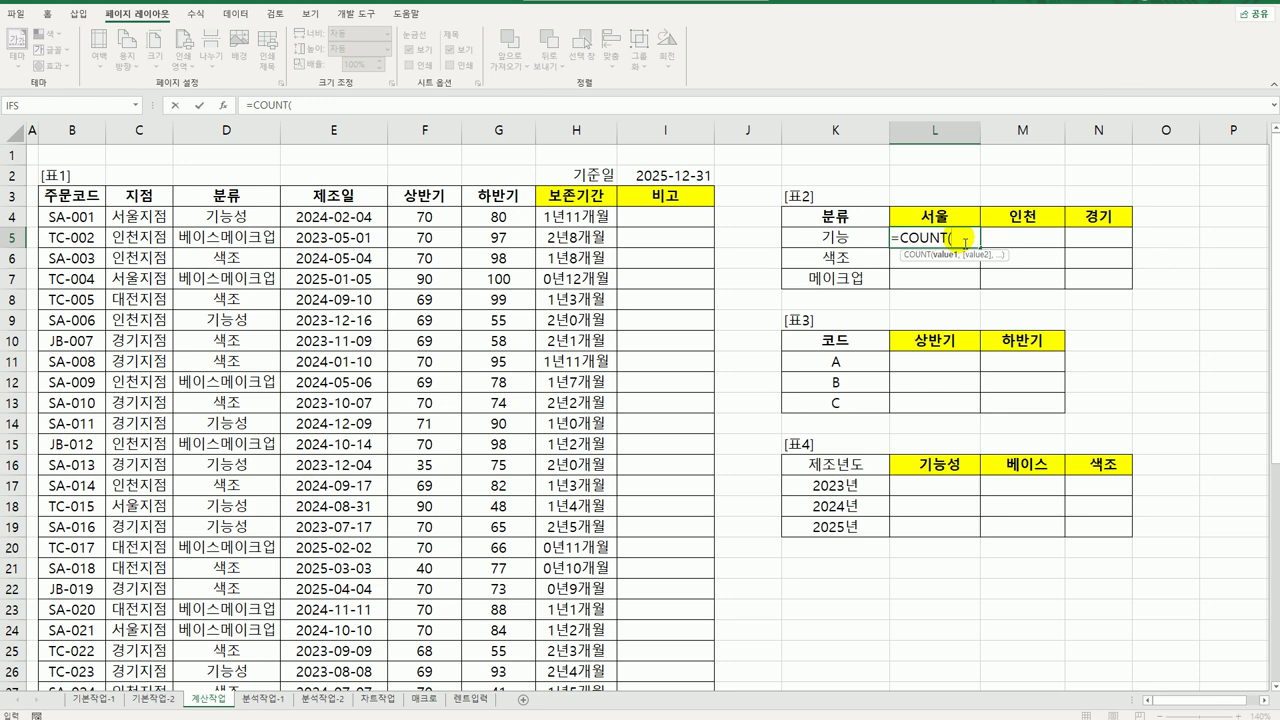
# Open a parenthesised IFERROR inside L5's COUNT with an empty string "" as its error value, leaving the first argument blank
pyautogui.write('(if')
pyautogui.press('Down')
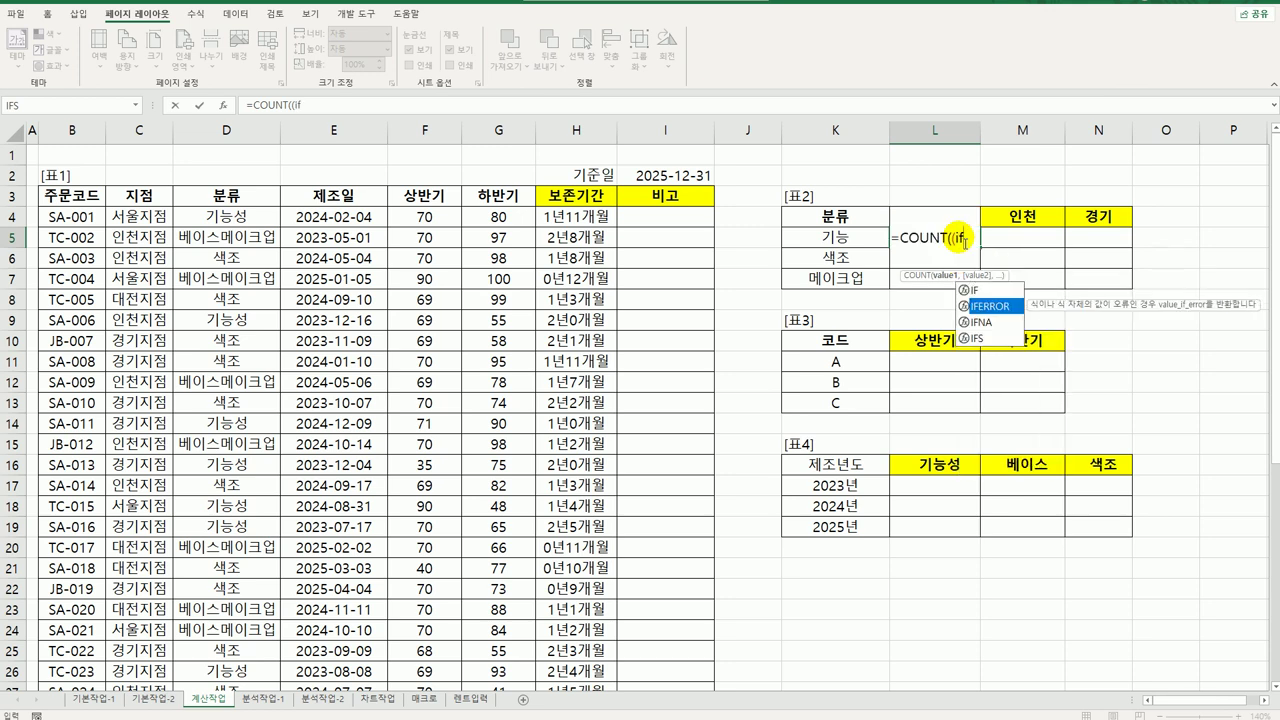
pyautogui.press('Tab')
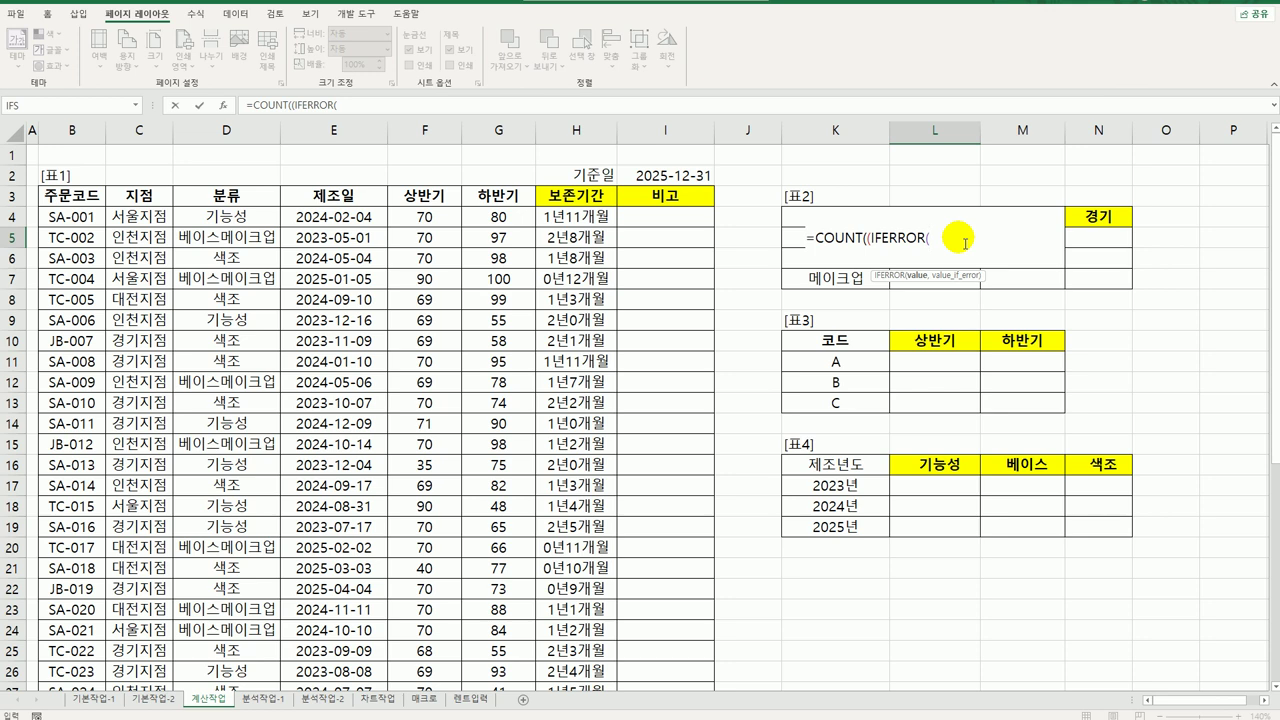
pyautogui.write(',')
pyautogui.write(')')
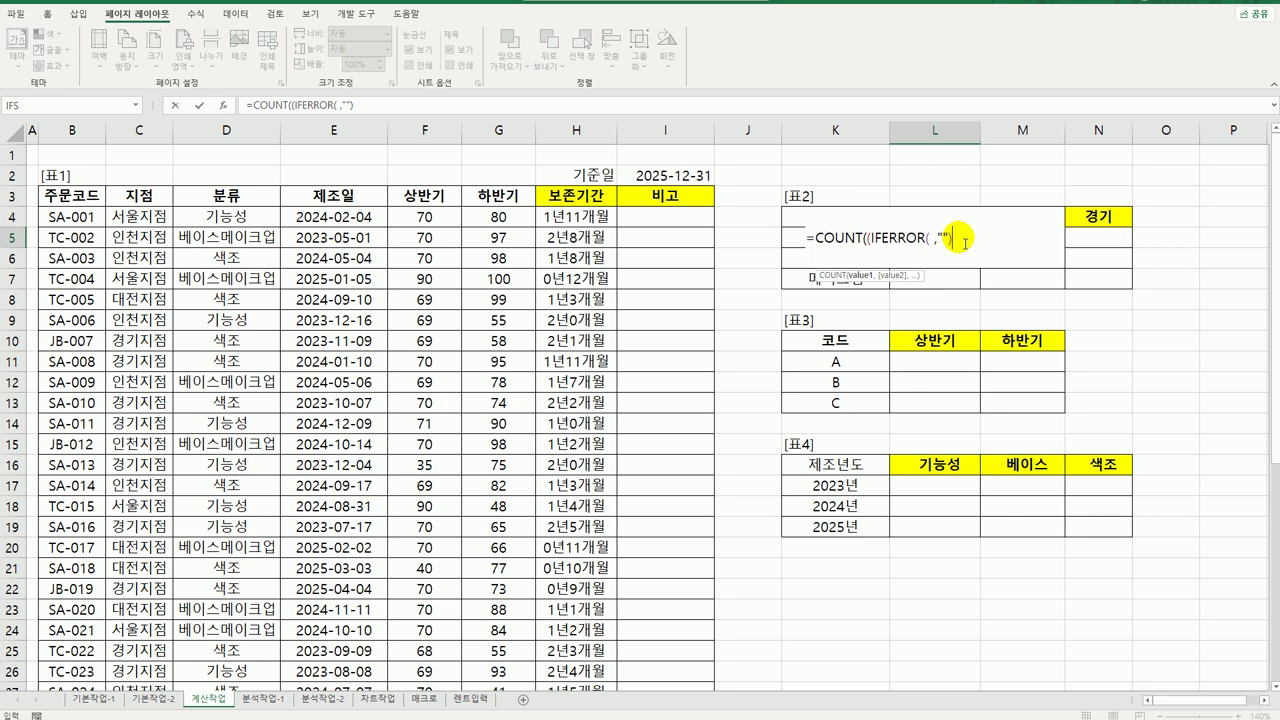
# Insert FIND as the value argument of the IFERROR, with the column-locked reference $K5 as the text to find
pyautogui.click(929, 238)
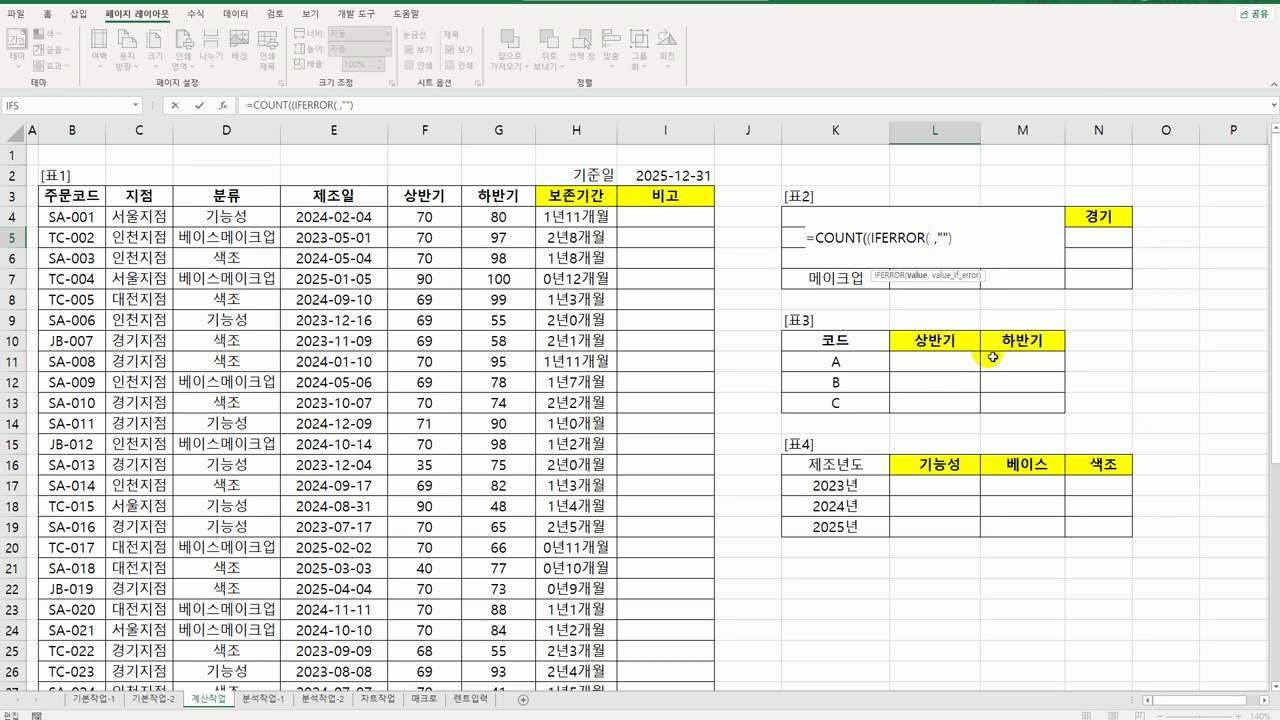
pyautogui.write('find')
pyautogui.press('Tab')
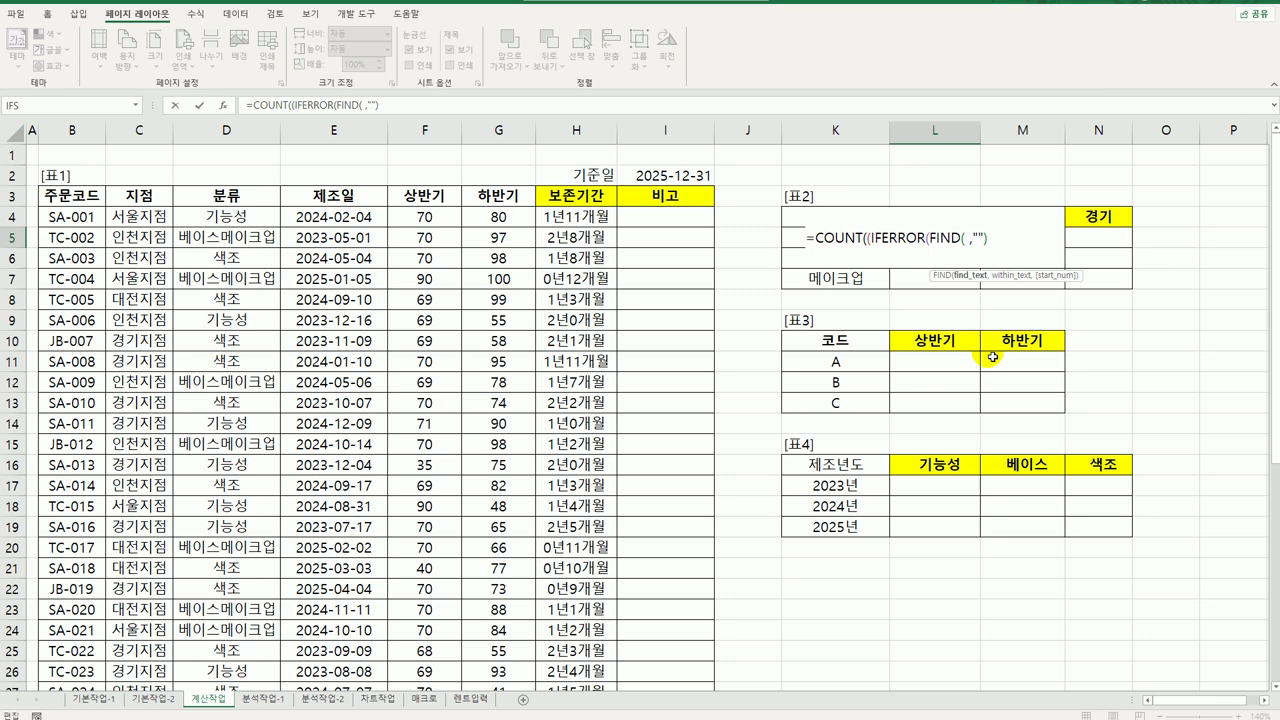
pyautogui.click(748, 241)
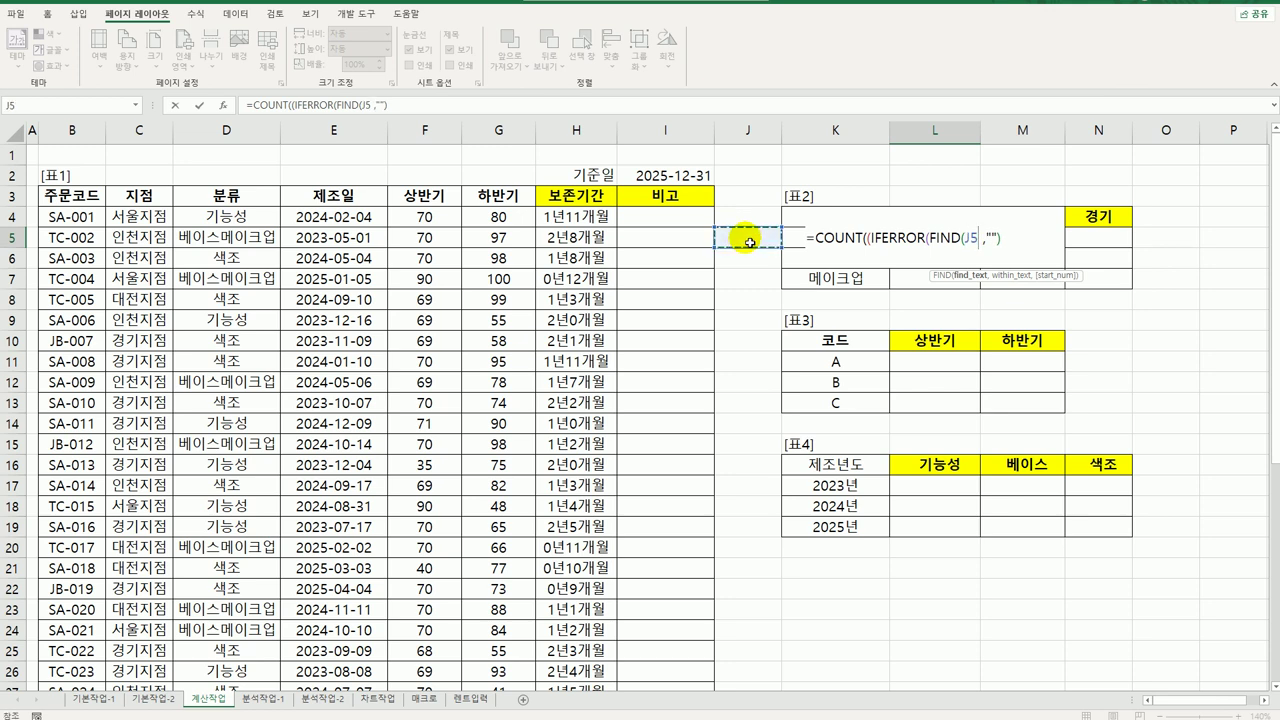
pyautogui.press('Right')
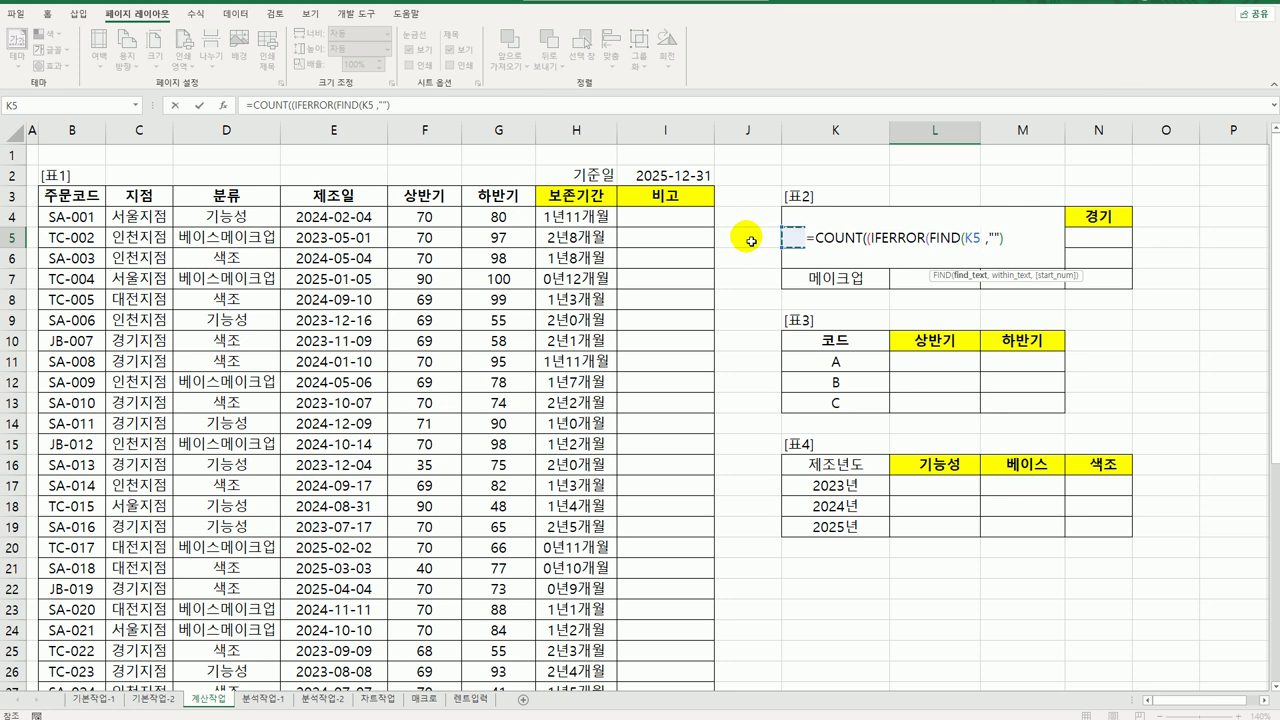
pyautogui.press('F4')
pyautogui.press('F4')
pyautogui.press('F4')
pyautogui.write(',')
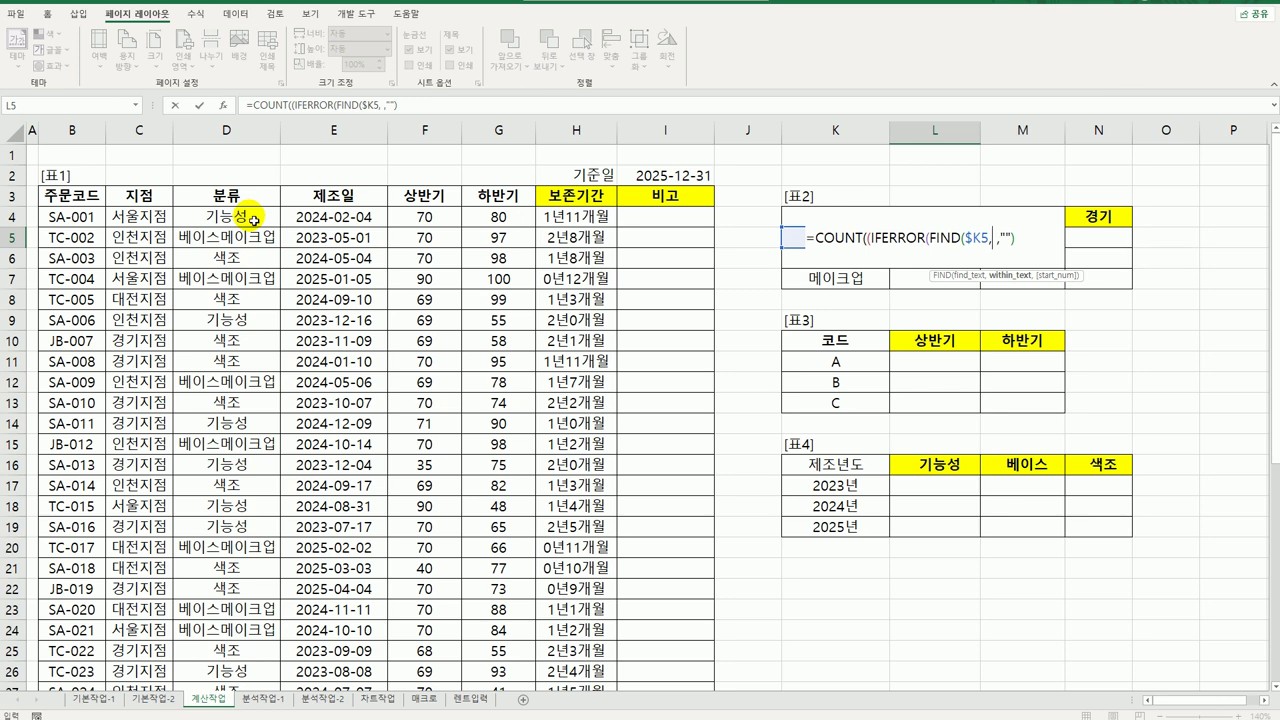
# Make FIND search the 분류 range $D$4:$D$33, close it, and remove the extra space before the comma
pyautogui.moveTo(254, 220); pyautogui.dragTo(238, 655)
pyautogui.scroll(3, 255, 605)
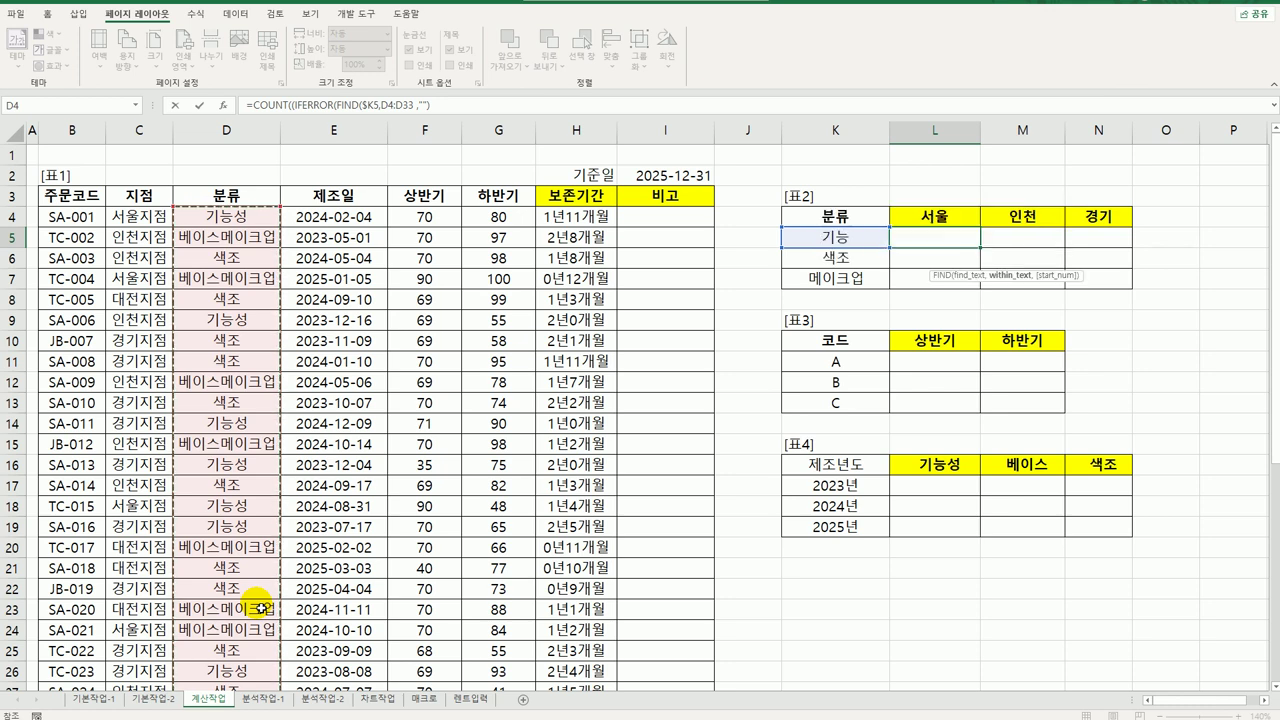
pyautogui.press('F4')
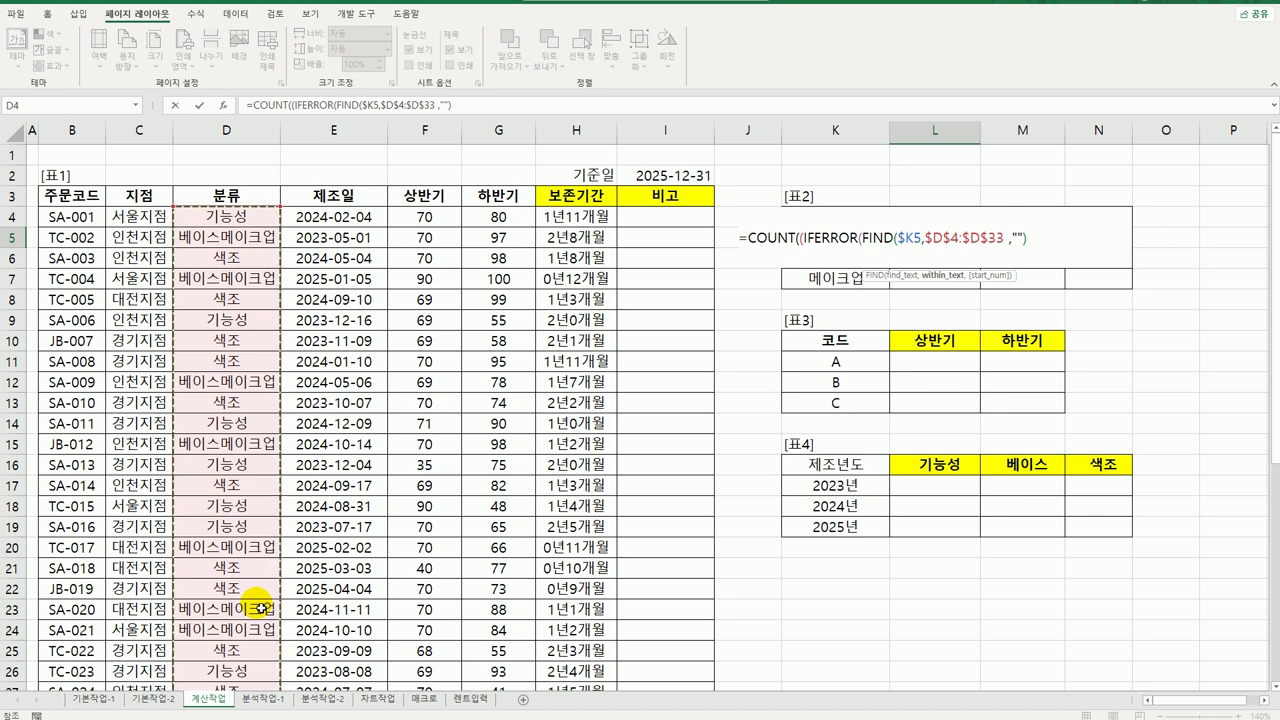
pyautogui.write(')')
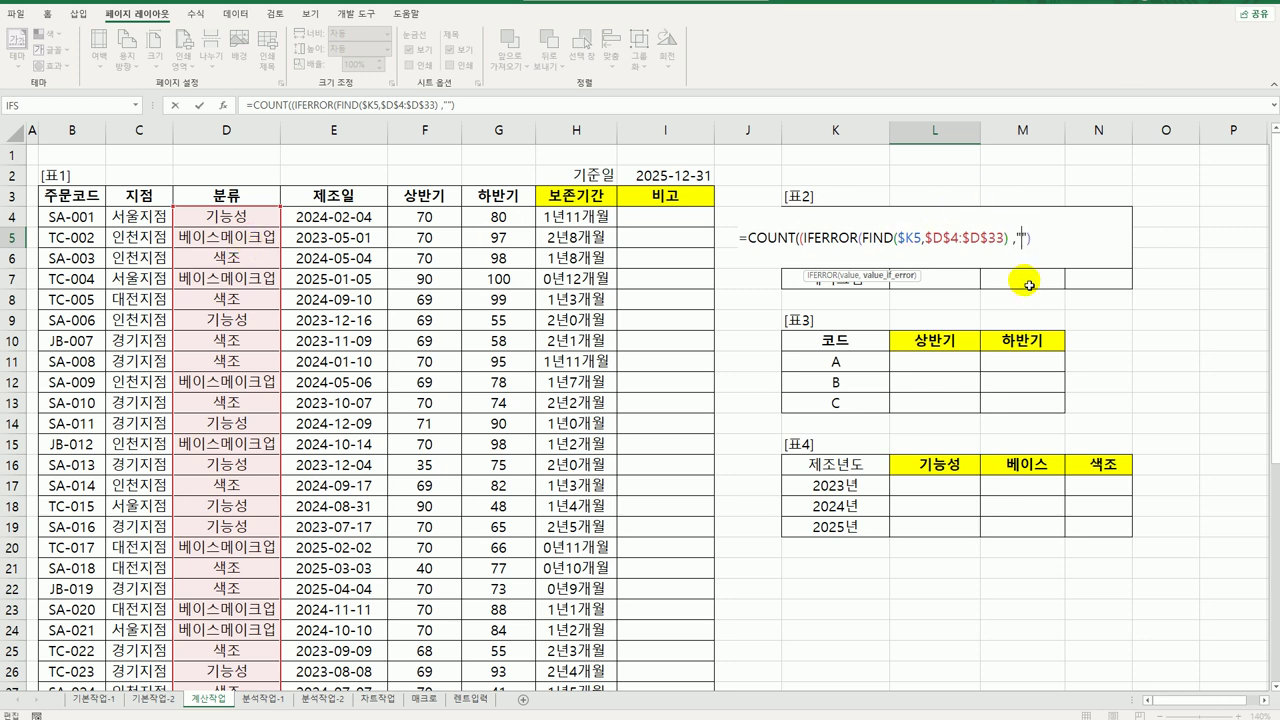
pyautogui.click(1016, 249)
pyautogui.press('Left')
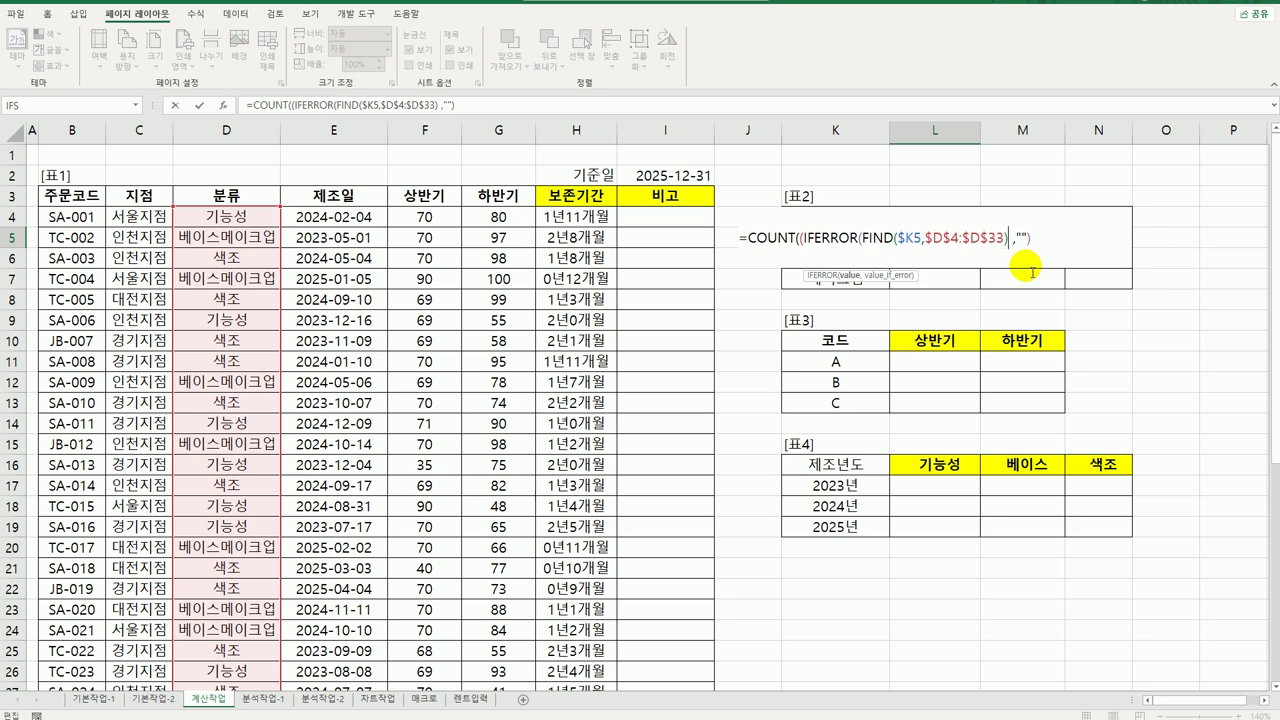
pyautogui.press('Delete')
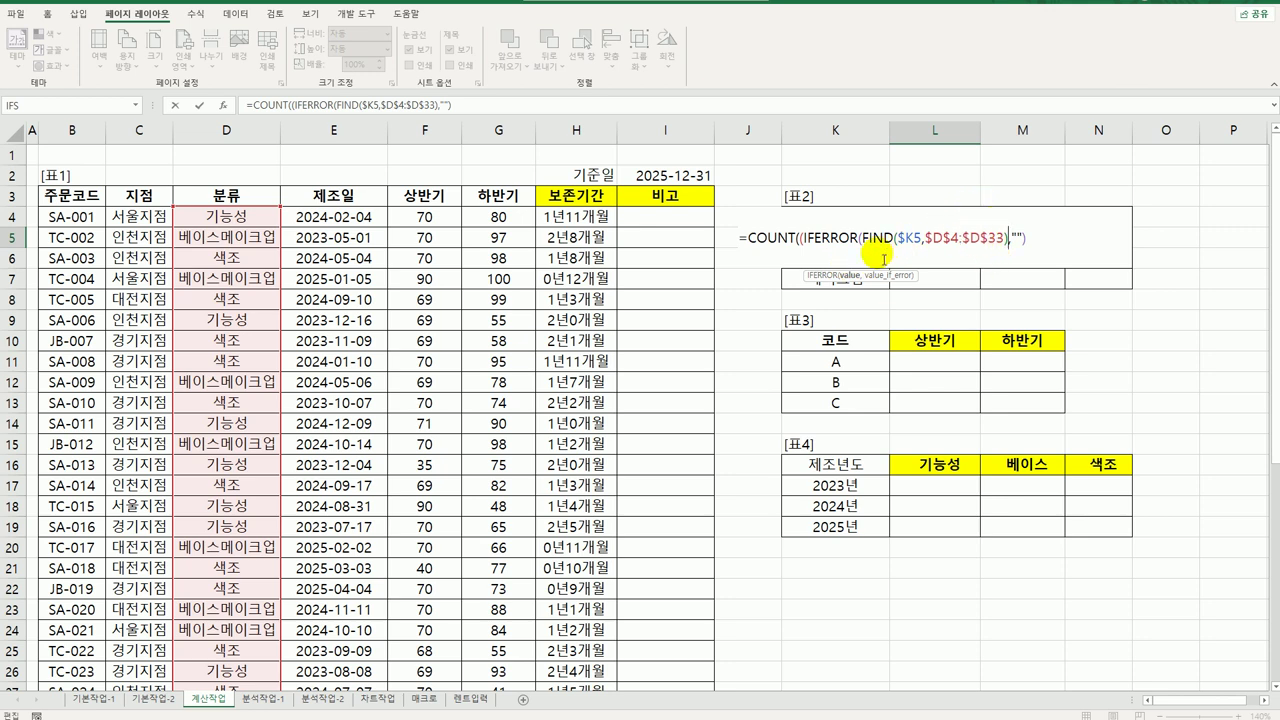
# Close the first condition in L5 and multiply it by a second one, (IFERROR(,""), with its value argument left blank
pyautogui.click(1050, 241)
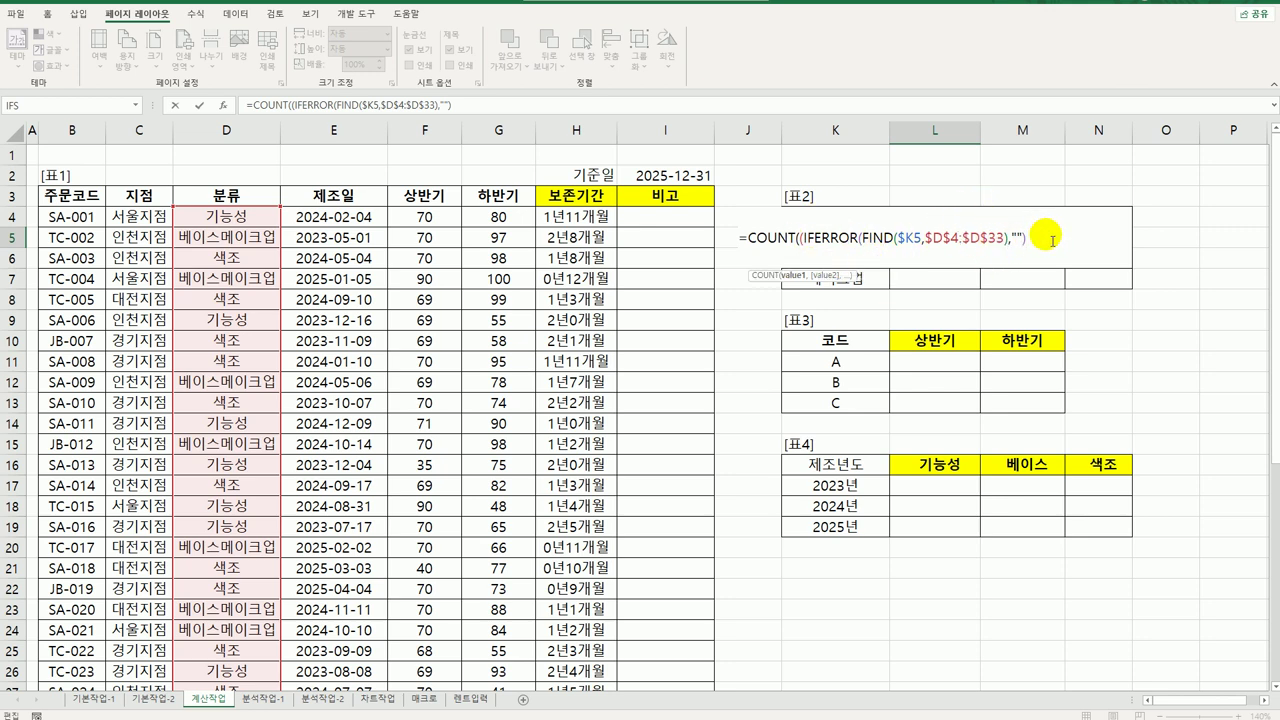
pyautogui.write(')*(')
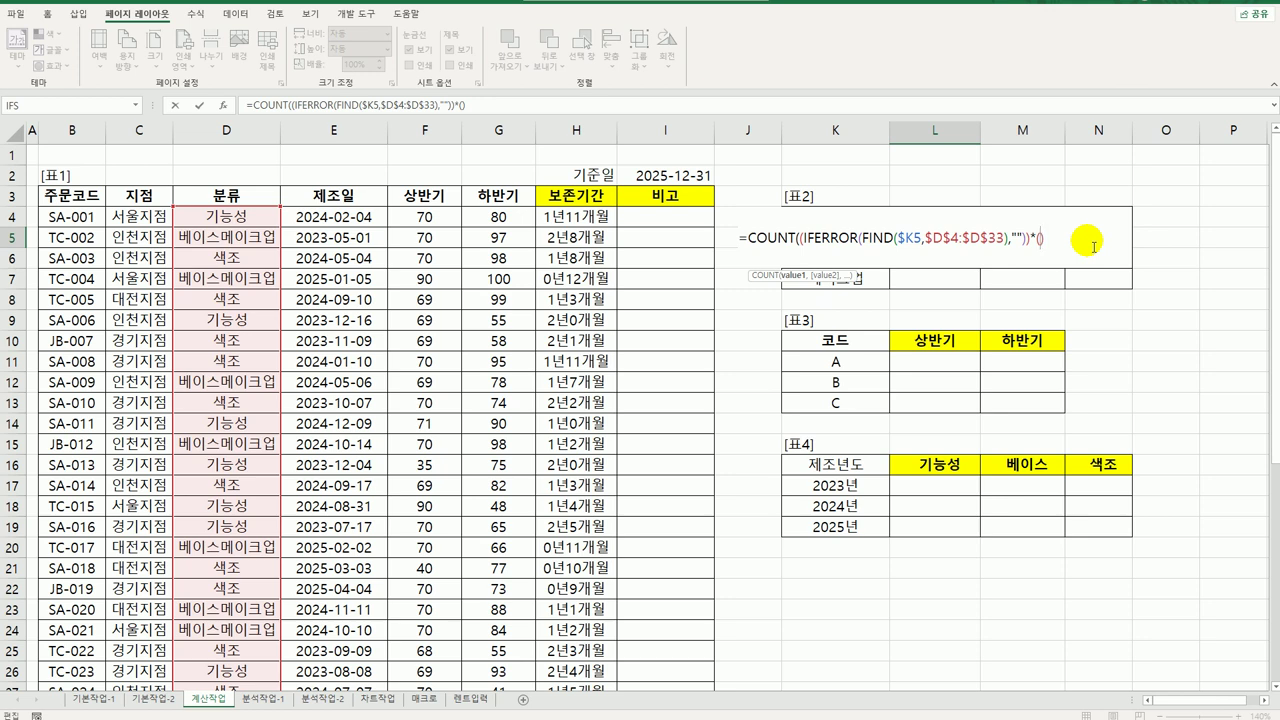
pyautogui.write('IFERROR(')
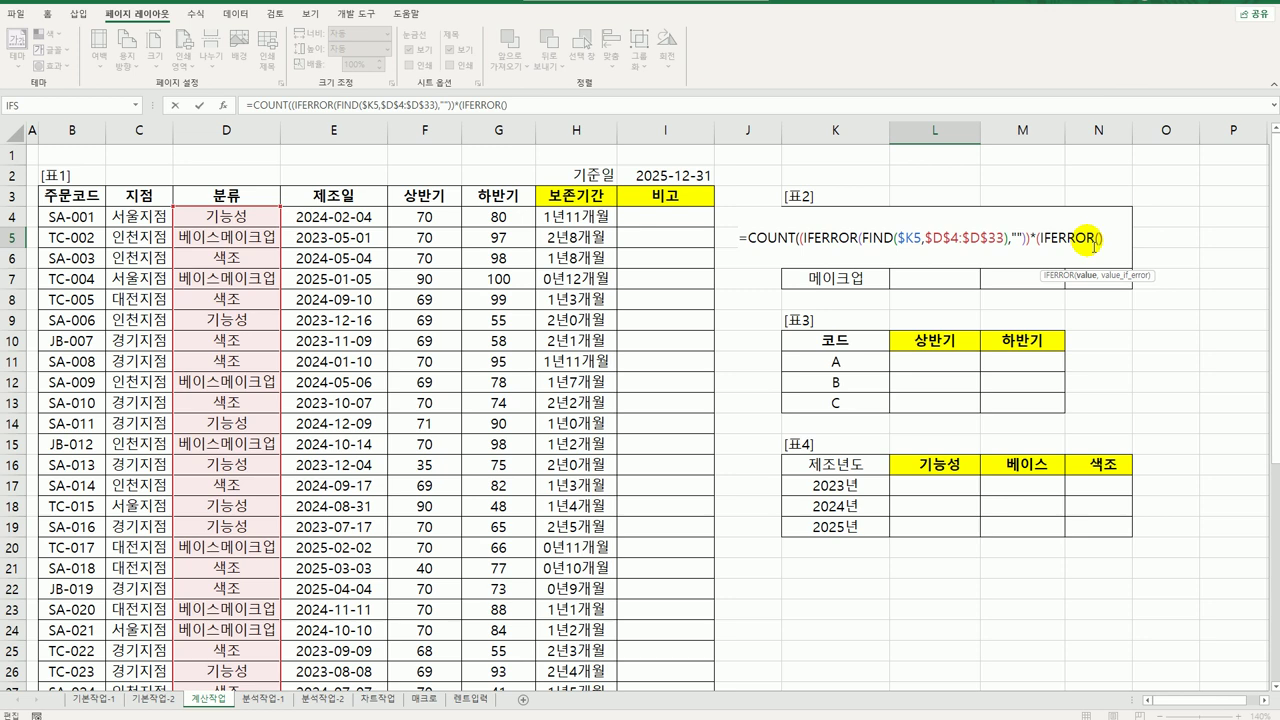
pyautogui.write(',"")')
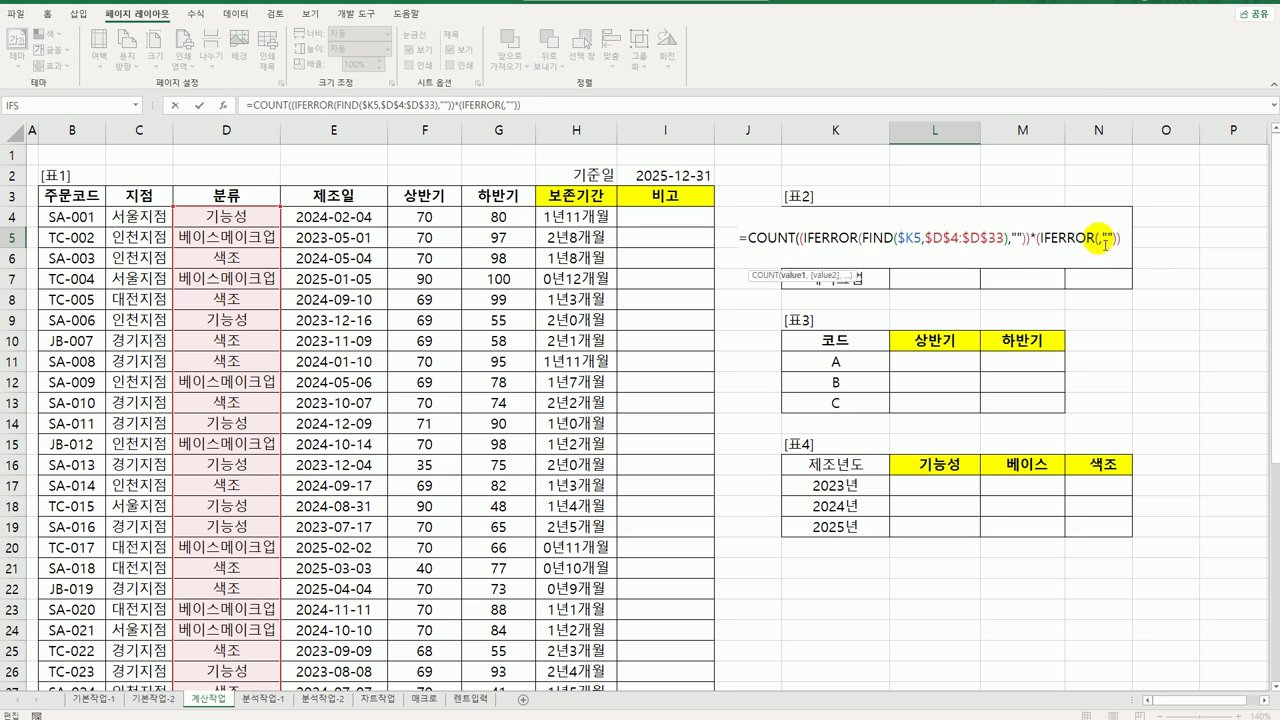
# Insert FIND as the value of the second IFERROR, with the row-locked reference L$4 as the text to find
pyautogui.click(1097, 239)
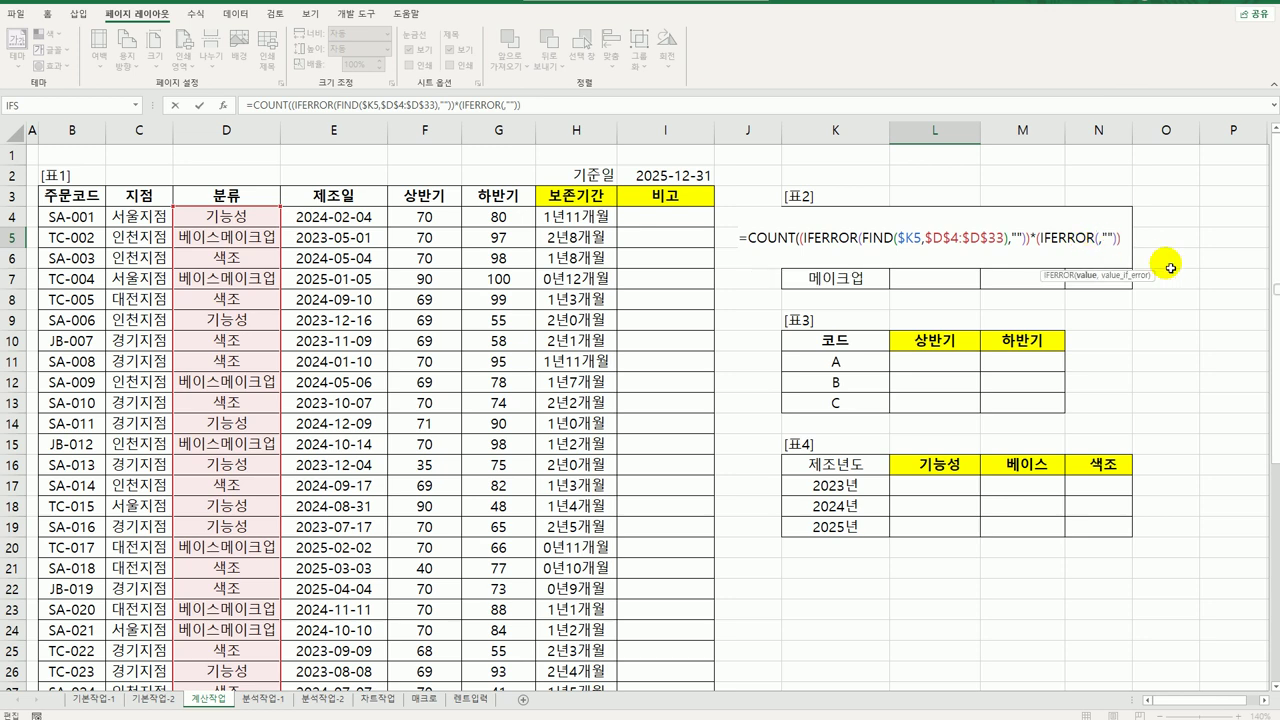
pyautogui.write('find')
pyautogui.press('Tab')
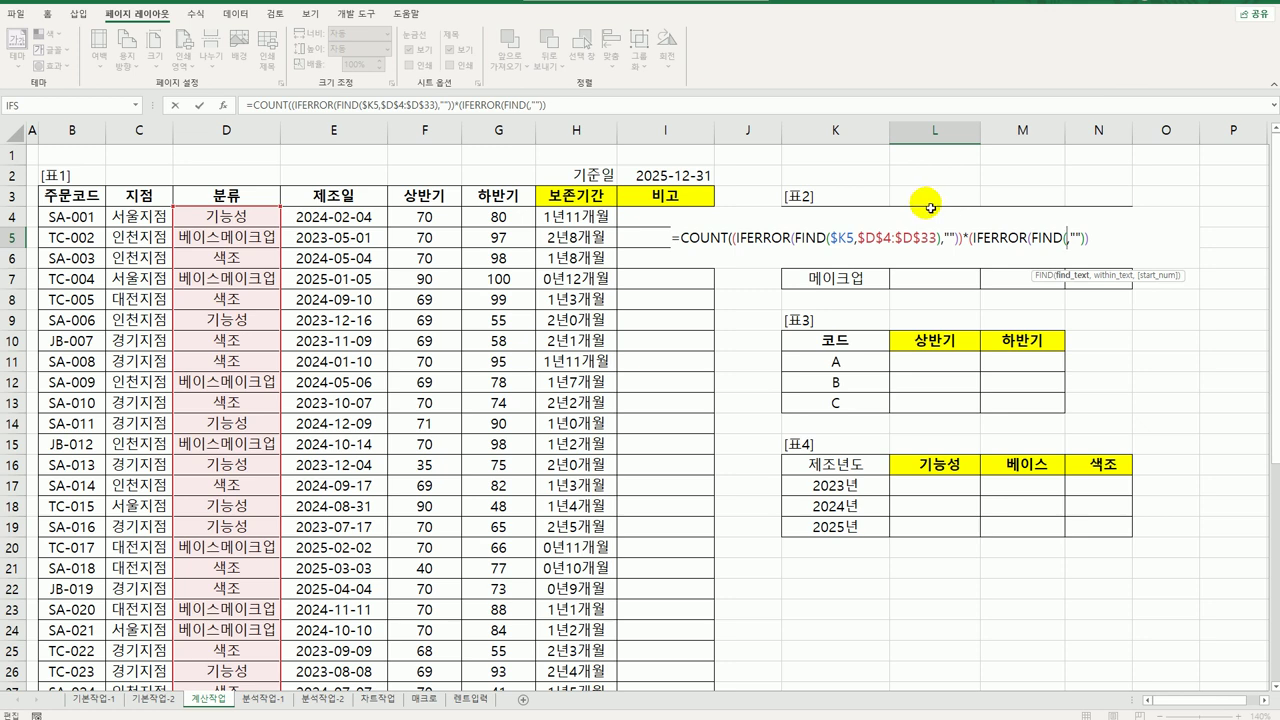
pyautogui.click(930, 207)
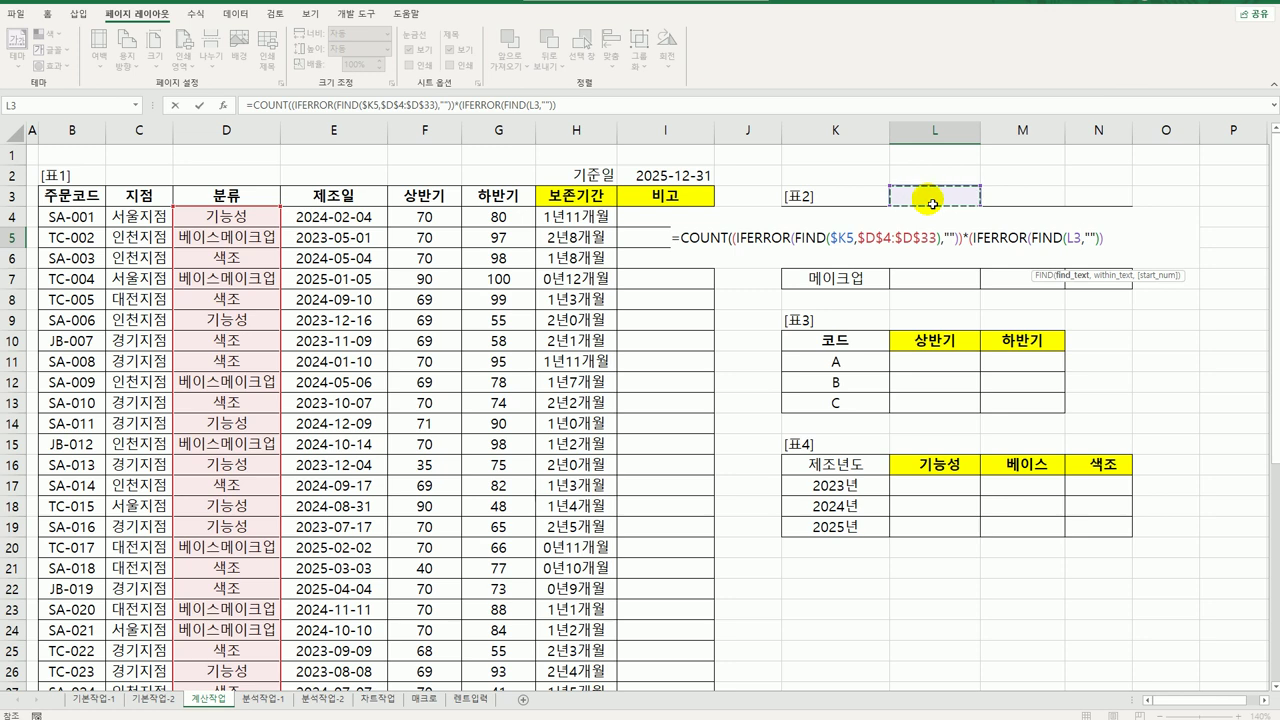
pyautogui.press('Down')
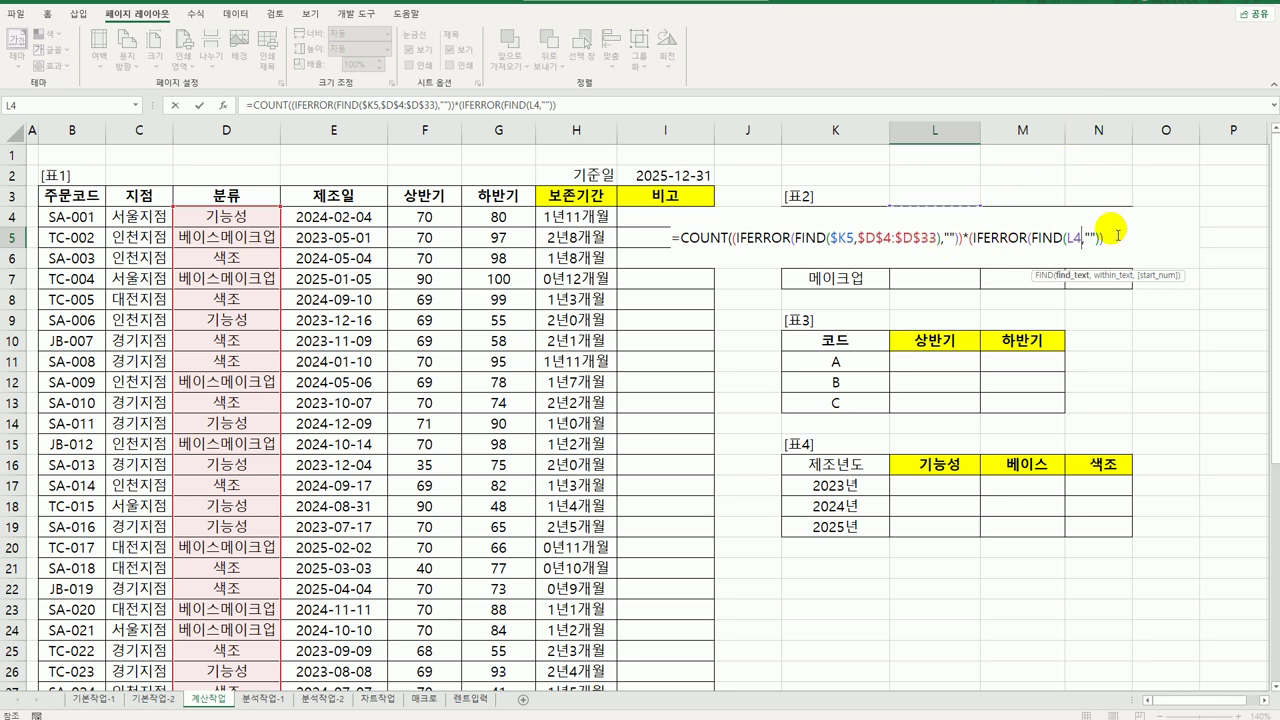
pyautogui.press('F4')
pyautogui.press('F4')
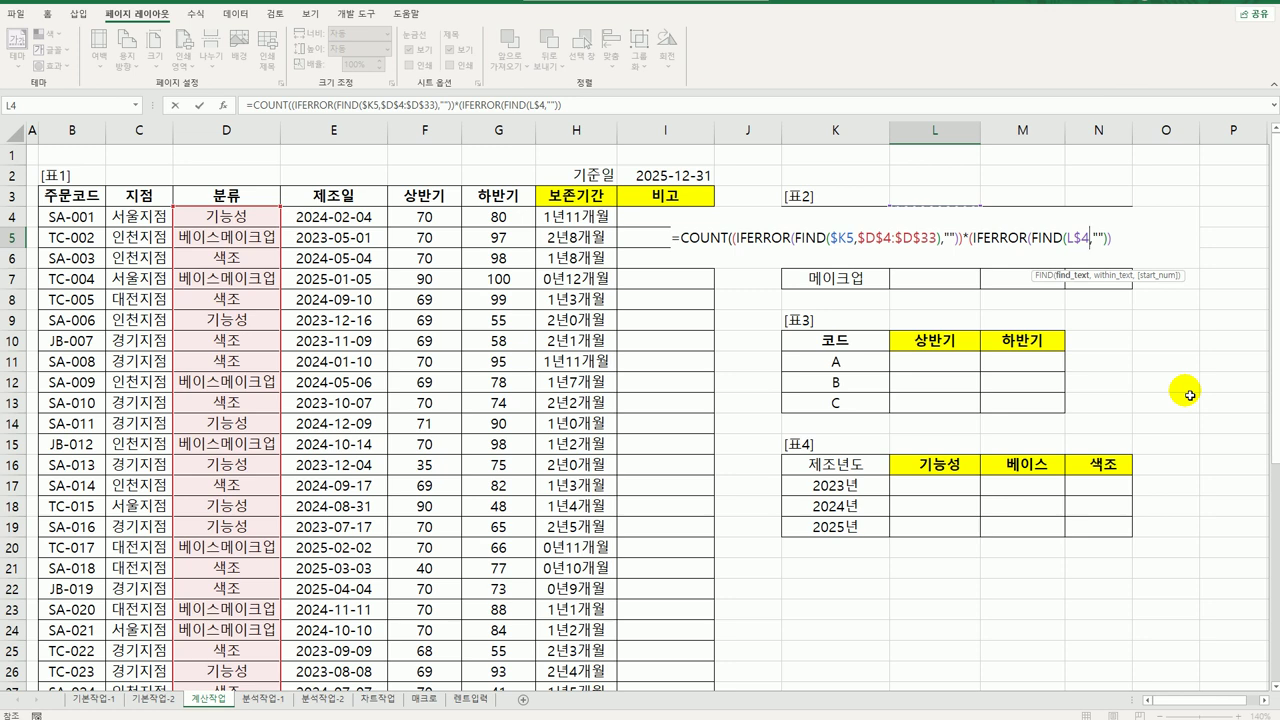
pyautogui.write(',')
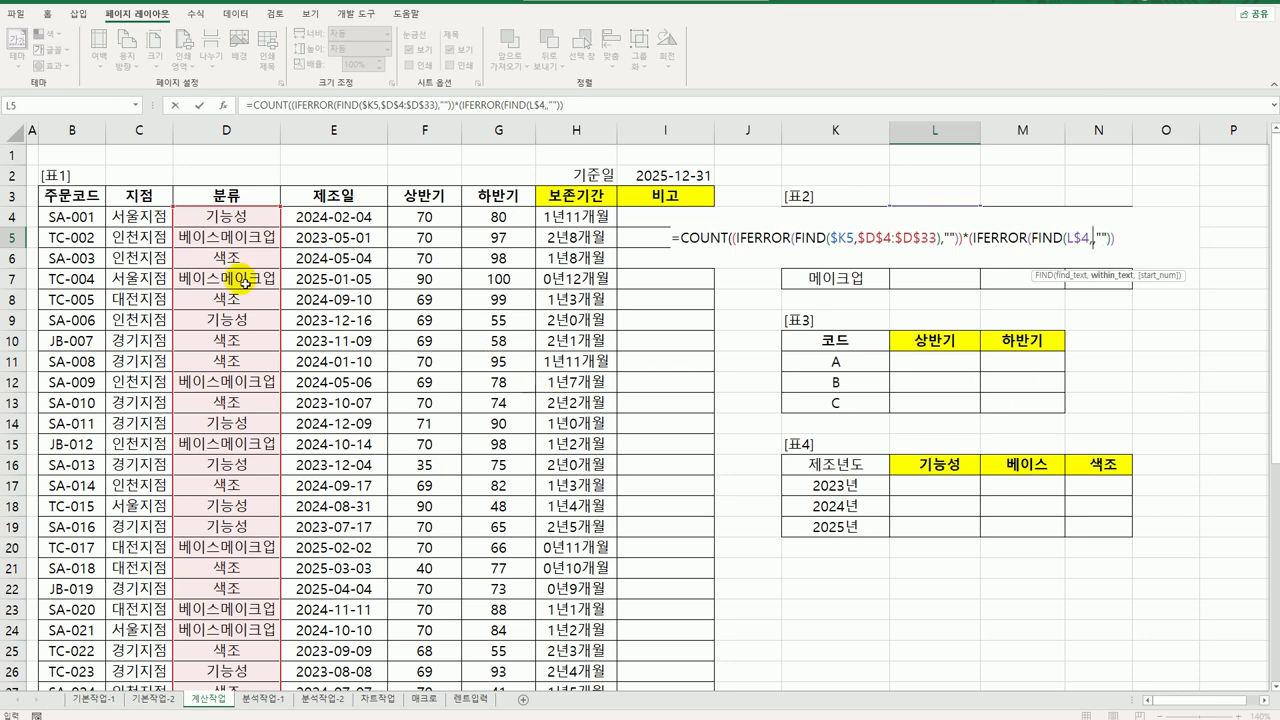
# Make the second FIND search the 지점 range $C$4:$C$33 and close it
pyautogui.moveTo(139, 216); pyautogui.dragTo(166, 660)
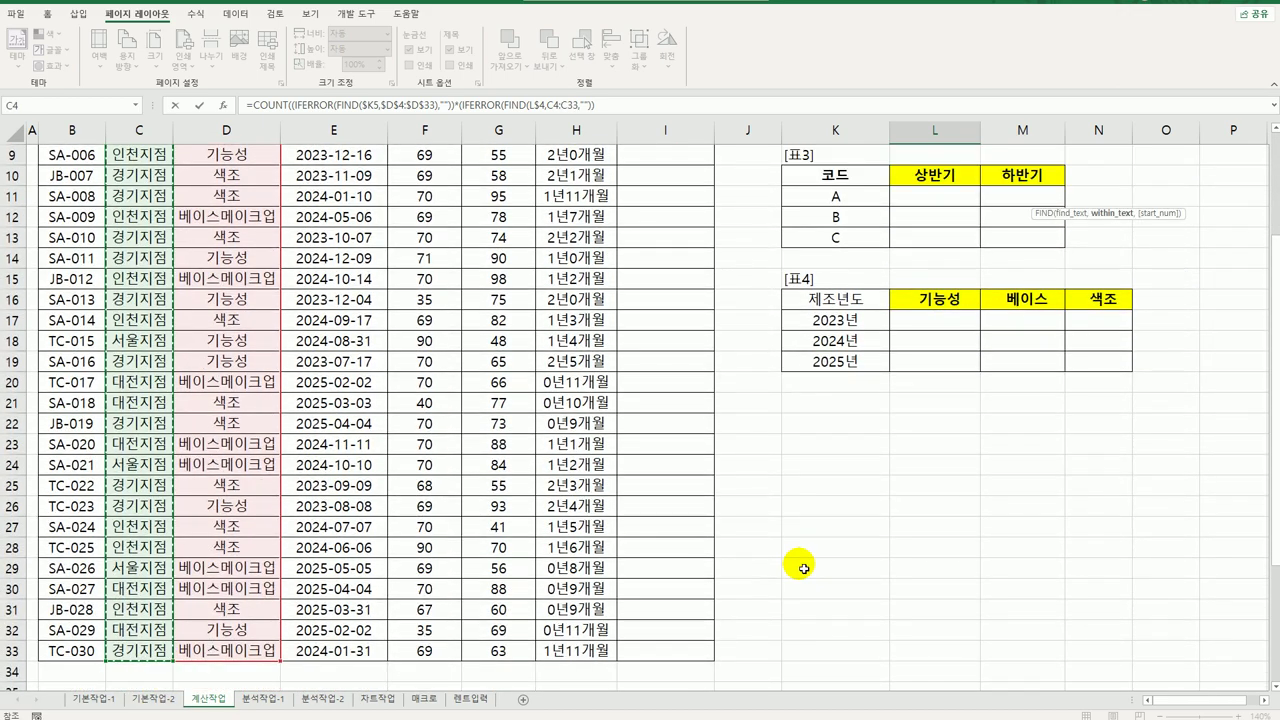
pyautogui.scroll(3, 806, 560)
pyautogui.press('F4')
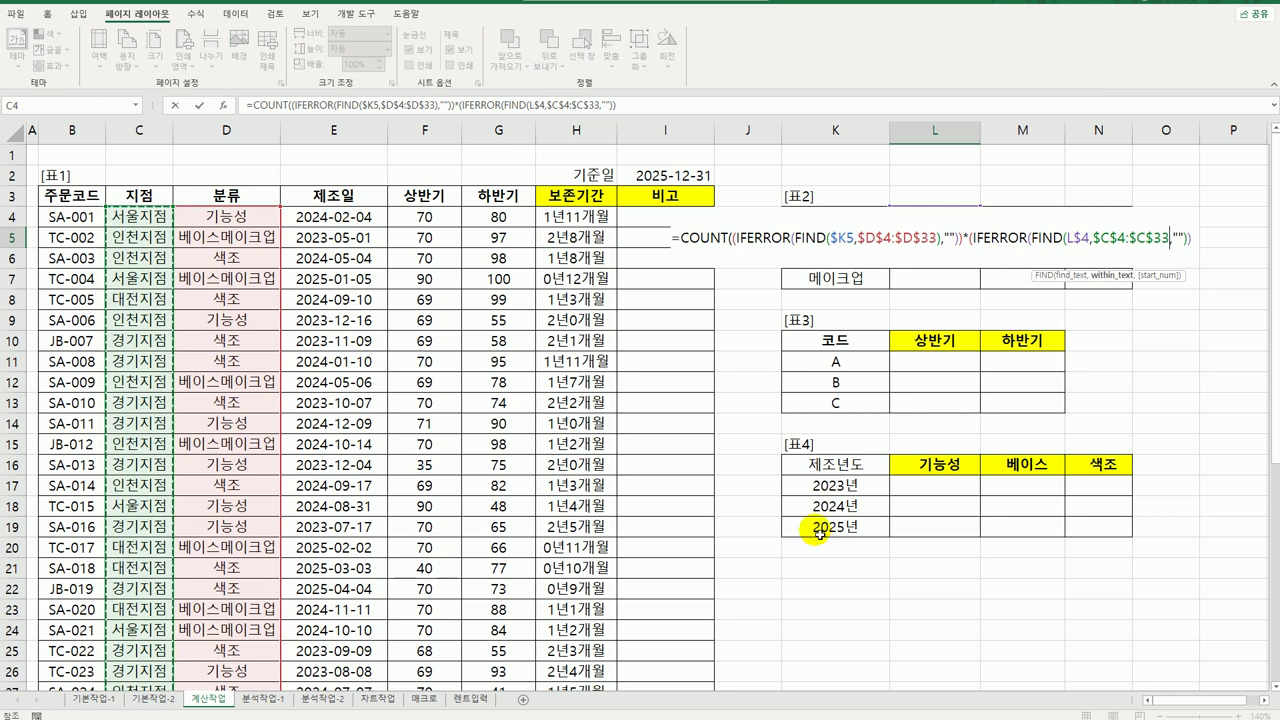
pyautogui.write(')')
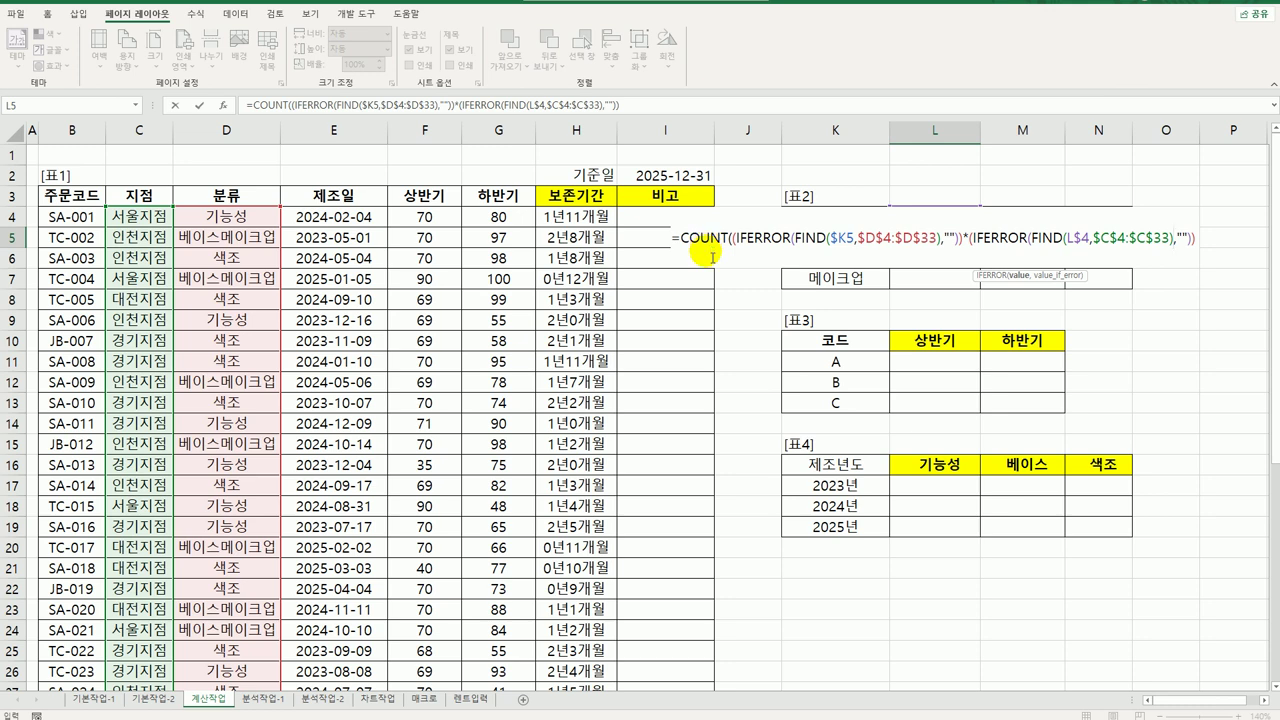
# Close the COUNT function, append &"건", and enter the L5 formula as an array formula
pyautogui.click(1205, 245)
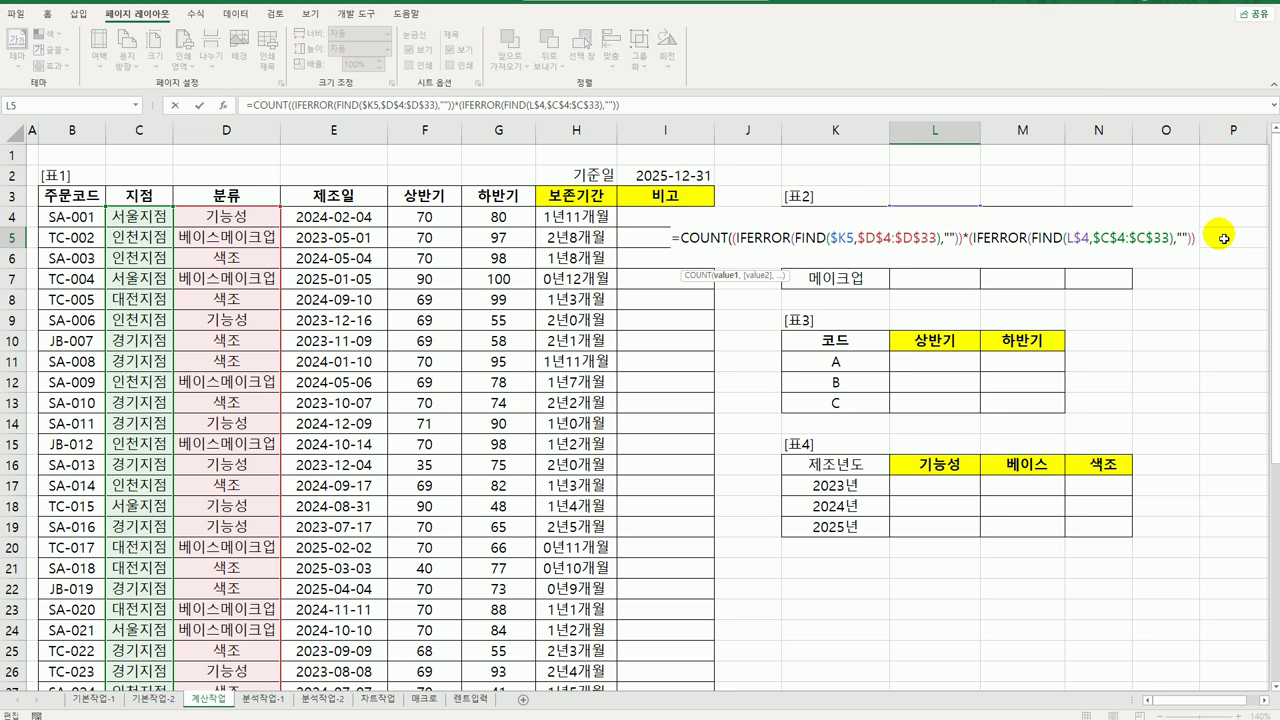
pyautogui.write('))')
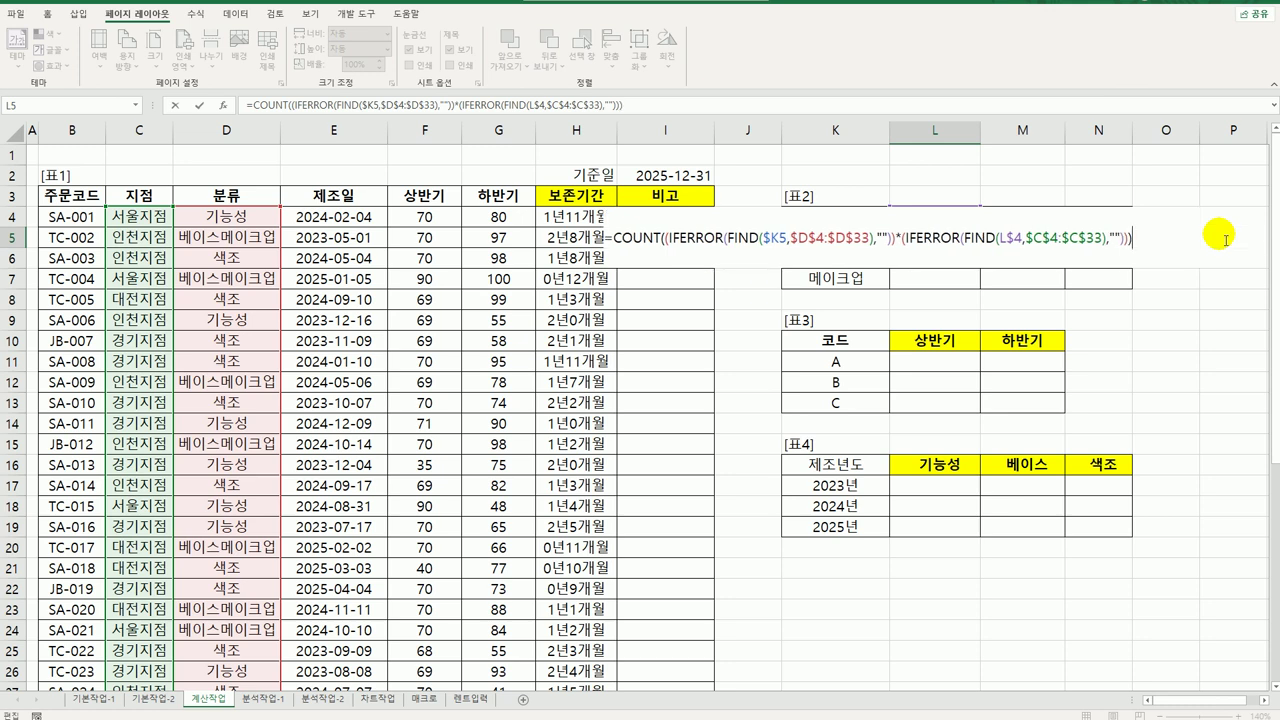
pyautogui.write('&"건"')
pyautogui.hotkey('ctrl', 'shift', 'Return')
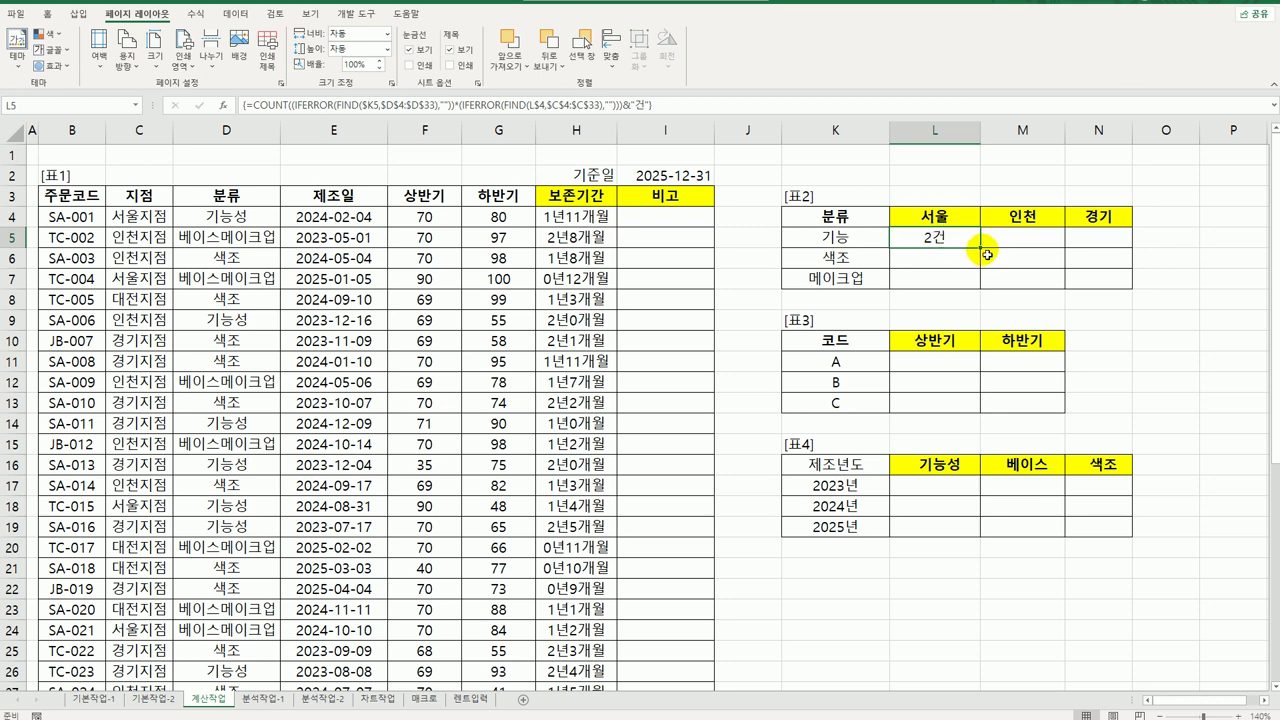
# Fill the L5 array formula through the rest of 표2, covering L5:N7
pyautogui.moveTo(980, 252); pyautogui.dragTo(983, 288)
pyautogui.moveTo(1100, 292)
pyautogui.mouseDown()
pyautogui.moveTo(1118, 284)
pyautogui.moveTo(1112, 295)
pyautogui.mouseUp()
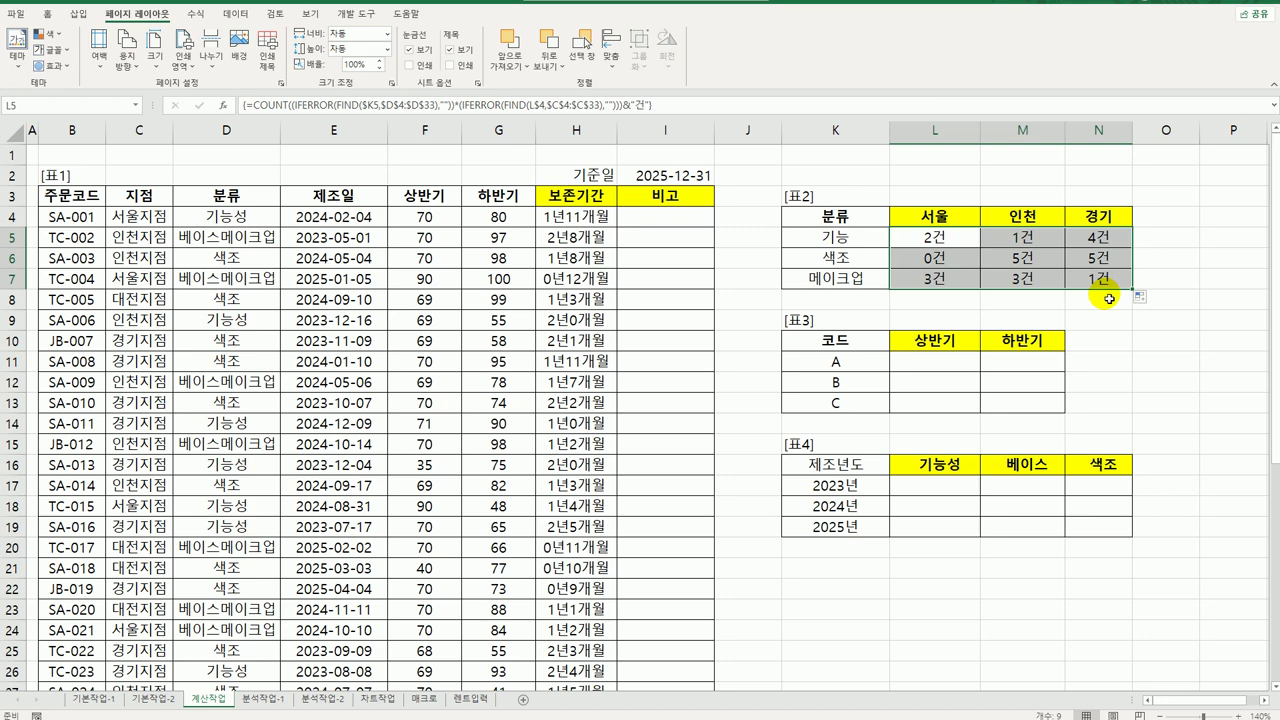
# Start a COUNTIFS formula in L11, the 상반기 cell for code A in 표3
pyautogui.click(933, 369)
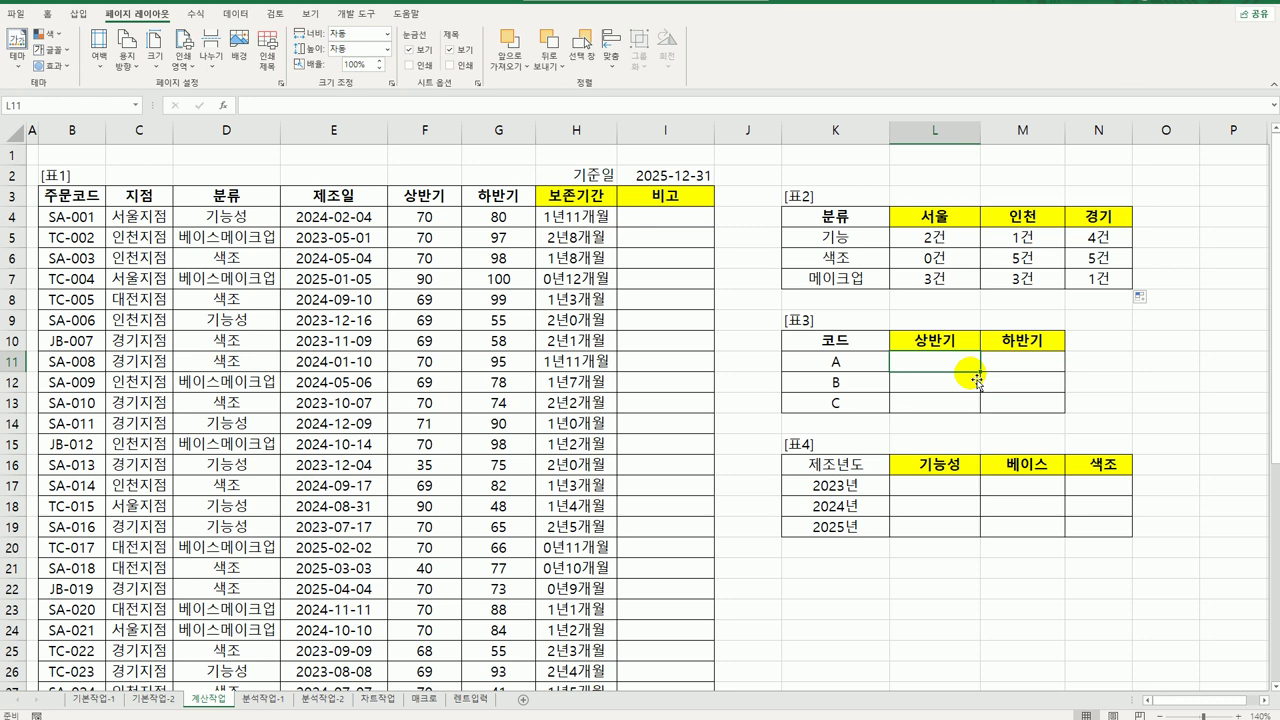
pyautogui.write('=채')
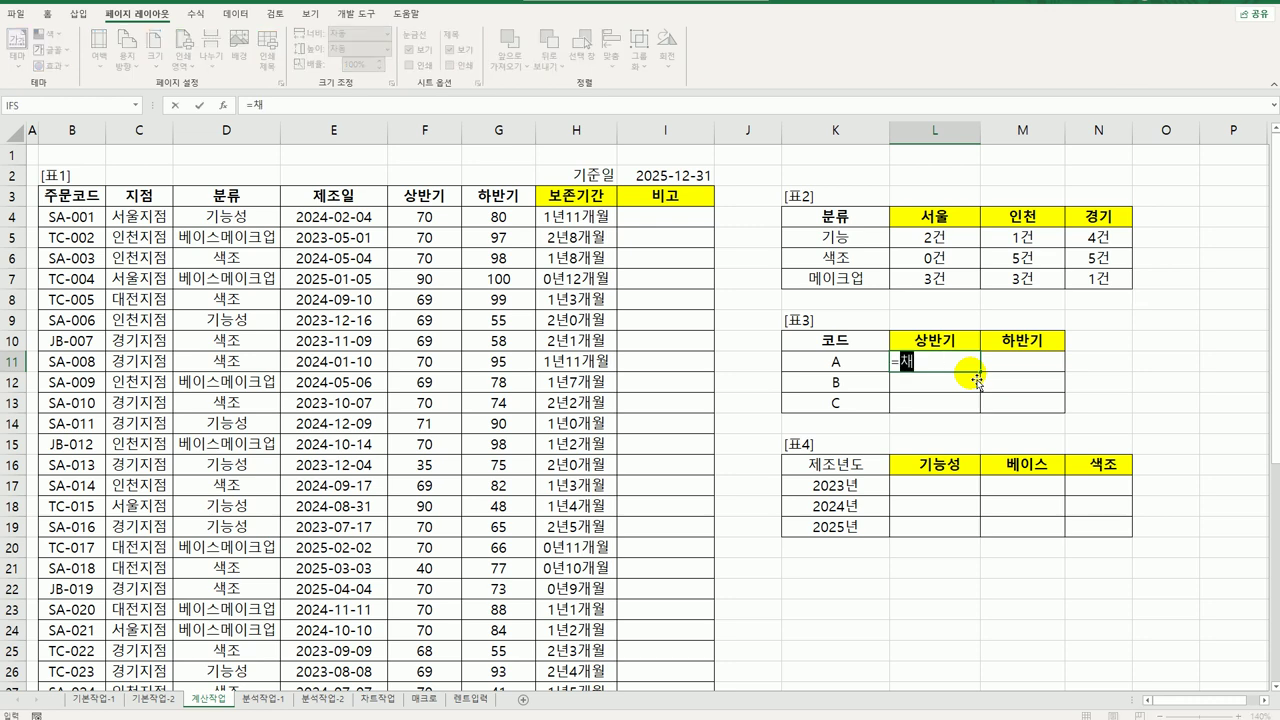
pyautogui.press('BackSpace')
pyautogui.press('BackSpace')
pyautogui.press('Hangul')
pyautogui.write('counti')
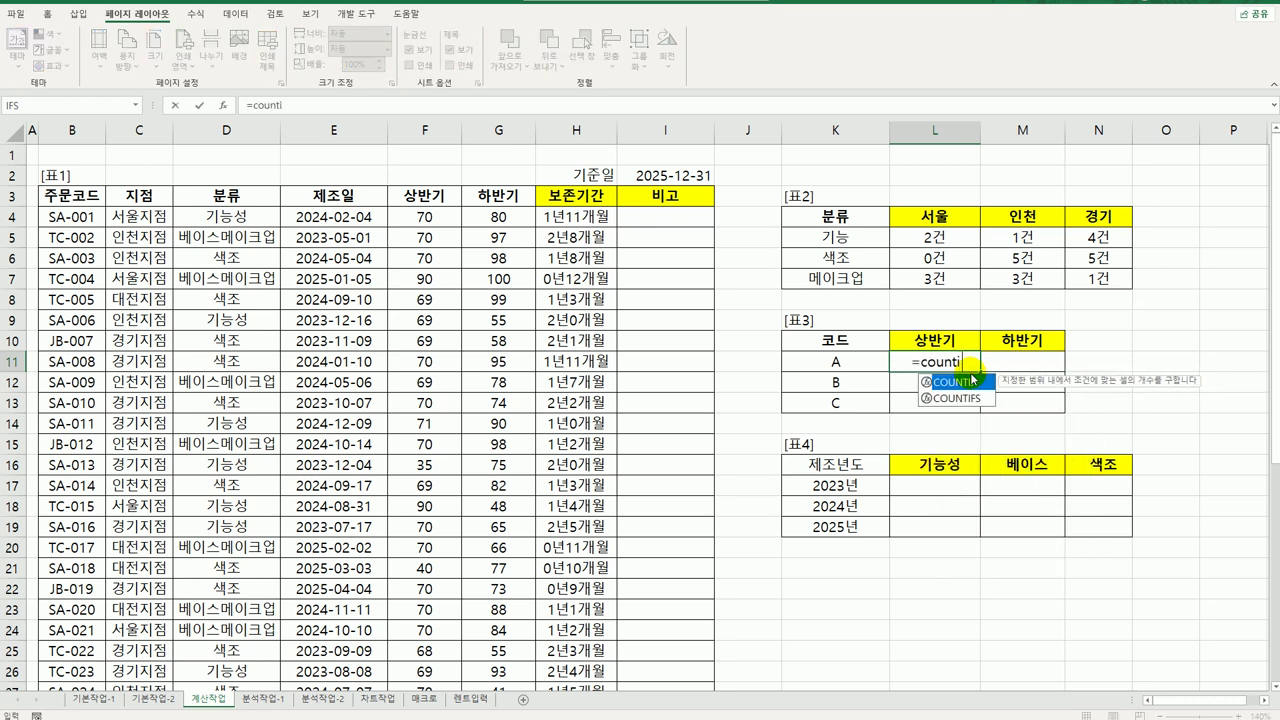
pyautogui.press('Down')
pyautogui.press('Tab')
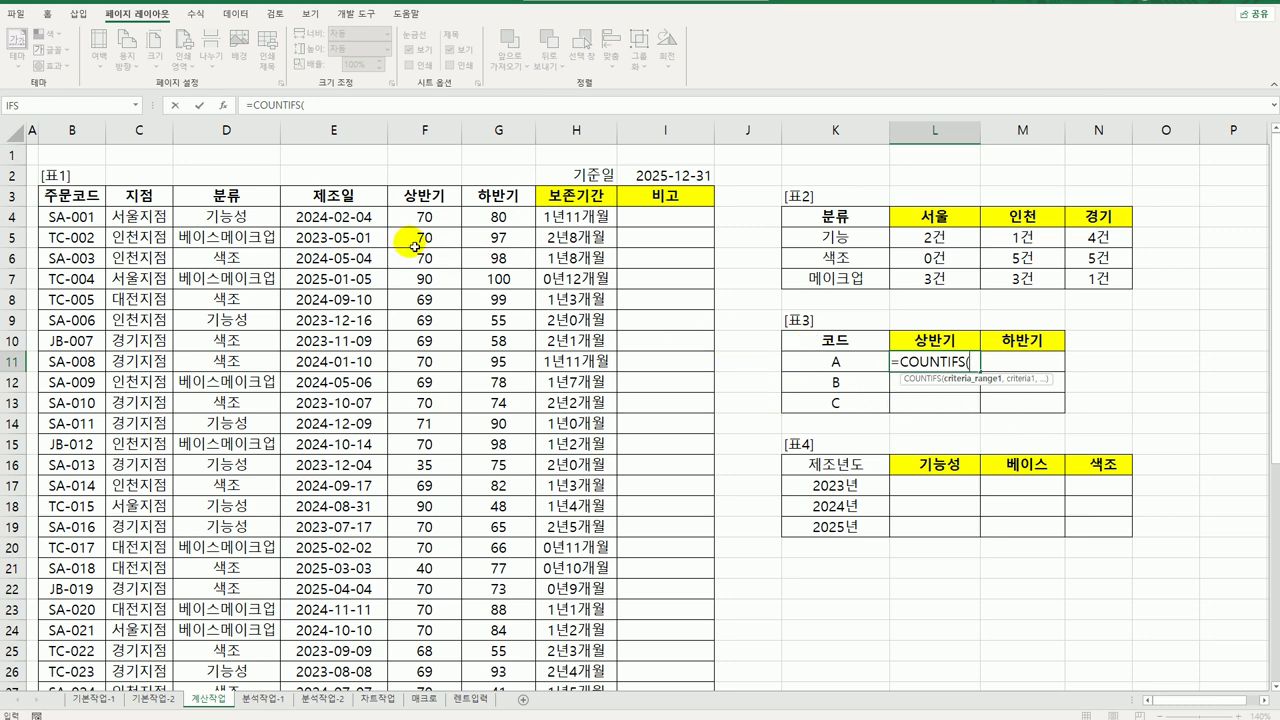
# Set the first COUNTIFS criteria range to the 상반기 scores as row-locked F$4:F$33, with the condition ">=70"
pyautogui.moveTo(420, 217); pyautogui.dragTo(423, 650)
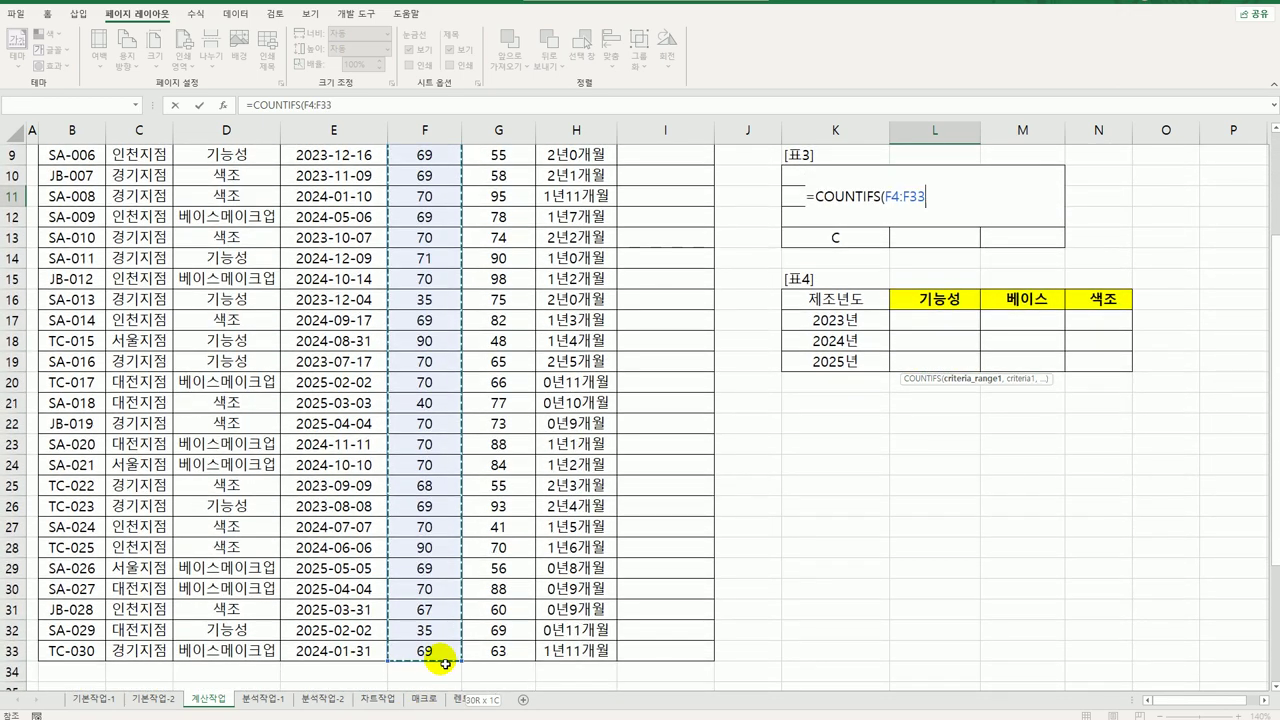
pyautogui.scroll(3, 1098, 557)
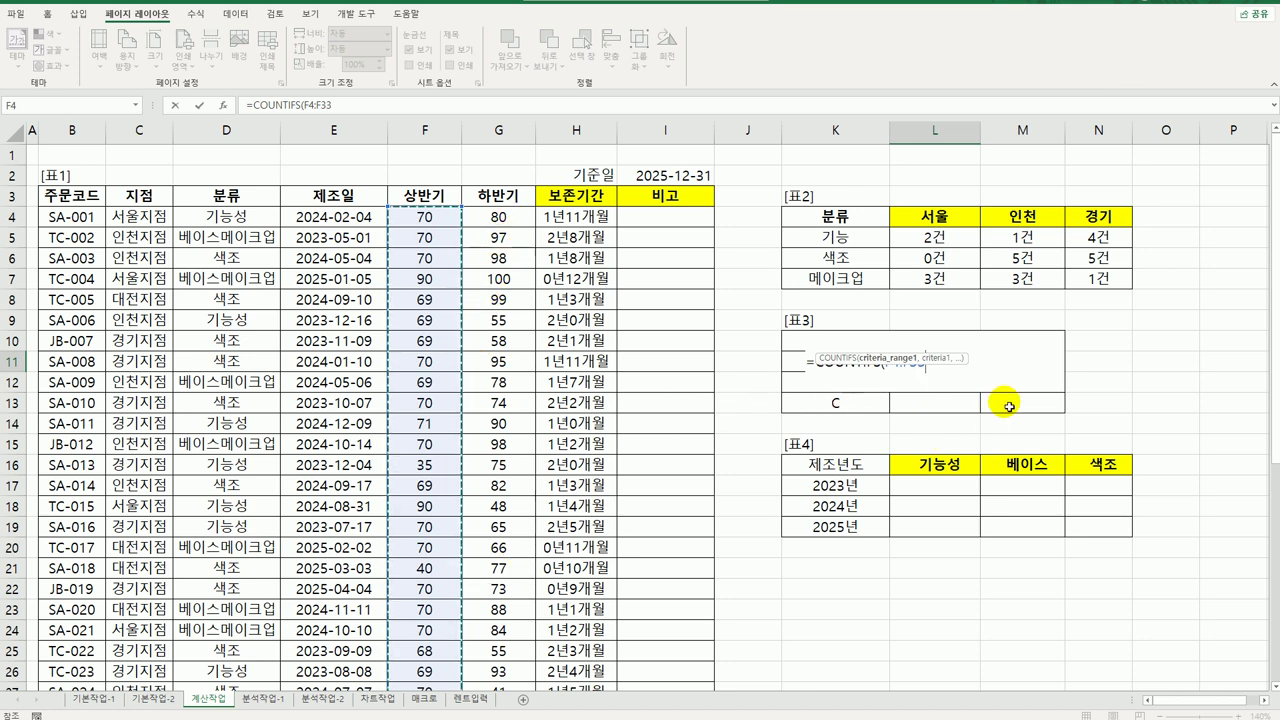
pyautogui.press('F4')
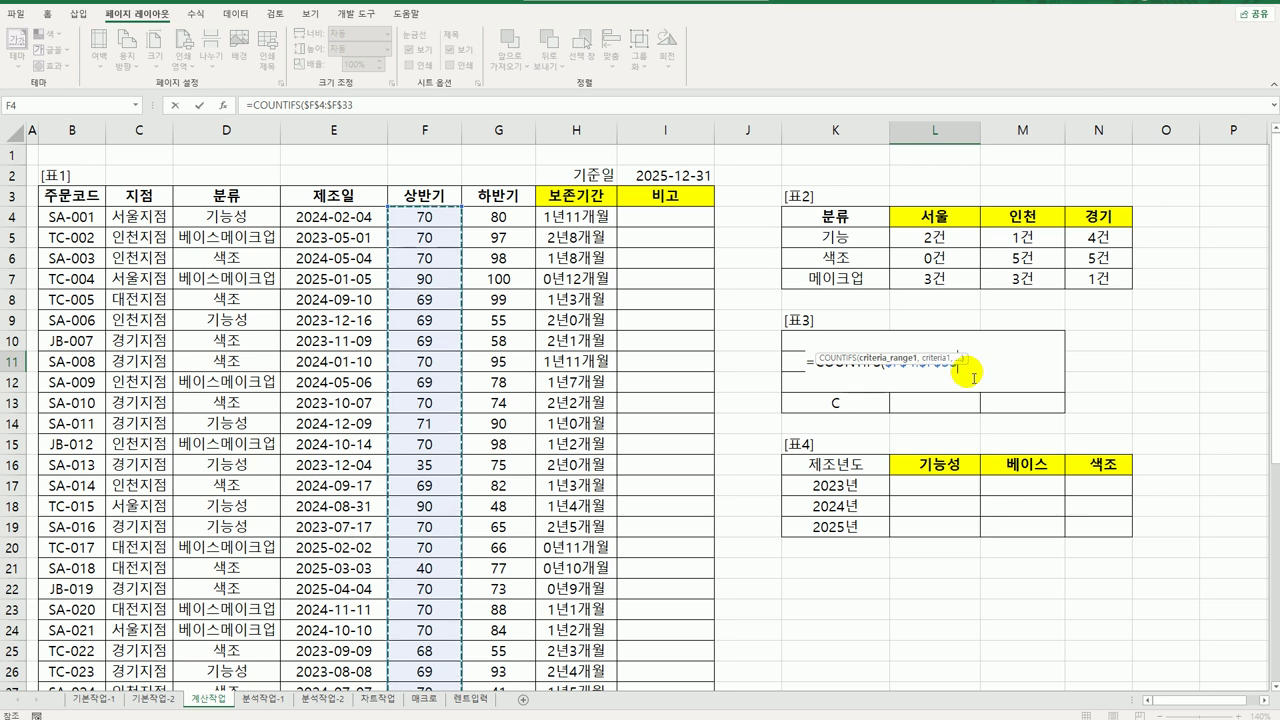
pyautogui.press('F4')
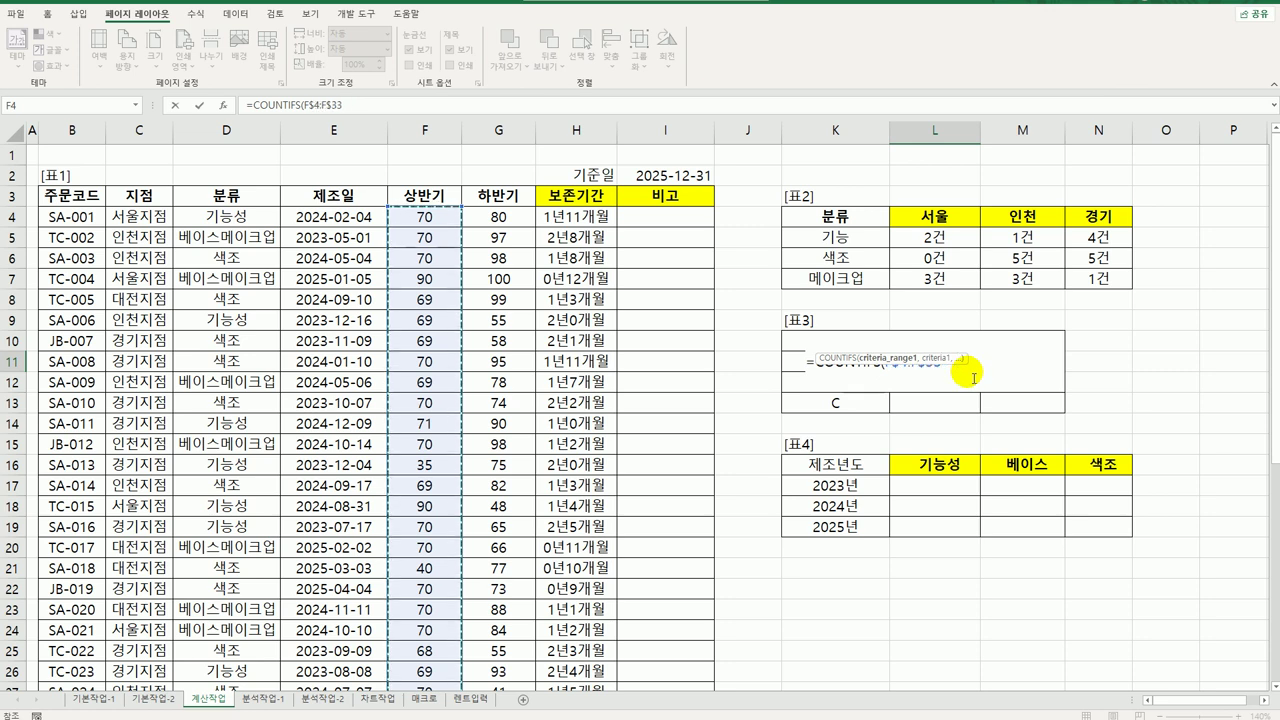
pyautogui.write(',')
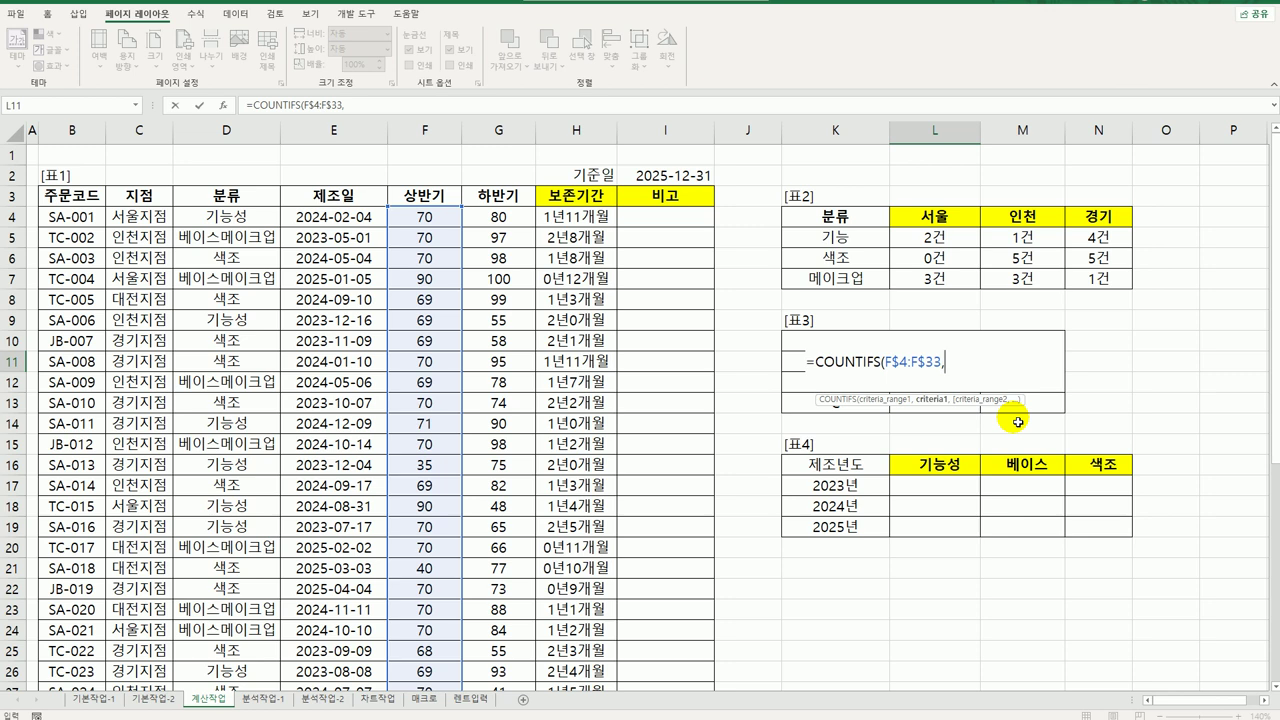
pyautogui.write('">=70",')
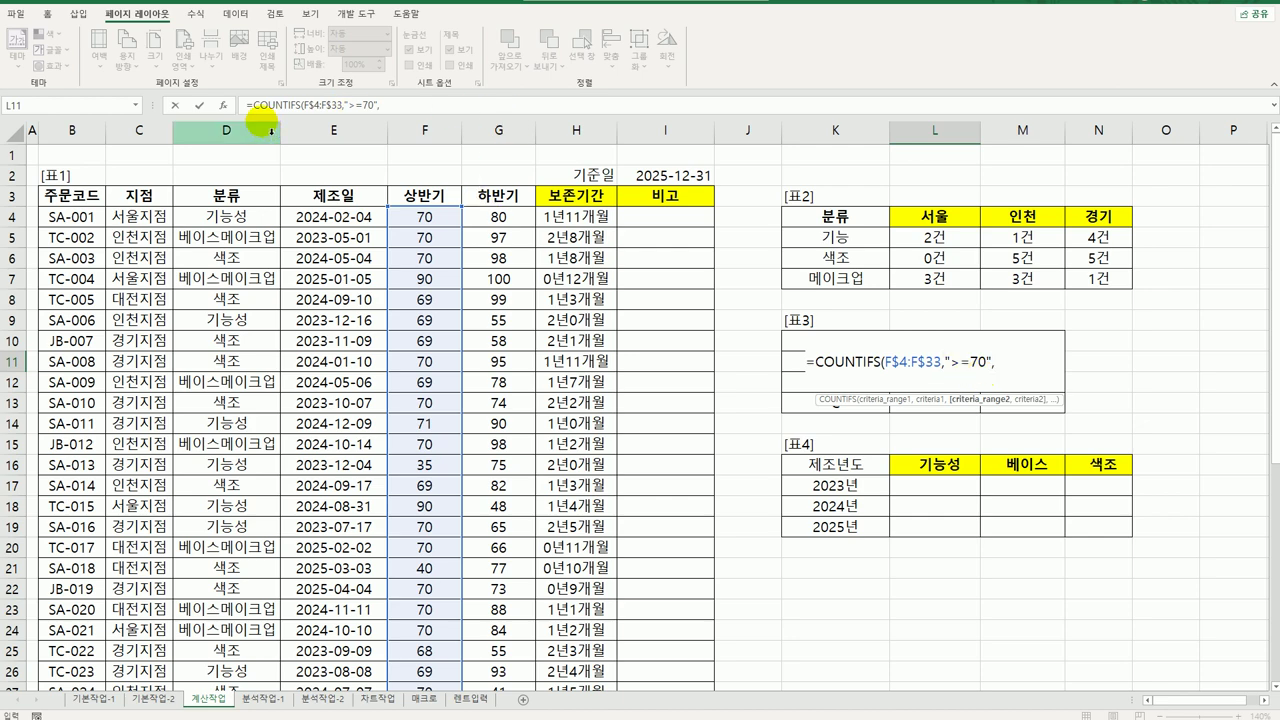
# Open the function arguments for COUNTIFS and set the second criteria range to the 주문코드 column as $B$4:$B$33
pyautogui.click(226, 109)
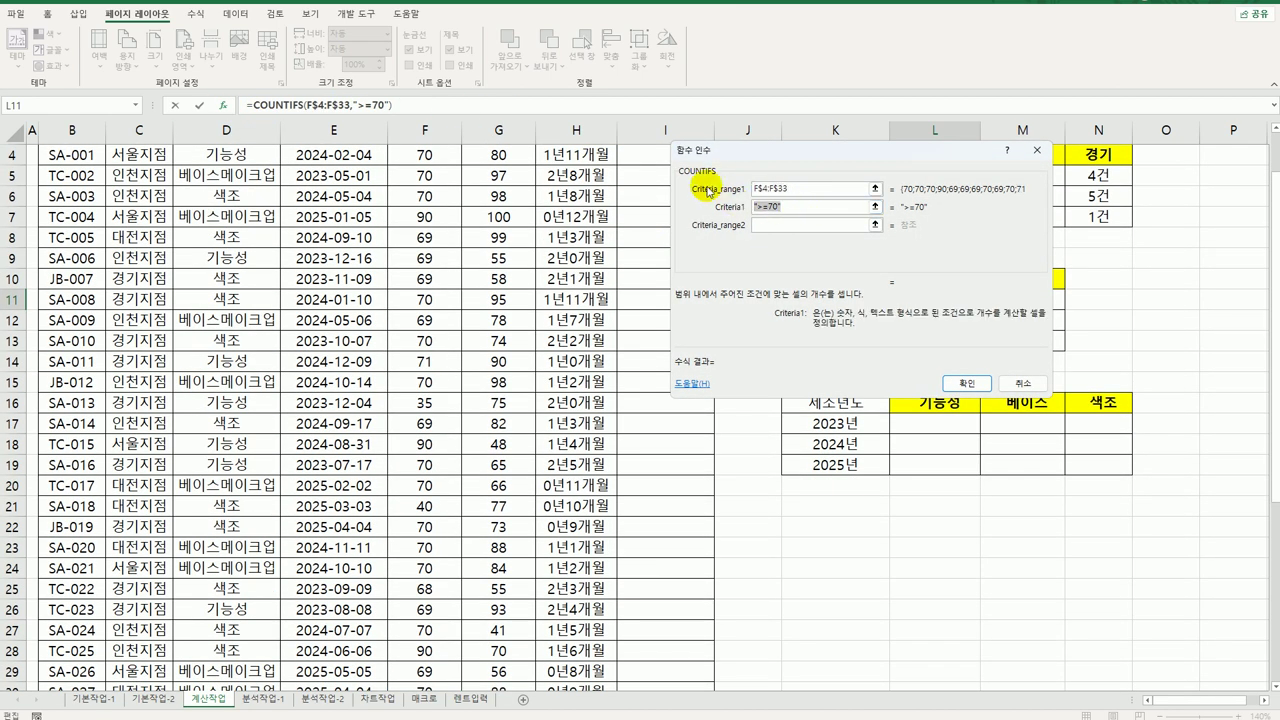
pyautogui.write('>=70')
pyautogui.click(800, 226)
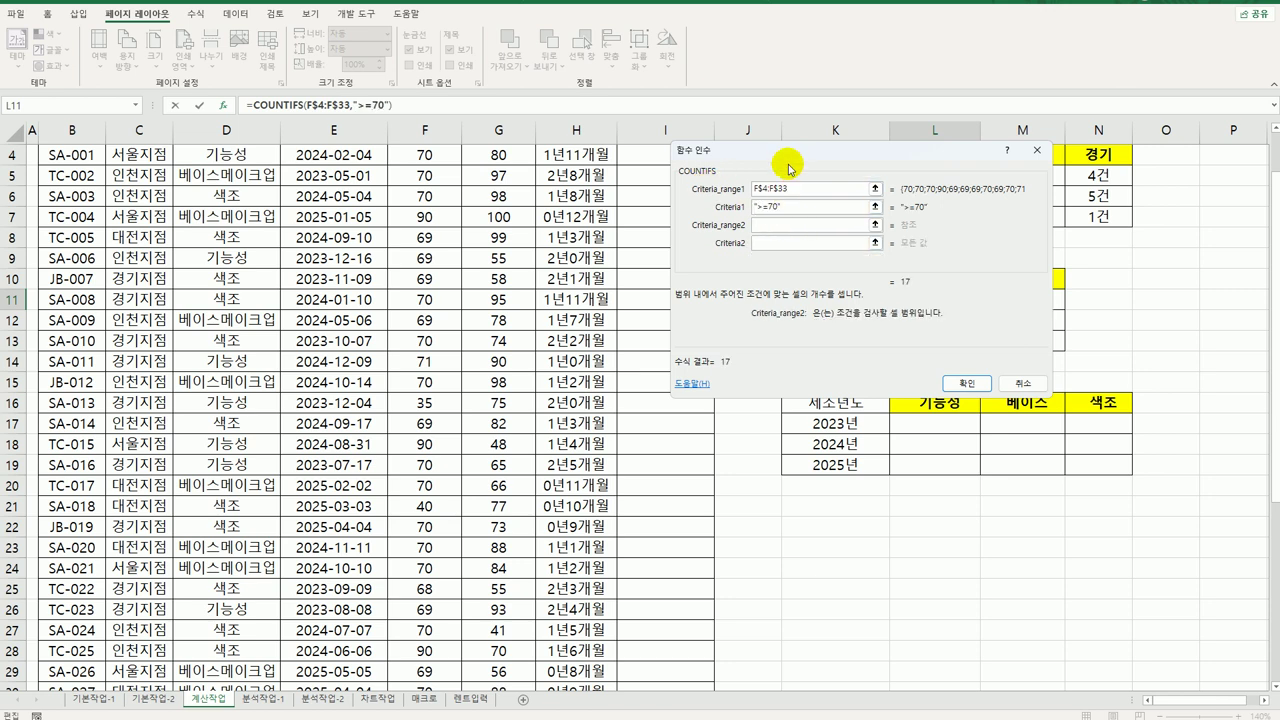
pyautogui.scroll(1, 630, 262)
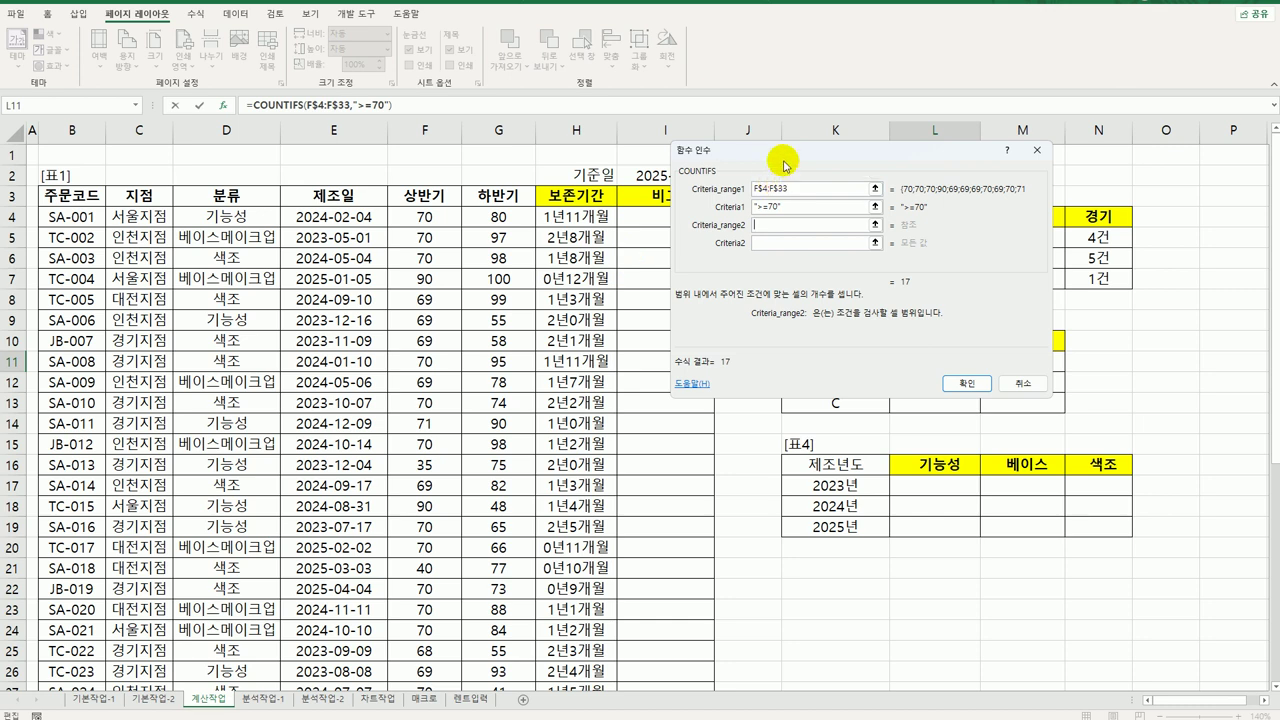
pyautogui.moveTo(776, 157); pyautogui.dragTo(757, 405)
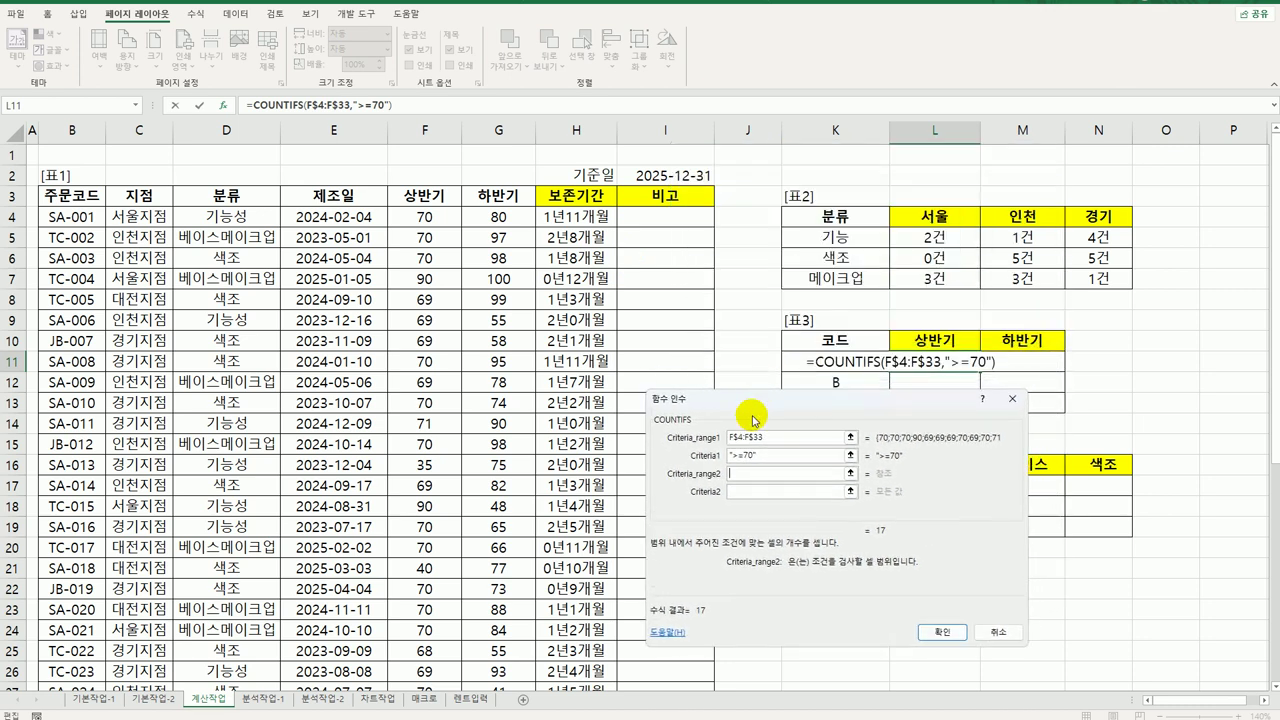
pyautogui.click(752, 480)
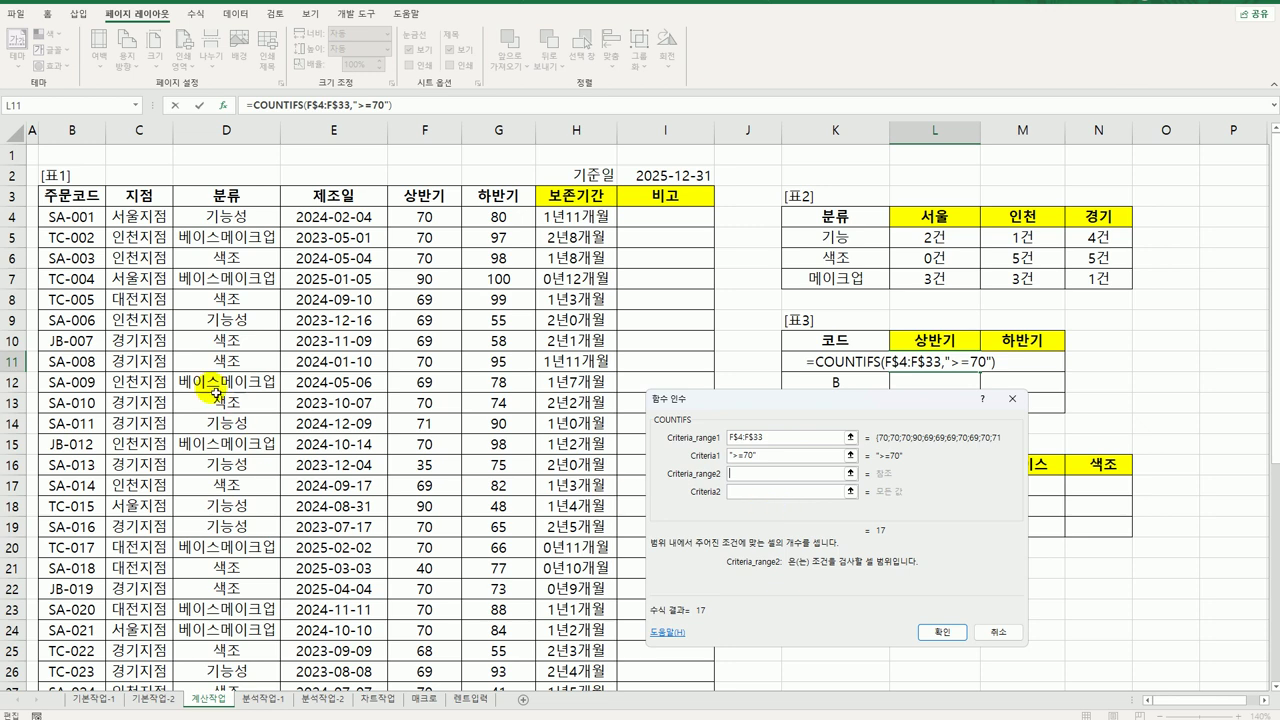
pyautogui.moveTo(85, 218); pyautogui.dragTo(82, 655)
pyautogui.scroll(3, 488, 549)
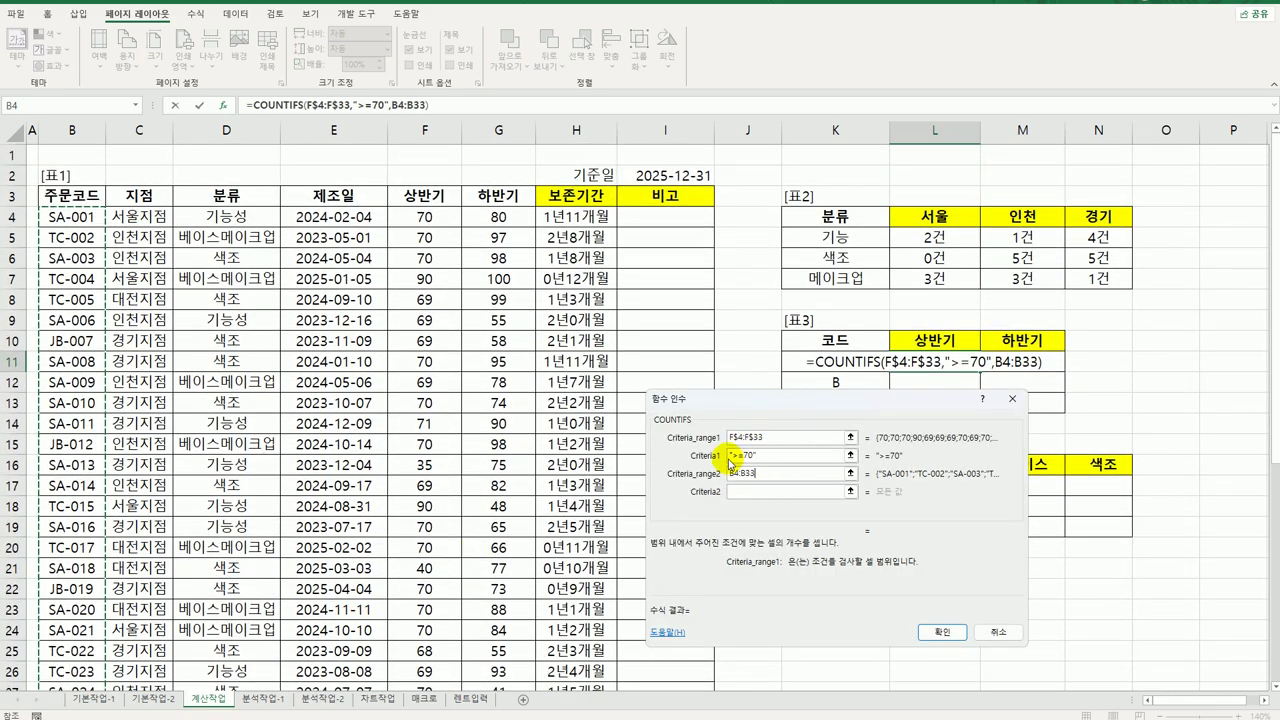
pyautogui.press('F4')
# Enter ? & K11 as the second criterion, joining the single-character wildcard to the code cell
pyautogui.click(738, 492)
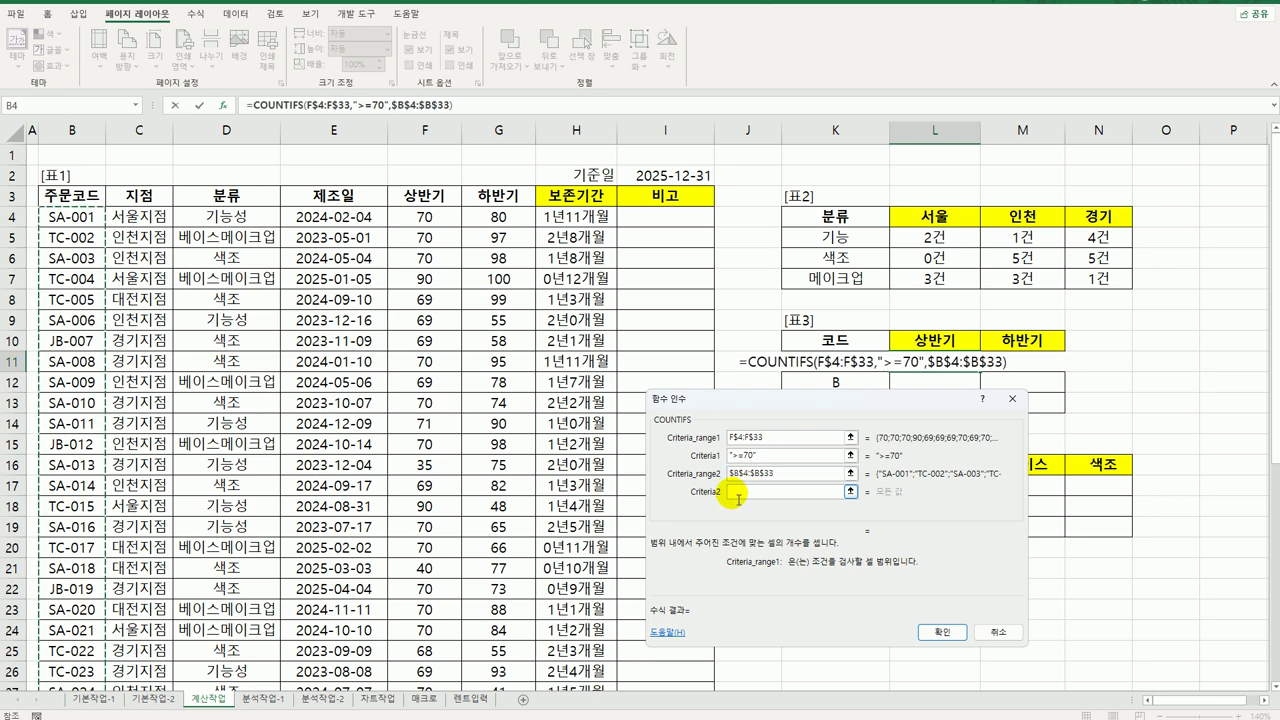
pyautogui.click(738, 494)
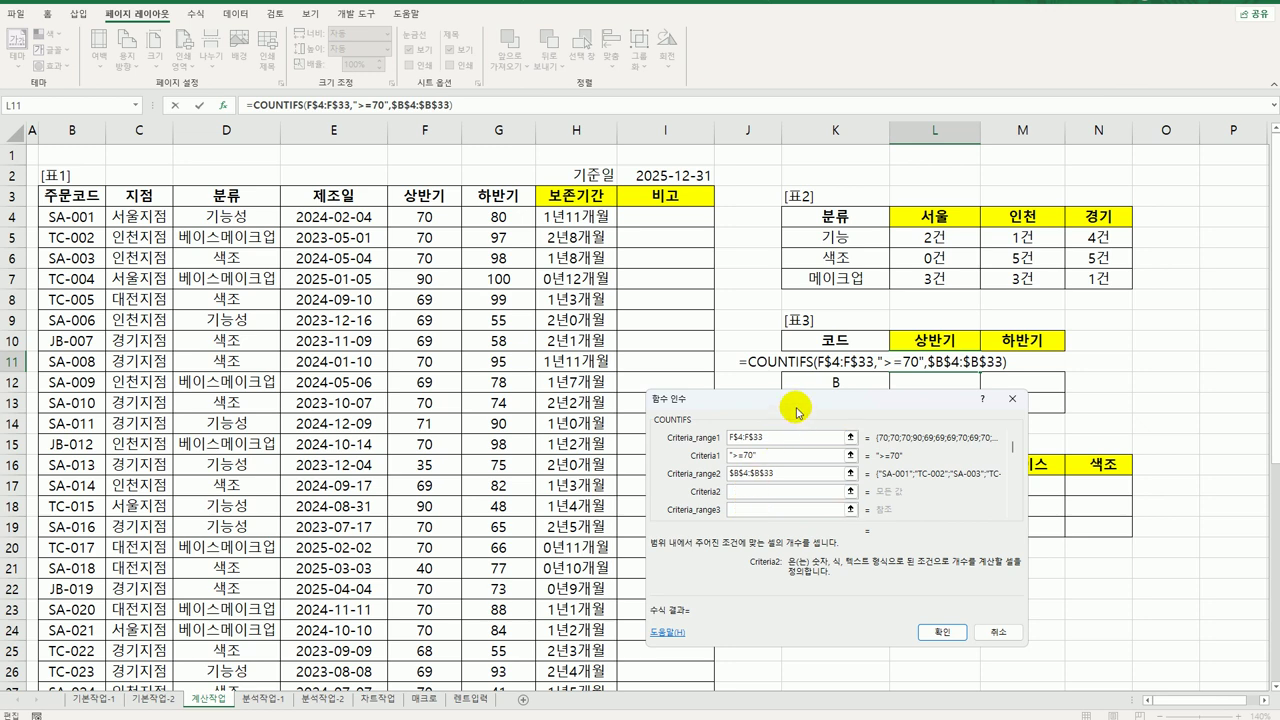
pyautogui.moveTo(799, 409); pyautogui.dragTo(442, 249)
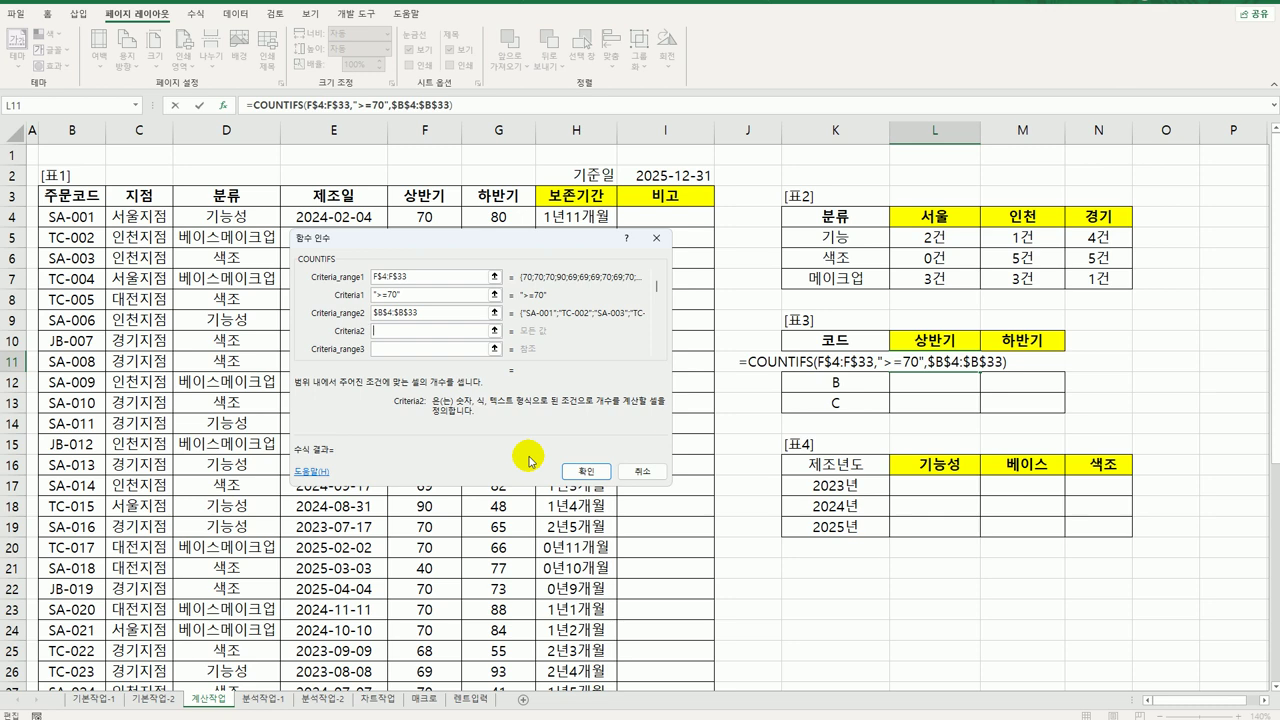
pyautogui.write('?')
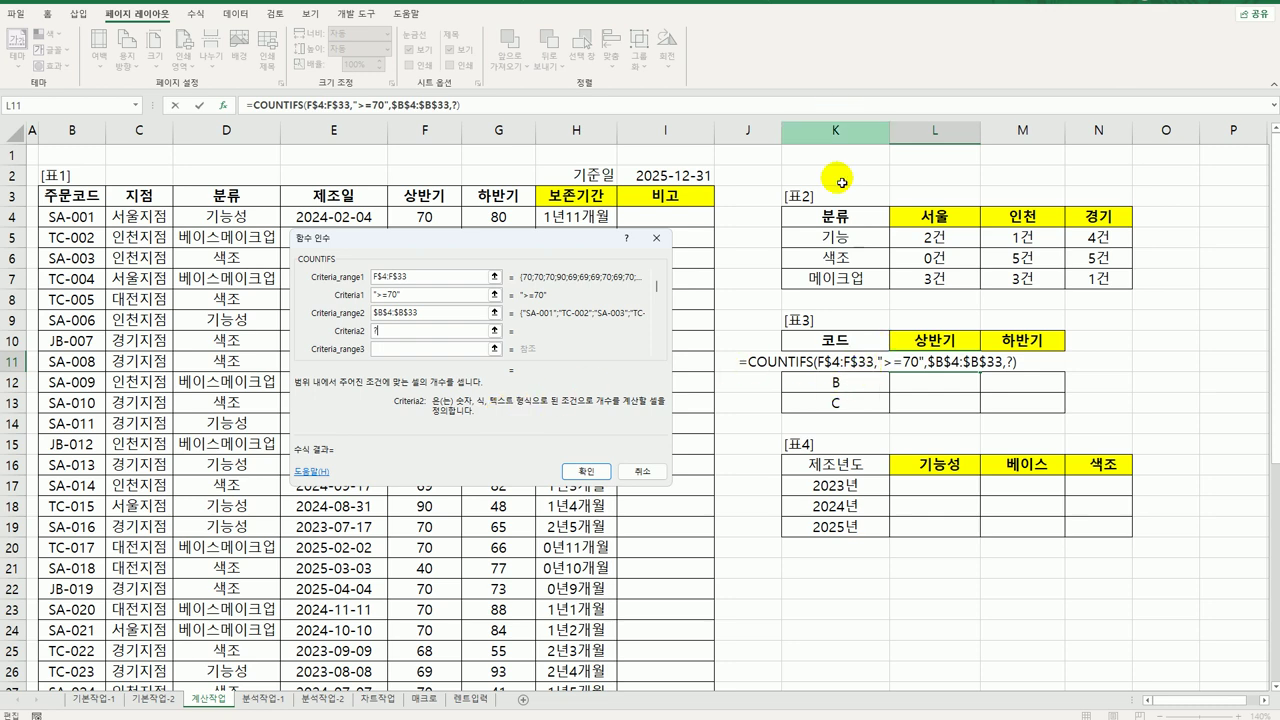
pyautogui.write('+')
pyautogui.click(855, 368)
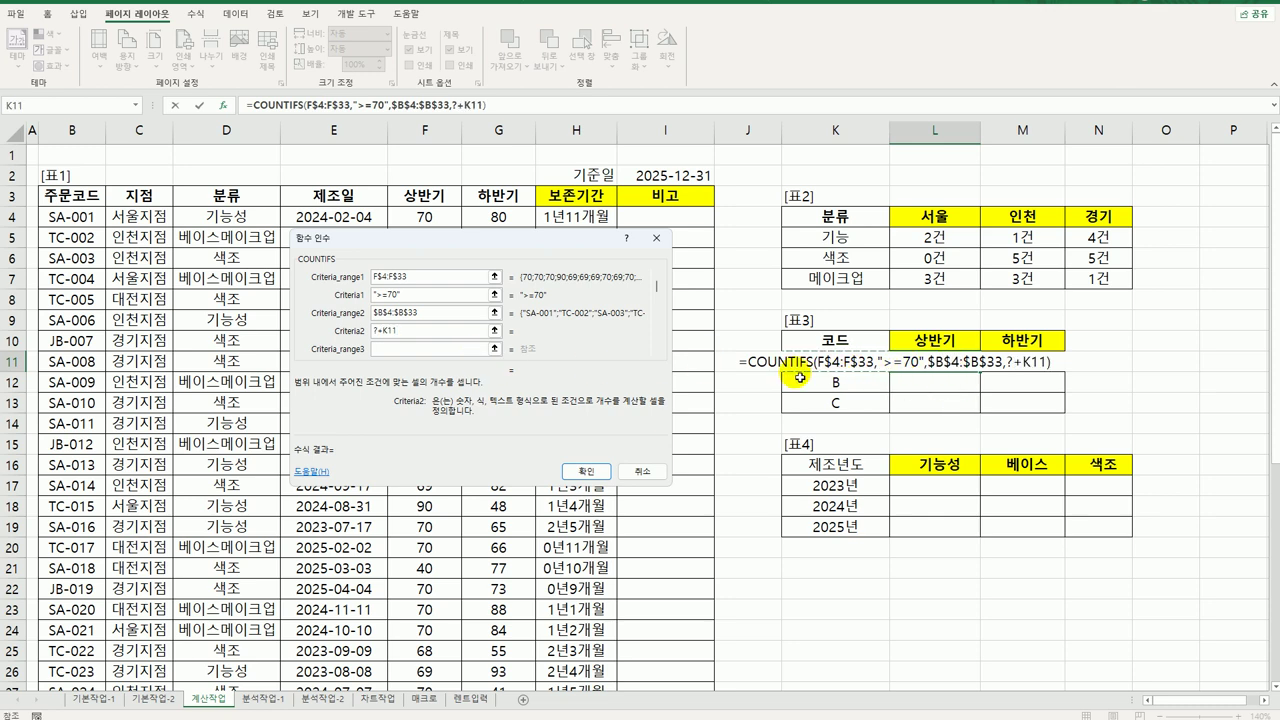
pyautogui.click(387, 333)
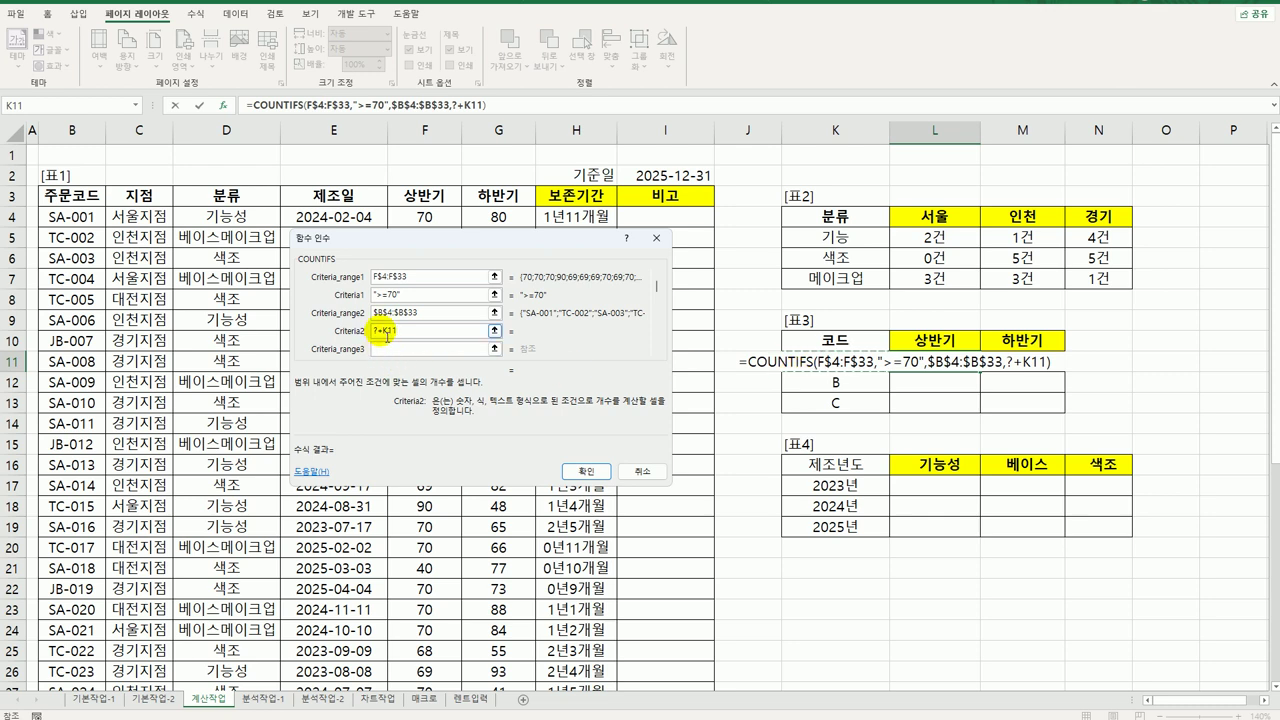
pyautogui.click(376, 331)
pyautogui.write('&')
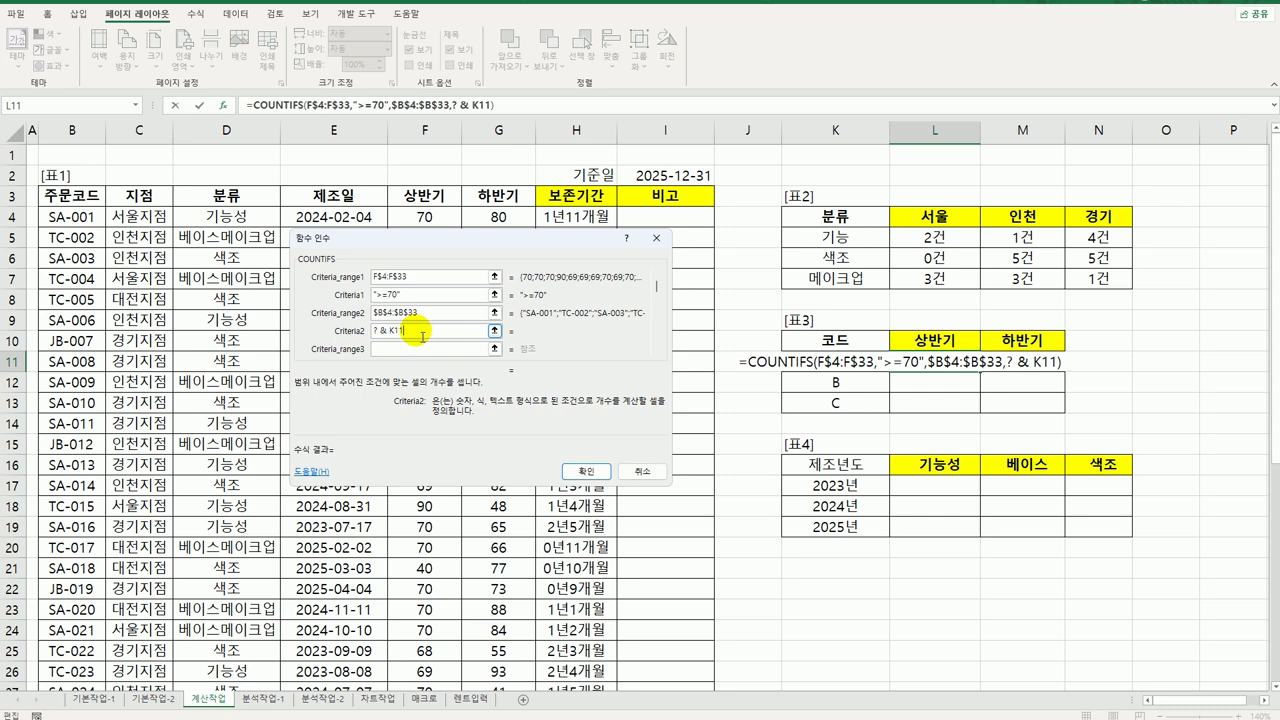
# Lock the column of the code reference as $K11 in the second criterion and append another & operator
pyautogui.press('F4')
pyautogui.press('F4')
pyautogui.press('F4')
pyautogui.write('&')
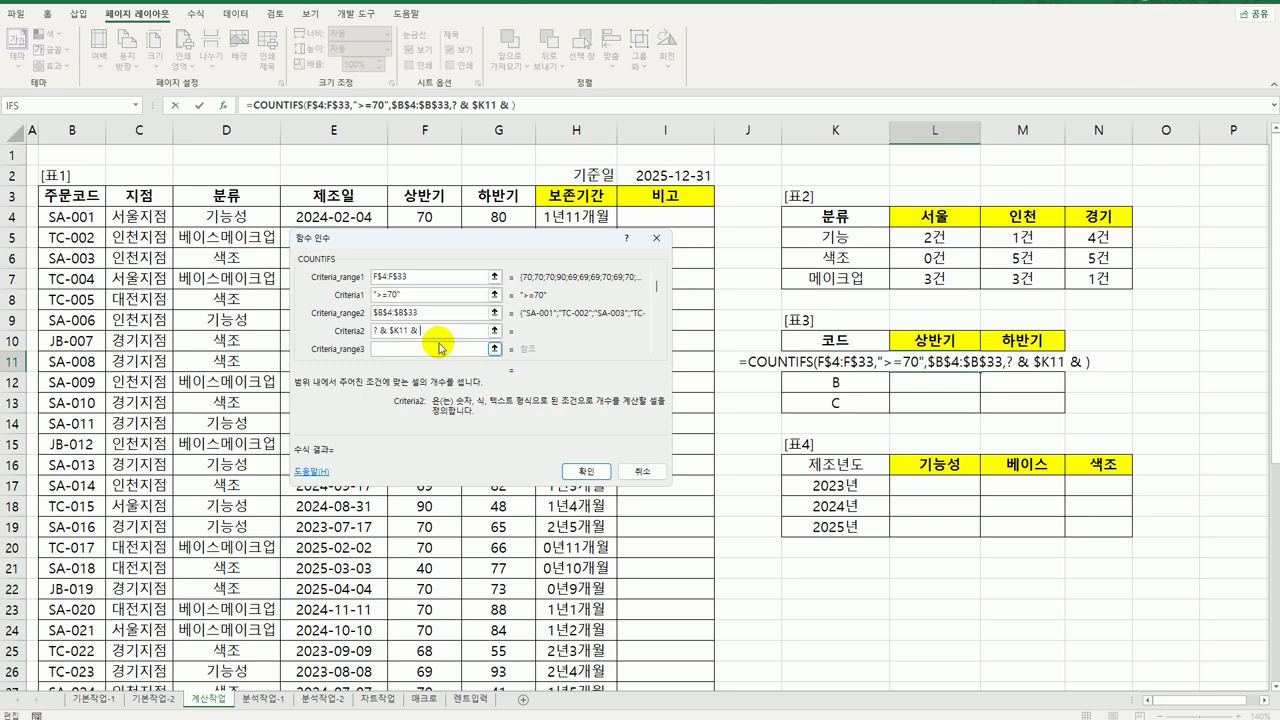
# Finish the second criterion with the * wildcard after the last & operator
pyautogui.write('?')
pyautogui.write('???')
pyautogui.hotkey('shift', 'Left')
pyautogui.hotkey('shift', 'Left')
pyautogui.hotkey('shift', 'Left')
pyautogui.hotkey('shift', 'Left')
pyautogui.write('*')
pyautogui.click(427, 351)
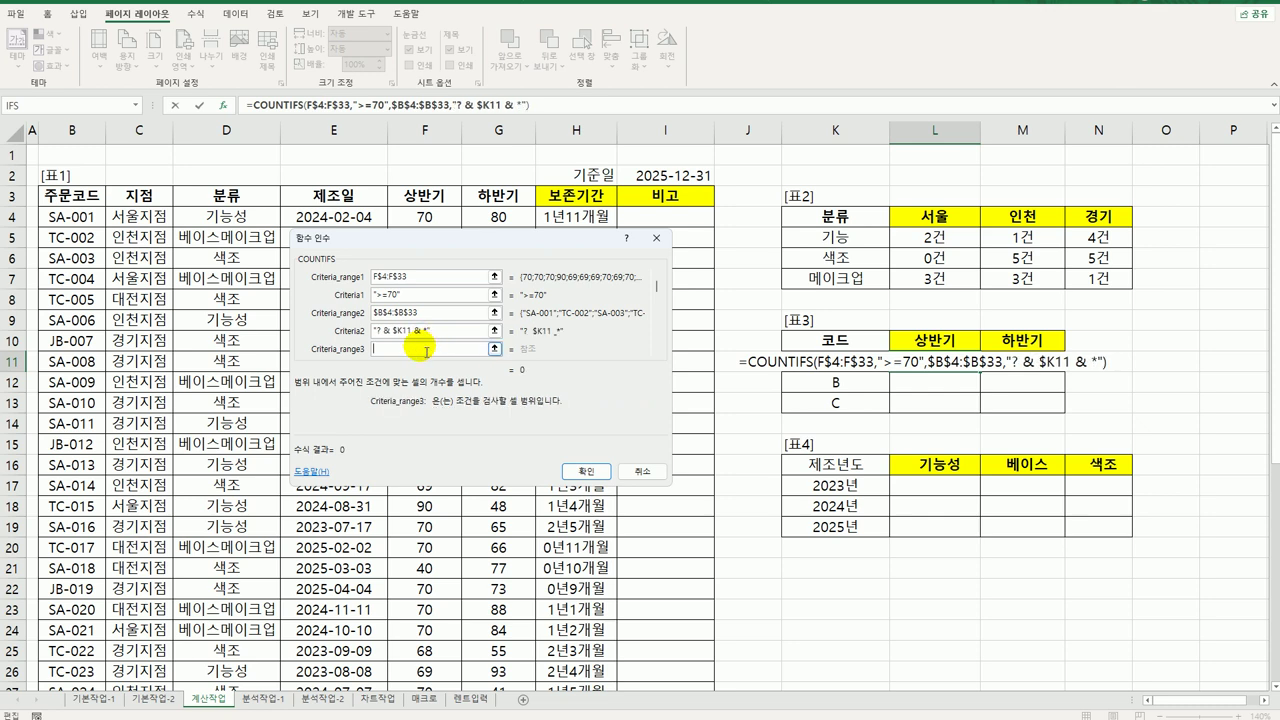
# Put the two wildcards in separate quotation marks so the second criterion reads "?" & $K11 & "*"
pyautogui.click(442, 336)
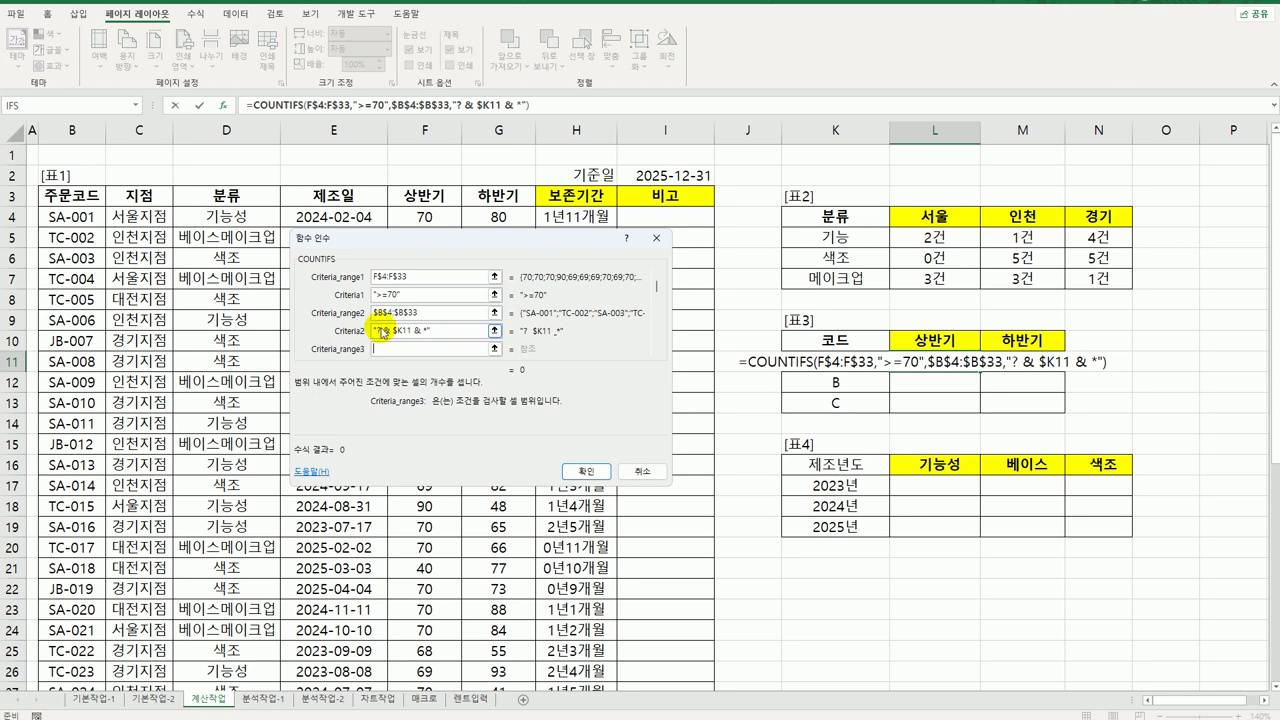
pyautogui.click(383, 332)
pyautogui.write('"')
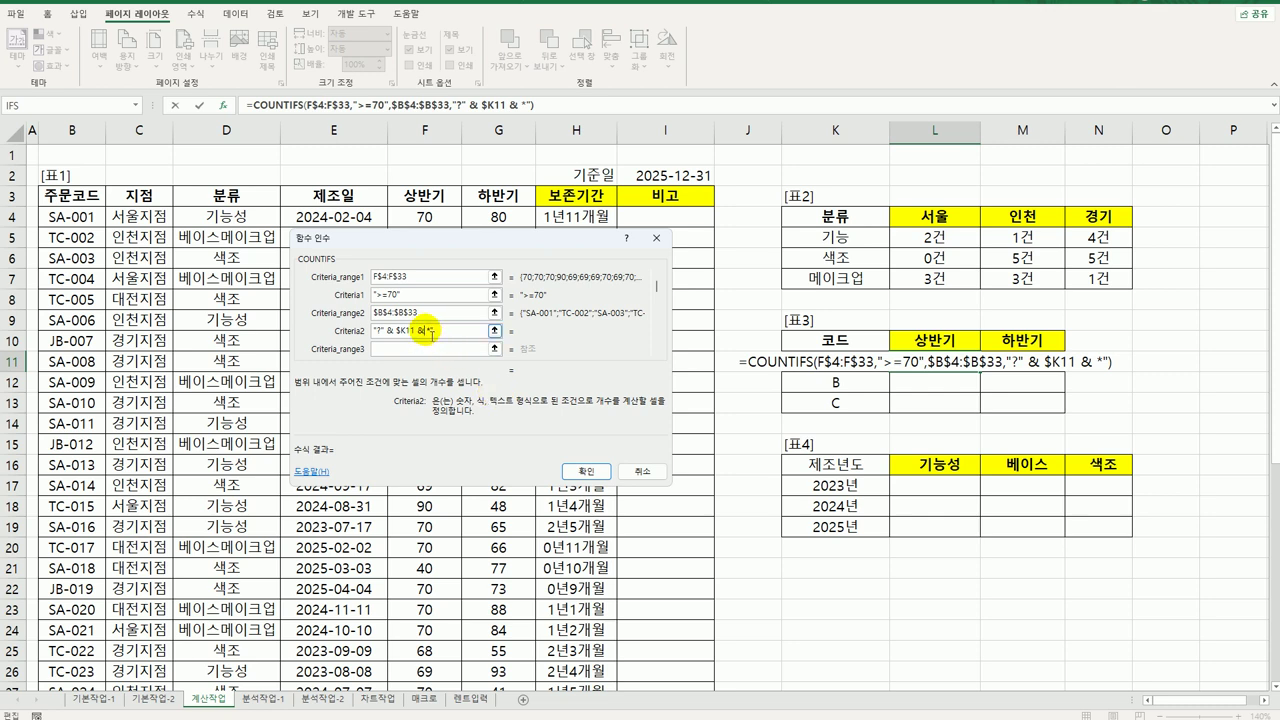
pyautogui.click(427, 331)
pyautogui.write('"')
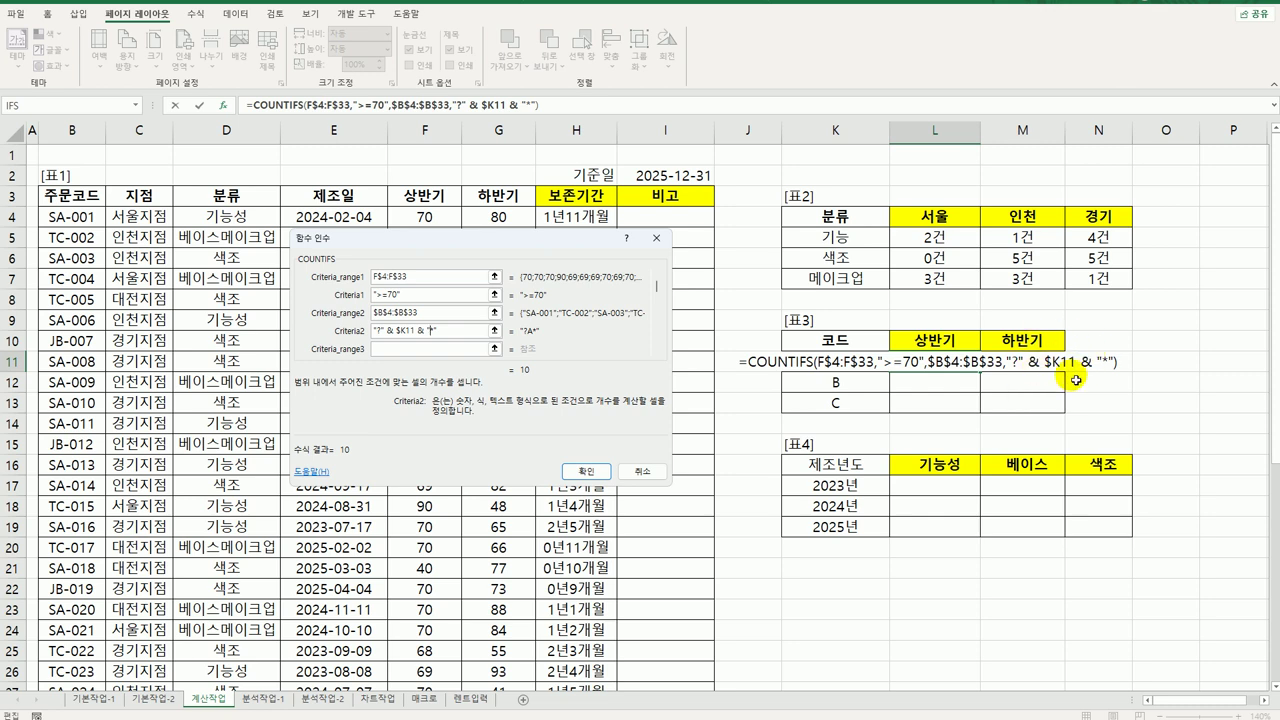
# Confirm the COUNTIFS arguments and fill the L11 formula through L11:M13 in 표3
pyautogui.click(594, 473)
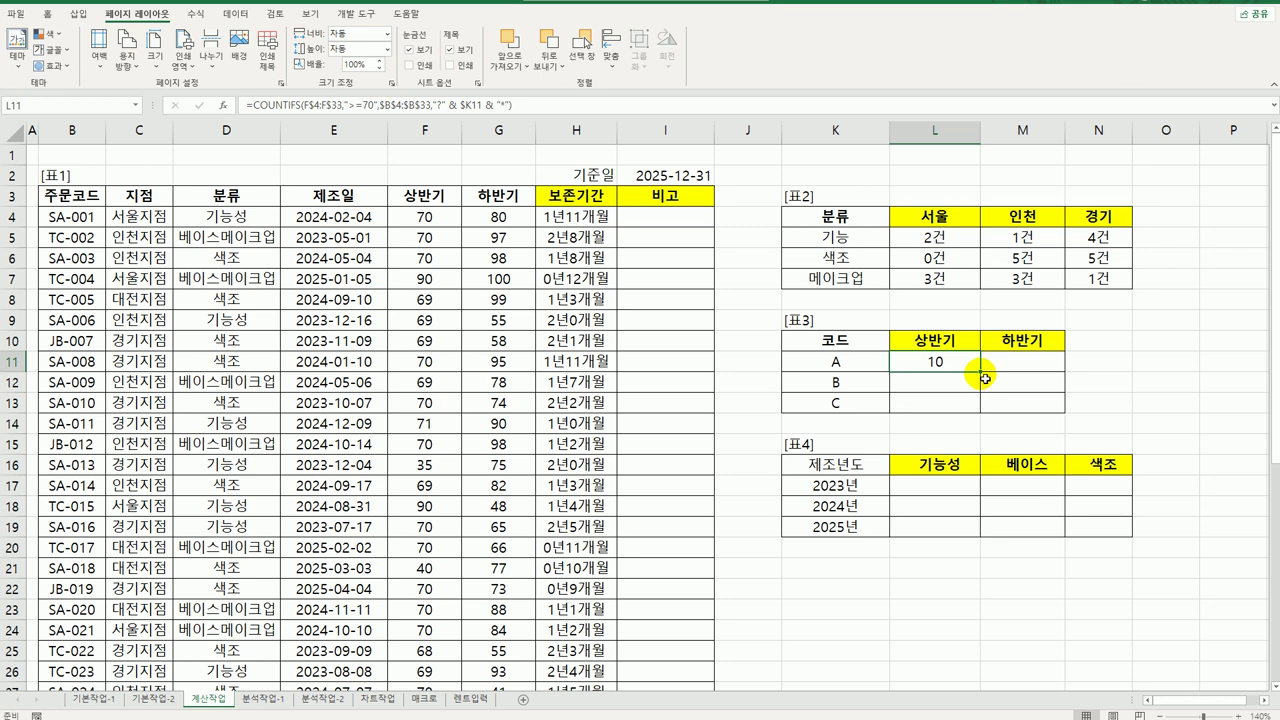
pyautogui.moveTo(984, 378); pyautogui.dragTo(1045, 420)
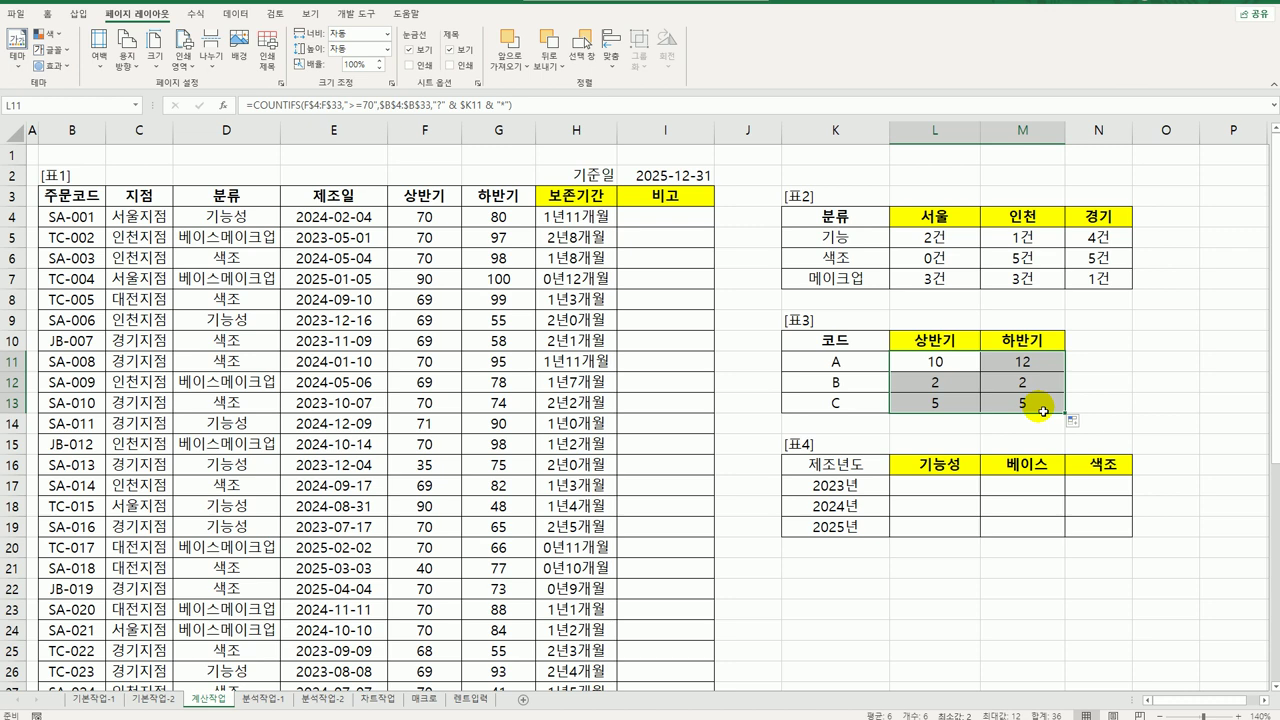
pyautogui.click(935, 376)
pyautogui.press('Down')
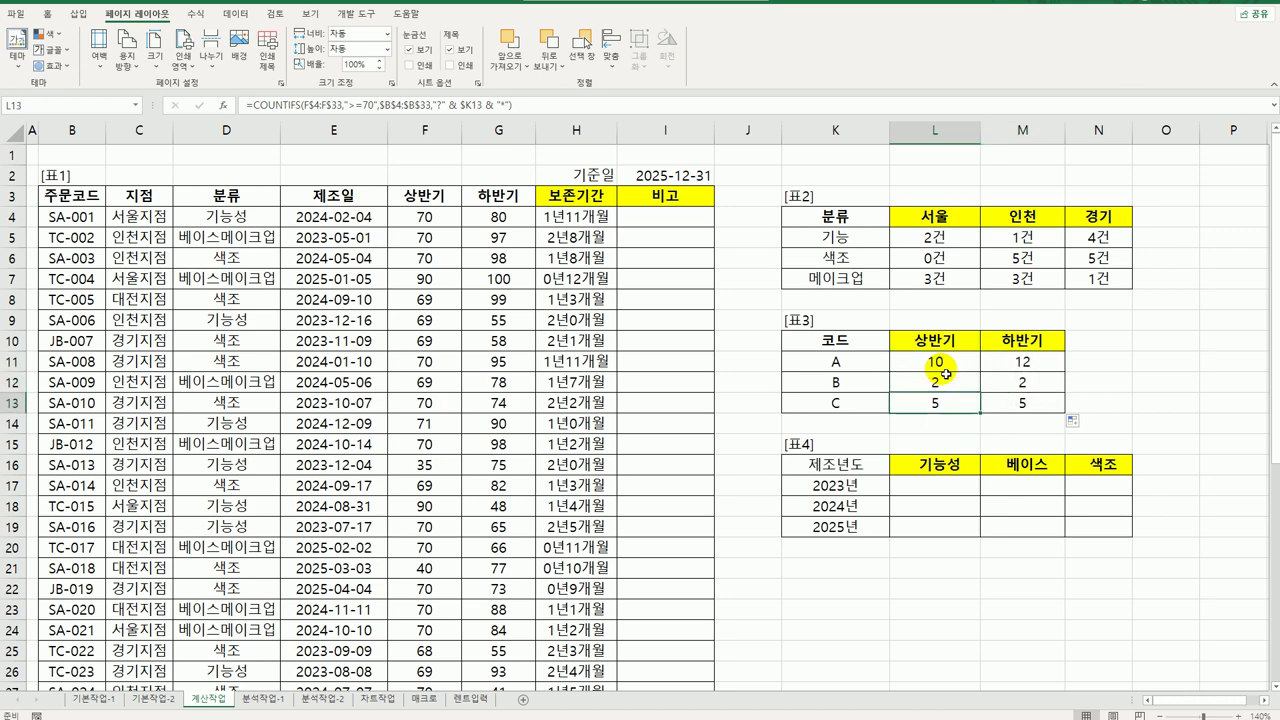
# Review the second criterion "?" & $K11 & "*" and its $K11 reference in the COUNTIFS formula of L11
pyautogui.doubleClick(940, 364)
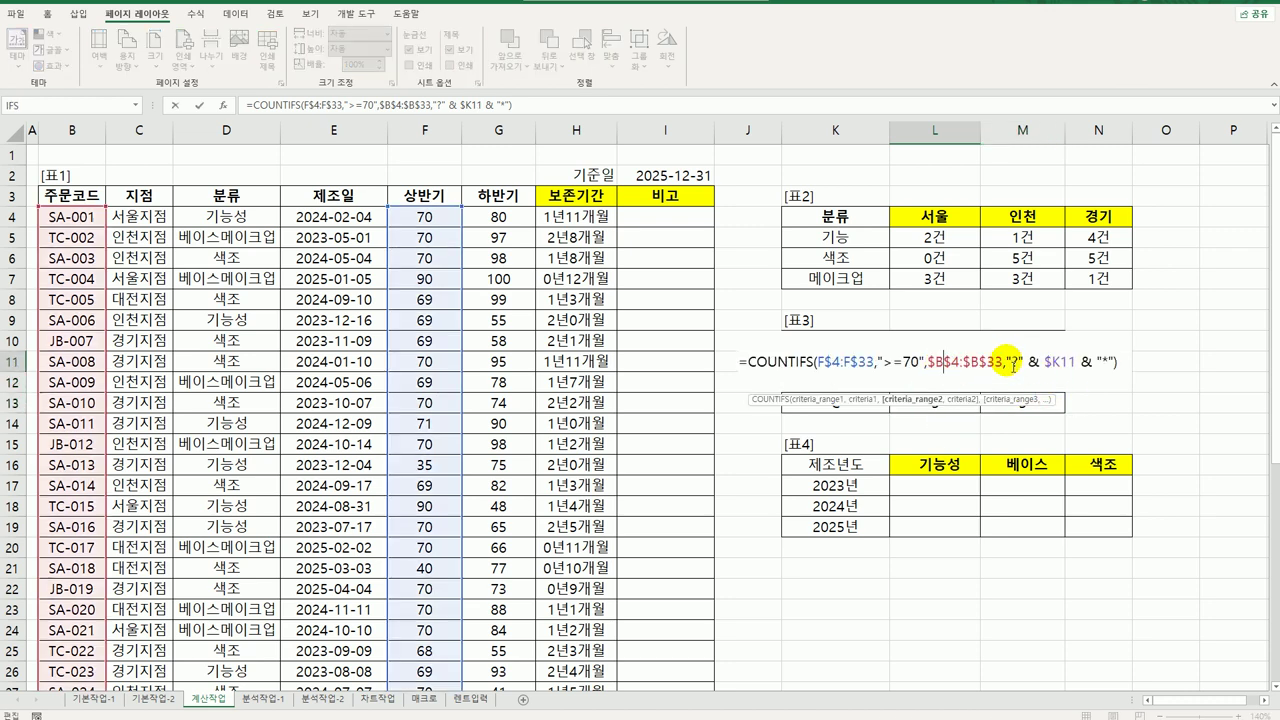
pyautogui.moveTo(1005, 362); pyautogui.dragTo(1120, 368)
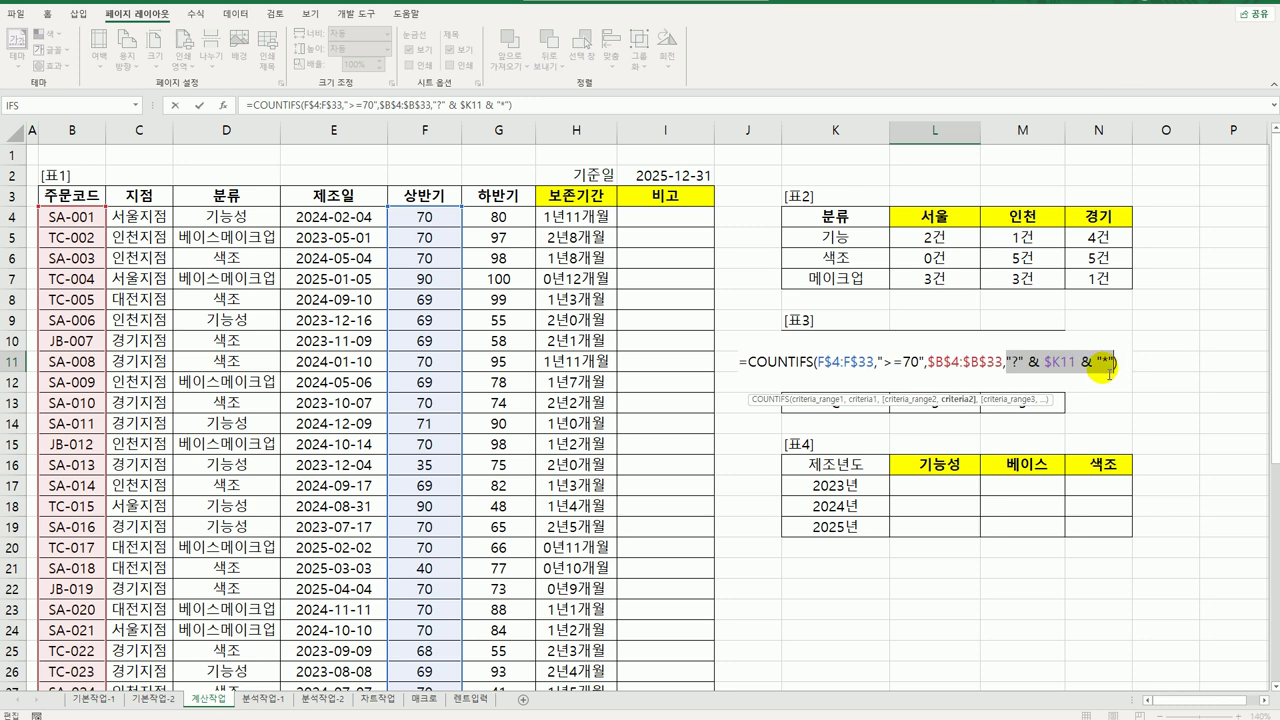
pyautogui.doubleClick(1053, 370)
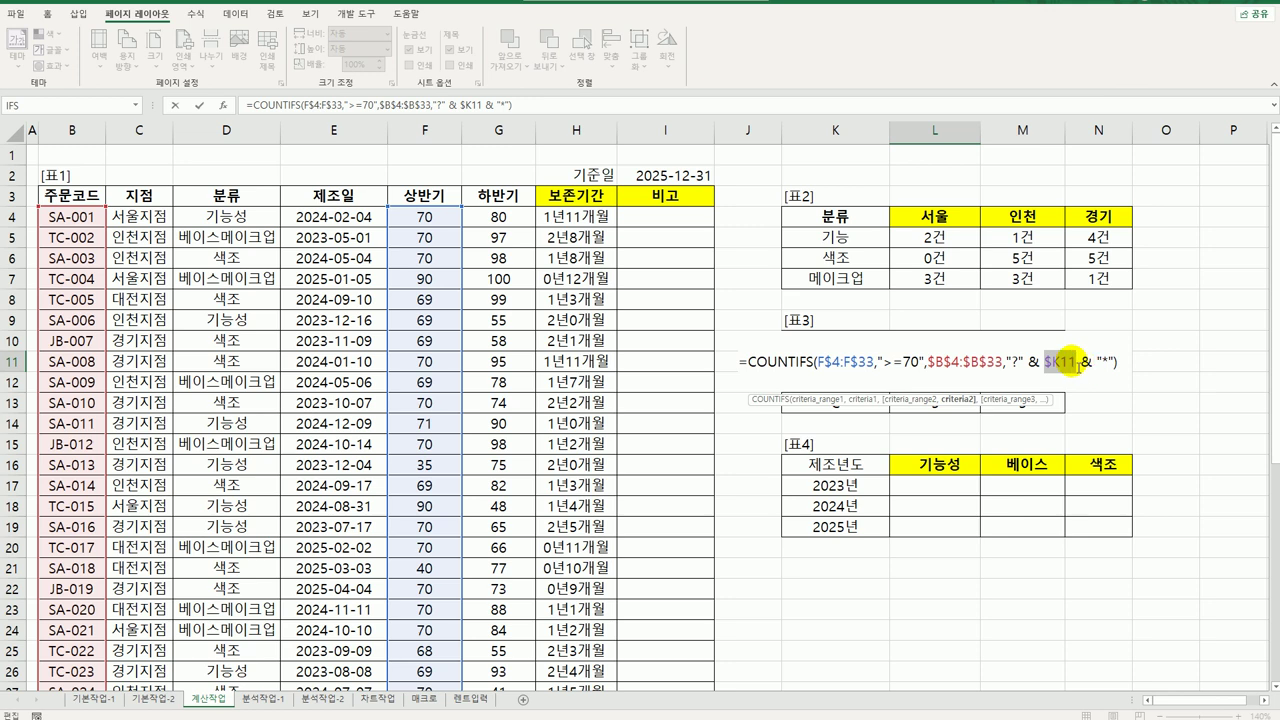
pyautogui.hotkey('ctrl', 'Return')
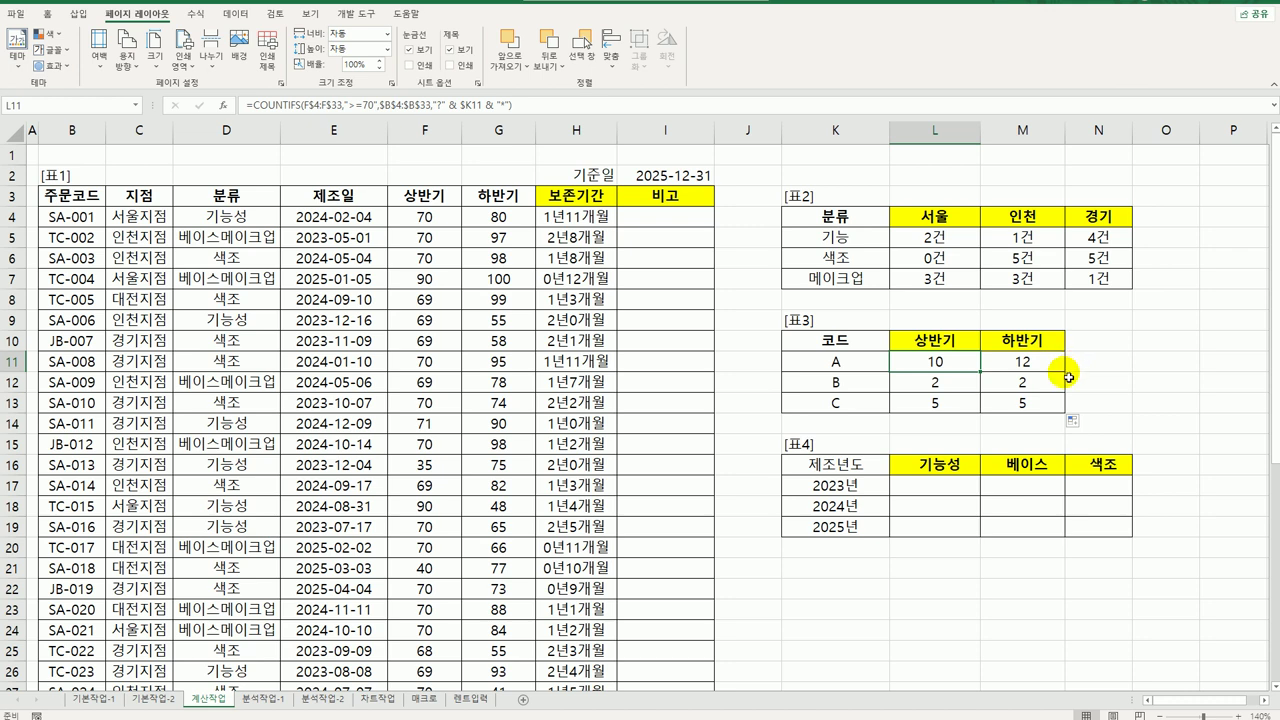
# Start the 표4 formula in L17 with AVERAGE and a nested IF whose test multiplies two empty bracketed conditions, =AVERAGE(if(()*(),
pyautogui.click(928, 493)
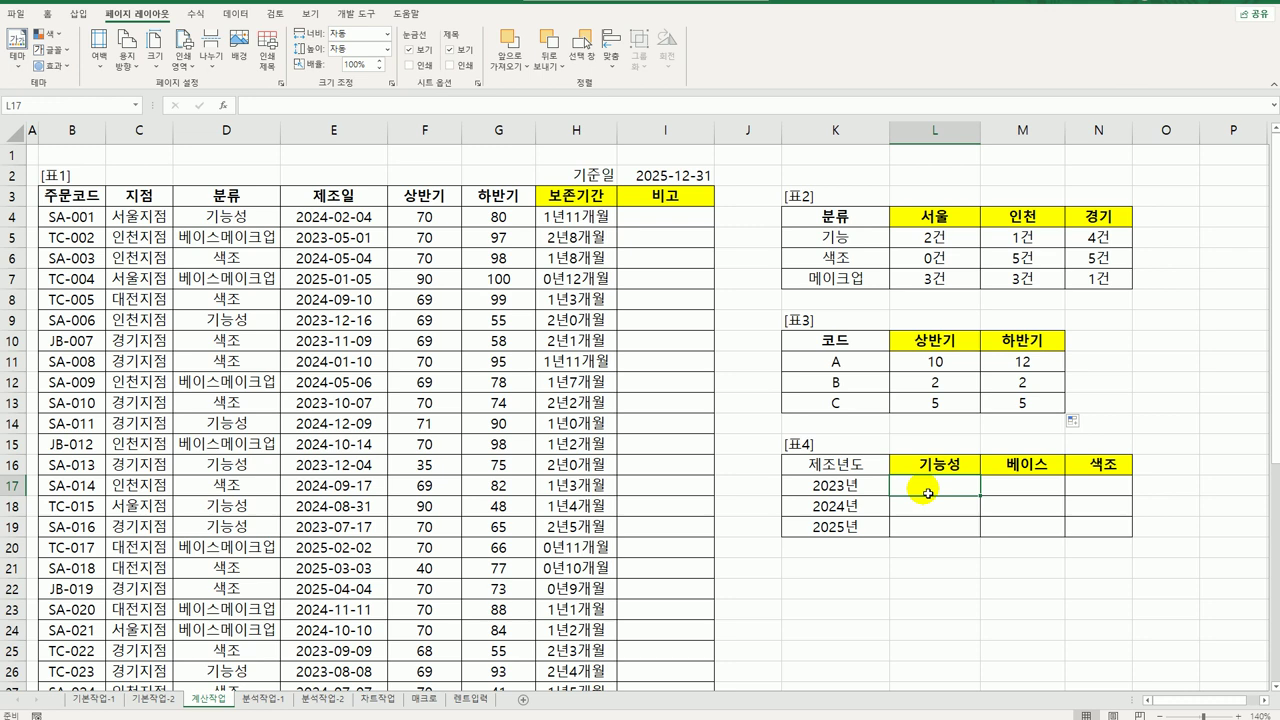
pyautogui.moveTo(928, 493); pyautogui.dragTo(1098, 538)
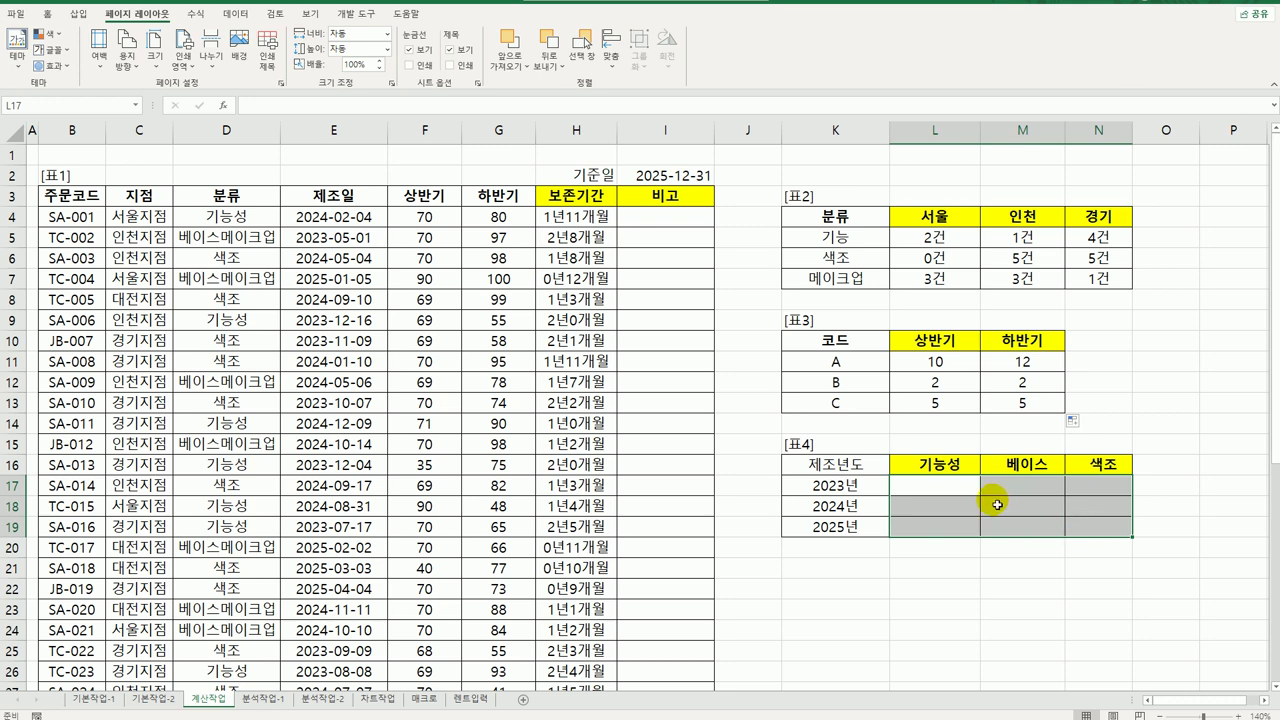
pyautogui.click(942, 488)
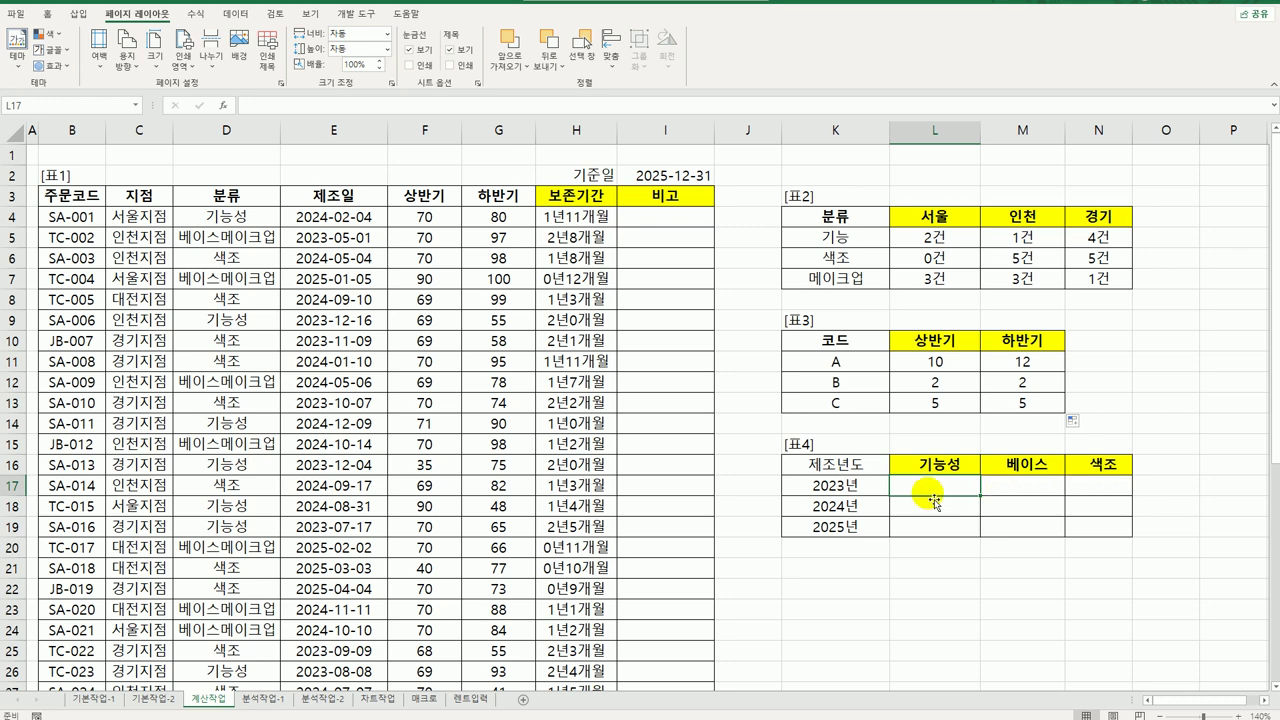
pyautogui.write('=av')
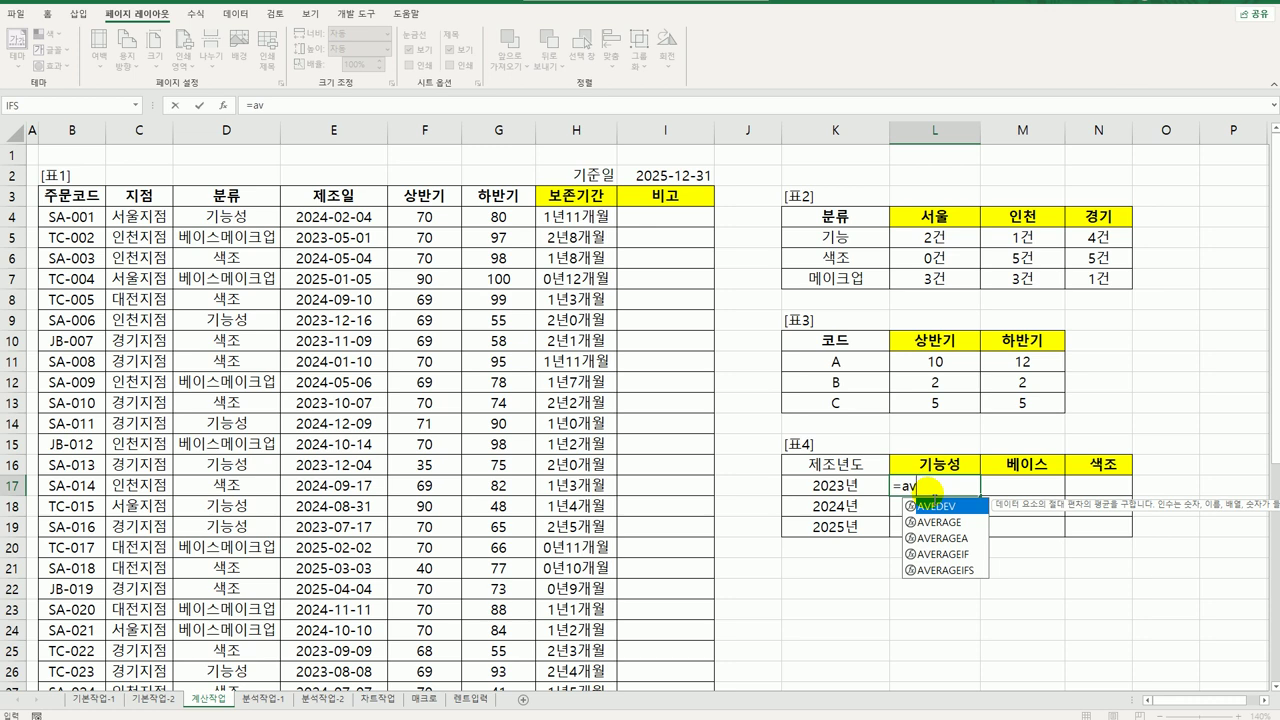
pyautogui.press('Down')
pyautogui.press('Tab')
pyautogui.write('if(')
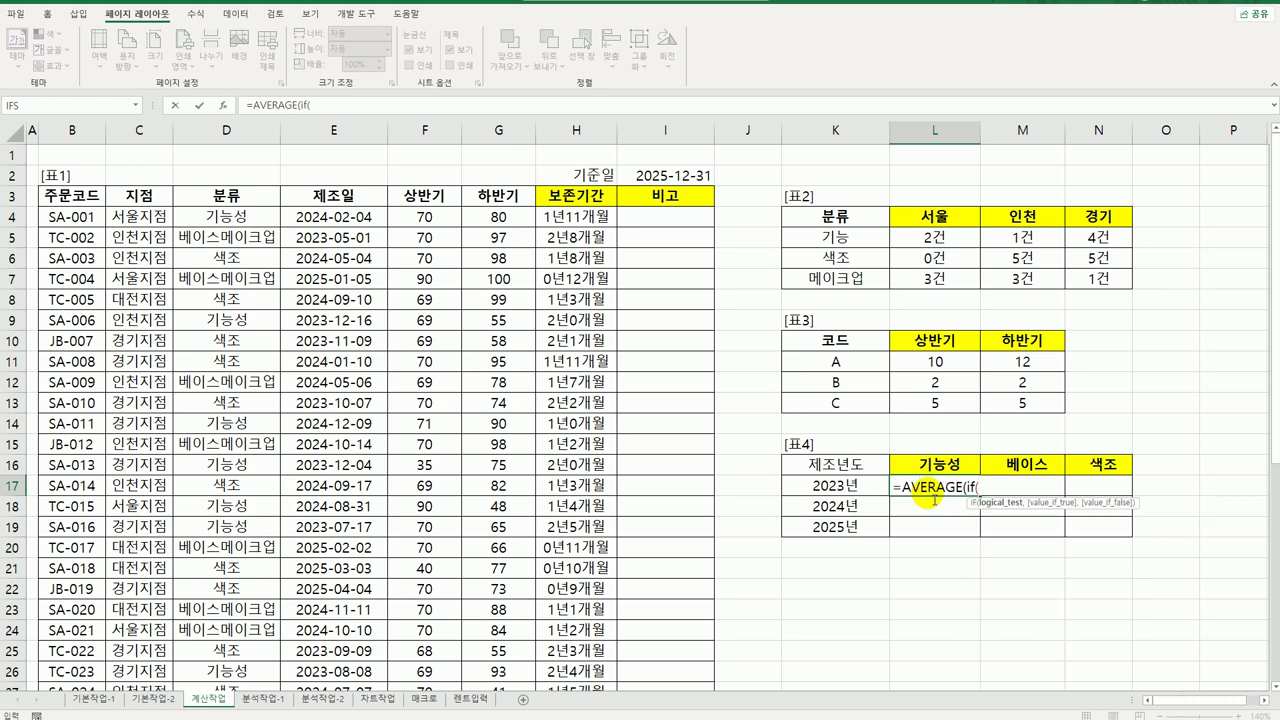
pyautogui.write('(')
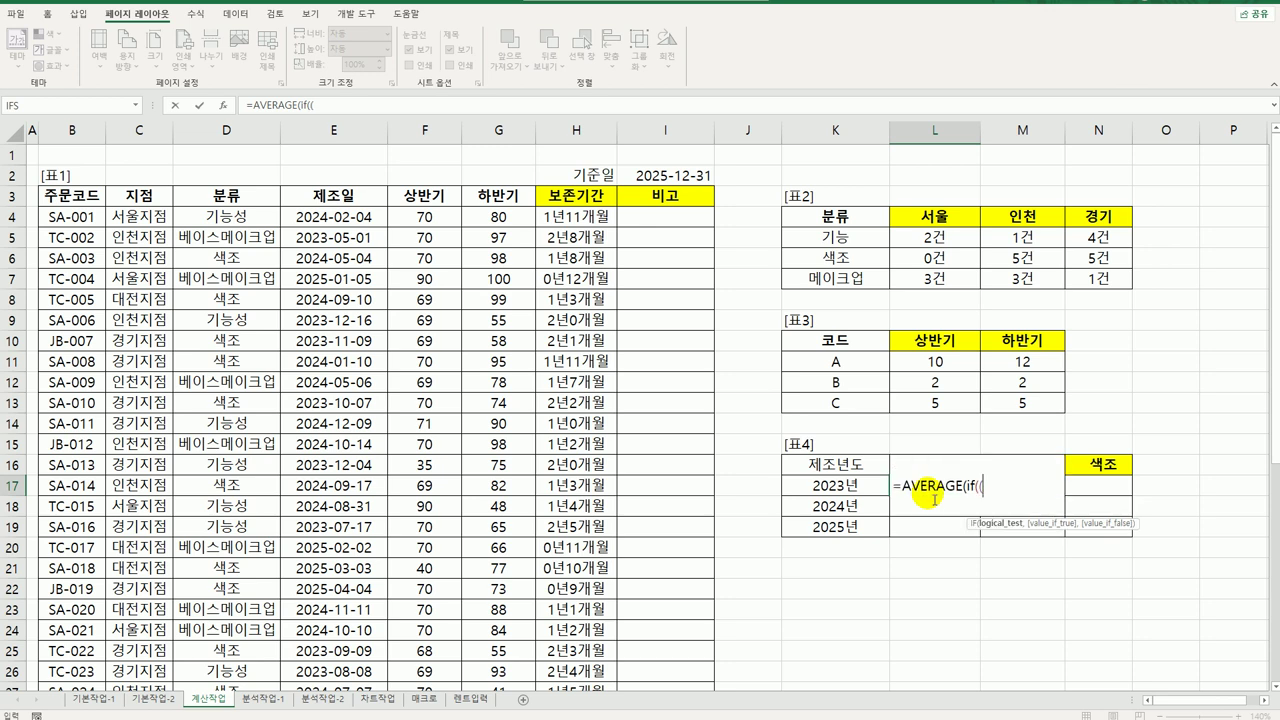
pyautogui.write(')*(),')
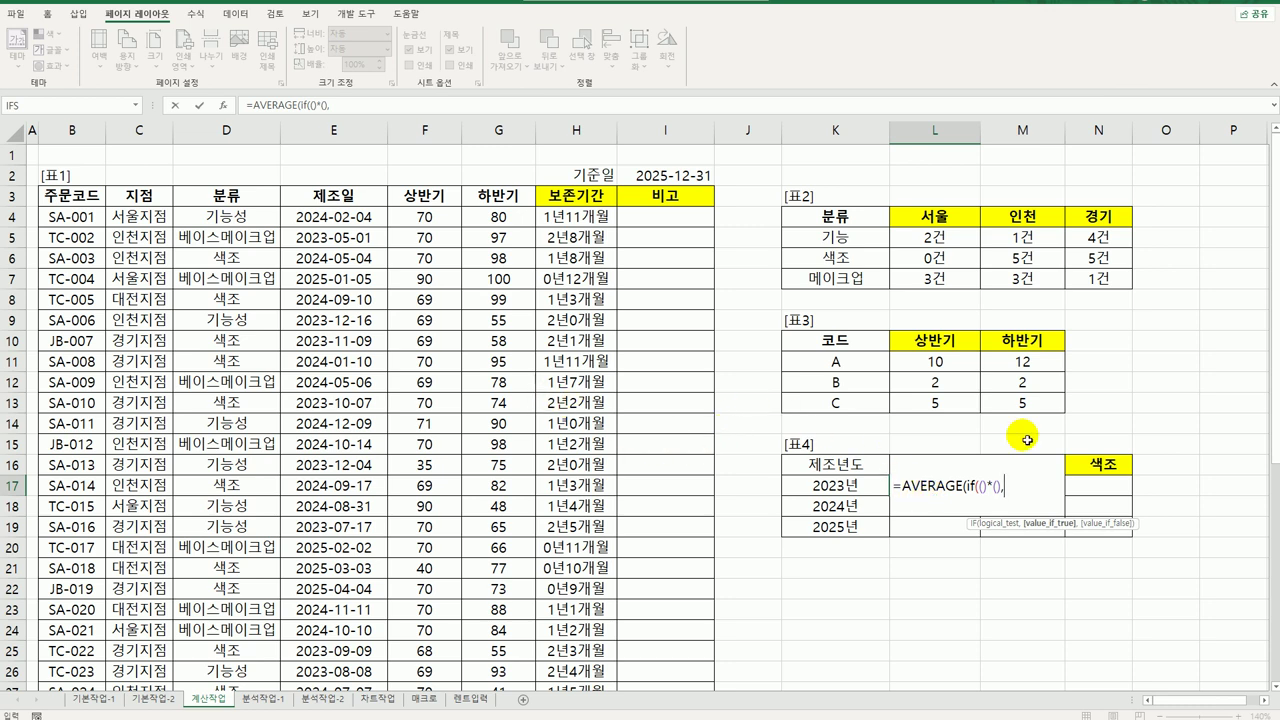
# Use the 상반기 values $F$4:$F$33 as absolute references for the IF's true value and close both functions
pyautogui.moveTo(425, 216); pyautogui.dragTo(441, 634)
pyautogui.scroll(1, 672, 527)
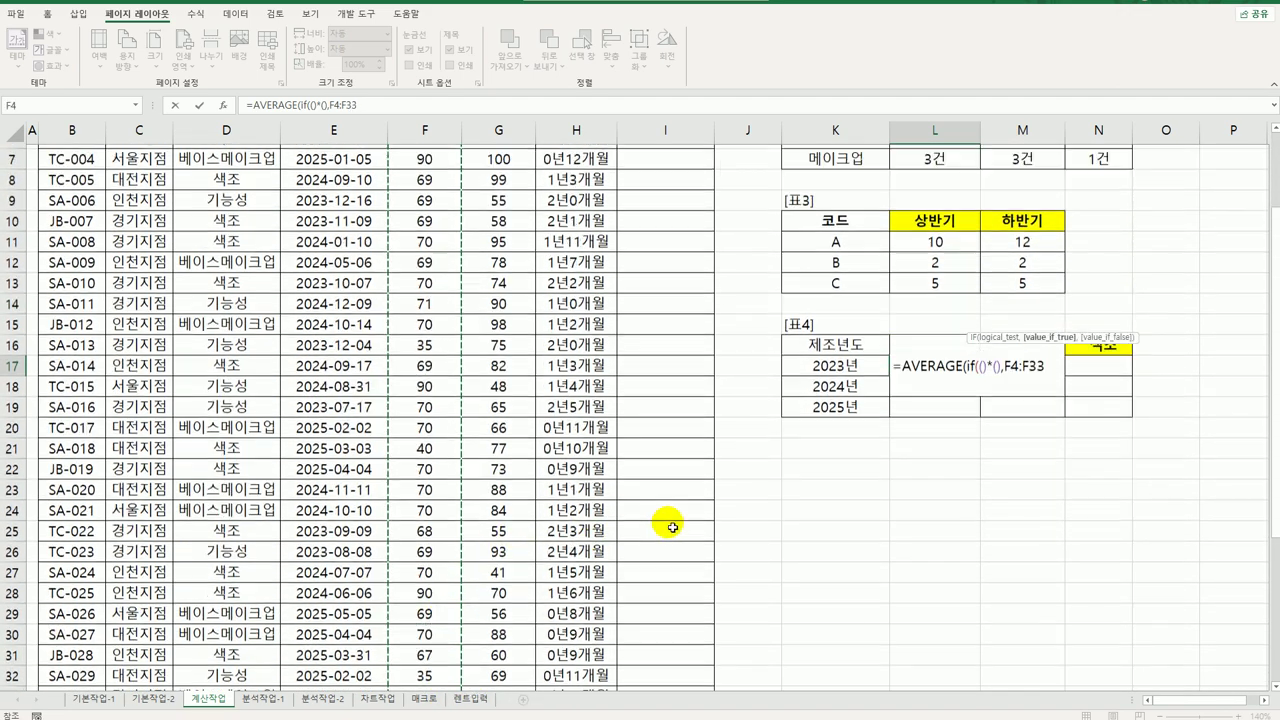
pyautogui.scroll(2, 672, 527)
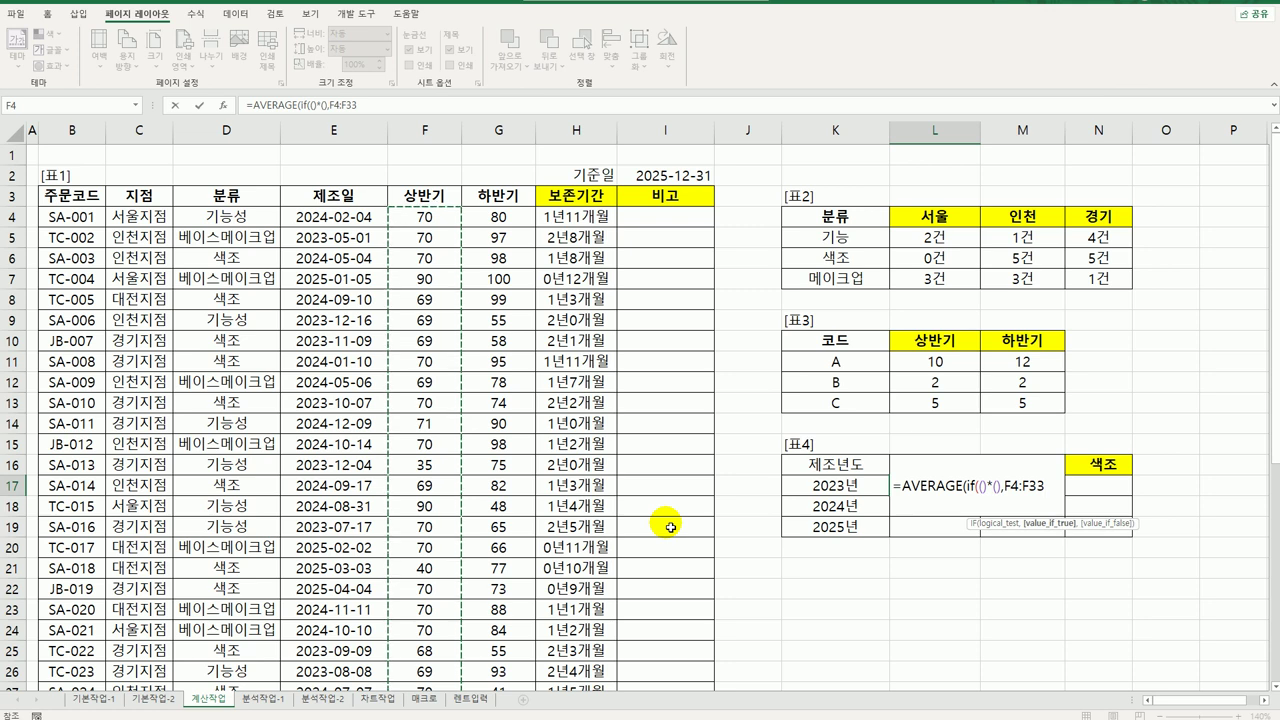
pyautogui.press('F4')
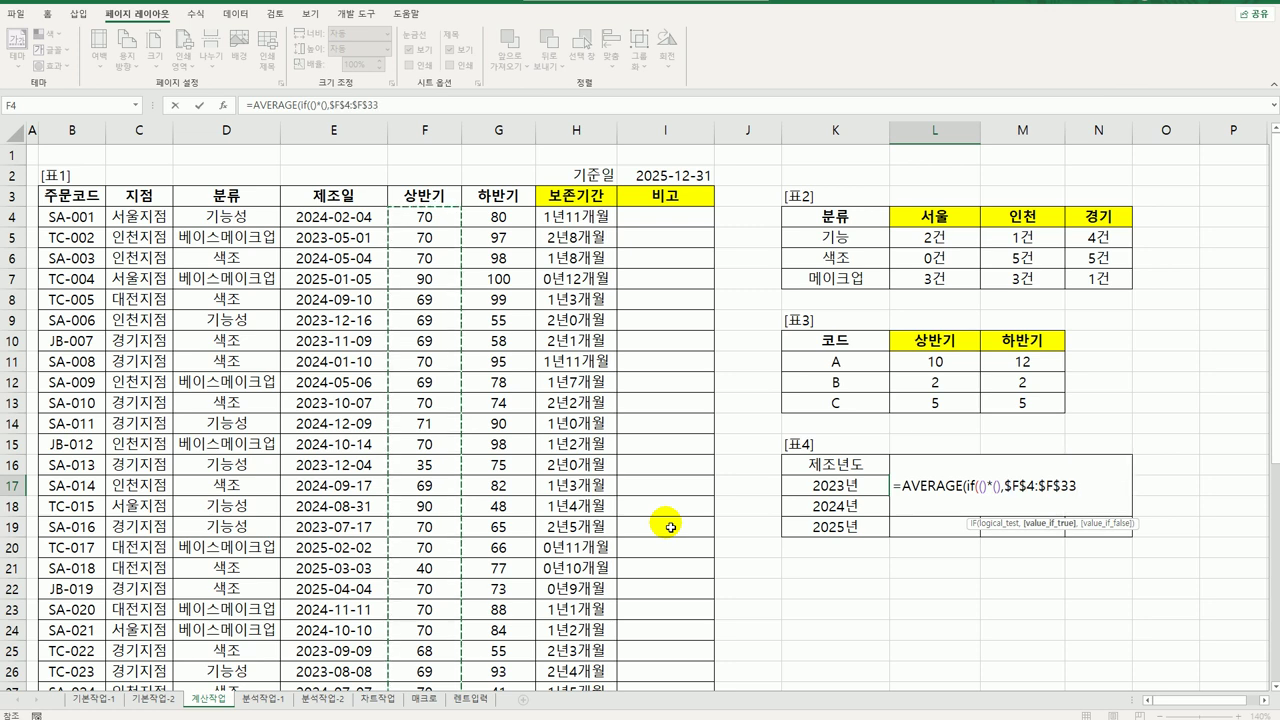
pyautogui.write(')')
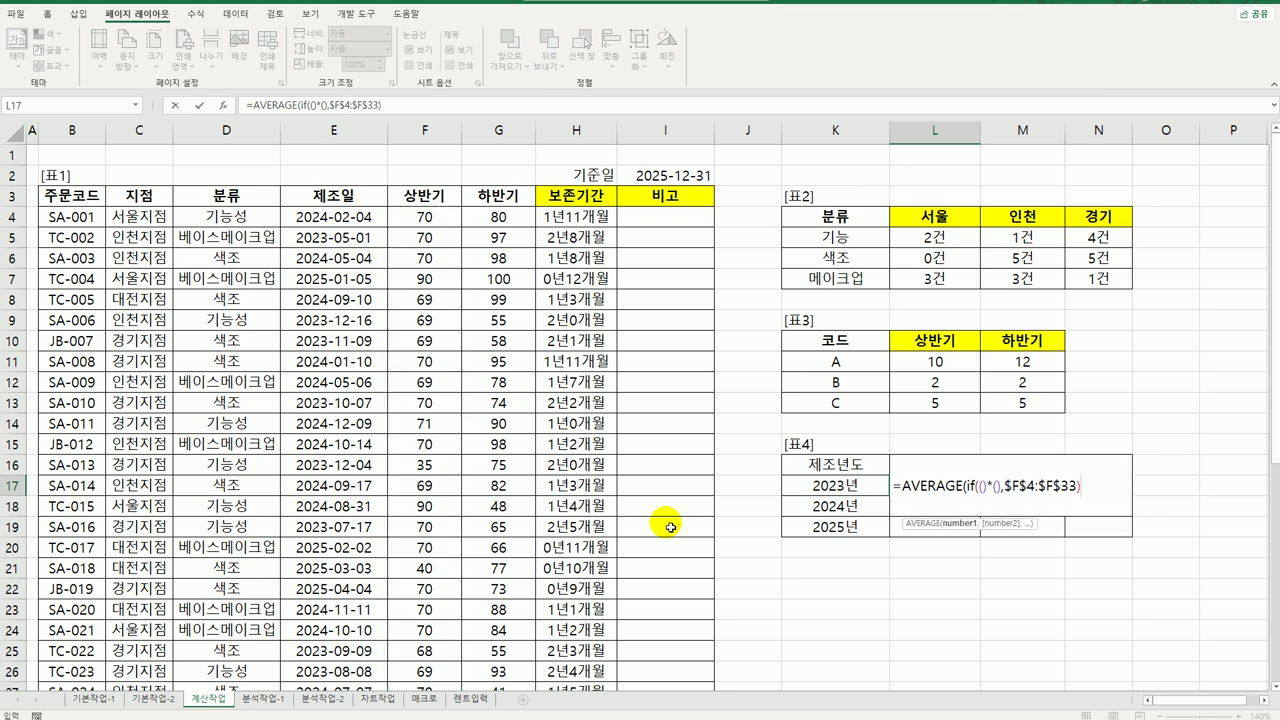
pyautogui.write(')')
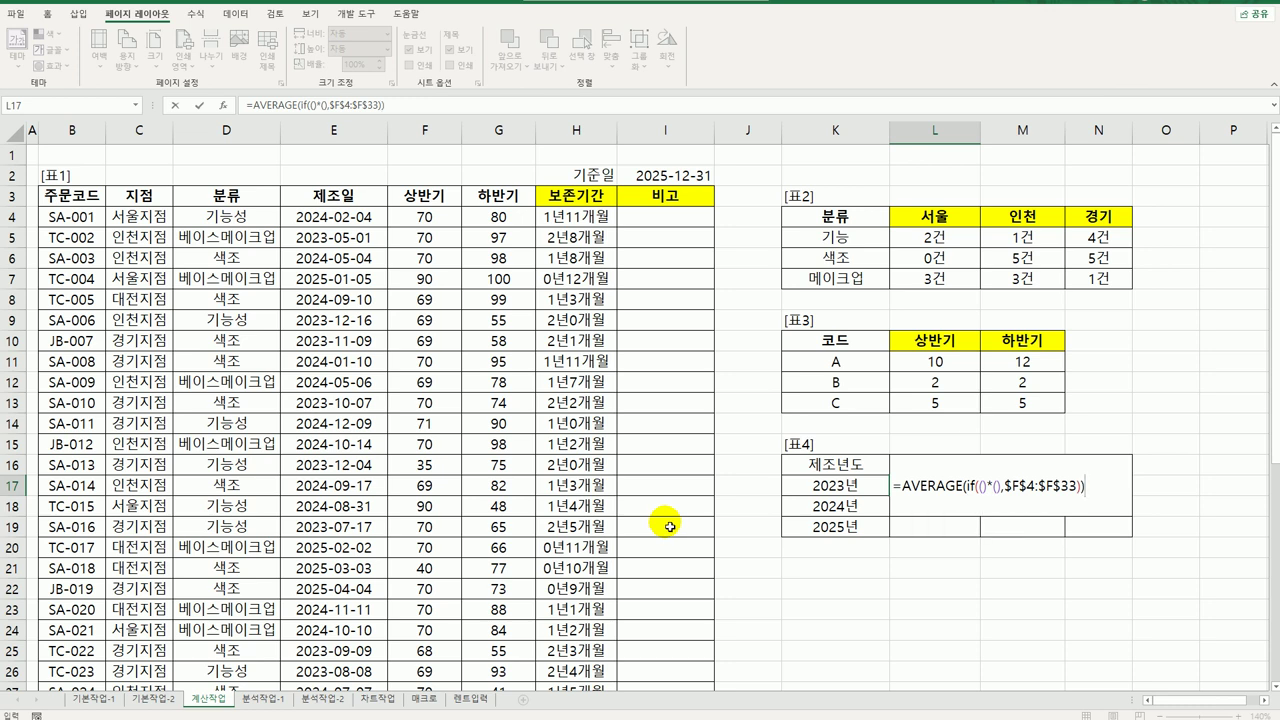
# Space out the two empty condition brackets and begin the first condition with YEAR($E$4:$E$33)= on the 제조일 dates
pyautogui.click(986, 489)
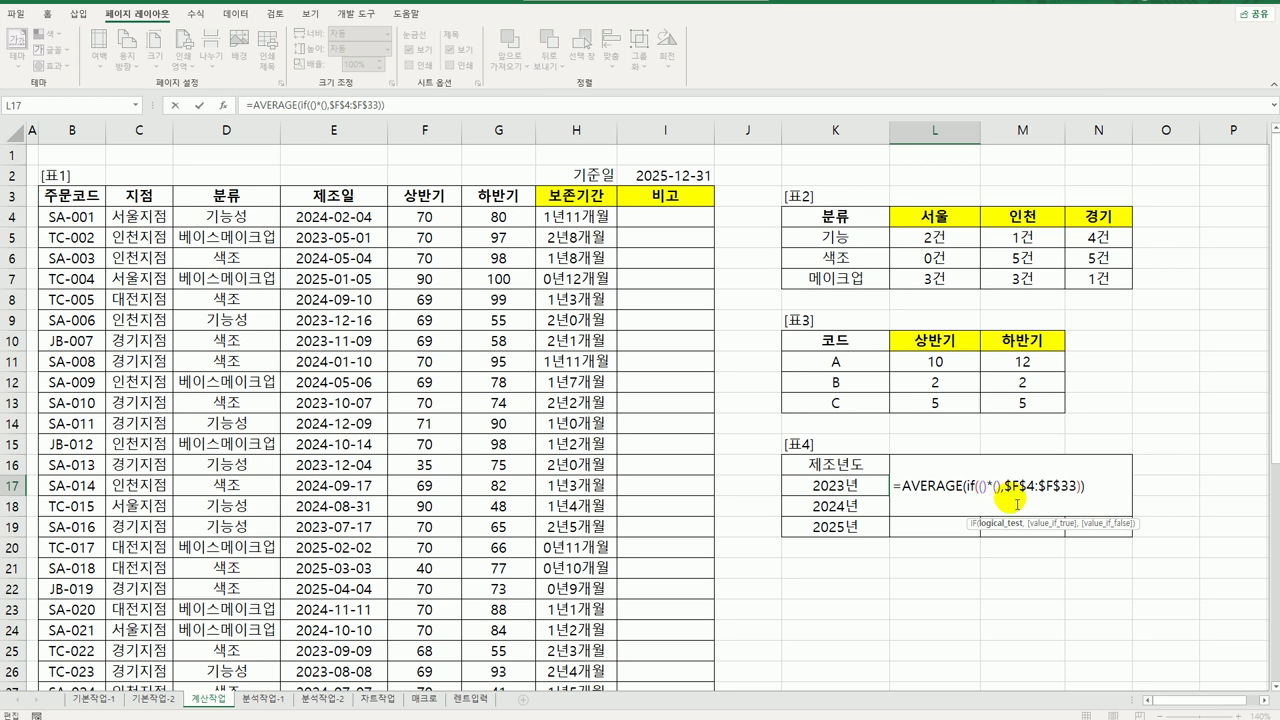
pyautogui.click(1000, 488)
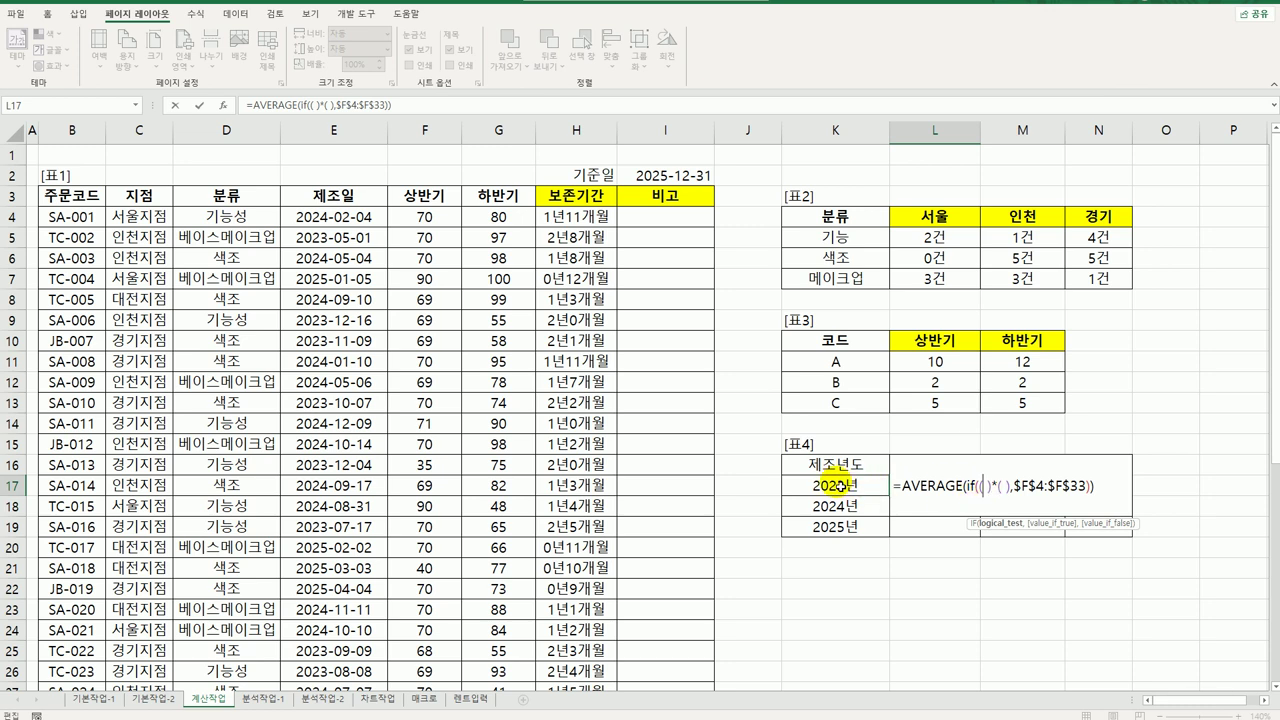
pyautogui.write('y')
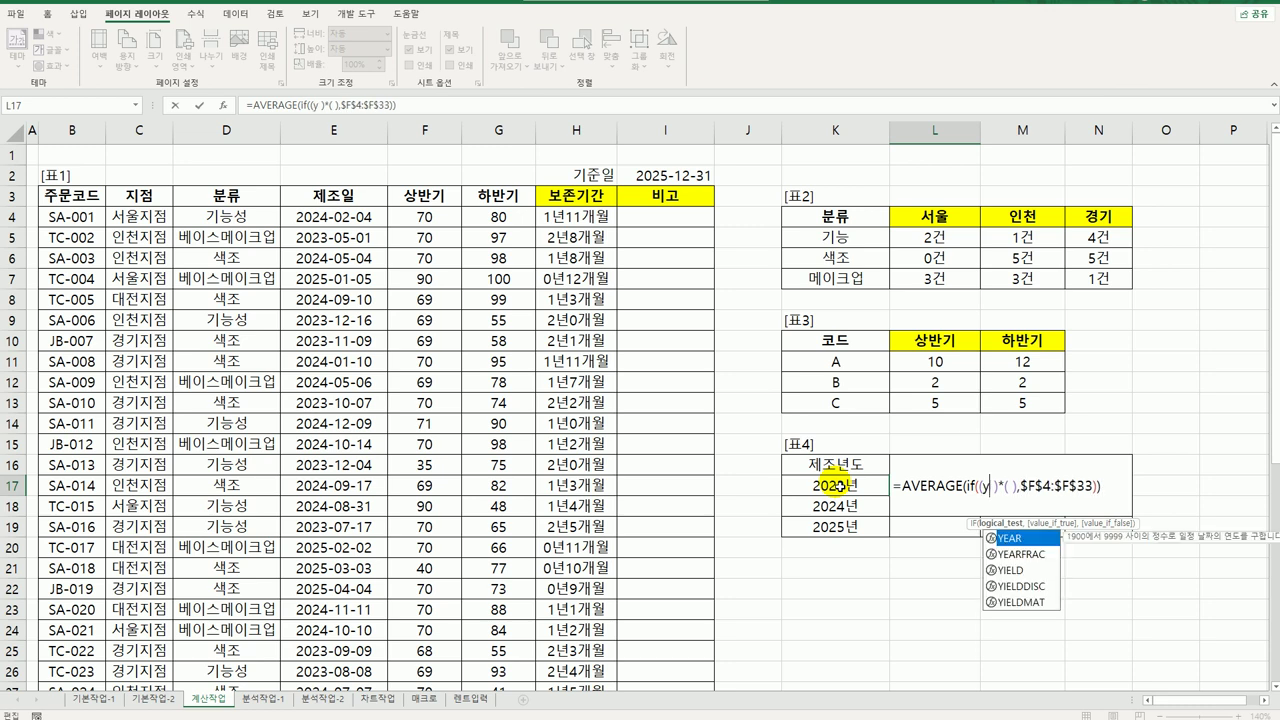
pyautogui.press('Tab')
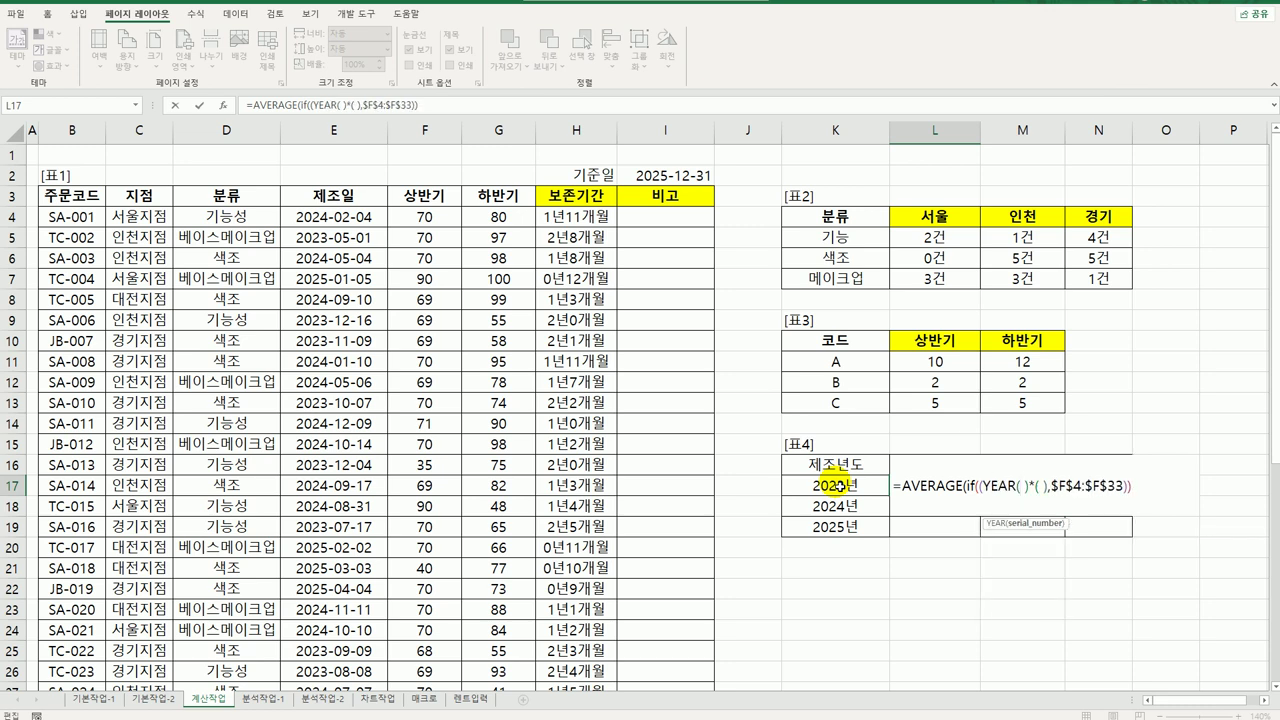
pyautogui.moveTo(335, 216); pyautogui.dragTo(350, 660)
pyautogui.press('F4')
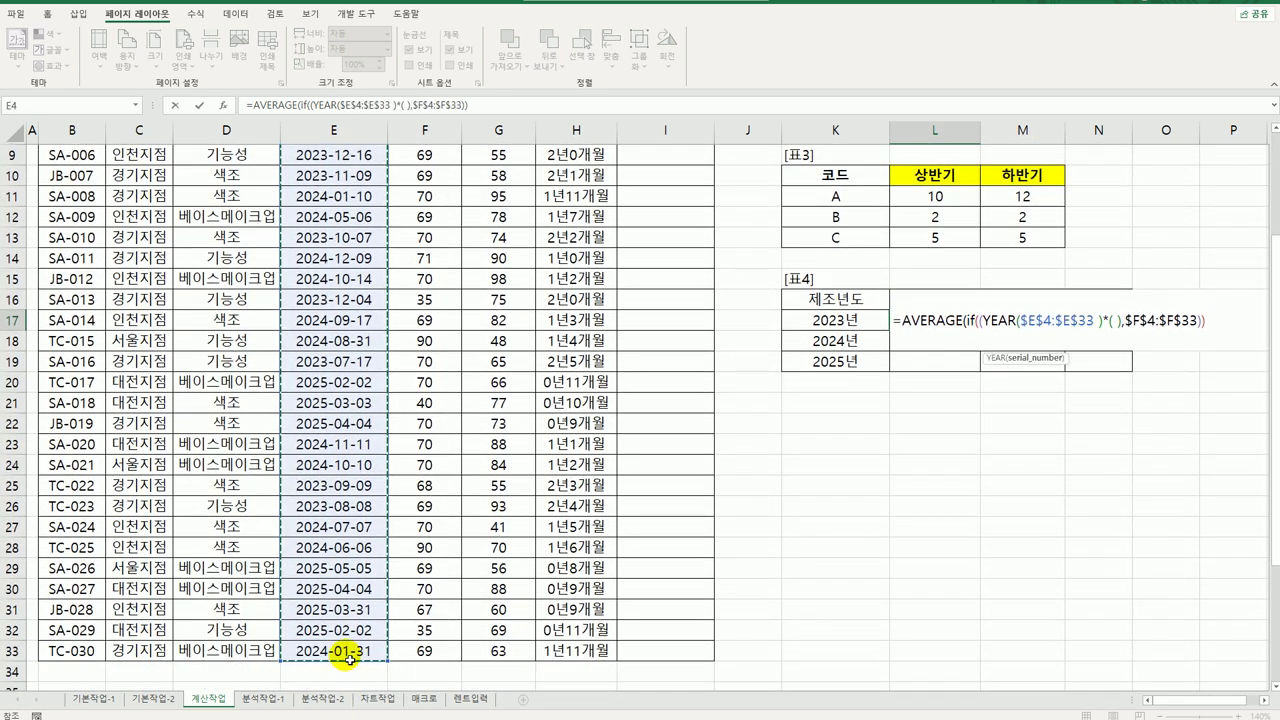
pyautogui.write(')=')
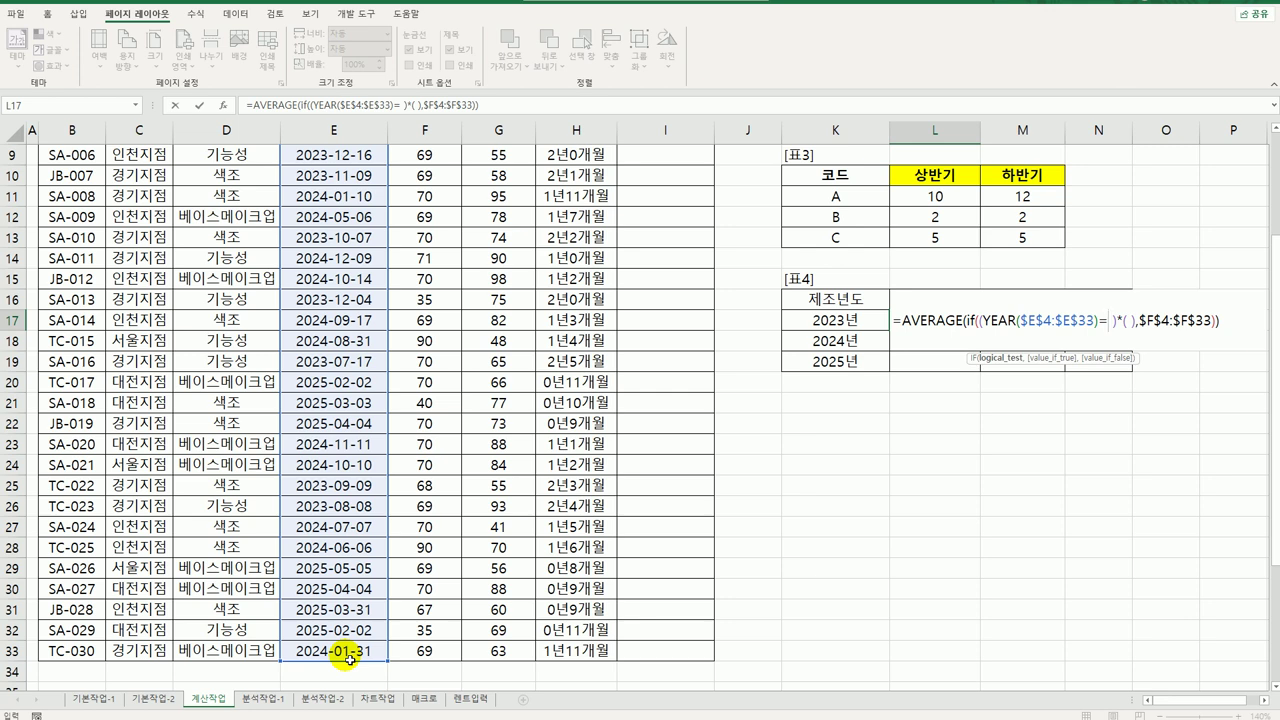
# Compare the year with the 제조년도 cell as $K17, locking only its column, and remove the extra space after it
pyautogui.click(806, 328)
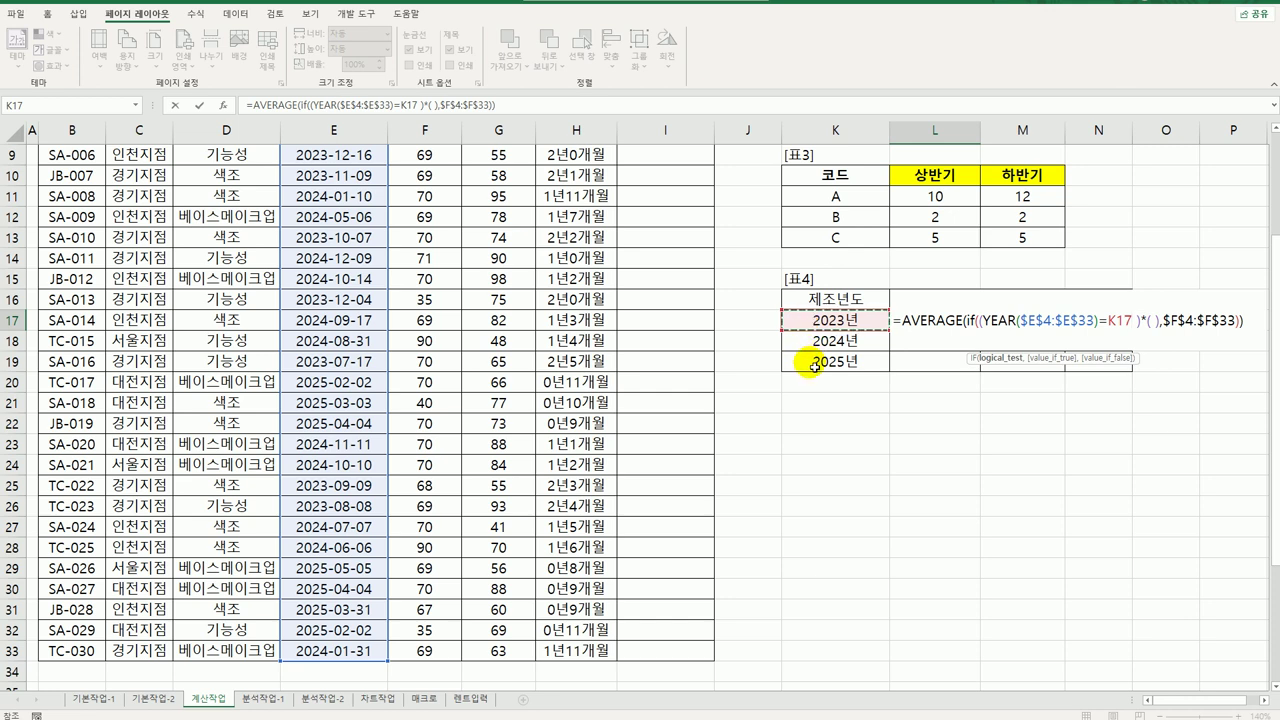
pyautogui.press('F4')
pyautogui.press('F4')
pyautogui.press('F4')
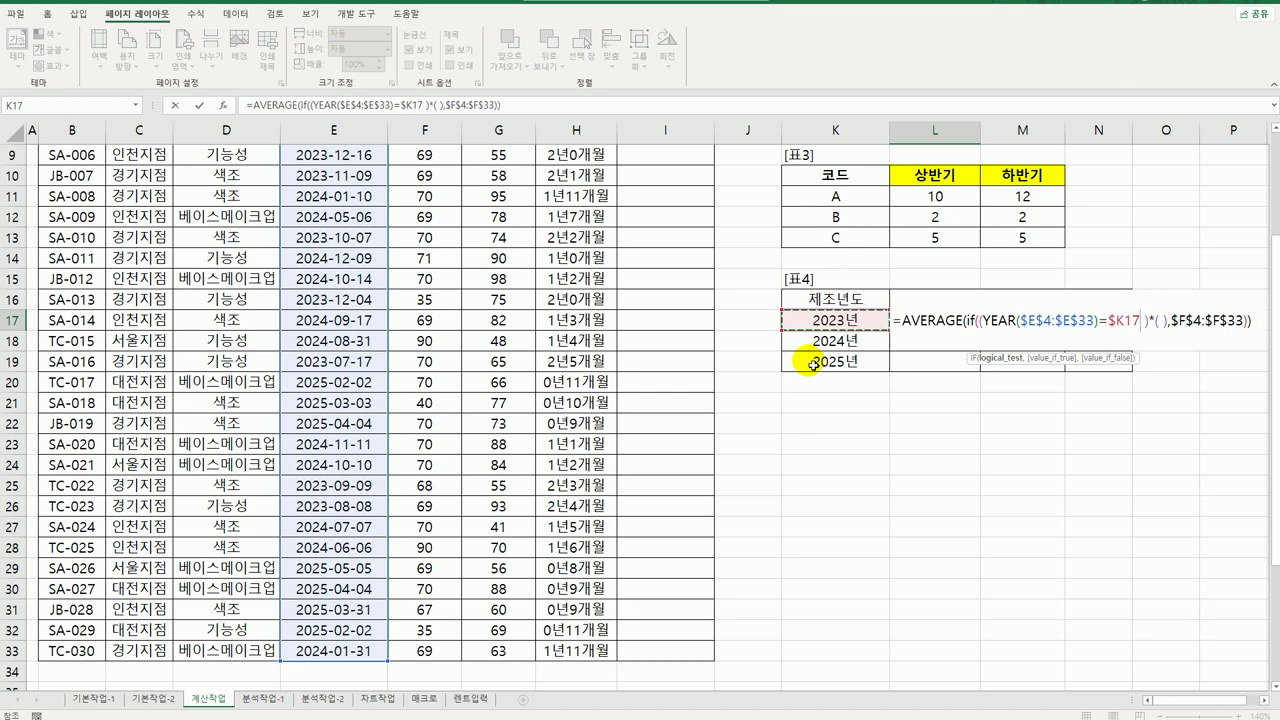
pyautogui.press('Delete')
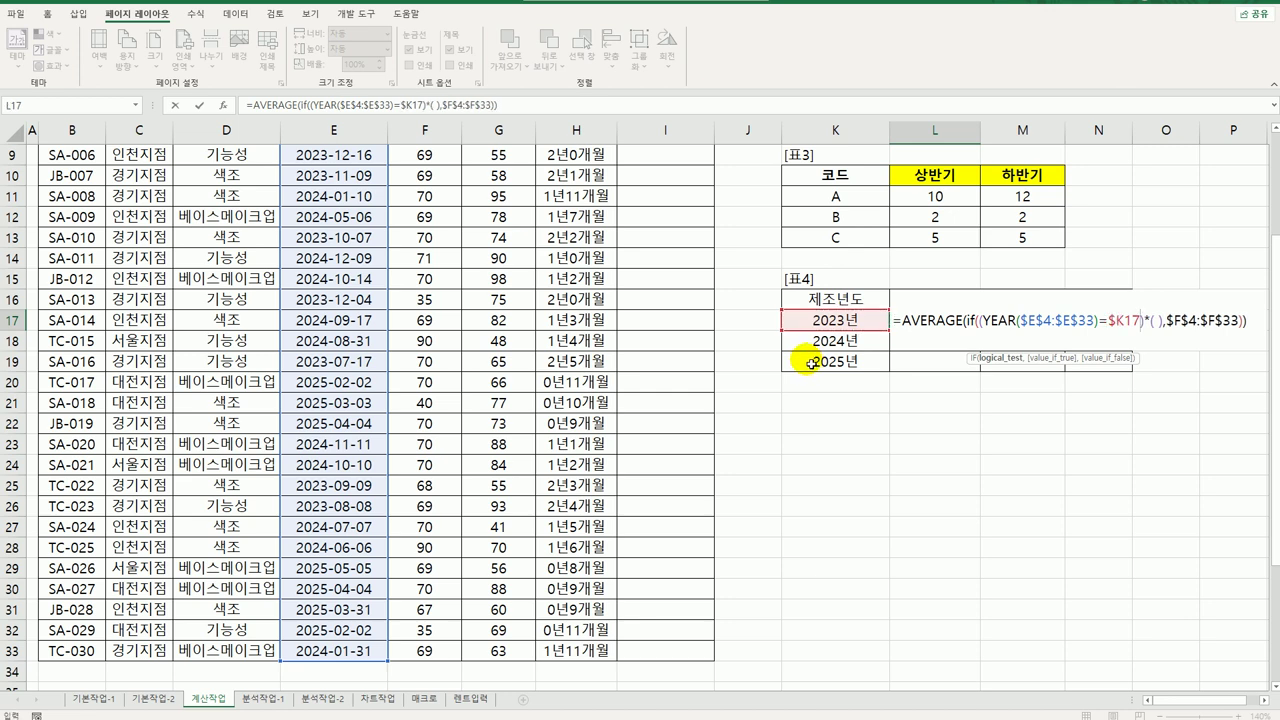
# Fill the second condition with left($D$4:$D$33,3) to take the first three characters of the 분류 values
pyautogui.click(1151, 321)
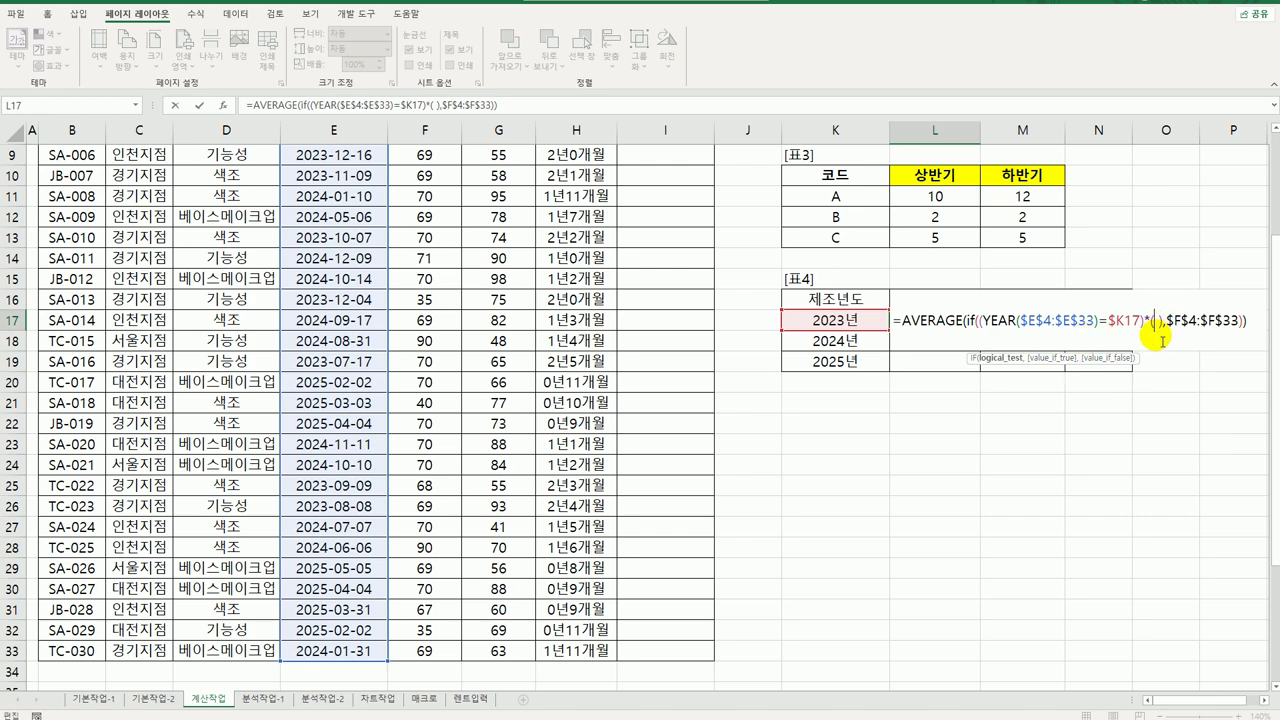
pyautogui.scroll(3, 374, 568)
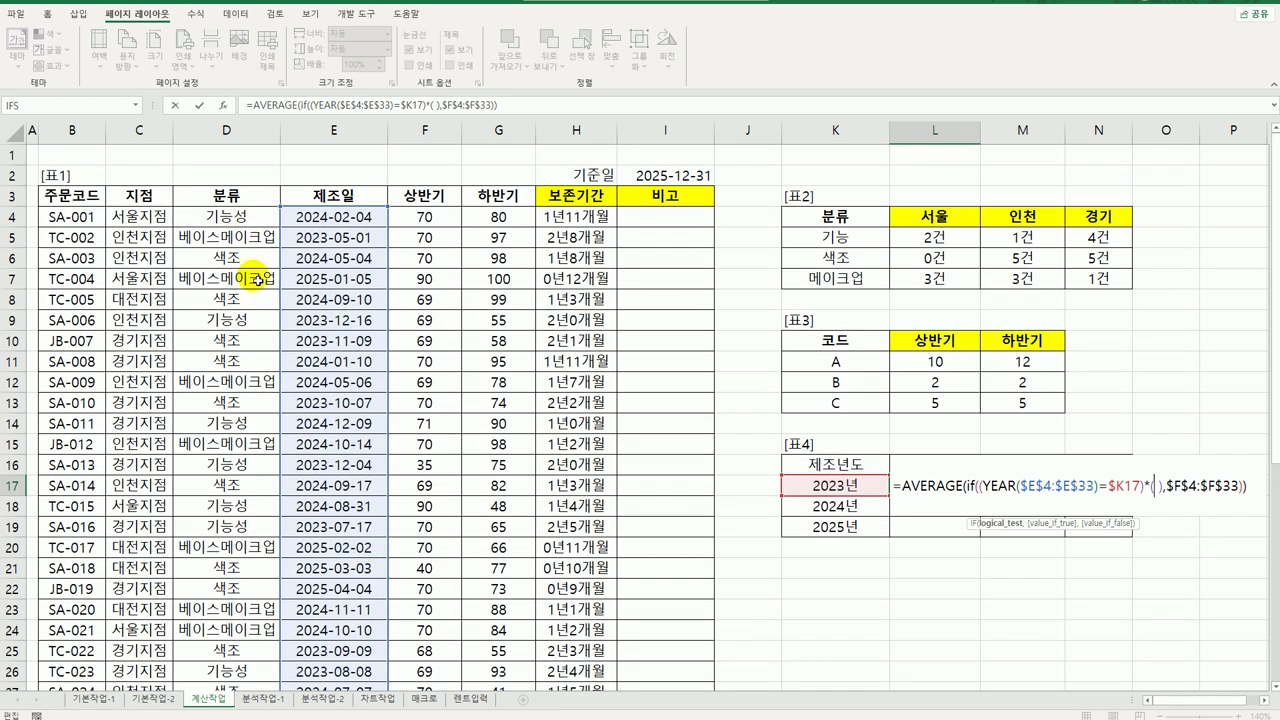
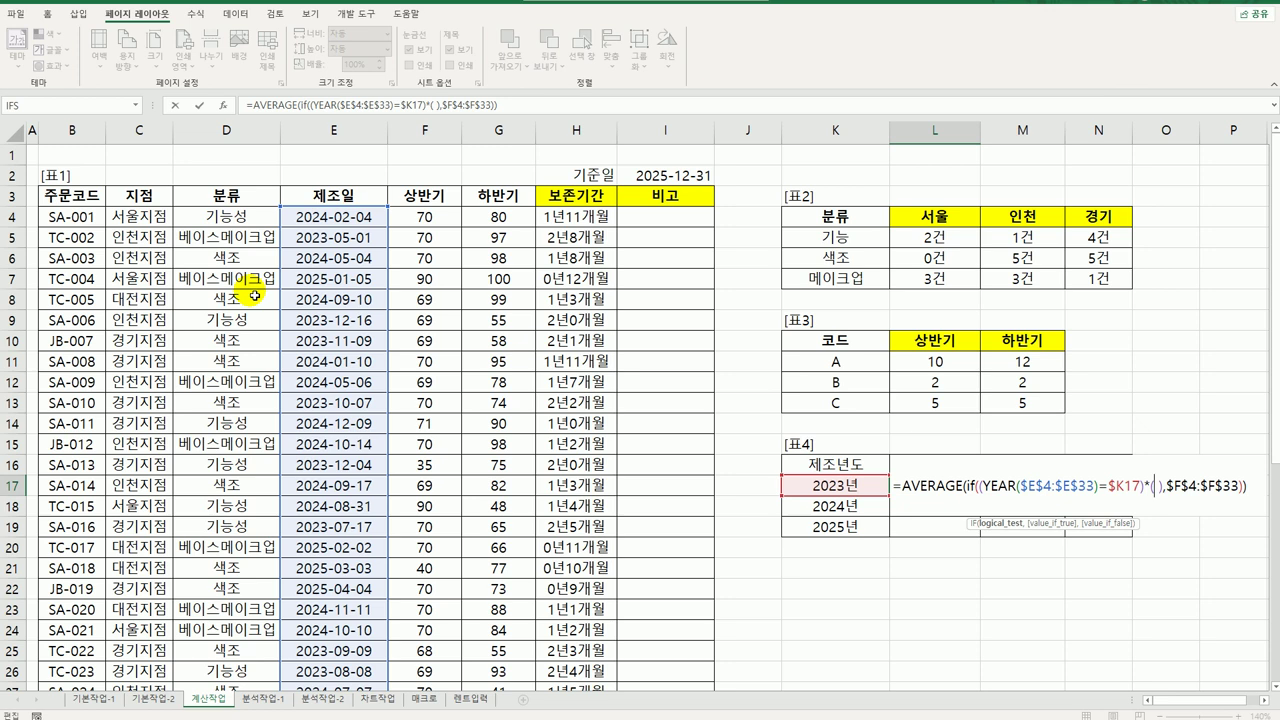
pyautogui.write('left(')
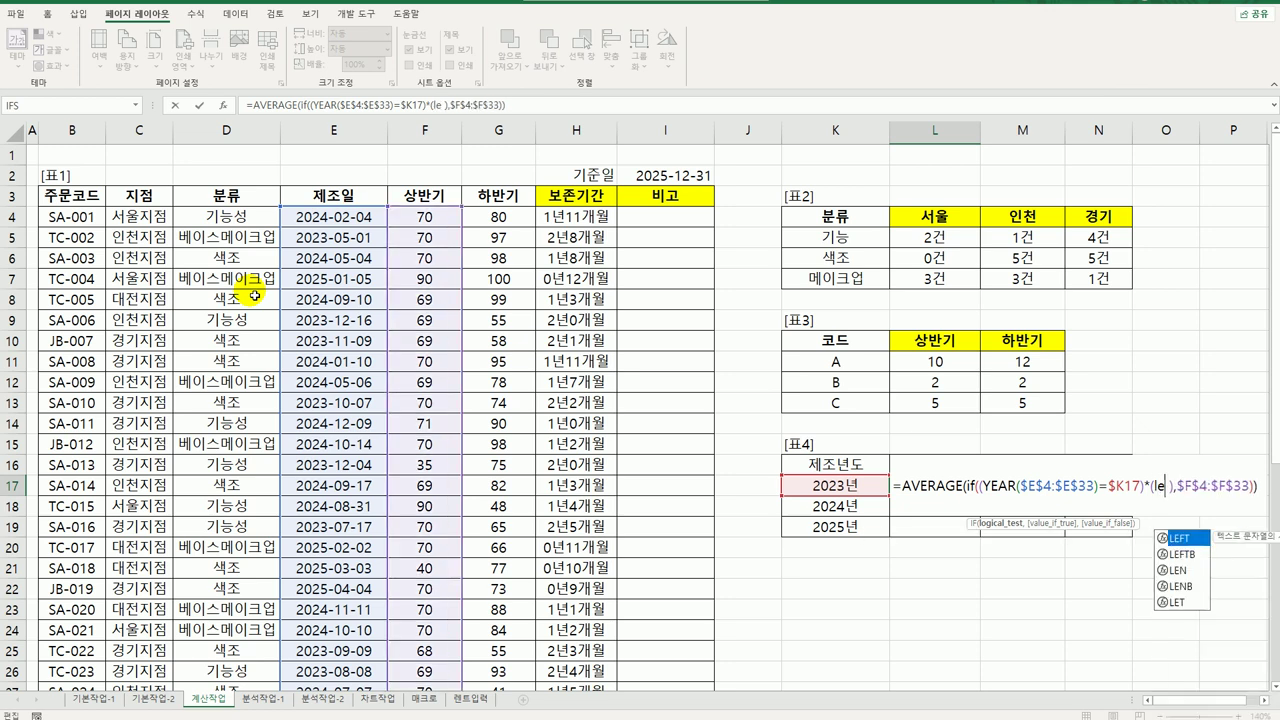
pyautogui.click(240, 222)
pyautogui.moveTo(240, 222); pyautogui.dragTo(218, 660)
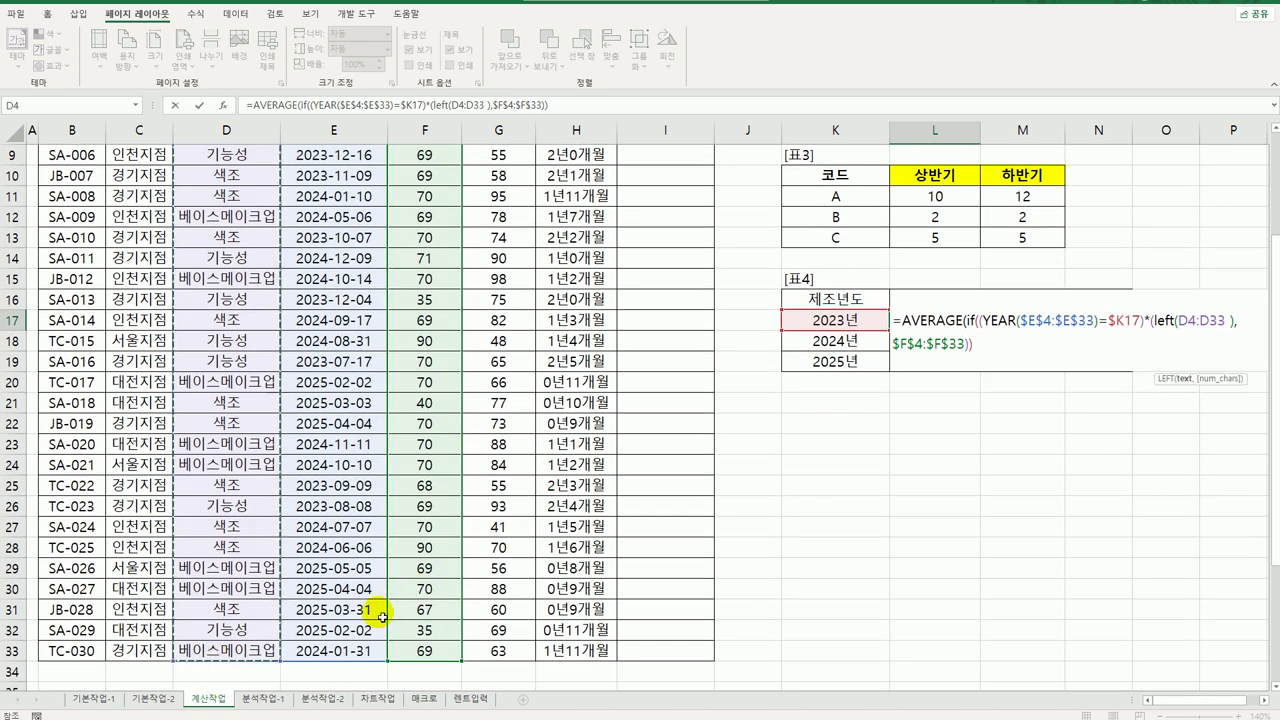
pyautogui.press('F4')
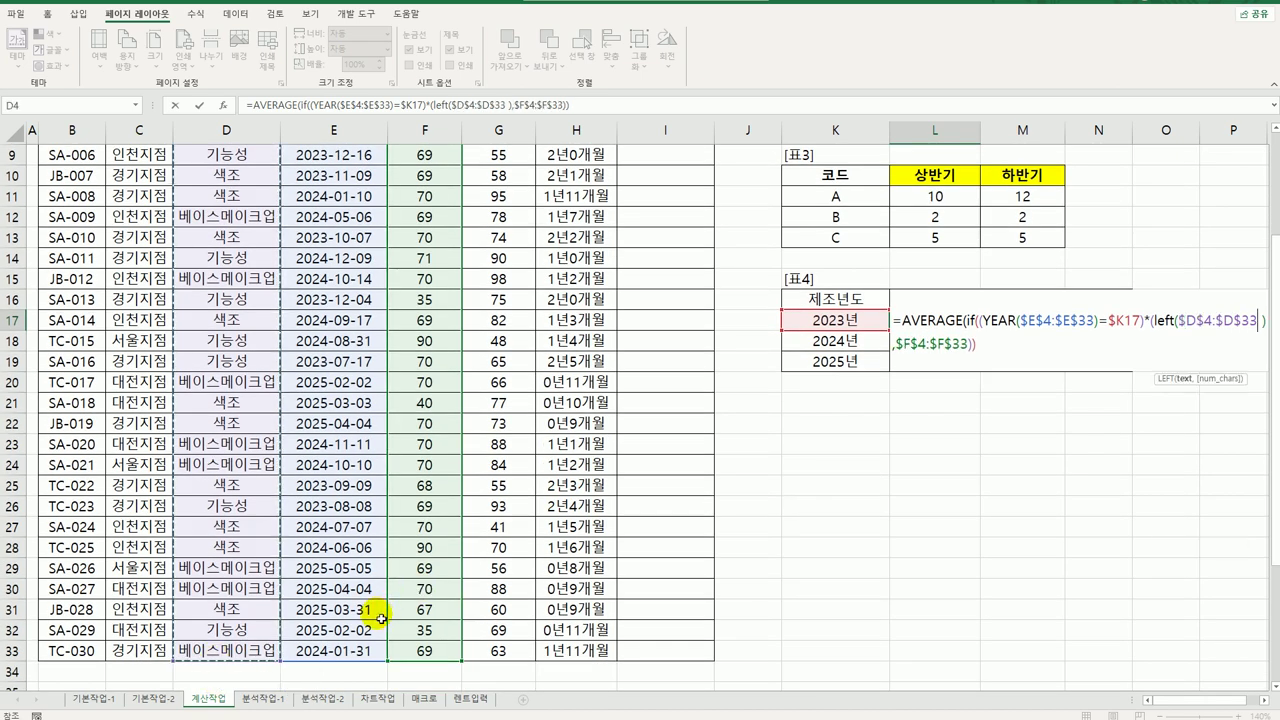
pyautogui.write(',3)')
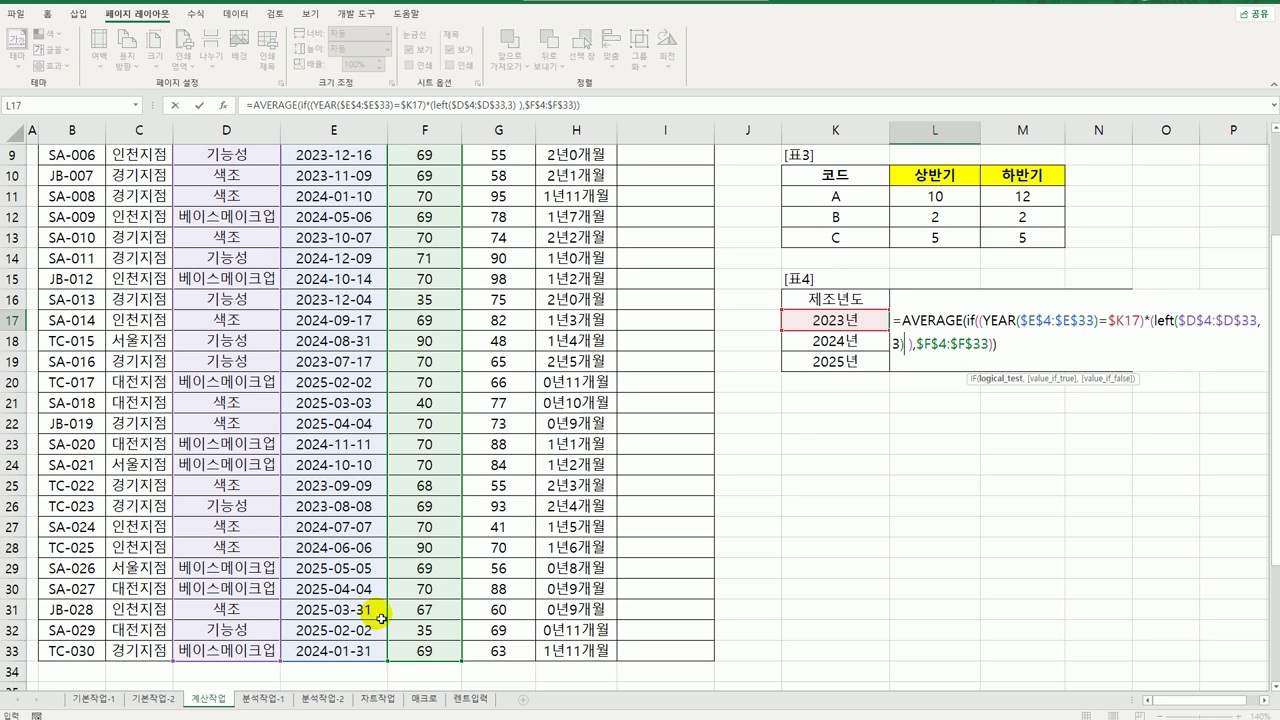
# Compare the three characters with the 분류 header as =TRIM(L$16), locking only its row, and remove the extra space after it
pyautogui.write('=')
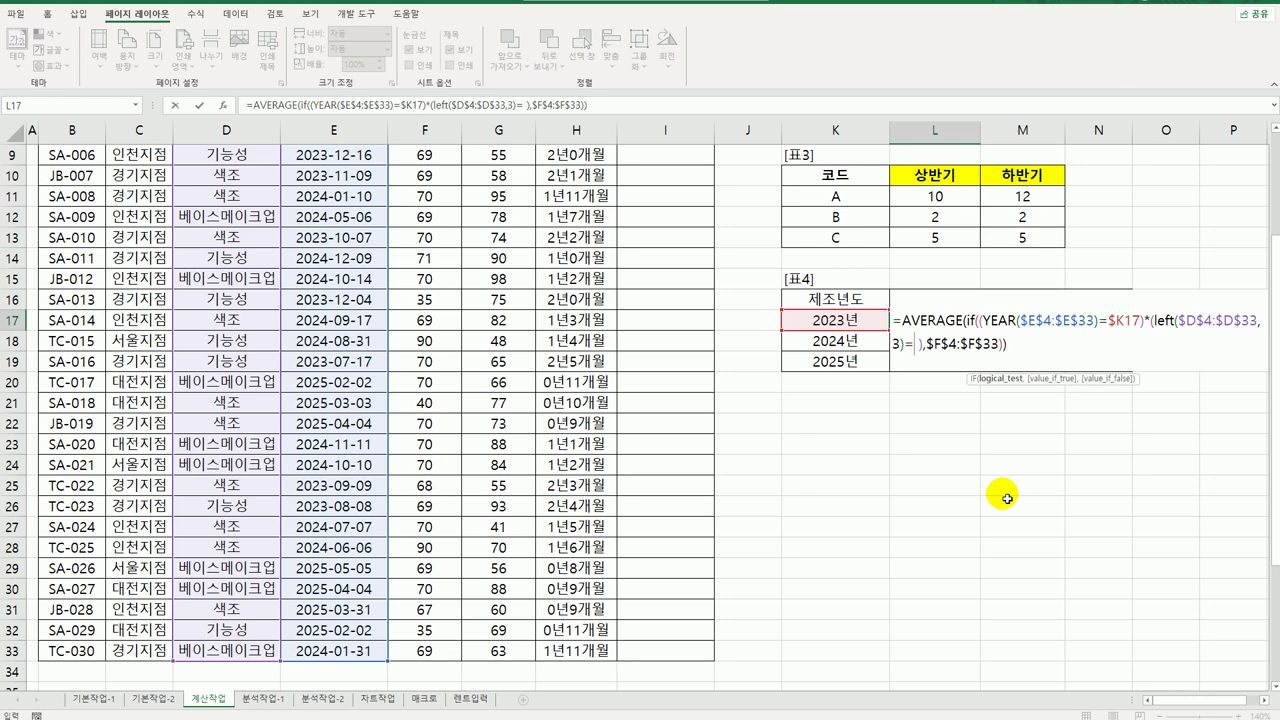
pyautogui.write('trim')
pyautogui.press('Tab')
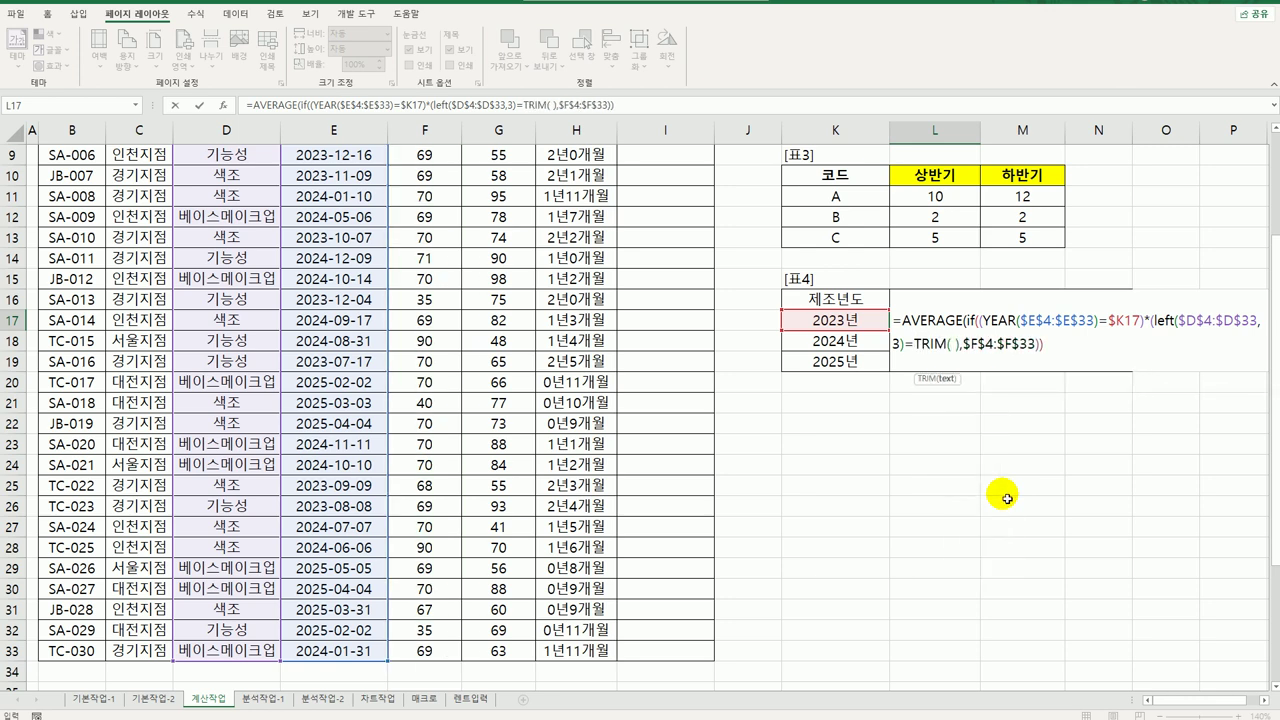
pyautogui.click(931, 282)
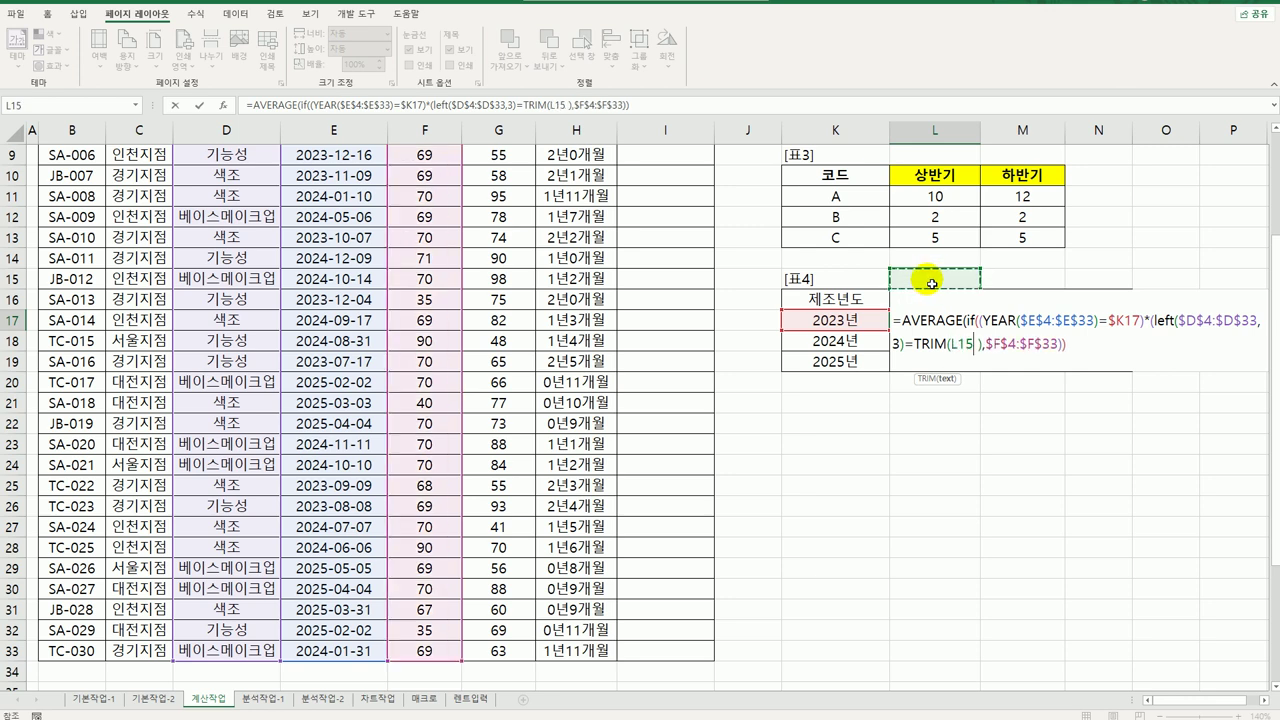
pyautogui.press('Down')
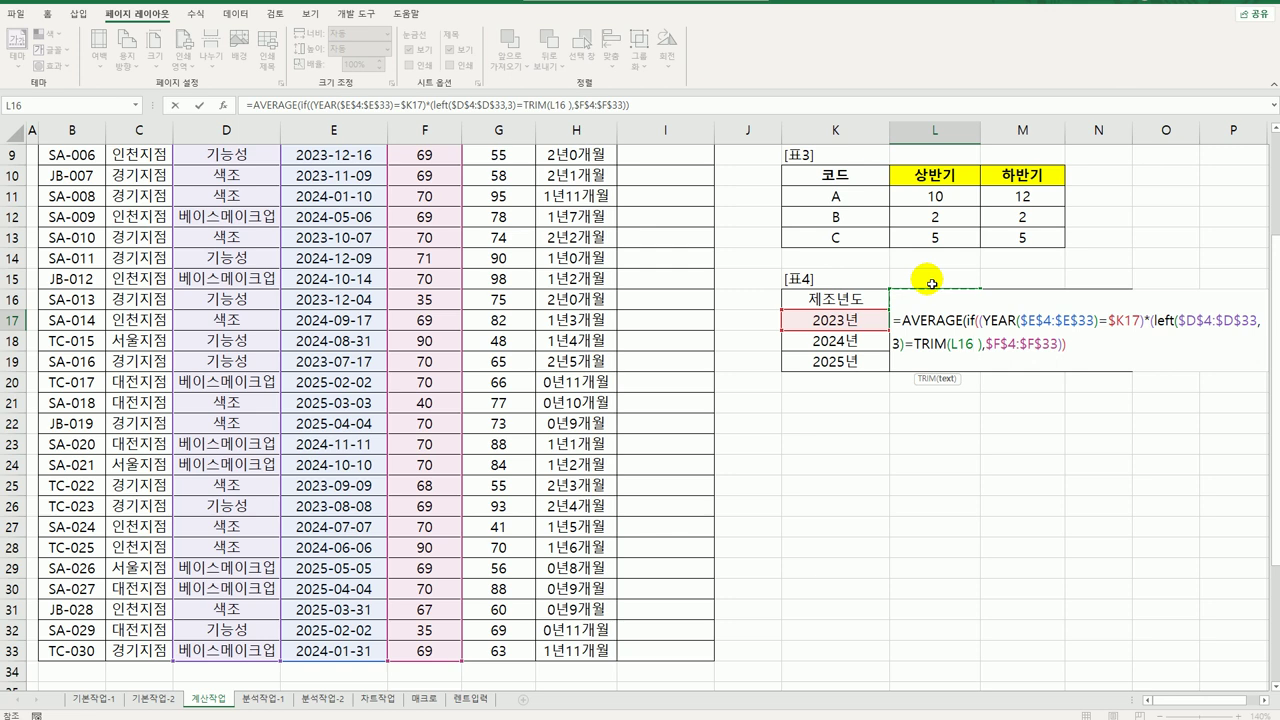
pyautogui.press('F4')
pyautogui.press('F4')
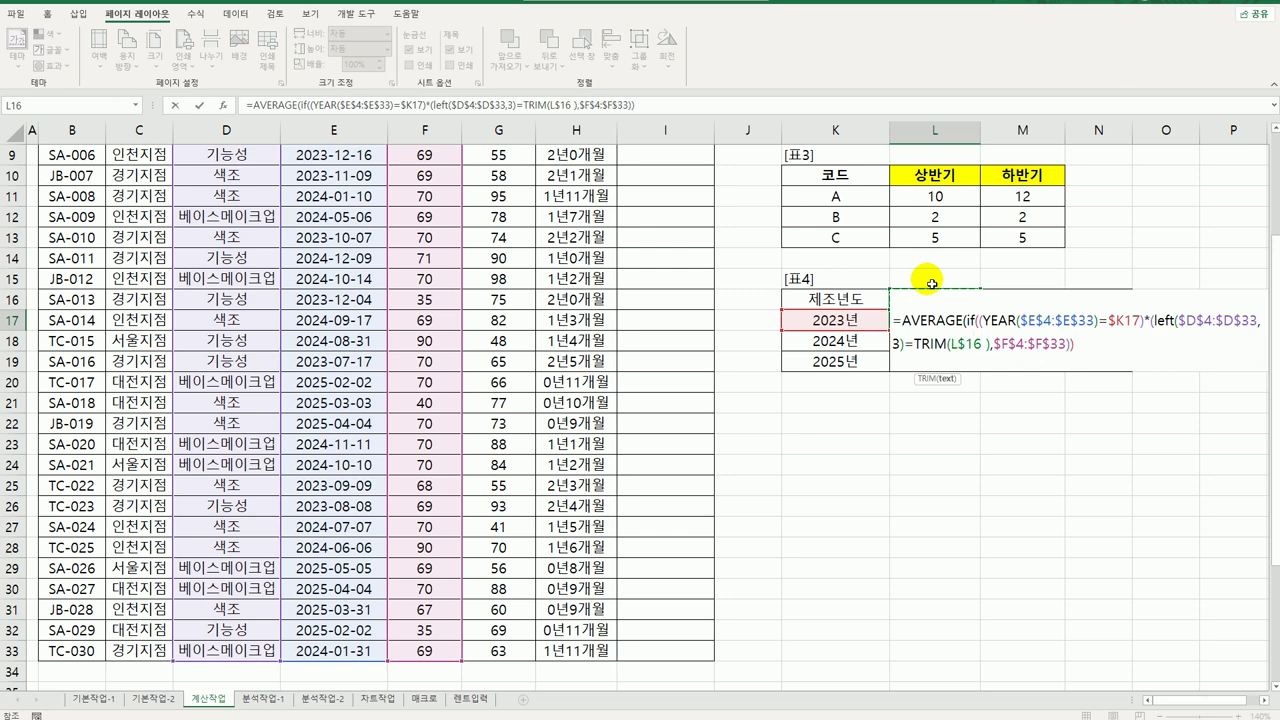
pyautogui.write(')')
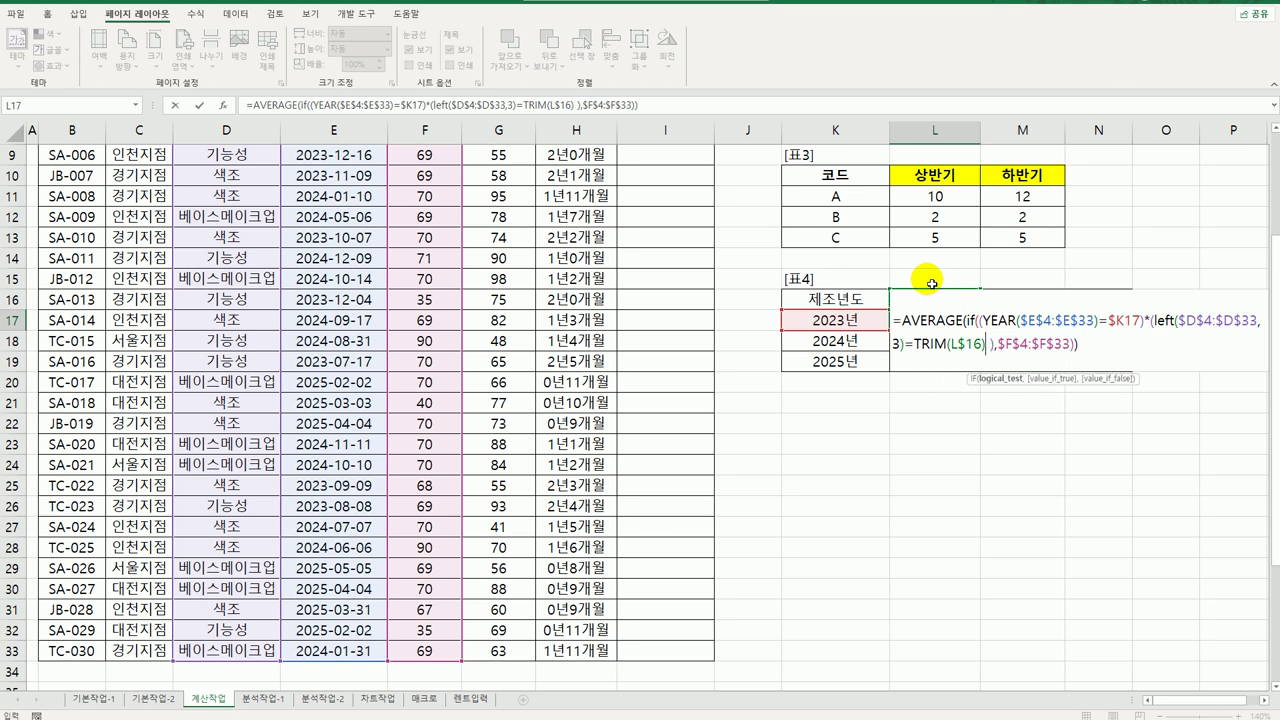
pyautogui.press('Delete')
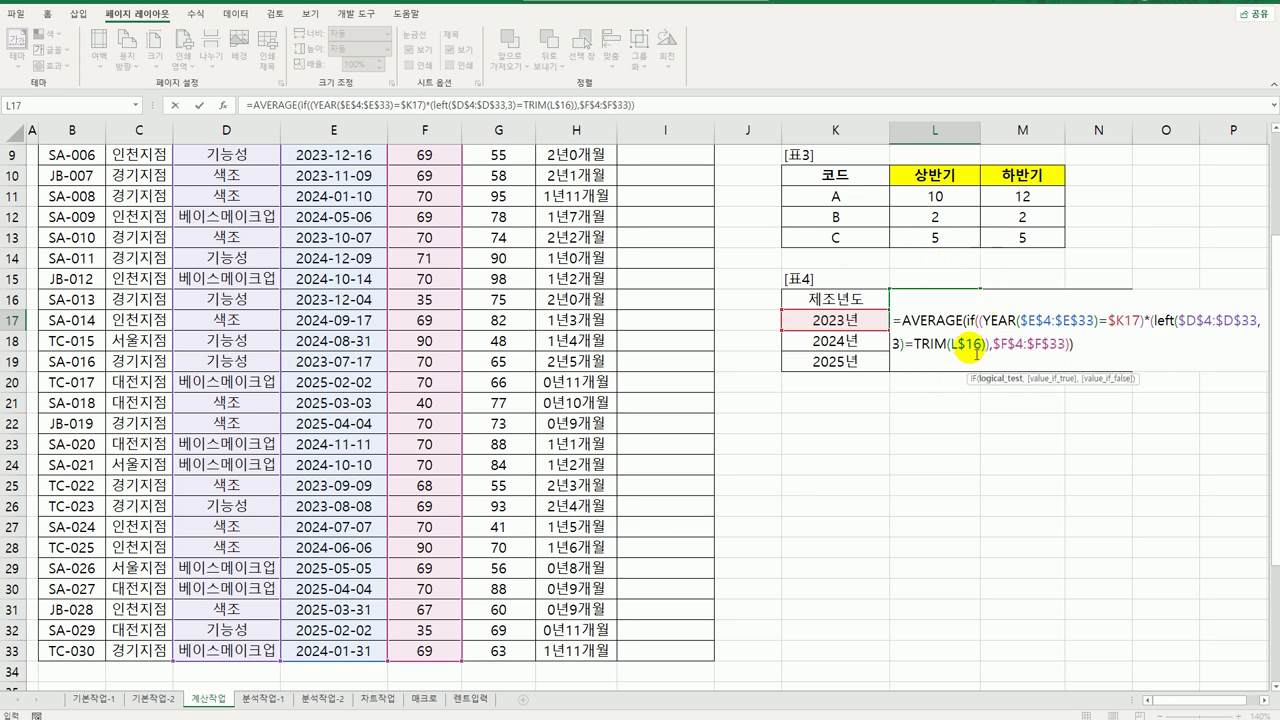
# Enter the 표4 average as an array formula in L17 and fill it across L17:N19
pyautogui.click(1085, 345)
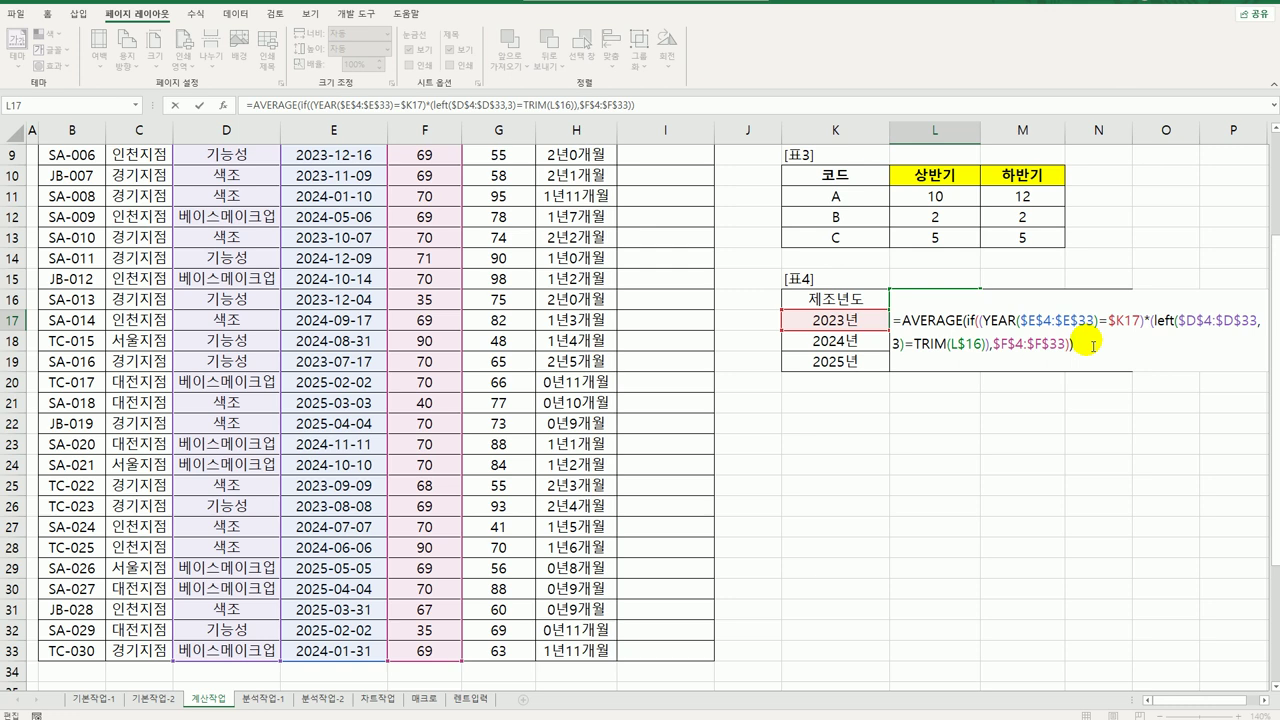
pyautogui.hotkey('ctrl', 'shift', 'Return')
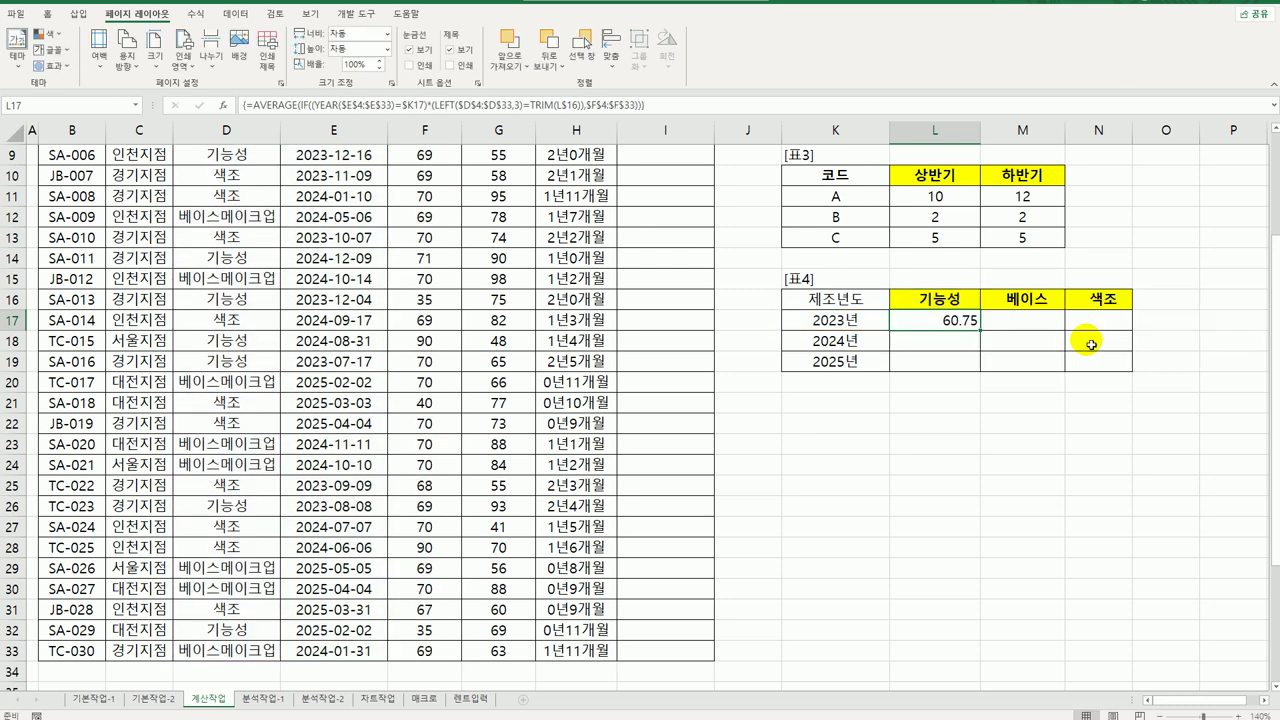
pyautogui.moveTo(980, 330); pyautogui.dragTo(1127, 378)
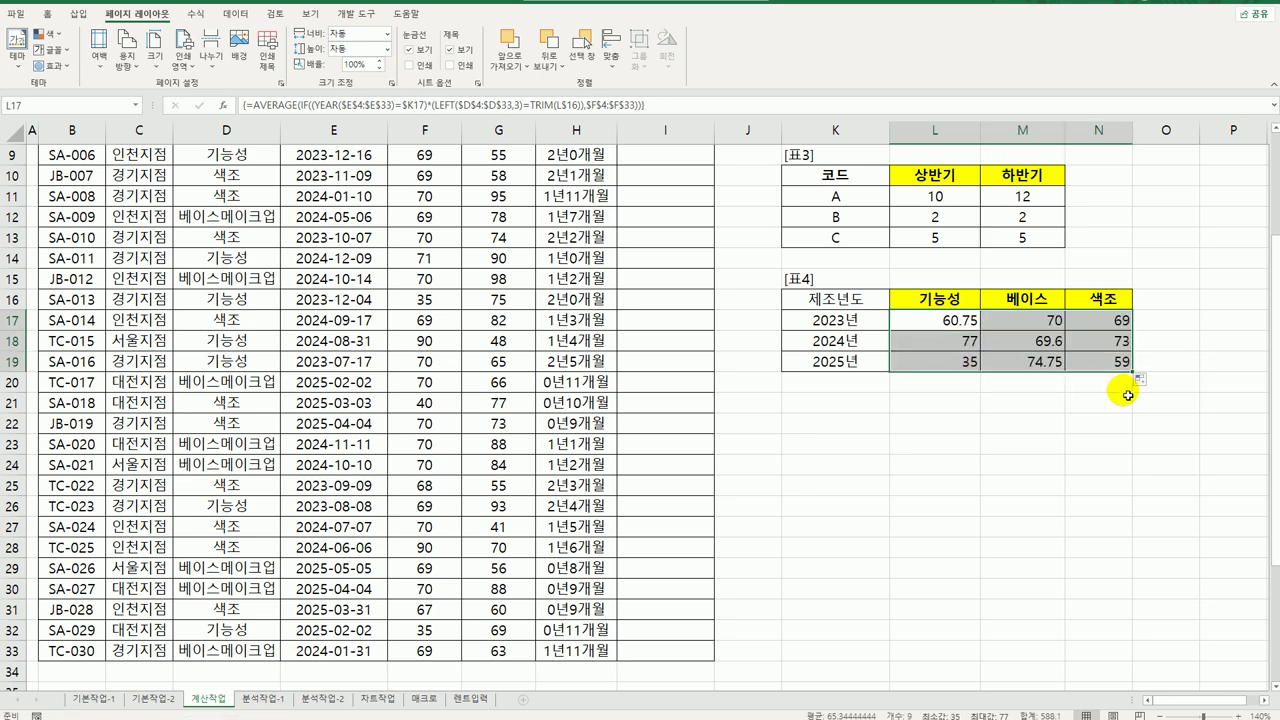
# Examine the 표4 header cells 기능성, 베이스 and 색조 for spaces around their text
pyautogui.scroll(3, 1127, 395)
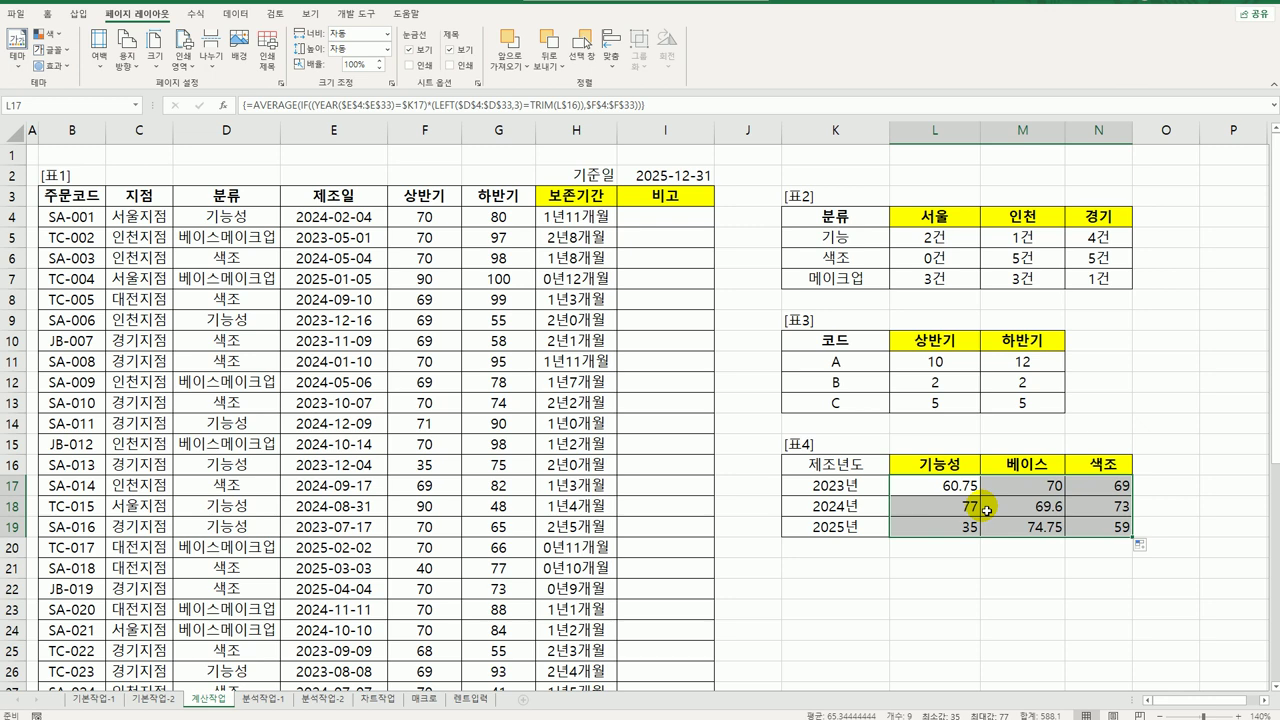
pyautogui.click(928, 466)
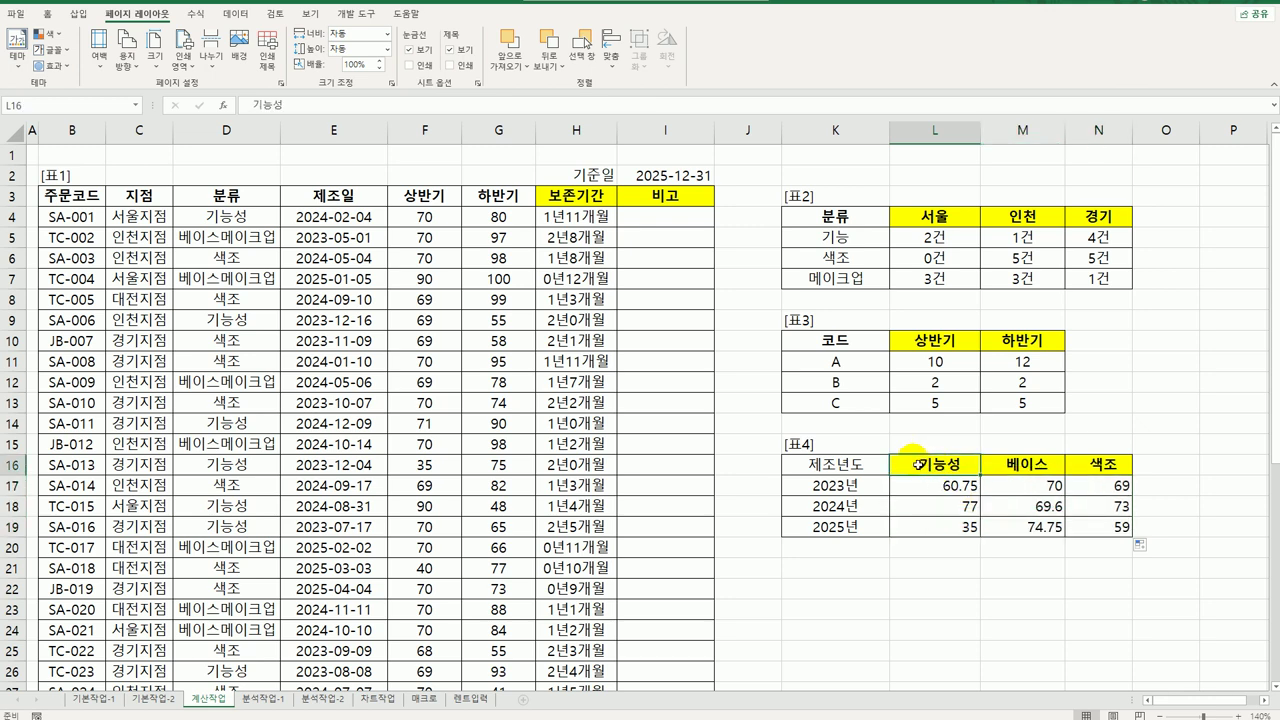
pyautogui.doubleClick(925, 465)
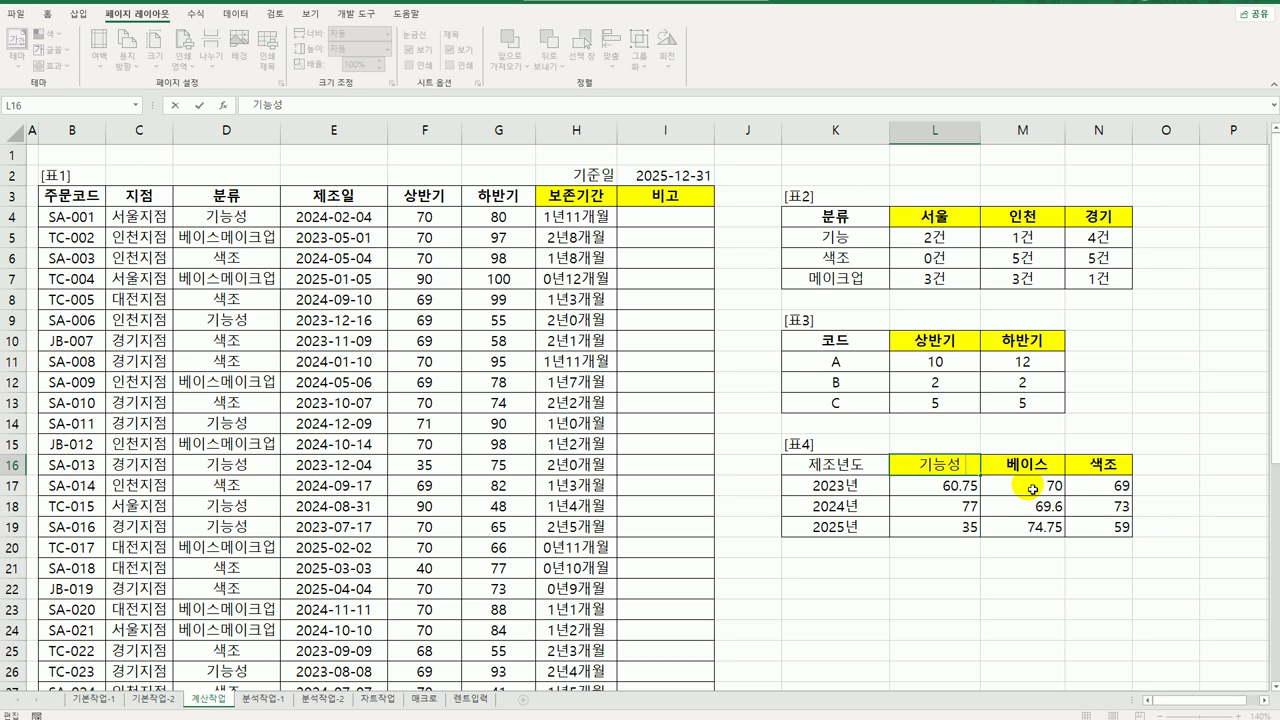
pyautogui.press('Tab')
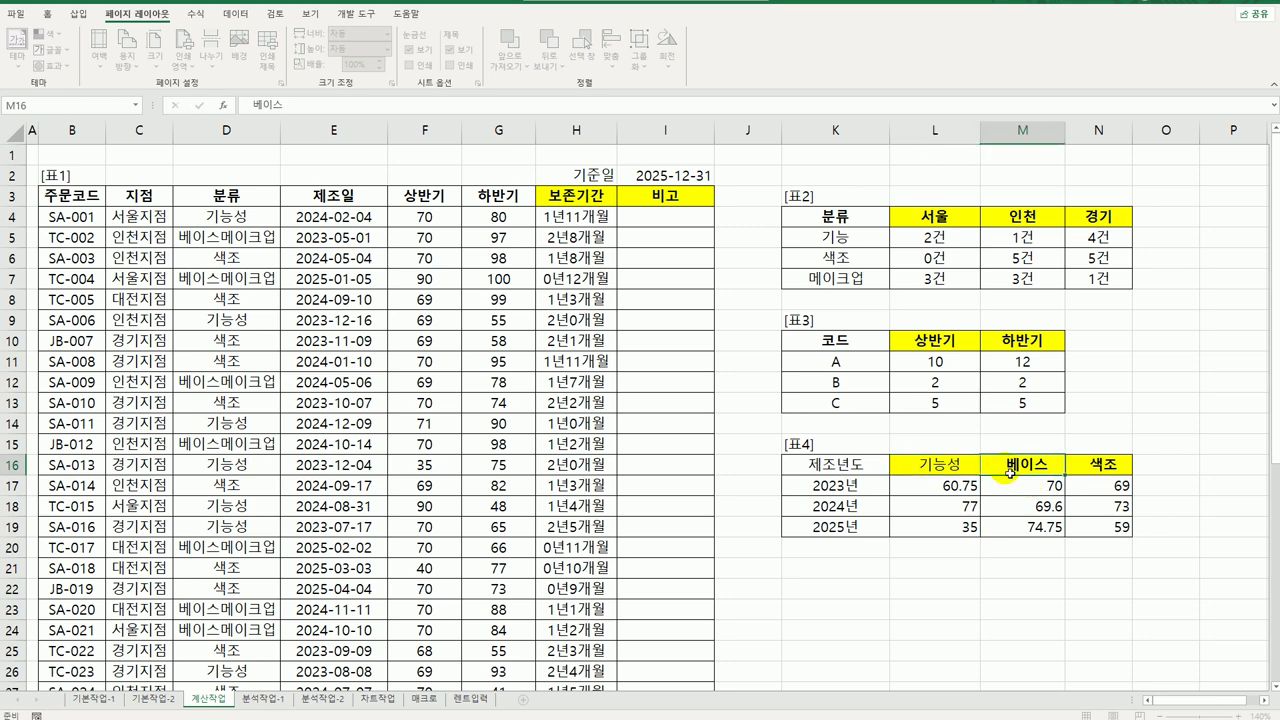
pyautogui.press('F2')
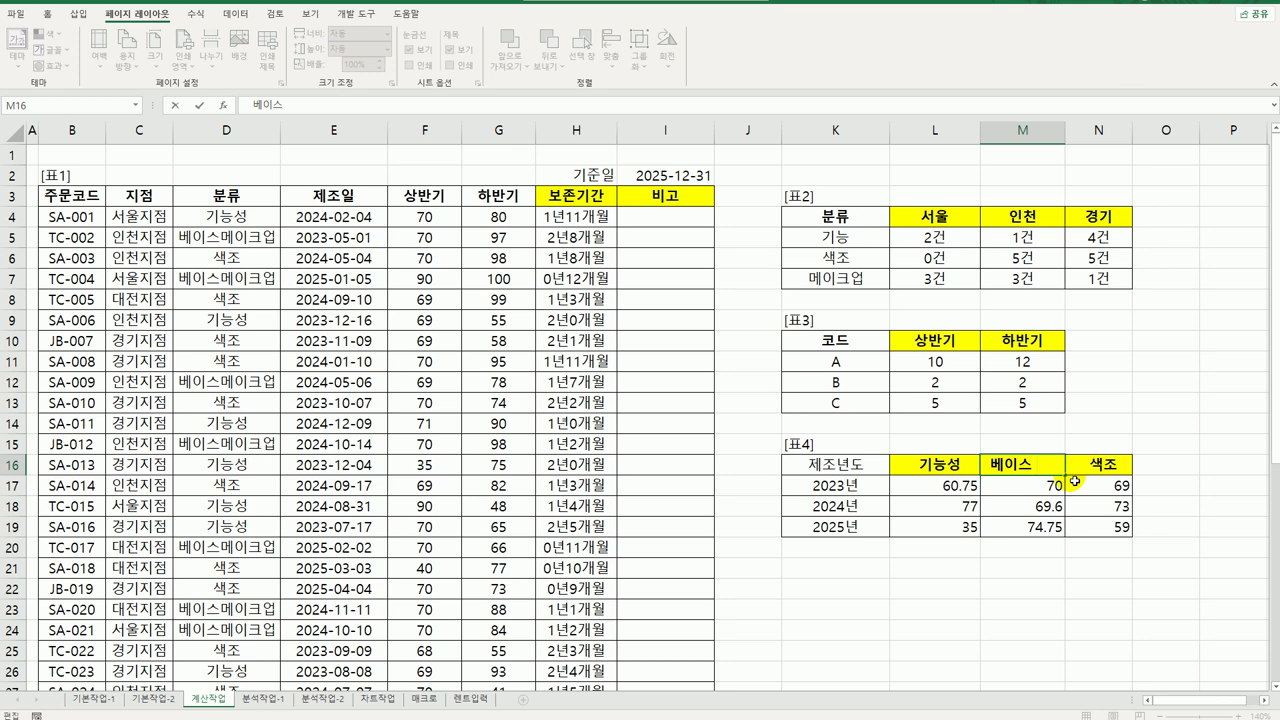
pyautogui.press('Return')
pyautogui.click(1075, 470)
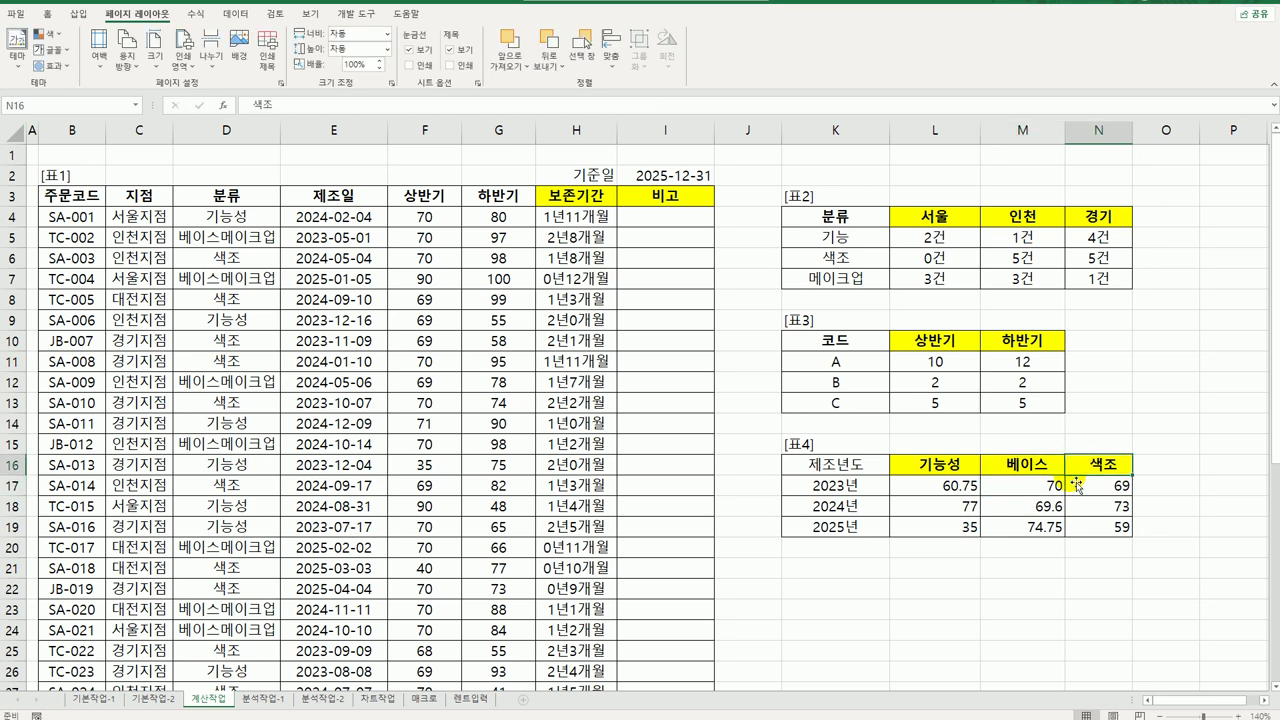
pyautogui.click(953, 467)
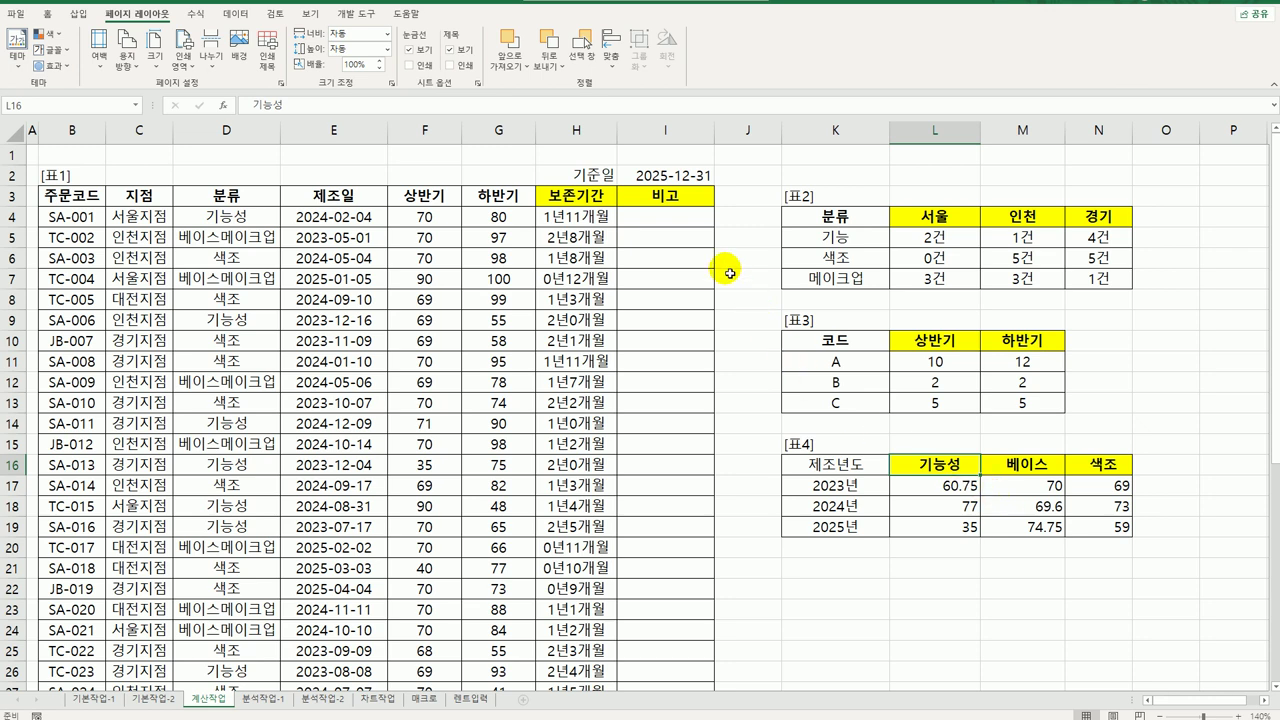
# Select the first 비고 cell, I4, and insert a new module in the Visual Basic editor
pyautogui.click(672, 216)
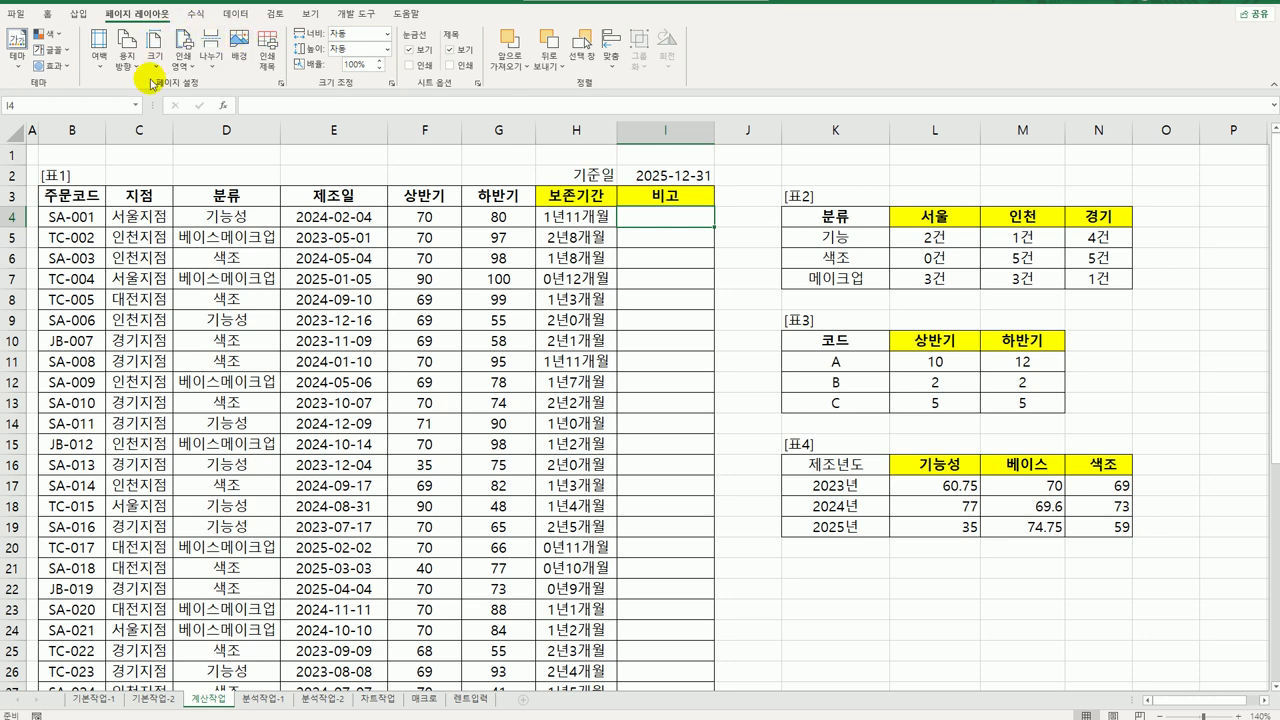
pyautogui.click(352, 14)
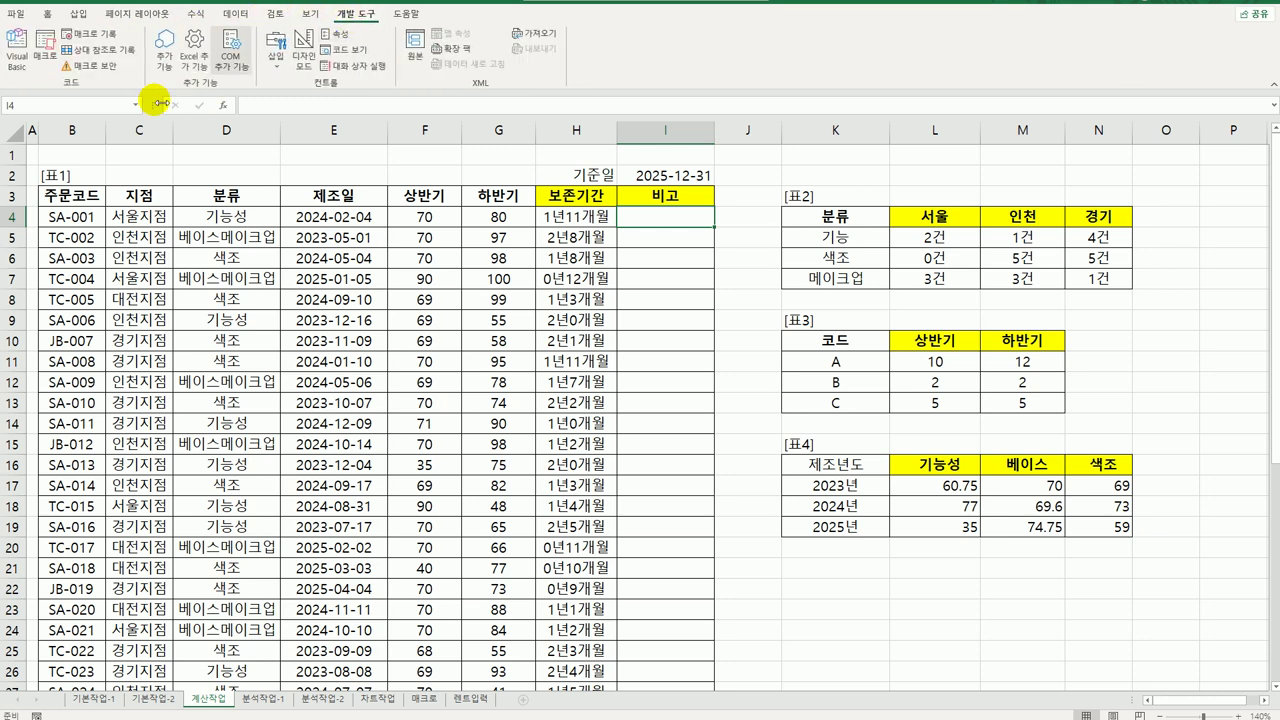
pyautogui.click(18, 48)
pyautogui.hotkey('alt', 'i')
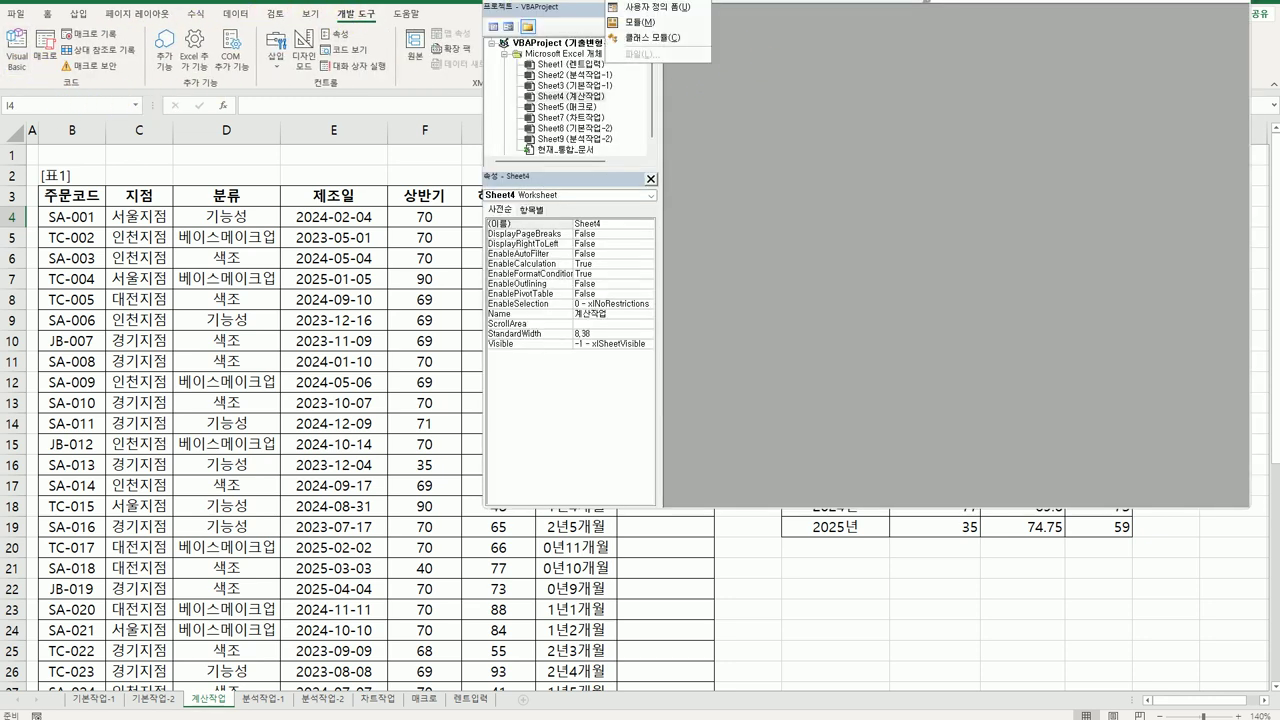
pyautogui.click(645, 29)
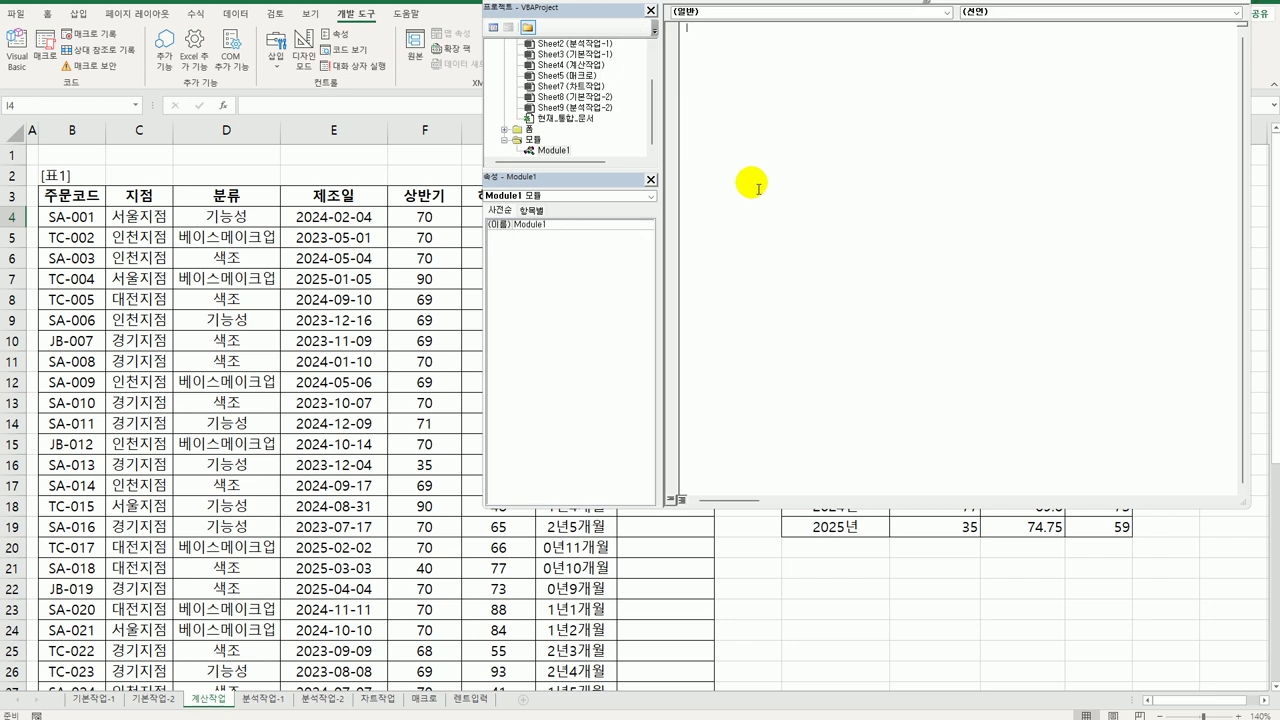
# Declare the function as Public Function fn비고(상반기, 하반기) and leave an indented line for its body
pyautogui.write('pub')
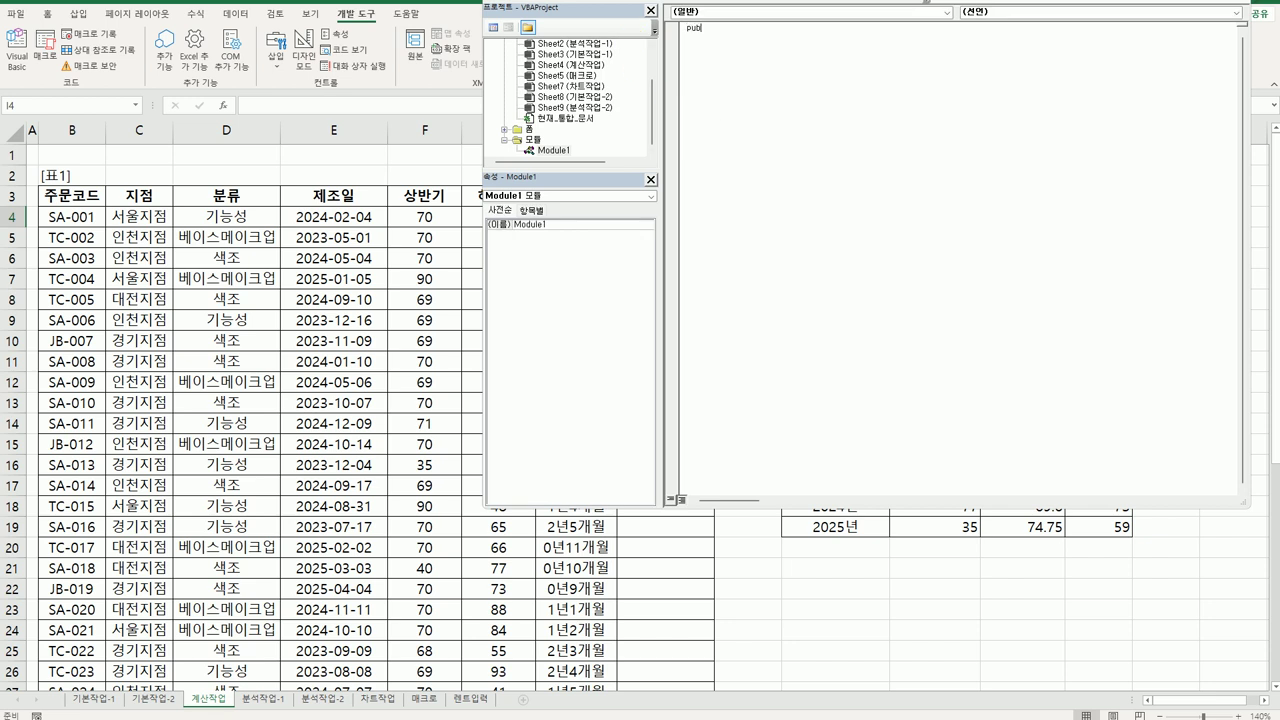
pyautogui.write('lic function fn비교(상반ㄱ기, 하반기)')
pyautogui.press('Return')
pyautogui.press('Return')
pyautogui.press('Tab')
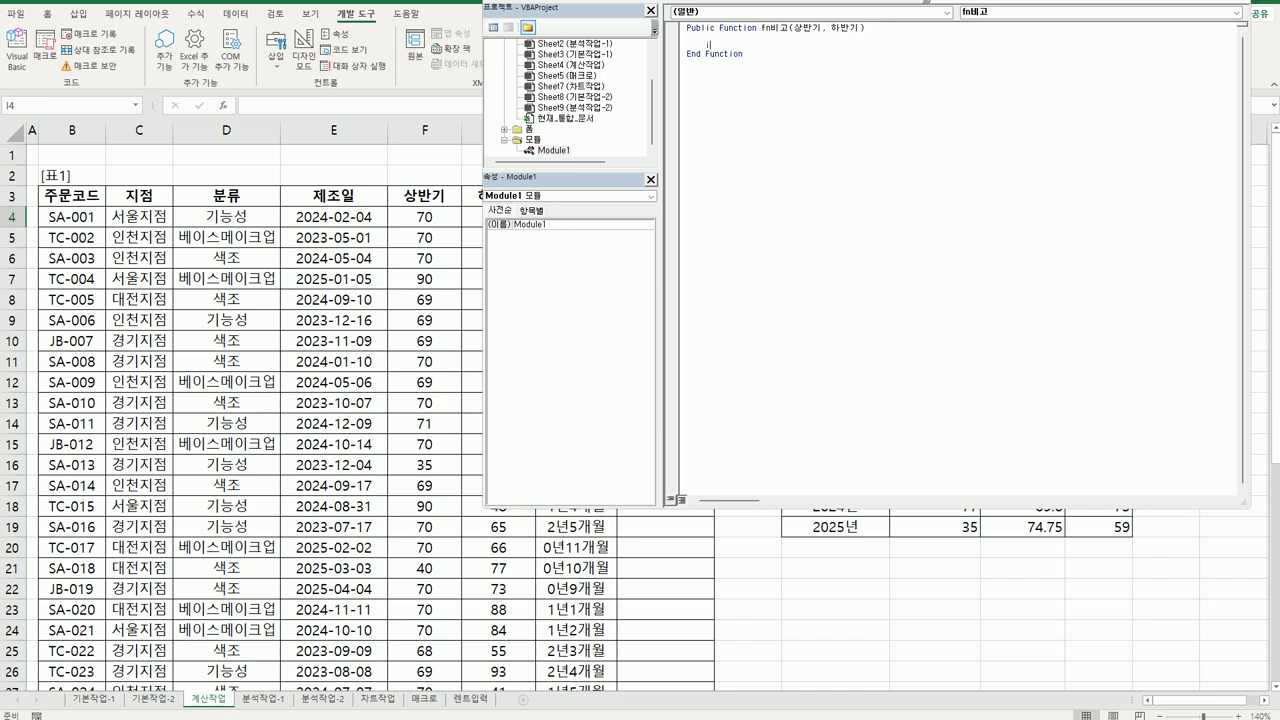
# Write the condition If 상반기 + 하반기 >= 150 Then, with fn비고 = "우수업체" as its result
pyautogui.write('상반기 + 하반기 >= 150 Then')
pyautogui.press('Return')
pyautogui.write('f')
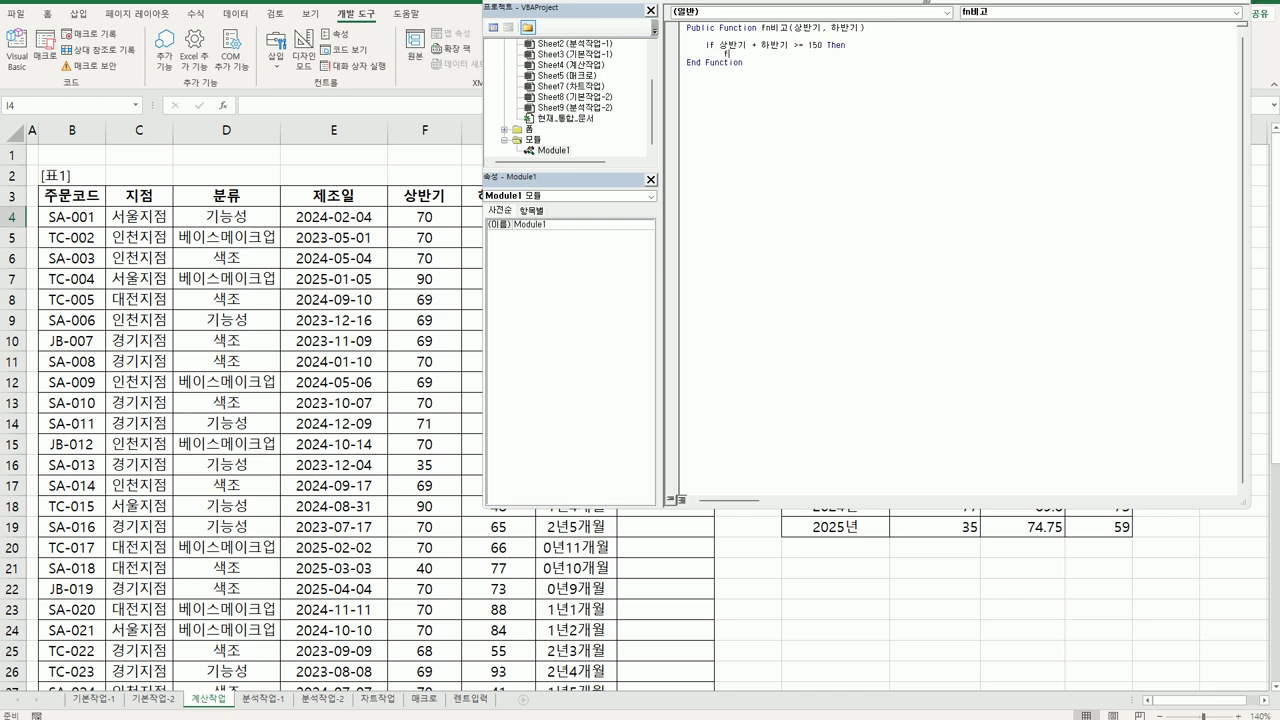
pyautogui.write('n비교 =')
pyautogui.write('"우수업체"')
pyautogui.press('Return')
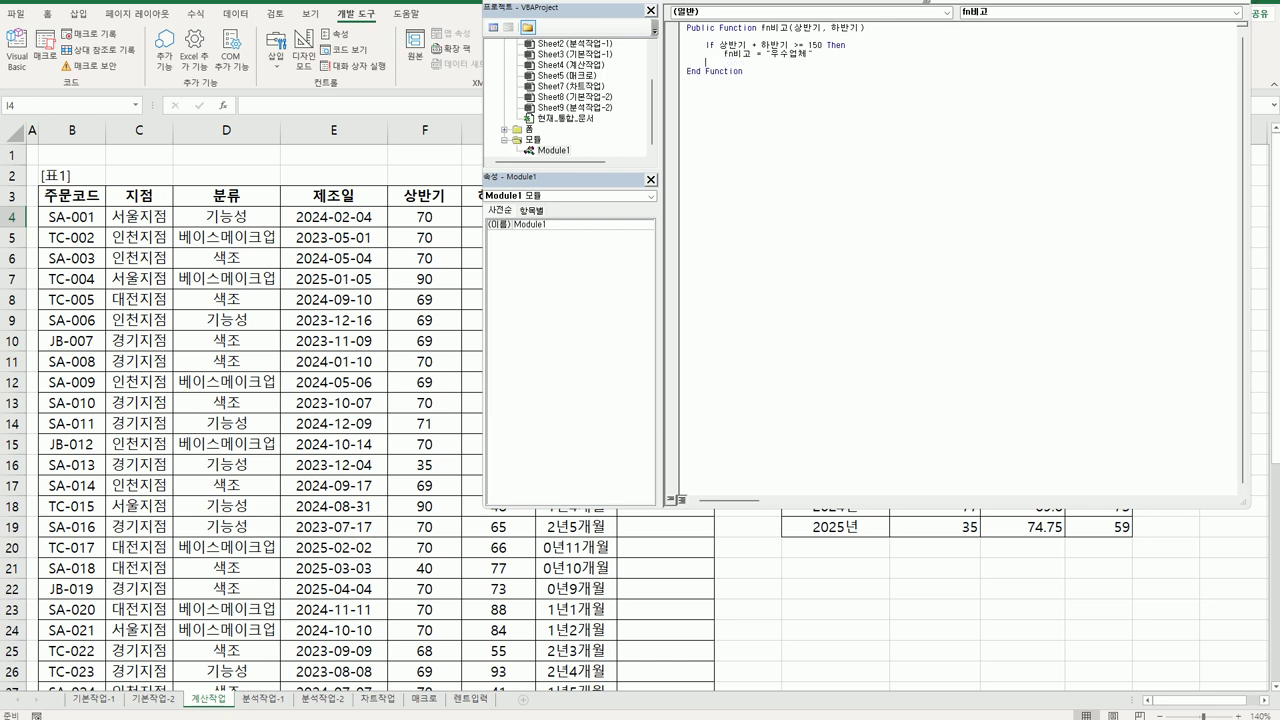
# Add an Else branch containing a copy of the line fn비고 = "우수업체"
pyautogui.write('Else')
pyautogui.press('Return')
pyautogui.press('Up')
pyautogui.press('Up')
pyautogui.hotkey('shift', 'End')
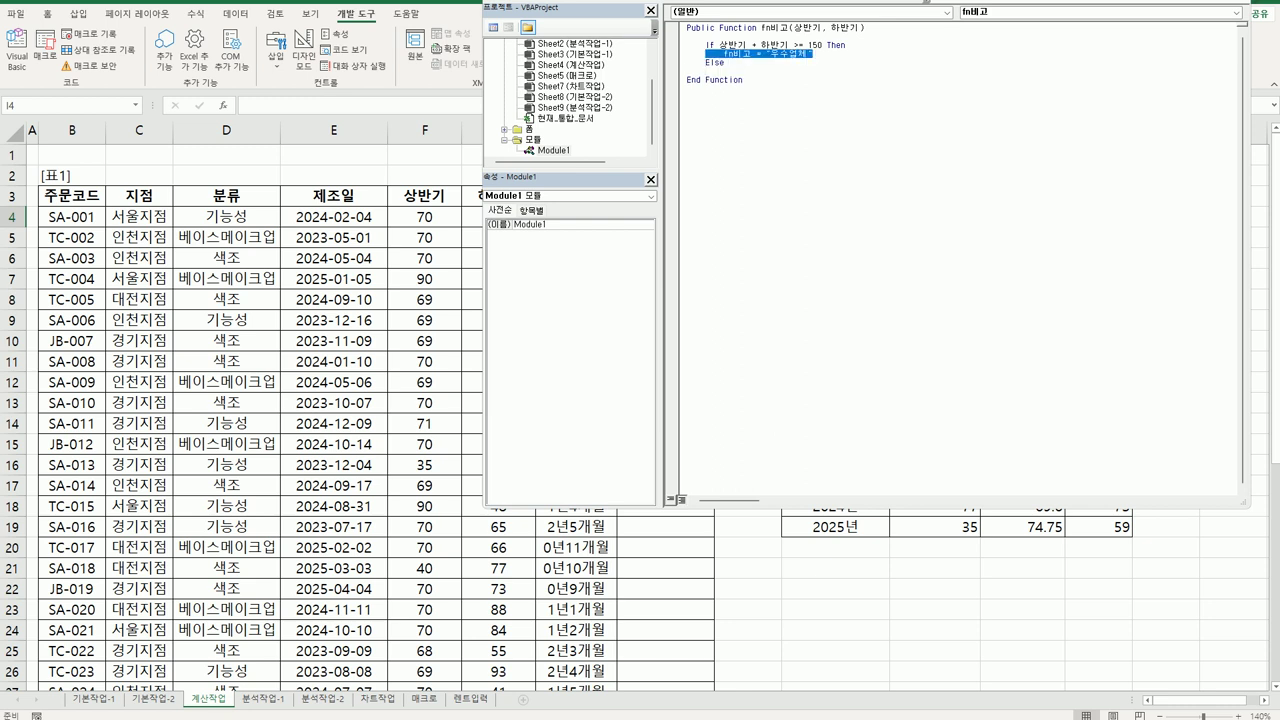
pyautogui.click(724, 62)
pyautogui.press('Down')
pyautogui.write('fn비고 = "우수업체"')
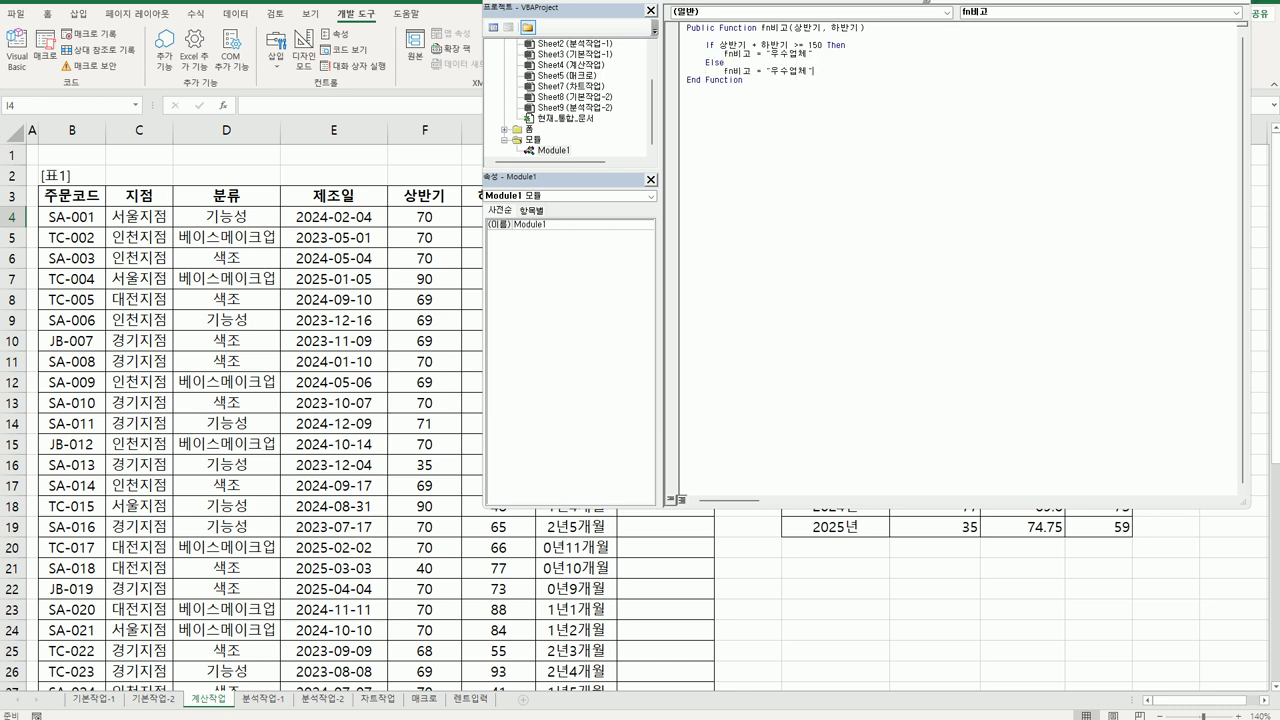
# Empty the copied text in the Else branch so that it reads fn비고 = ""
pyautogui.hotkey('shift', 'Left')
pyautogui.hotkey('shift', 'Left')
pyautogui.hotkey('shift', 'Left')
pyautogui.hotkey('shift', 'Left')
pyautogui.hotkey('shift', 'Left')
pyautogui.press('End')
pyautogui.press('Left')
pyautogui.hotkey('shift', 'Left')
pyautogui.hotkey('shift', 'Left')
pyautogui.hotkey('shift', 'Left')
pyautogui.hotkey('shift', 'Left')
pyautogui.press('Delete')
# Close the conditional block with End If below the Else branch, replacing the mistyped Korean characters
pyautogui.press('End')
pyautogui.press('Return')
pyautogui.write('둥 ㅑㄹ')
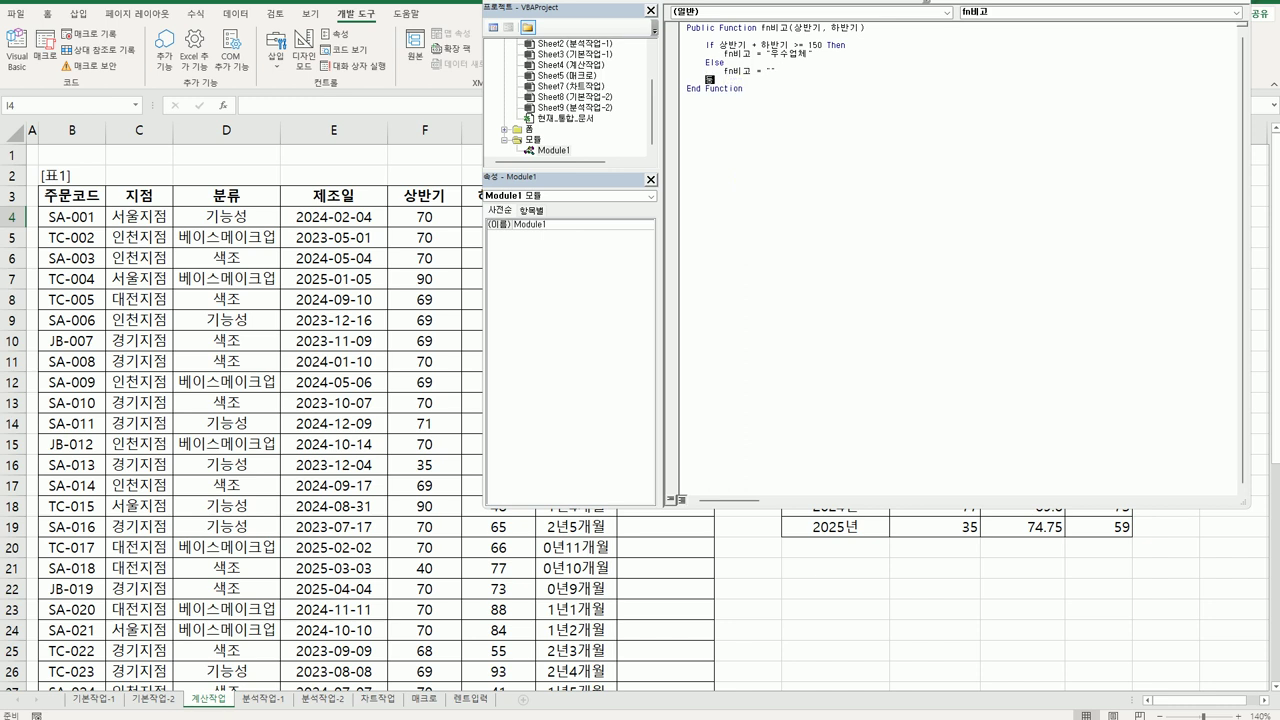
pyautogui.press('Return')
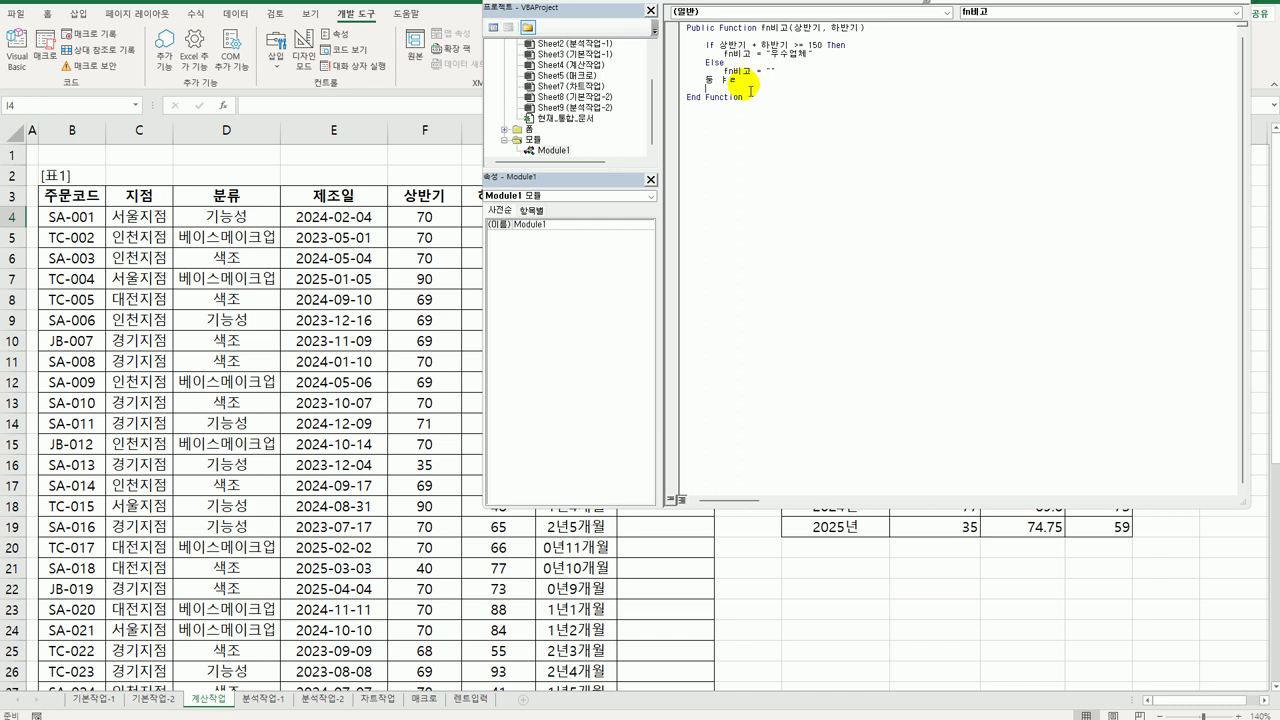
pyautogui.hotkey('shift', 'Home')
pyautogui.write('end if')
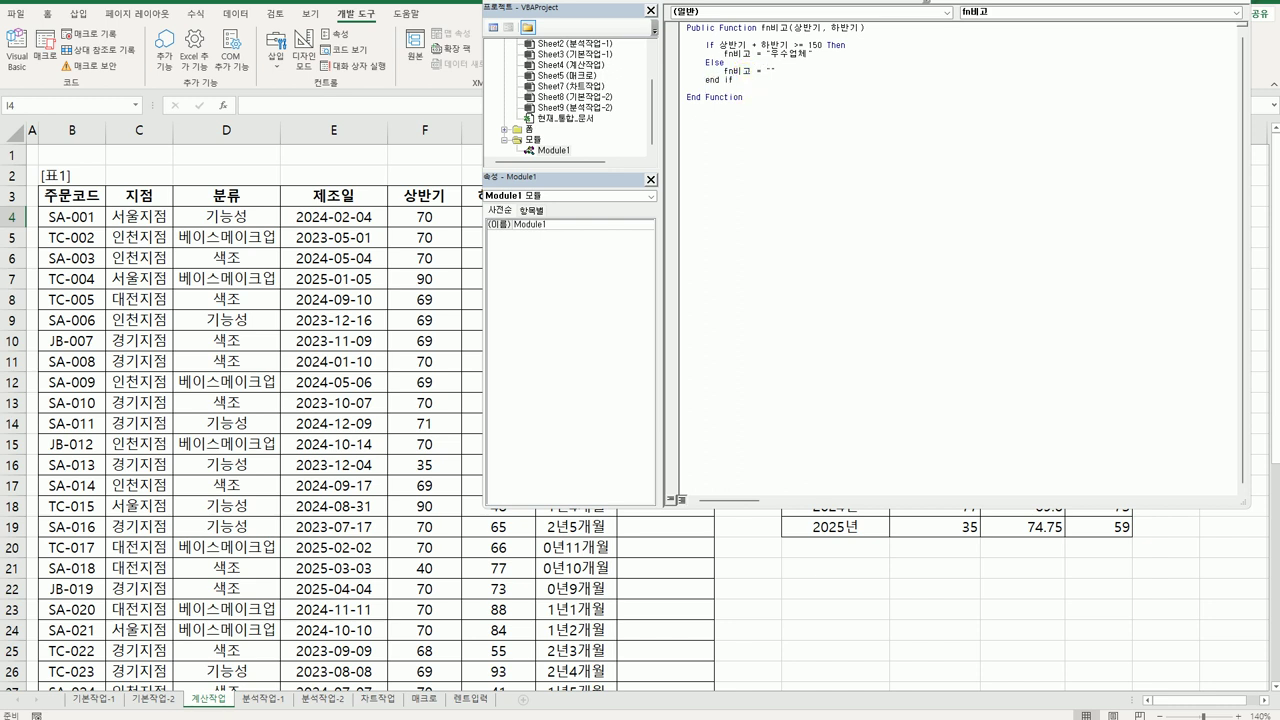
pyautogui.click(819, 125)
# Return to the worksheet and insert the user-defined function fn비고 into cell I4
pyautogui.hotkey('alt', 'F11')
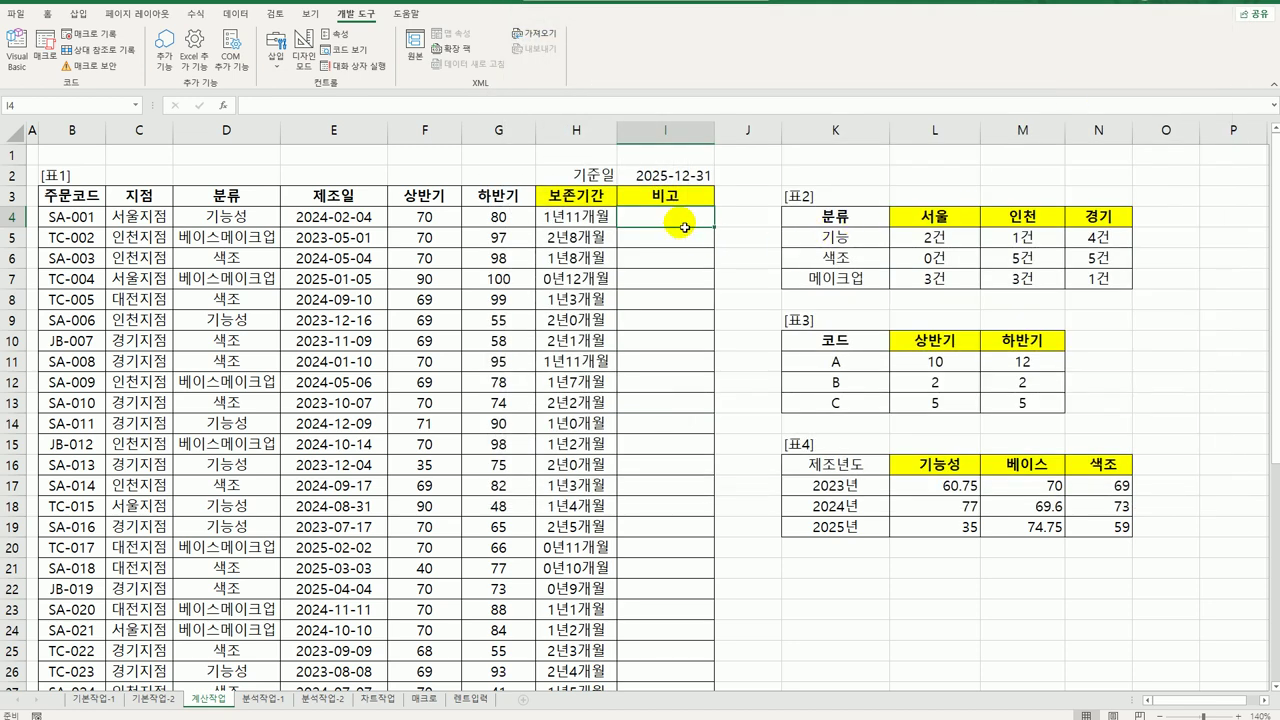
pyautogui.click(223, 105)
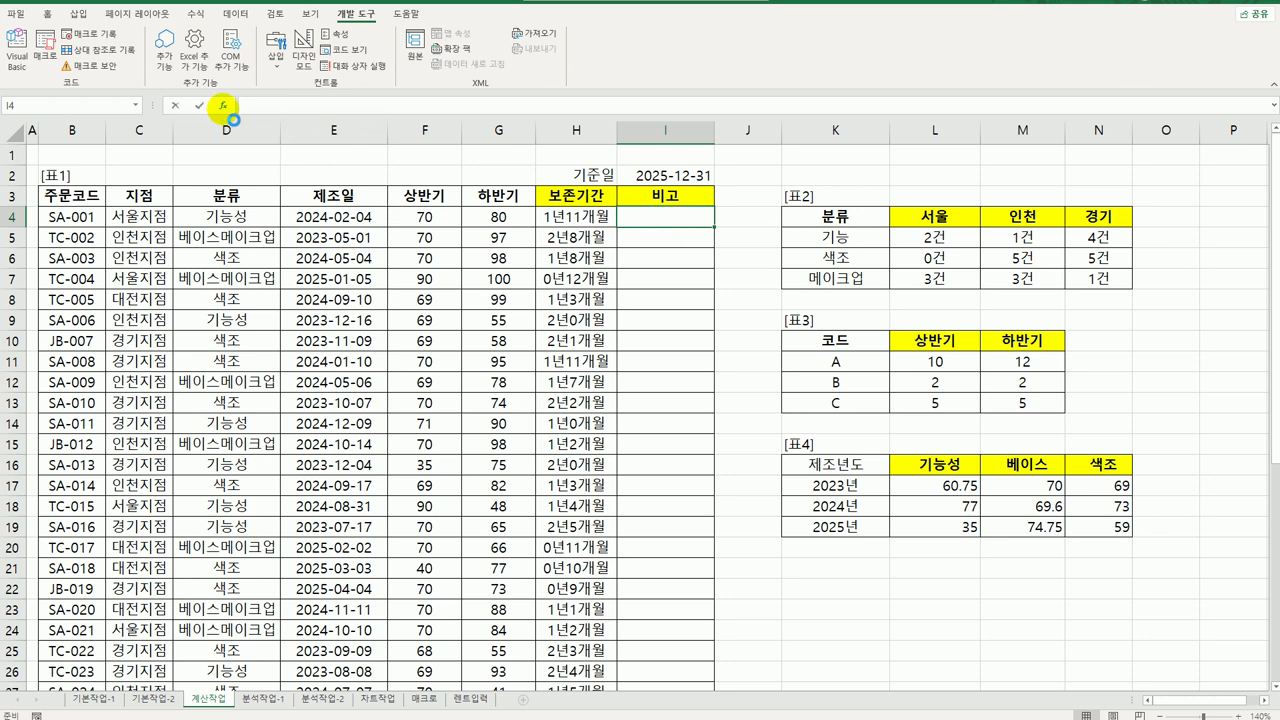
pyautogui.click(454, 294)
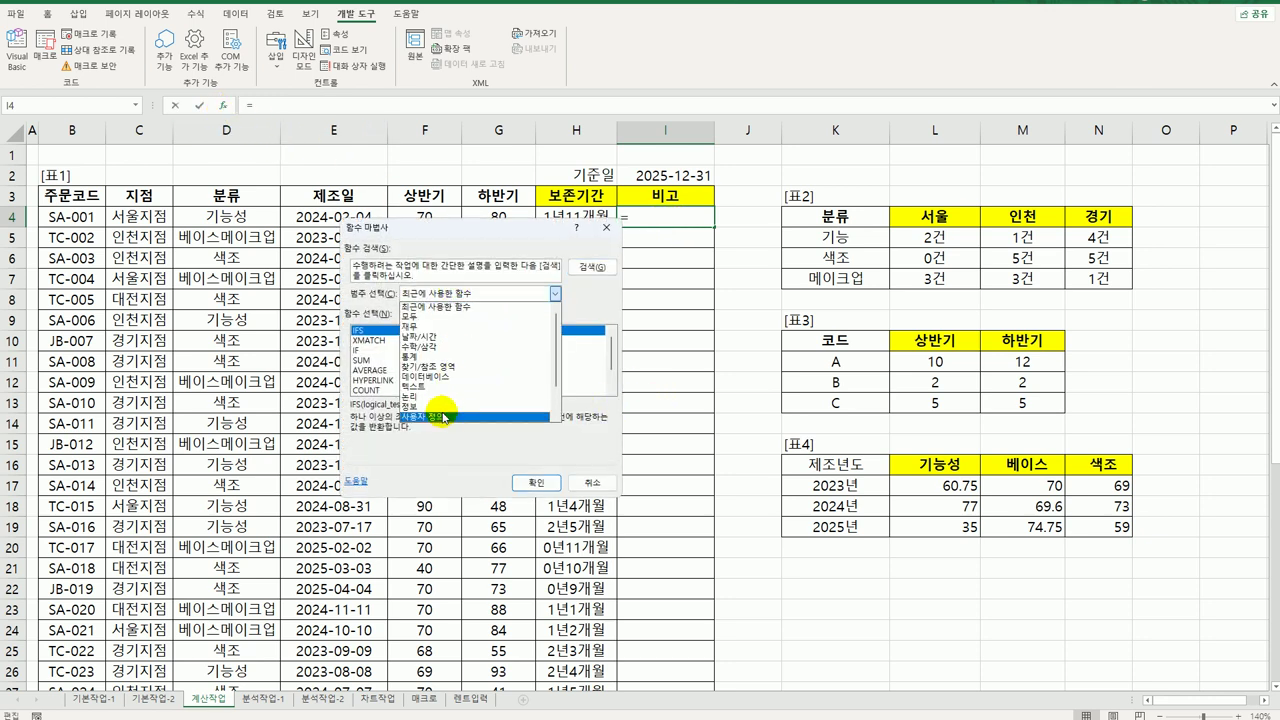
pyautogui.click(443, 418)
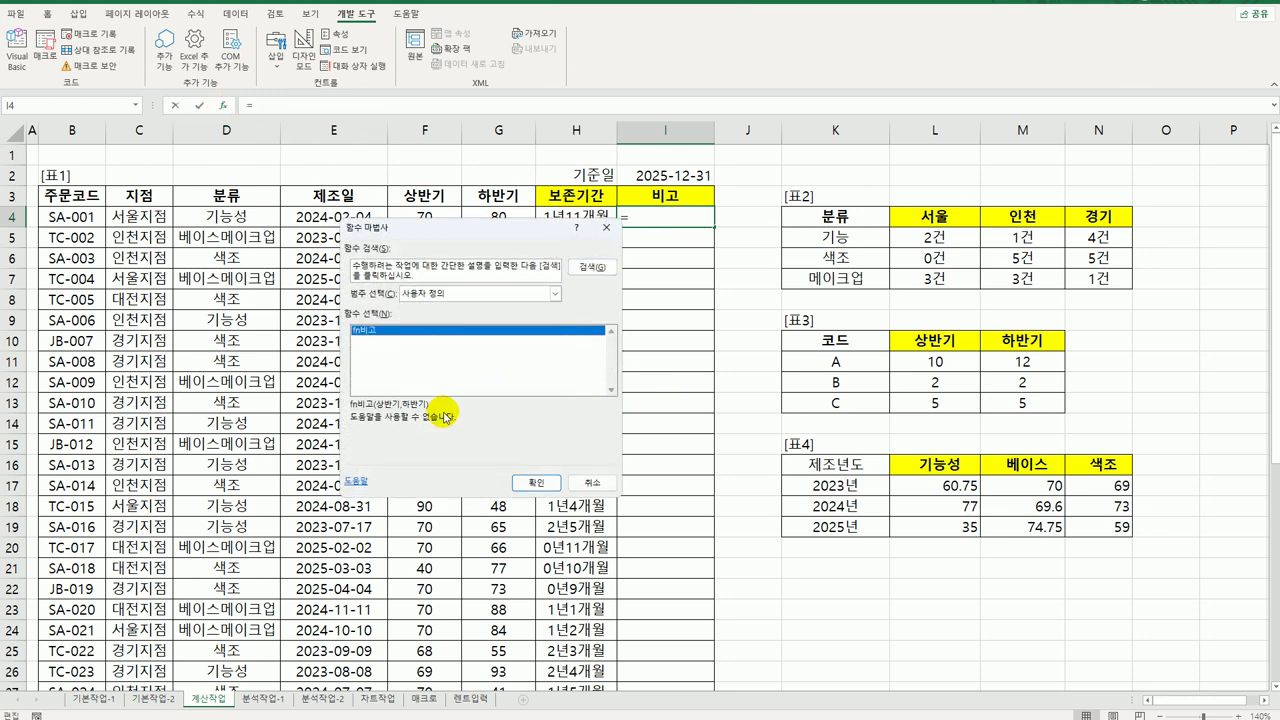
pyautogui.click(533, 485)
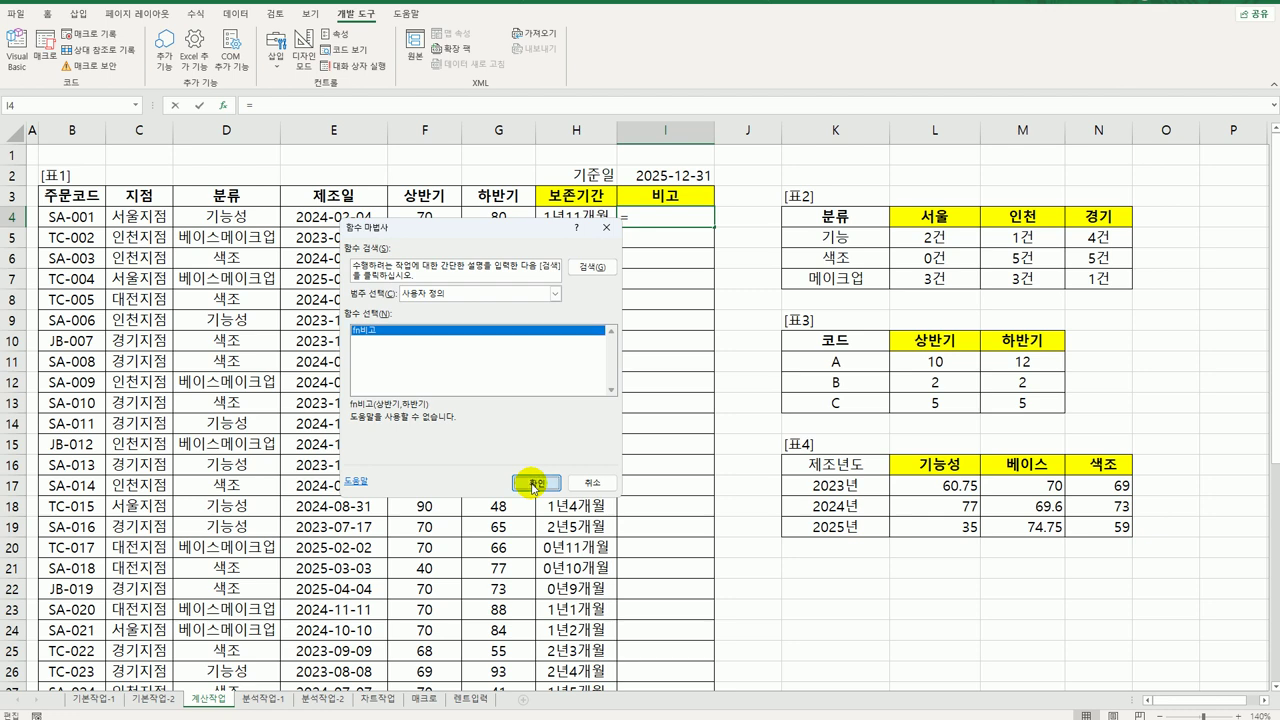
# Set the fn비고 arguments to F4 for 상반기 and G4 for 하반기, and fill the formula down the 비고 column
pyautogui.click(433, 212)
pyautogui.click(395, 322)
pyautogui.click(480, 218)
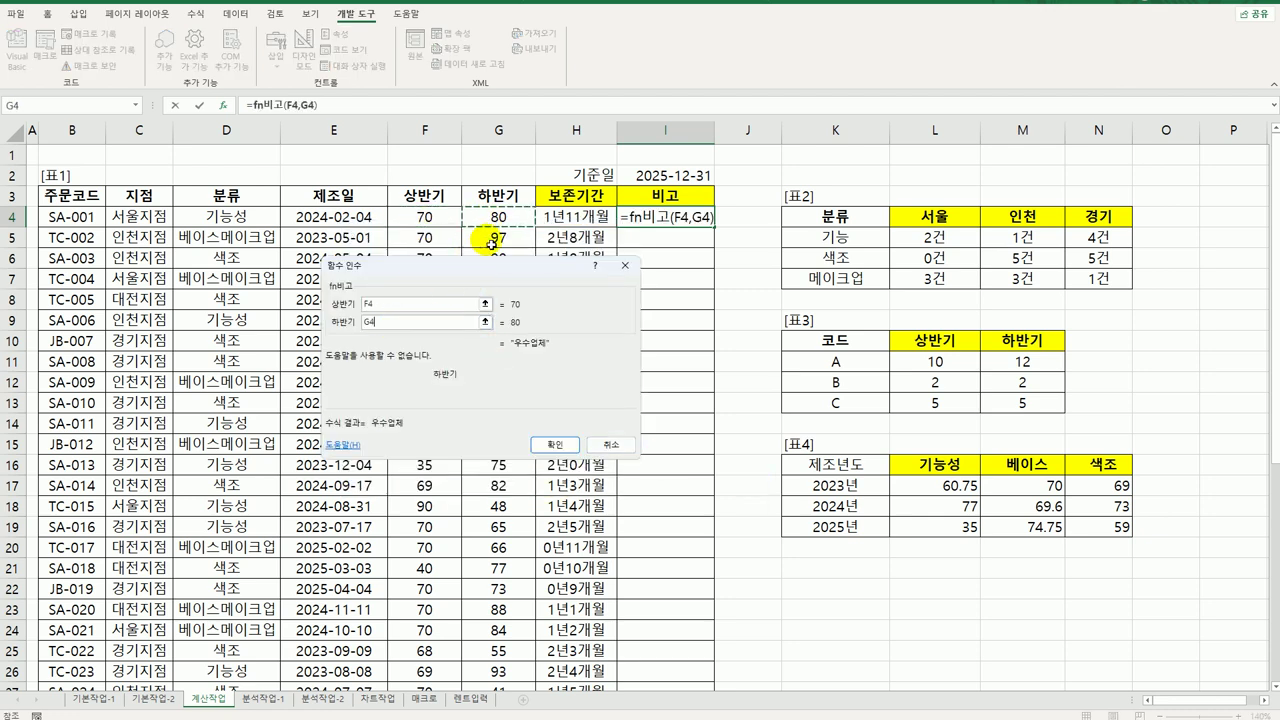
pyautogui.click(574, 448)
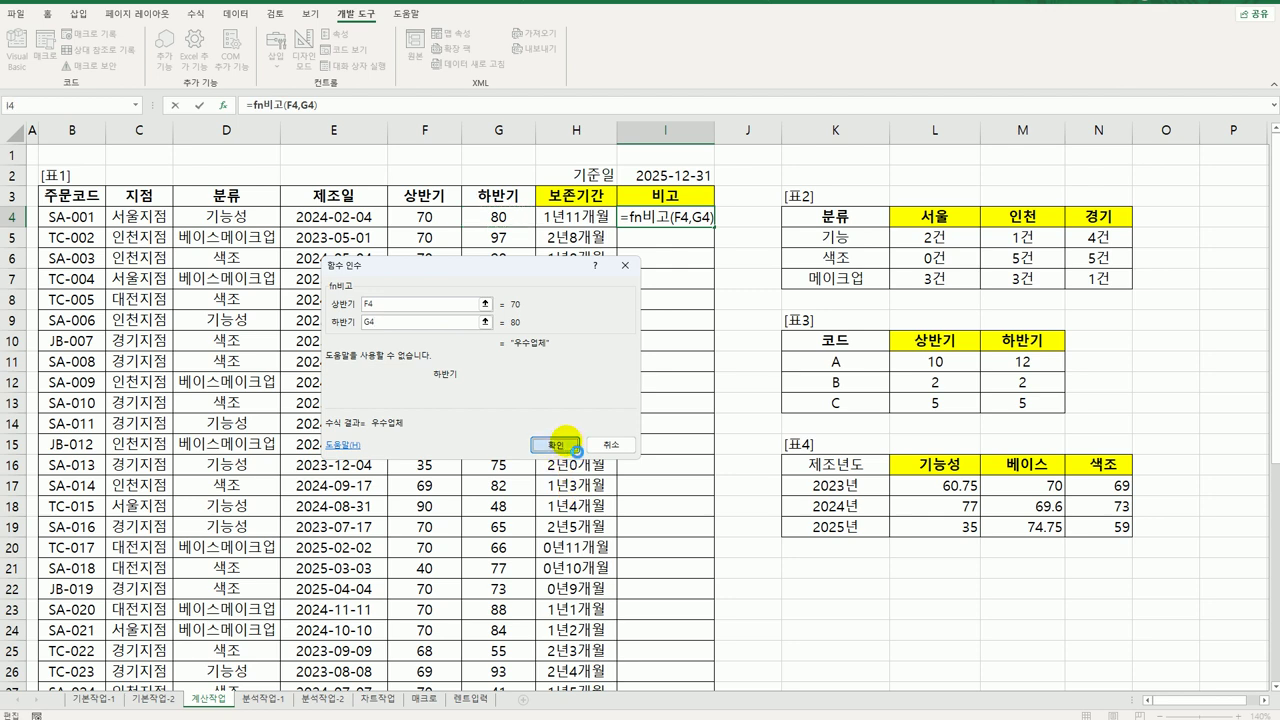
pyautogui.doubleClick(715, 228)
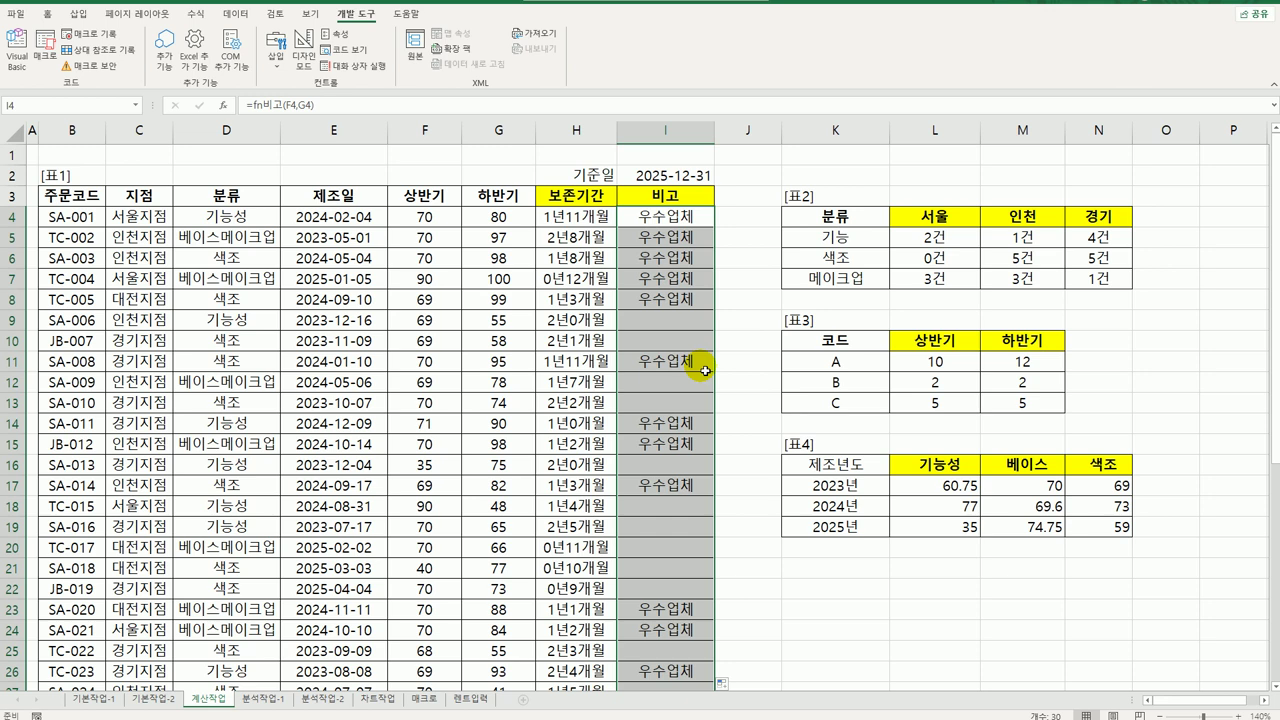
# On the 분석작업-1 sheet, start an external data import with Microsoft Query at cell B3
pyautogui.click(264, 698)
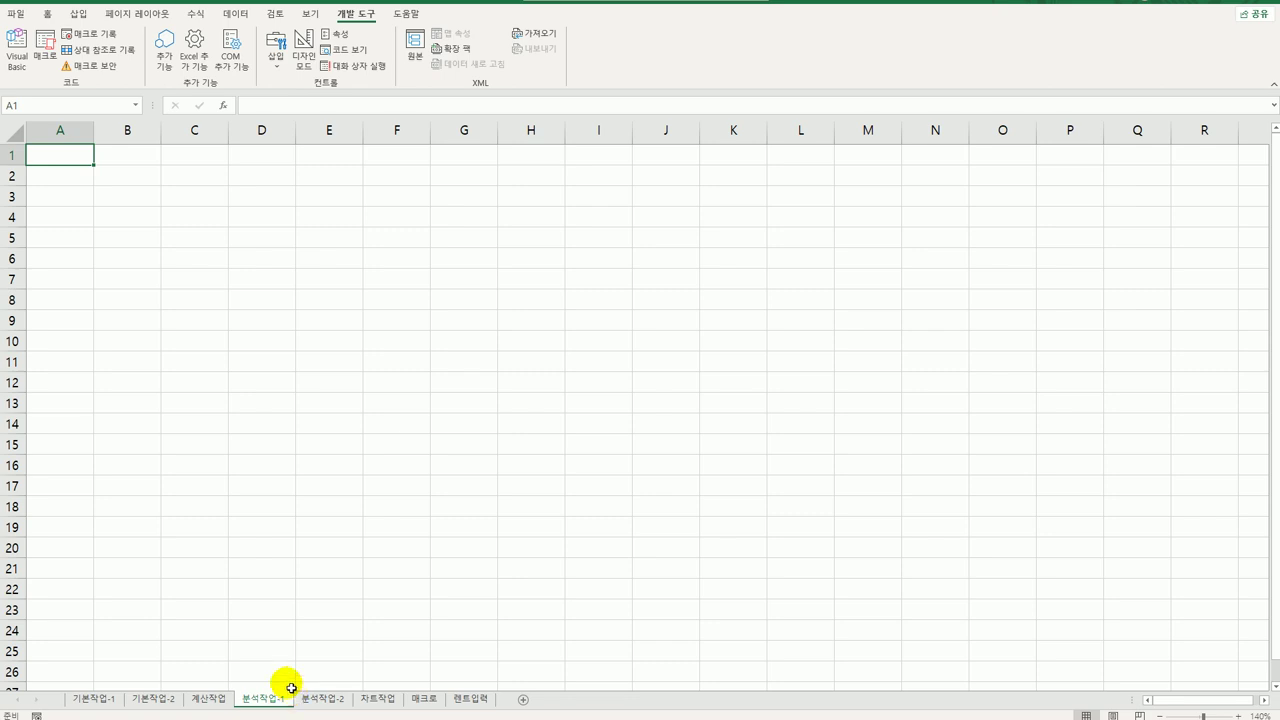
pyautogui.click(139, 205)
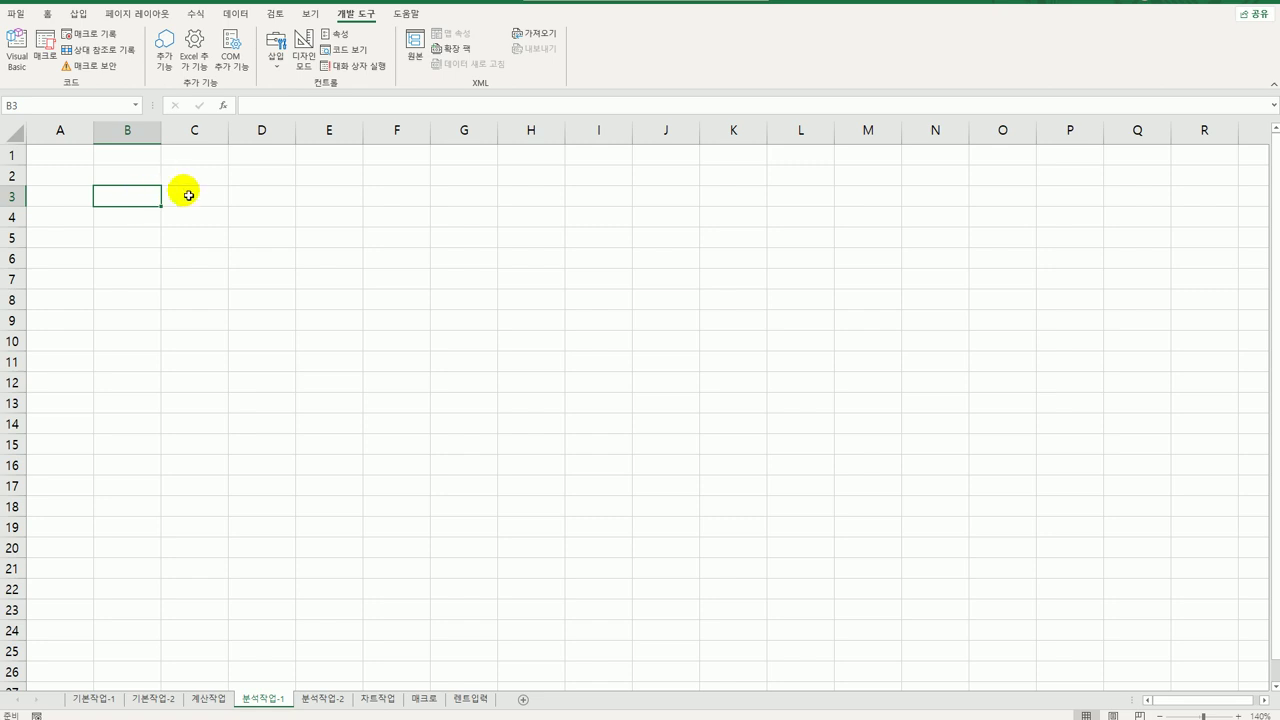
pyautogui.click(235, 14)
pyautogui.click(22, 50)
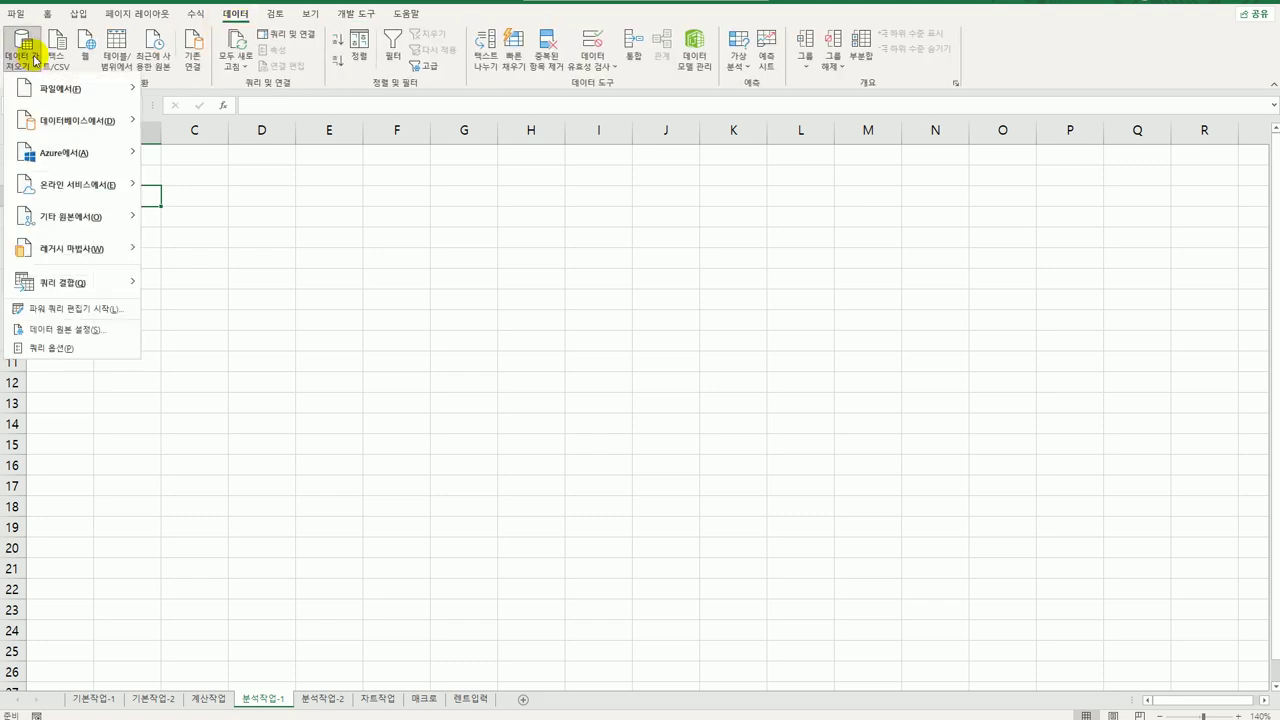
pyautogui.moveTo(104, 229)
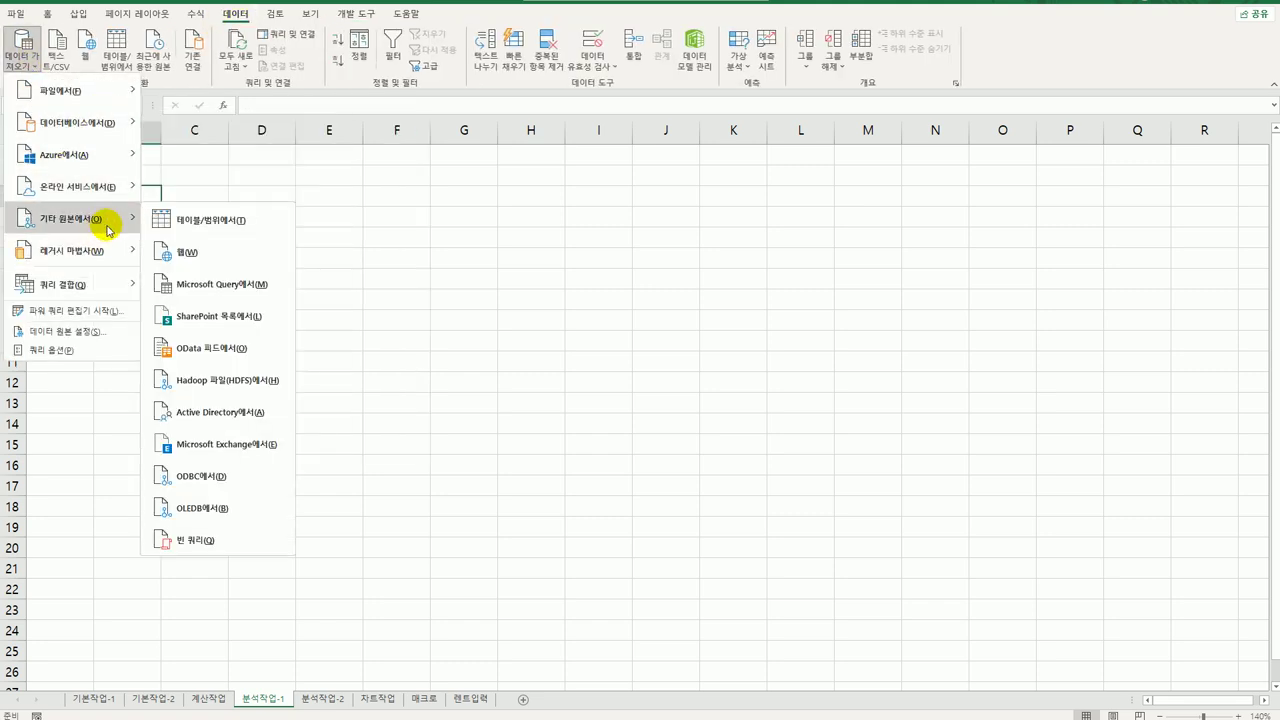
pyautogui.click(235, 289)
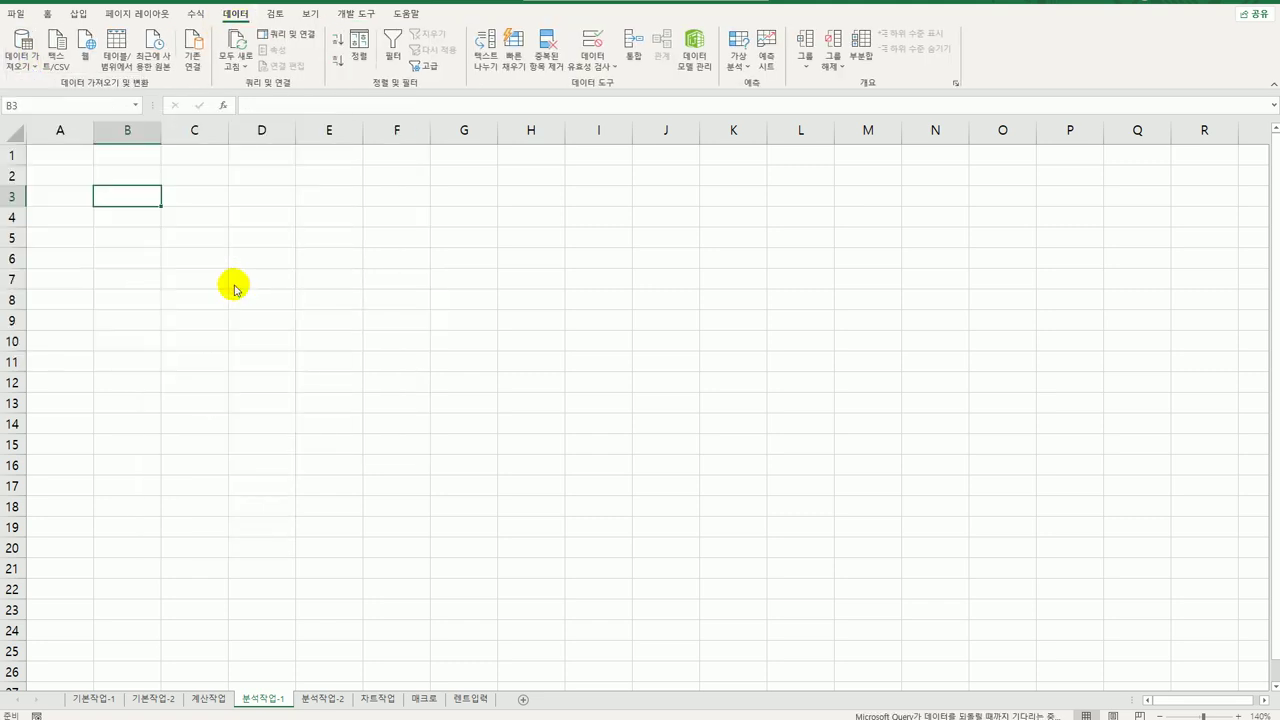
# Choose MS Access Database as the data source and connect to the 화장품.accdb file
pyautogui.click(593, 399)
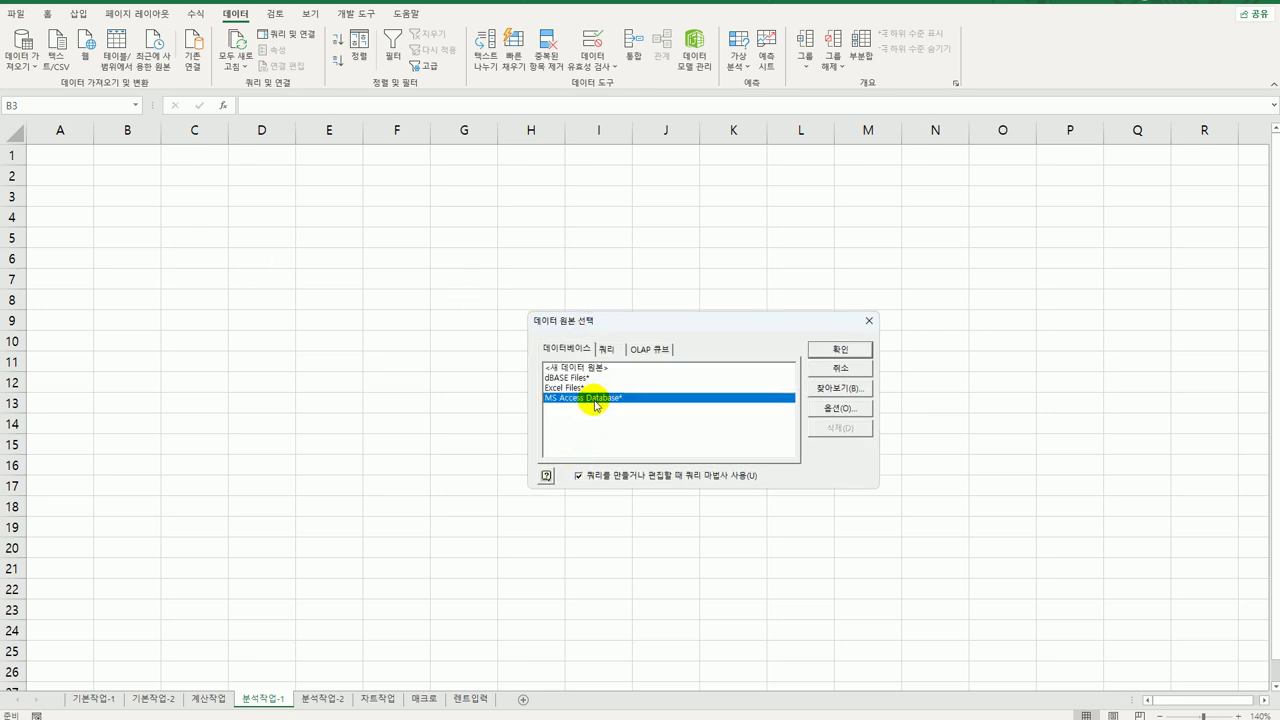
pyautogui.click(849, 350)
pyautogui.moveTo(380, 140); pyautogui.dragTo(614, 263)
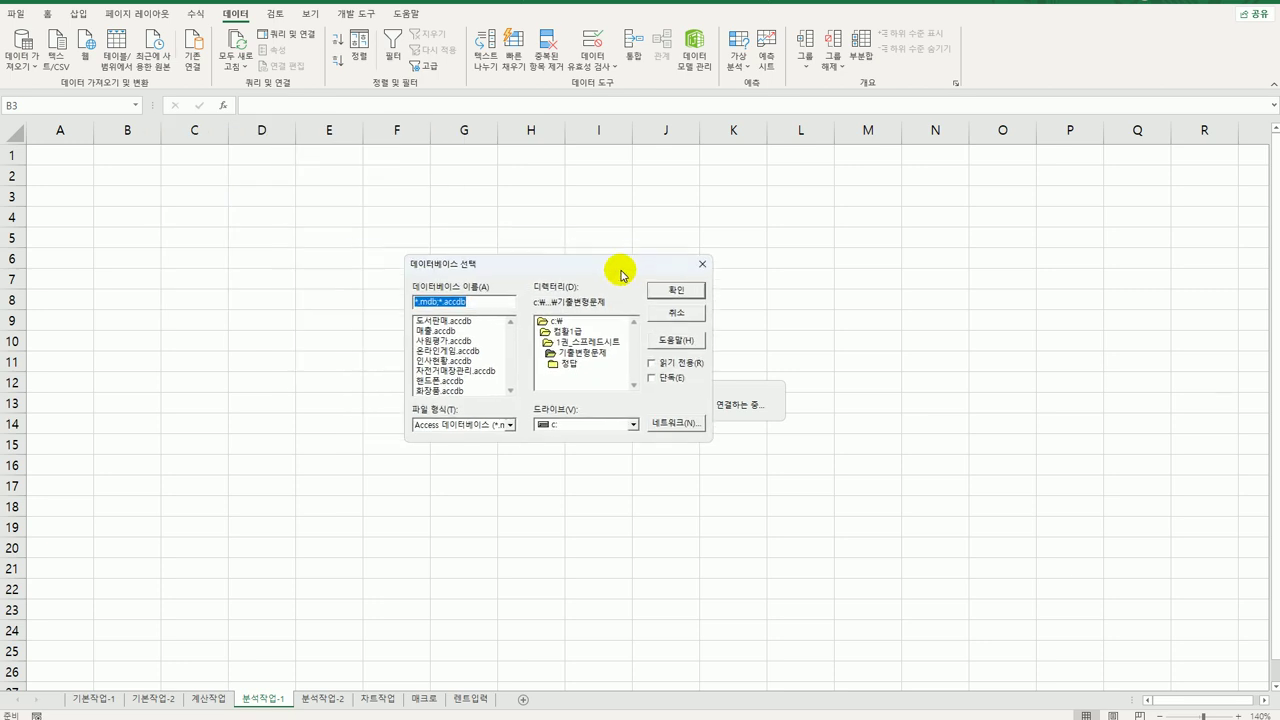
pyautogui.click(452, 391)
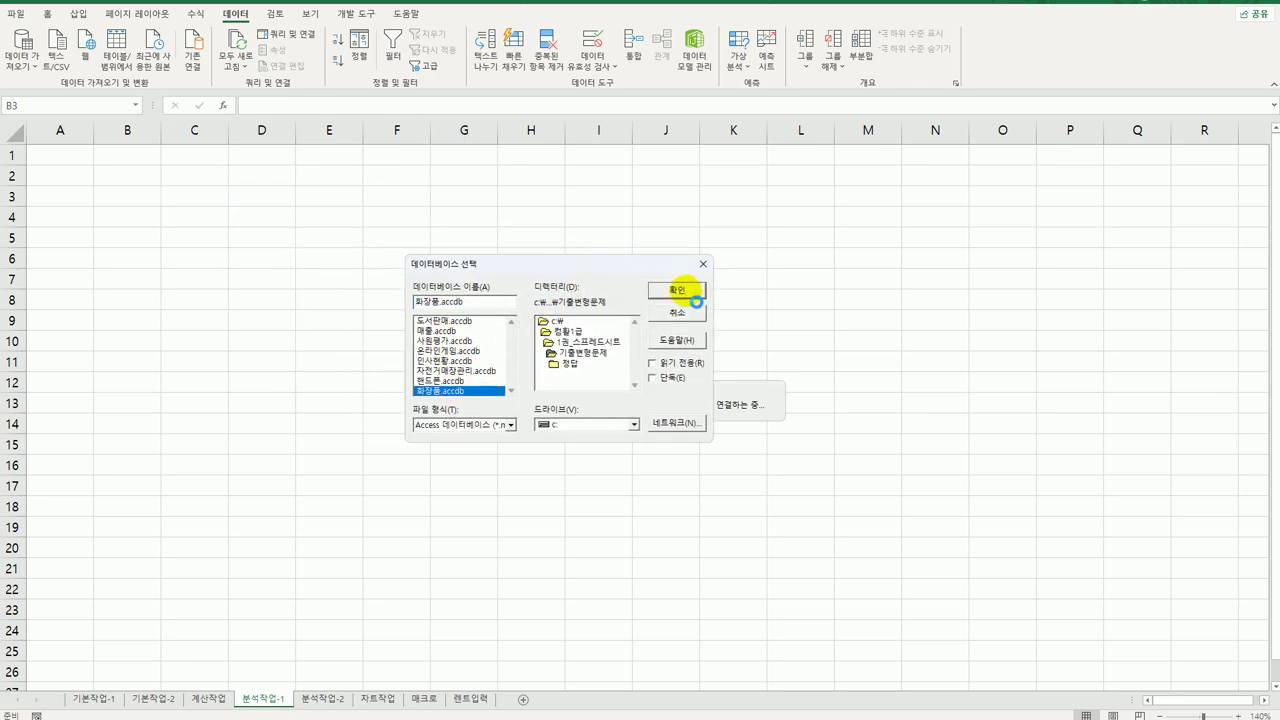
pyautogui.click(678, 290)
# Add the 물품명, 거래구분, 금액 and 포인트 columns of the 판매내역 table to the query
pyautogui.doubleClick(479, 246)
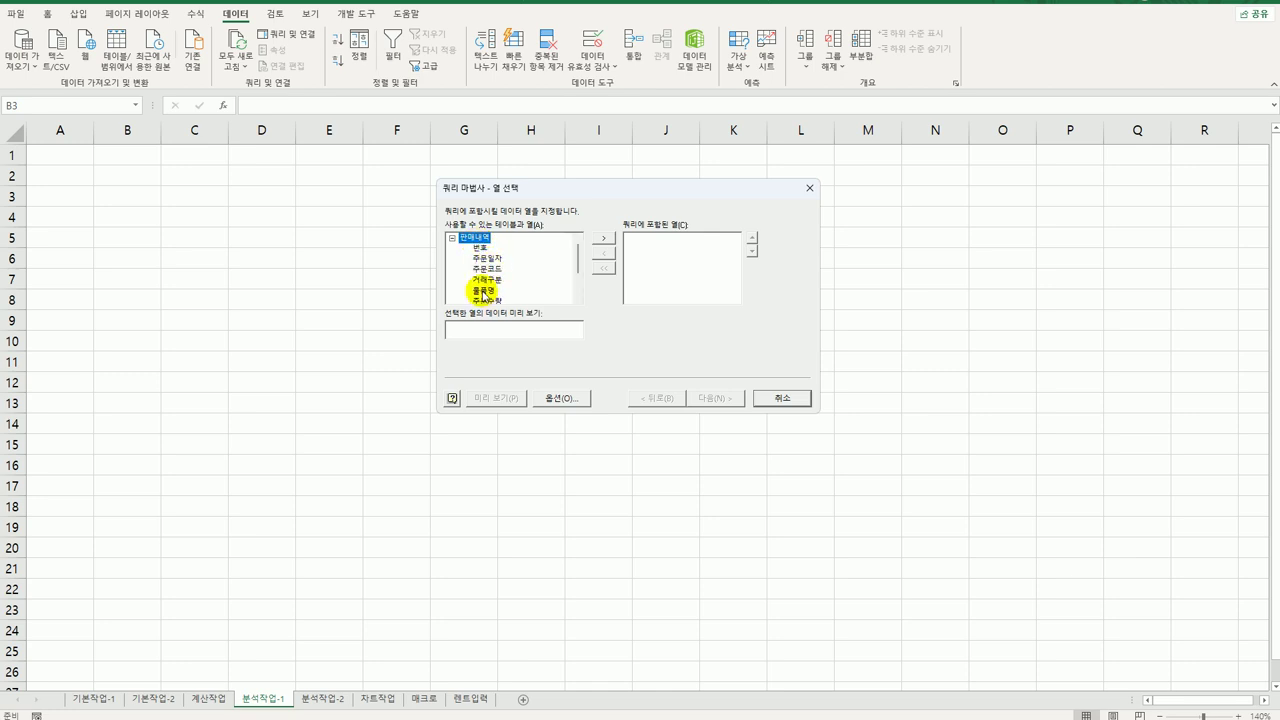
pyautogui.doubleClick(483, 291)
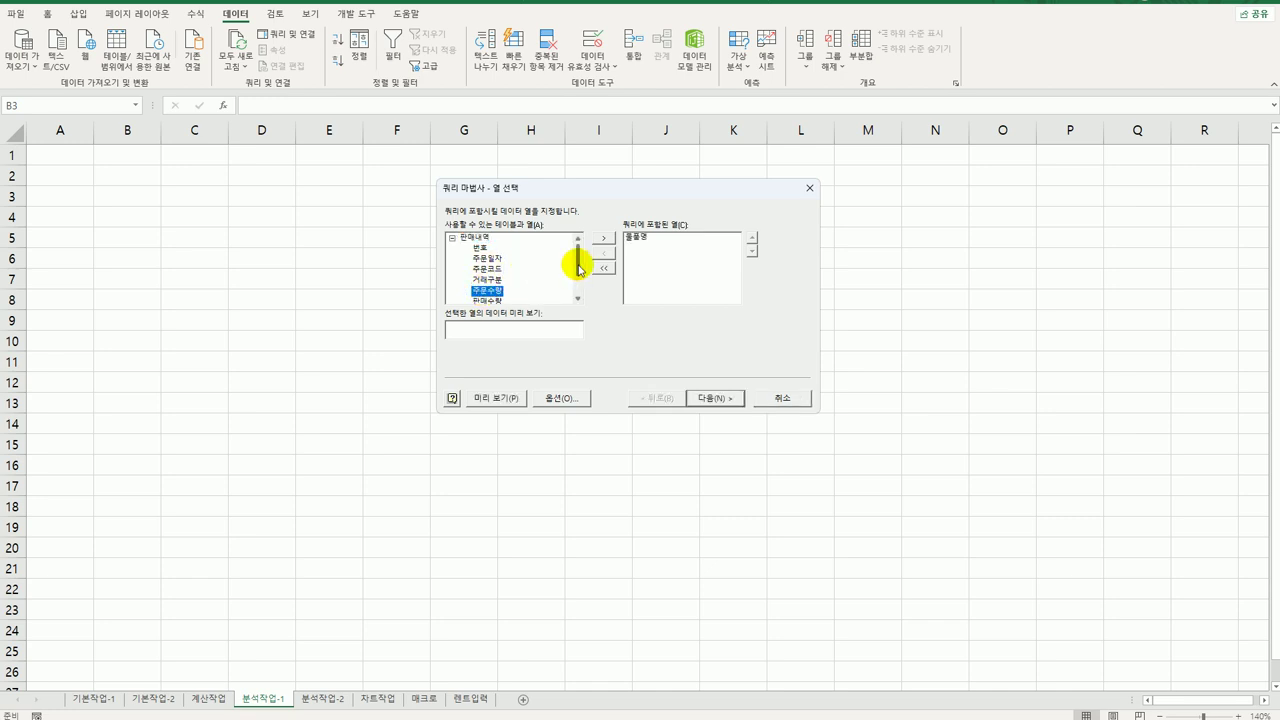
pyautogui.doubleClick(487, 280)
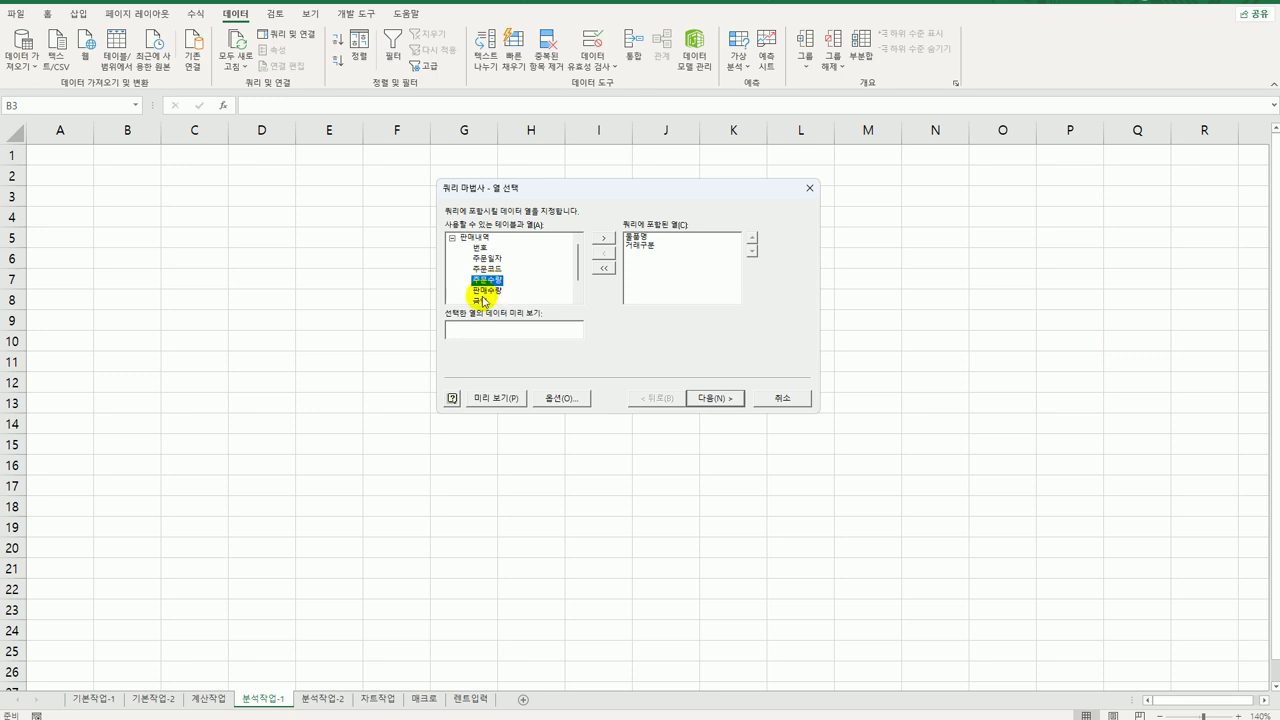
pyautogui.doubleClick(485, 300)
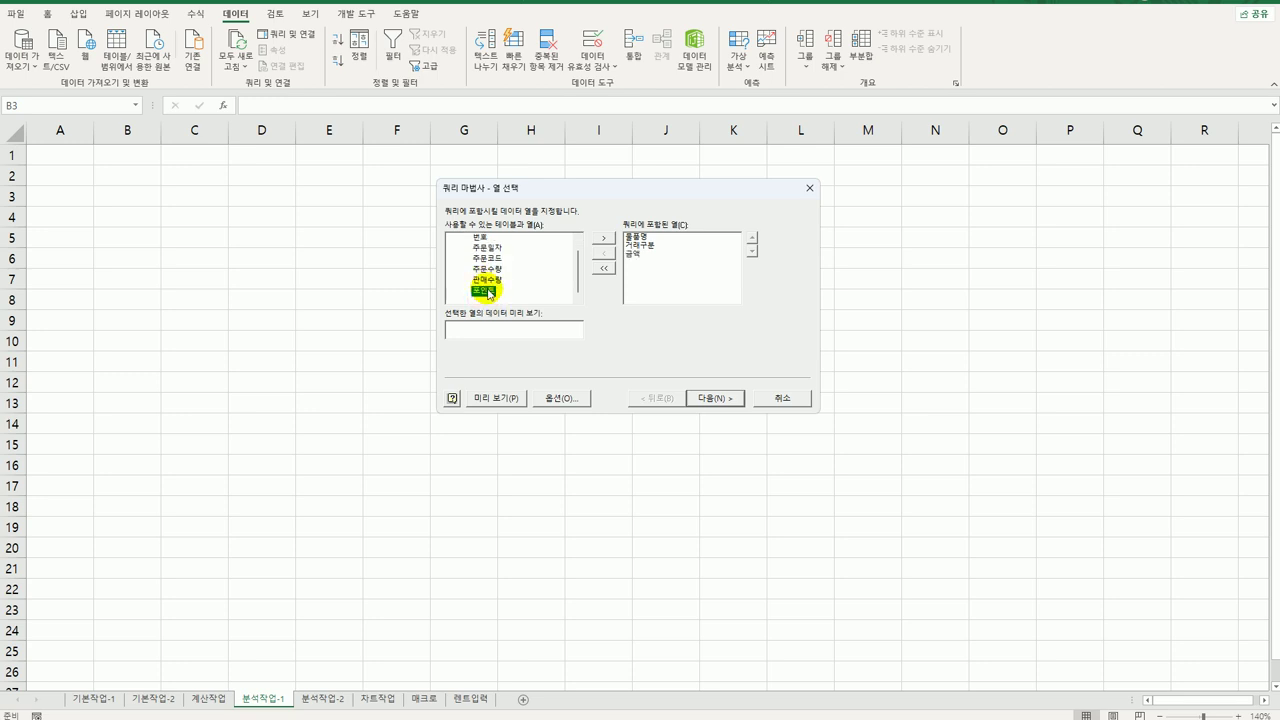
pyautogui.doubleClick(488, 292)
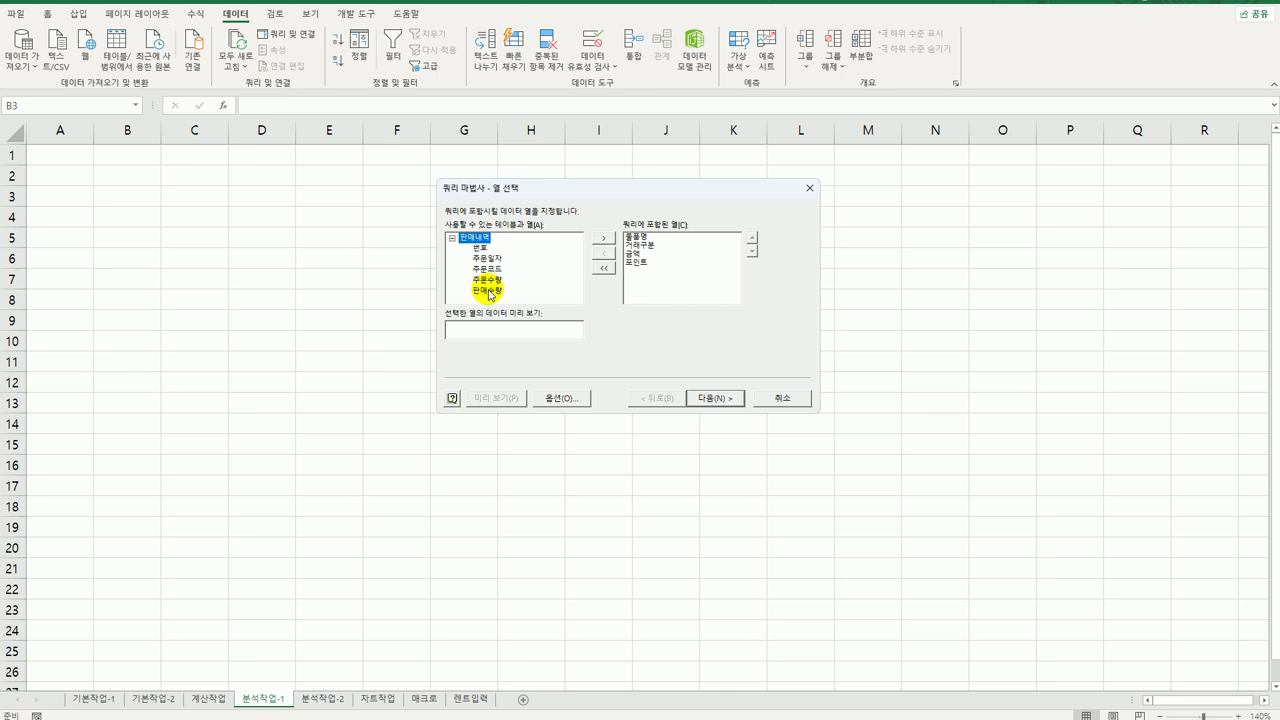
# Finish the query without filter or sort settings and return the data to Excel as a pivot table report at B3
pyautogui.click(712, 400)
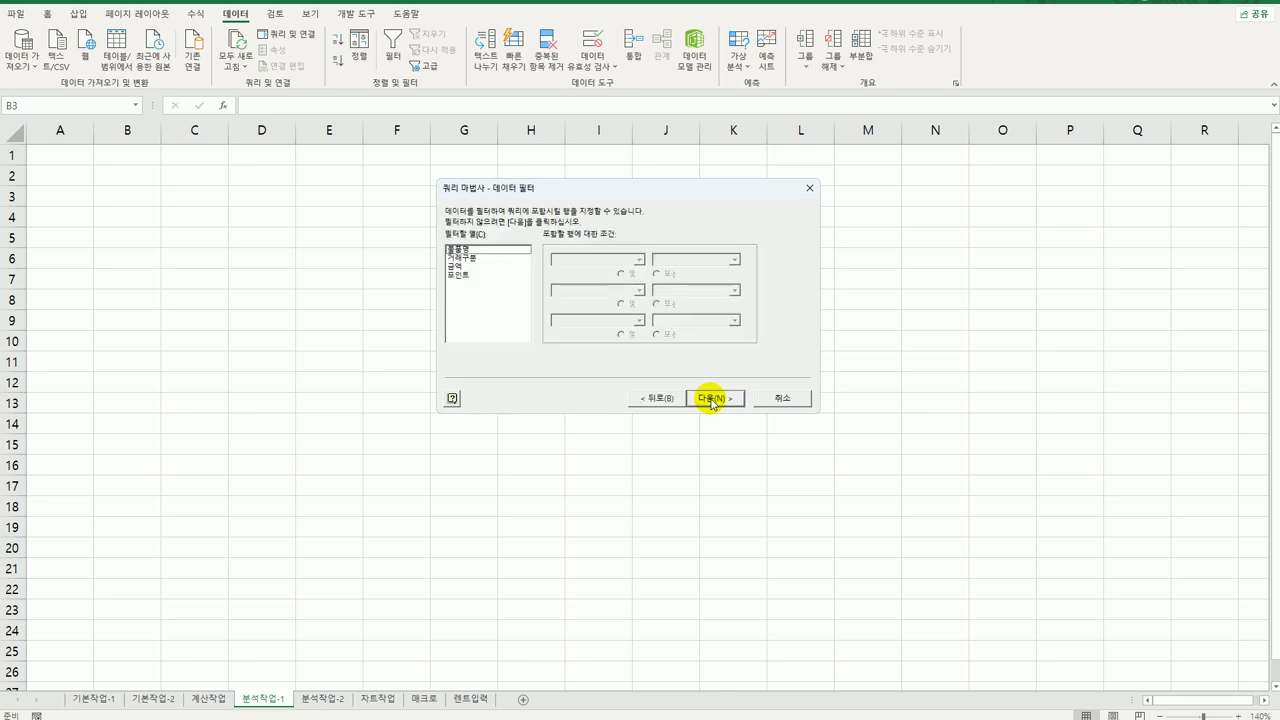
pyautogui.click(712, 400)
pyautogui.click(712, 400)
pyautogui.click(711, 400)
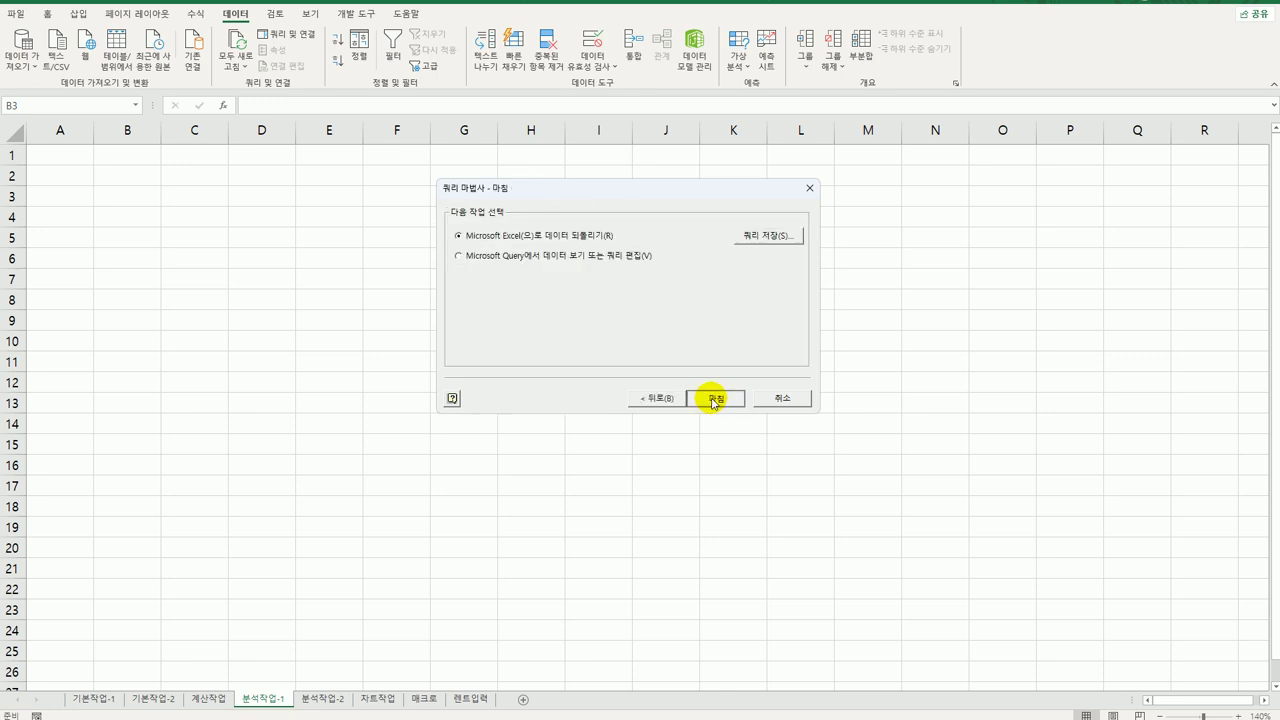
pyautogui.click(459, 317)
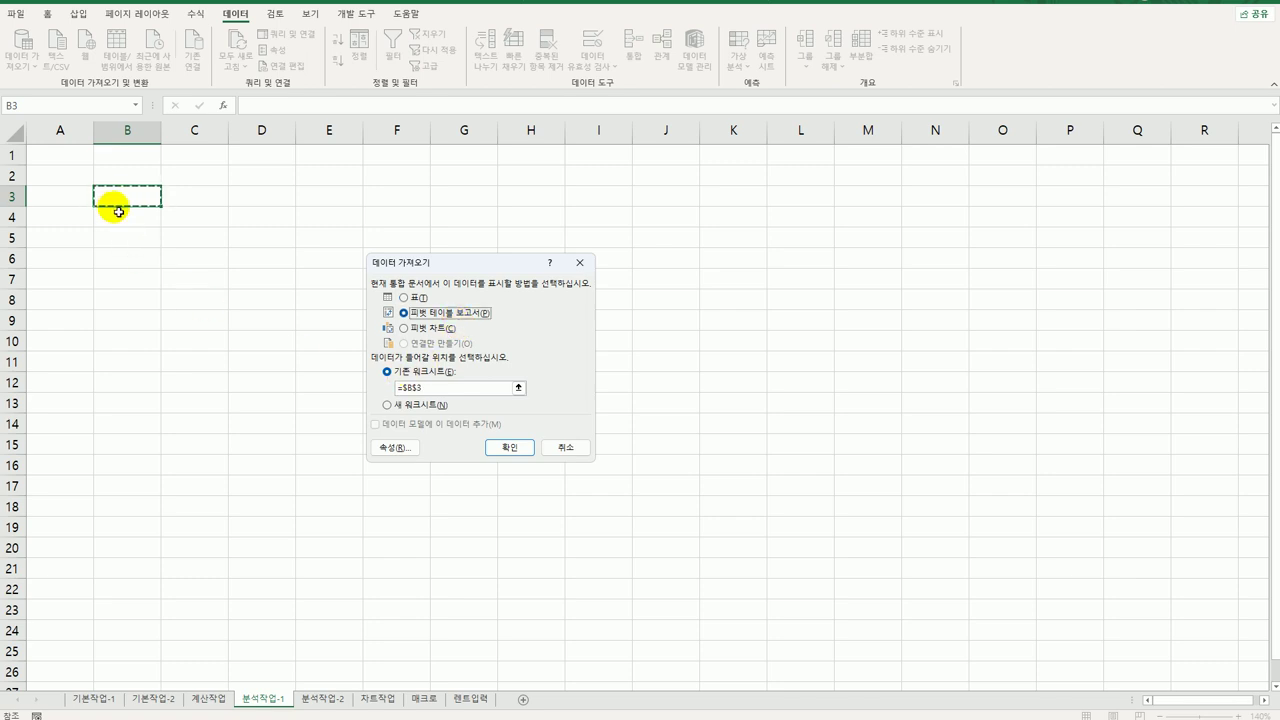
pyautogui.click(510, 450)
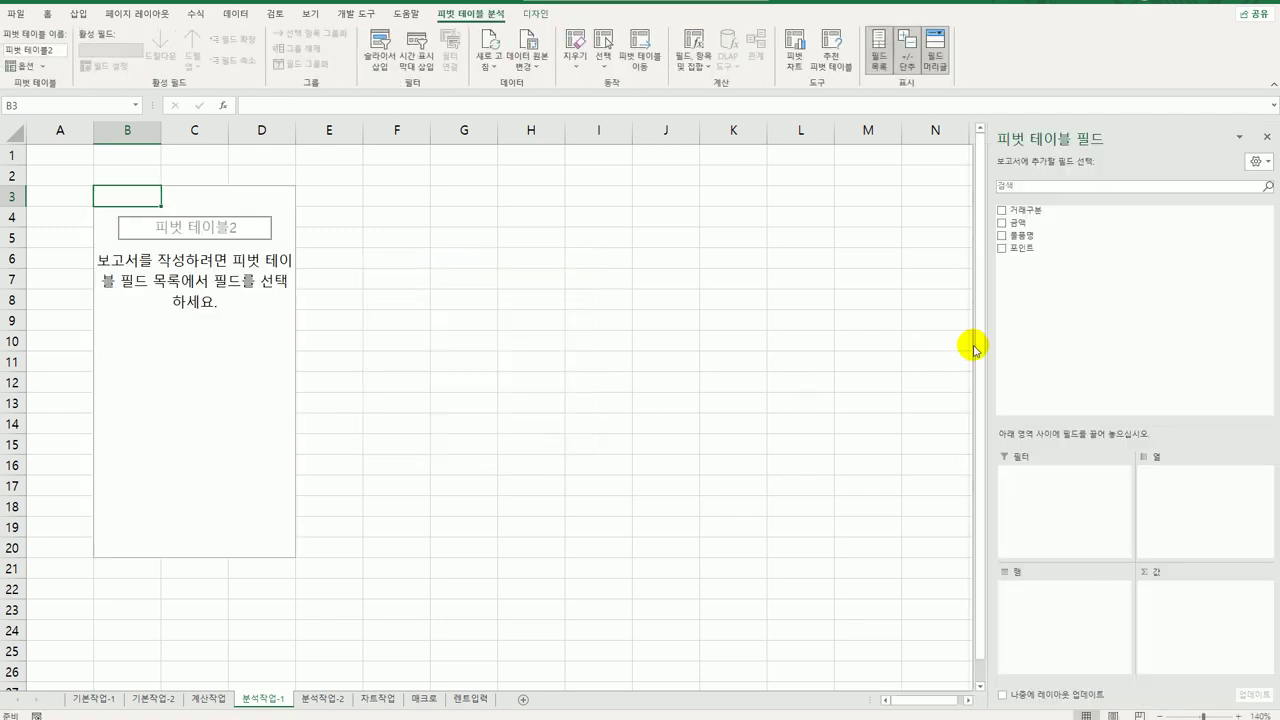
# Place 물품명 and 거래구분 in the pivot table's row area and 금액 and 포인트 in the values area
pyautogui.moveTo(1070, 238); pyautogui.dragTo(1039, 592)
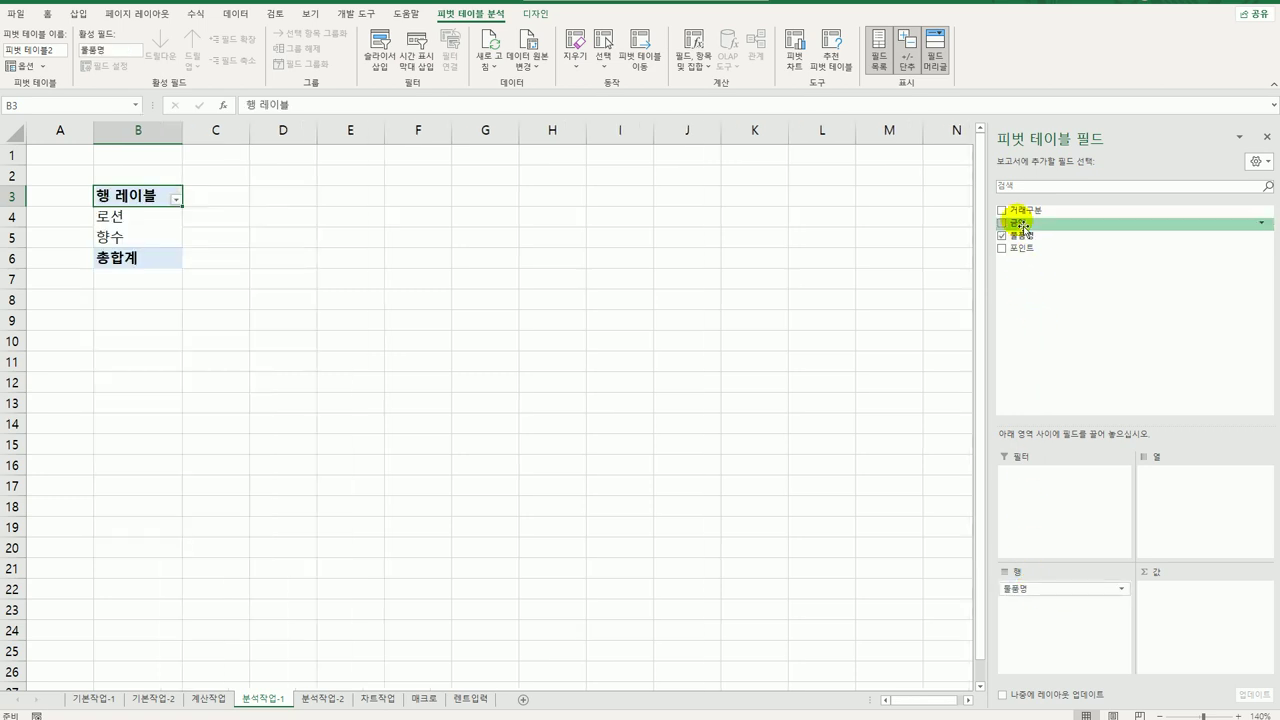
pyautogui.moveTo(1023, 210); pyautogui.dragTo(1037, 641)
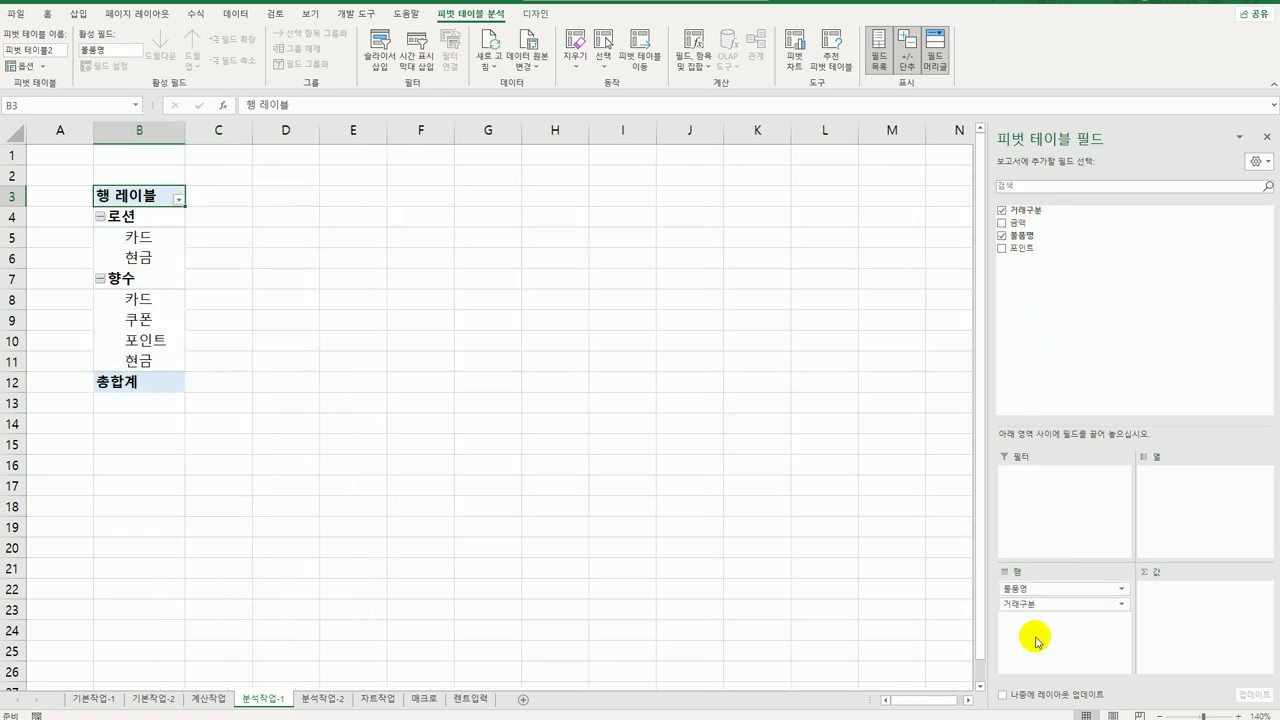
pyautogui.moveTo(1046, 224); pyautogui.dragTo(1185, 608)
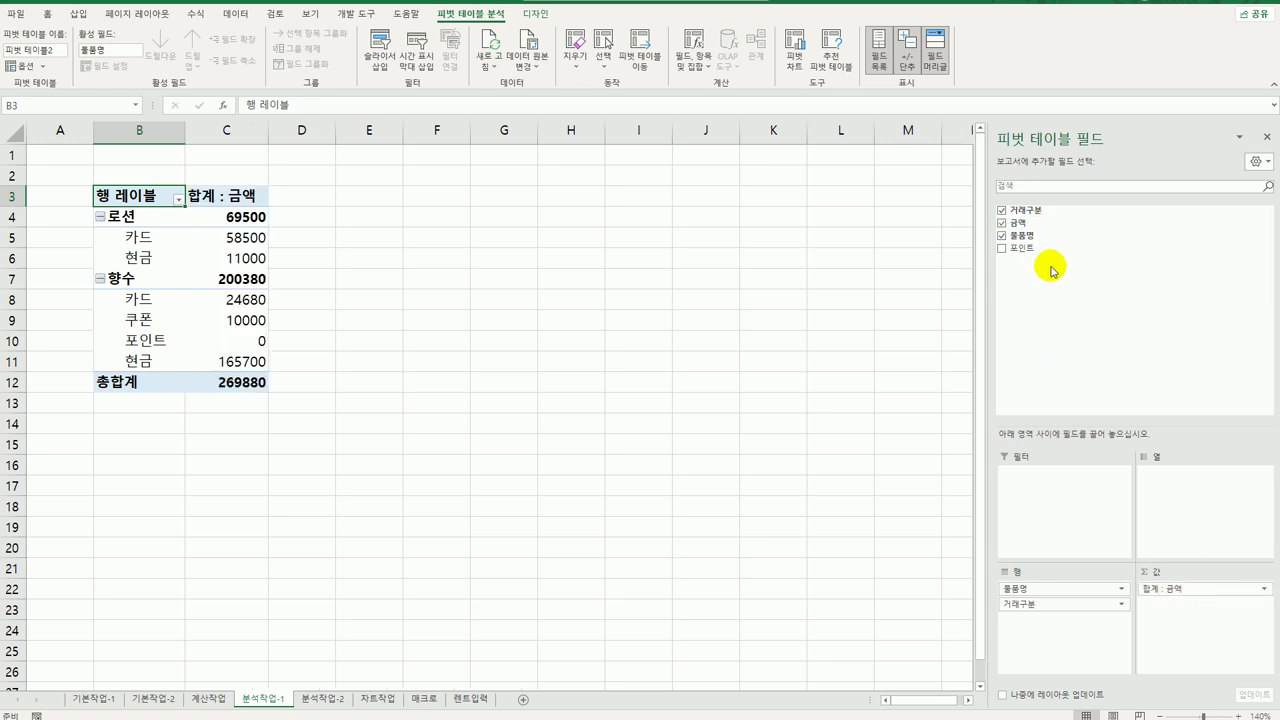
pyautogui.moveTo(1180, 623); pyautogui.dragTo(1180, 623)
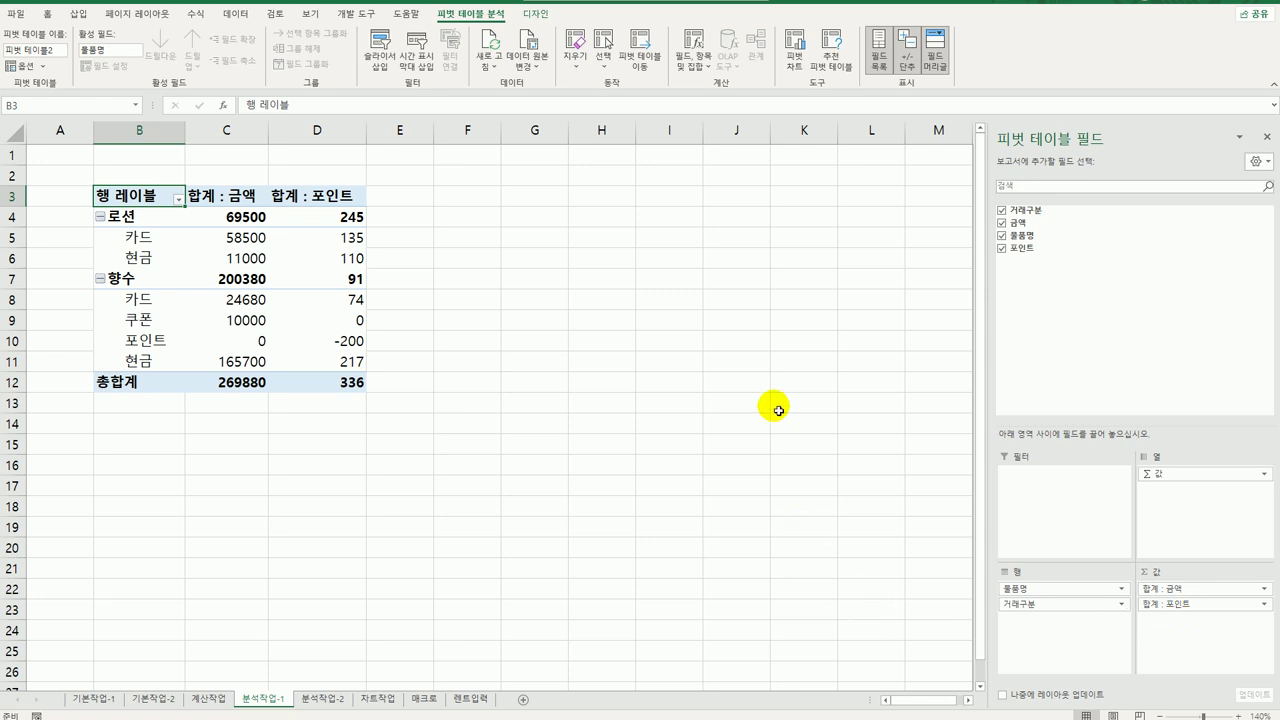
# Change the pivot table's report layout to tabular form
pyautogui.click(540, 16)
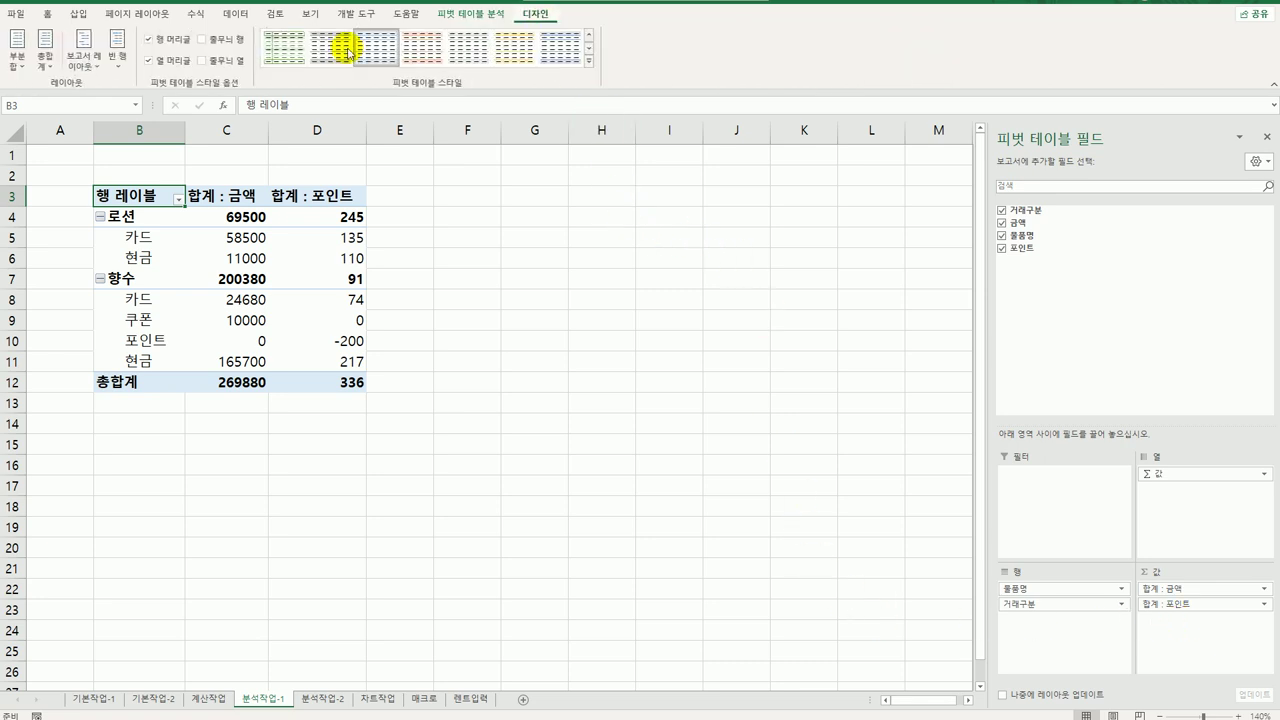
pyautogui.click(85, 58)
pyautogui.click(123, 171)
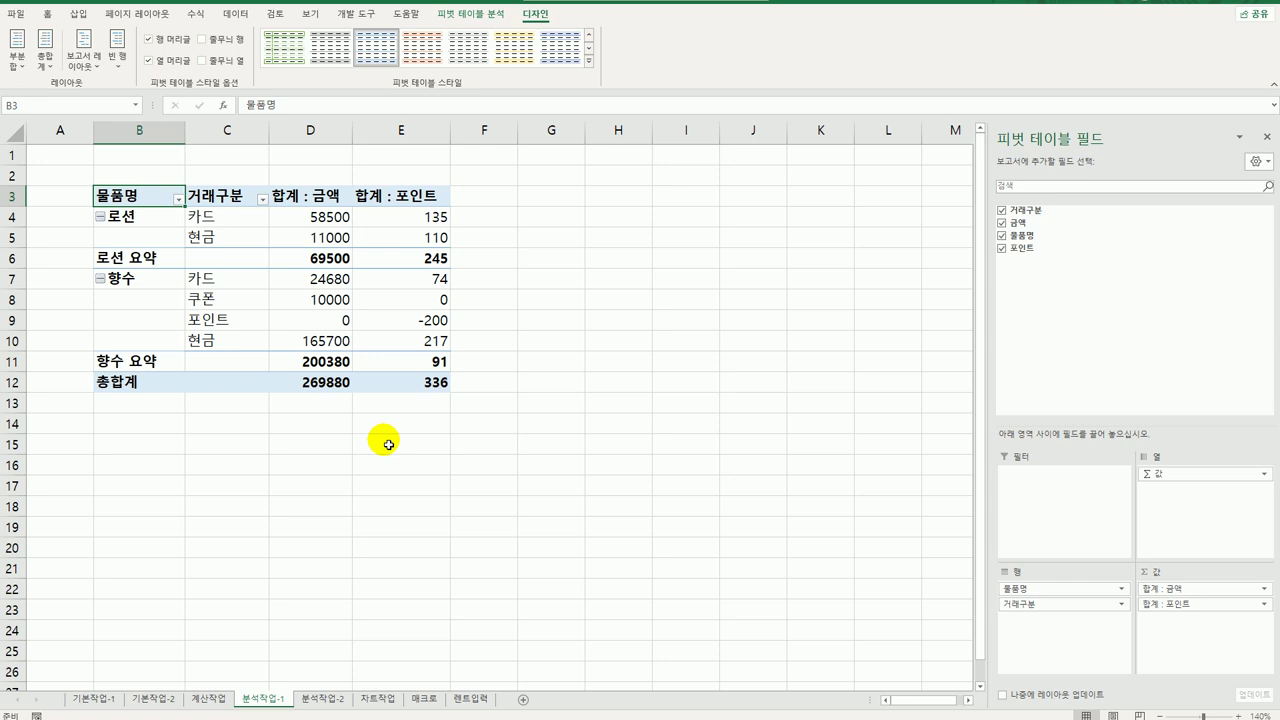
# Add 금액 to the values area a second time and open the value field settings of that new column
pyautogui.moveTo(1020, 222); pyautogui.dragTo(1190, 648)
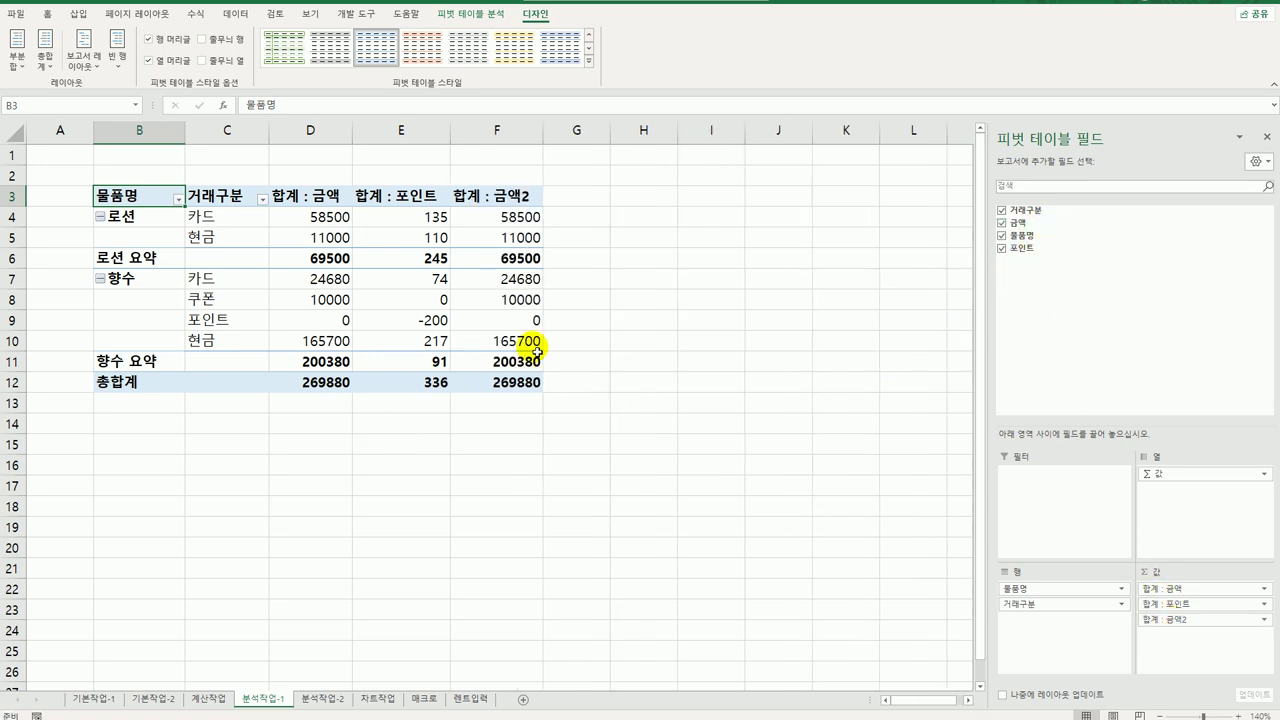
pyautogui.click(490, 198)
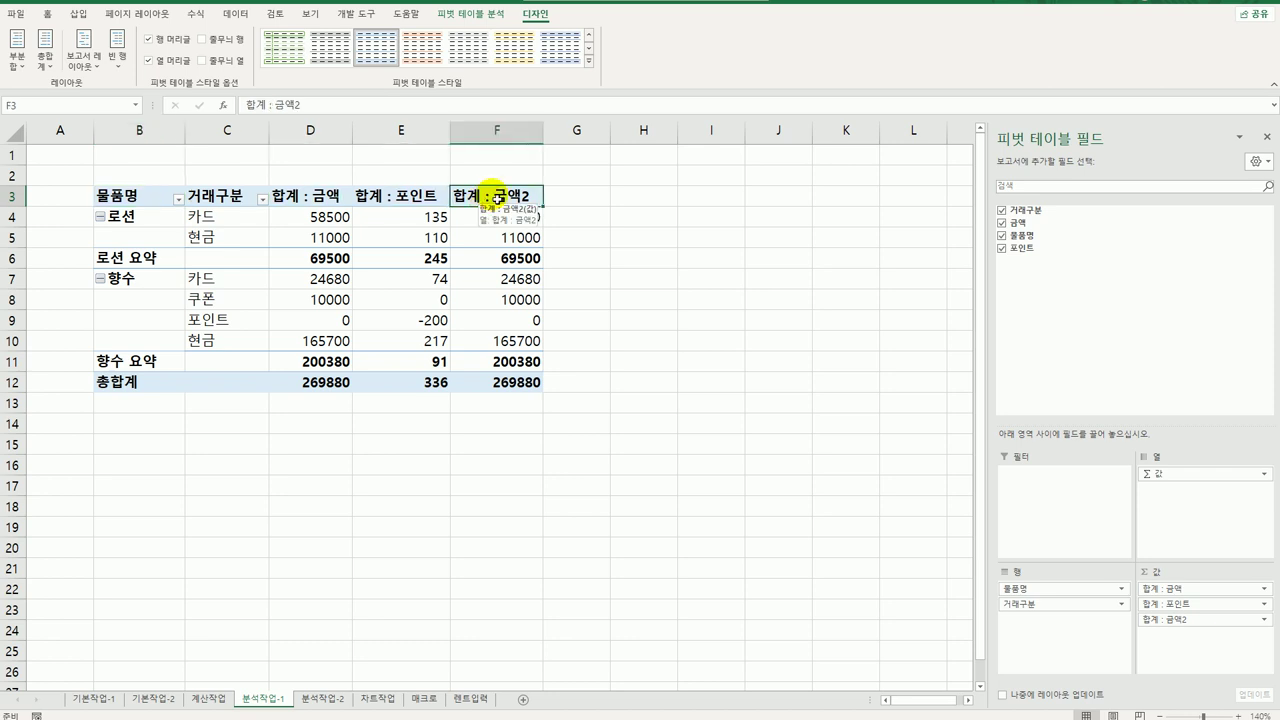
pyautogui.doubleClick(498, 198)
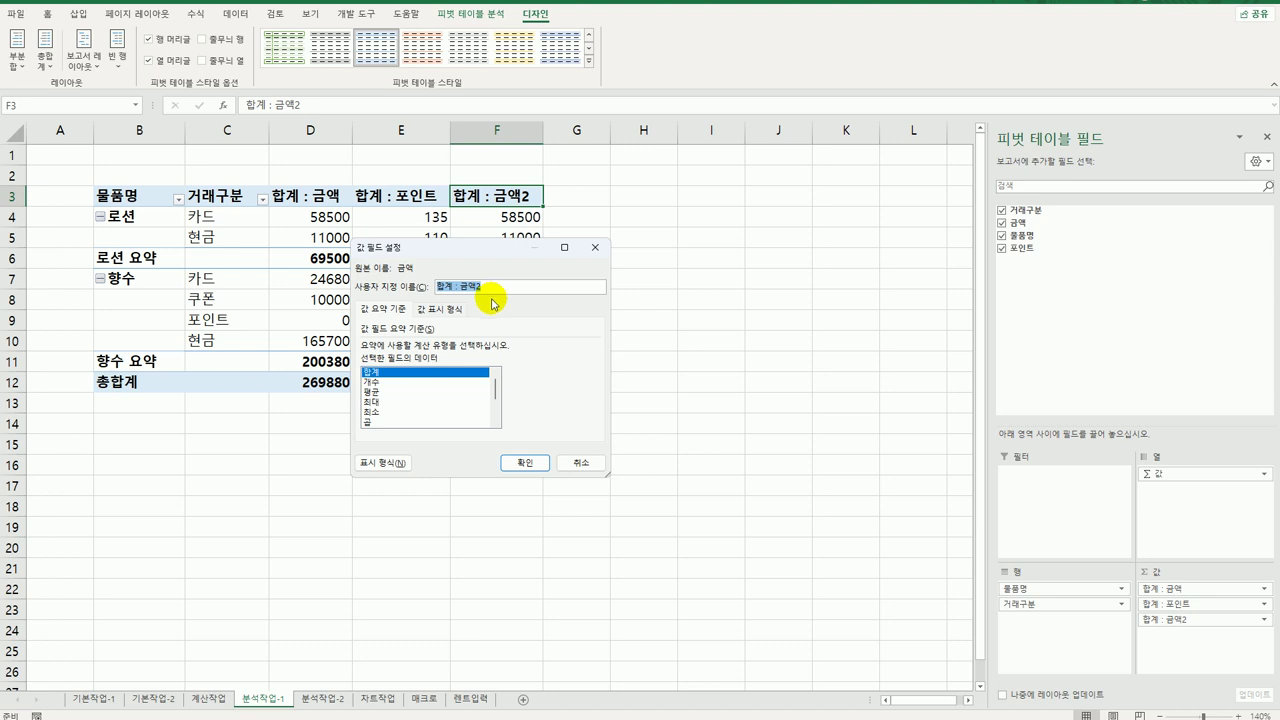
# Rename the second amount value field (합계 : 금액2) as 금액비율 and show its values as 열 합계 비율
pyautogui.write('rm')
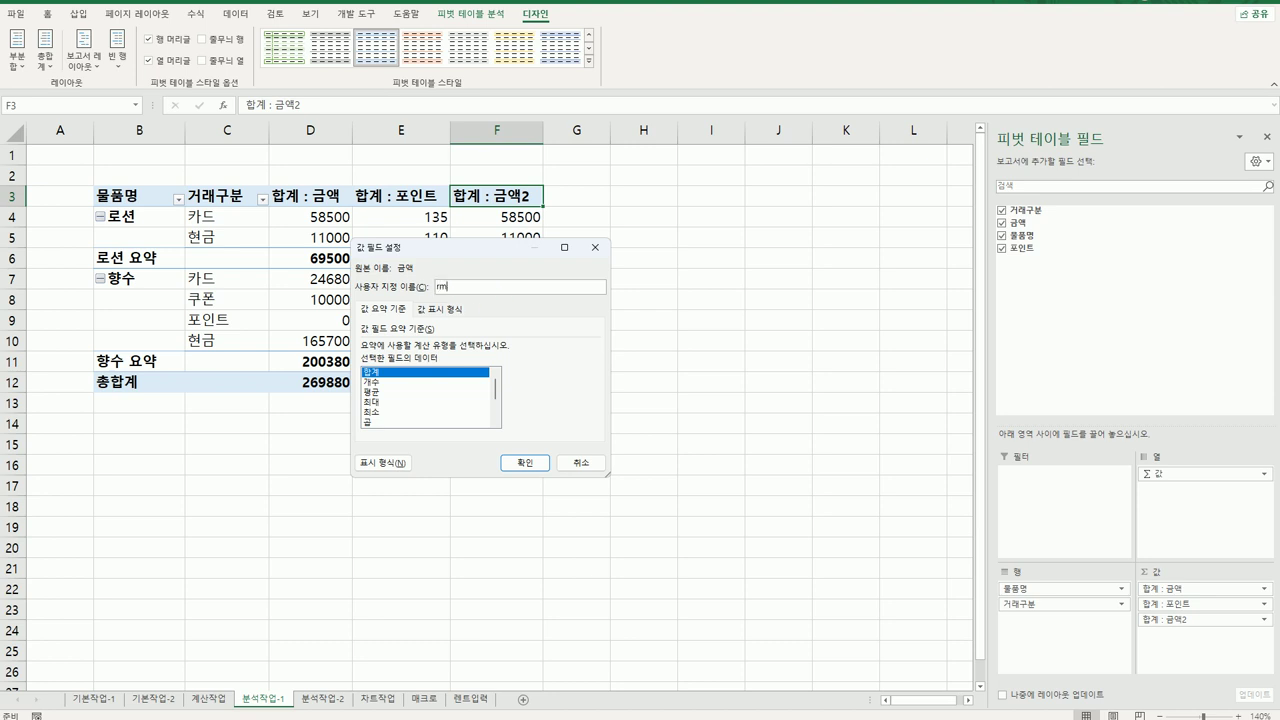
pyautogui.press('BackSpace')
pyautogui.press('BackSpace')
pyautogui.write('금액비율')
pyautogui.click(442, 309)
pyautogui.click(449, 352)
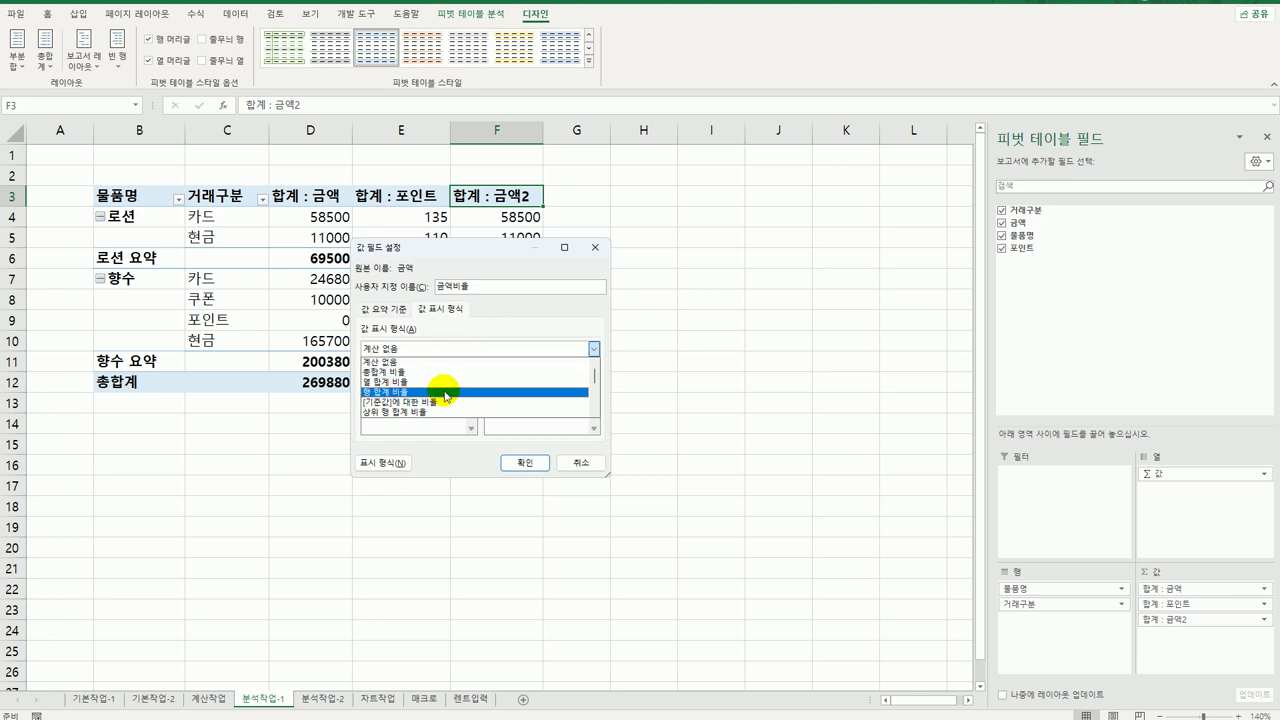
pyautogui.click(445, 382)
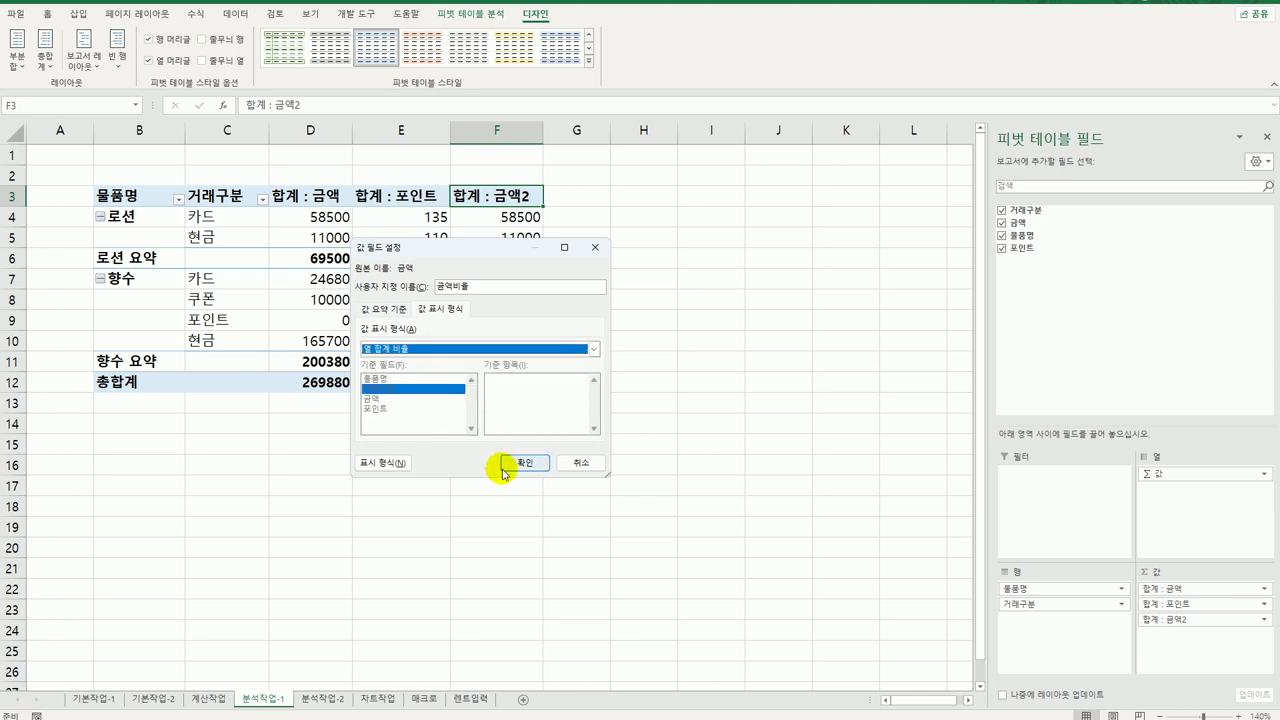
pyautogui.click(526, 465)
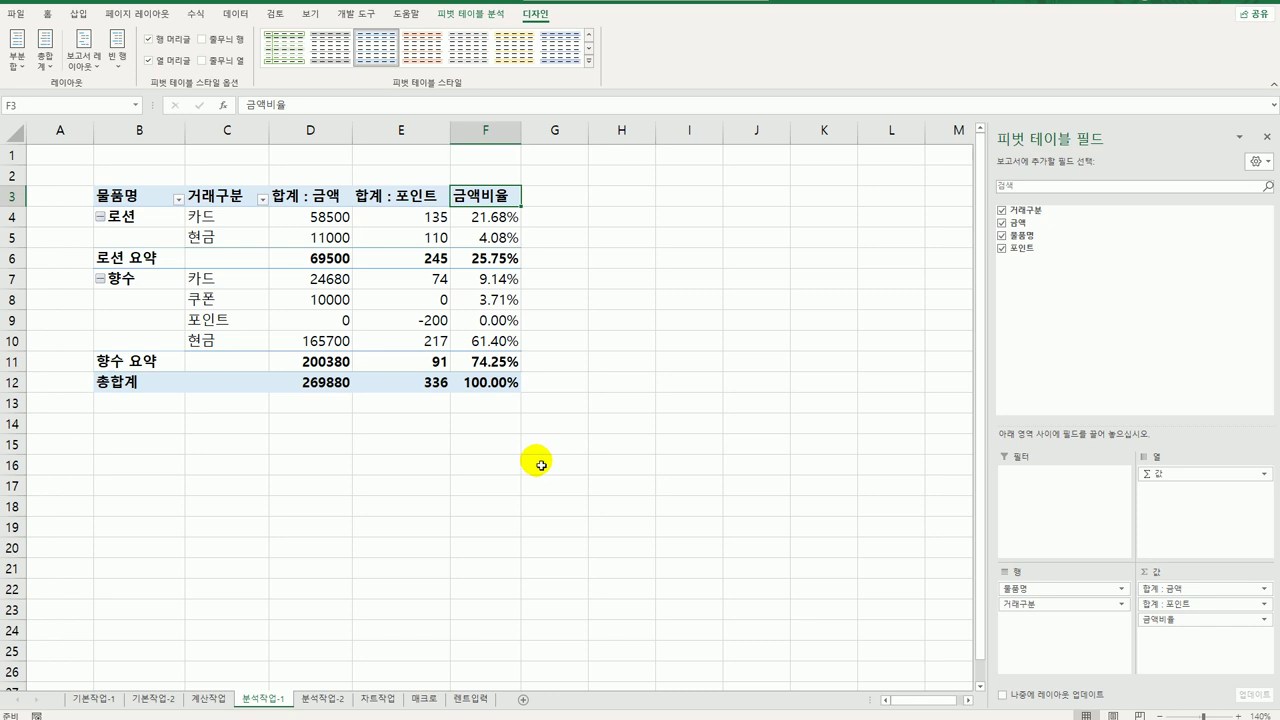
# Format the pivot table's 합계 : 금액 field as 숫자 with 0 decimal places and the thousands separator
pyautogui.click(290, 200)
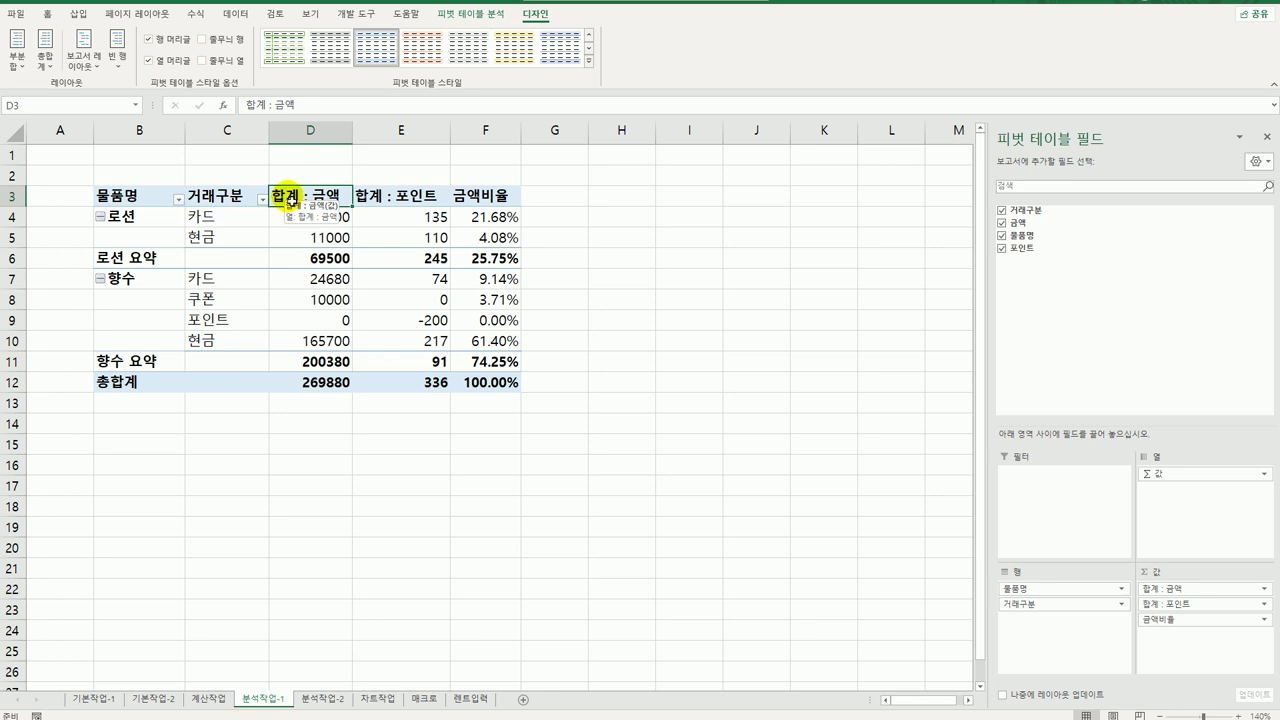
pyautogui.rightClick(290, 200)
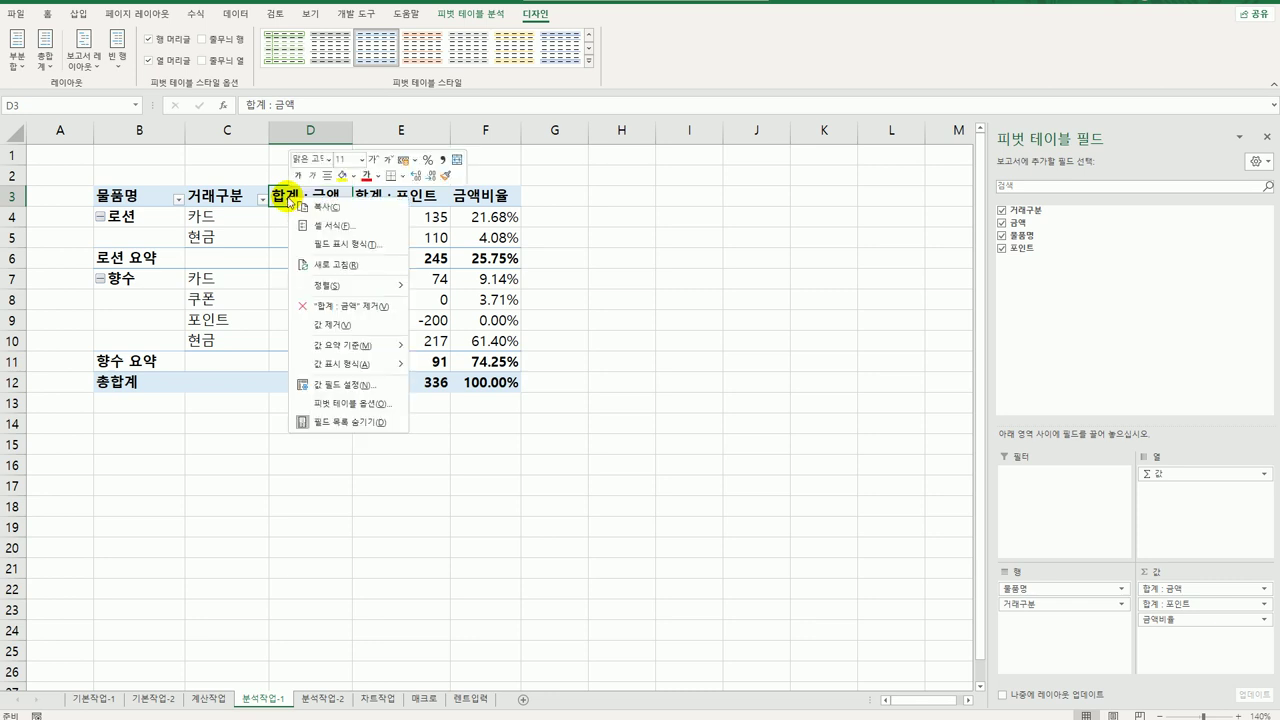
pyautogui.click(360, 386)
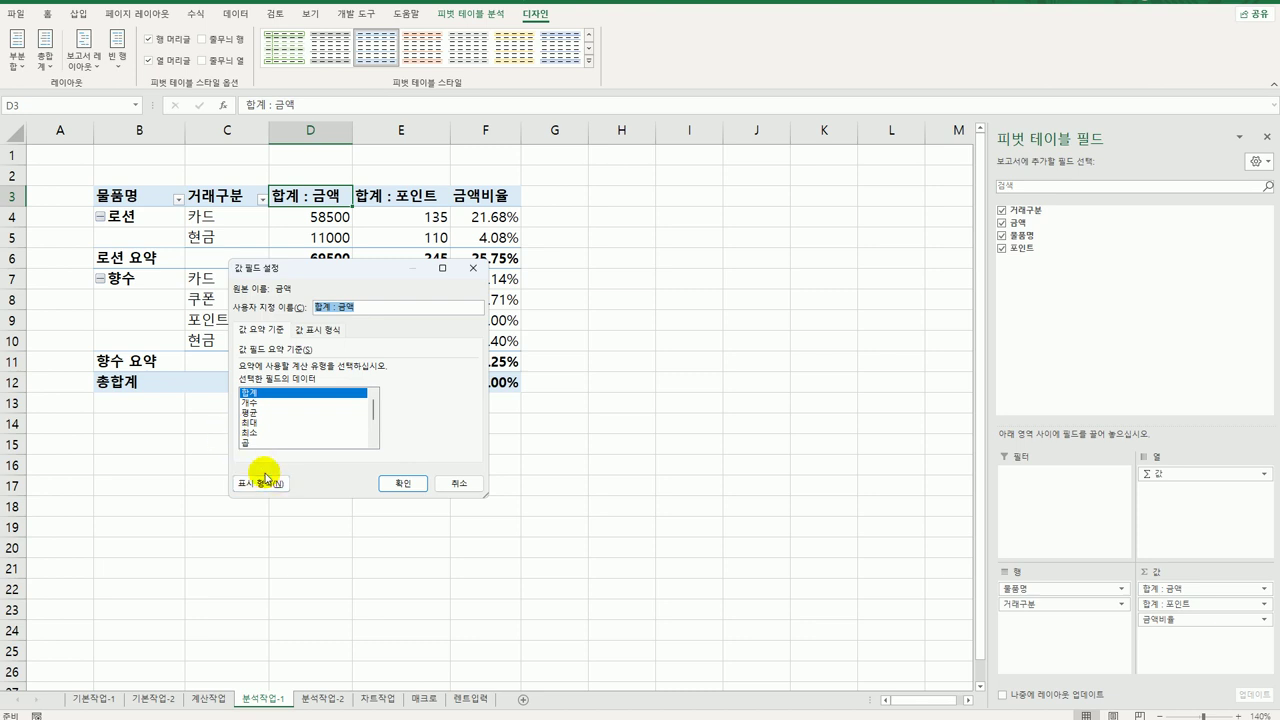
pyautogui.click(265, 485)
pyautogui.click(224, 271)
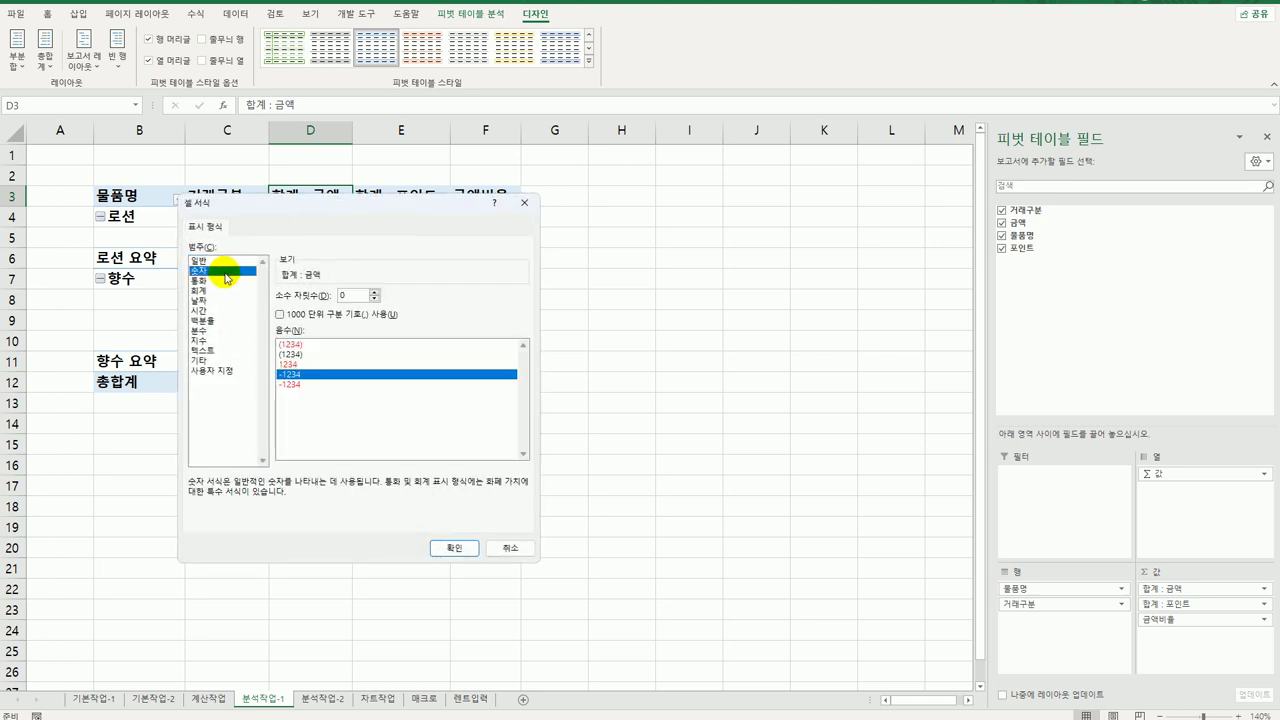
pyautogui.click(331, 316)
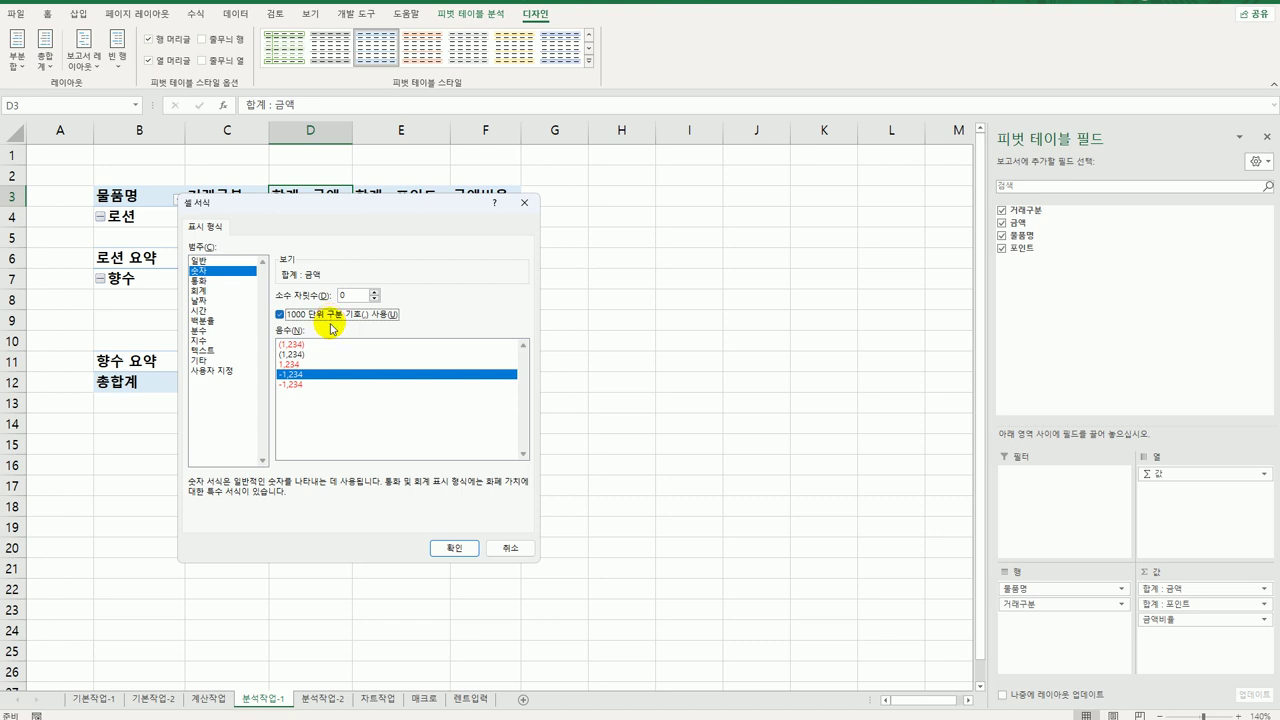
pyautogui.click(451, 548)
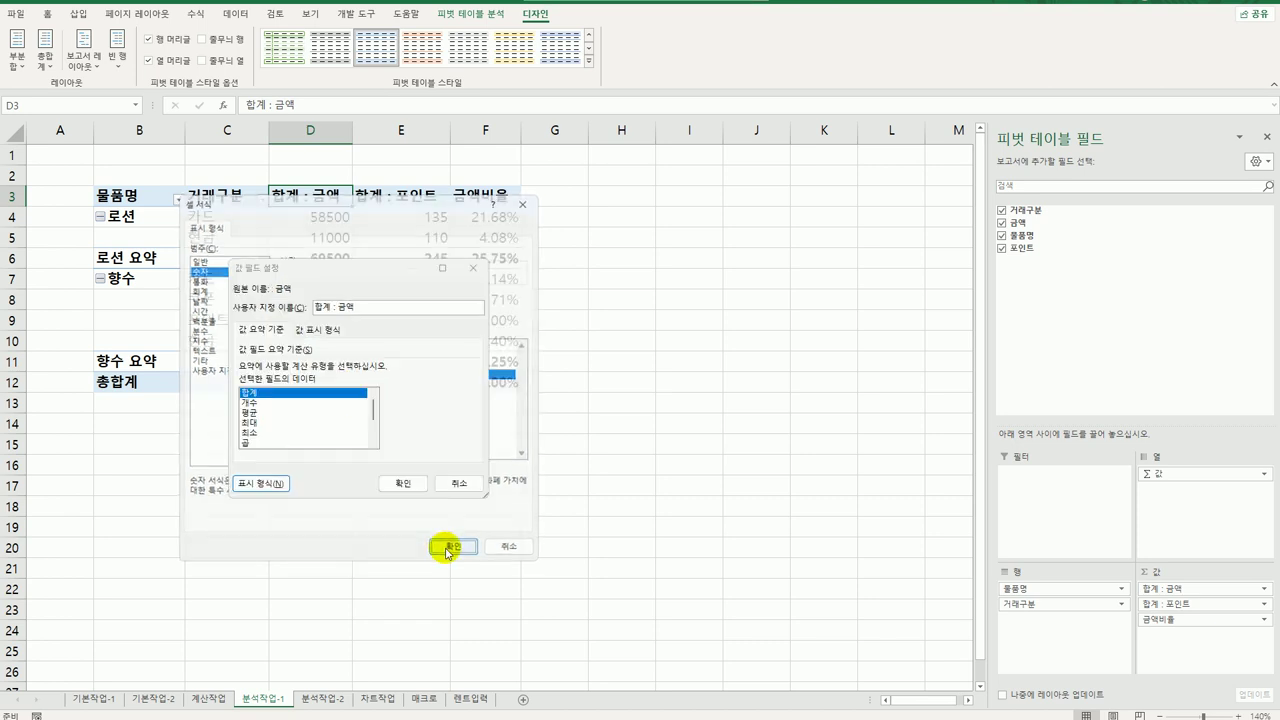
pyautogui.click(410, 484)
pyautogui.click(621, 525)
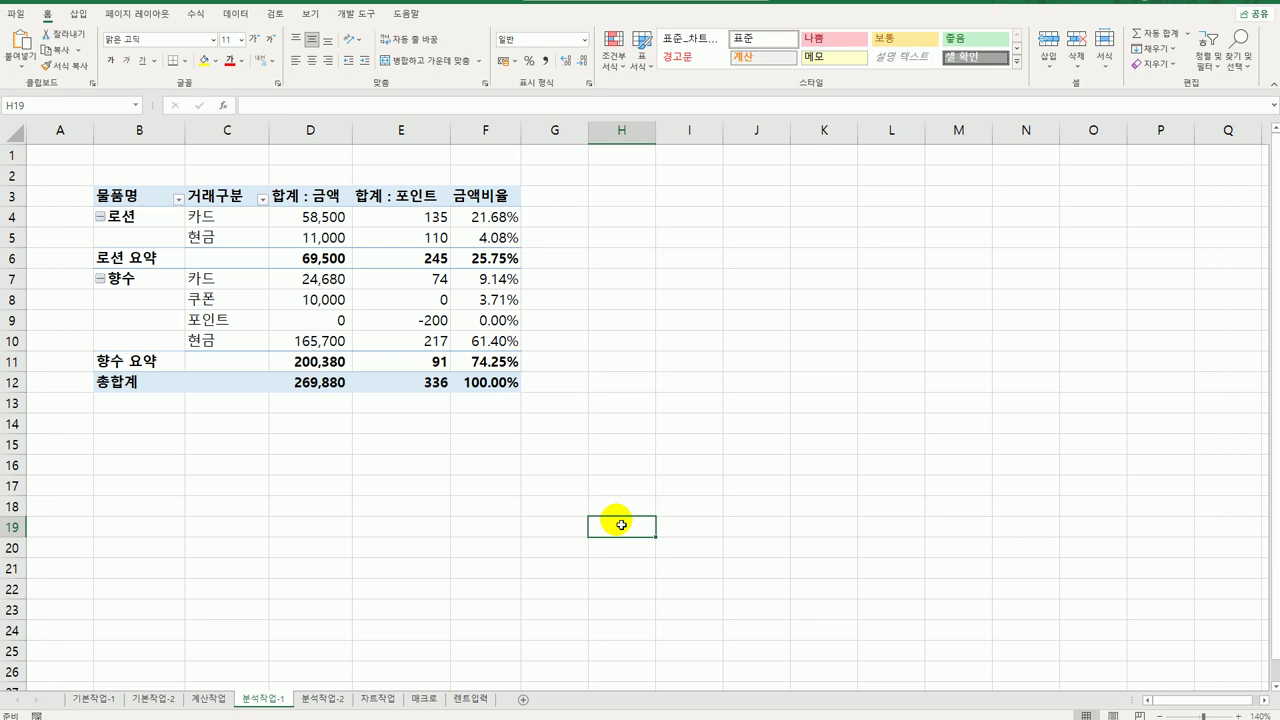
# Apply the light orange pivot table style with shaded header and grand total rows to the pivot table
pyautogui.click(326, 308)
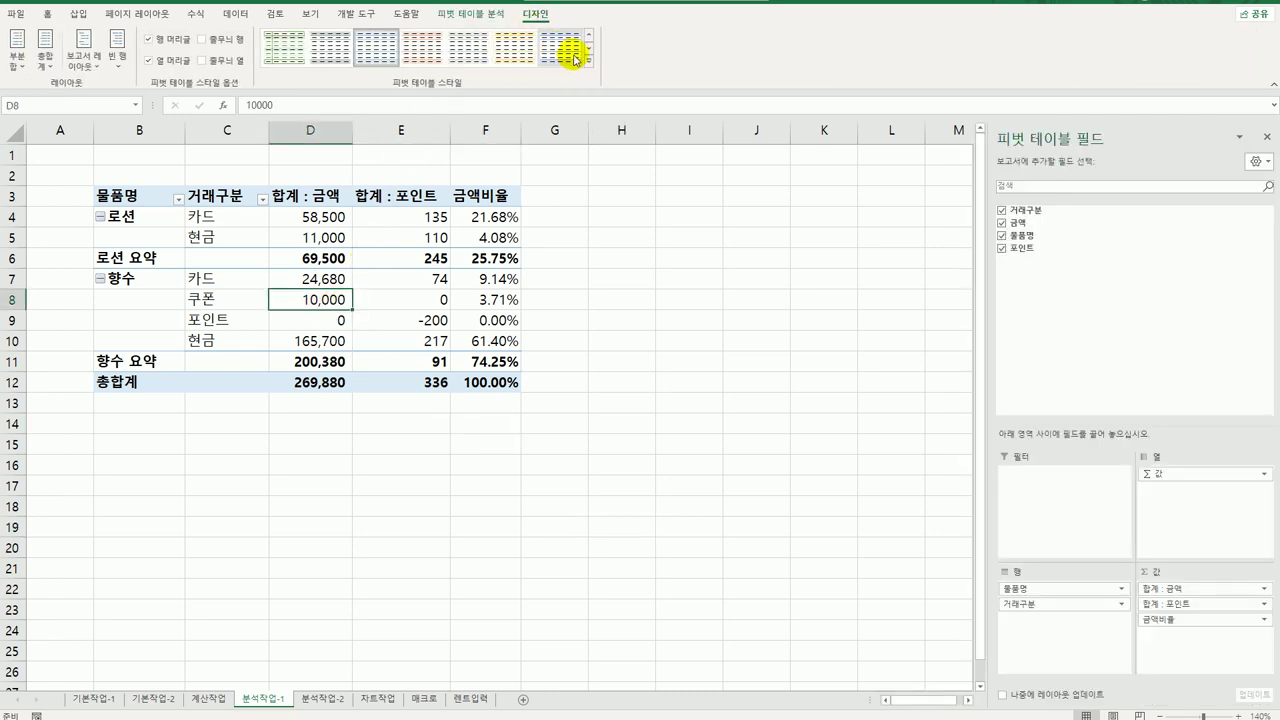
pyautogui.click(588, 66)
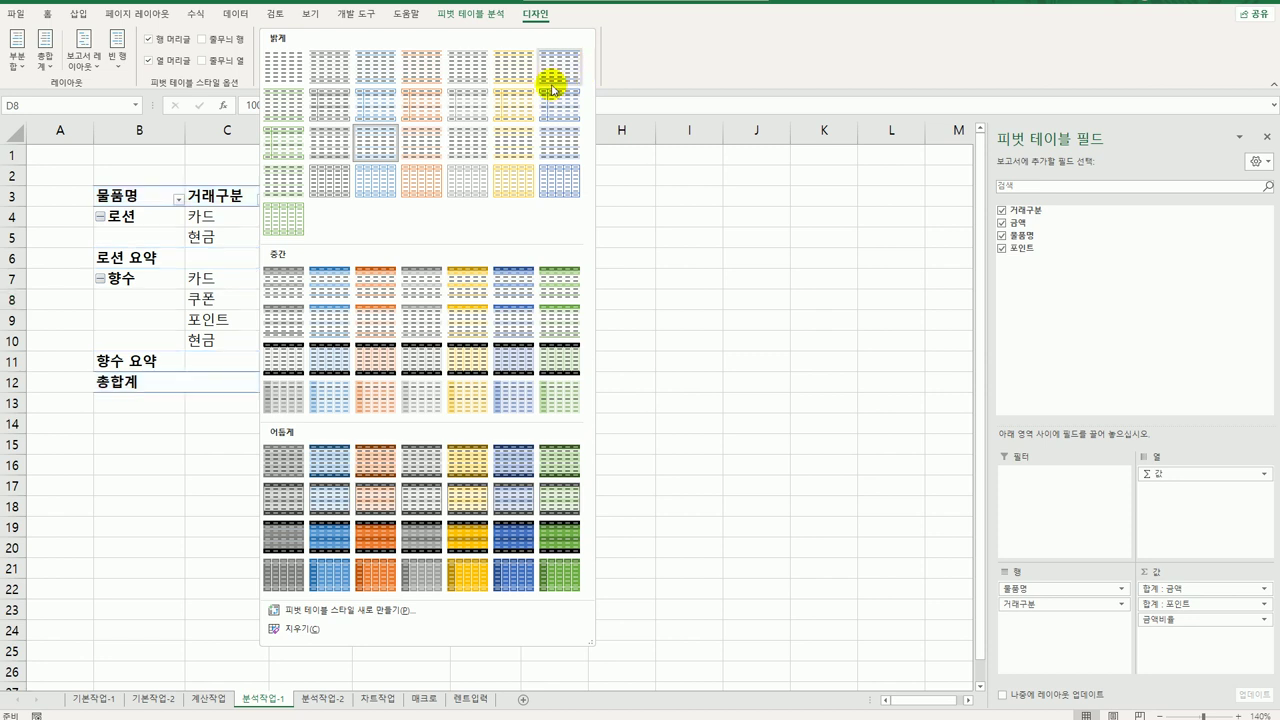
pyautogui.click(433, 152)
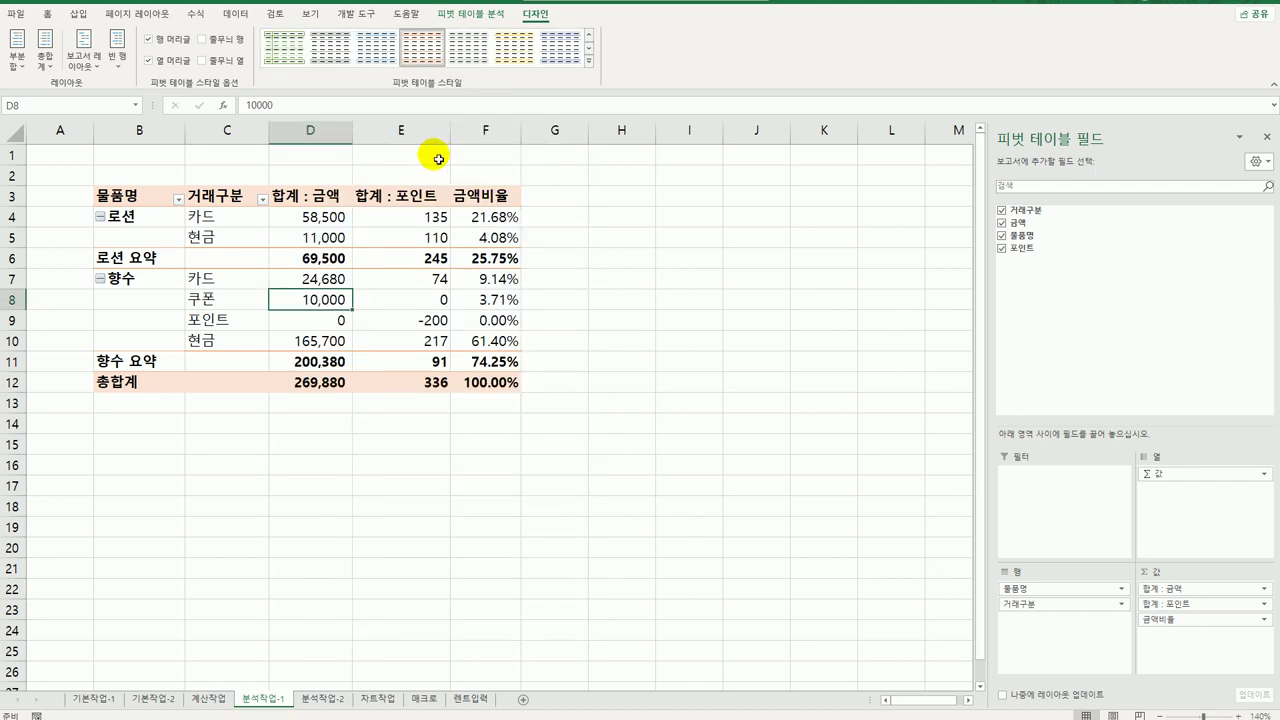
pyautogui.click(585, 404)
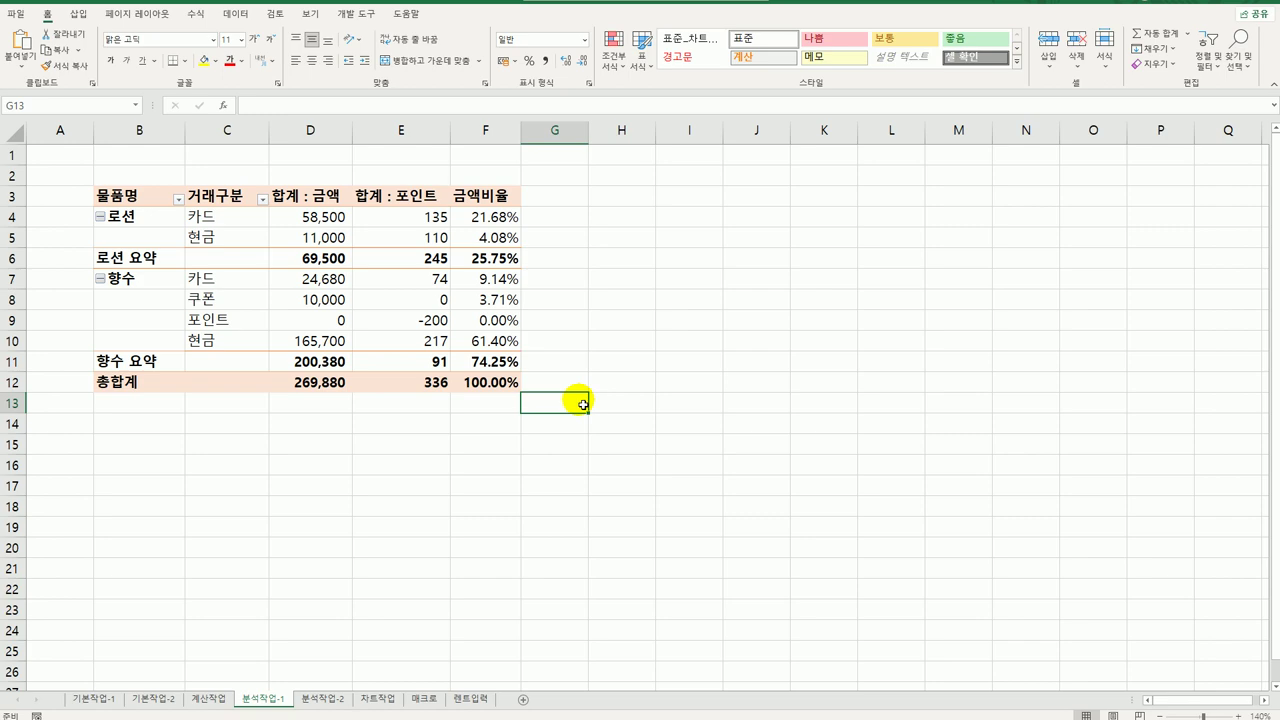
# On the 분석작업-2 sheet, remove the rows duplicated in the 거래구분, 물품명, 주문수량 and 판매수량 columns
pyautogui.click(320, 699)
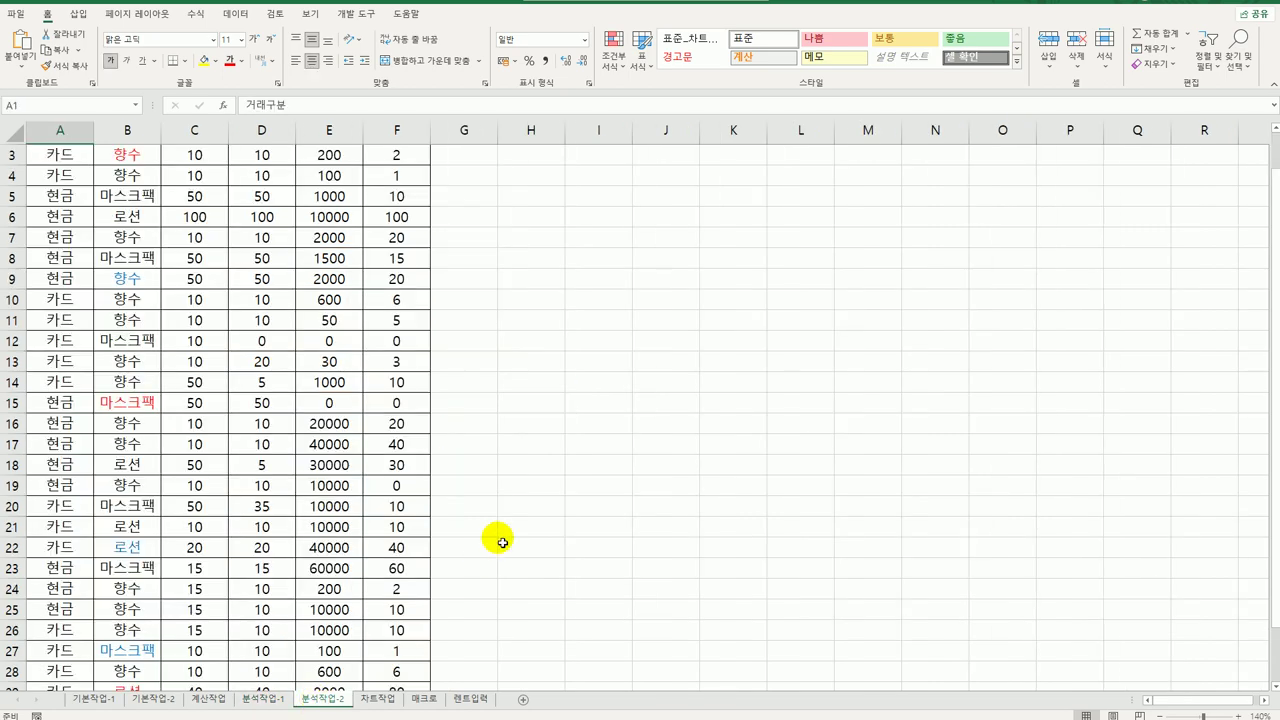
pyautogui.scroll(2, 502, 530)
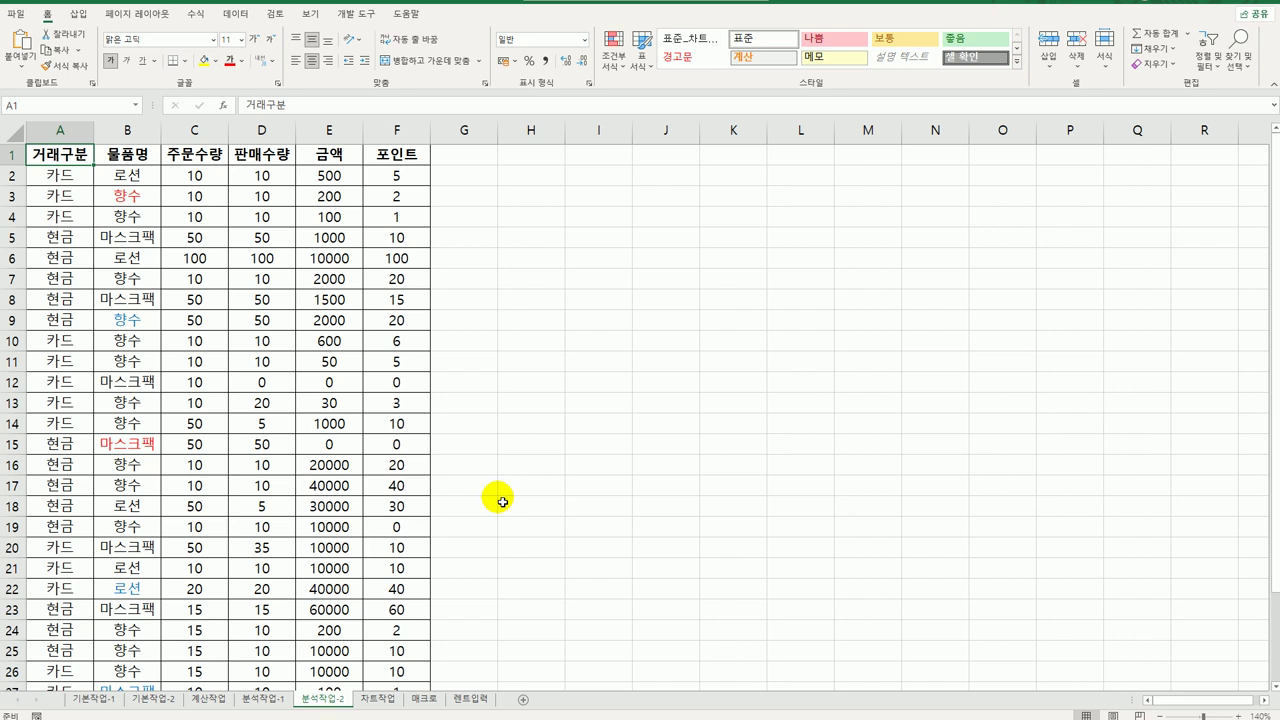
pyautogui.click(168, 215)
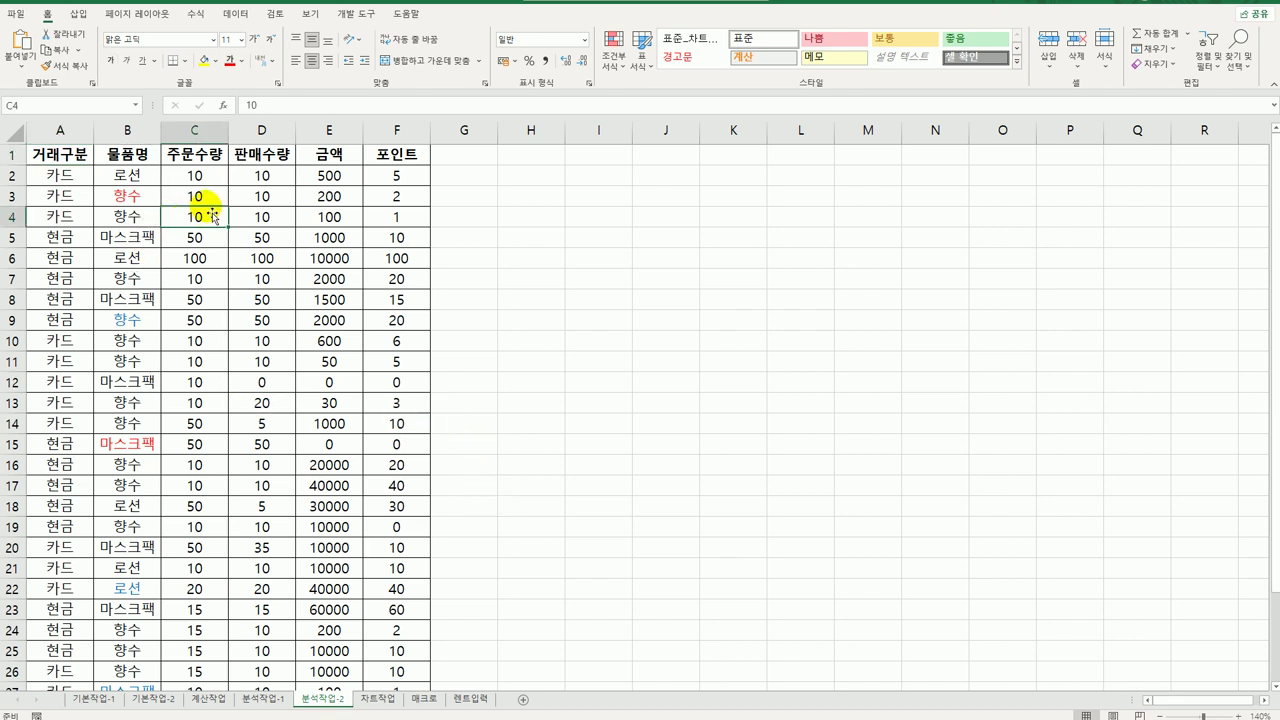
pyautogui.click(236, 14)
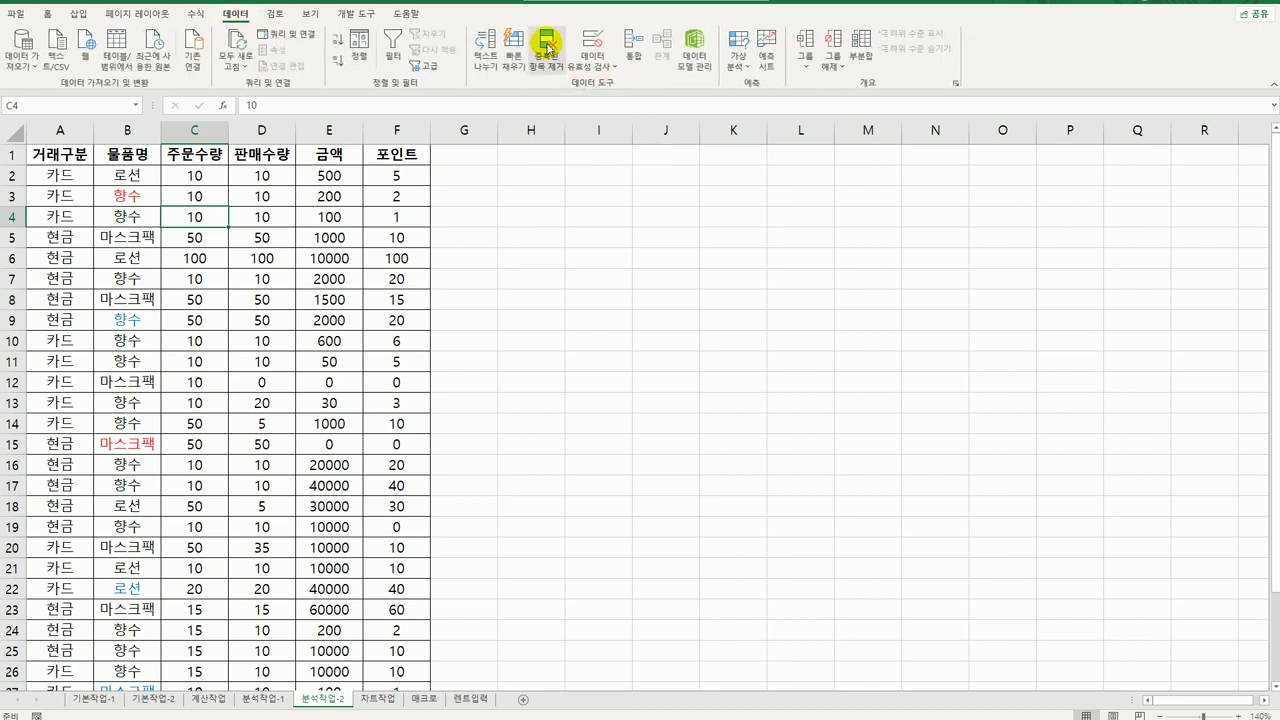
pyautogui.click(547, 50)
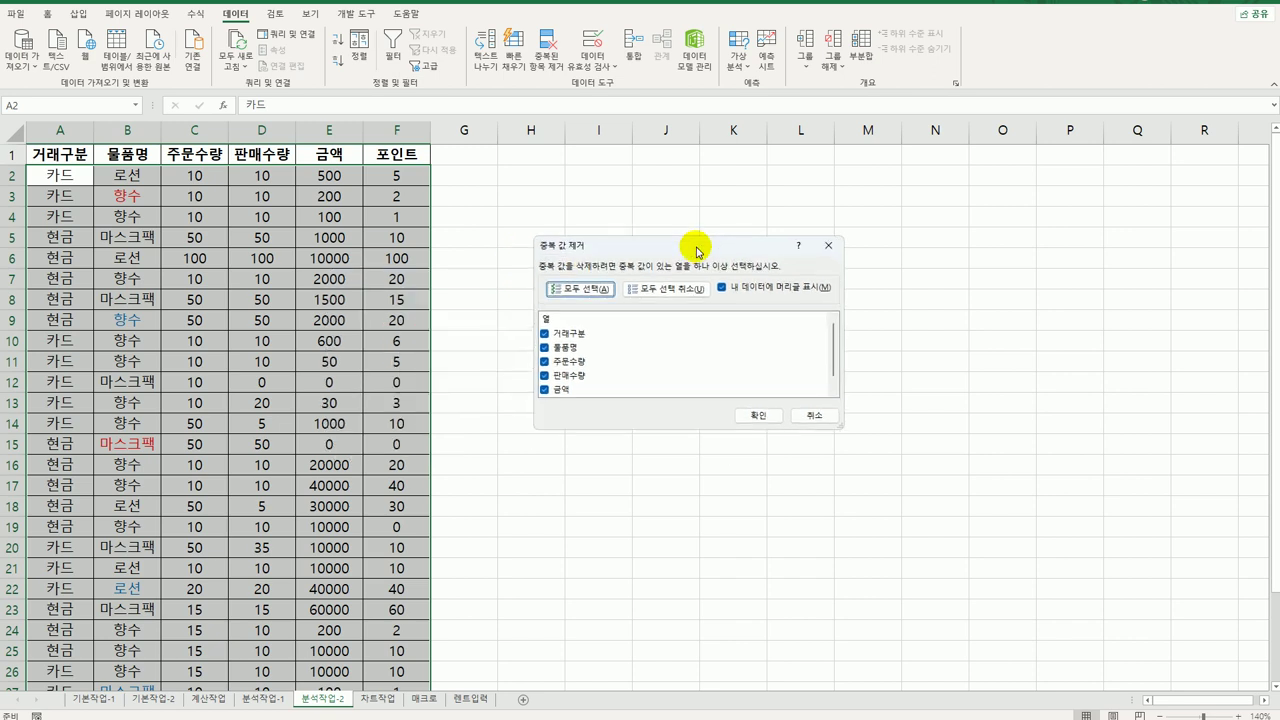
pyautogui.click(686, 298)
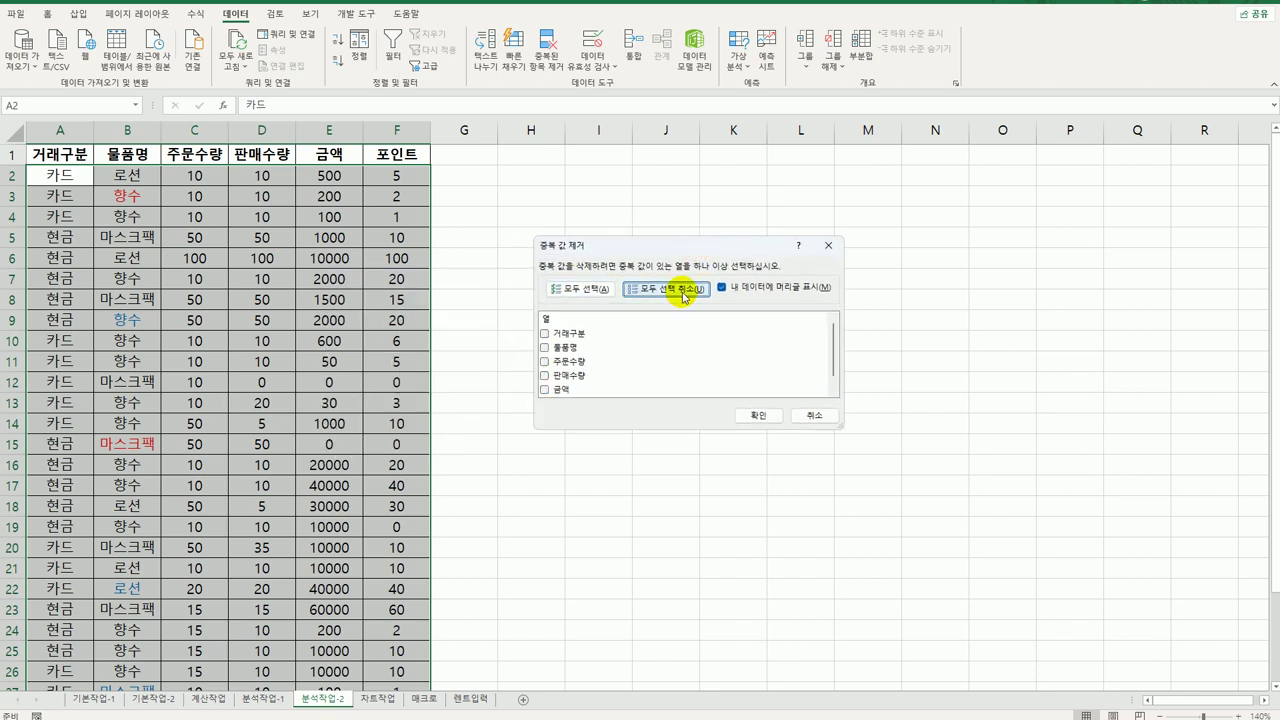
pyautogui.click(572, 336)
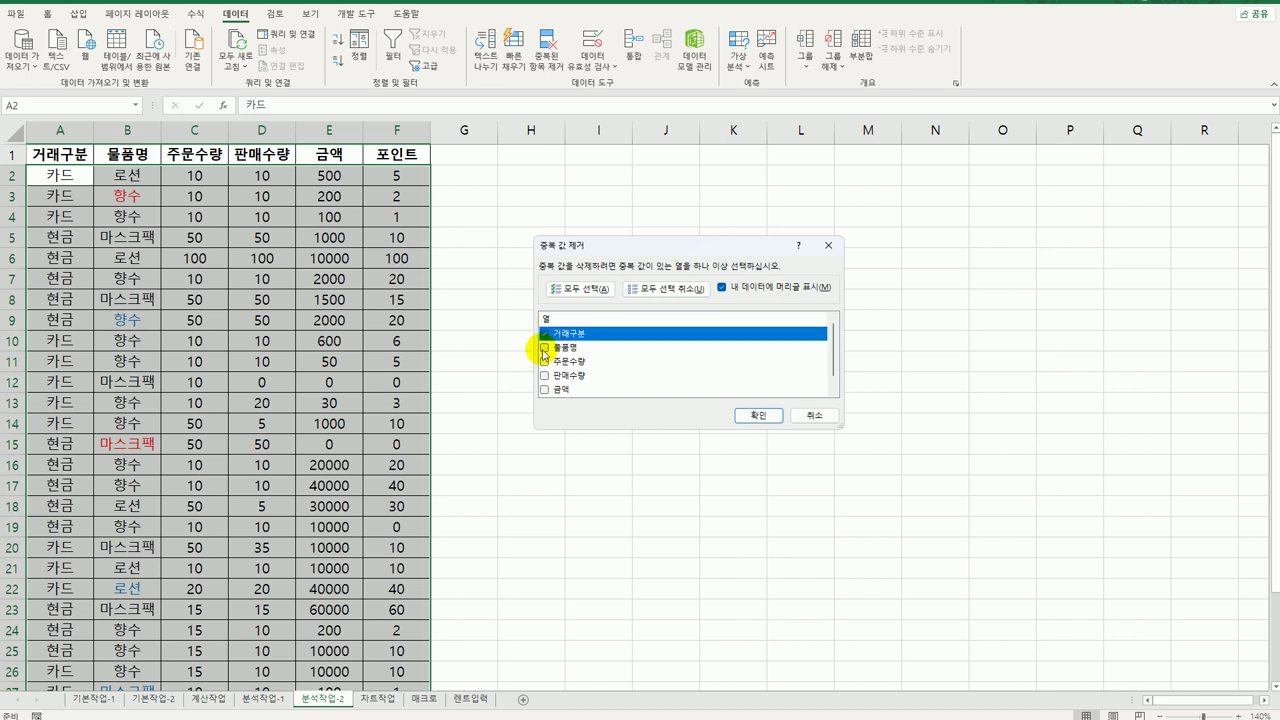
pyautogui.click(544, 348)
pyautogui.click(544, 362)
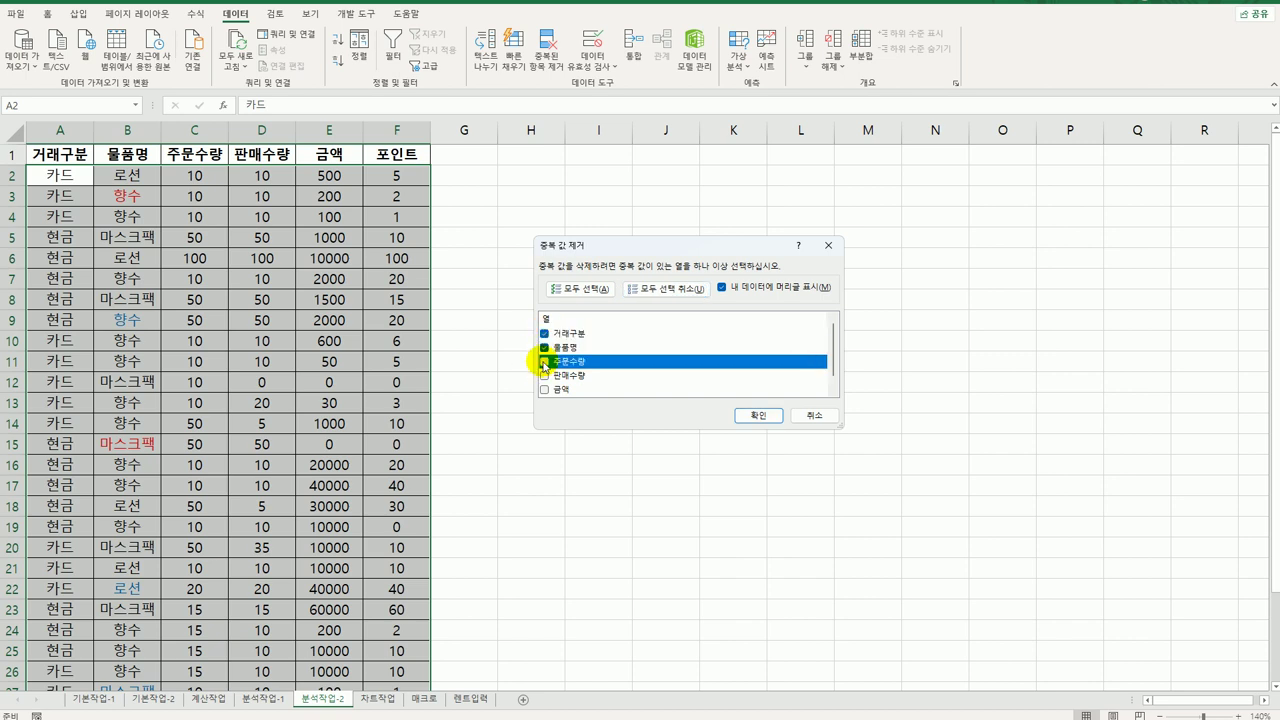
pyautogui.click(545, 377)
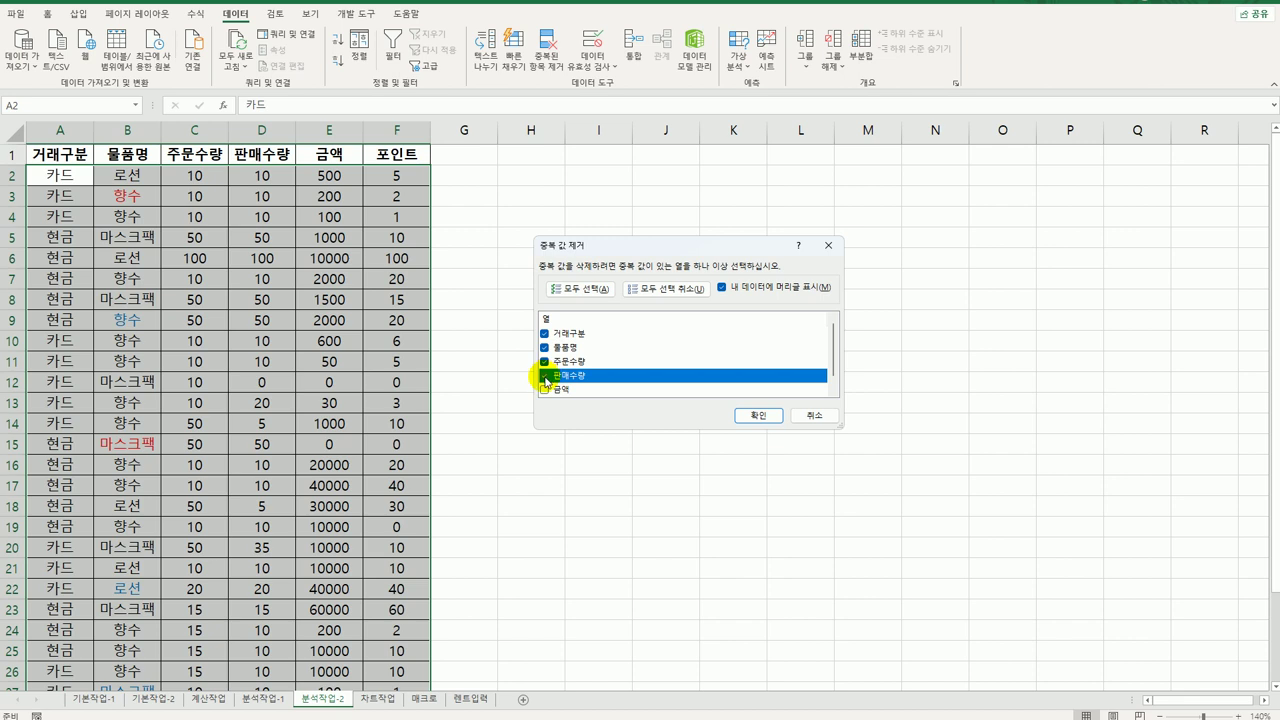
pyautogui.click(770, 417)
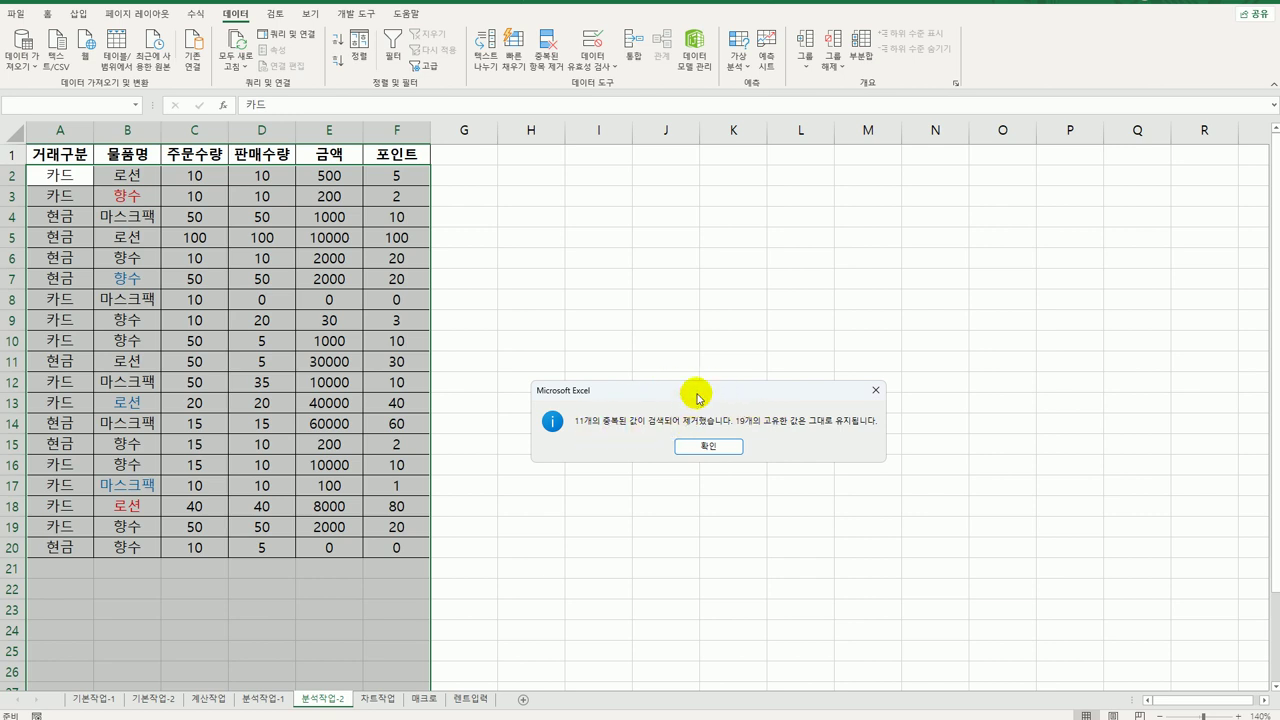
pyautogui.moveTo(697, 397); pyautogui.dragTo(645, 303)
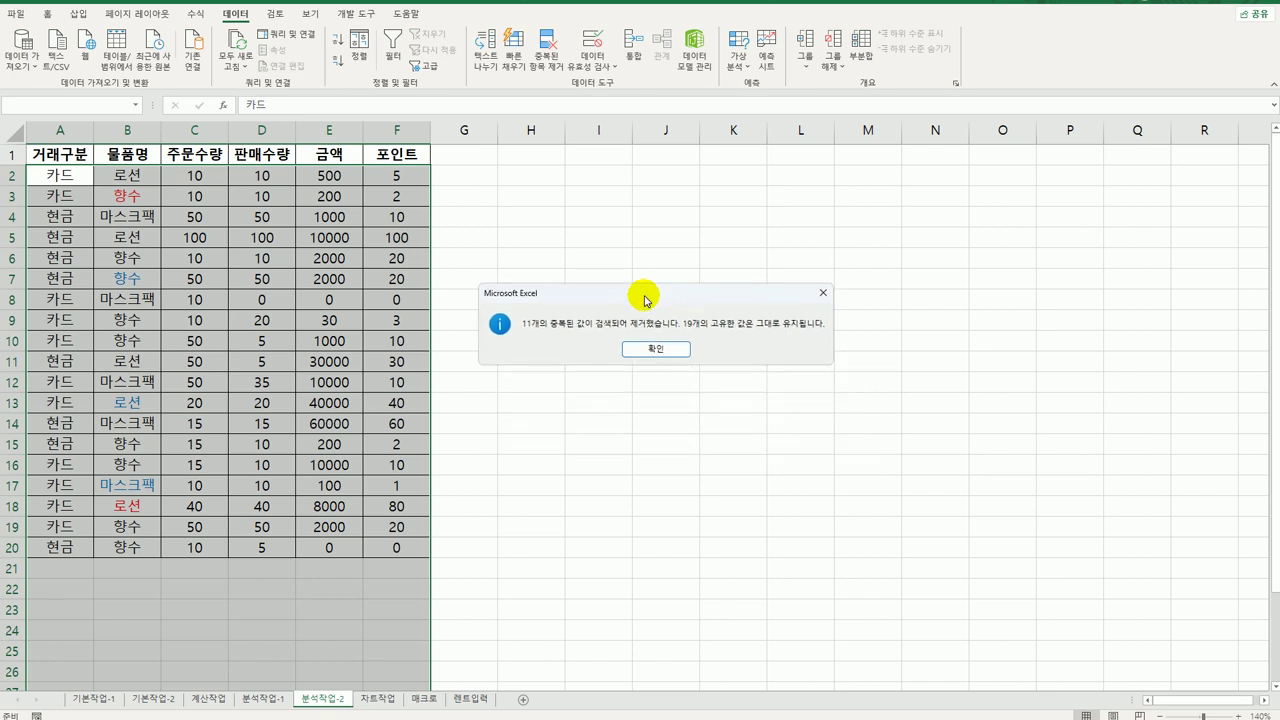
pyautogui.click(666, 350)
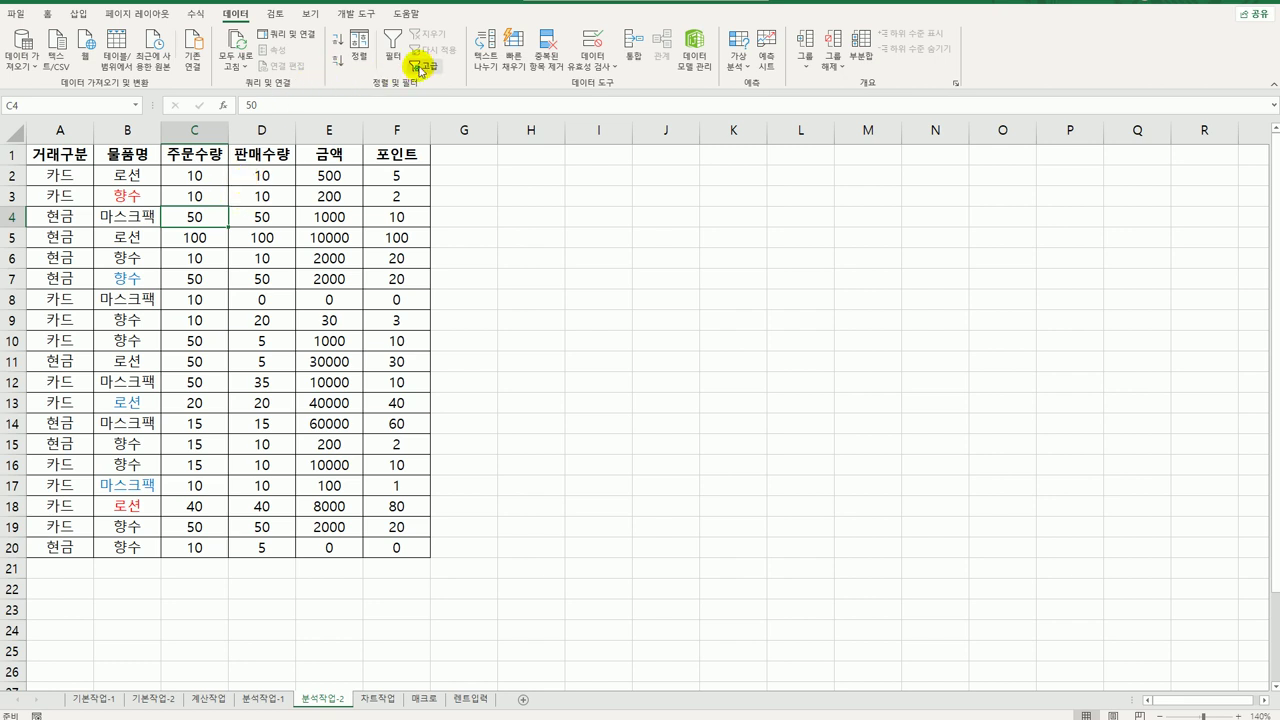
# Start a custom sort of the table with 물품명 as the first sort column
pyautogui.click(364, 46)
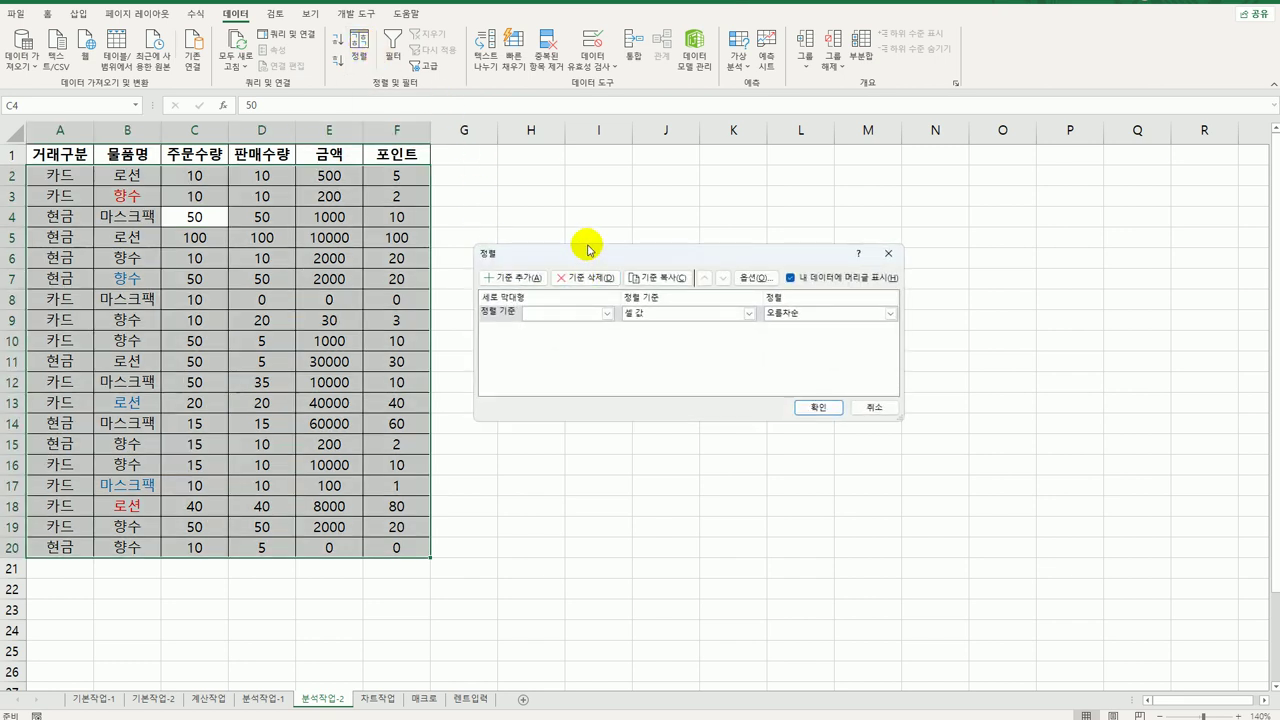
pyautogui.moveTo(586, 251); pyautogui.dragTo(587, 210)
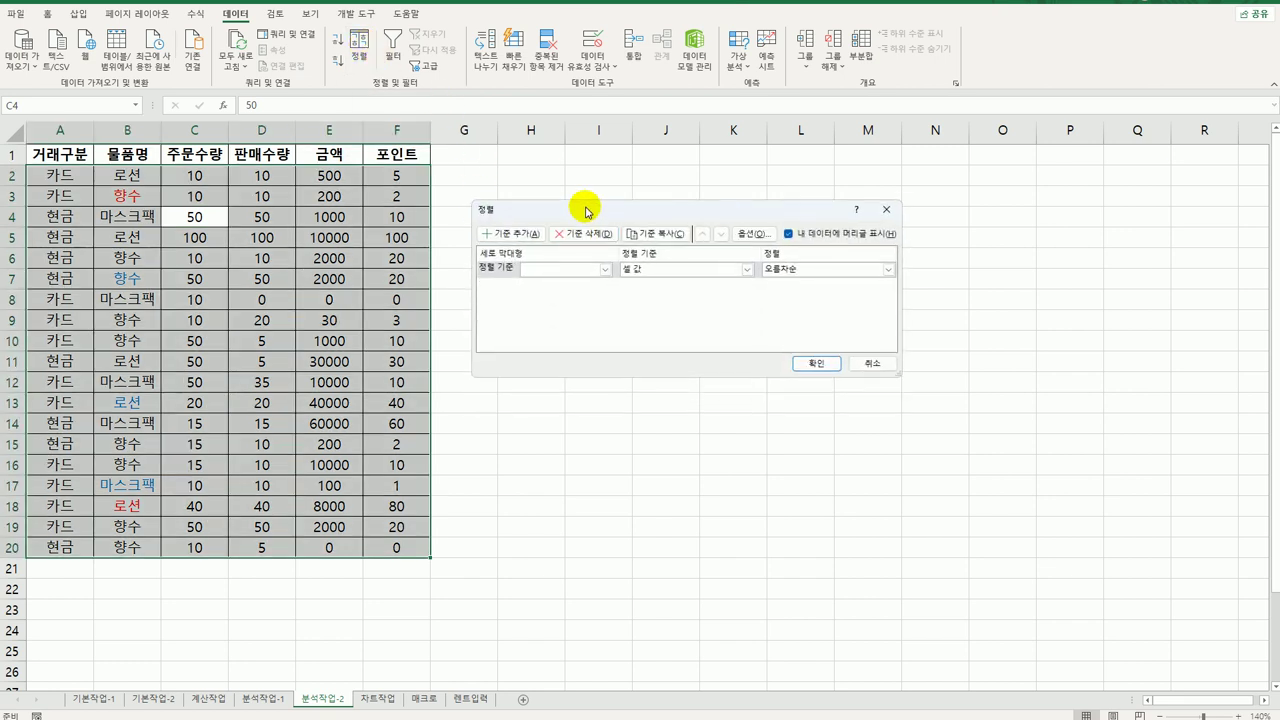
pyautogui.click(606, 270)
pyautogui.click(590, 293)
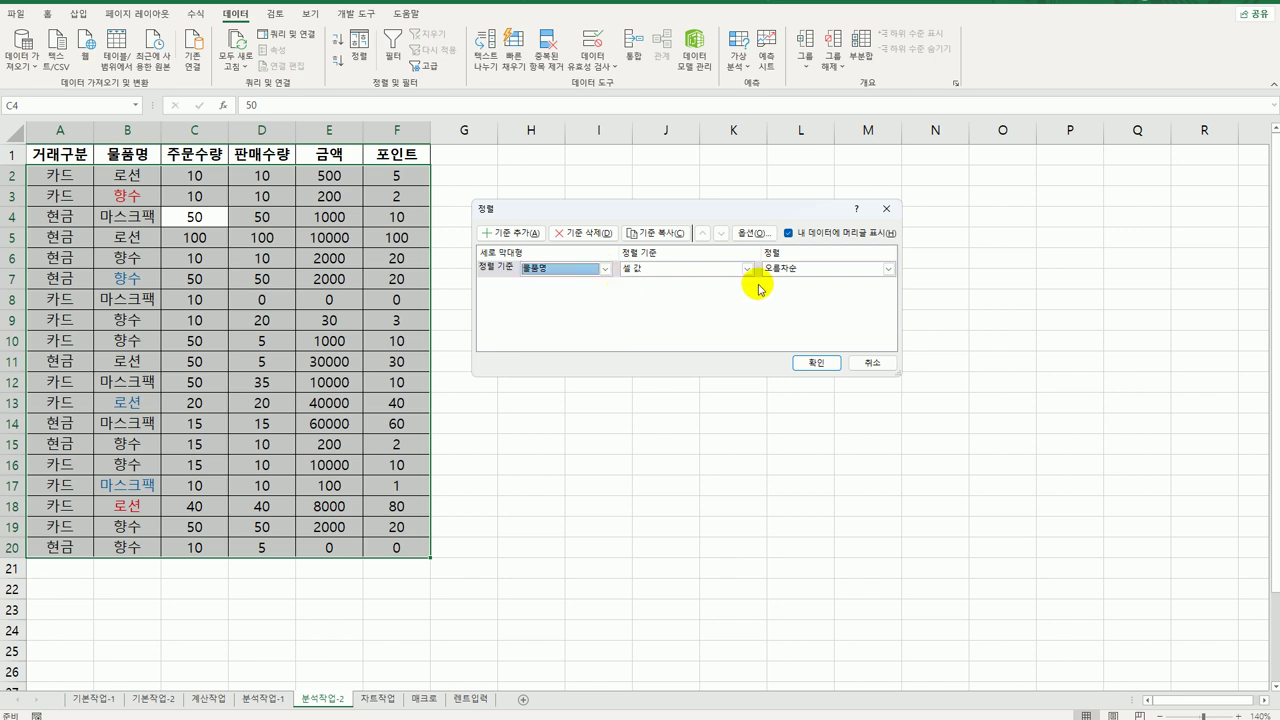
# Set the 물품명 sort order to a custom list of 로션, 향수, 마스크팩
pyautogui.click(790, 268)
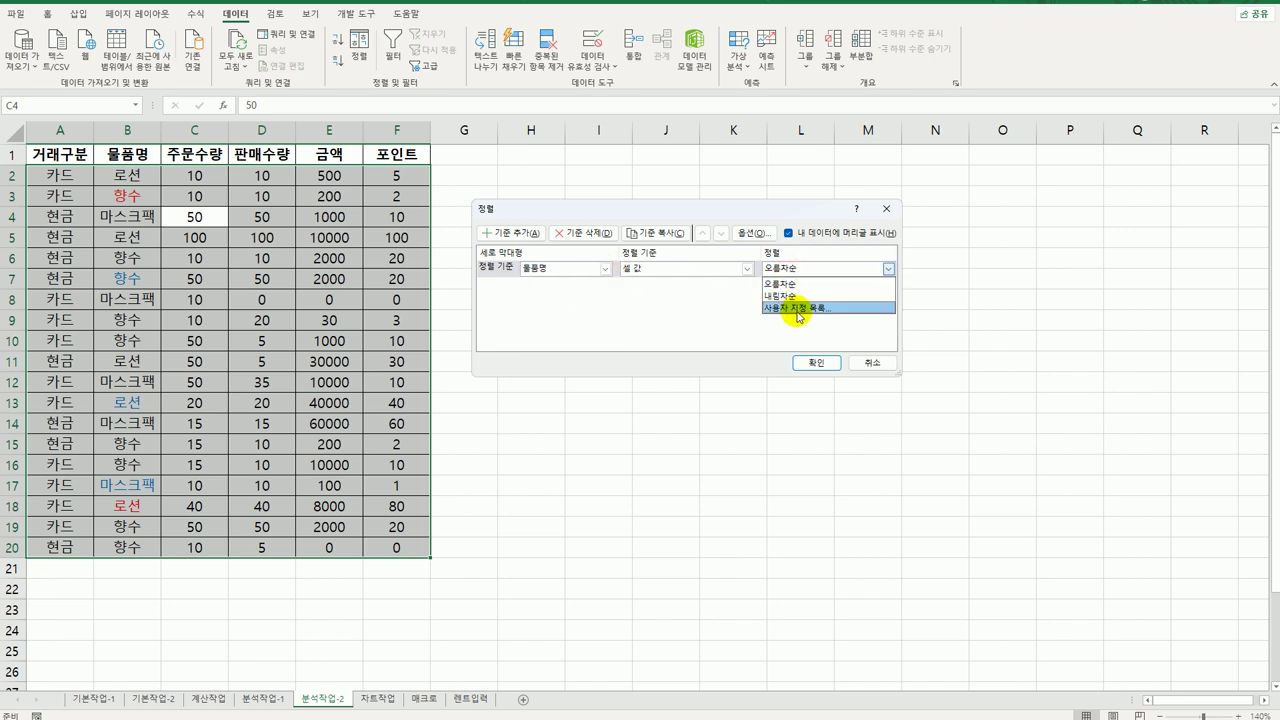
pyautogui.click(797, 308)
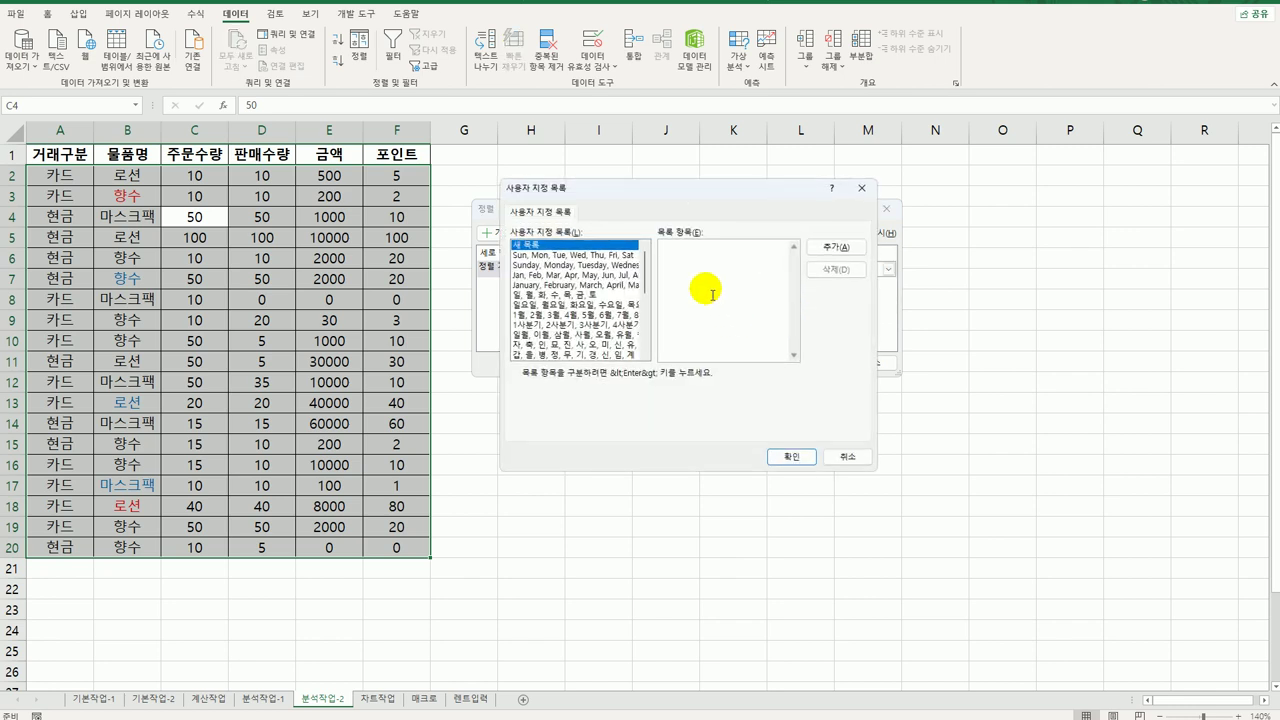
pyautogui.write('로세')
pyautogui.write('수')
pyautogui.press('Return')
pyautogui.write('마스크팩')
pyautogui.click(829, 250)
pyautogui.moveTo(646, 257); pyautogui.dragTo(630, 350)
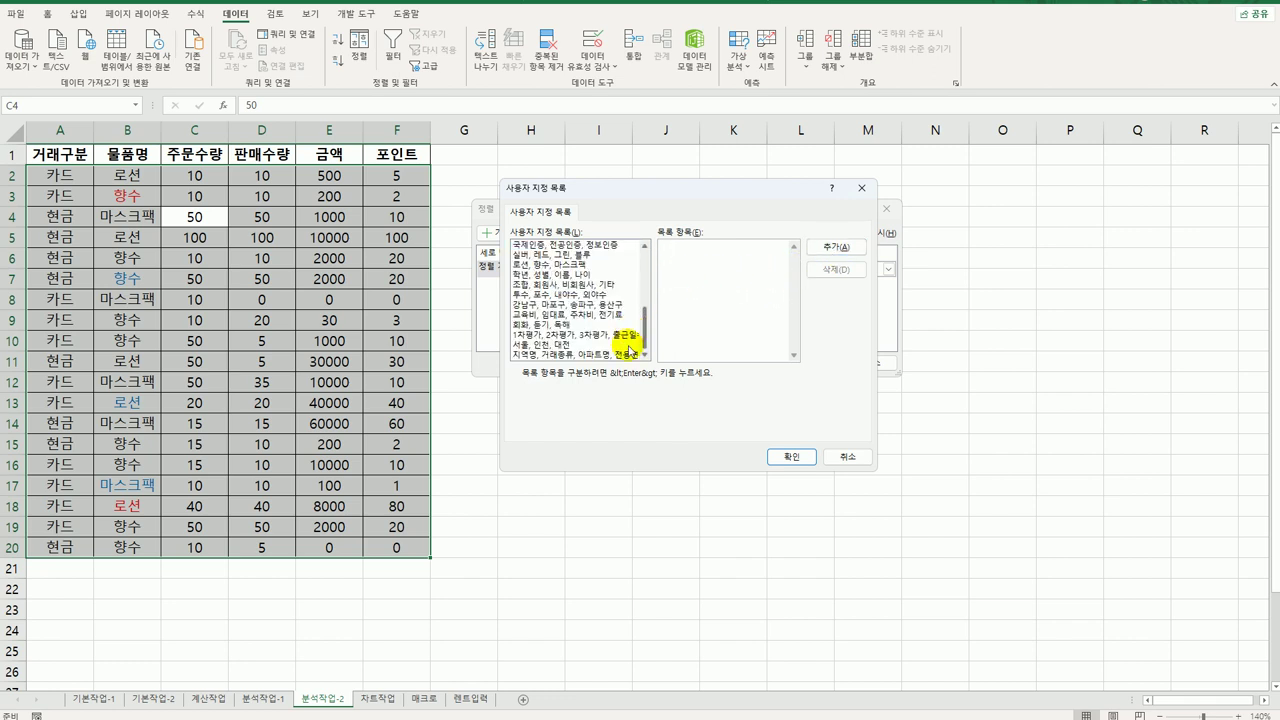
pyautogui.click(563, 264)
pyautogui.click(785, 456)
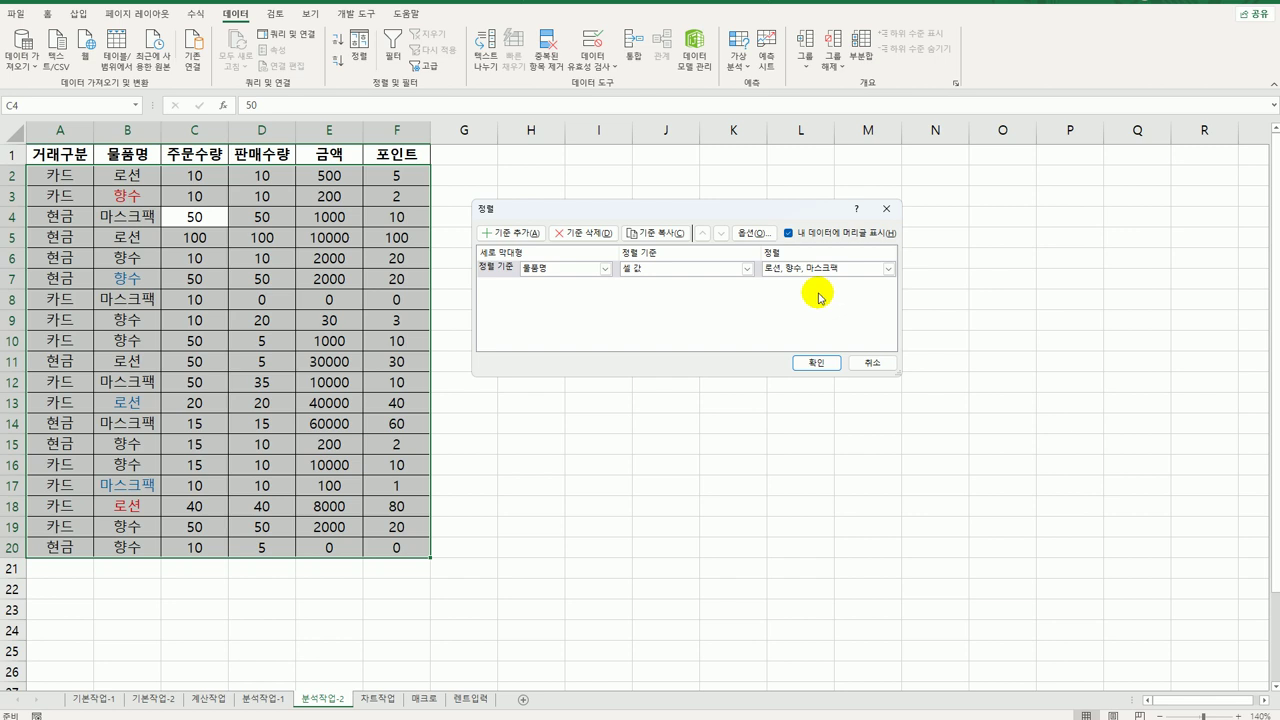
# Add 거래구분 as the second sort level, by cell values in ascending order
pyautogui.click(522, 233)
pyautogui.click(605, 285)
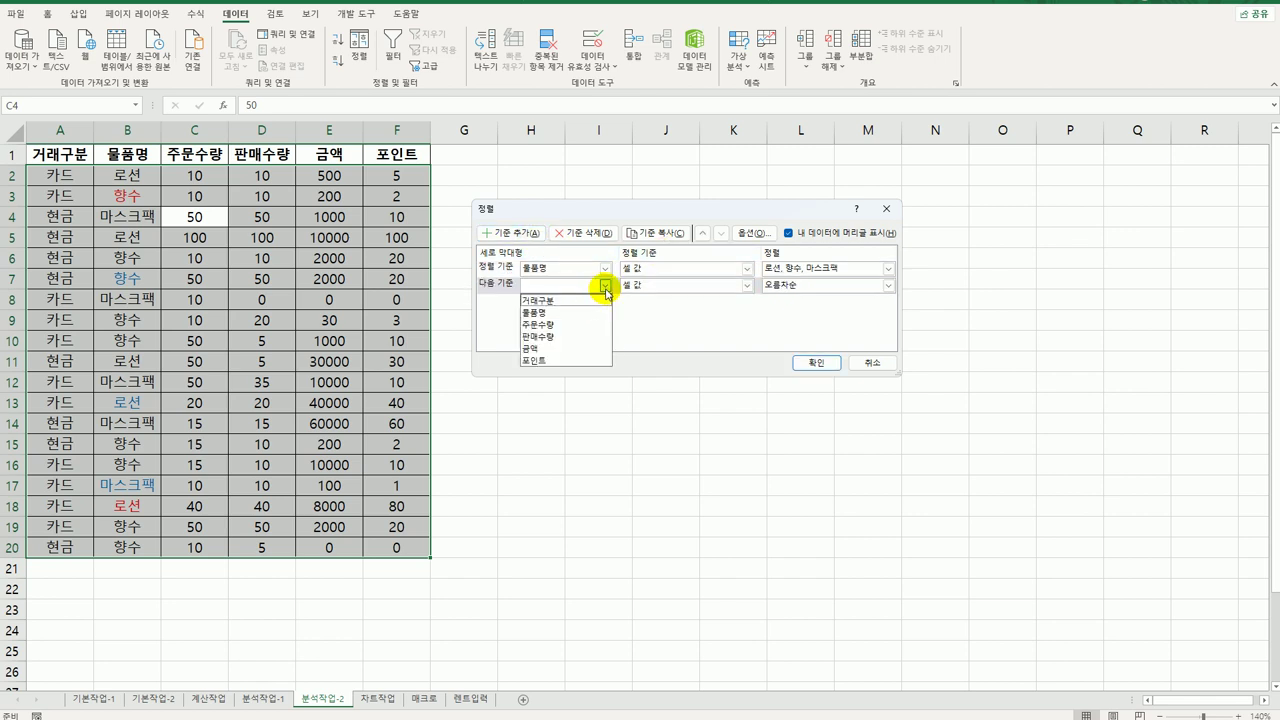
pyautogui.click(587, 302)
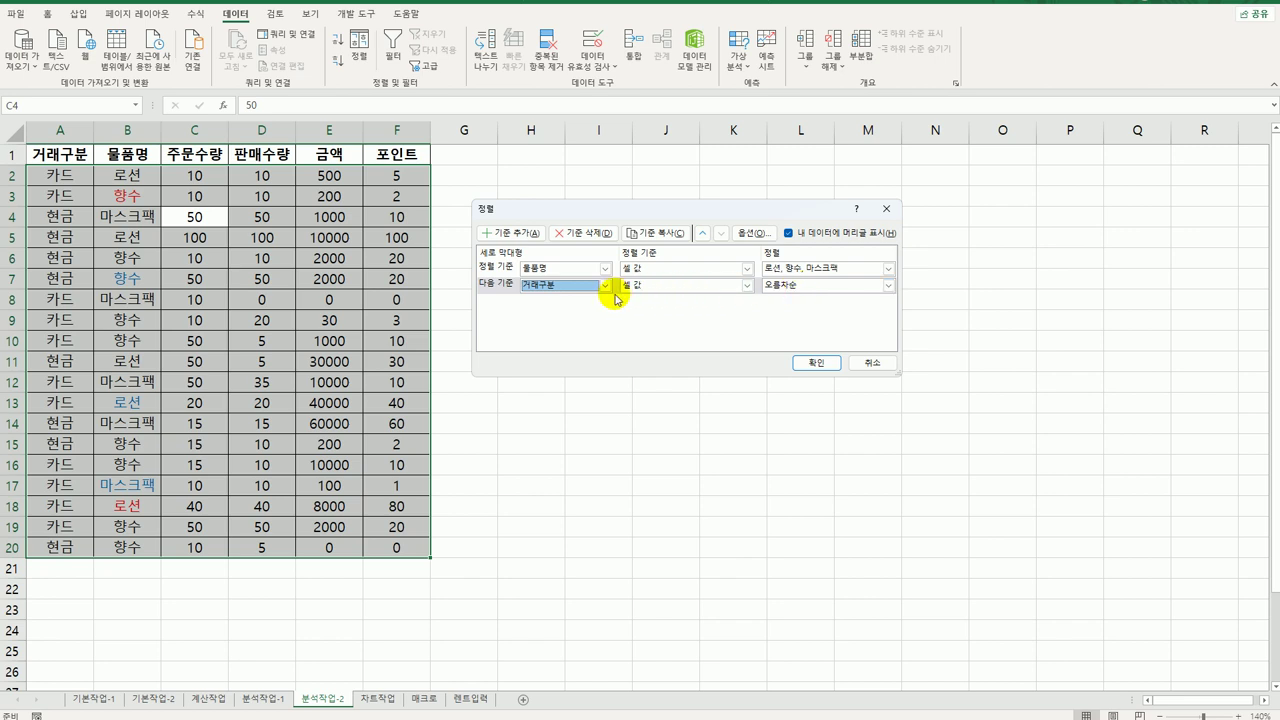
# Add a third sort level on 물품명 by font color, with red RGB(255, 0, 0) placed on top
pyautogui.click(512, 233)
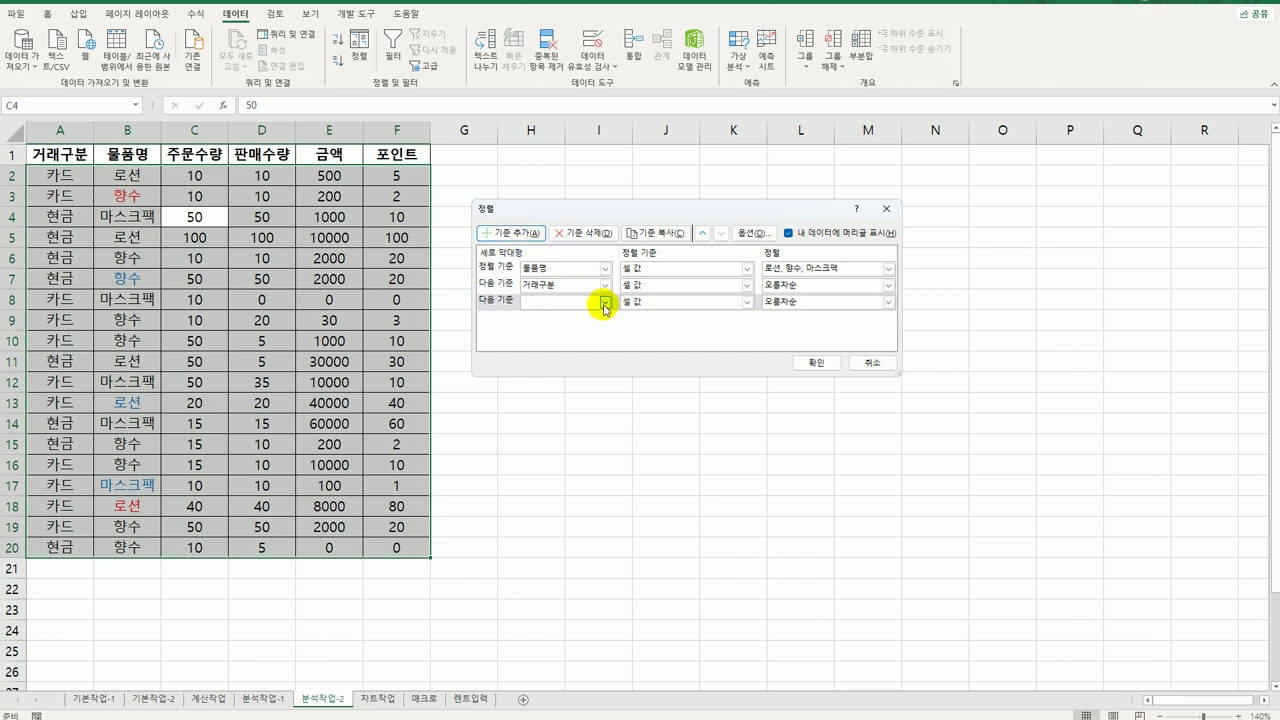
pyautogui.click(605, 303)
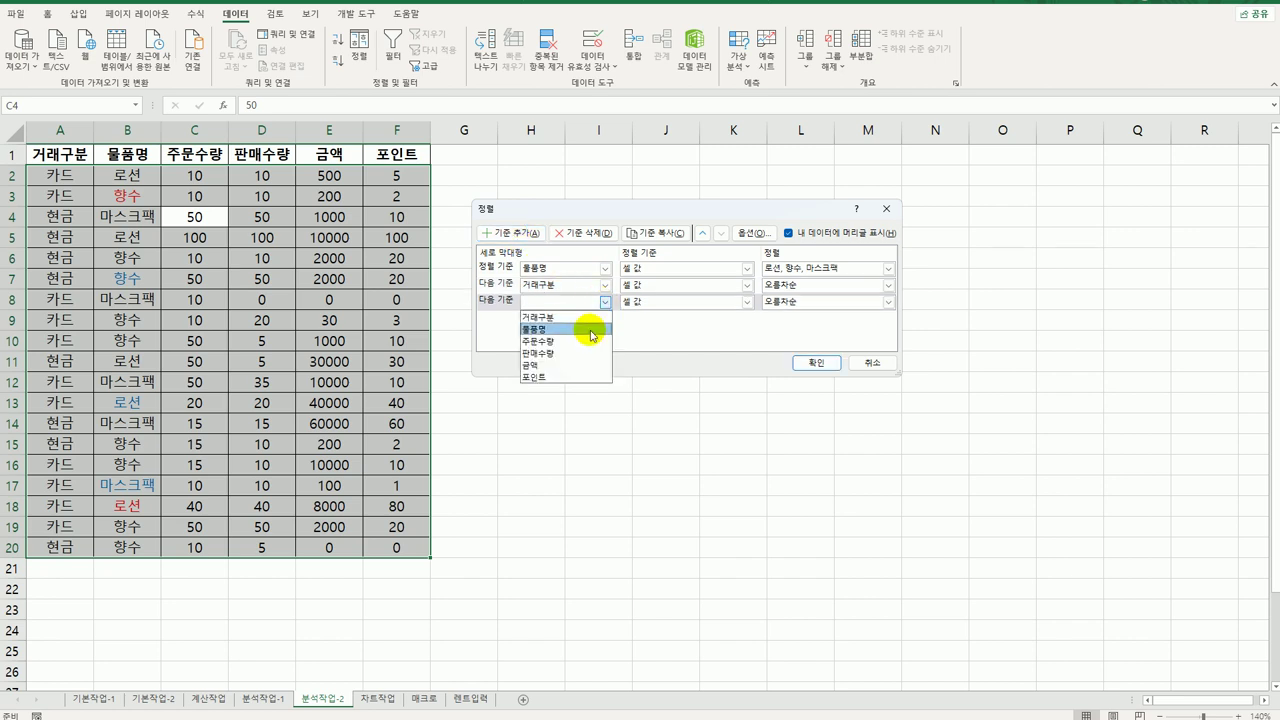
pyautogui.click(592, 332)
pyautogui.click(746, 302)
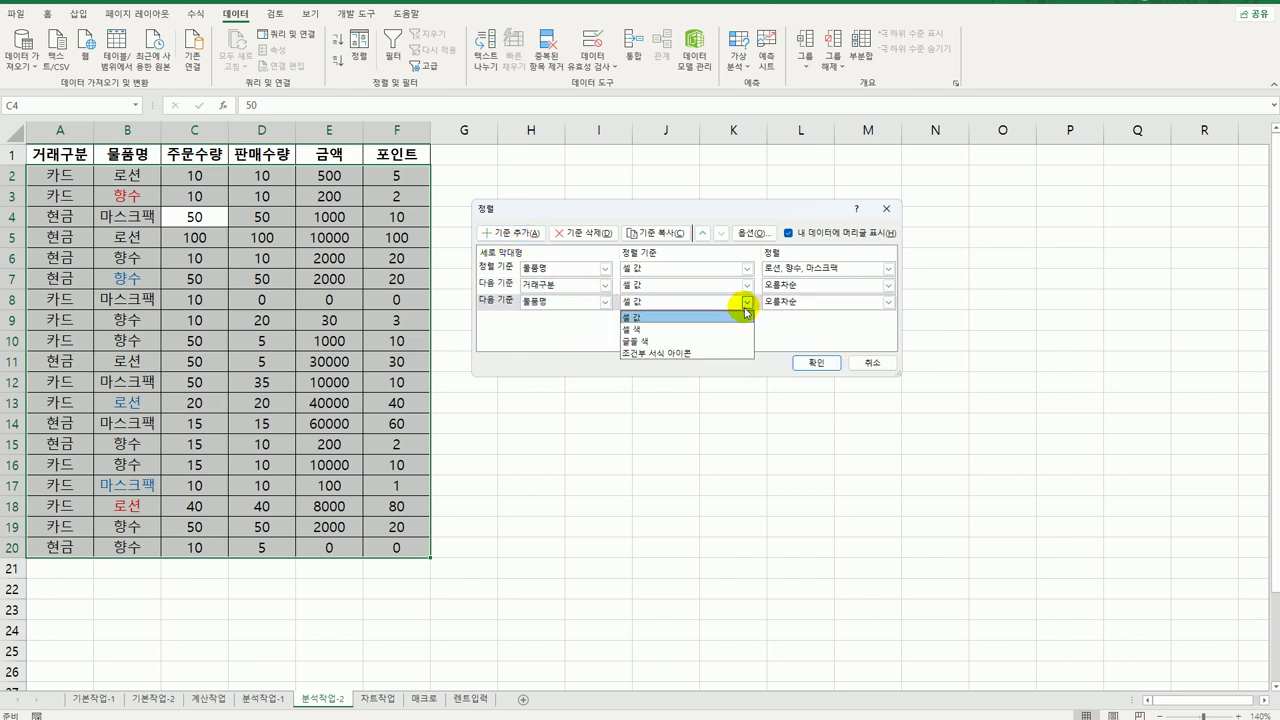
pyautogui.click(735, 341)
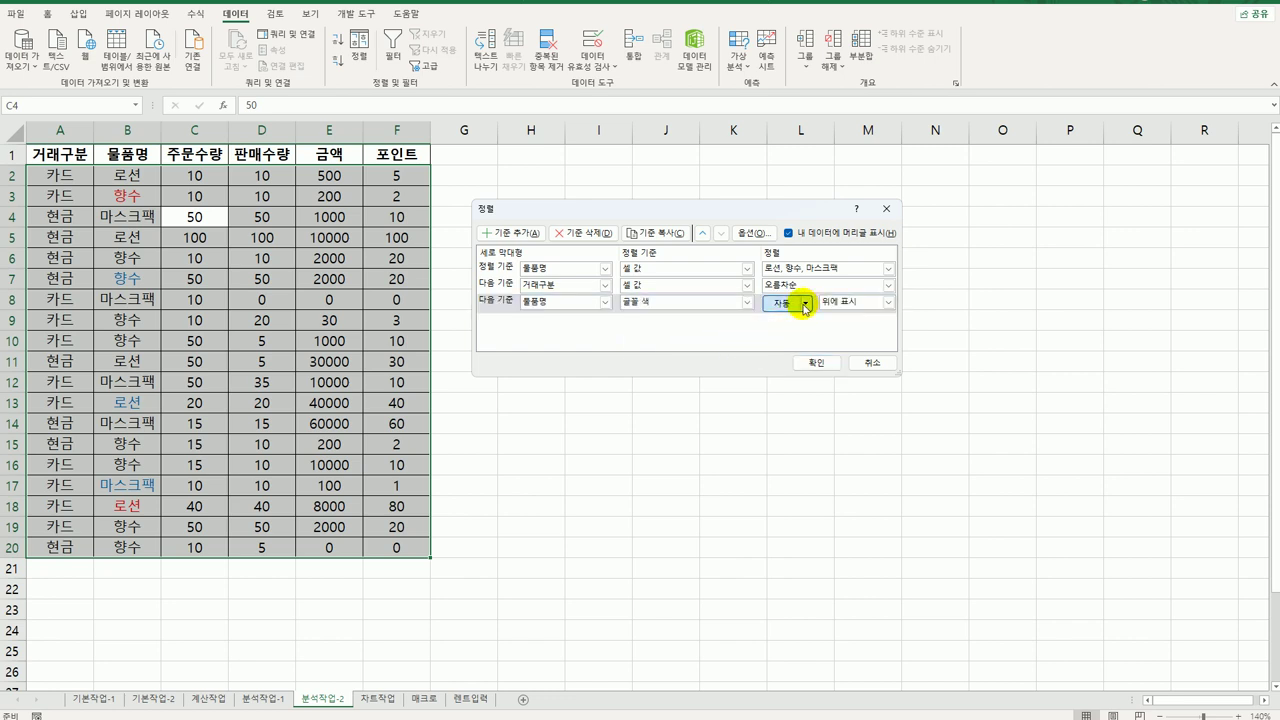
pyautogui.click(805, 302)
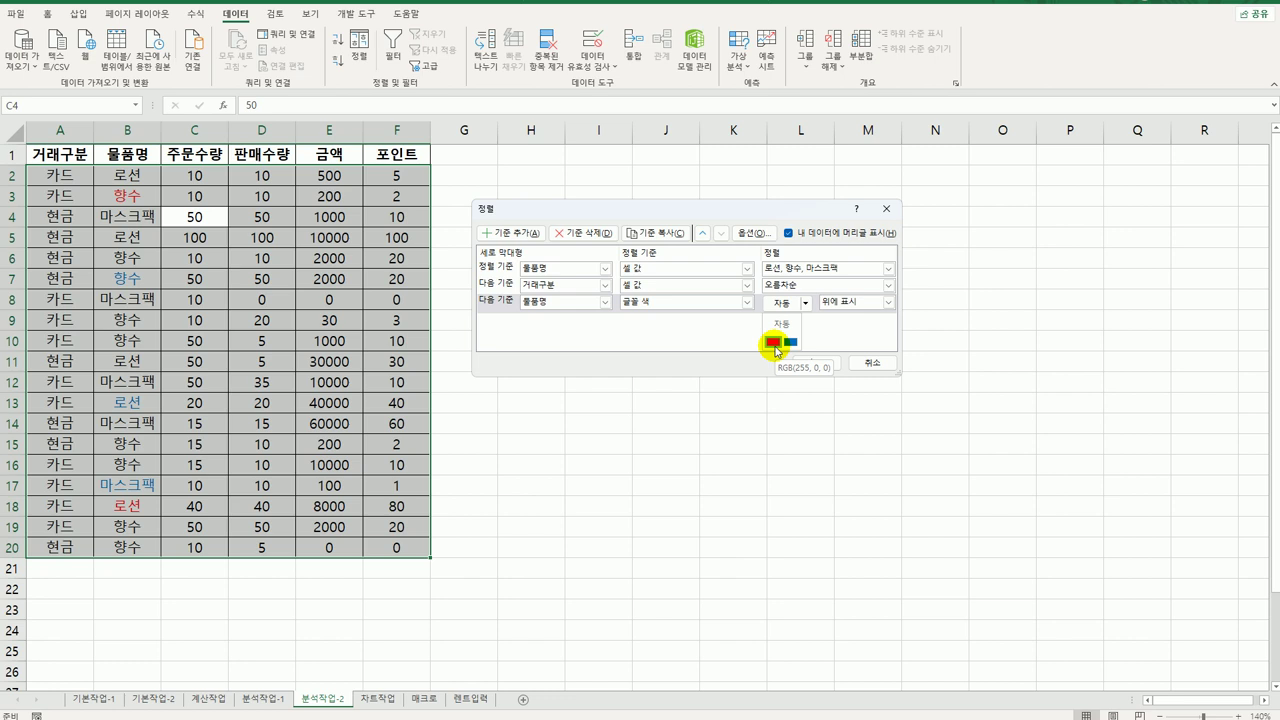
pyautogui.click(774, 342)
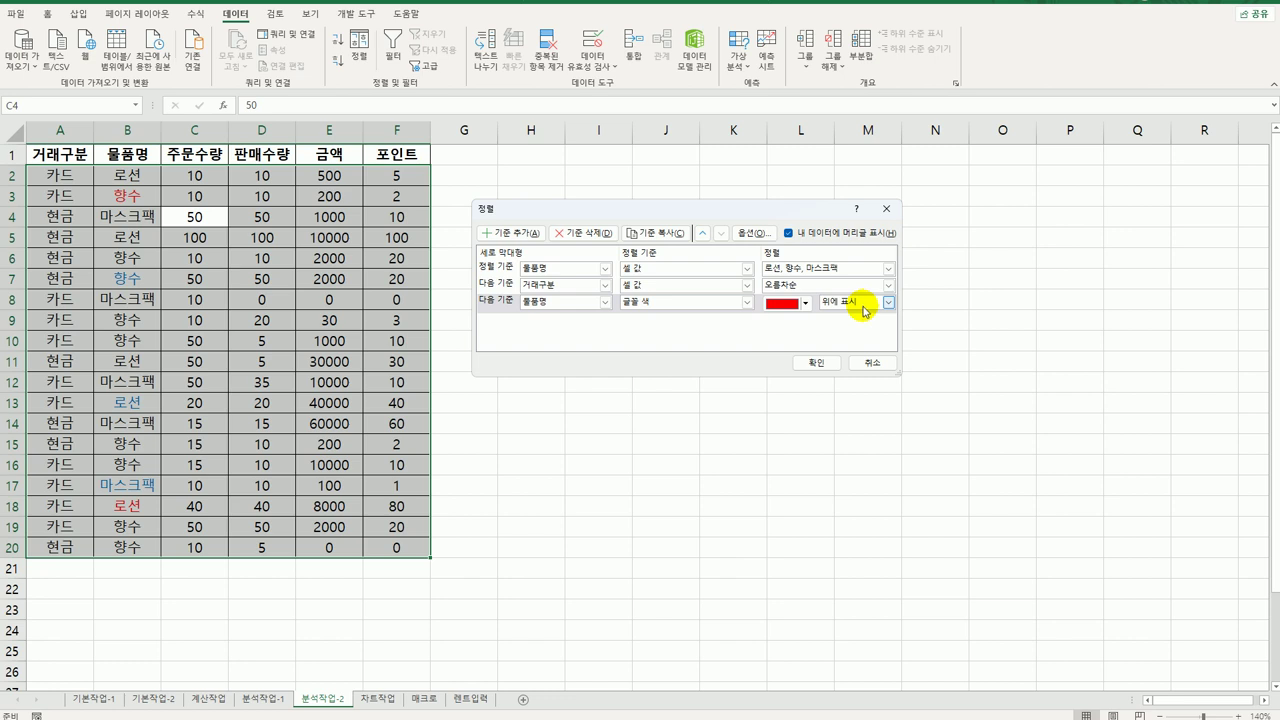
# Add a fourth sort level on 물품명 by font color, with blue RGB(0, 112, 192) at the bottom, and run the sort
pyautogui.click(513, 233)
pyautogui.click(598, 321)
pyautogui.click(580, 343)
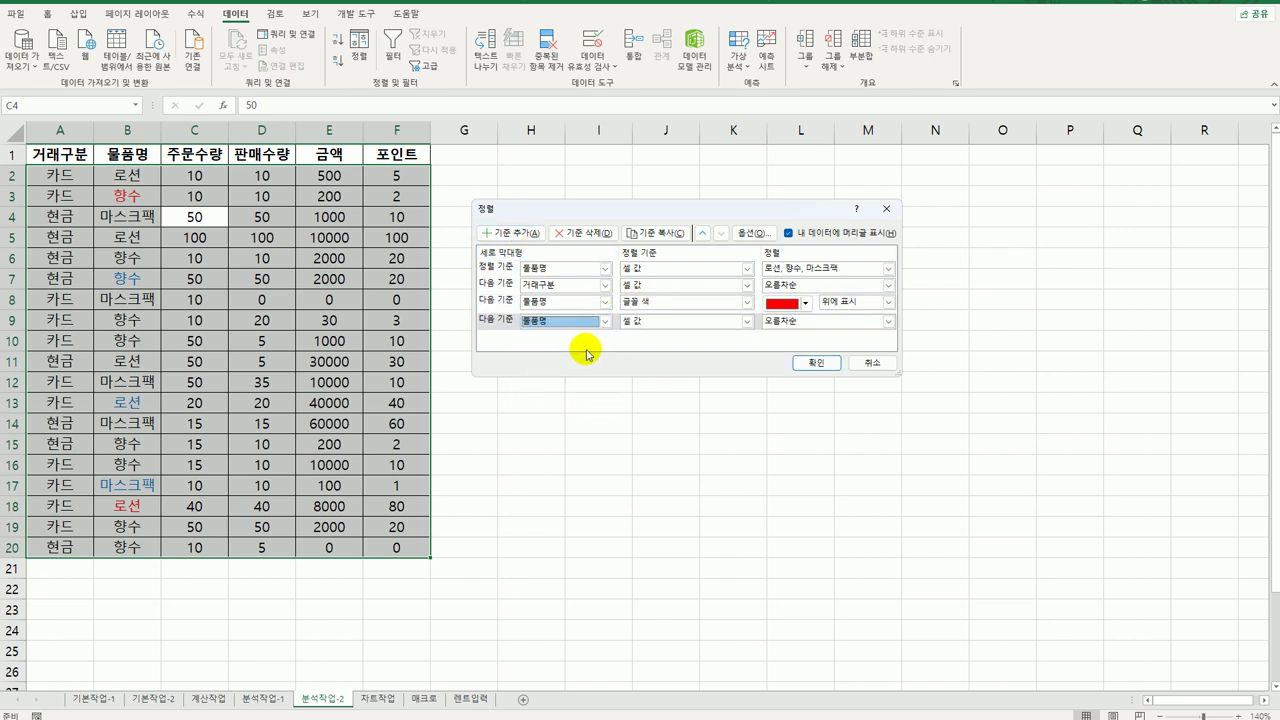
pyautogui.click(670, 325)
pyautogui.click(735, 358)
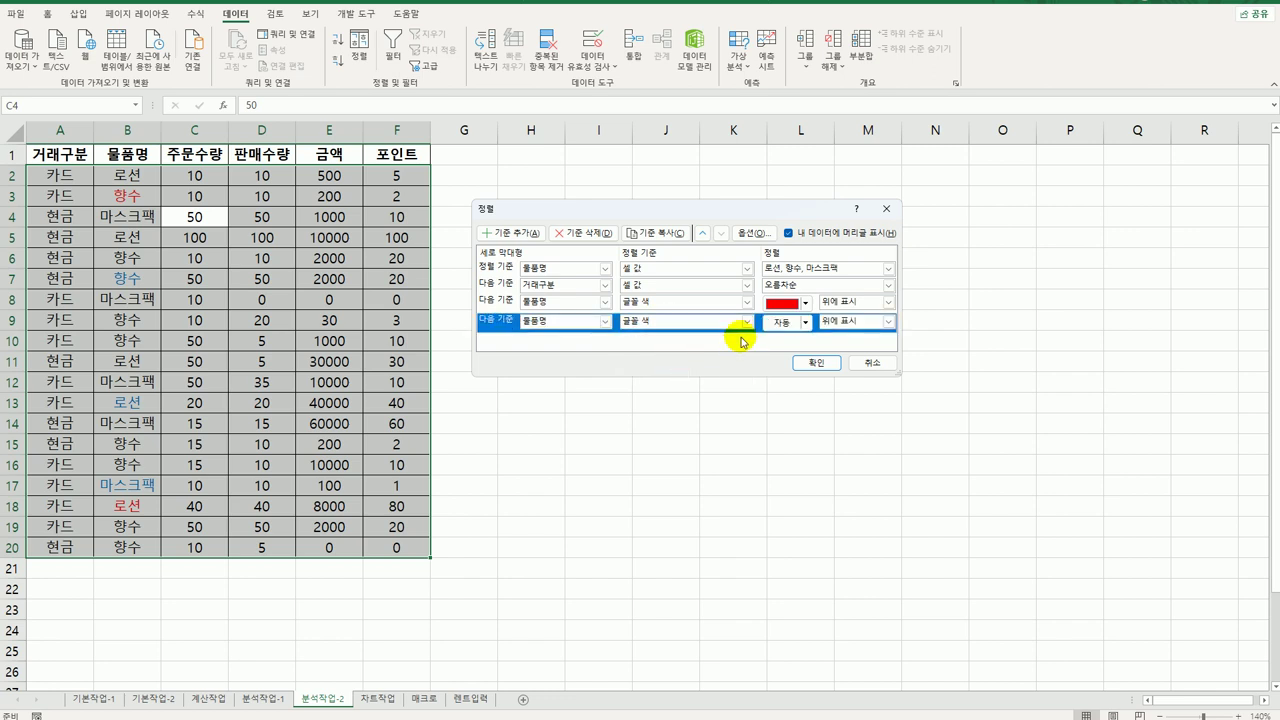
pyautogui.click(805, 322)
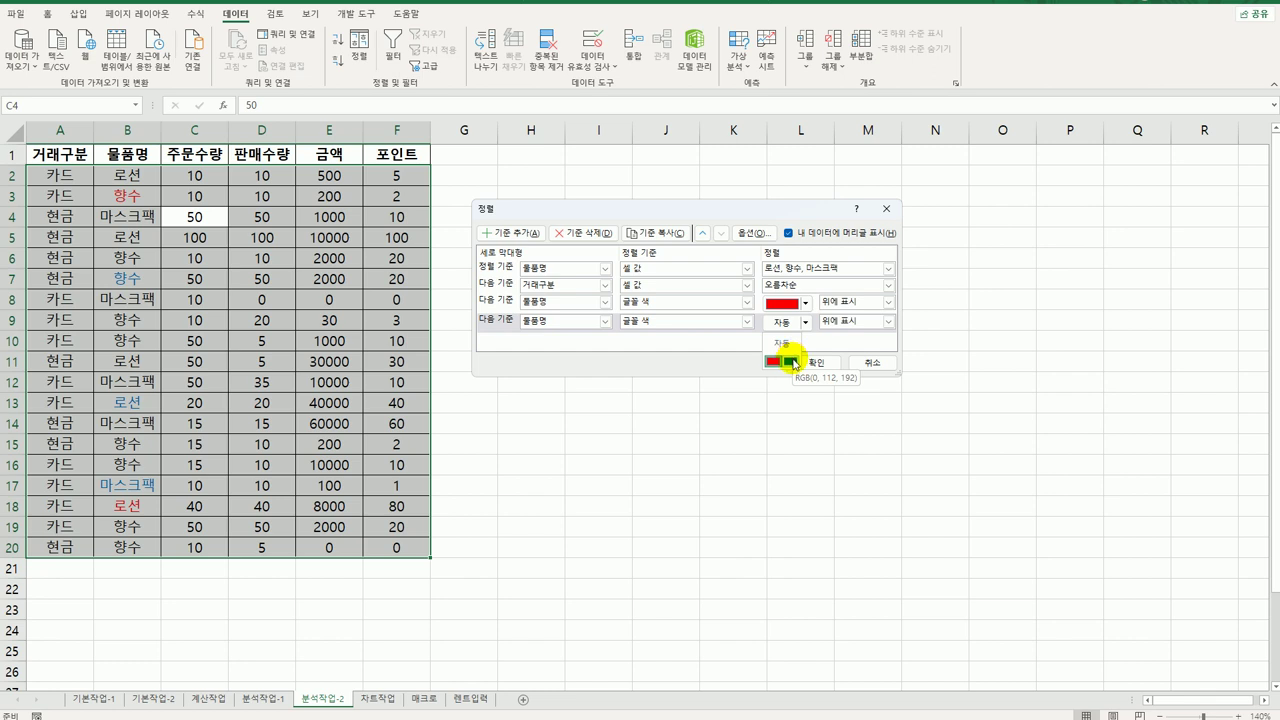
pyautogui.click(792, 362)
pyautogui.click(852, 321)
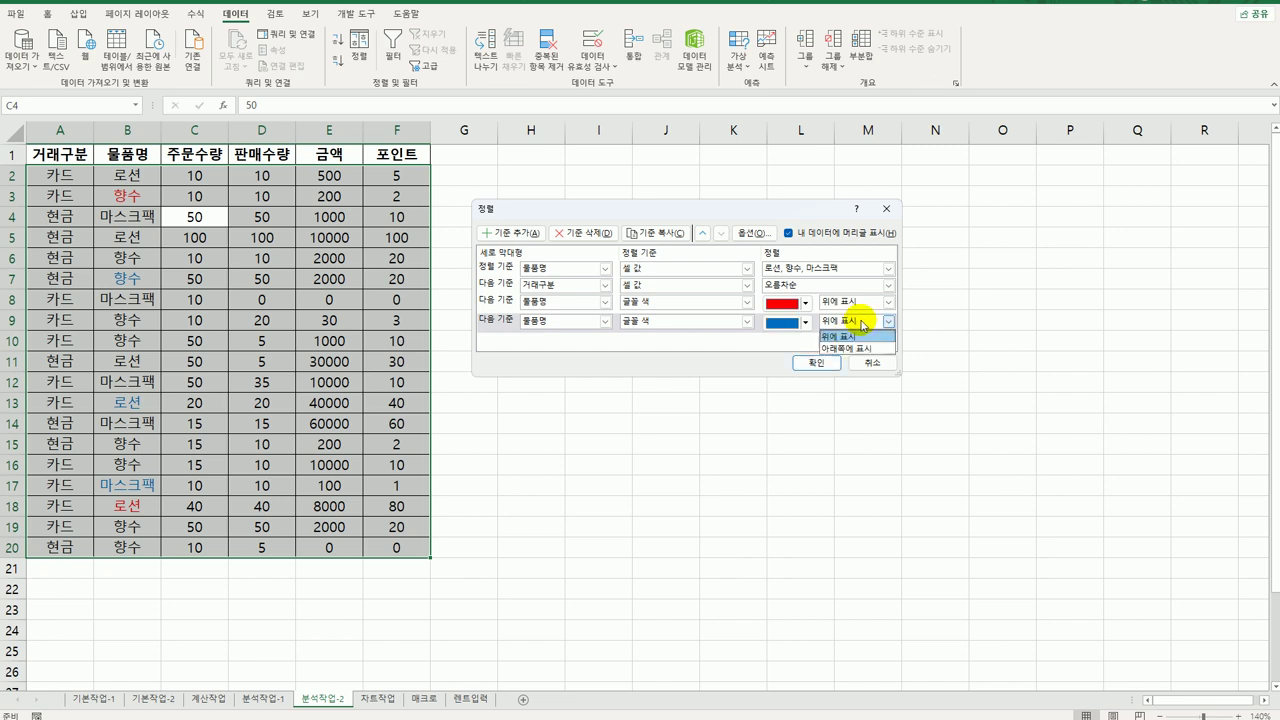
pyautogui.click(860, 349)
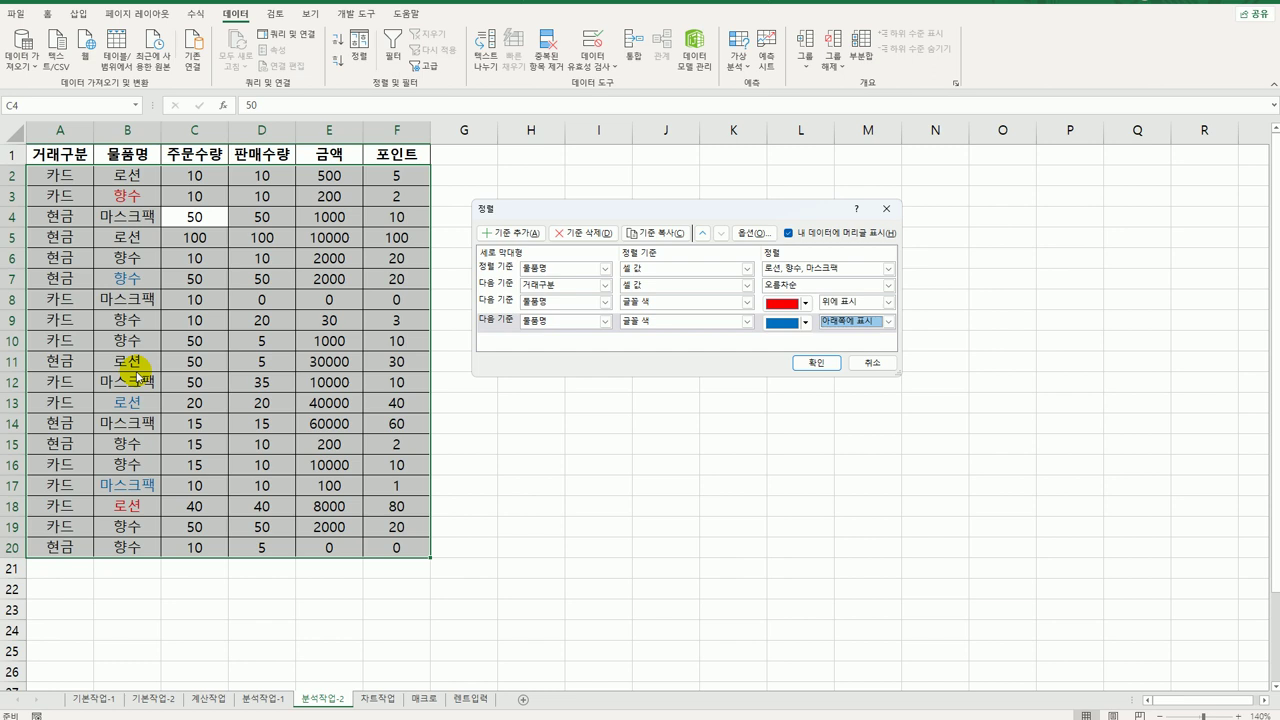
pyautogui.click(810, 363)
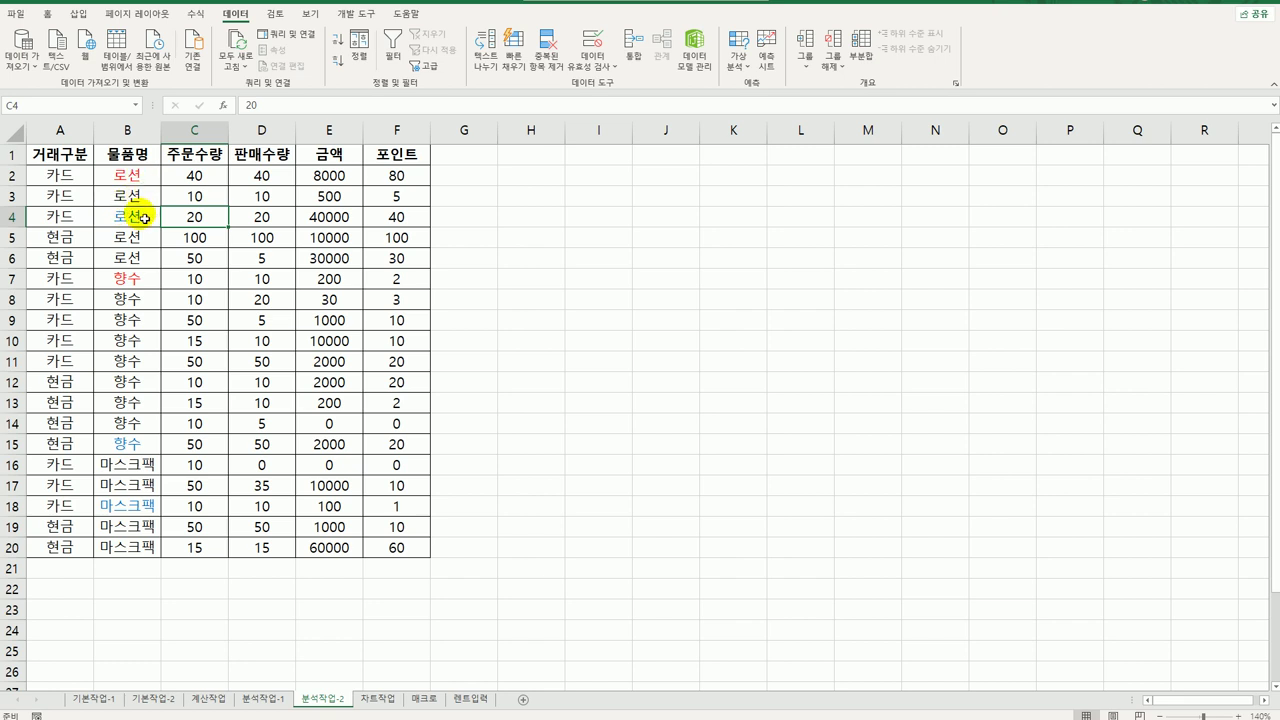
# Add subtotals to the sorted table that average only 금액 for each 물품명 group
pyautogui.click(862, 55)
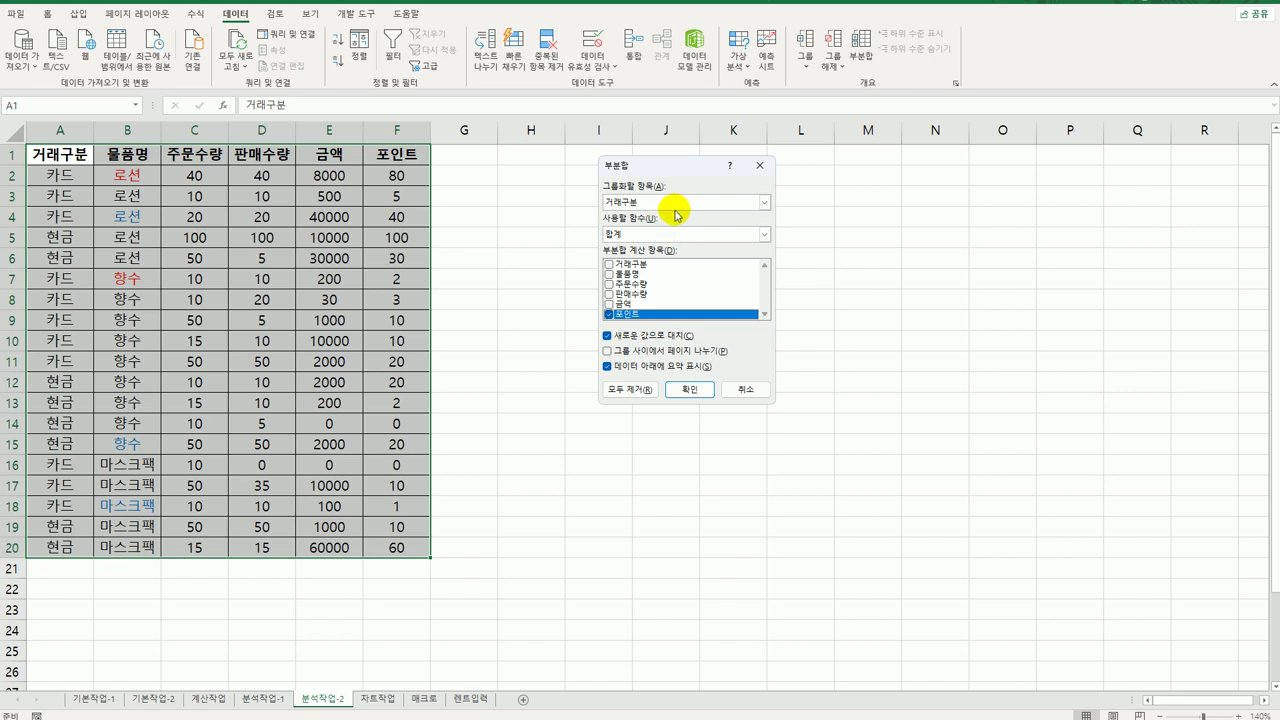
pyautogui.click(668, 202)
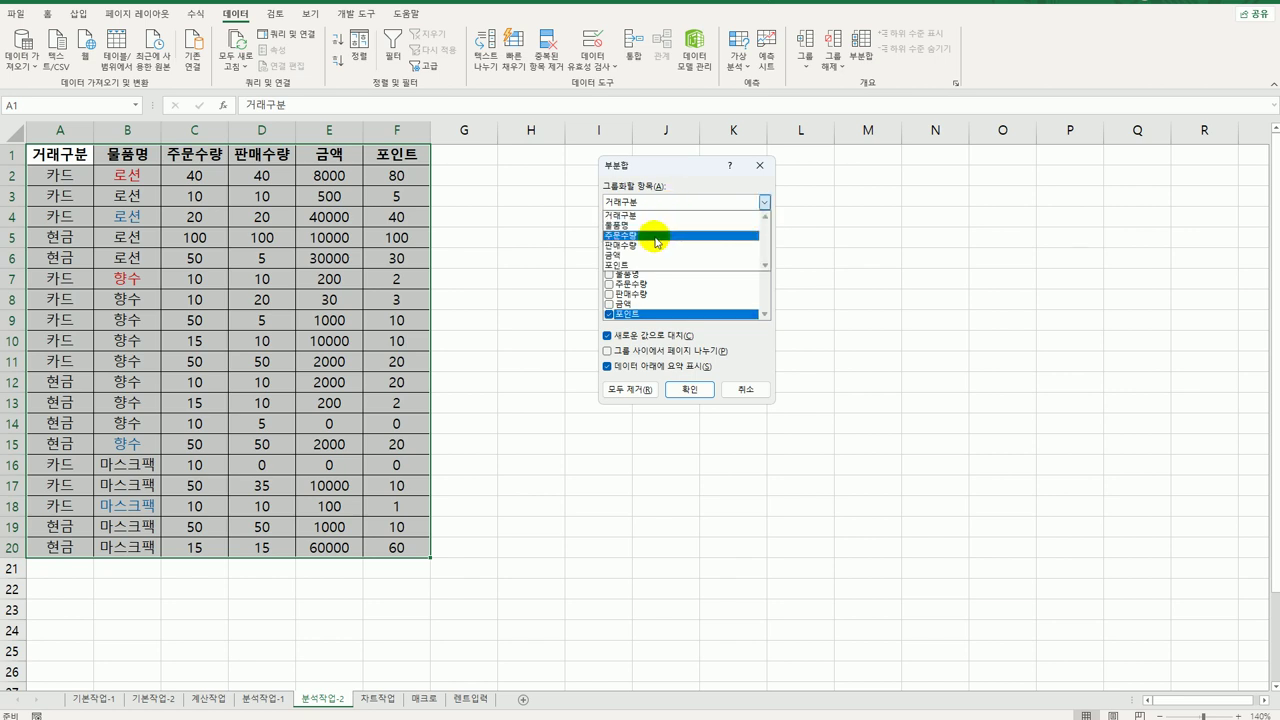
pyautogui.click(649, 225)
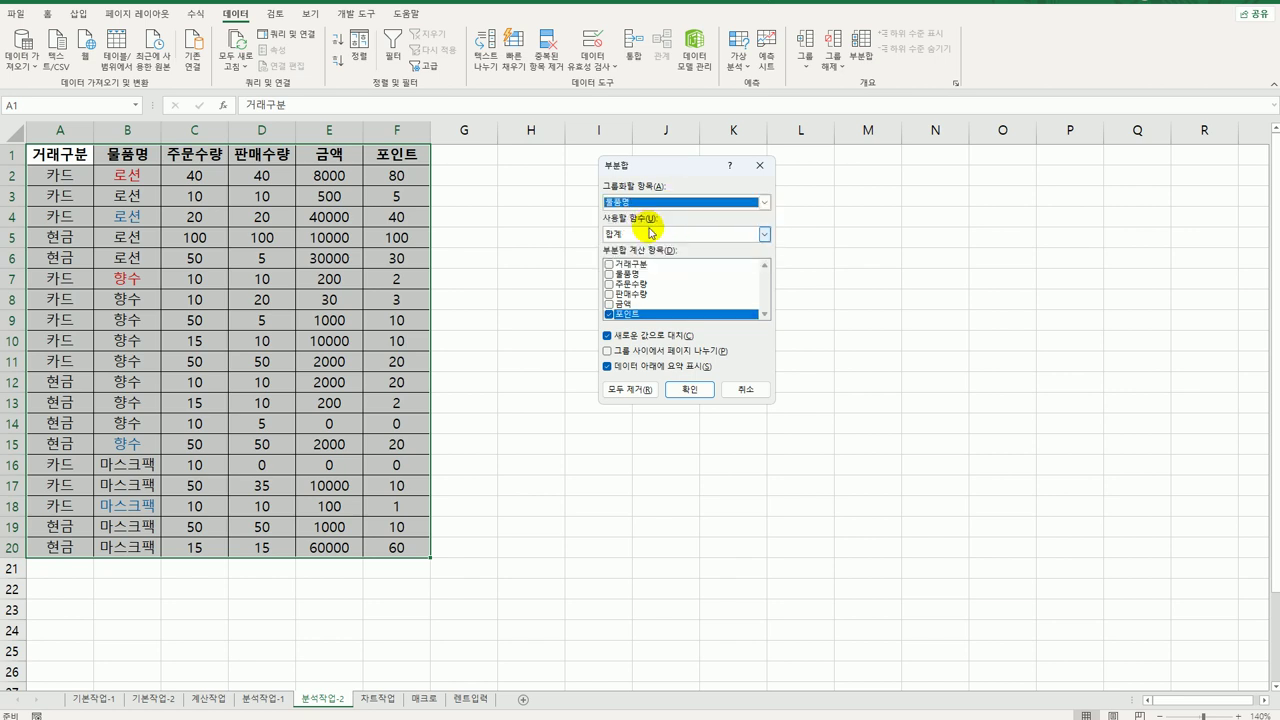
pyautogui.click(648, 235)
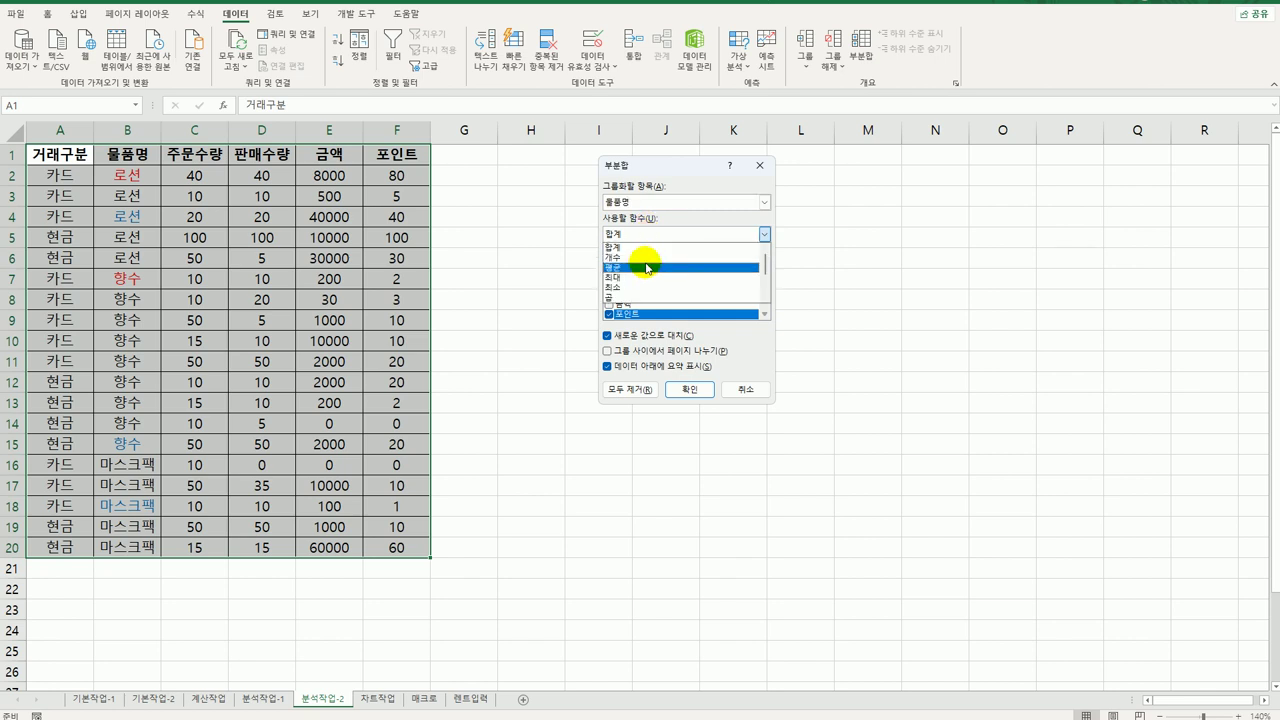
pyautogui.click(647, 268)
pyautogui.click(607, 313)
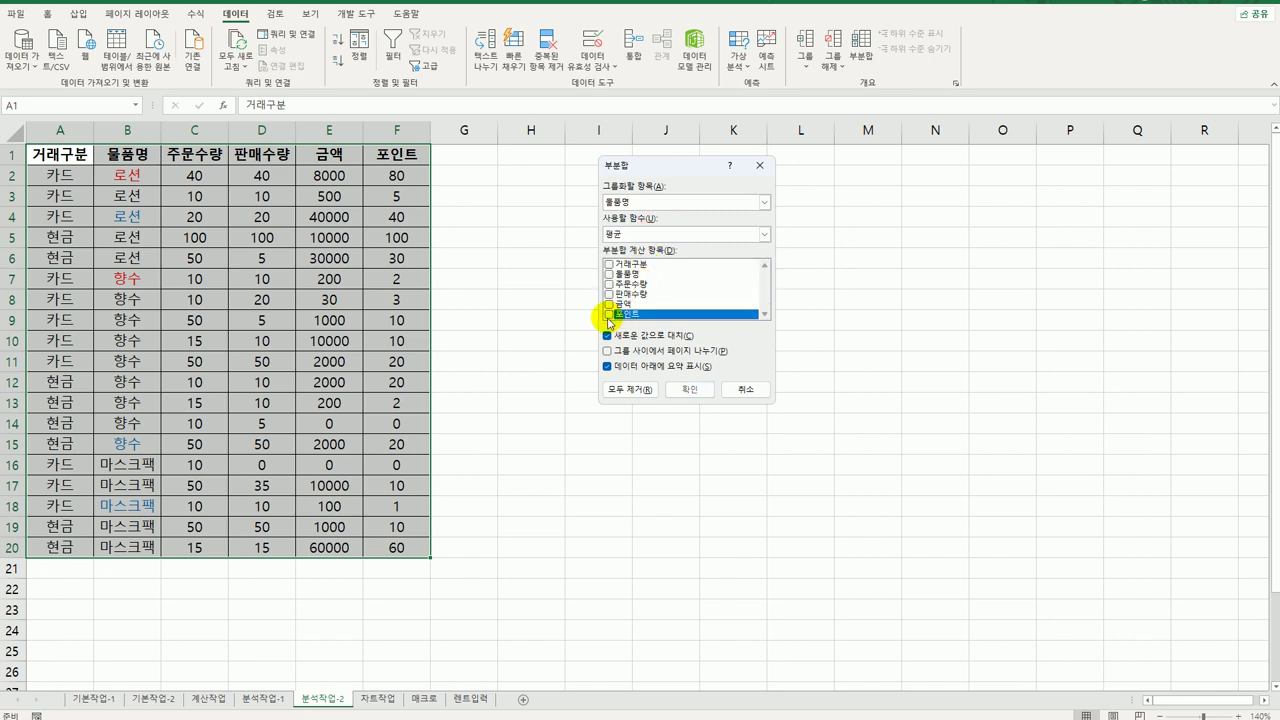
pyautogui.click(608, 303)
pyautogui.click(690, 389)
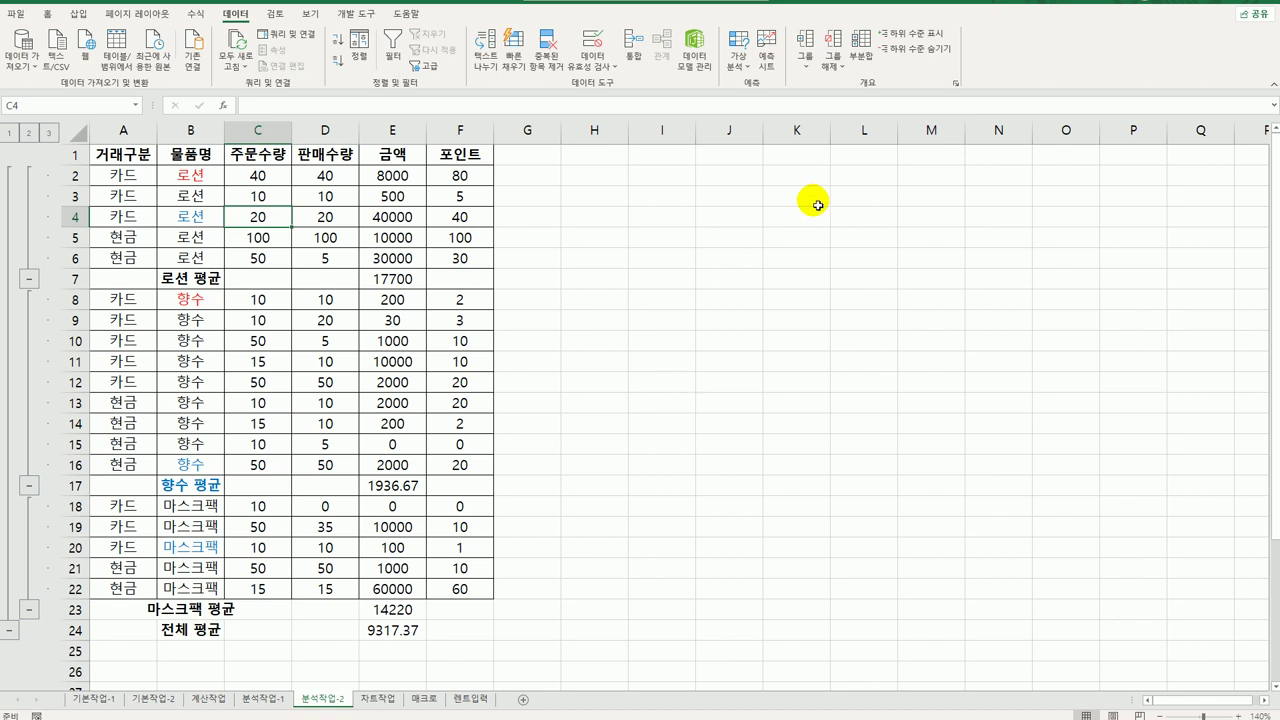
# Add a nested subtotal counting only 주문수량 for each 거래구분, without replacing the existing subtotals
pyautogui.click(859, 48)
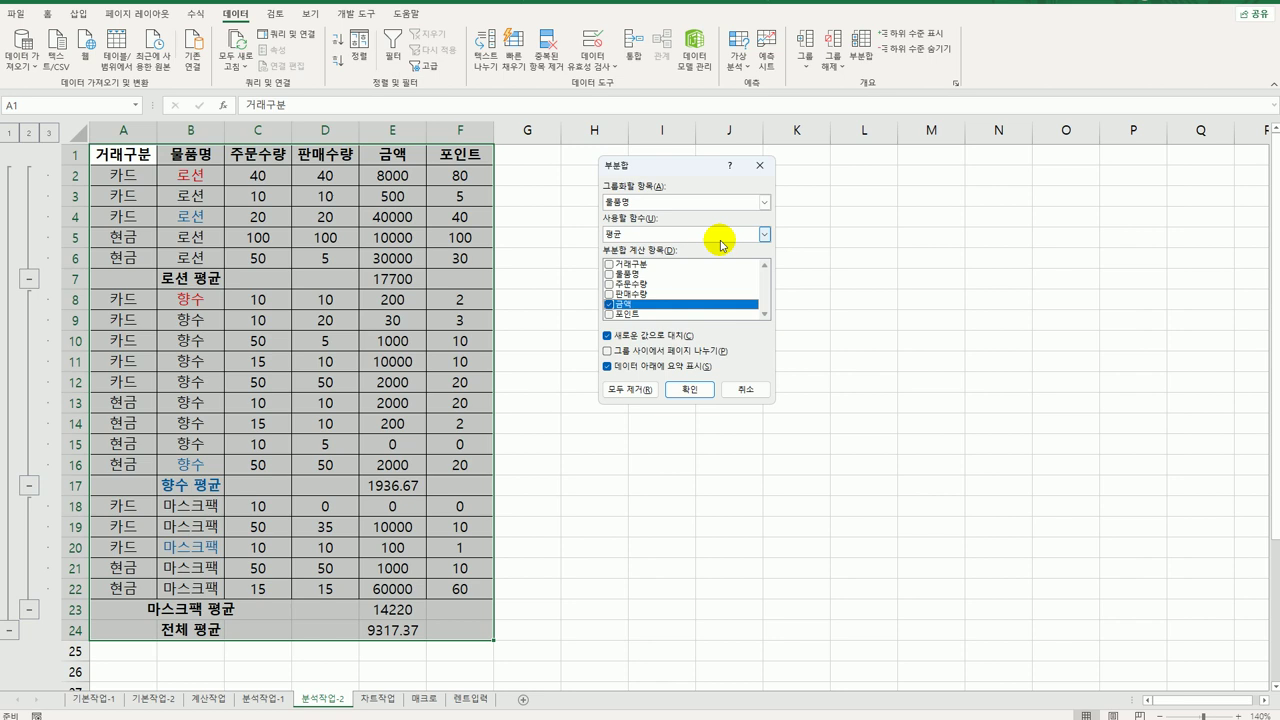
pyautogui.click(700, 202)
pyautogui.click(692, 213)
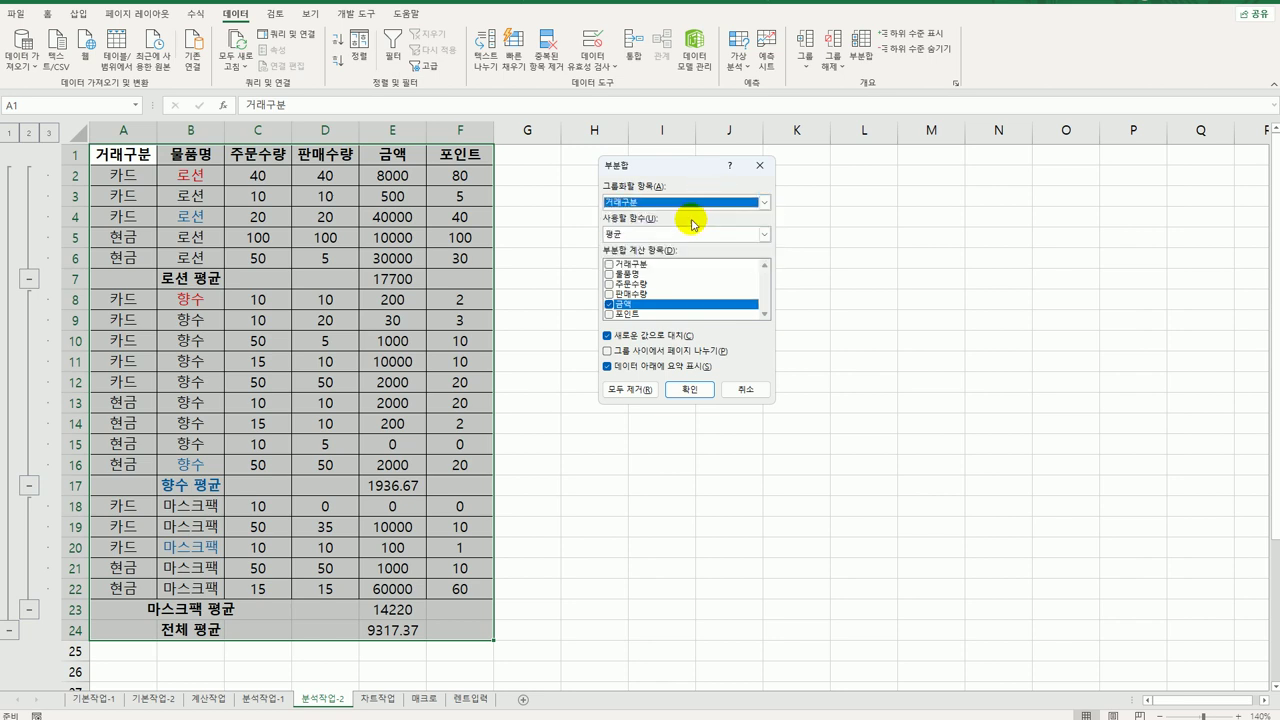
pyautogui.click(608, 289)
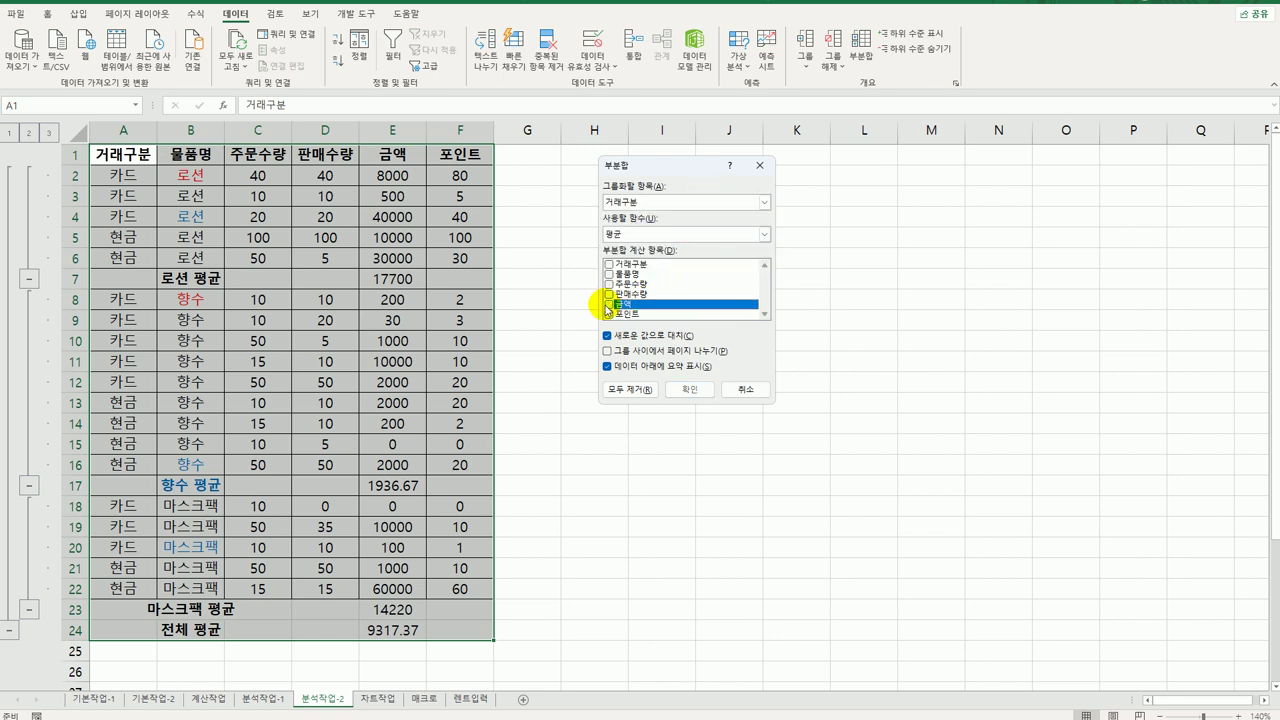
pyautogui.click(610, 289)
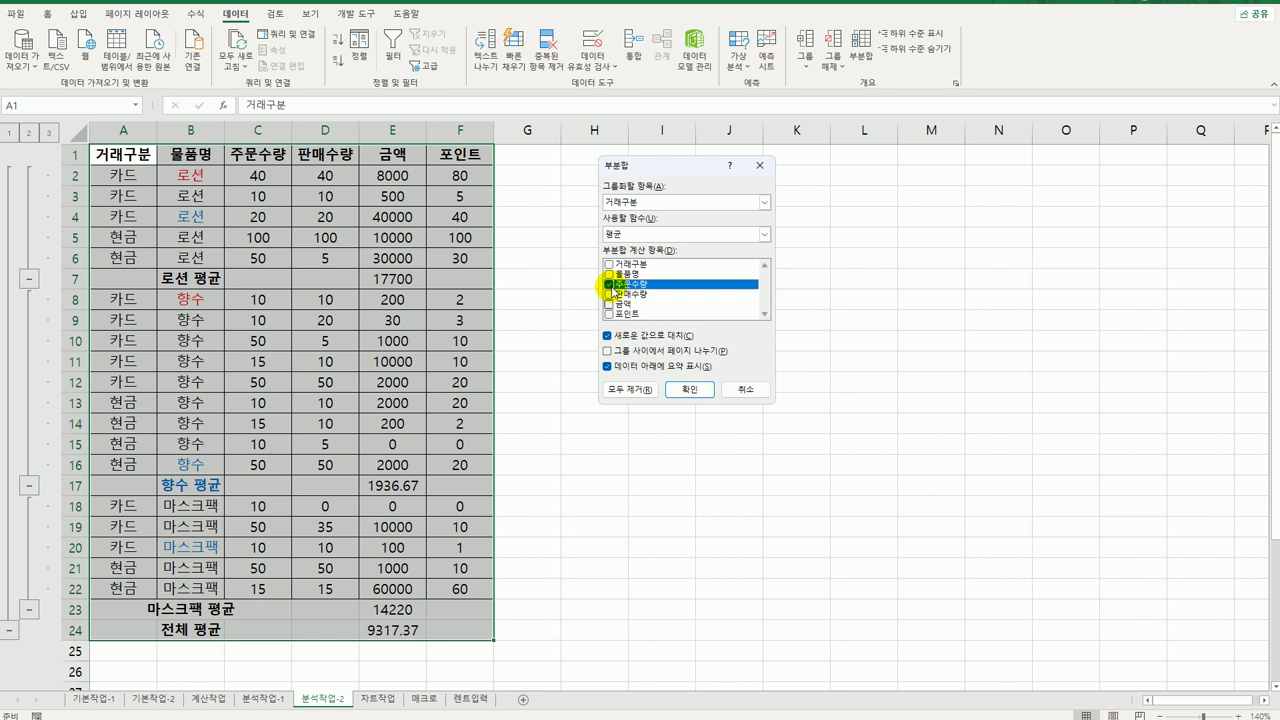
pyautogui.click(658, 233)
pyautogui.click(640, 257)
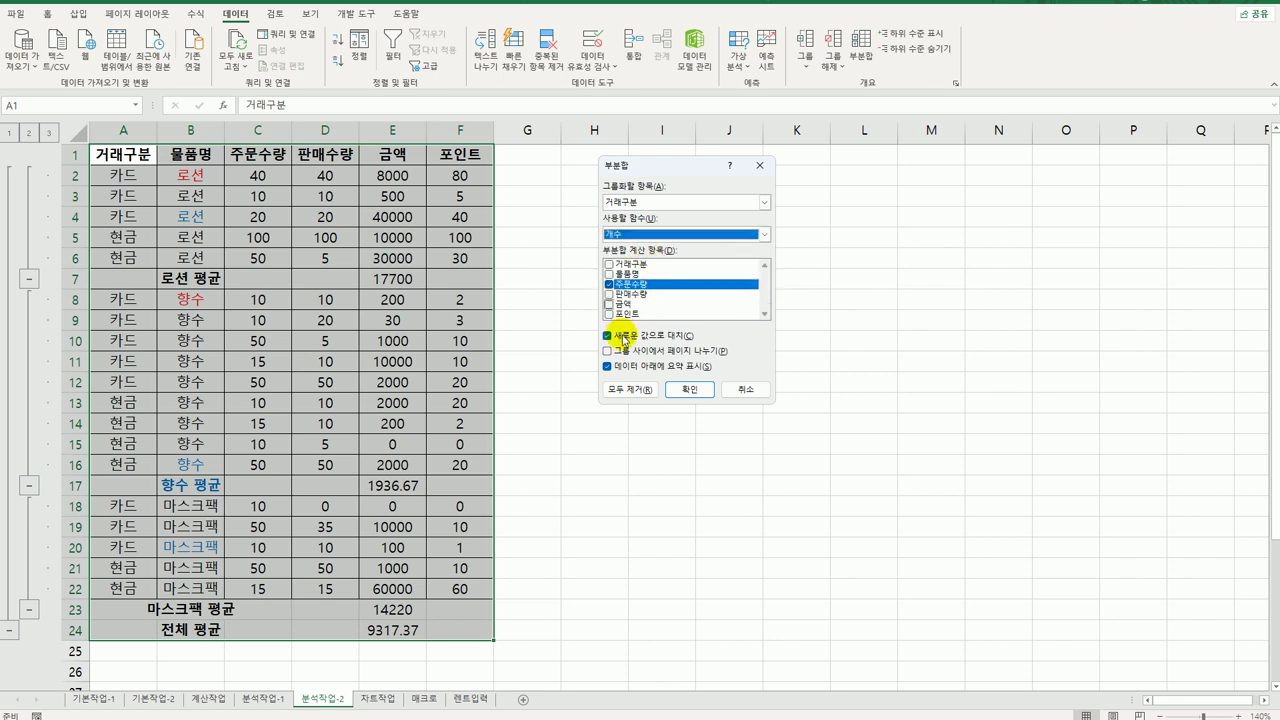
pyautogui.click(645, 336)
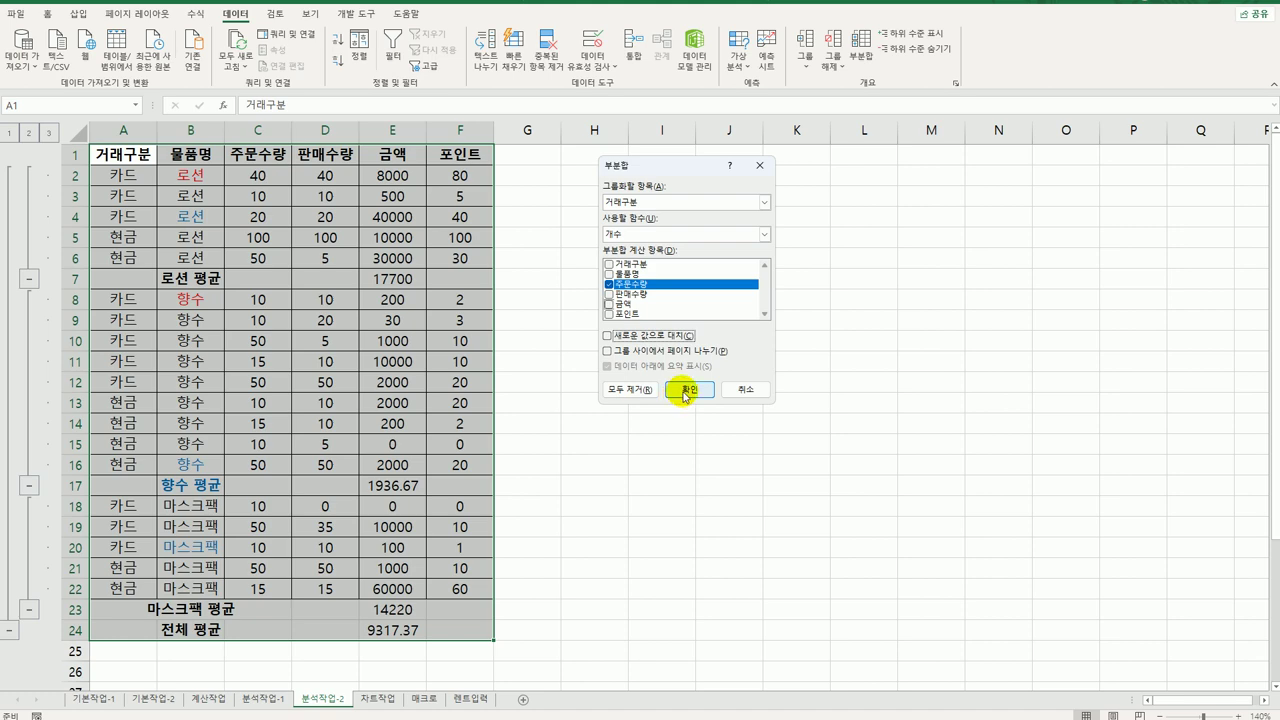
pyautogui.click(685, 391)
pyautogui.click(300, 214)
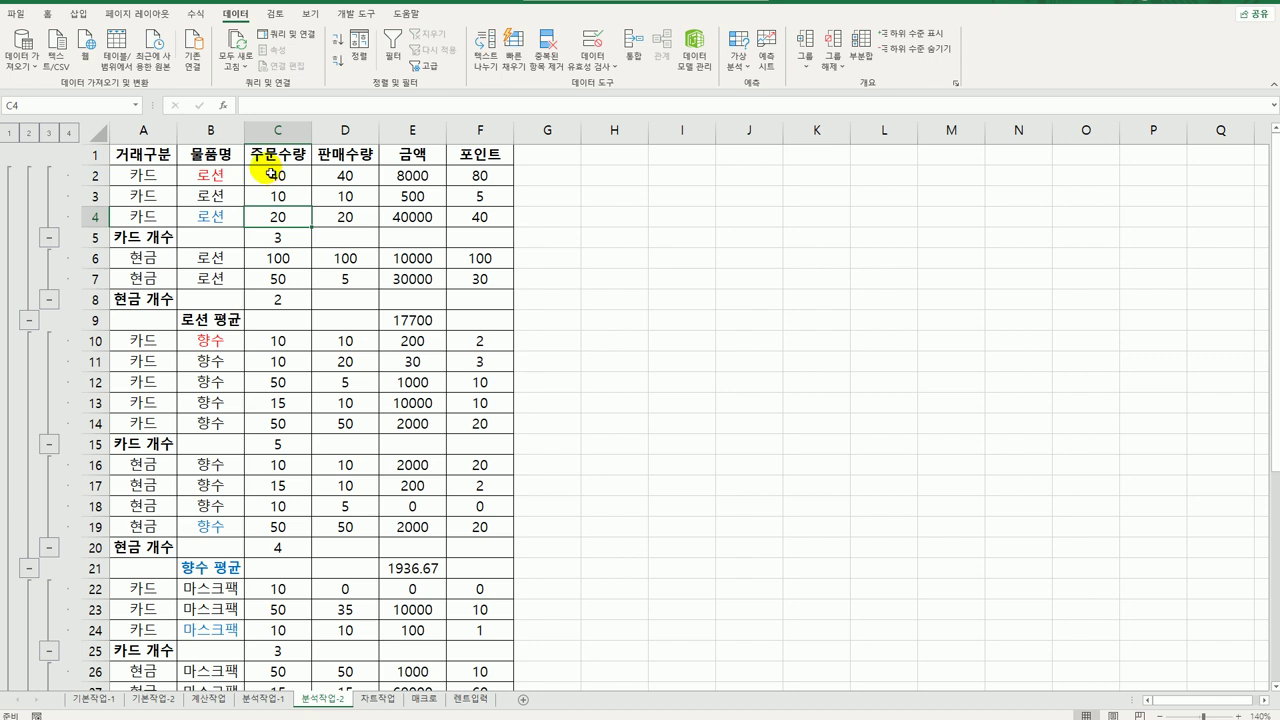
# Switch to the 차트작업 sheet and compare the monthly temperature table with the column chart's series
pyautogui.click(375, 698)
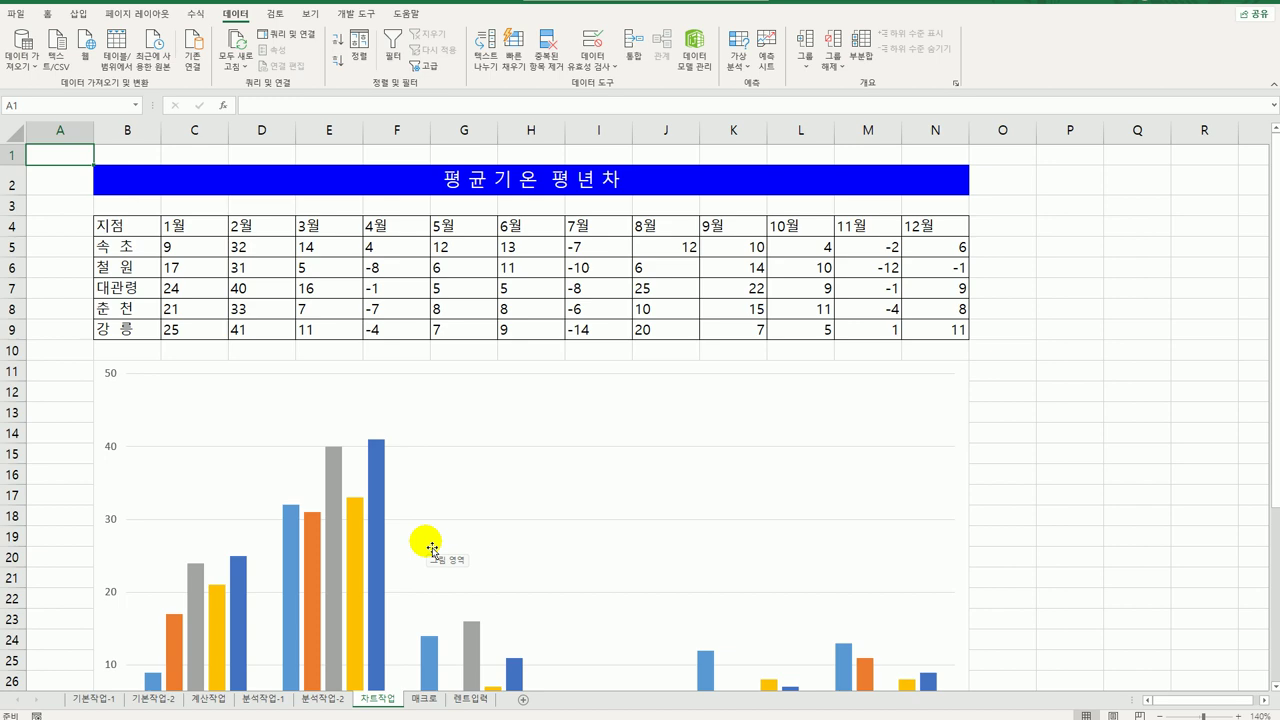
pyautogui.scroll(-5, 515, 520)
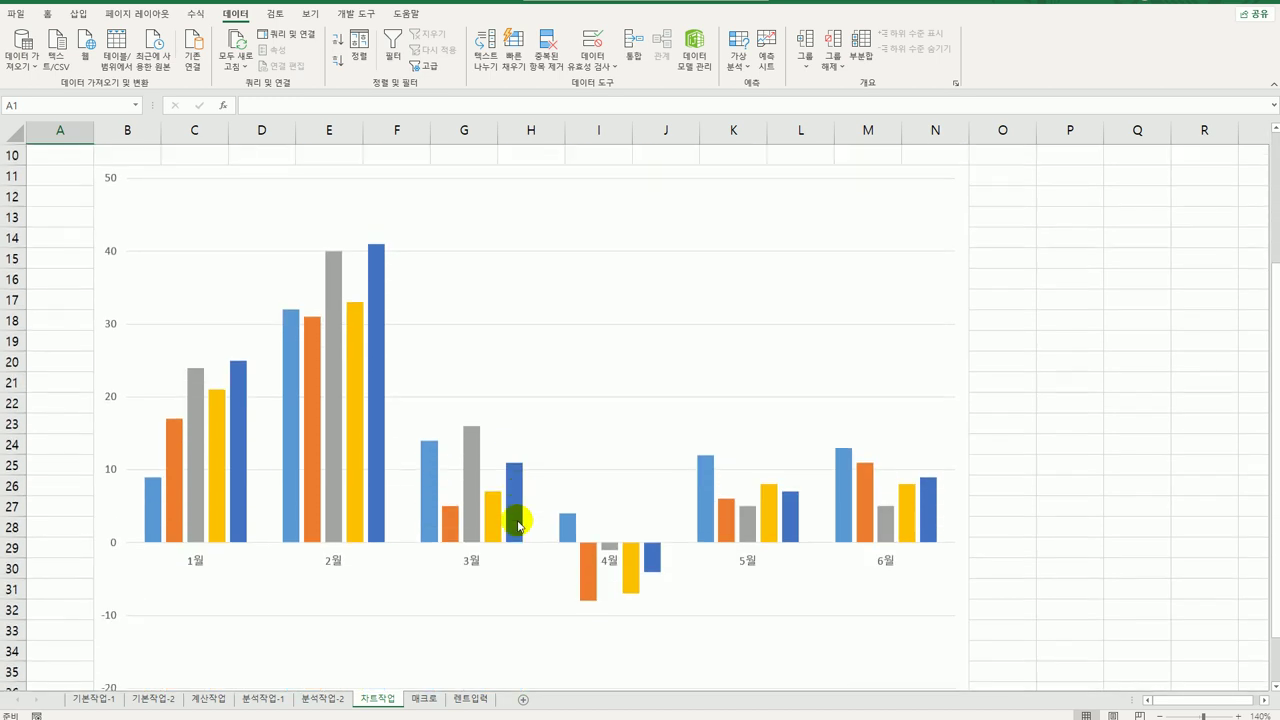
pyautogui.scroll(5, 519, 524)
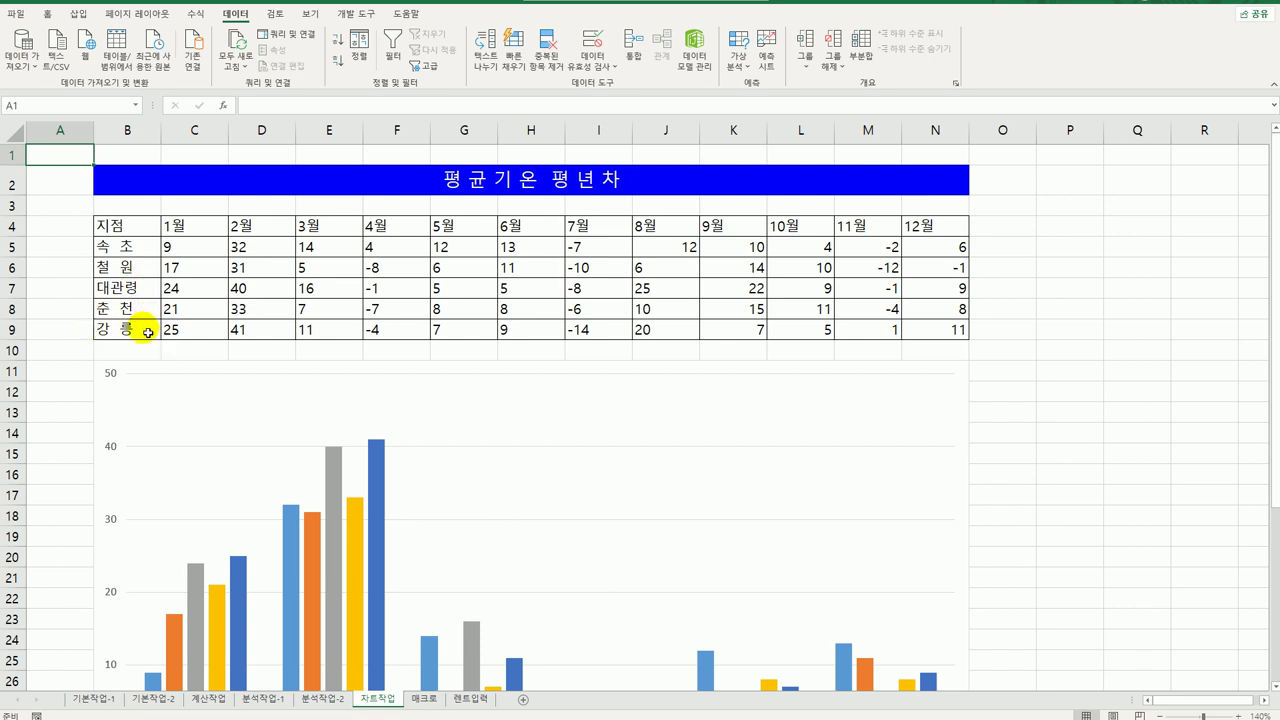
pyautogui.scroll(-6, 503, 434)
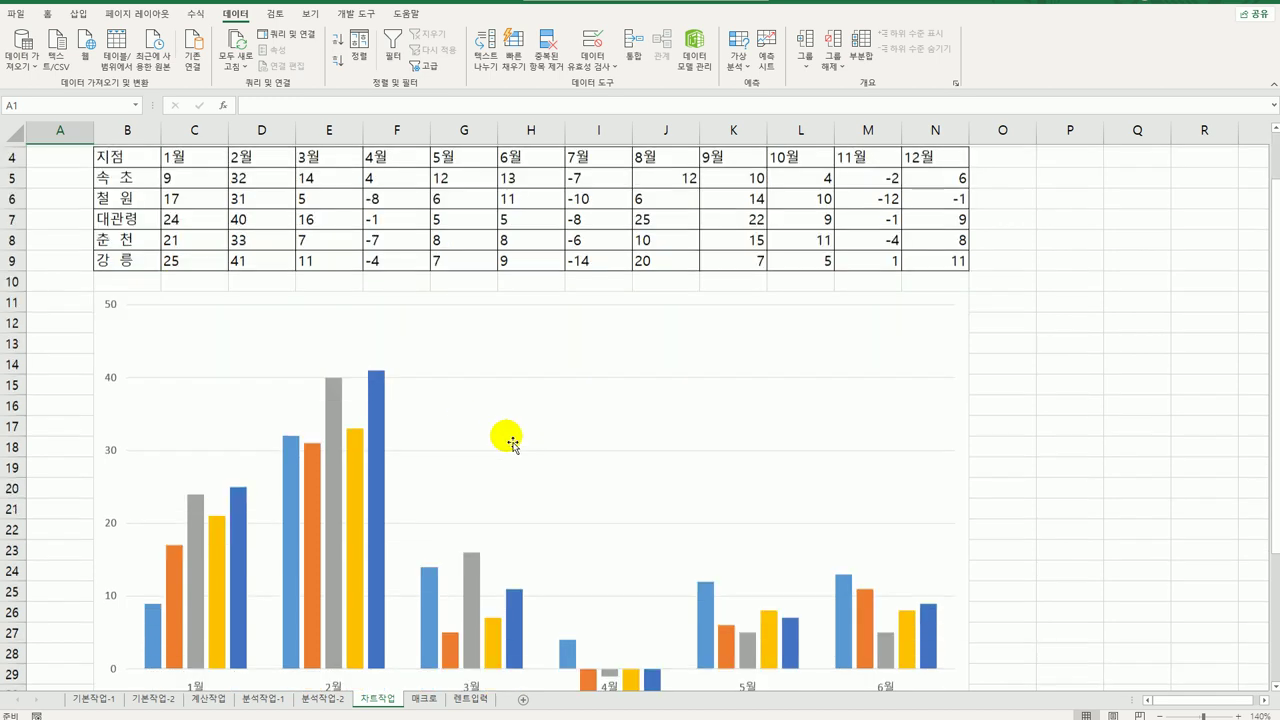
pyautogui.scroll(6, 506, 437)
pyautogui.scroll(-3, 511, 442)
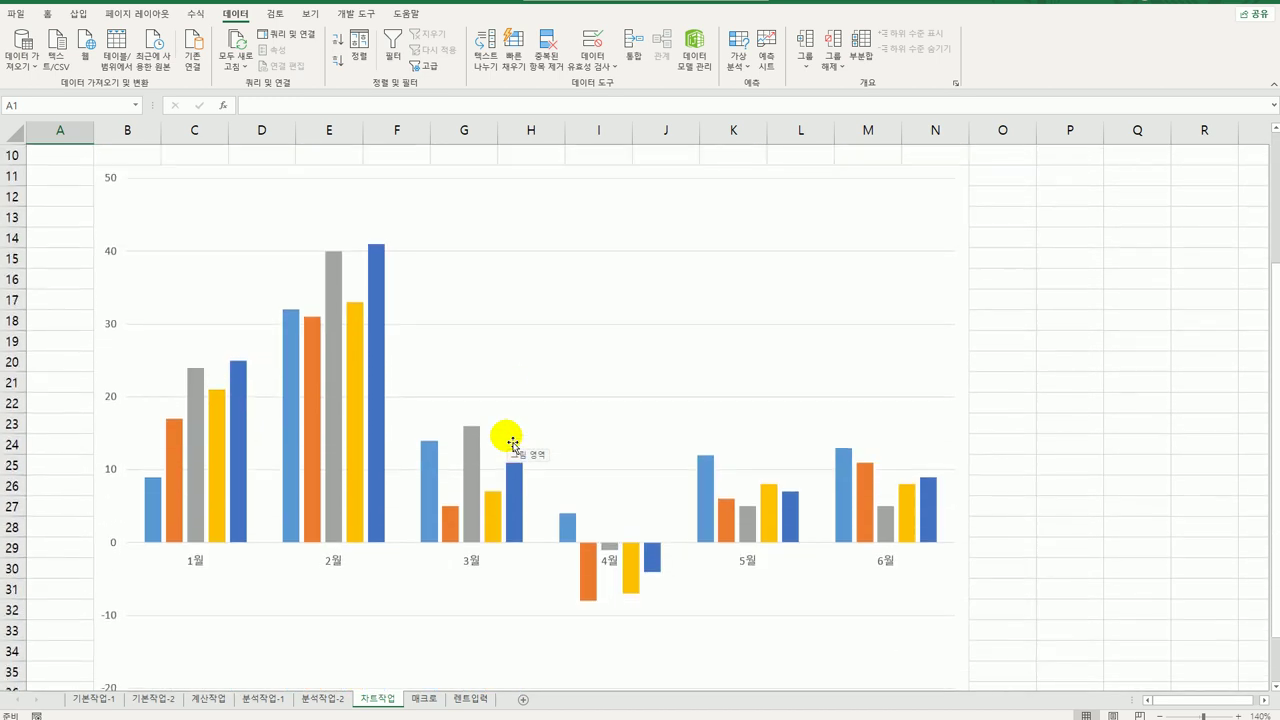
pyautogui.moveTo(490, 510)
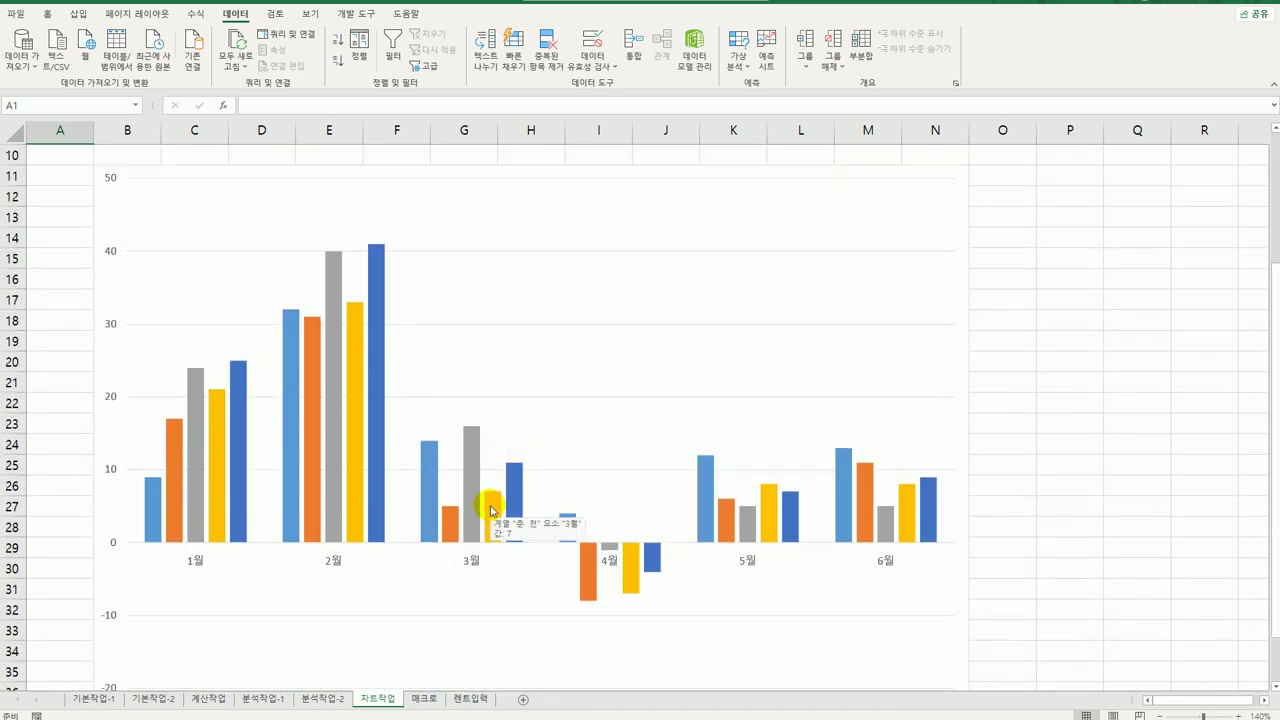
# Reorder the chart's data series to 철원, 대관령, 춘천, 강릉, 속초 in its data source and apply the new order
pyautogui.rightClick(596, 228)
pyautogui.click(657, 316)
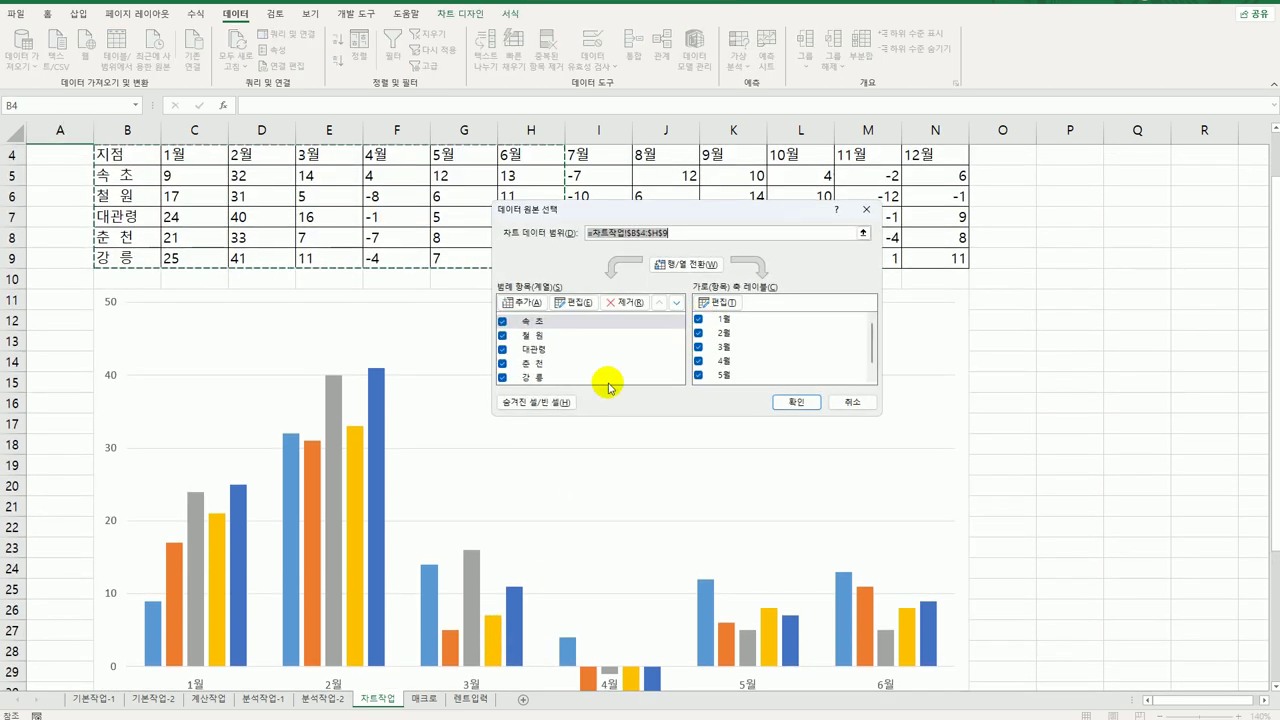
pyautogui.click(545, 335)
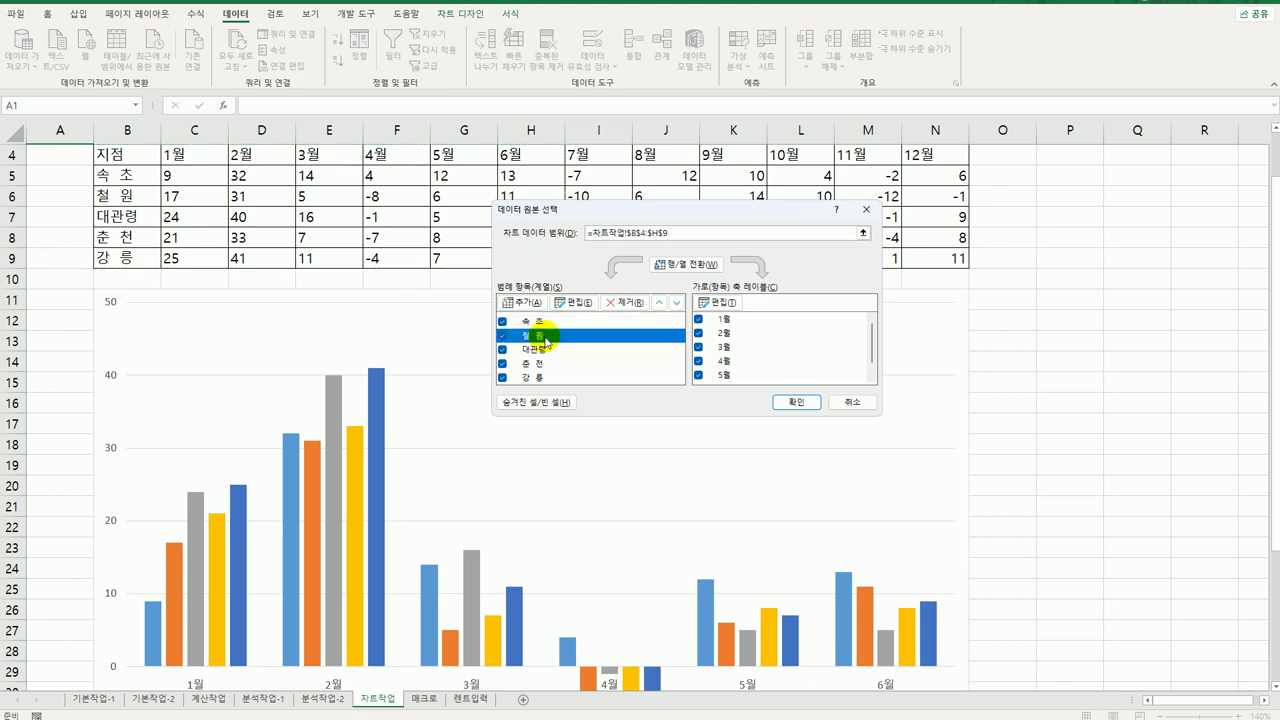
pyautogui.click(657, 303)
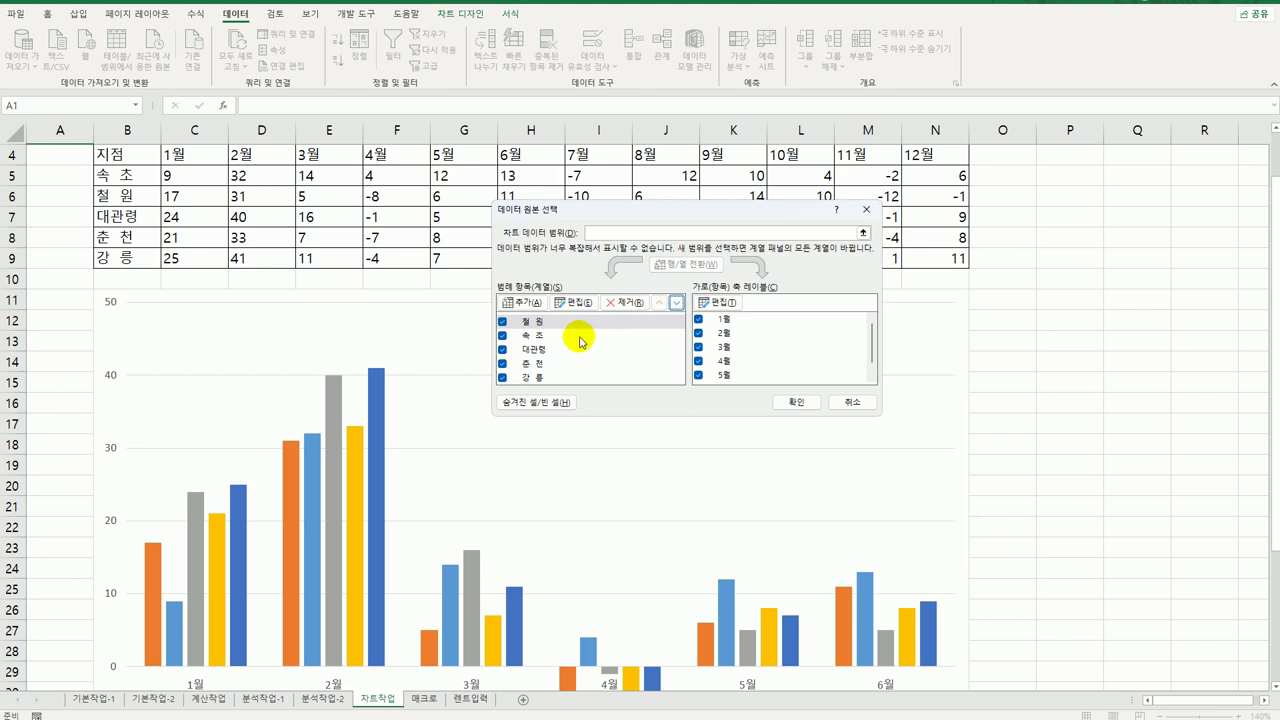
pyautogui.click(558, 349)
pyautogui.click(659, 304)
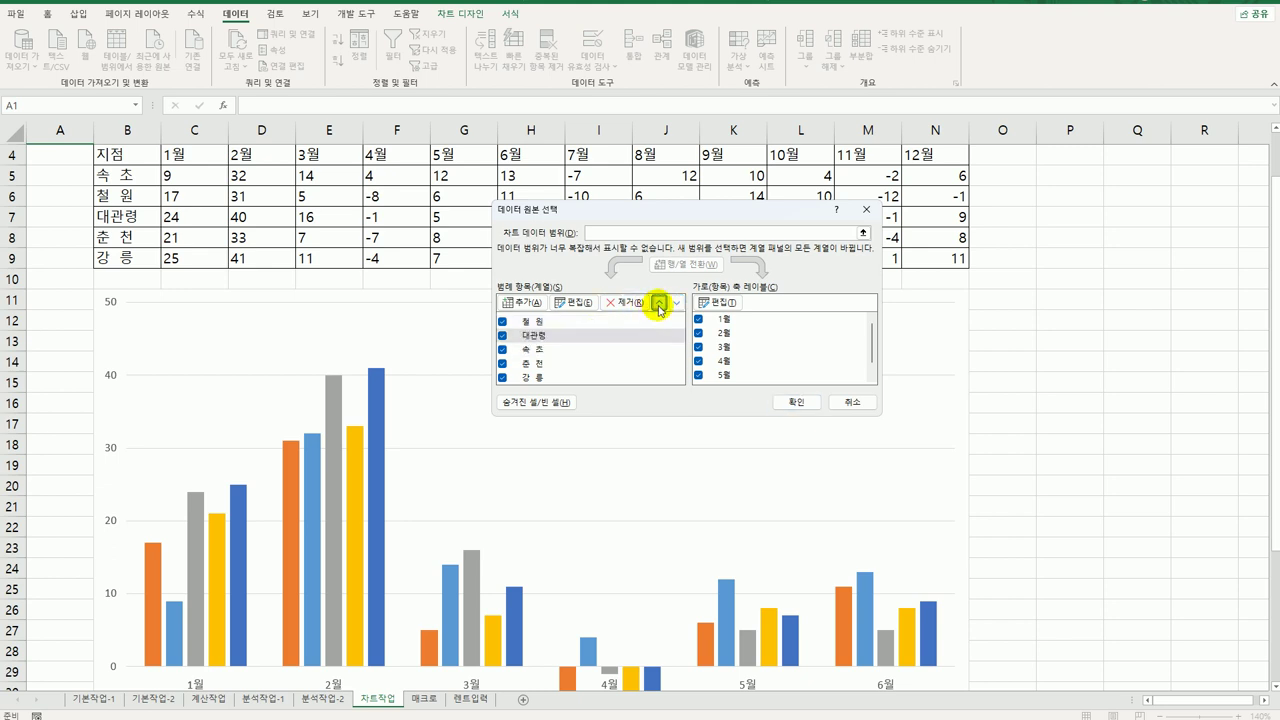
pyautogui.click(551, 366)
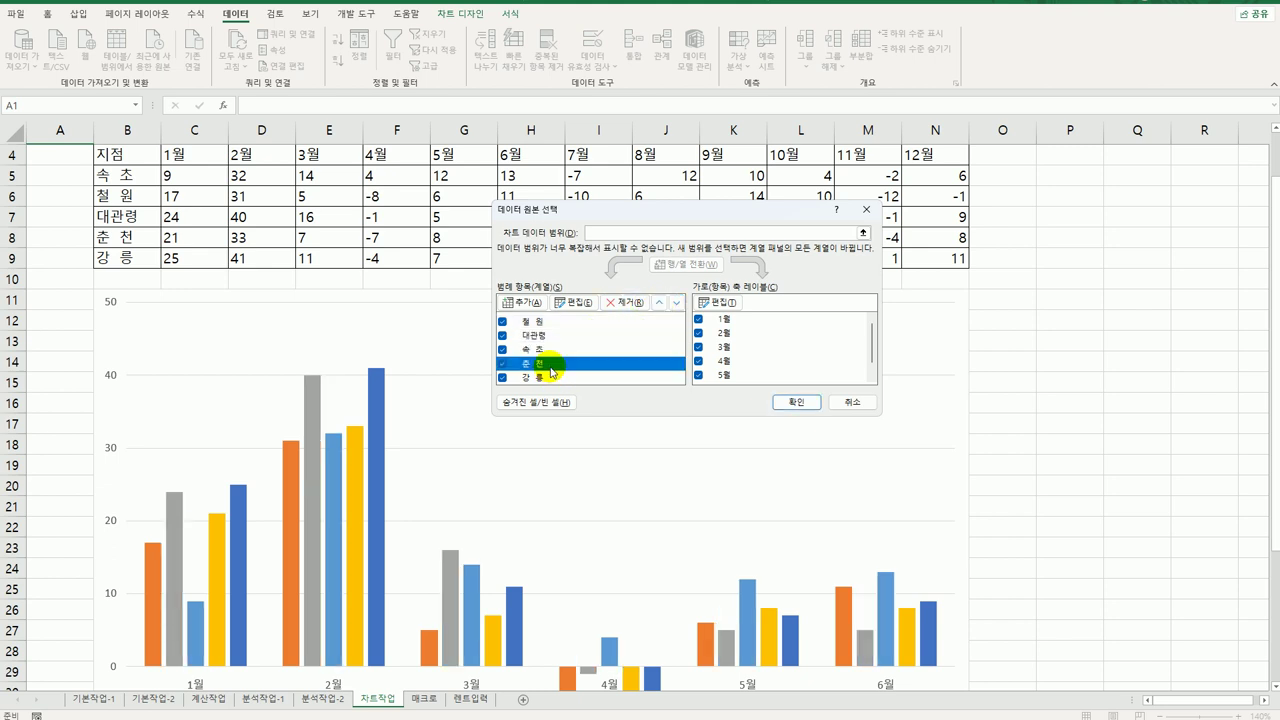
pyautogui.click(659, 303)
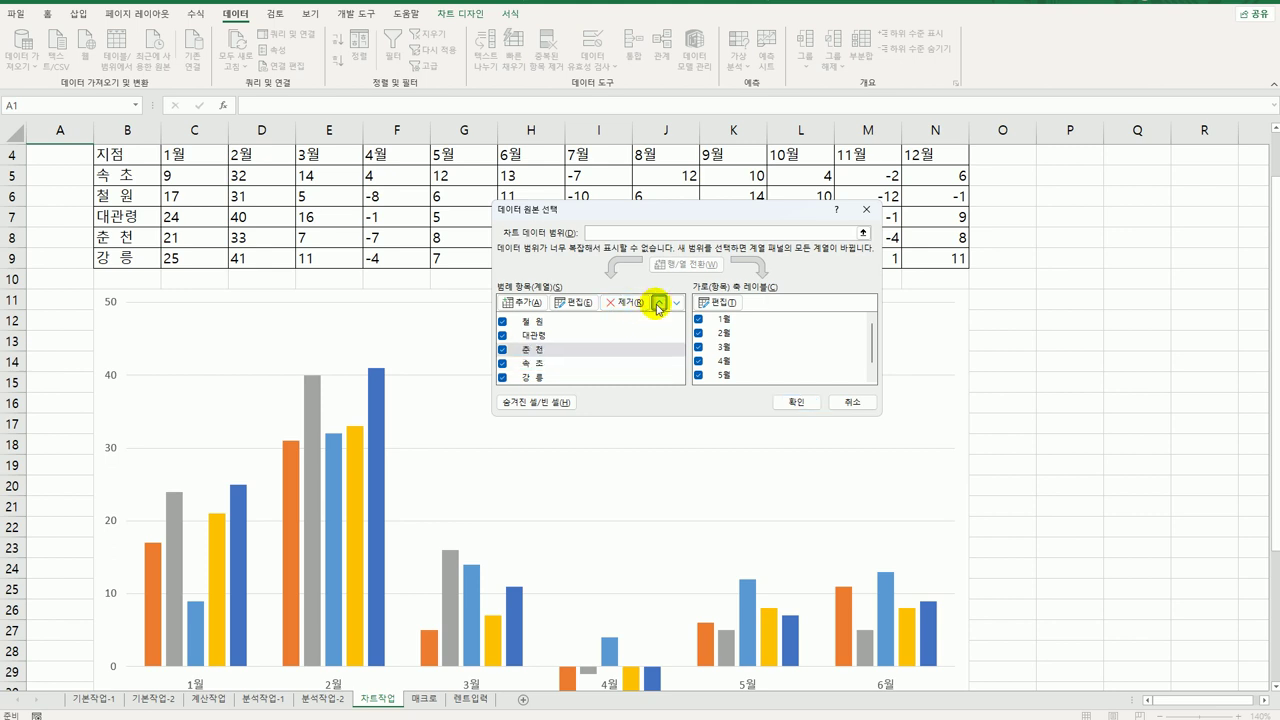
pyautogui.click(575, 377)
pyautogui.click(659, 303)
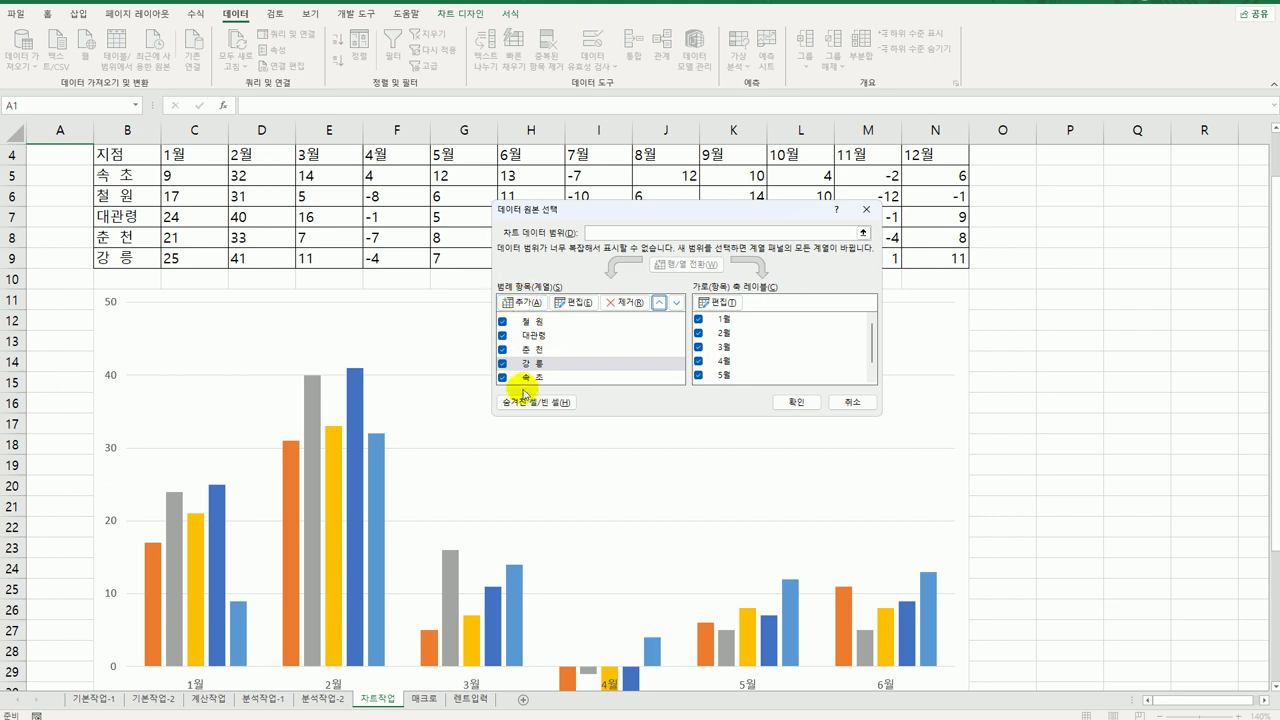
pyautogui.click(797, 403)
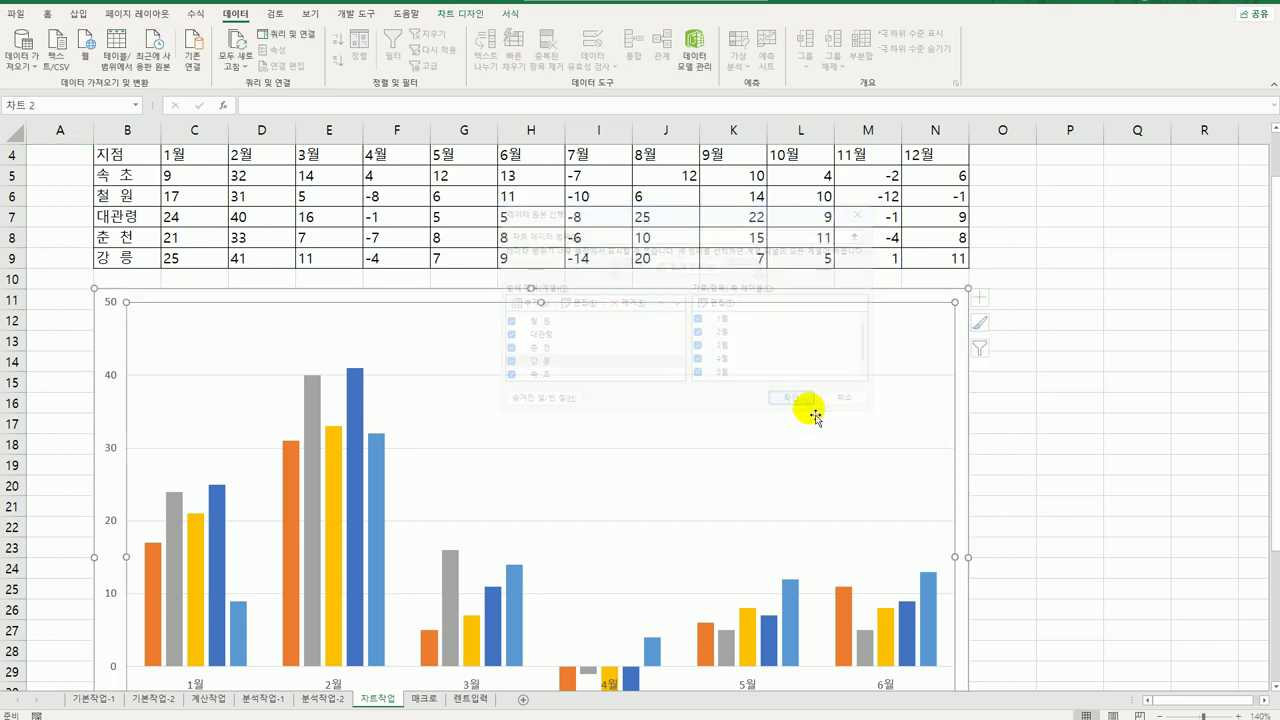
# Add a chart title and link it to cell B2 of the 차트작업 sheet
pyautogui.click(986, 297)
pyautogui.click(1071, 341)
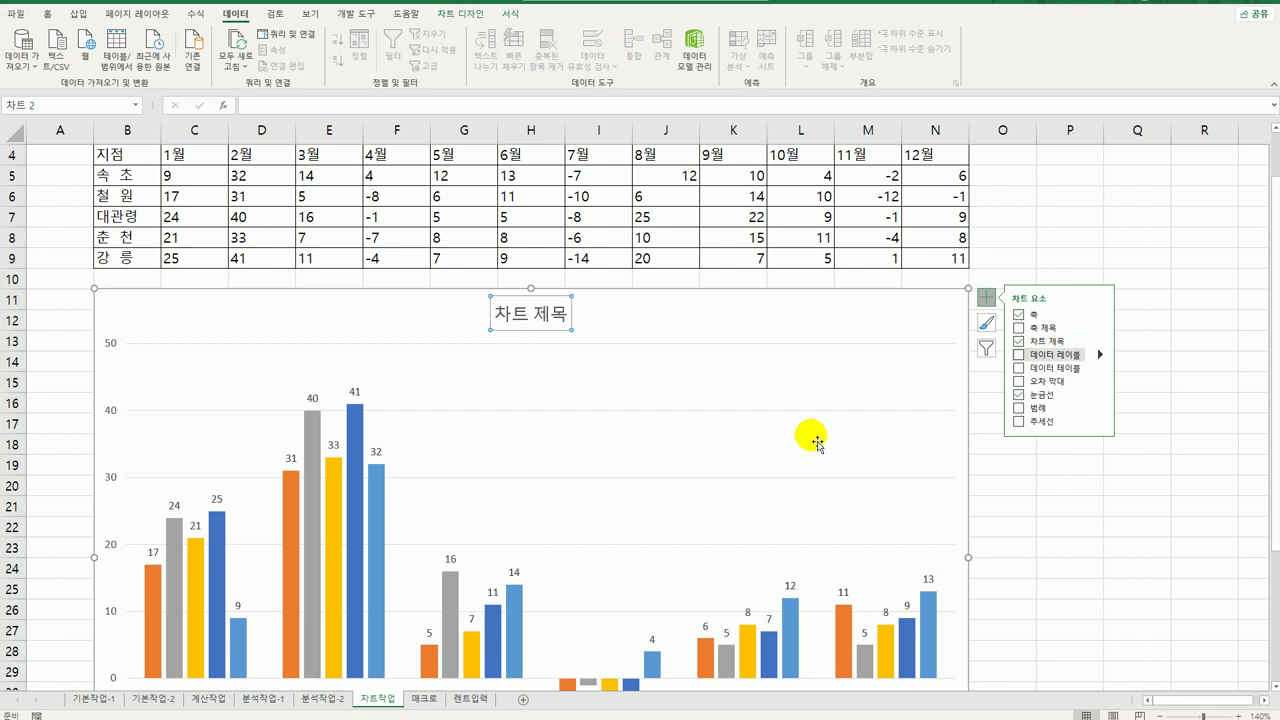
pyautogui.click(331, 109)
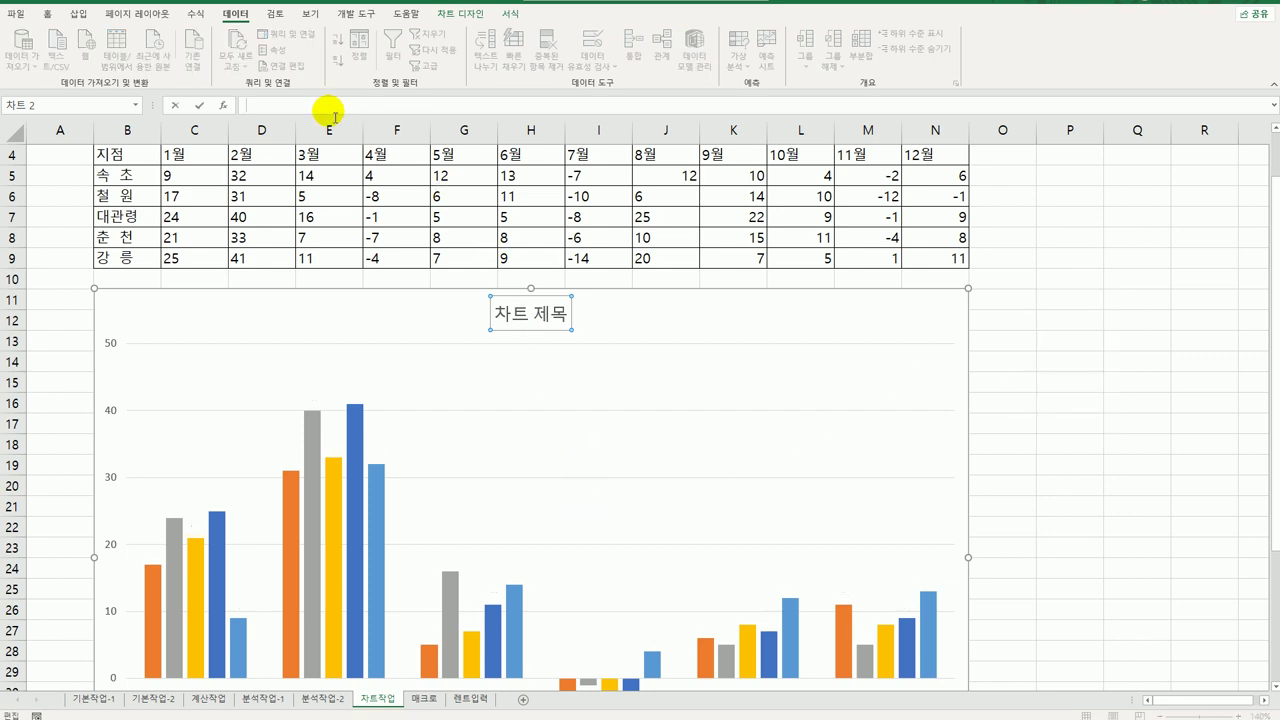
pyautogui.write('=')
pyautogui.scroll(1, 391, 343)
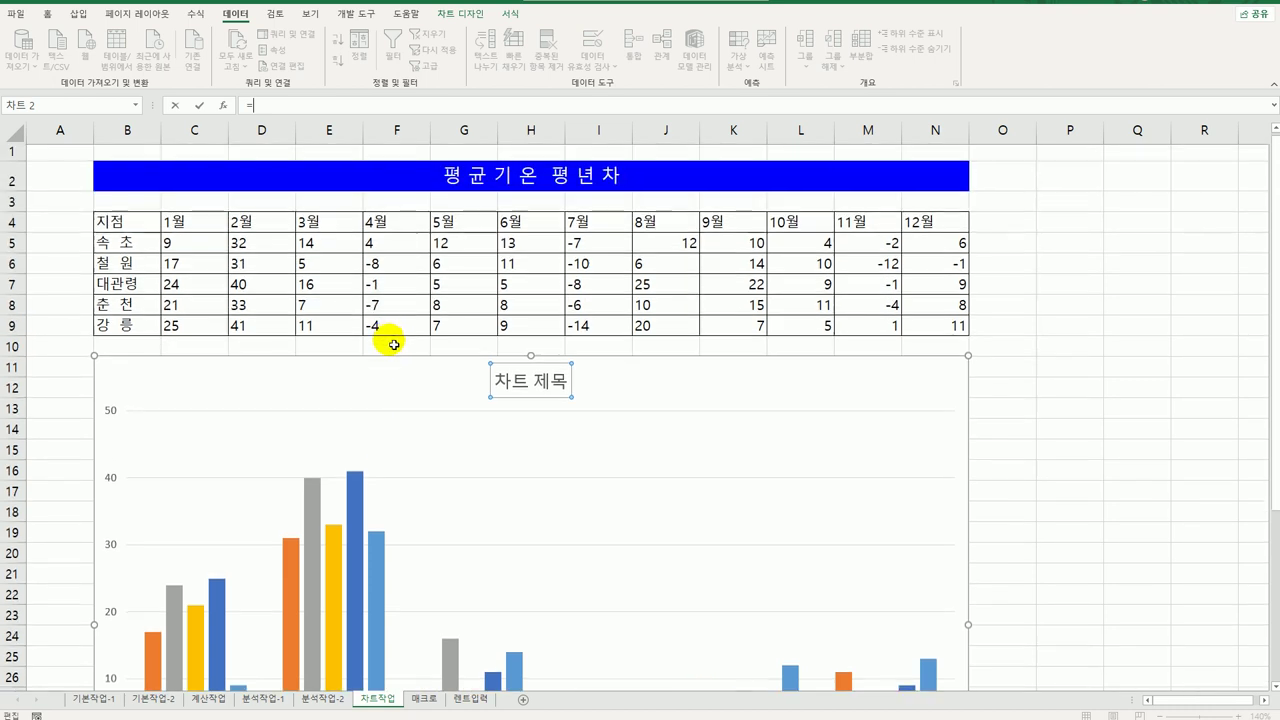
pyautogui.click(446, 182)
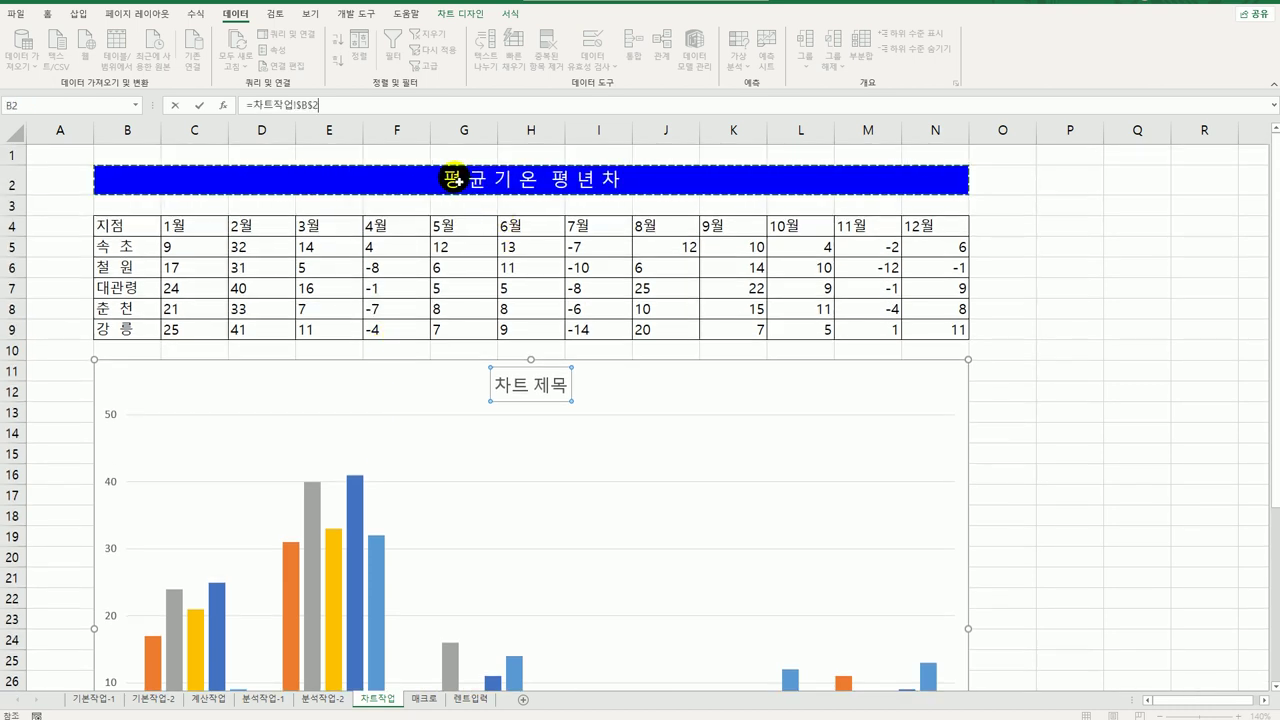
pyautogui.press('Return')
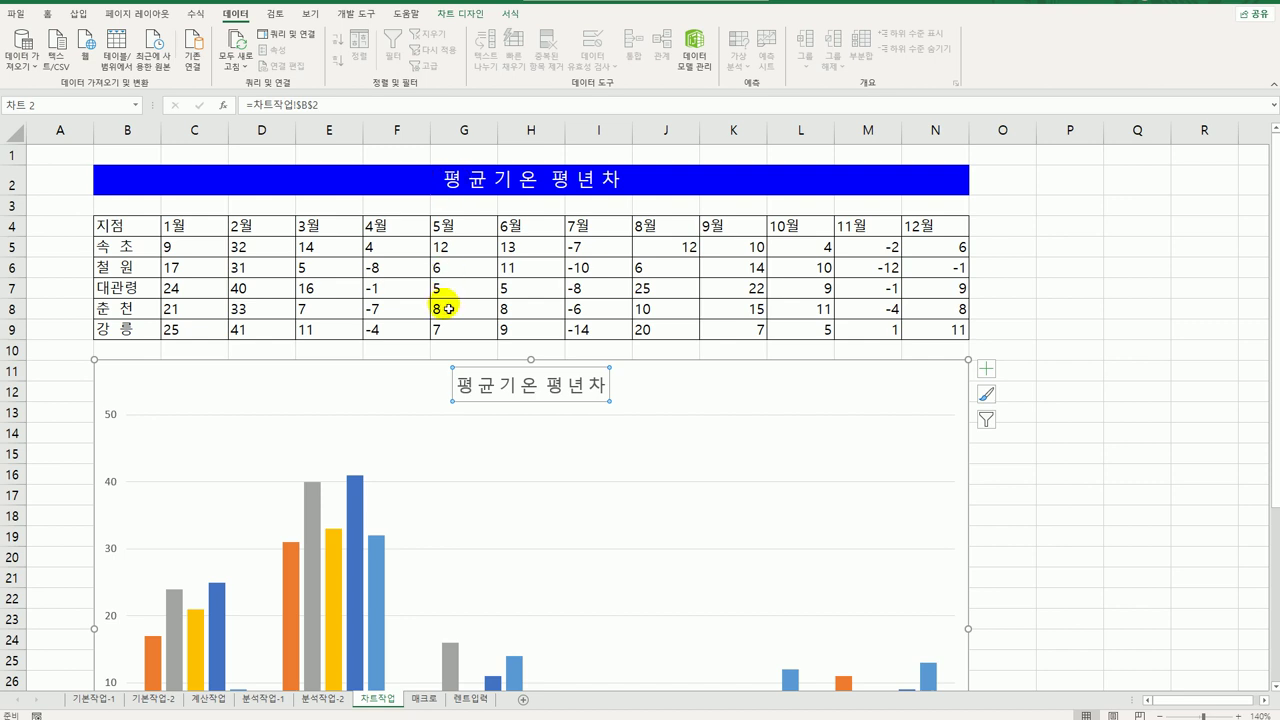
# Set the major tick marks of the chart's vertical value axis to 교차 (cross)
pyautogui.scroll(-3, 360, 310)
pyautogui.click(110, 356)
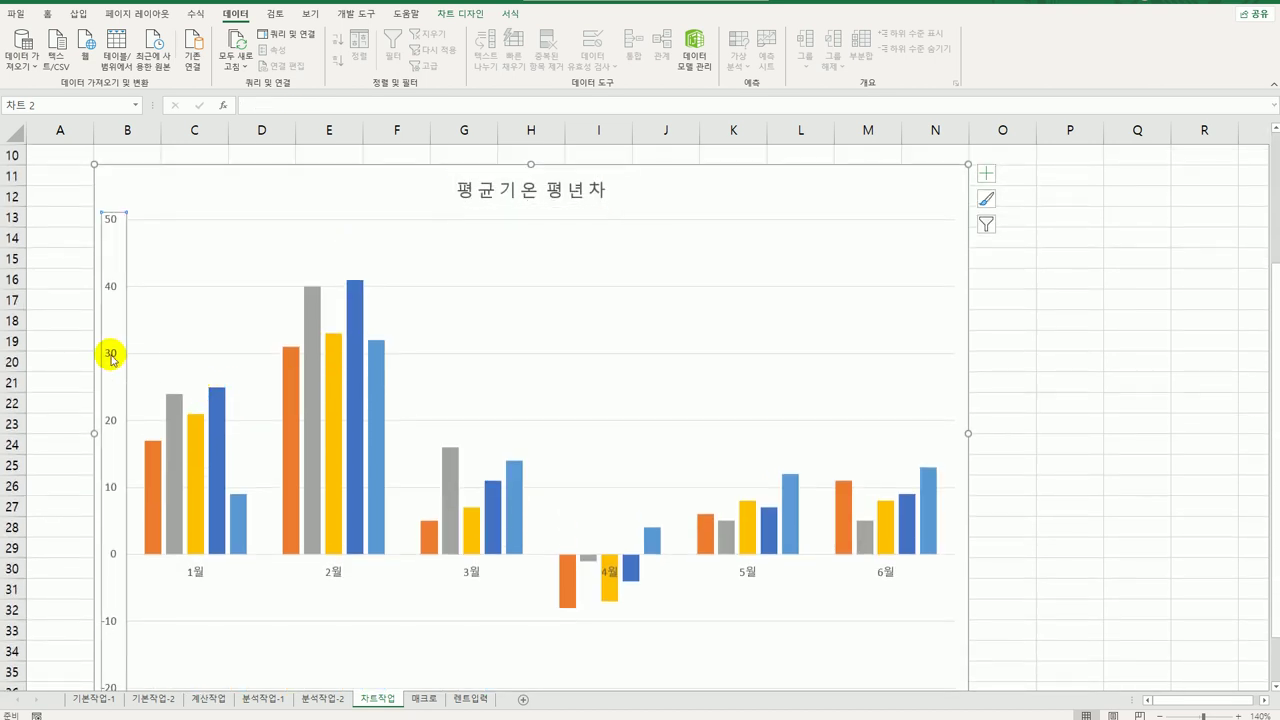
pyautogui.rightClick(110, 356)
pyautogui.click(165, 515)
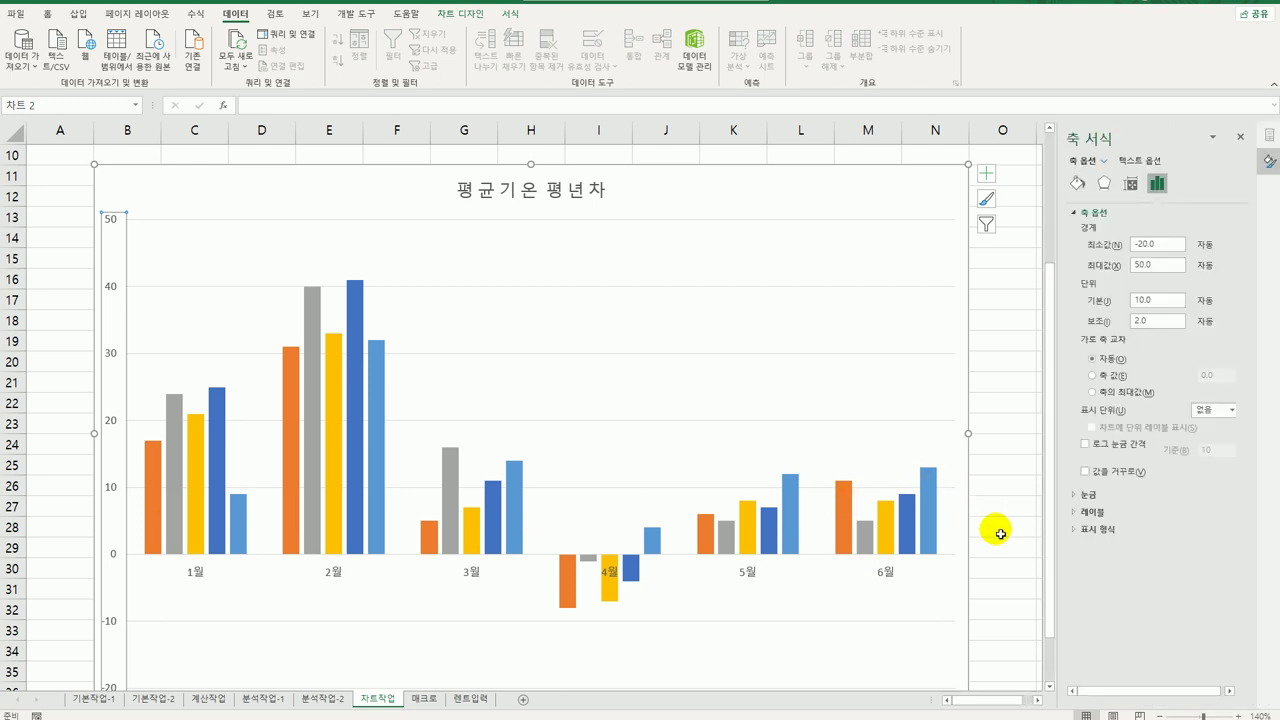
pyautogui.click(1092, 494)
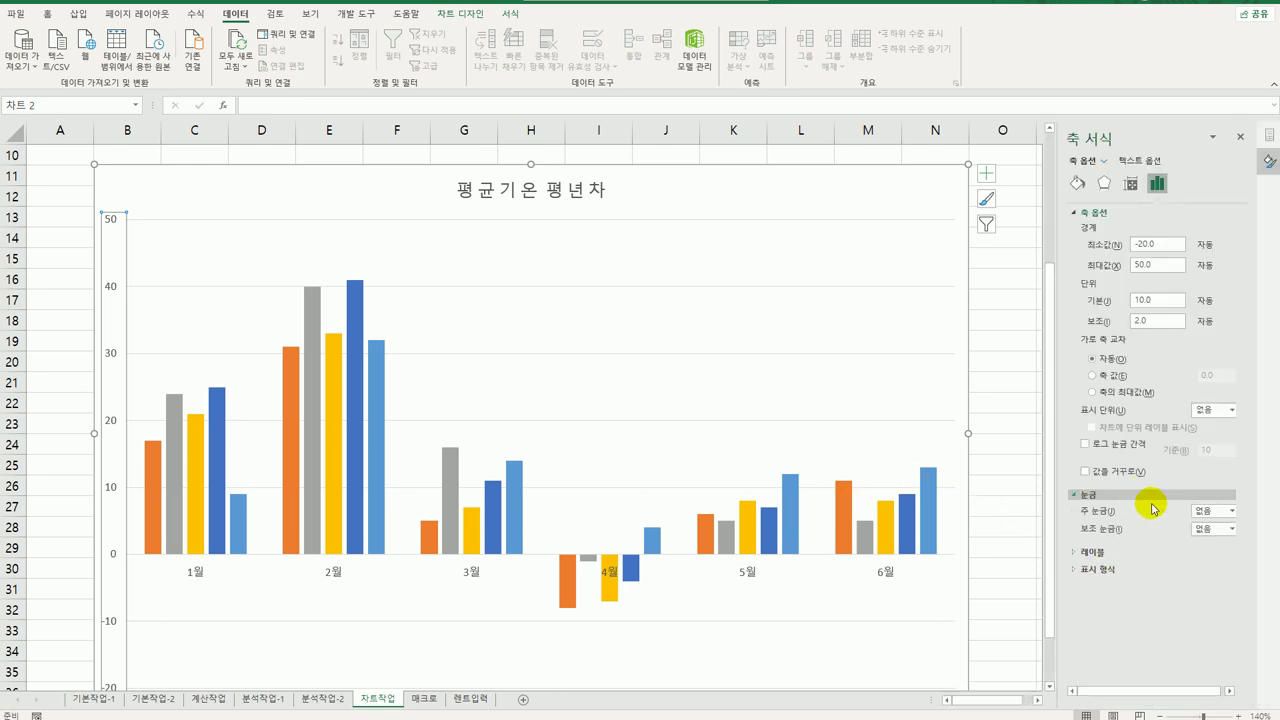
pyautogui.click(1238, 513)
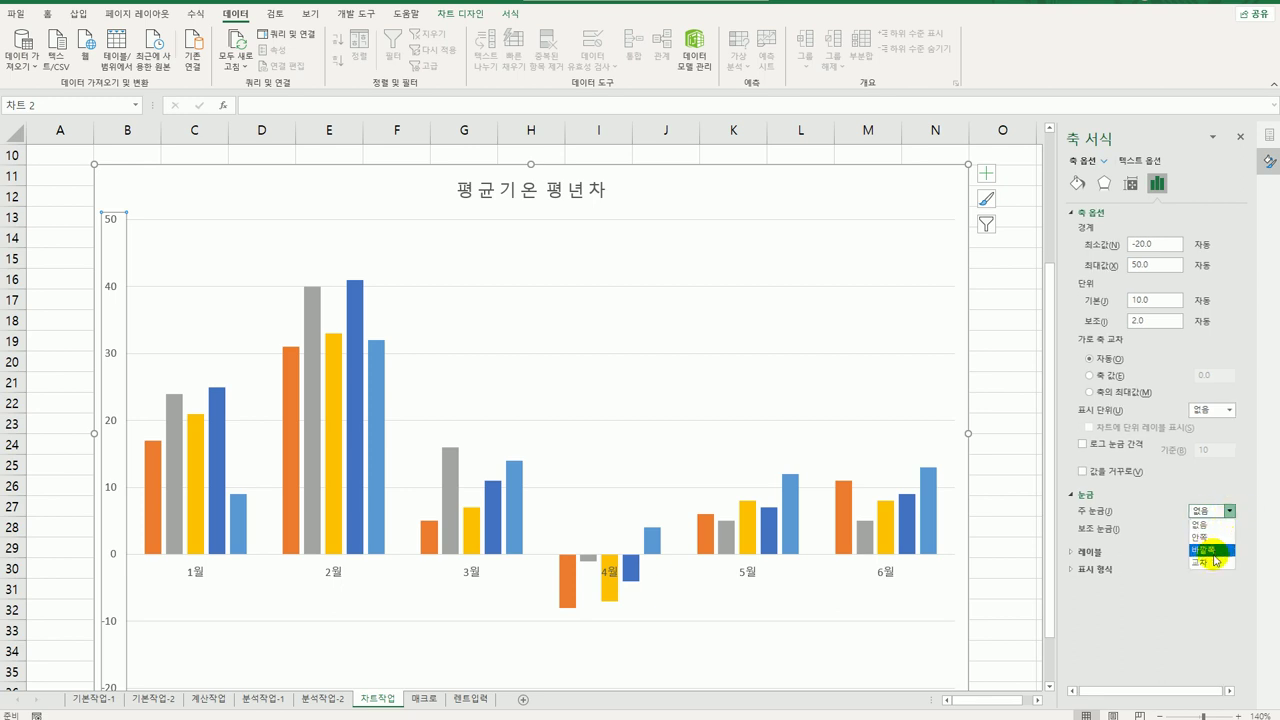
pyautogui.click(1213, 568)
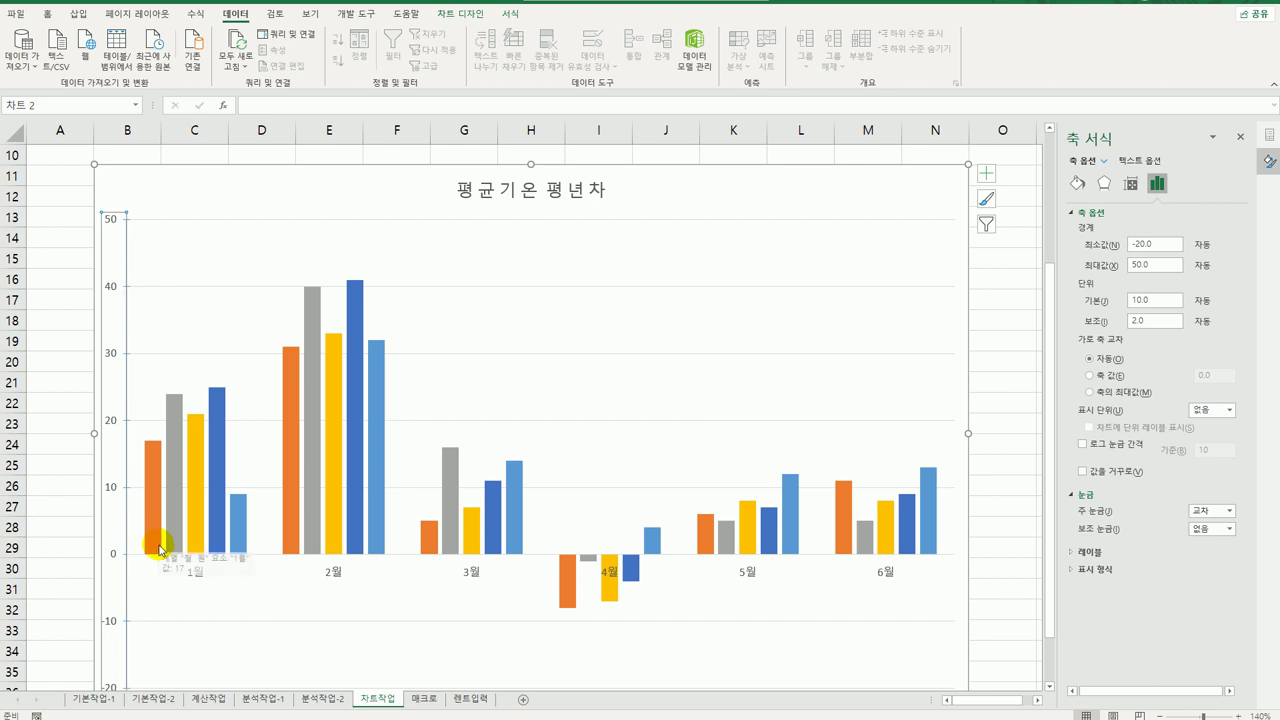
# Set the vertical axis bounds to a minimum of -10 and a maximum of 45, with a major unit of 5
pyautogui.moveTo(1140, 245); pyautogui.dragTo(1082, 250)
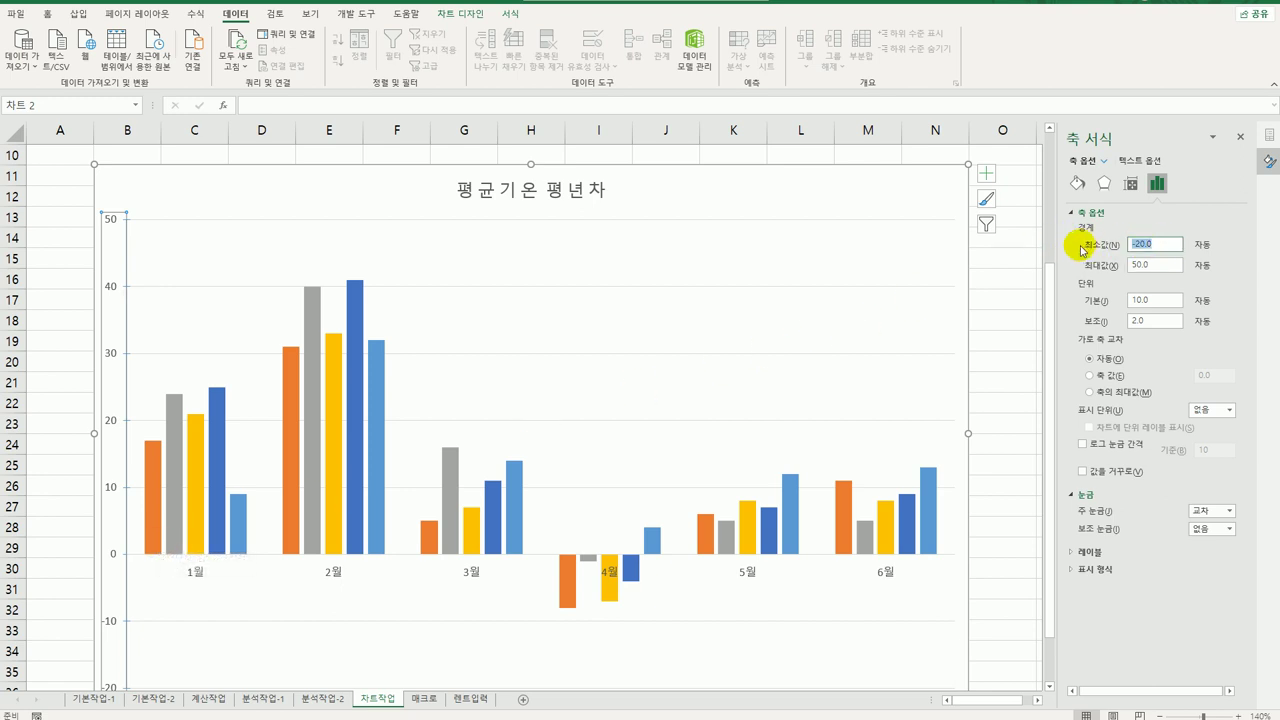
pyautogui.write('-10')
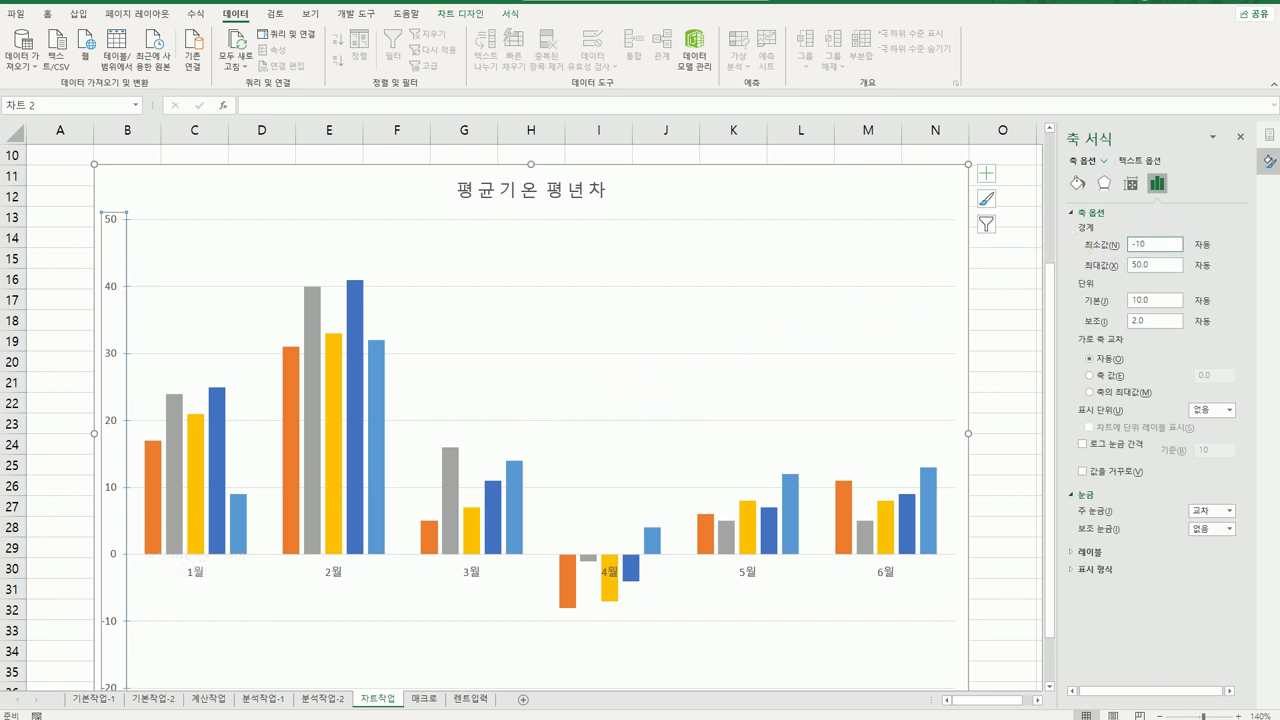
pyautogui.moveTo(1134, 265); pyautogui.dragTo(1156, 272)
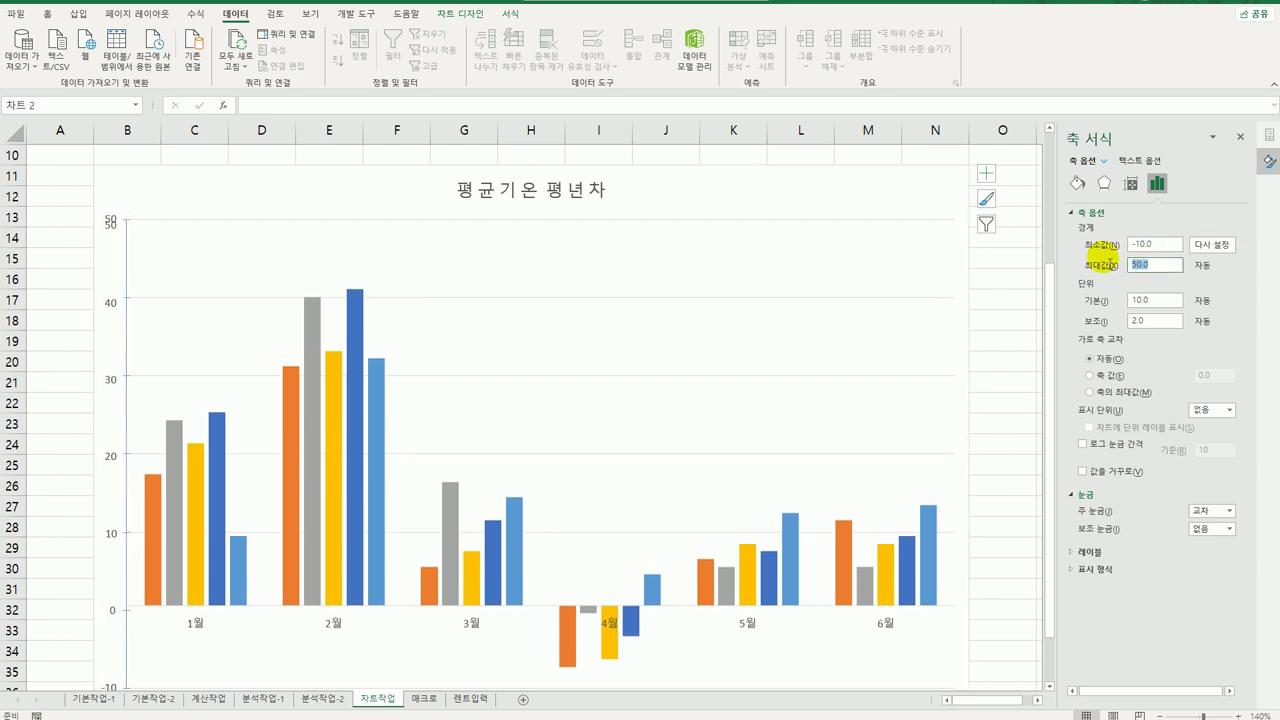
pyautogui.write('45')
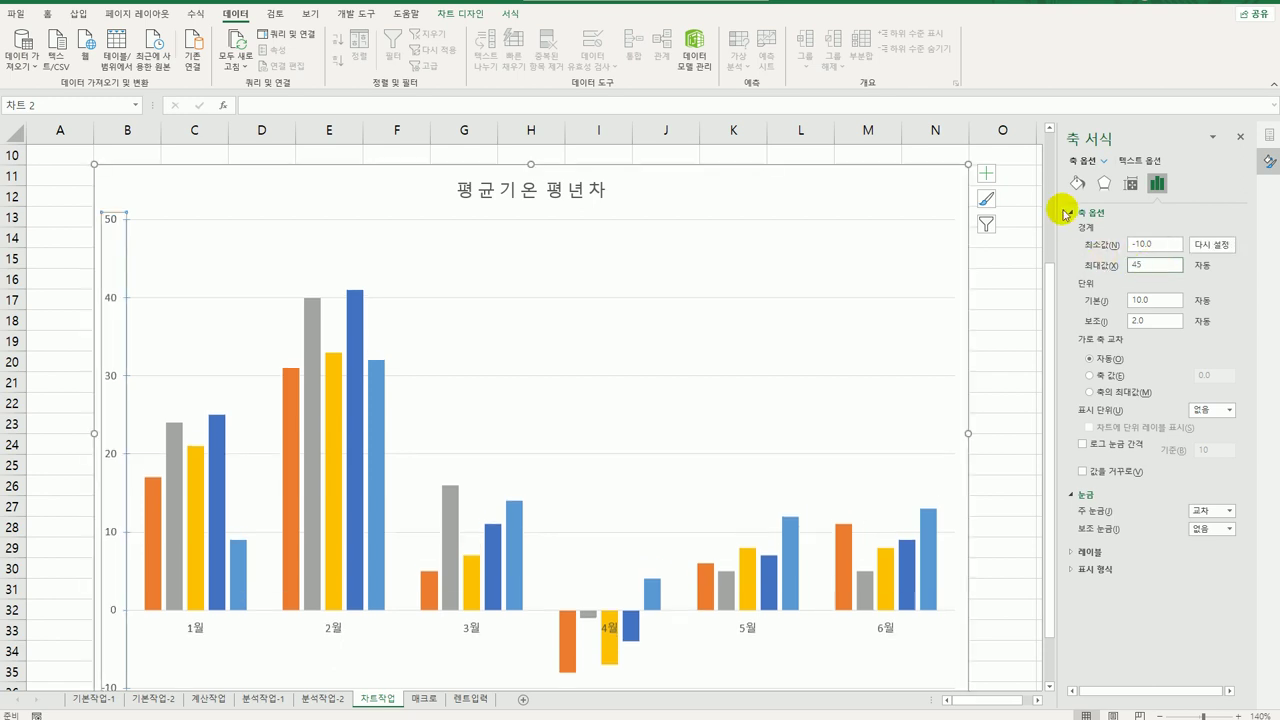
pyautogui.moveTo(1157, 309); pyautogui.dragTo(1094, 300)
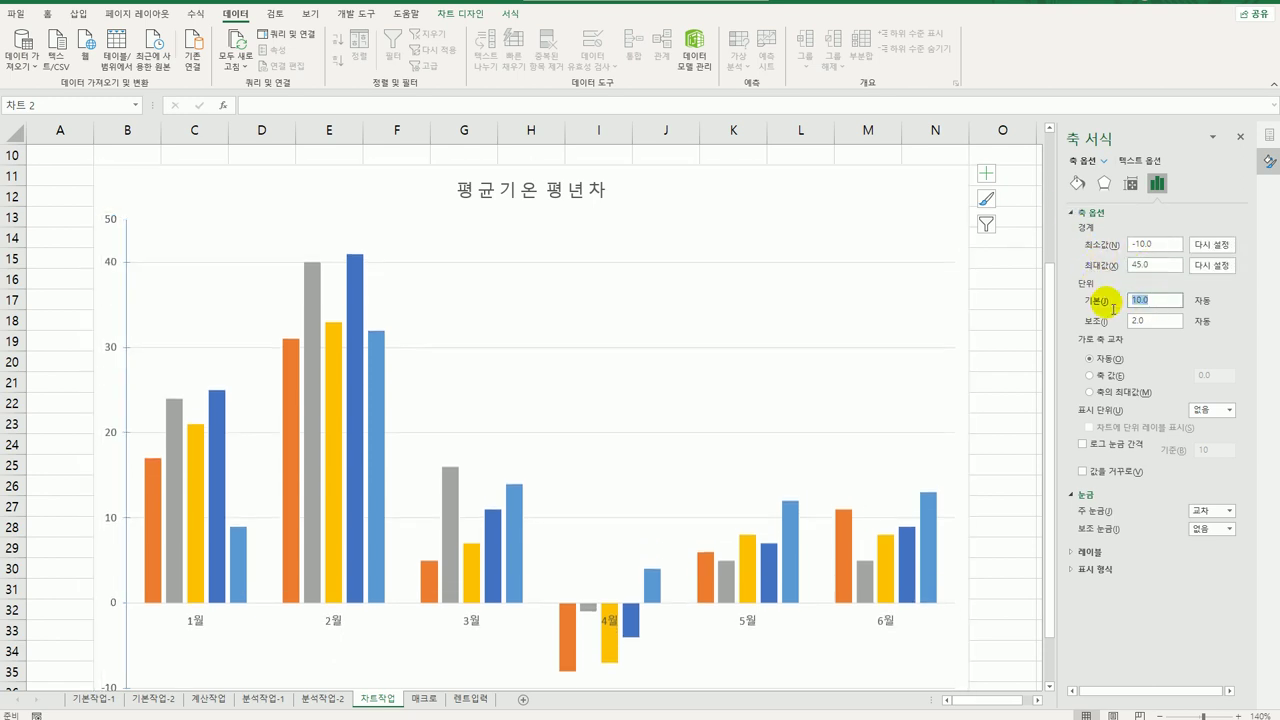
pyautogui.write('5')
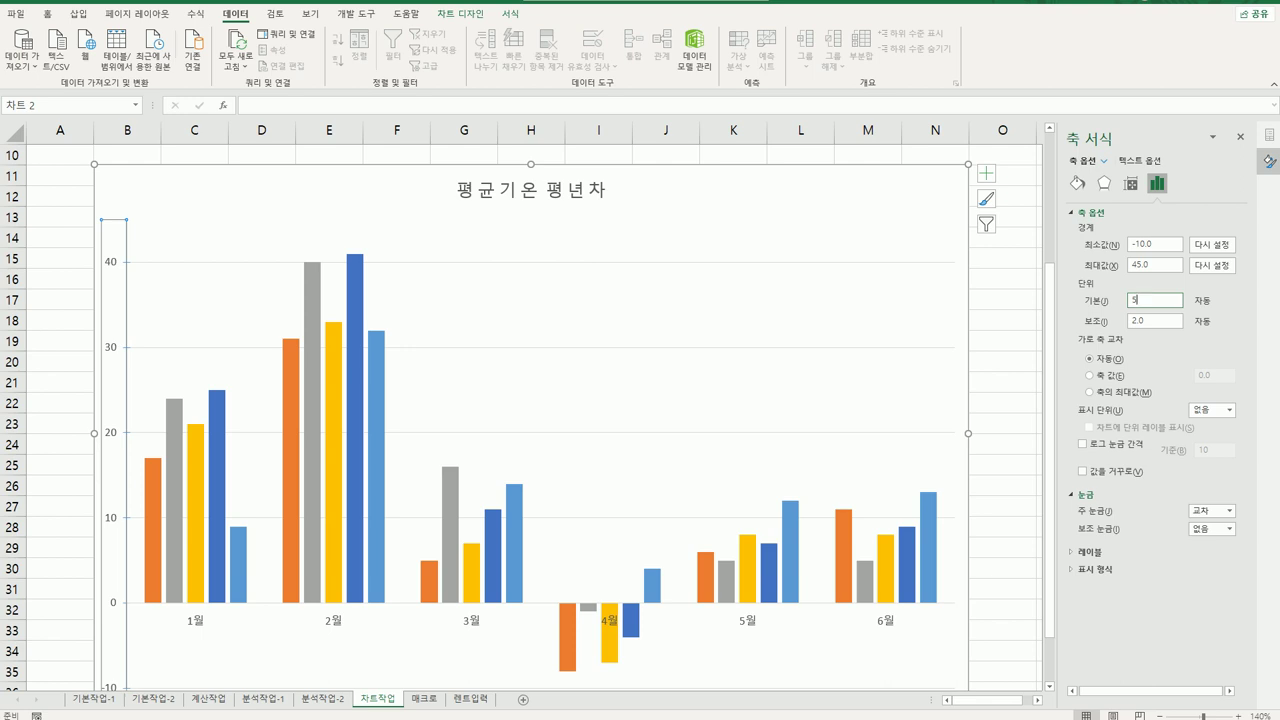
# Add a data table with legend keys (범례 표지 포함) to the chart and check its rows
pyautogui.click(987, 175)
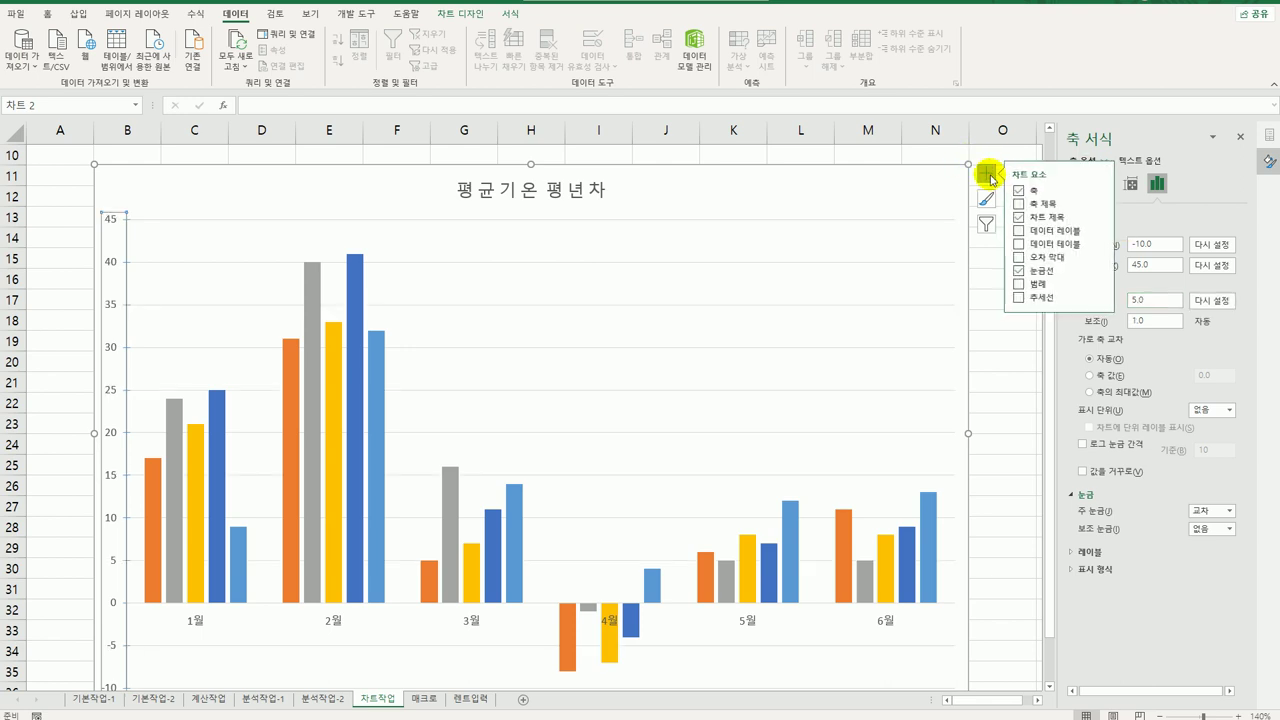
pyautogui.click(1101, 244)
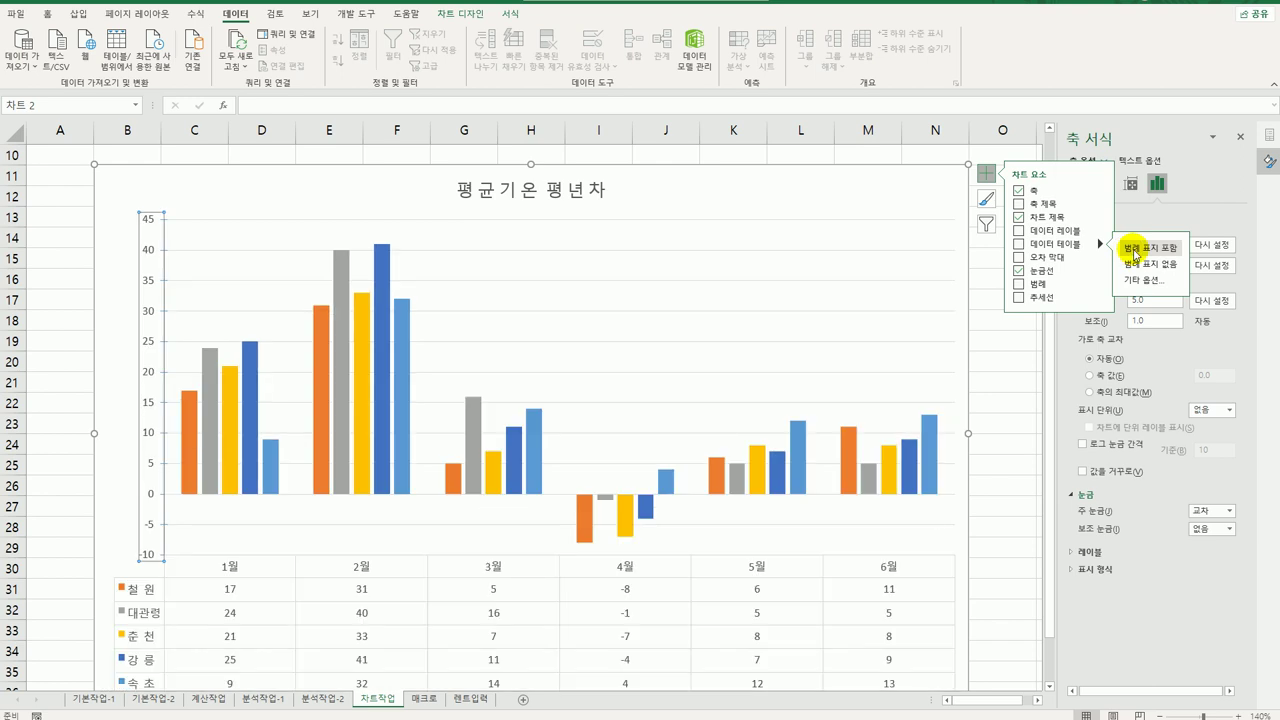
pyautogui.click(1136, 250)
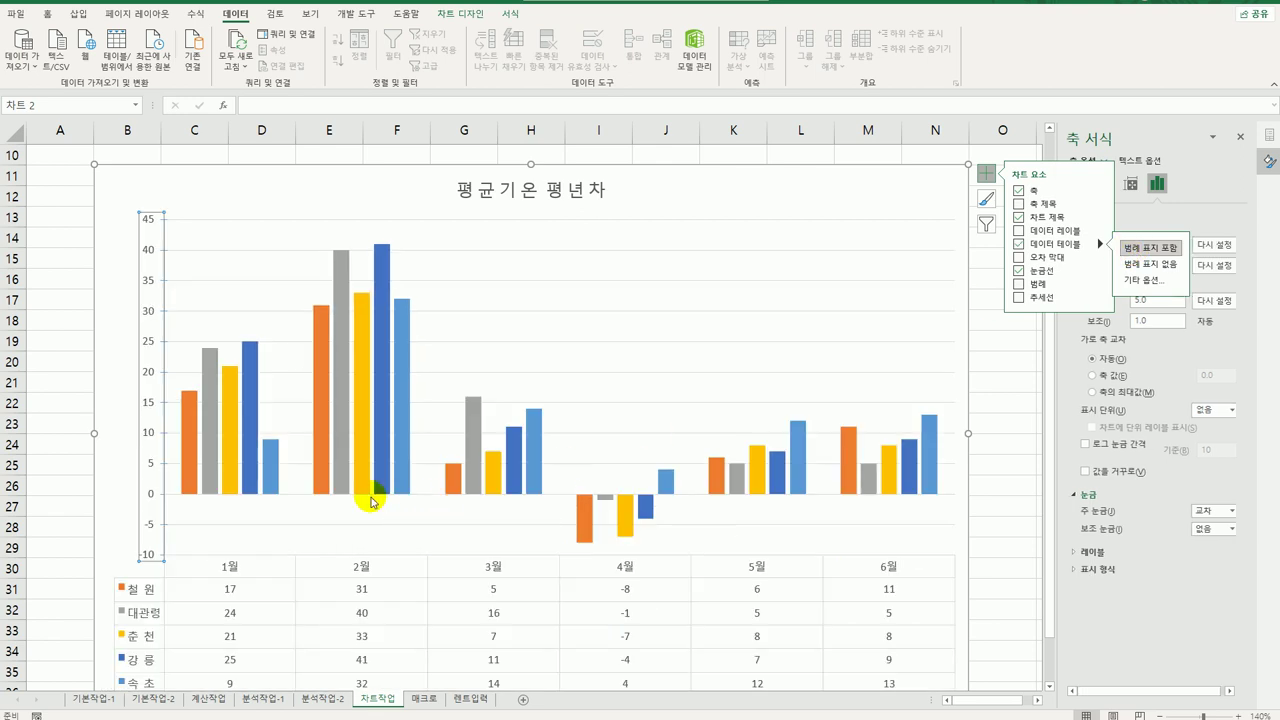
pyautogui.scroll(-3, 319, 496)
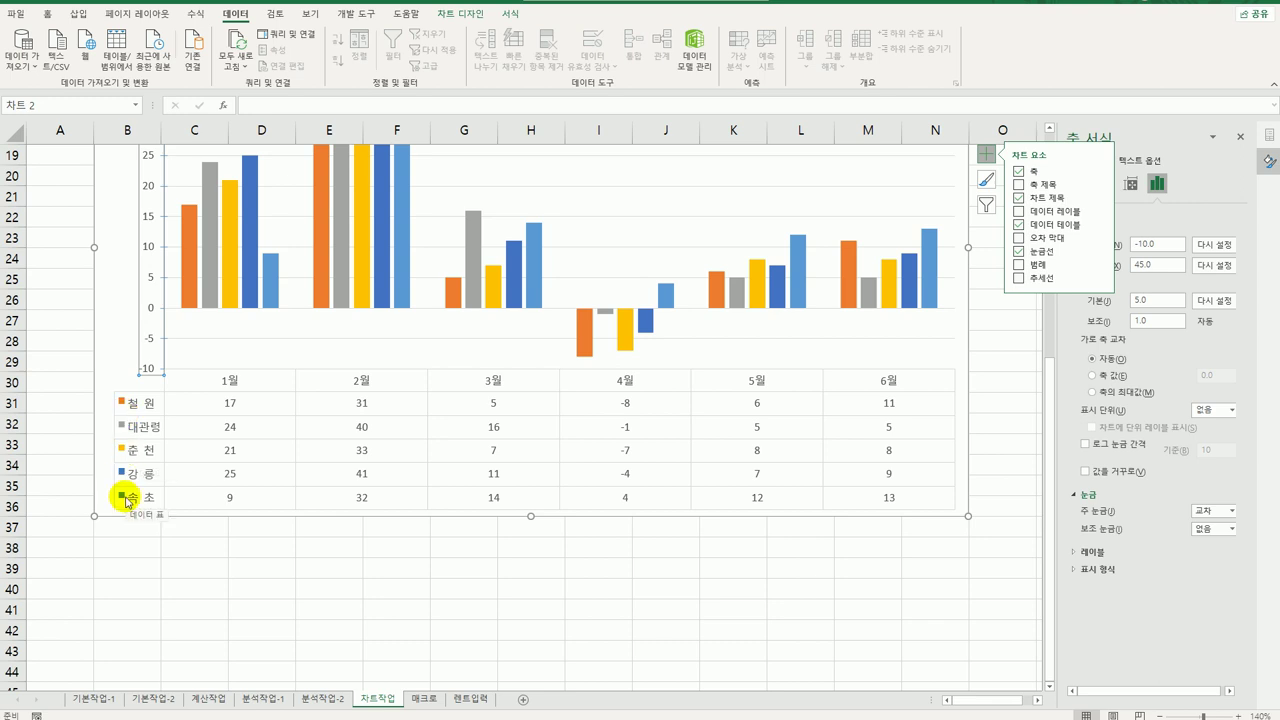
pyautogui.scroll(3, 343, 528)
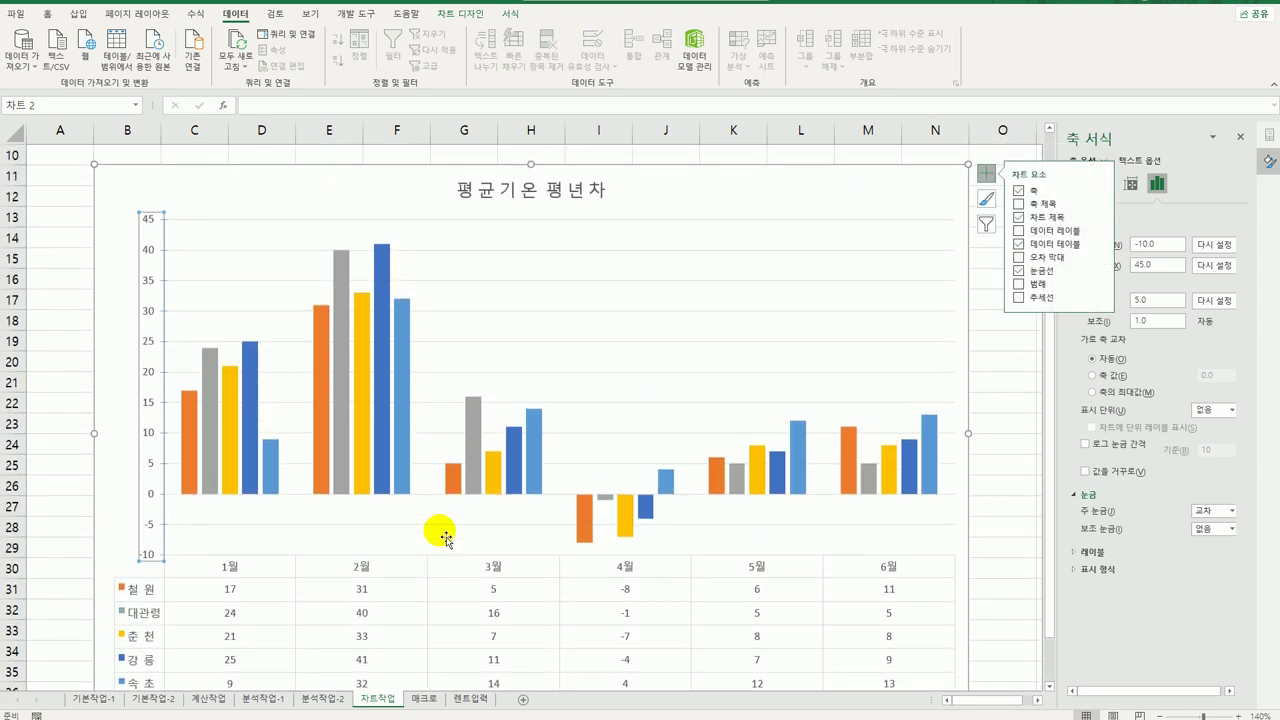
# Add a data label to only the 2월 data point of the 강릉 series in the chart
pyautogui.click(385, 484)
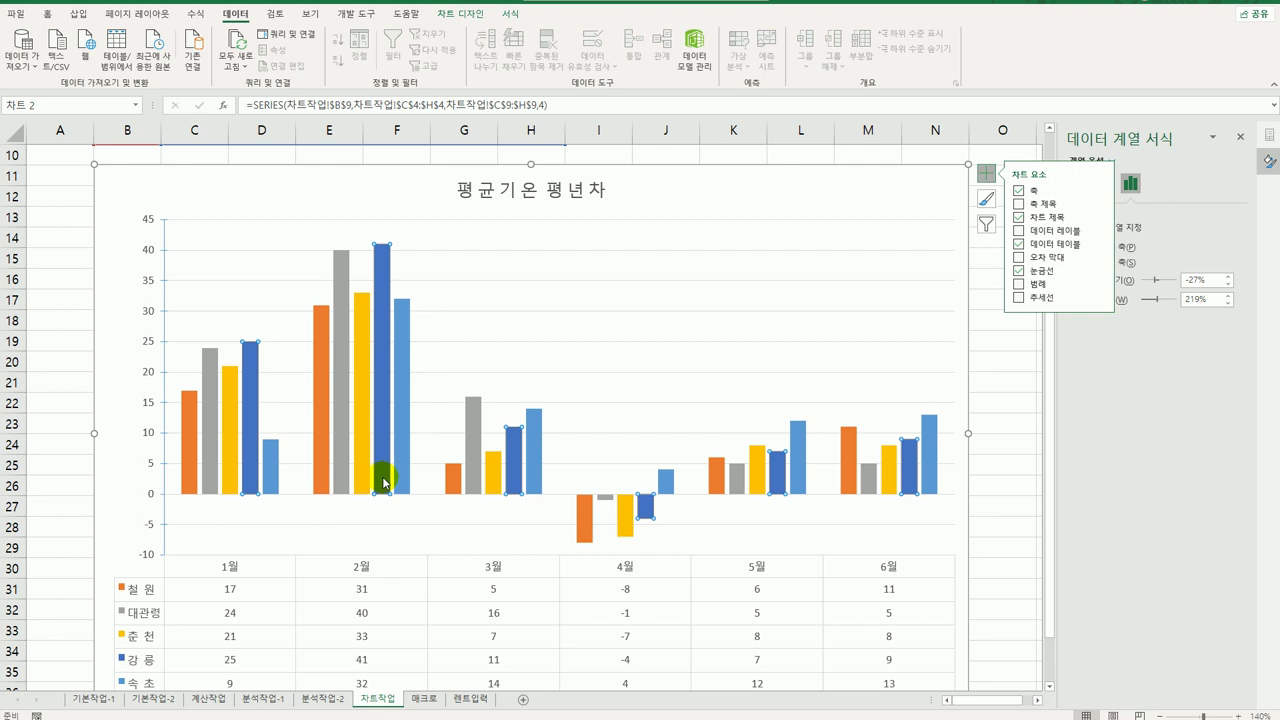
pyautogui.click(384, 326)
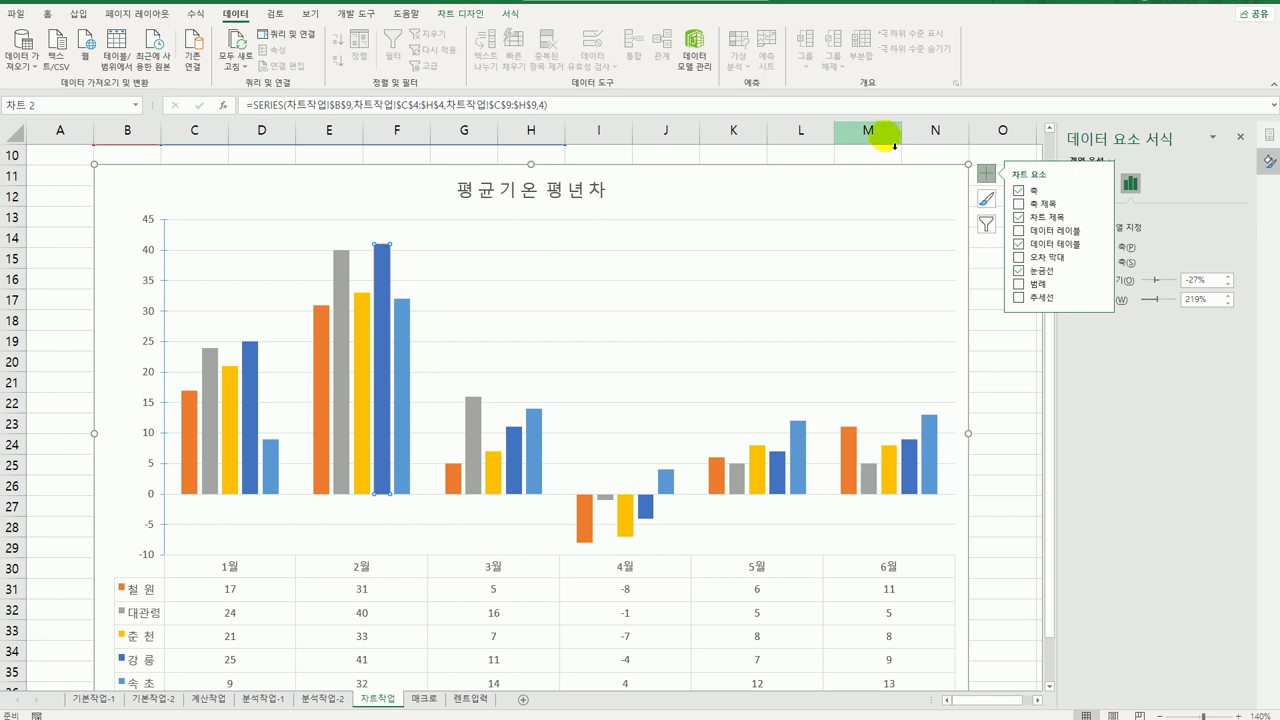
pyautogui.click(986, 177)
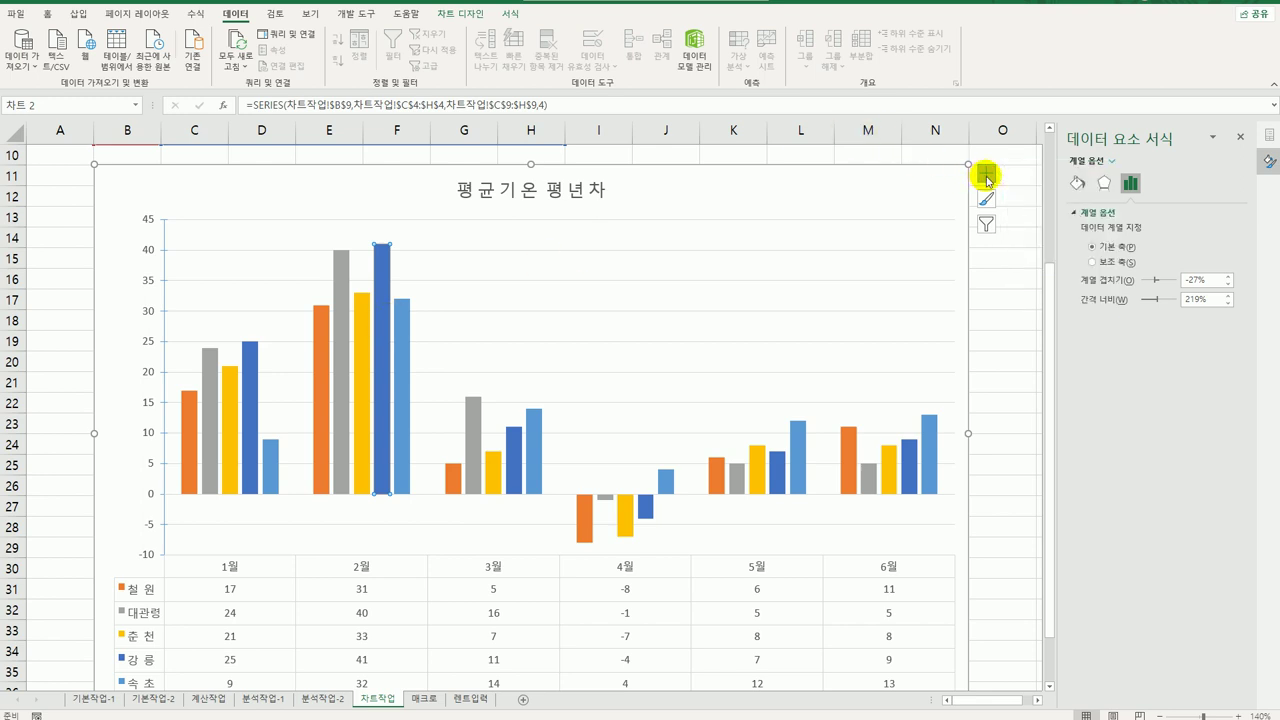
pyautogui.click(986, 177)
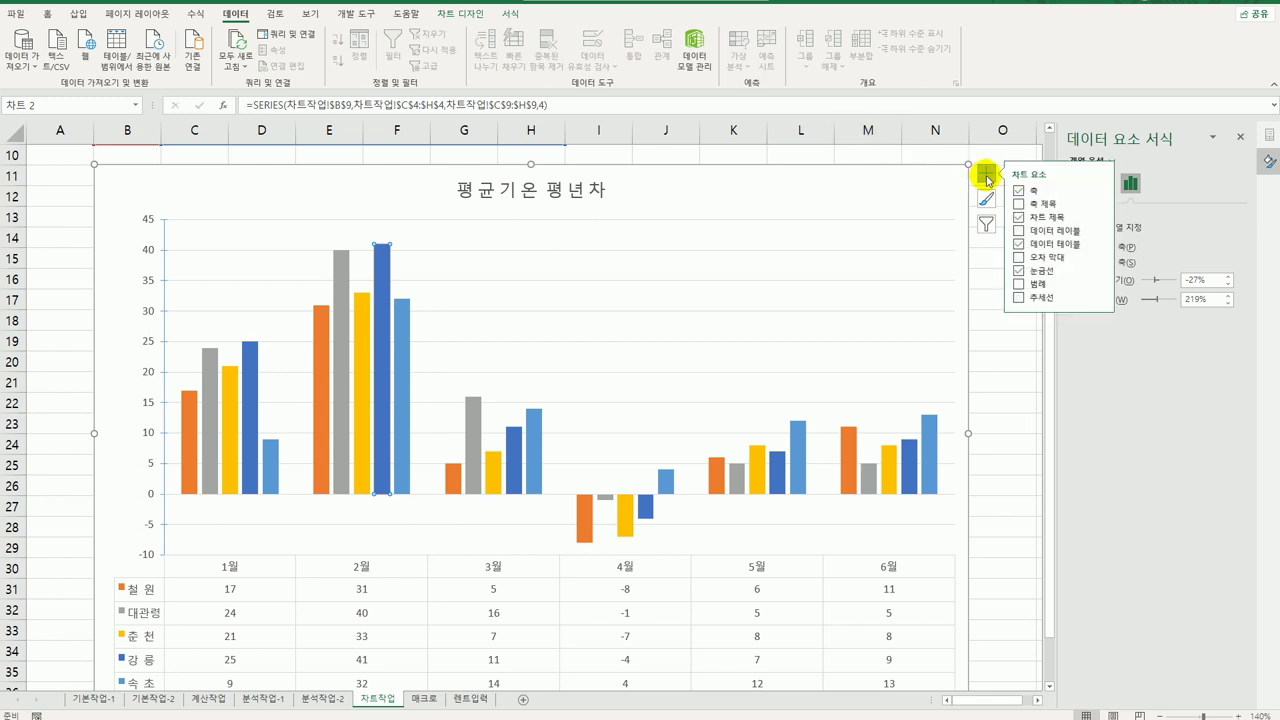
pyautogui.click(1099, 230)
pyautogui.click(1143, 314)
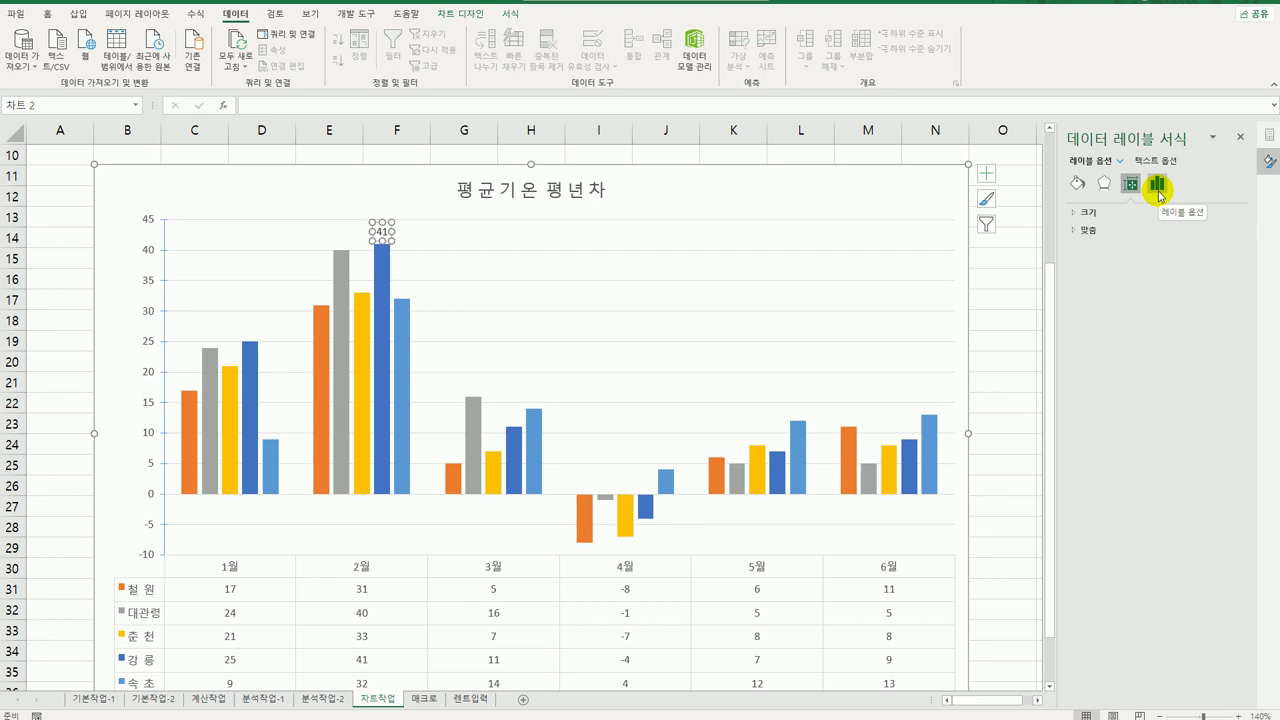
# Include the series name (계열 이름) alongside the value in the 2월 data label and position the label at 가운데 (center)
pyautogui.click(1158, 190)
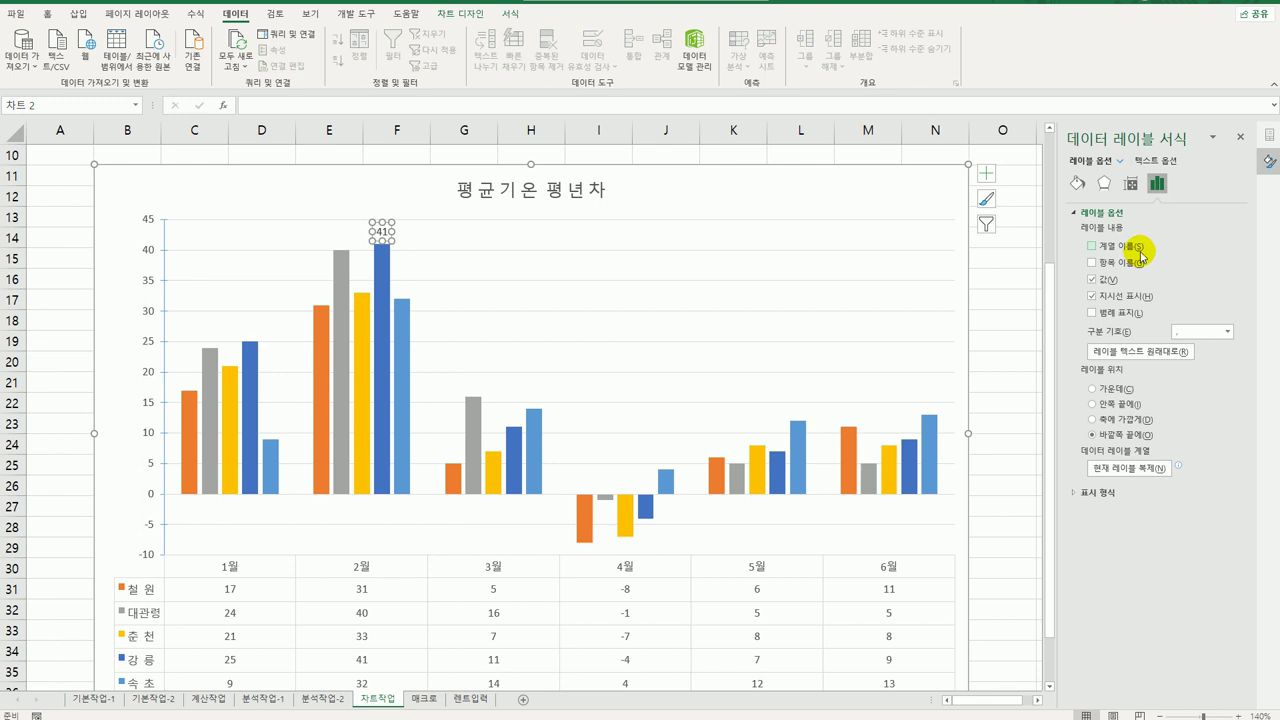
pyautogui.click(1114, 250)
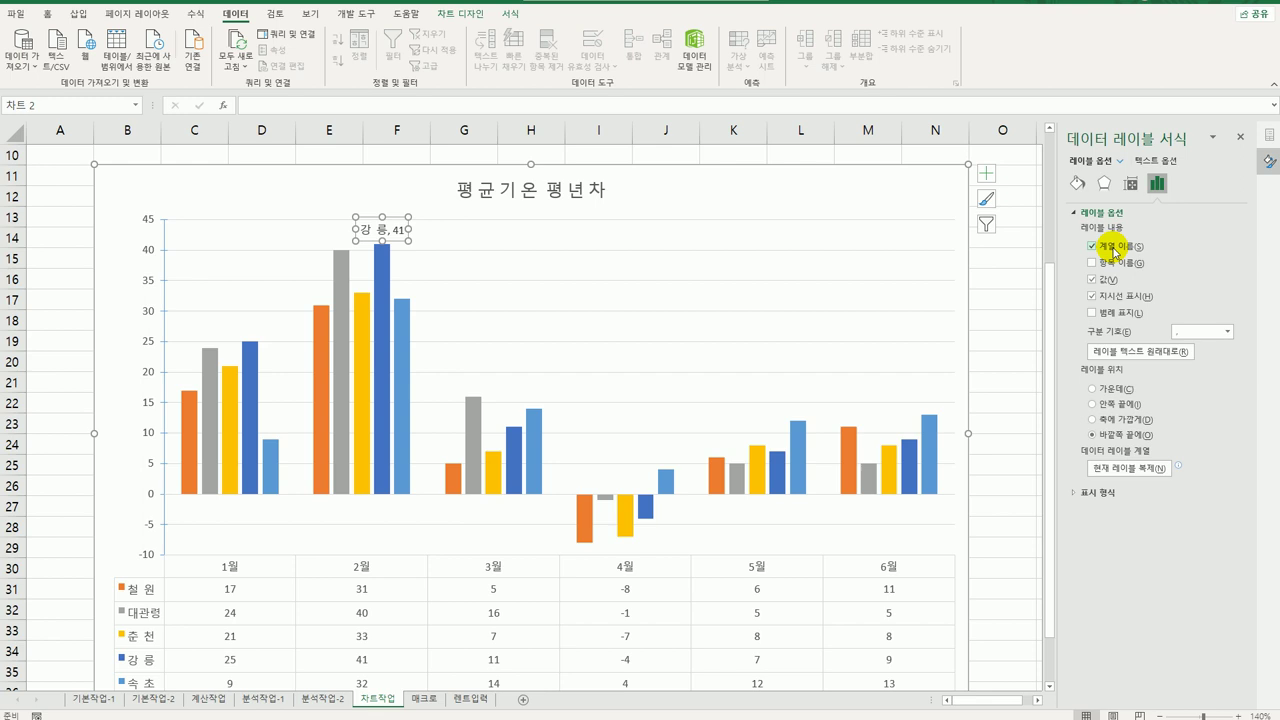
pyautogui.click(1093, 389)
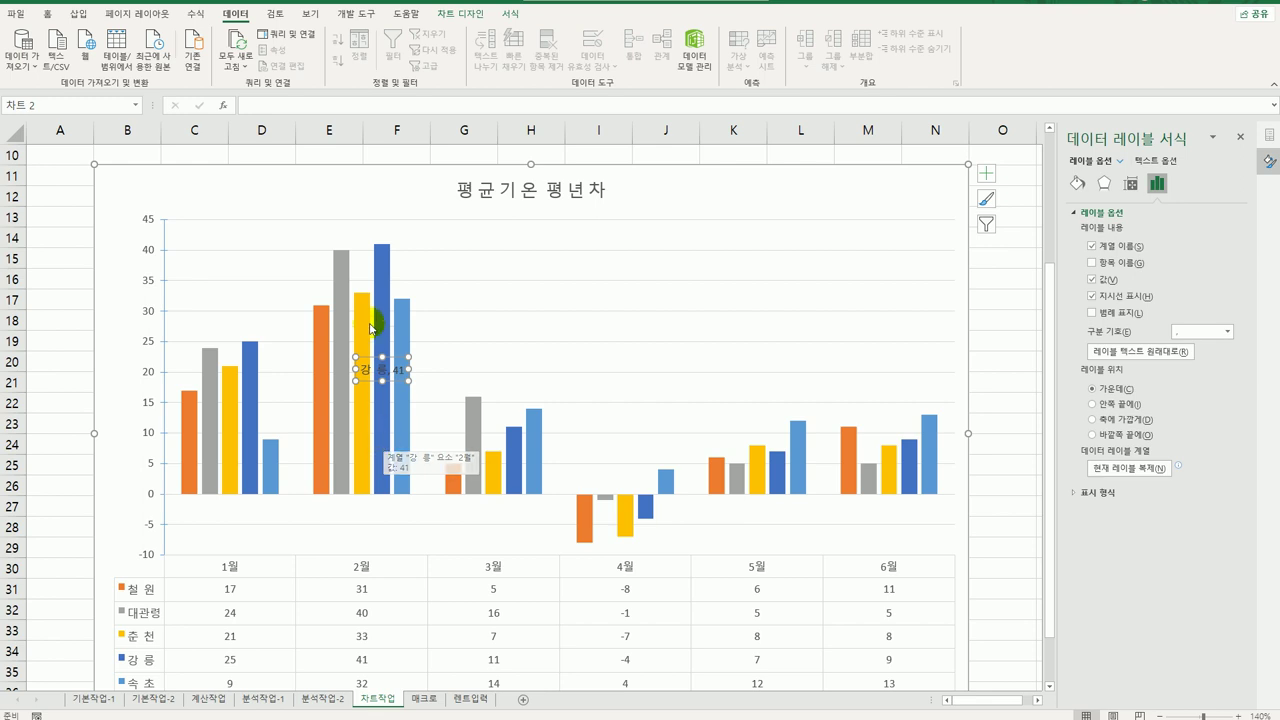
# Set the series overlap (계열 겹치기) of the chart's columns to 0%
pyautogui.click(340, 285)
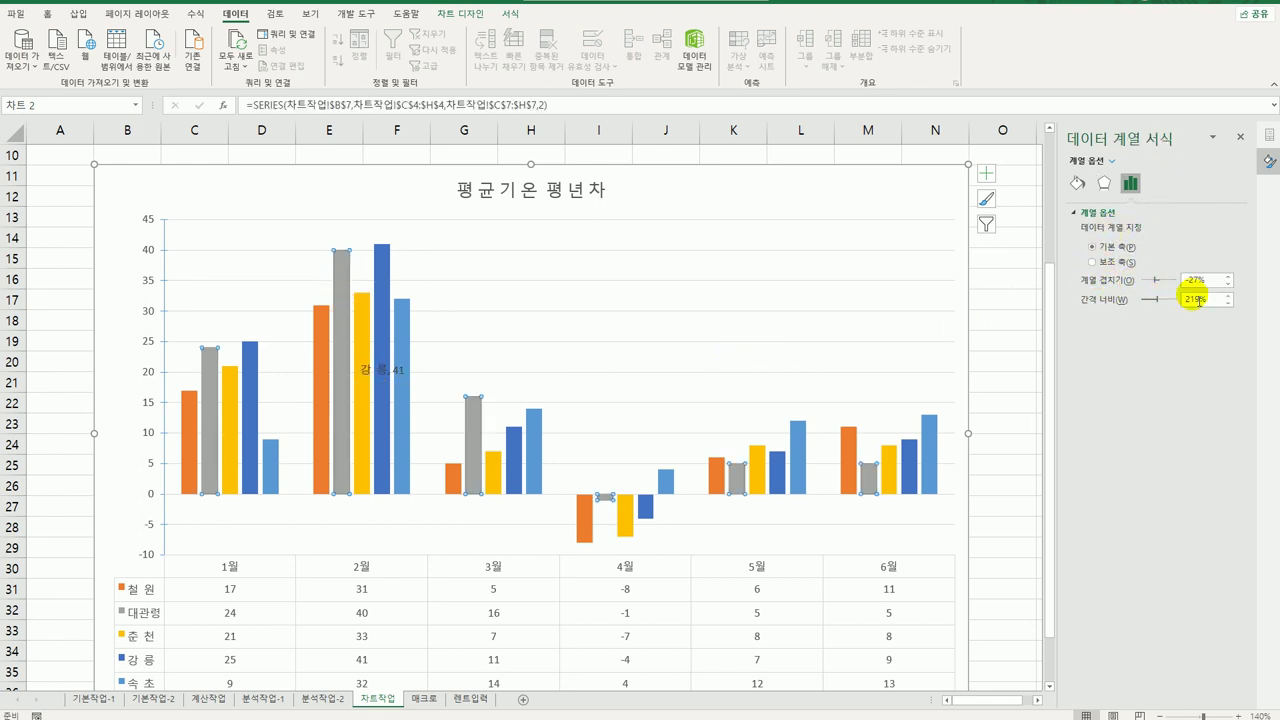
pyautogui.moveTo(1212, 280); pyautogui.dragTo(1152, 275)
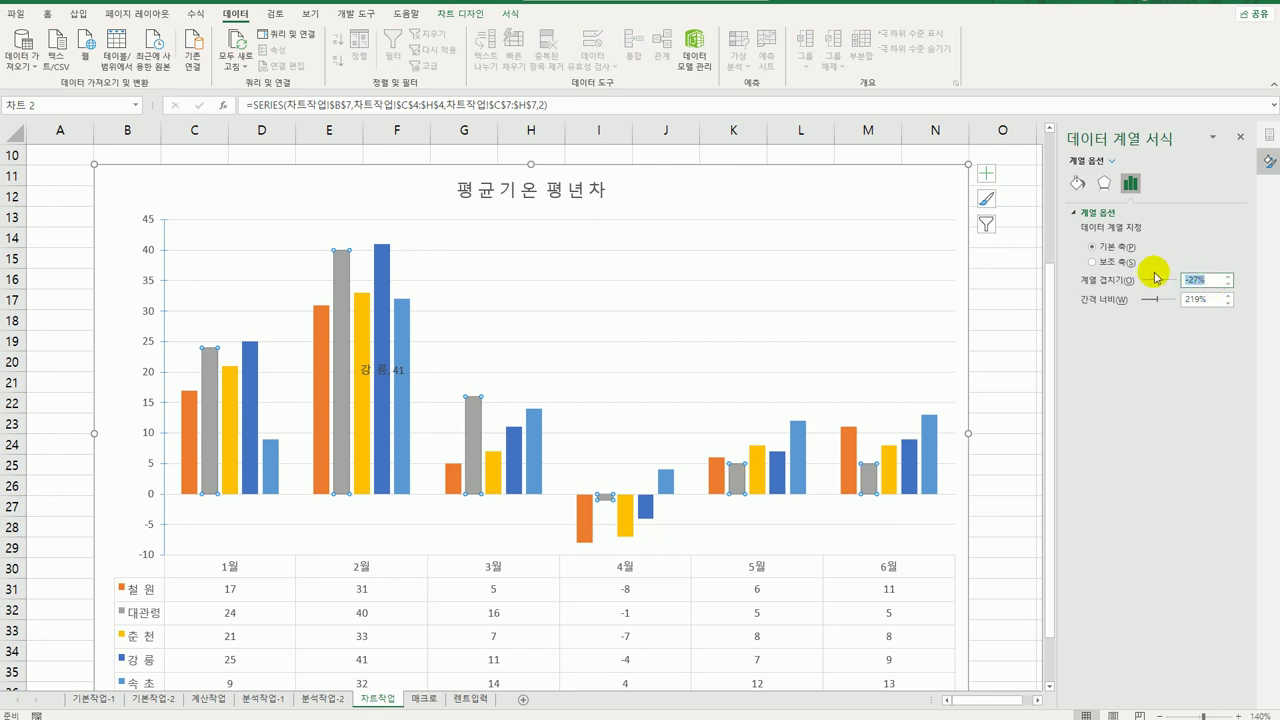
pyautogui.write('0')
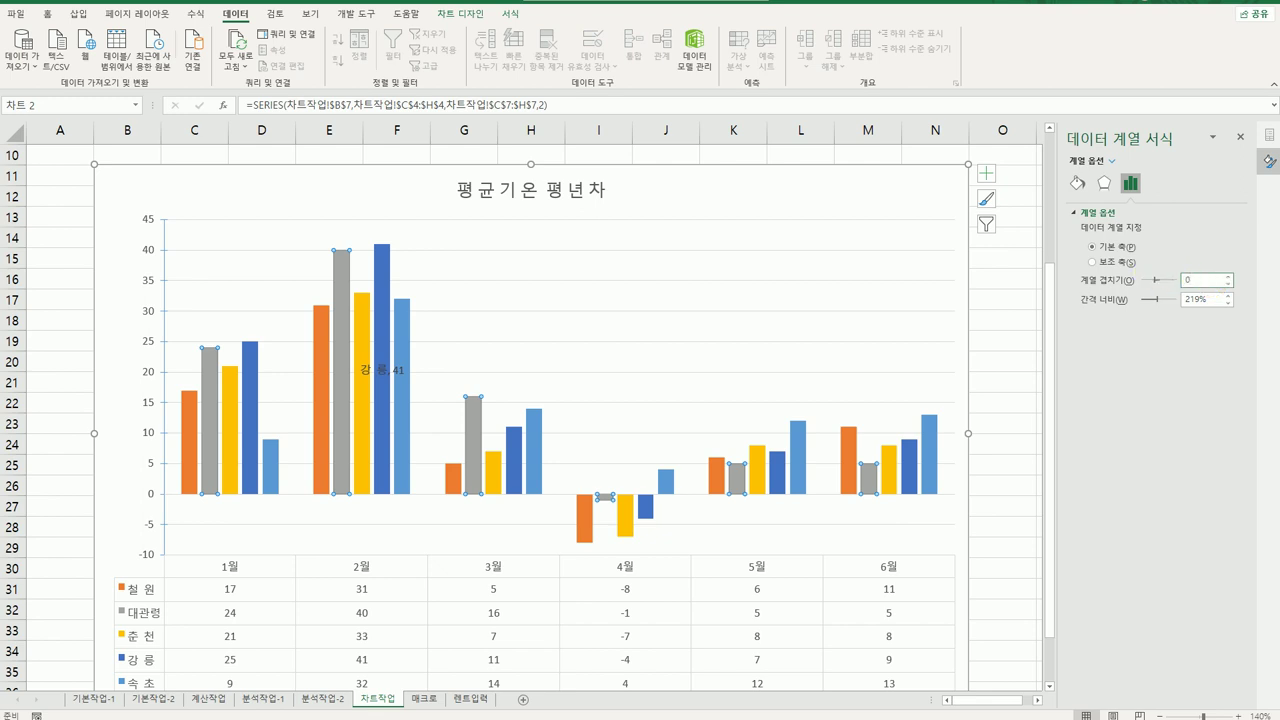
pyautogui.press('Return')
# Give the chart area a solid black border and close the formatting pane
pyautogui.click(903, 203)
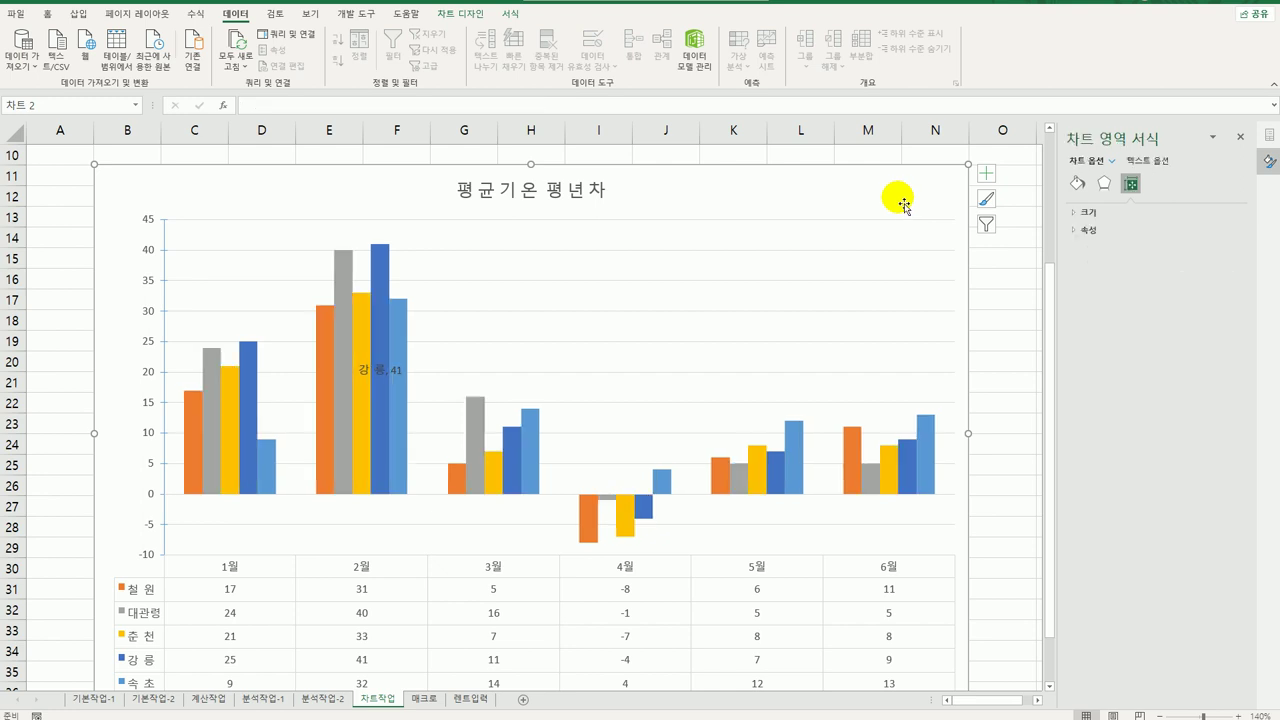
pyautogui.click(1078, 186)
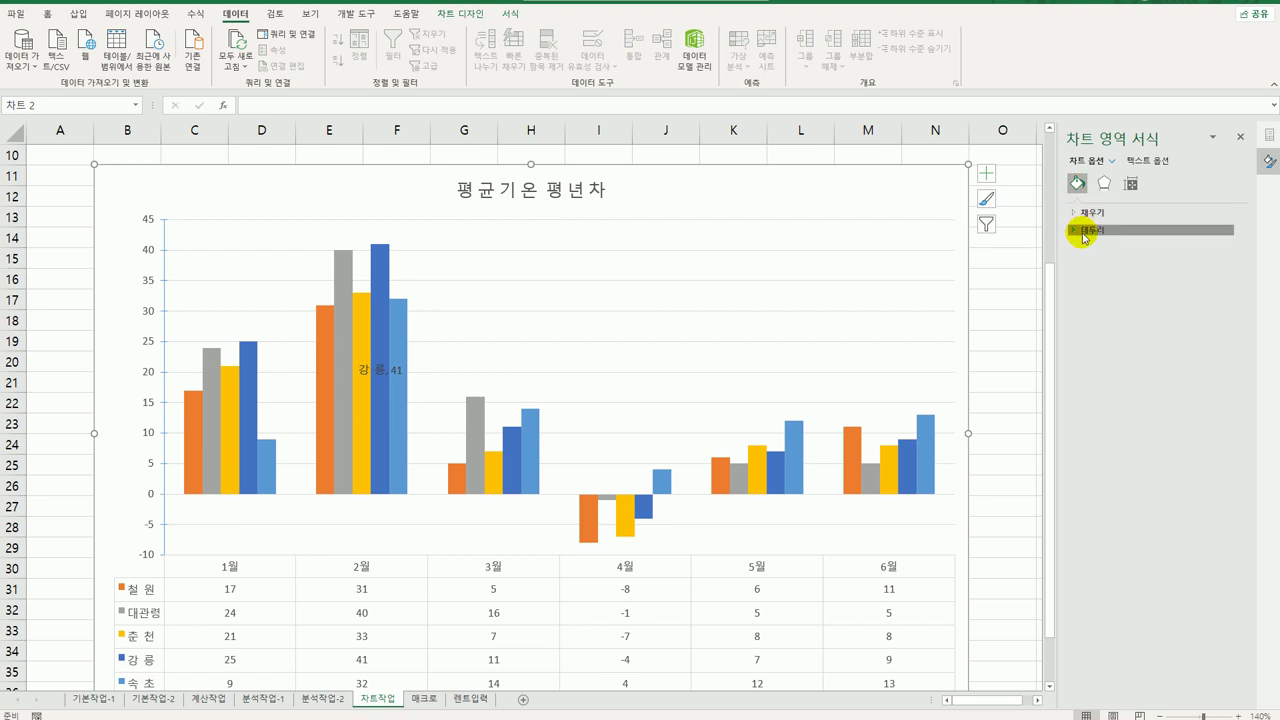
pyautogui.click(1083, 232)
pyautogui.click(1217, 320)
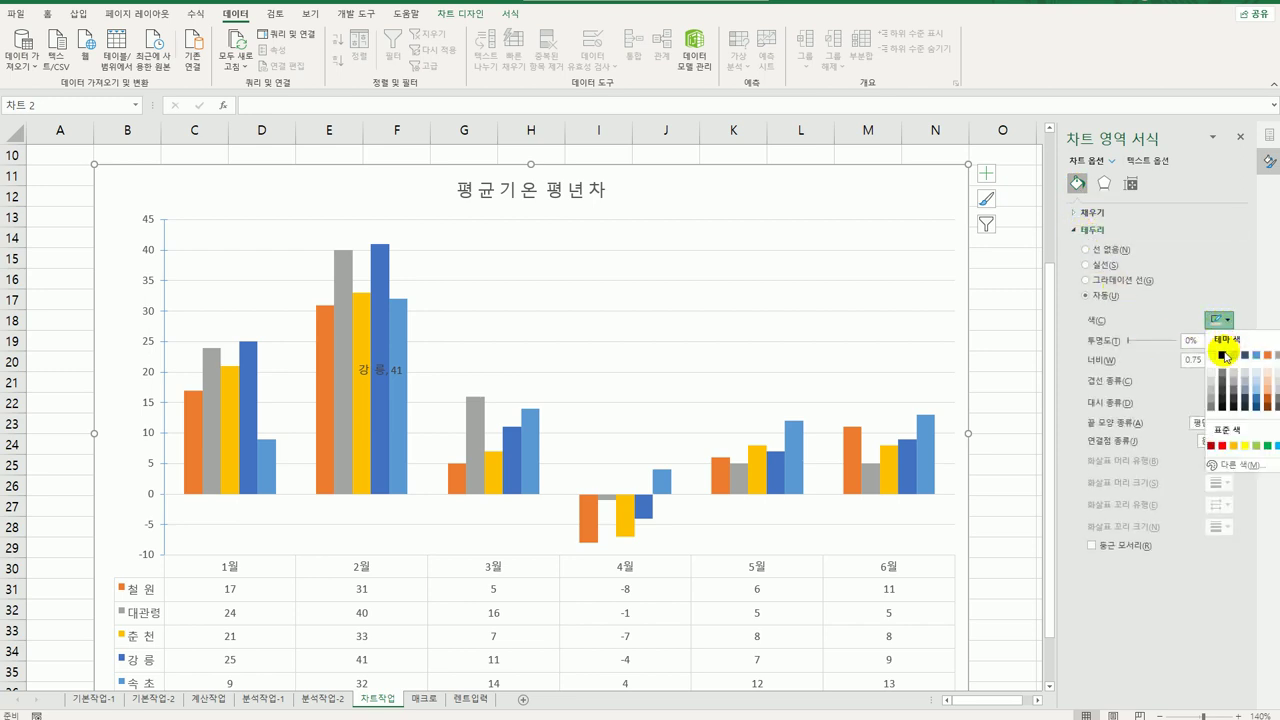
pyautogui.click(1222, 355)
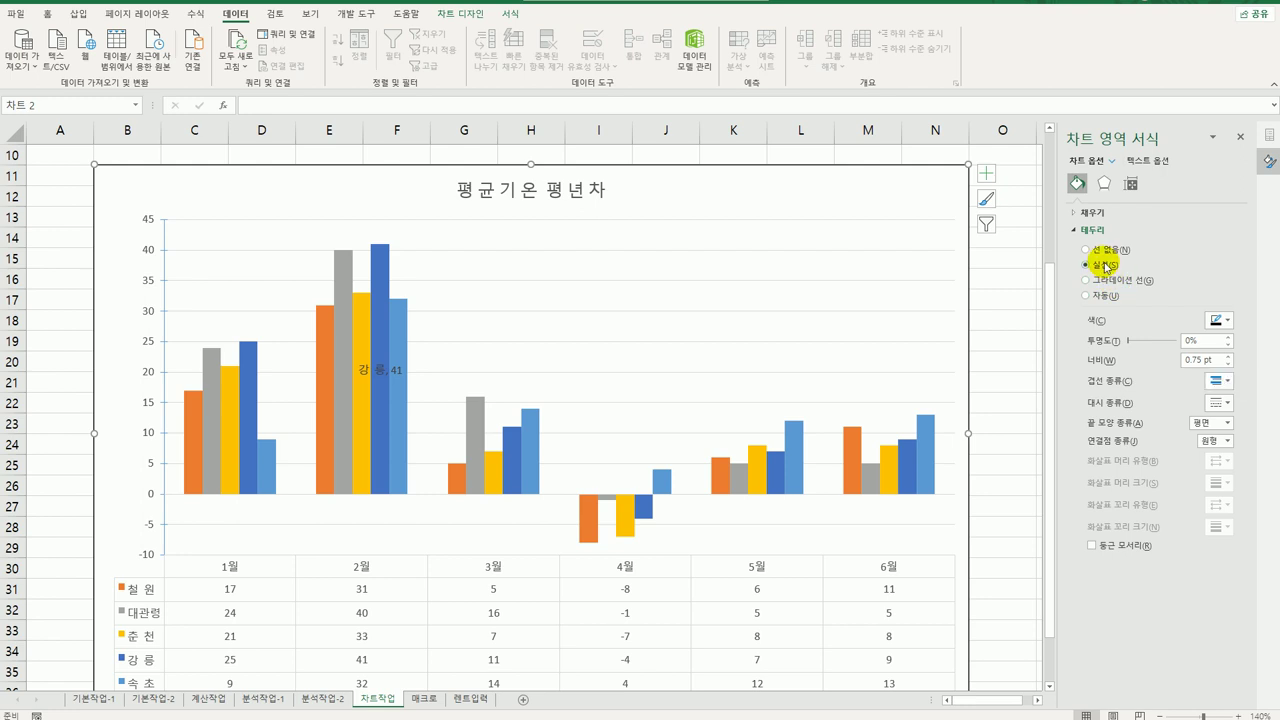
pyautogui.click(1012, 391)
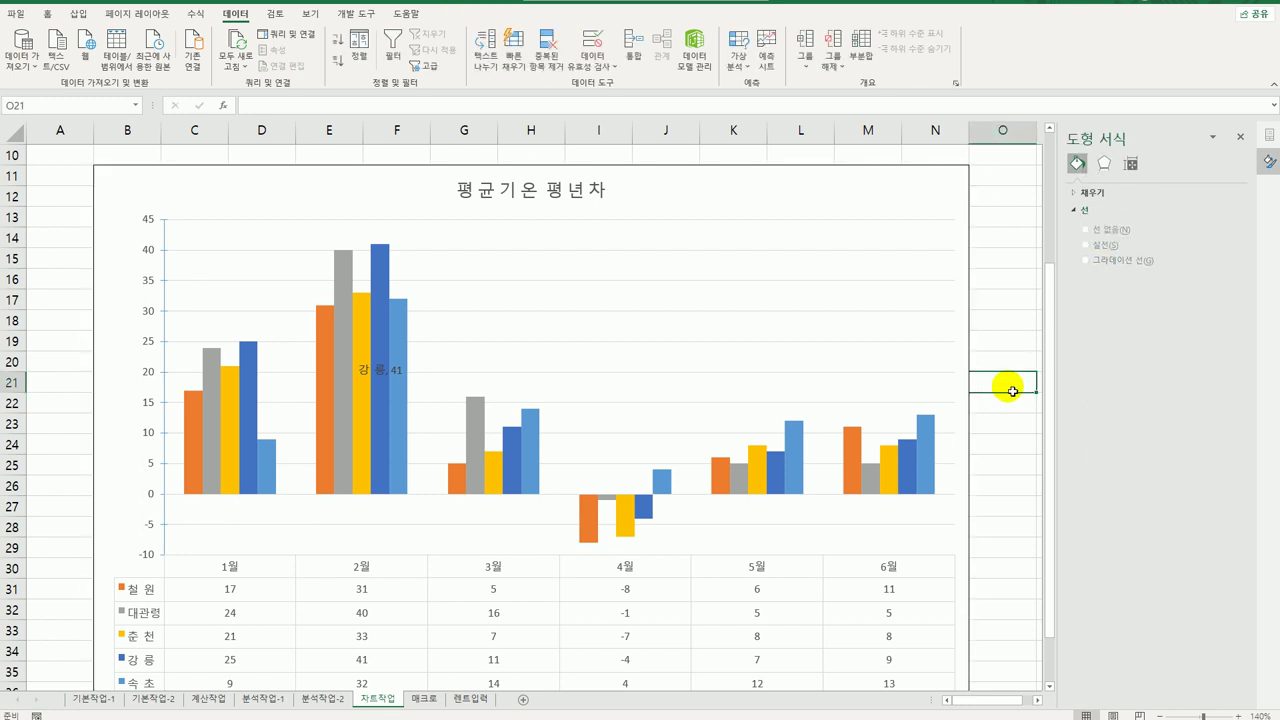
pyautogui.click(1160, 716)
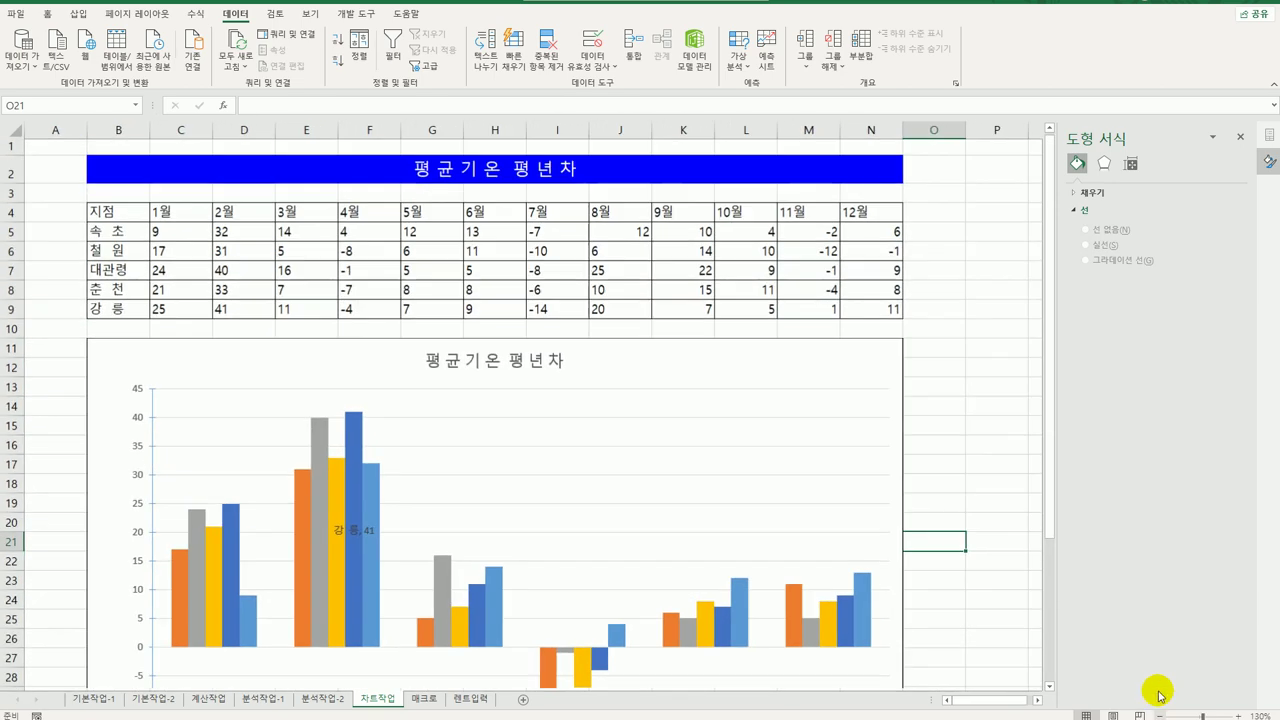
pyautogui.scroll(-3, 960, 385)
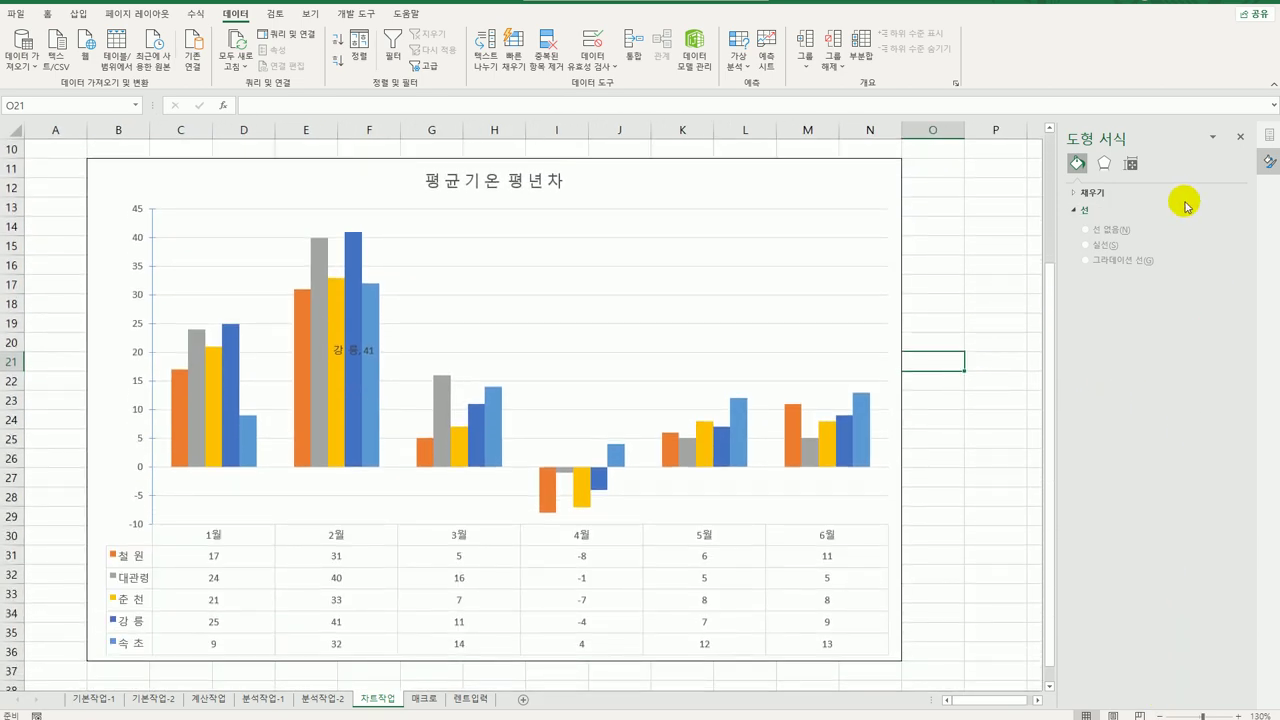
pyautogui.click(1240, 137)
pyautogui.click(1021, 421)
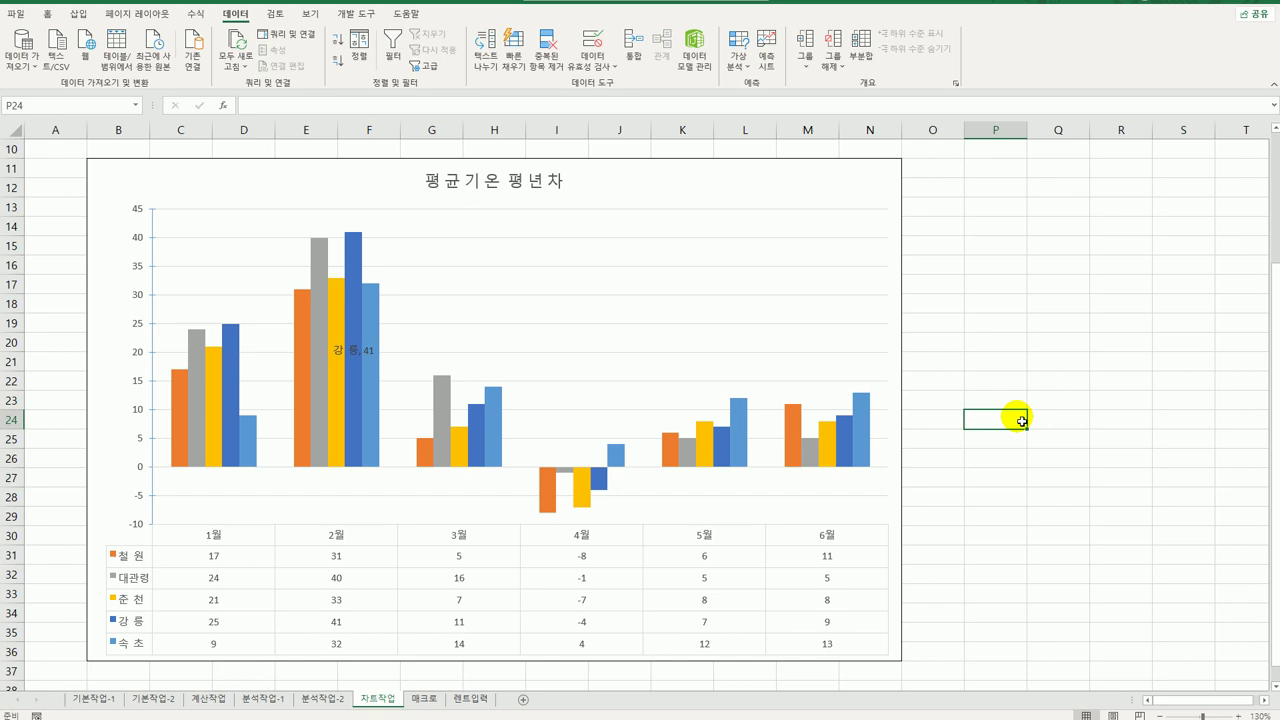
# Switch to the 매크로 sheet and autofit column B to its 판매일자 dates
pyautogui.click(424, 698)
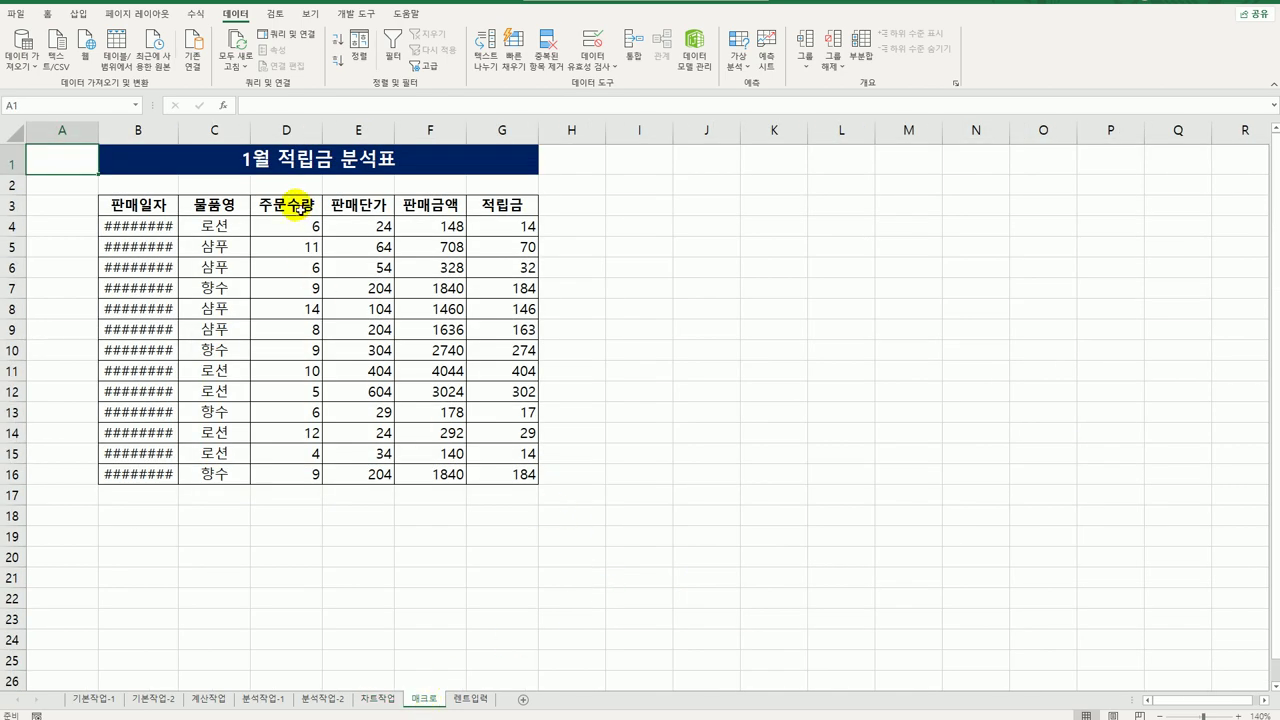
pyautogui.doubleClick(178, 131)
pyautogui.click(695, 420)
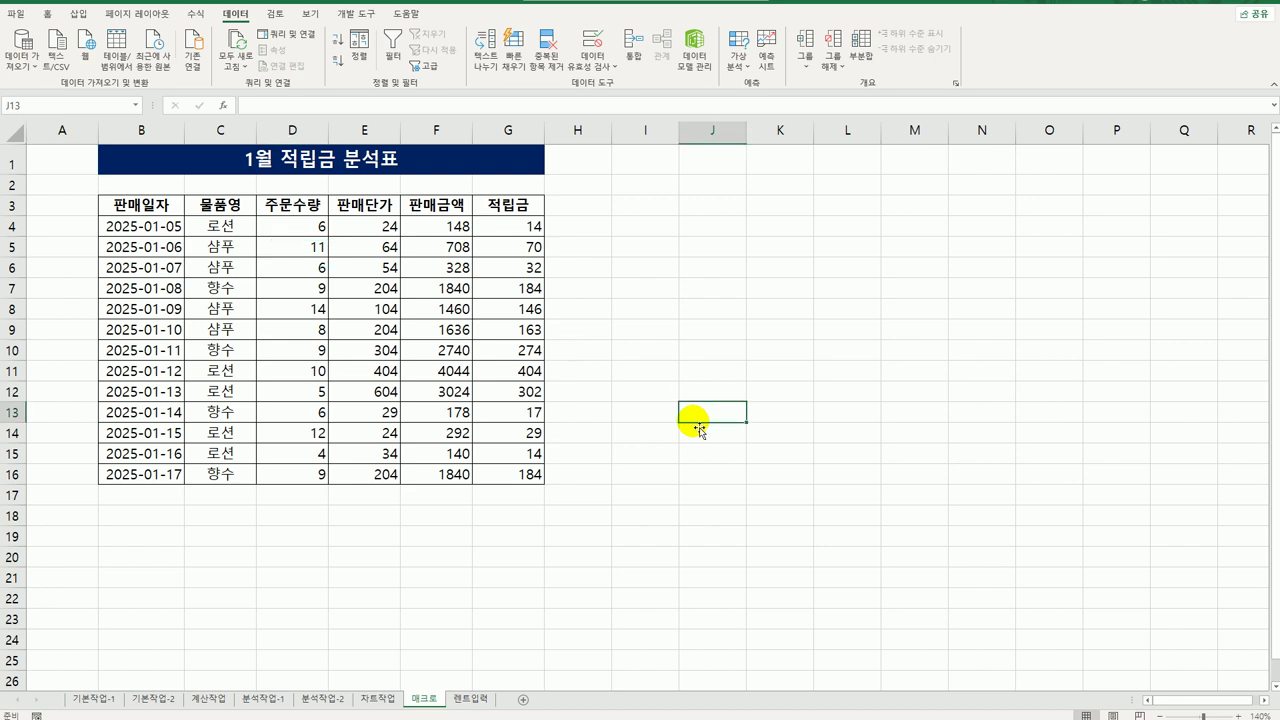
# Draw a form control button over cells I3:J4 of the 매크로 sheet
pyautogui.click(355, 14)
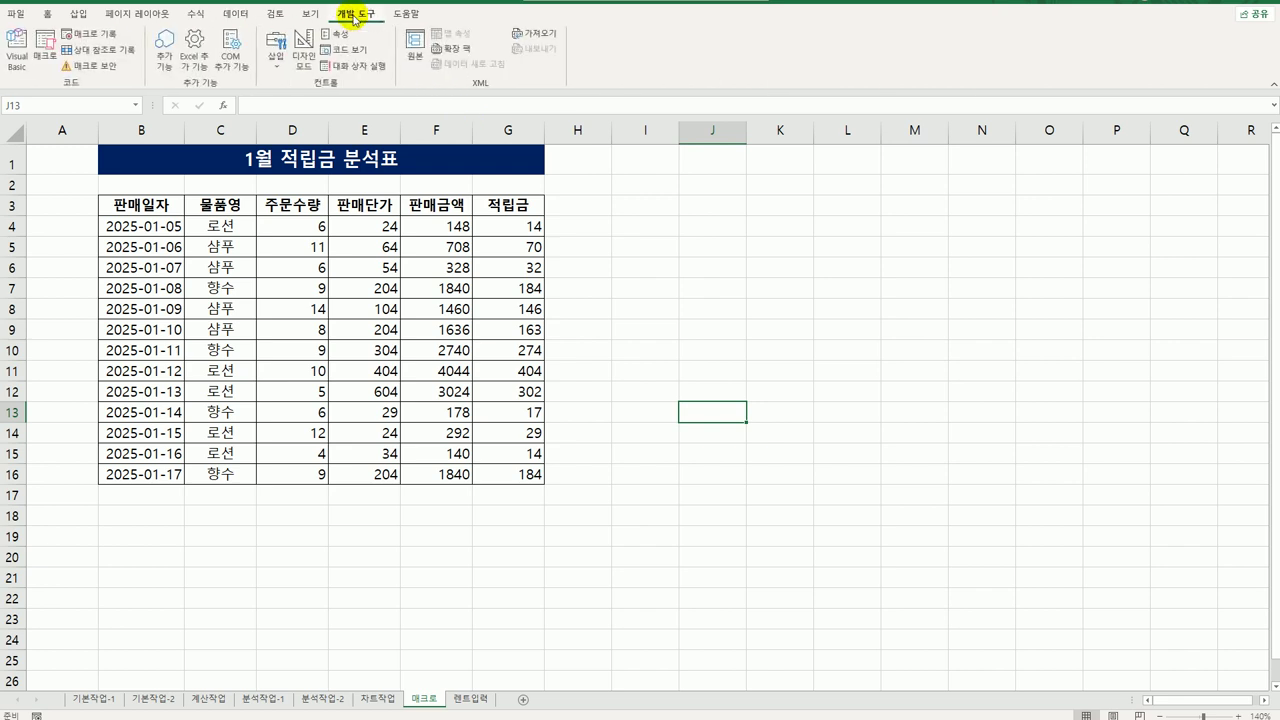
pyautogui.click(276, 50)
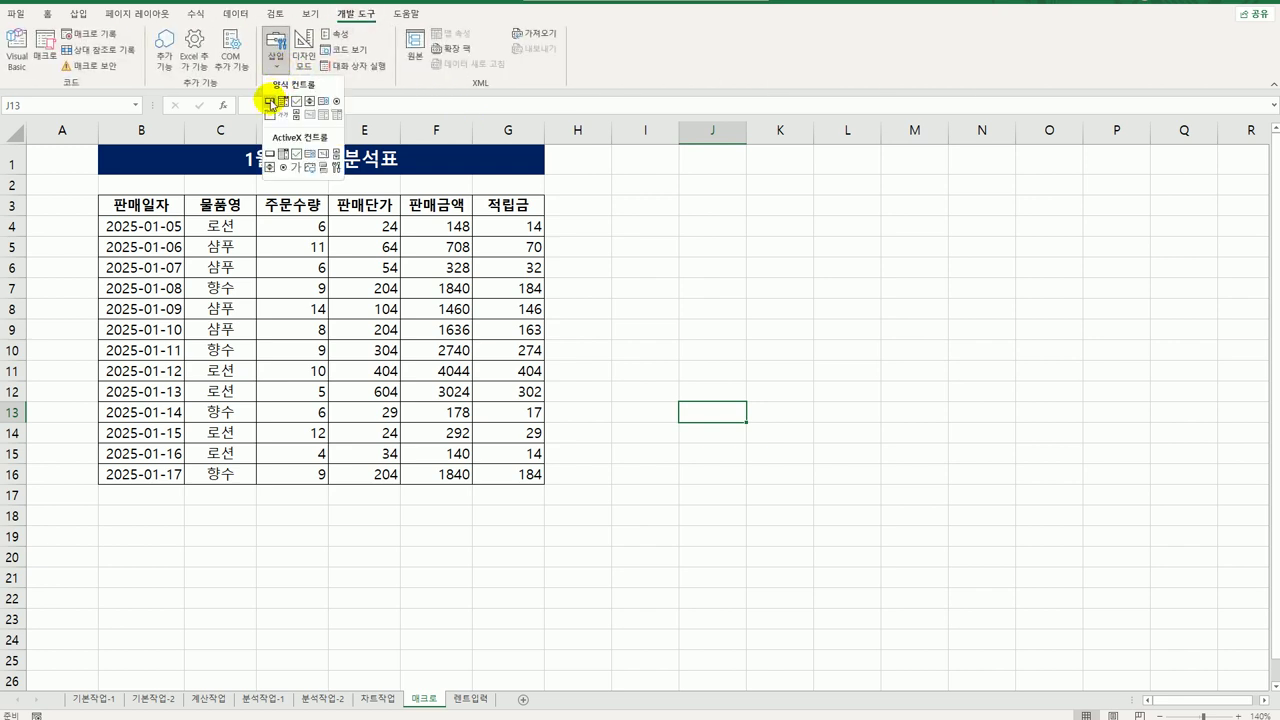
pyautogui.click(271, 101)
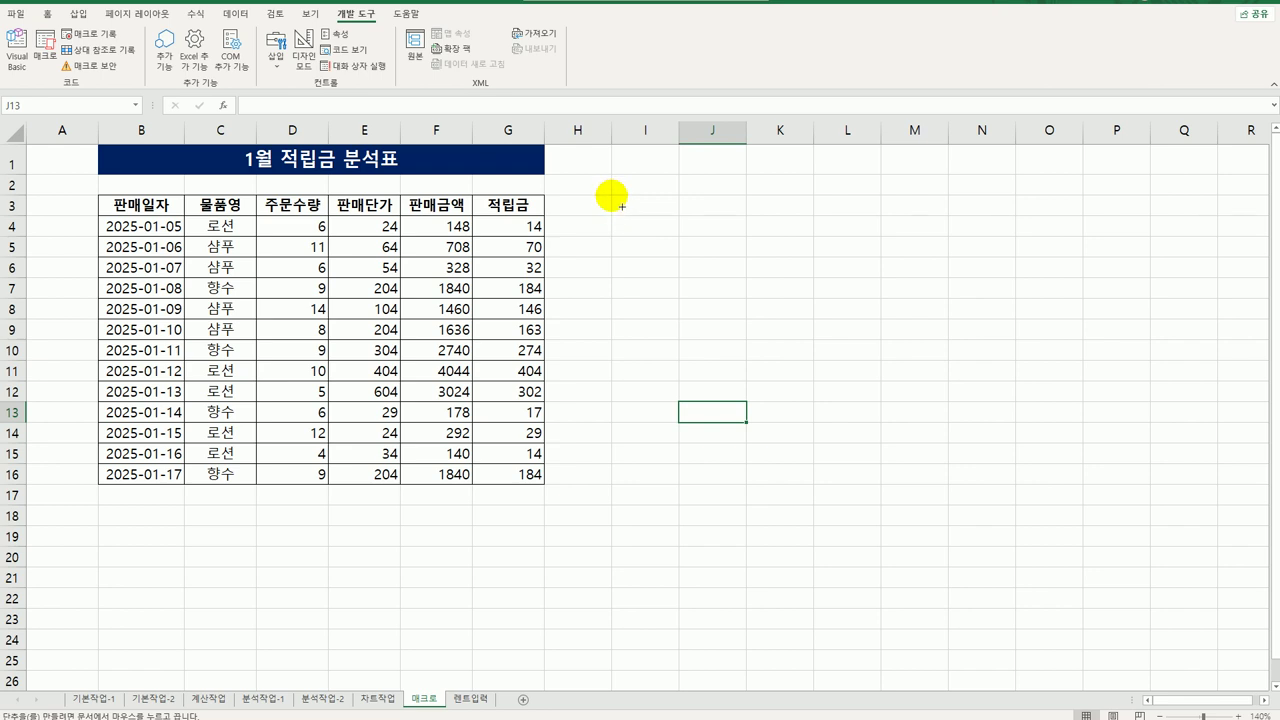
pyautogui.moveTo(622, 207); pyautogui.dragTo(732, 246)
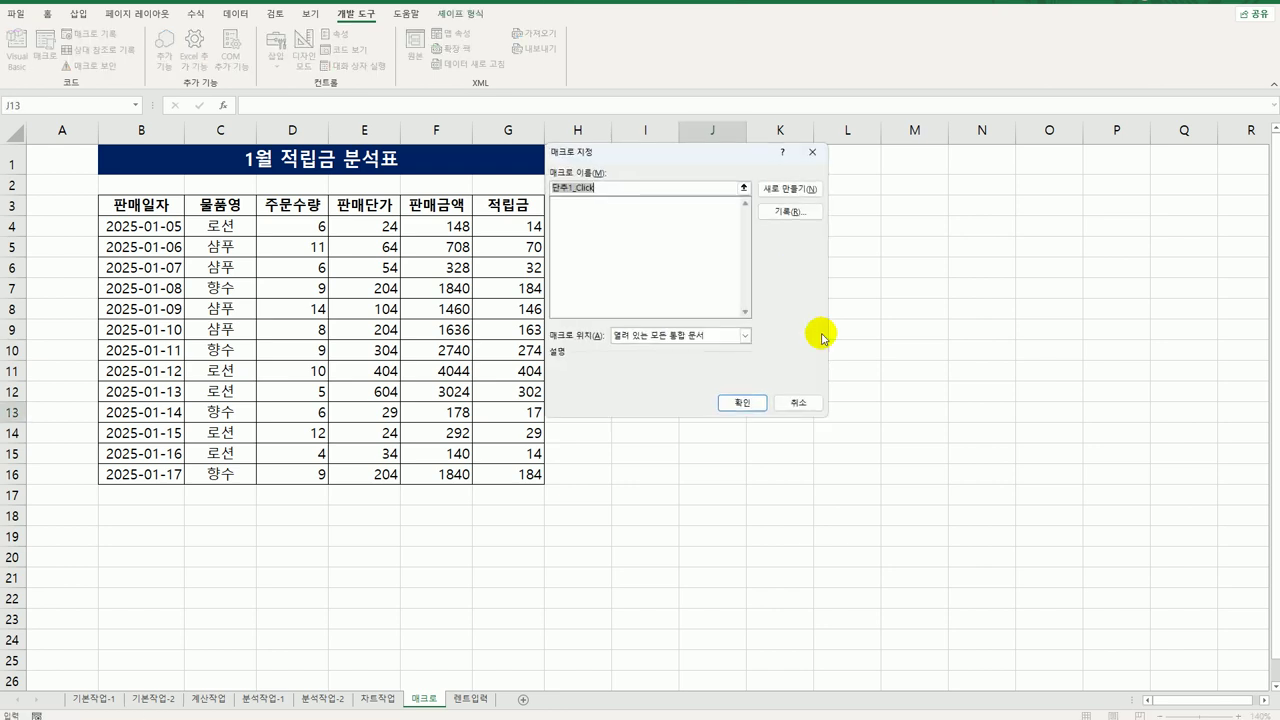
# Name the button's macro 서식적용 and start recording it in the current workbook (현재 통합 문서)
pyautogui.write('ㅂ')
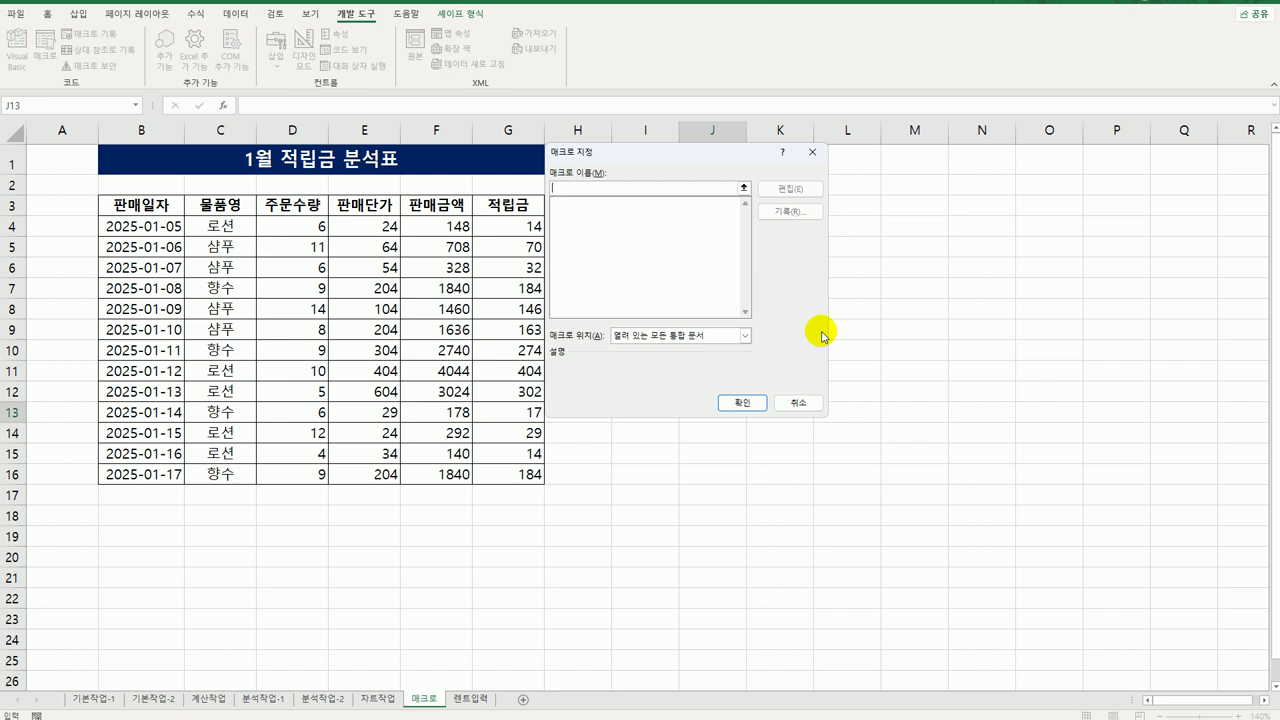
pyautogui.press('BackSpace')
pyautogui.write('서식적용')
pyautogui.click(802, 213)
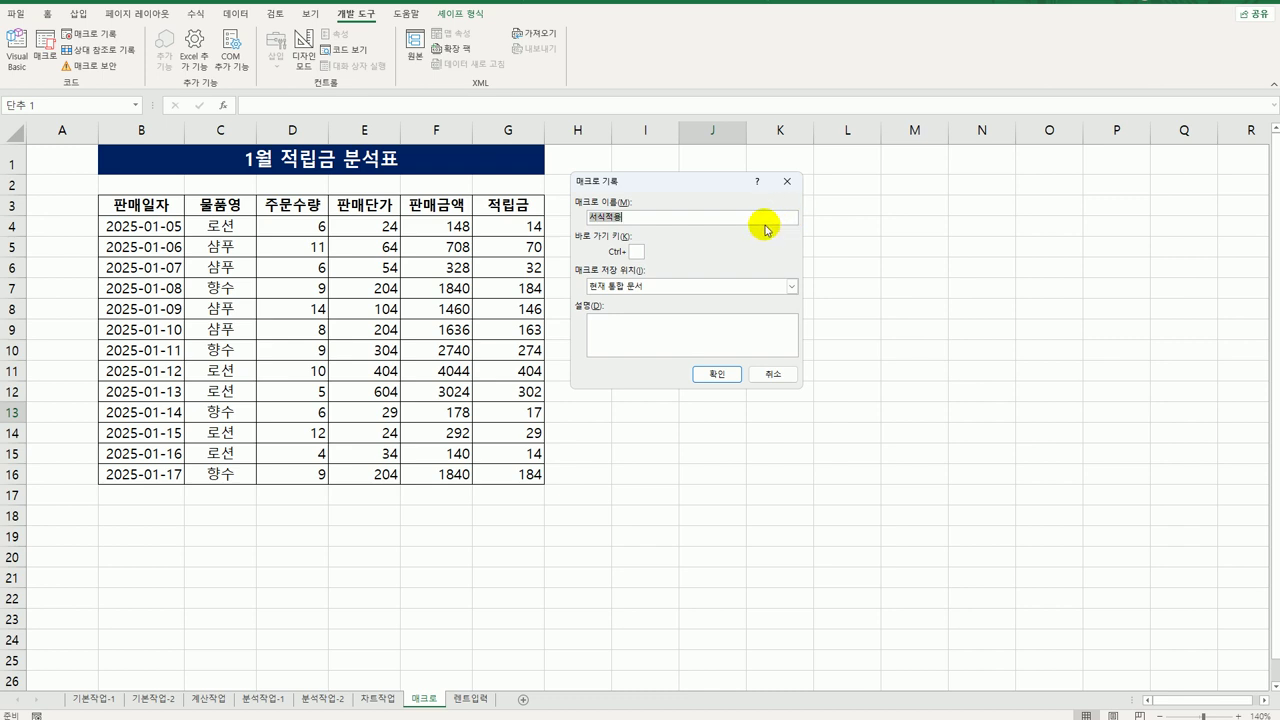
pyautogui.moveTo(657, 181); pyautogui.dragTo(757, 198)
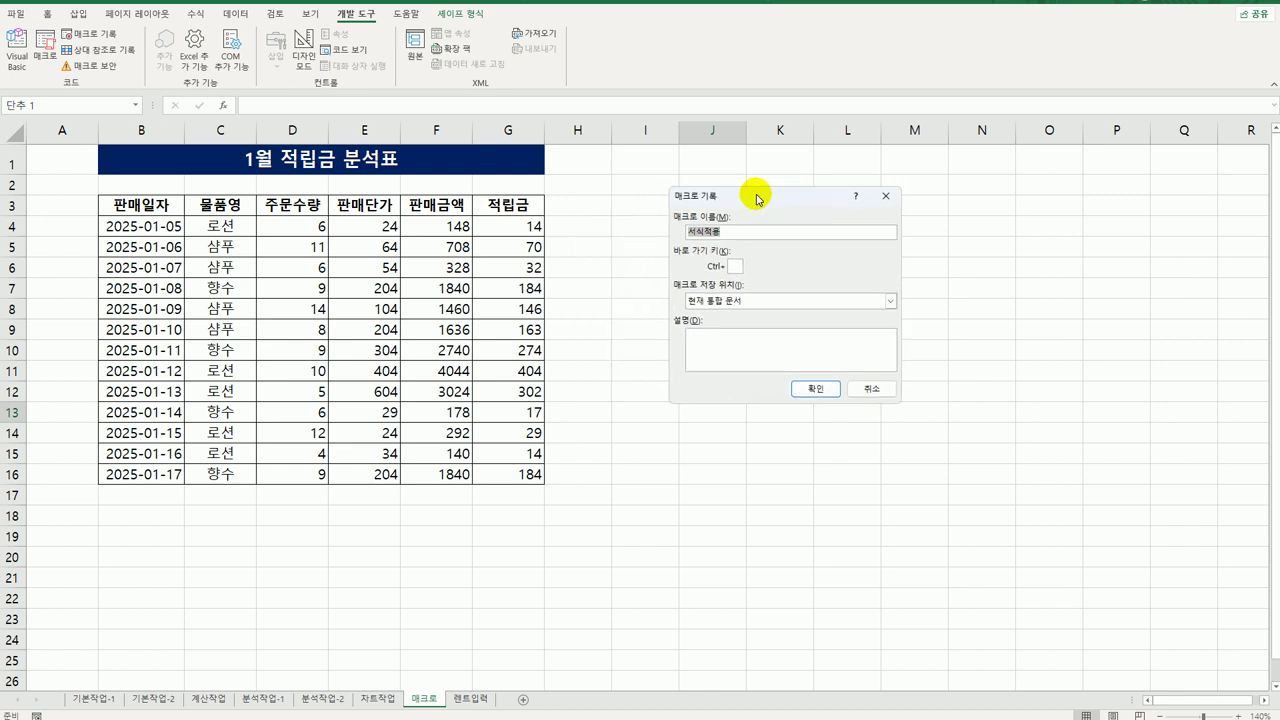
pyautogui.click(806, 389)
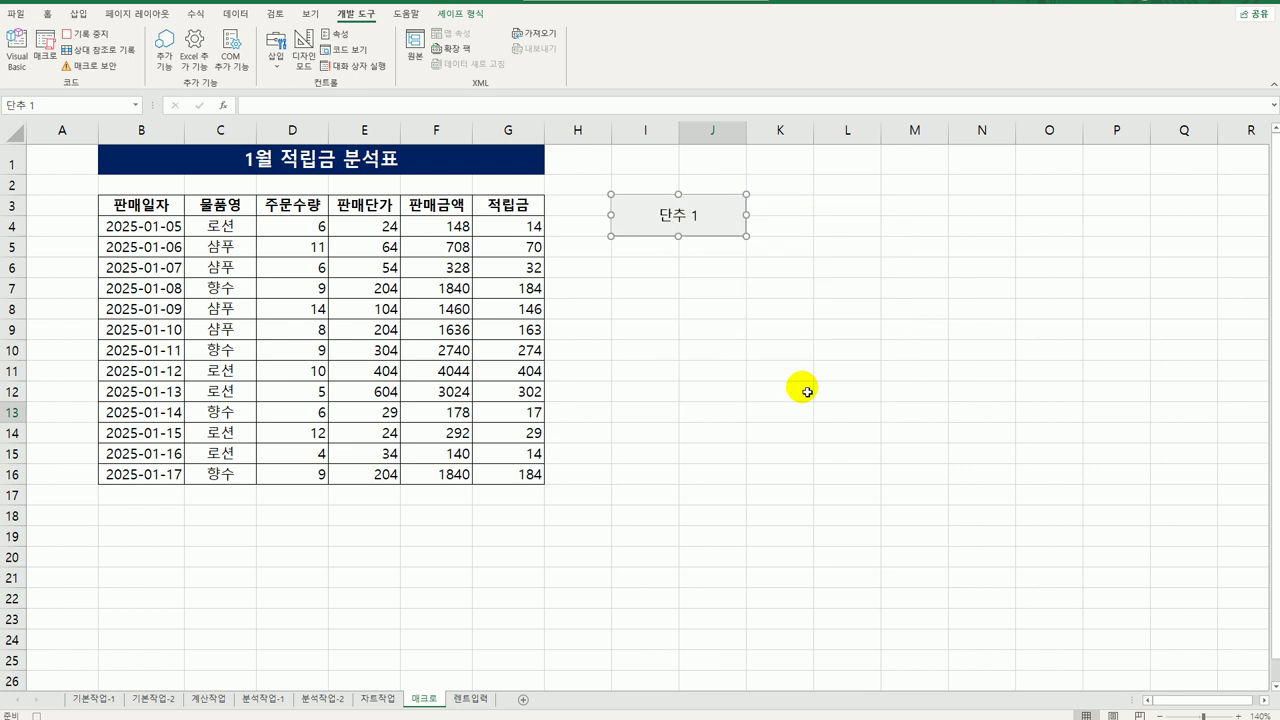
# Format the 주문수량 values in D4:D16 with the custom number format [파랑][>=10]"★"* 0.0;0.0
pyautogui.click(312, 236)
pyautogui.moveTo(312, 236); pyautogui.dragTo(286, 478)
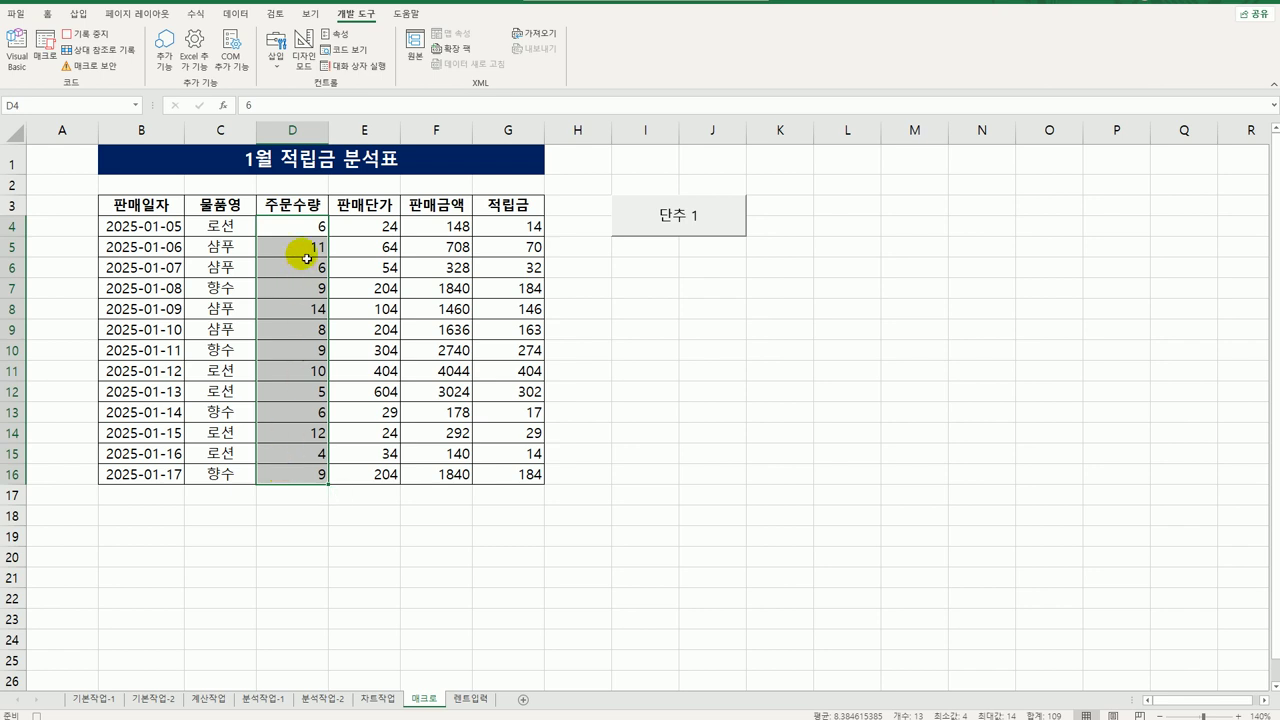
pyautogui.rightClick(305, 228)
pyautogui.click(371, 475)
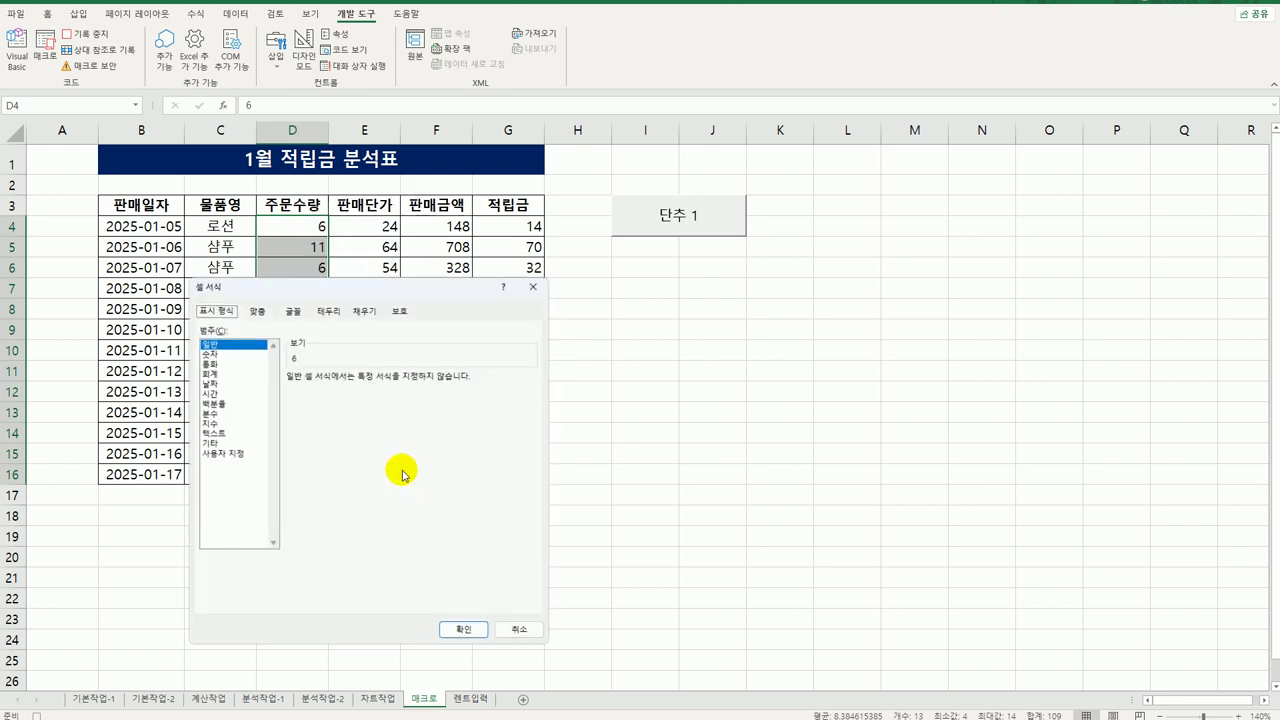
pyautogui.moveTo(366, 278); pyautogui.dragTo(545, 279)
pyautogui.click(434, 444)
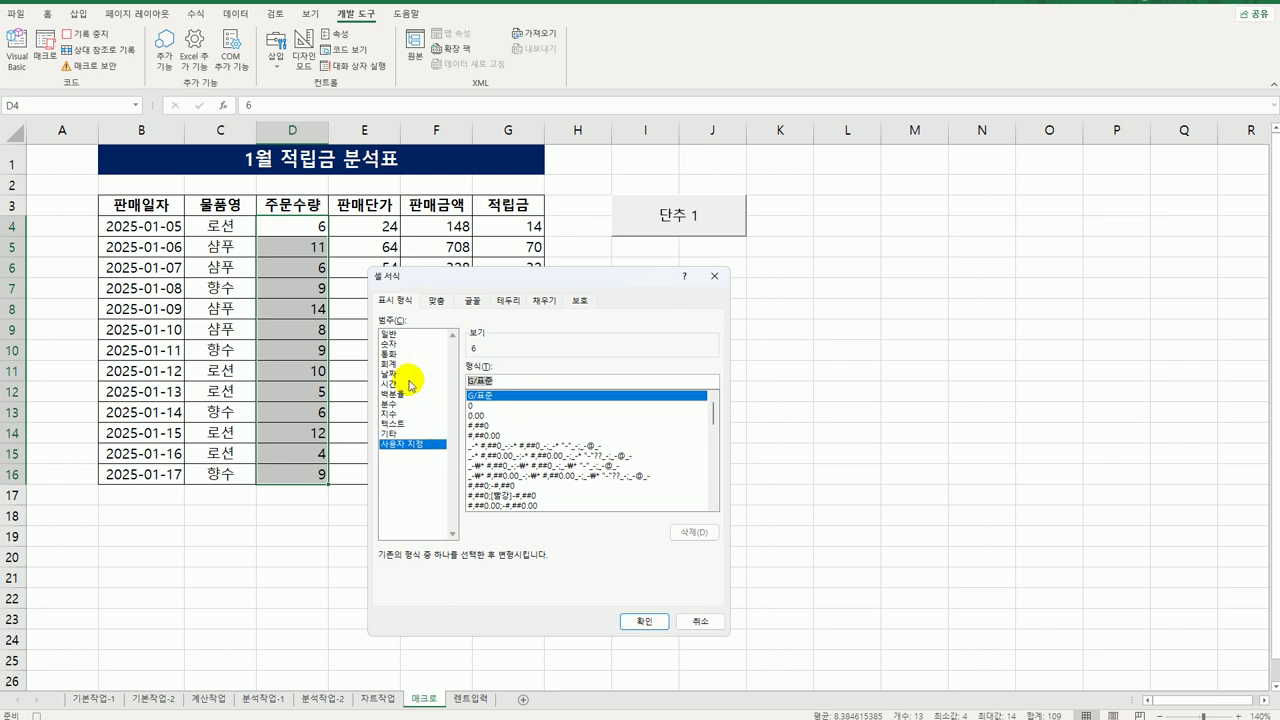
pyautogui.press('BackSpace')
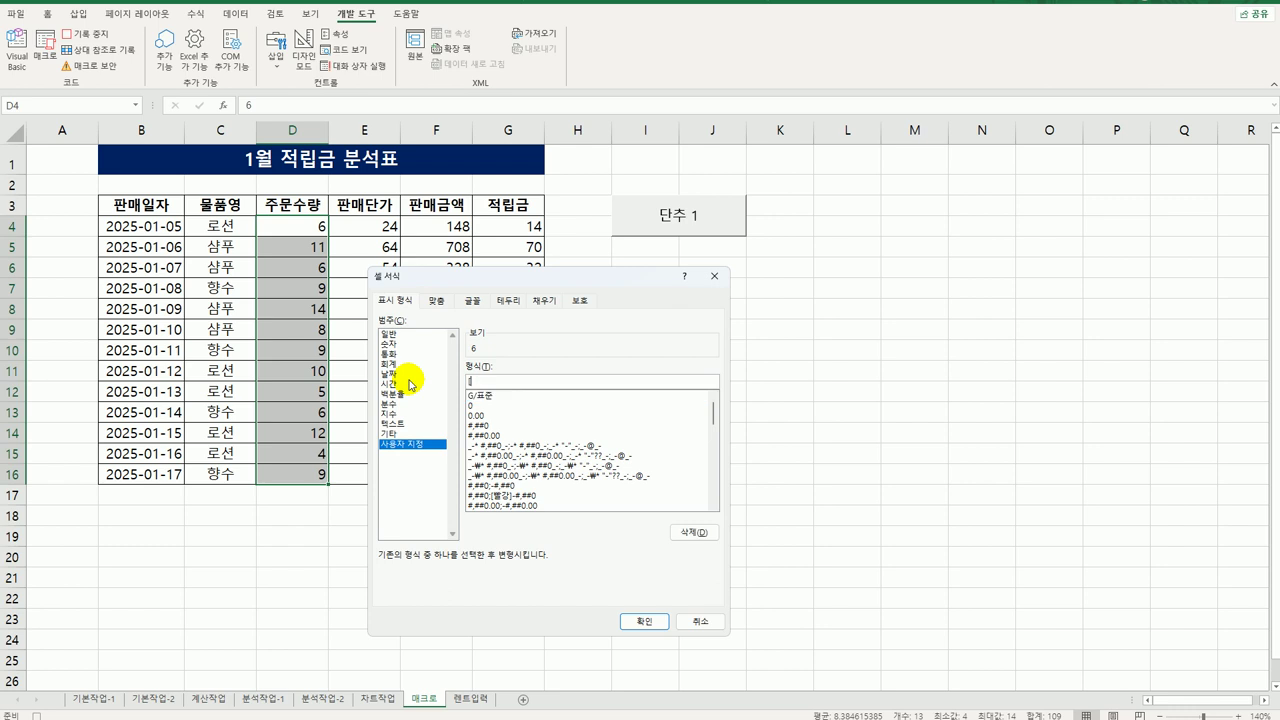
pyautogui.write('[파랑][>=10]')
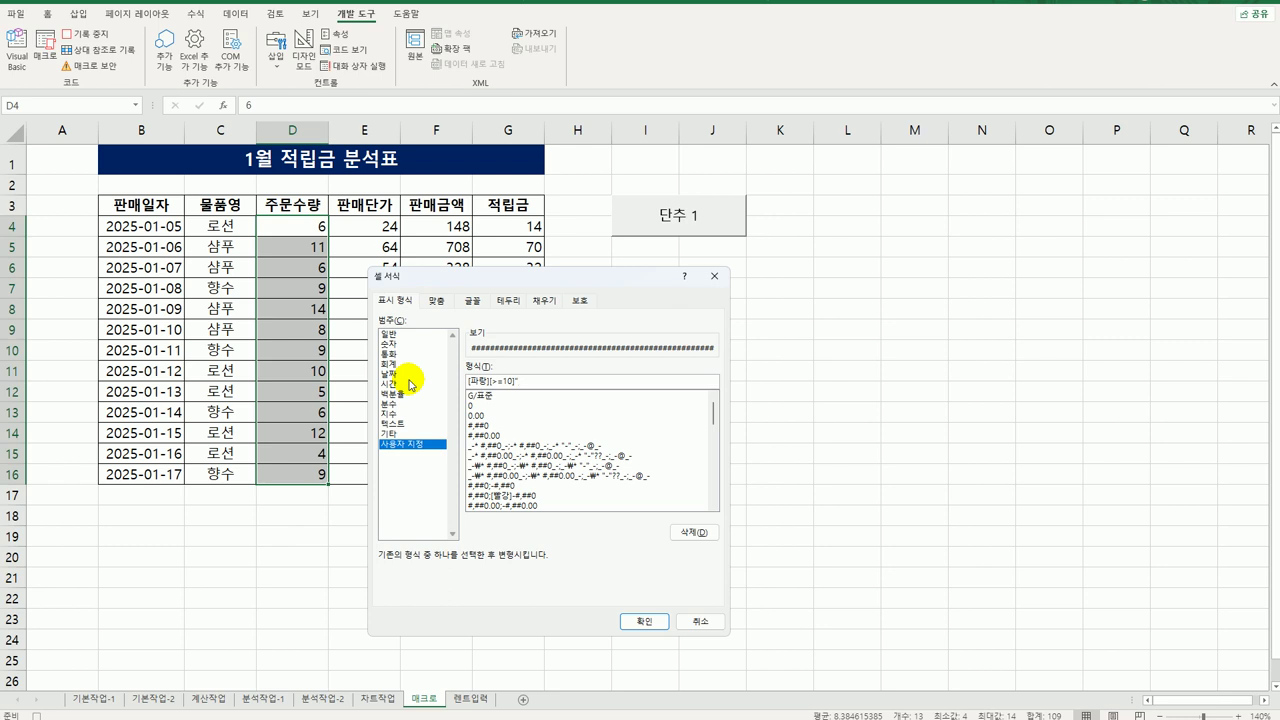
pyautogui.write('"ㅁ')
pyautogui.press('Hangul_Hanja')
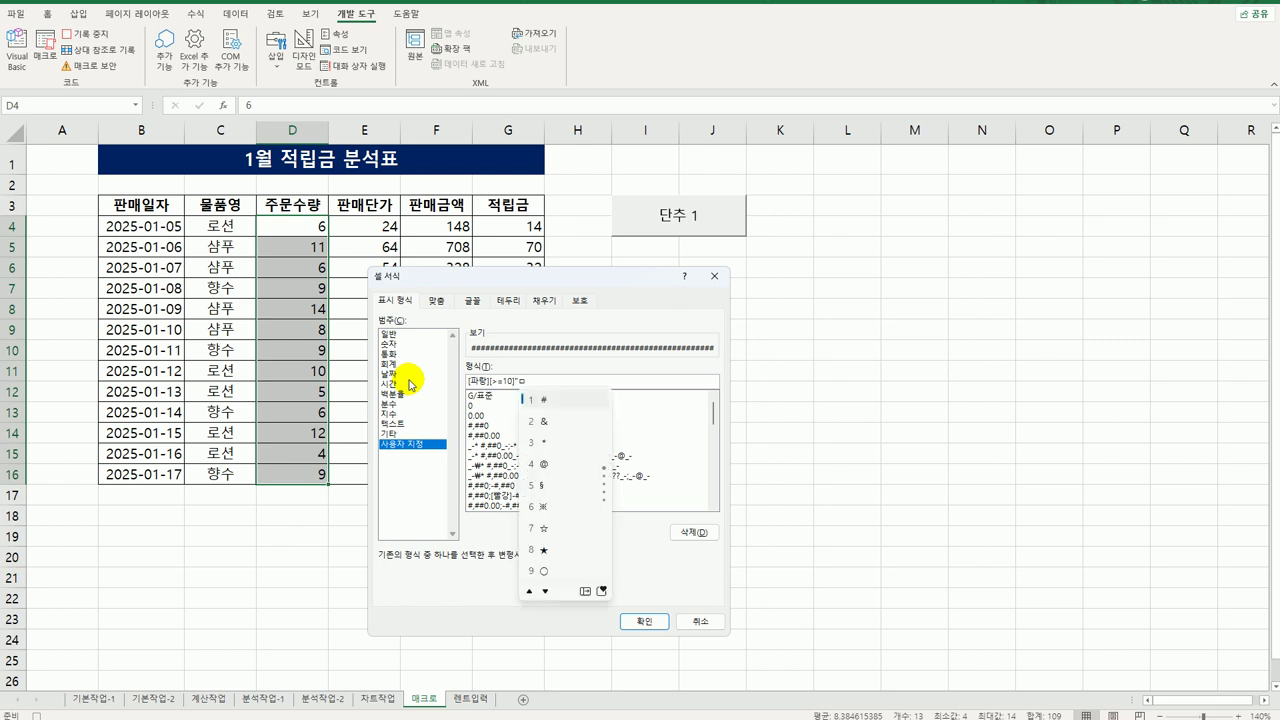
pyautogui.click(543, 549)
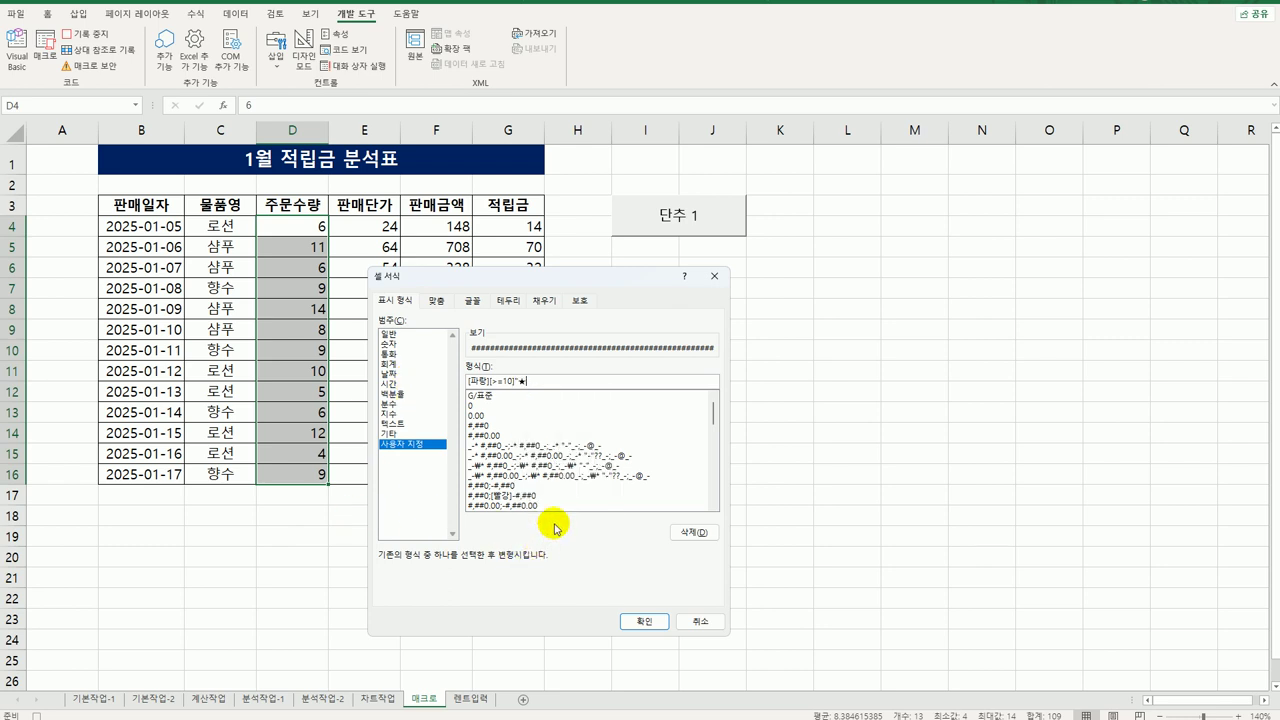
pyautogui.write('"')
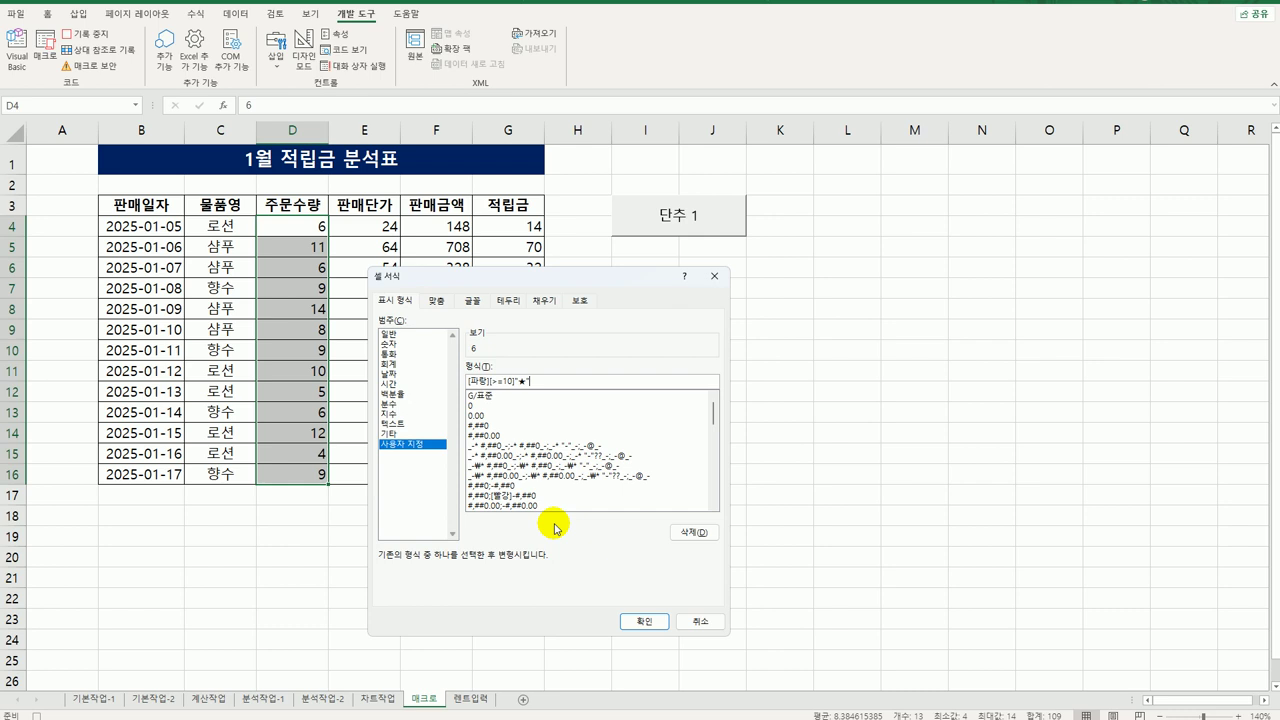
pyautogui.write('"')
pyautogui.write('* 0')
pyautogui.write(';0.0')
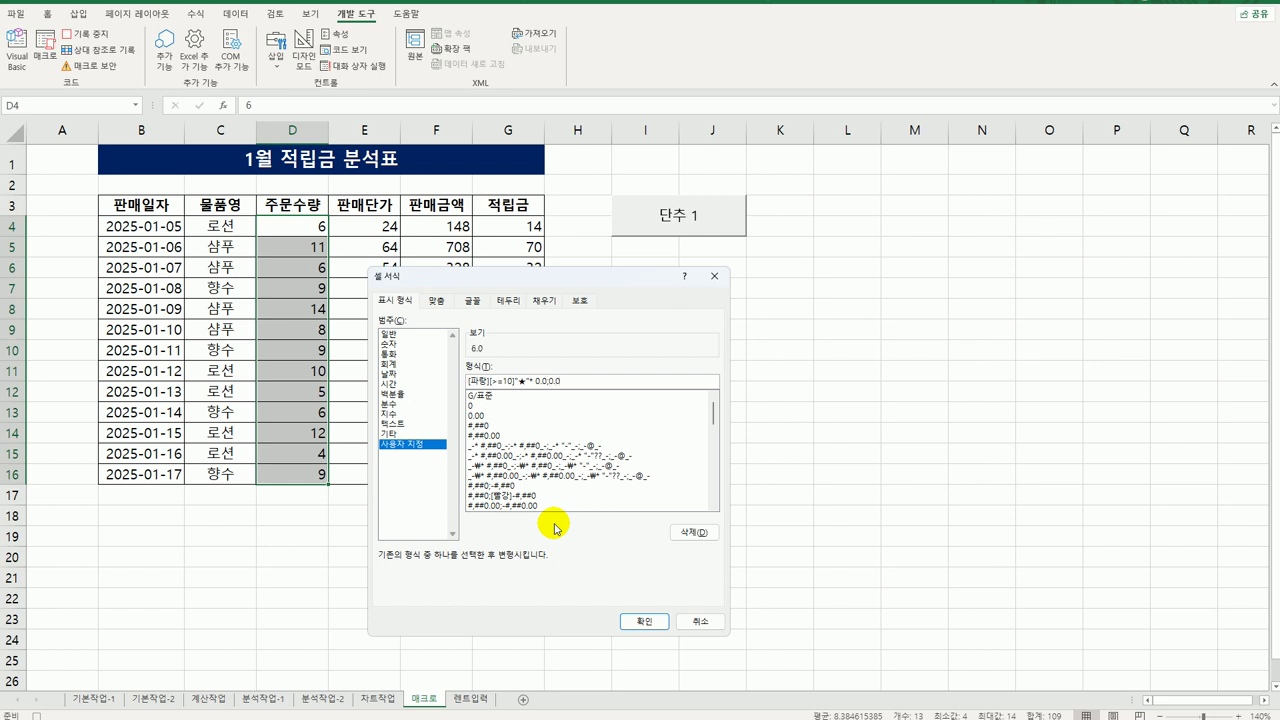
pyautogui.click(640, 622)
# Stop recording the macro and change the form button's label to 서식적용
pyautogui.click(309, 478)
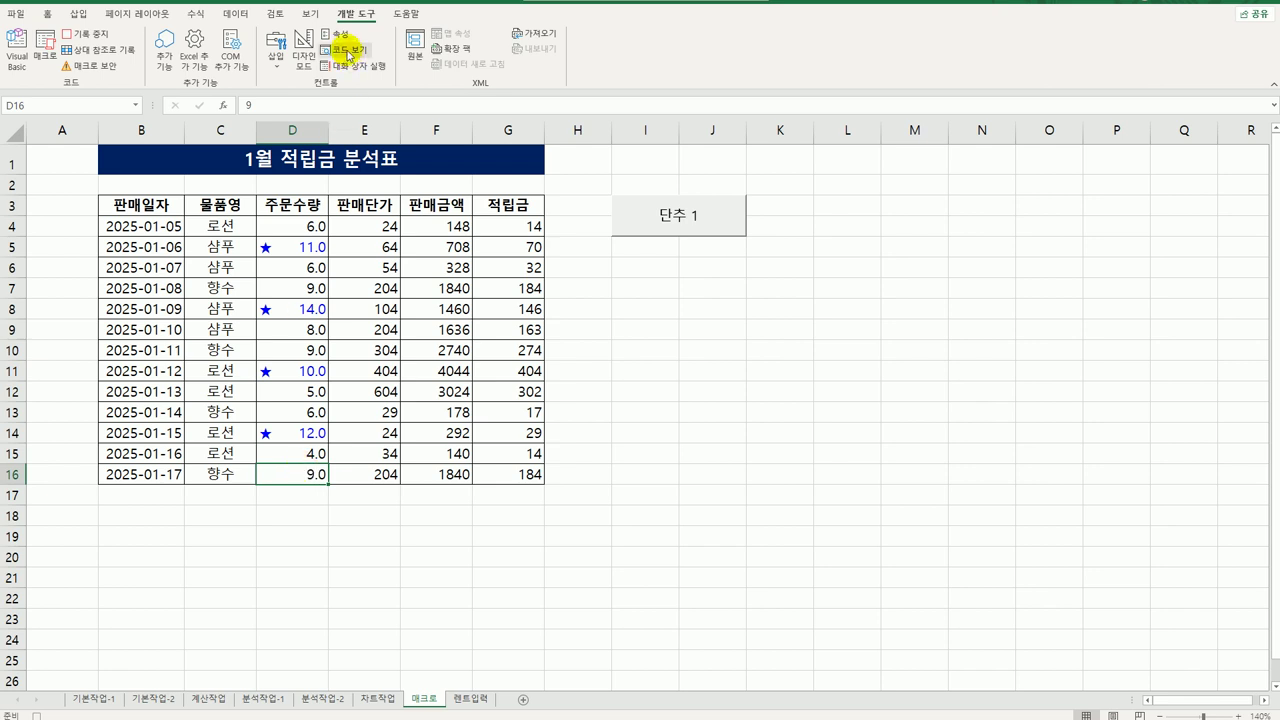
pyautogui.click(95, 34)
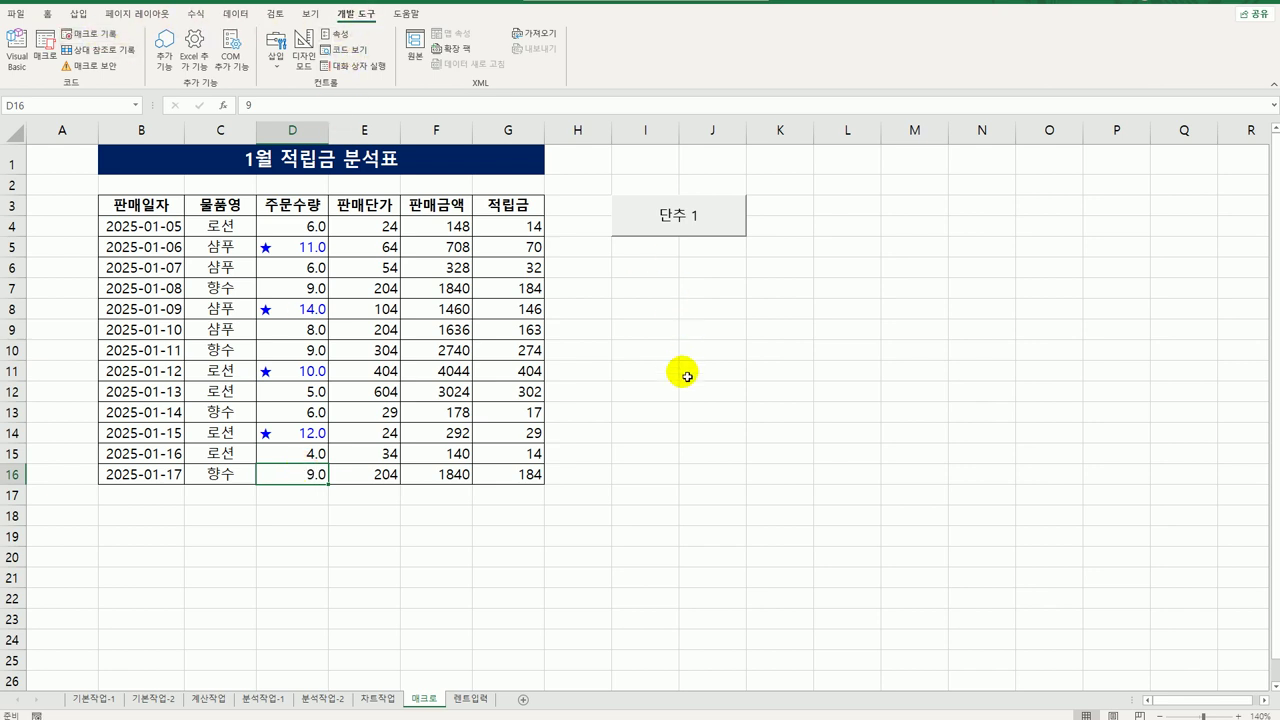
pyautogui.rightClick(670, 213)
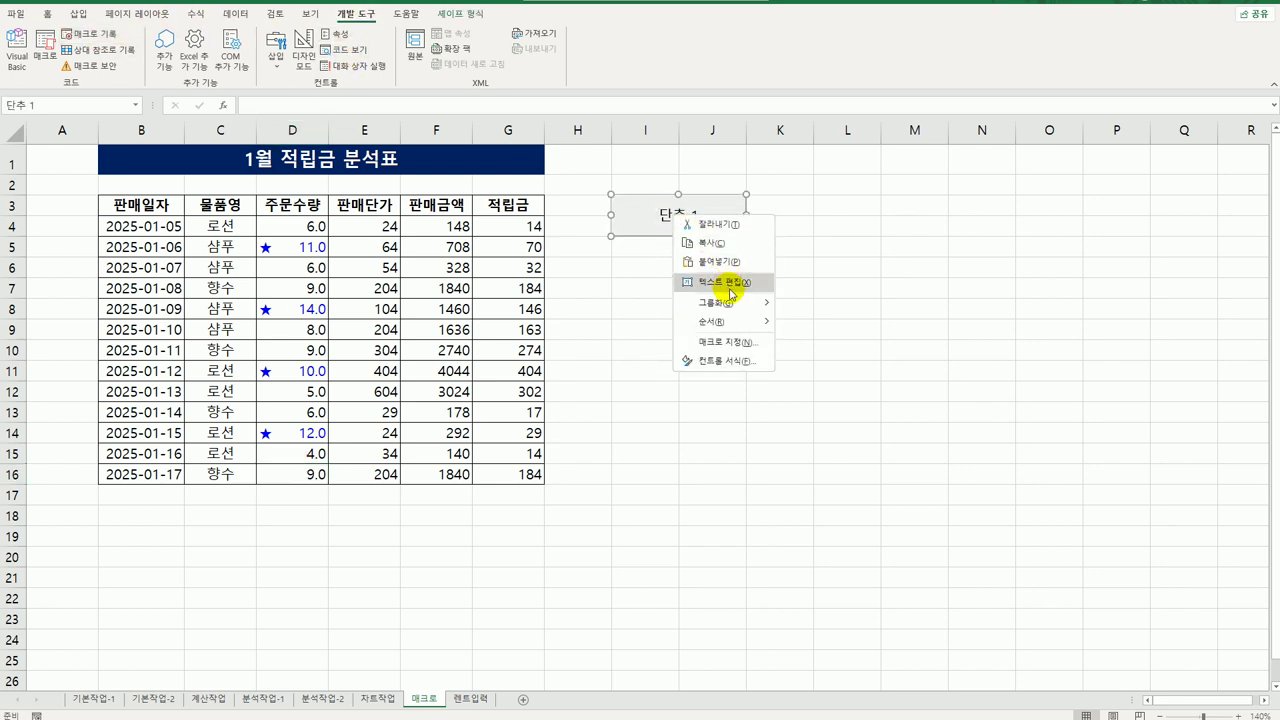
pyautogui.click(732, 283)
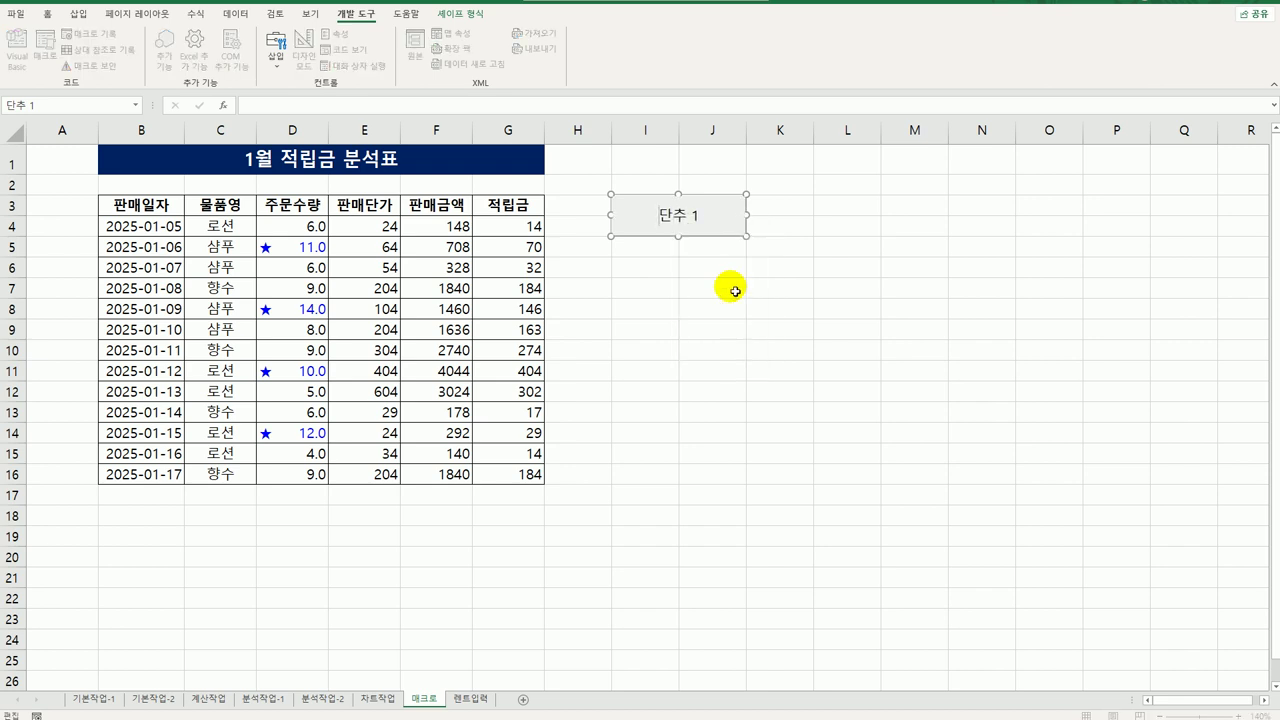
pyautogui.hotkey('ctrl', 'a')
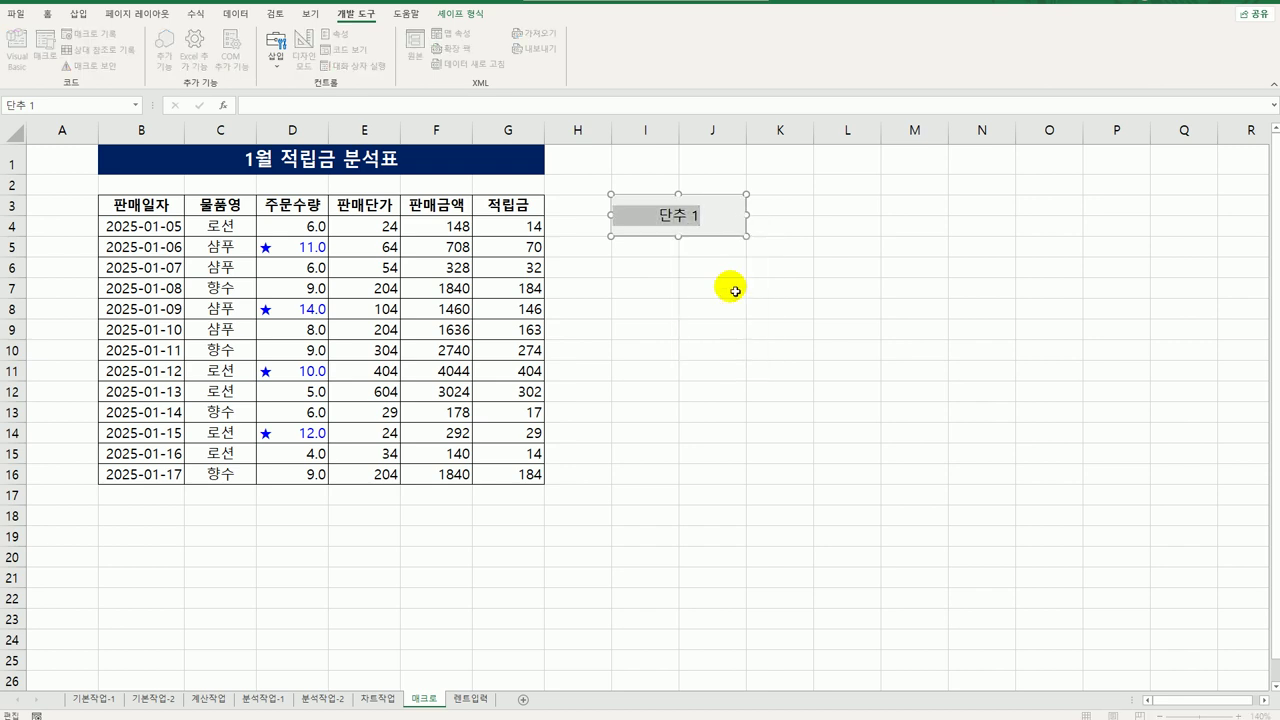
pyautogui.write('서식적요ㅇ')
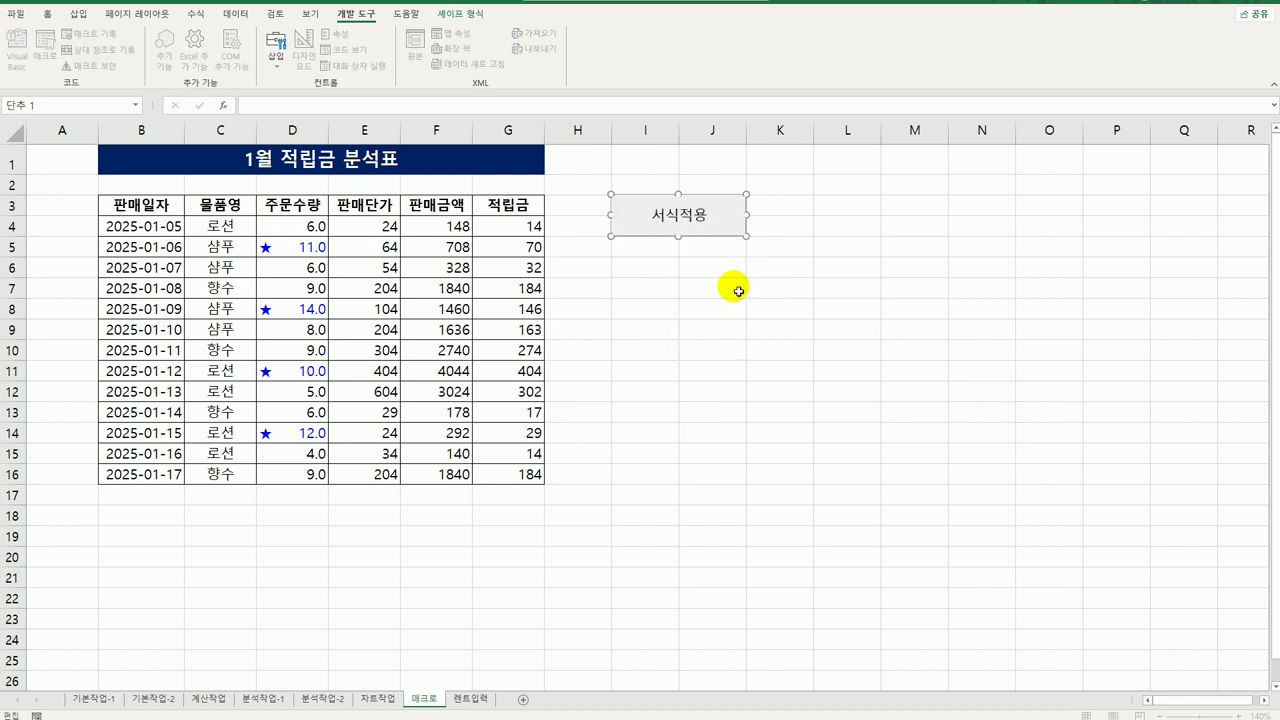
pyautogui.click(843, 328)
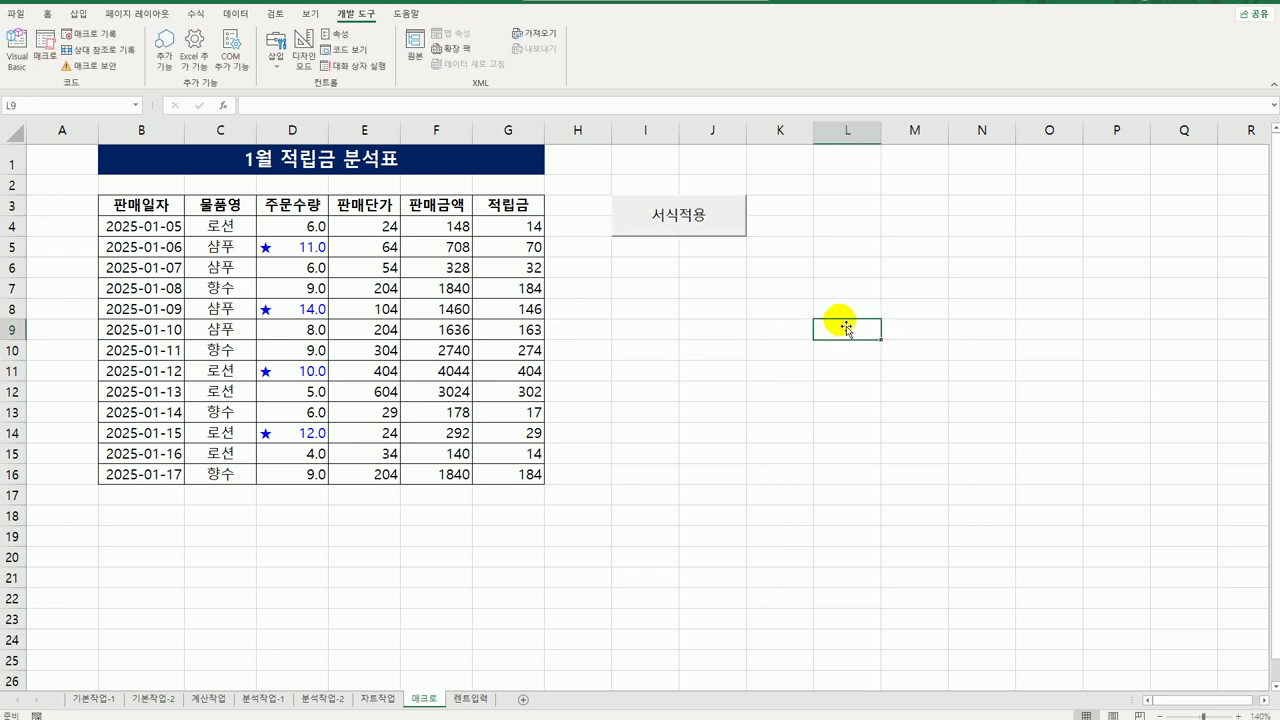
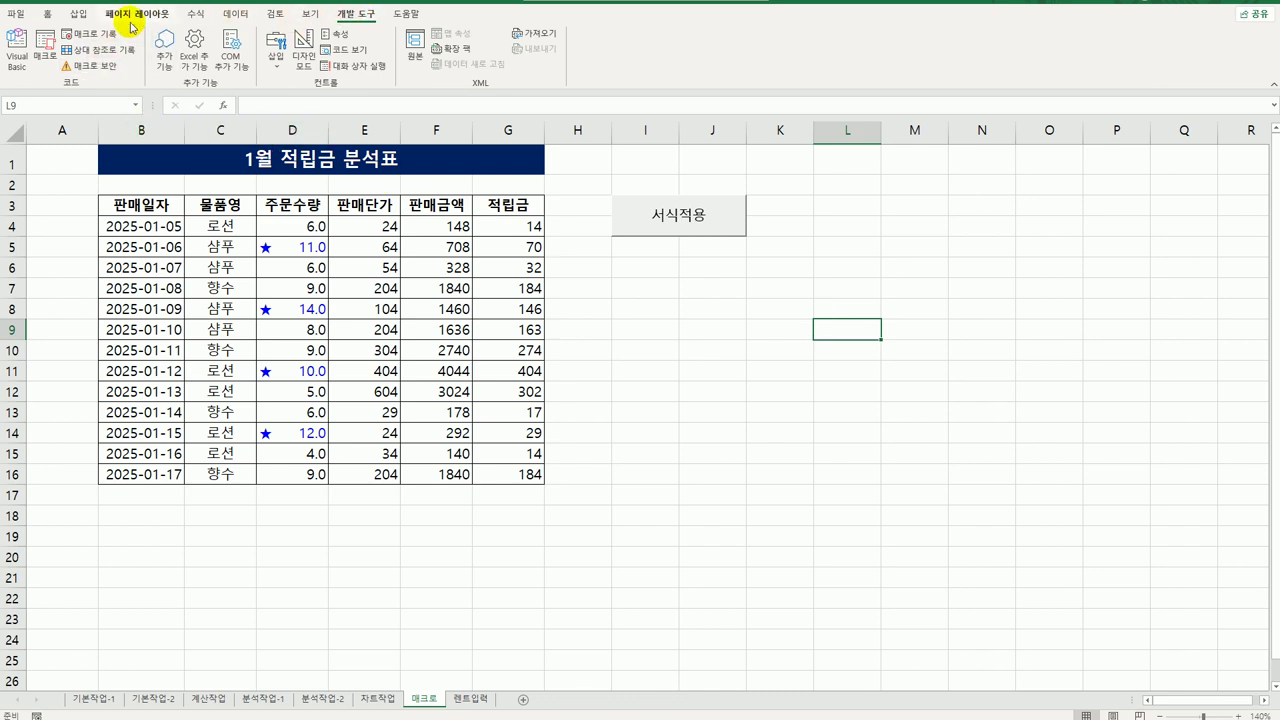
# Draw a 리본: 위로 기울어짐 ribbon shape over cells I6:K7 and label it 아이콘보기
pyautogui.click(78, 14)
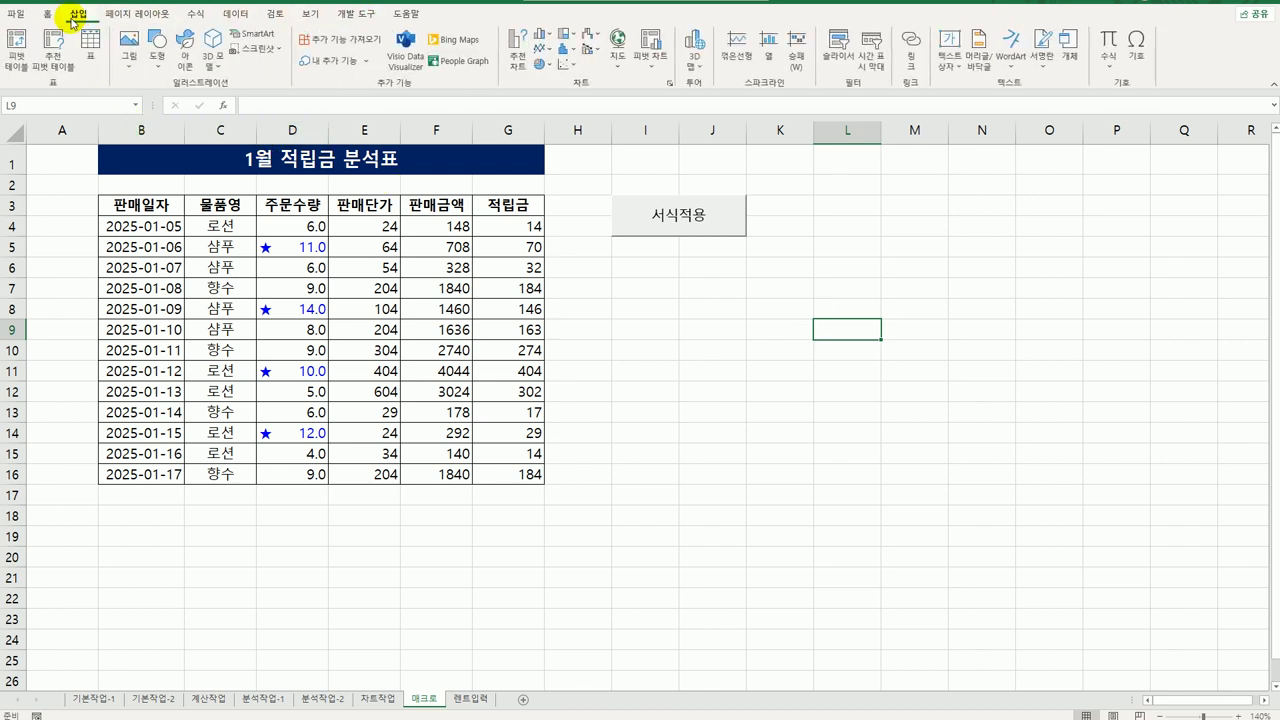
pyautogui.click(157, 60)
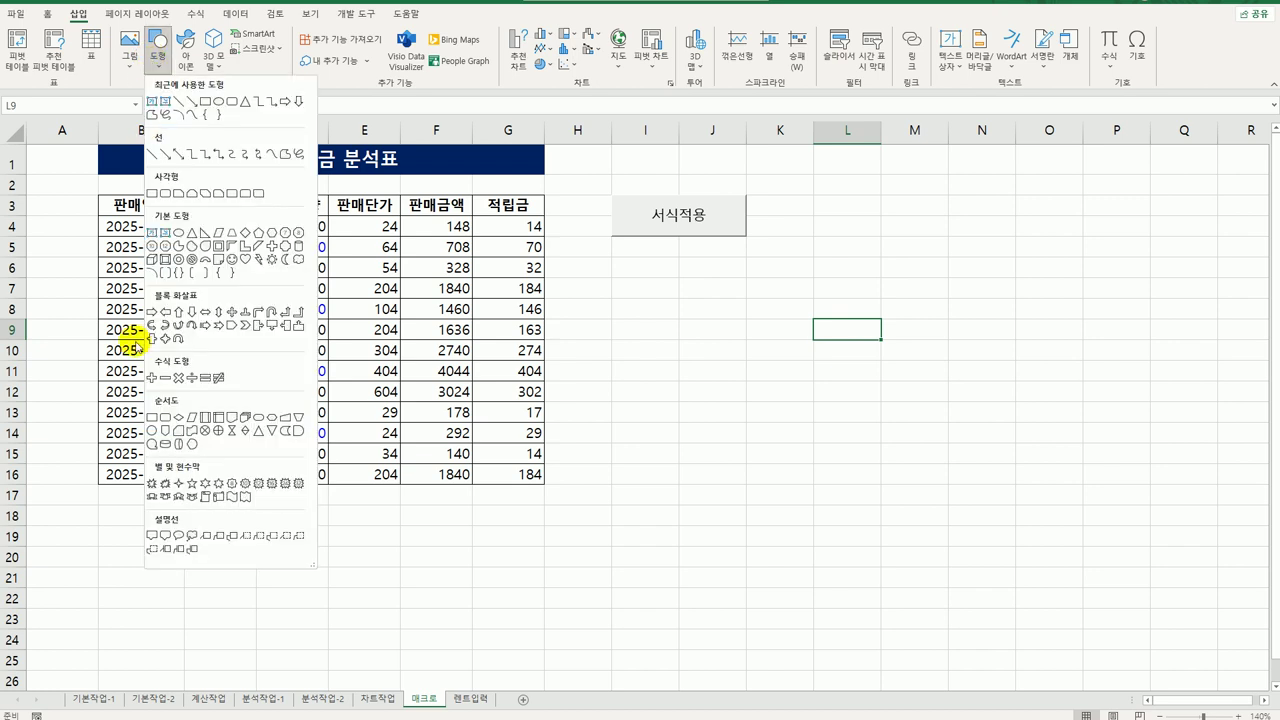
pyautogui.click(156, 503)
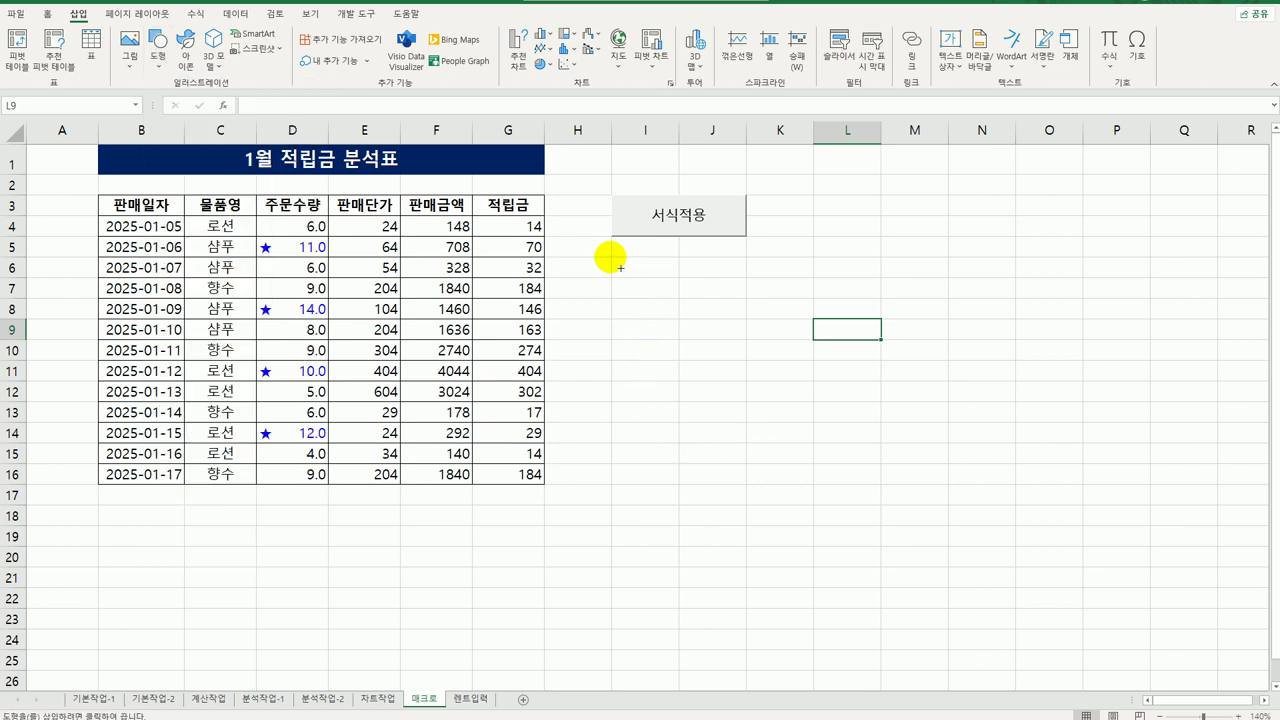
pyautogui.moveTo(615, 261)
pyautogui.mouseDown()
pyautogui.moveTo(706, 301)
pyautogui.moveTo(745, 298)
pyautogui.mouseUp()
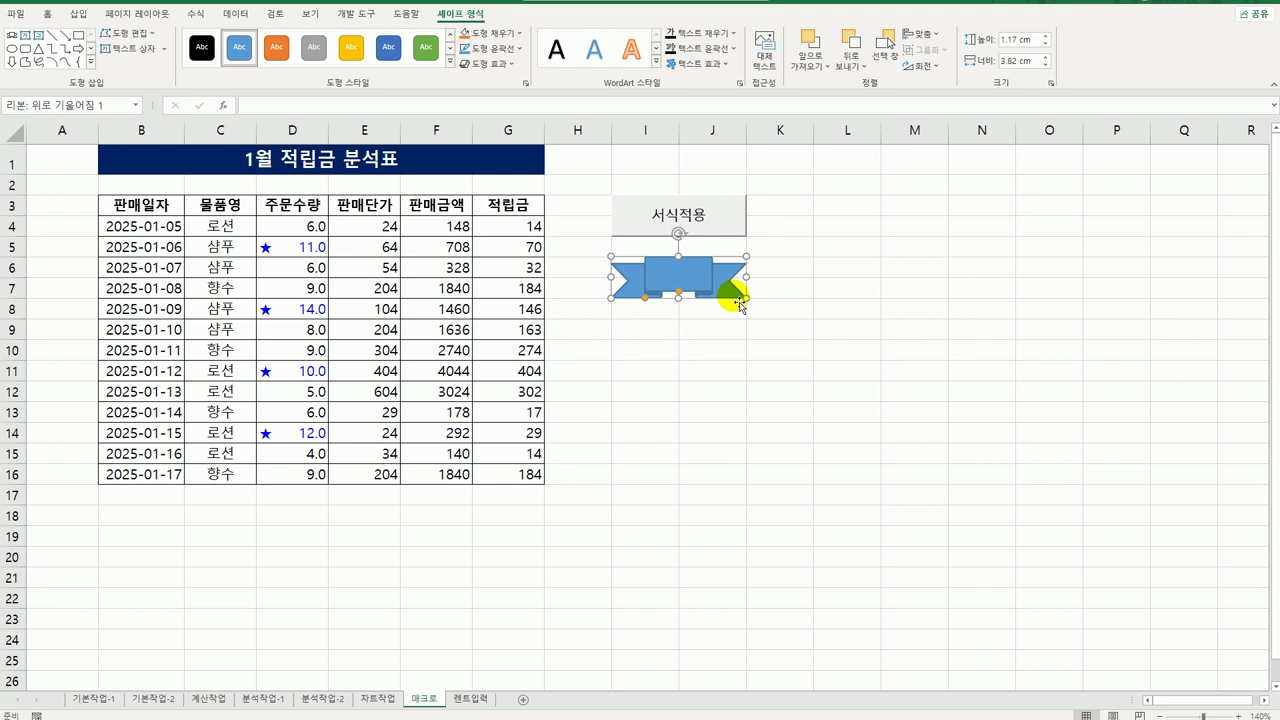
pyautogui.write('아이콘')
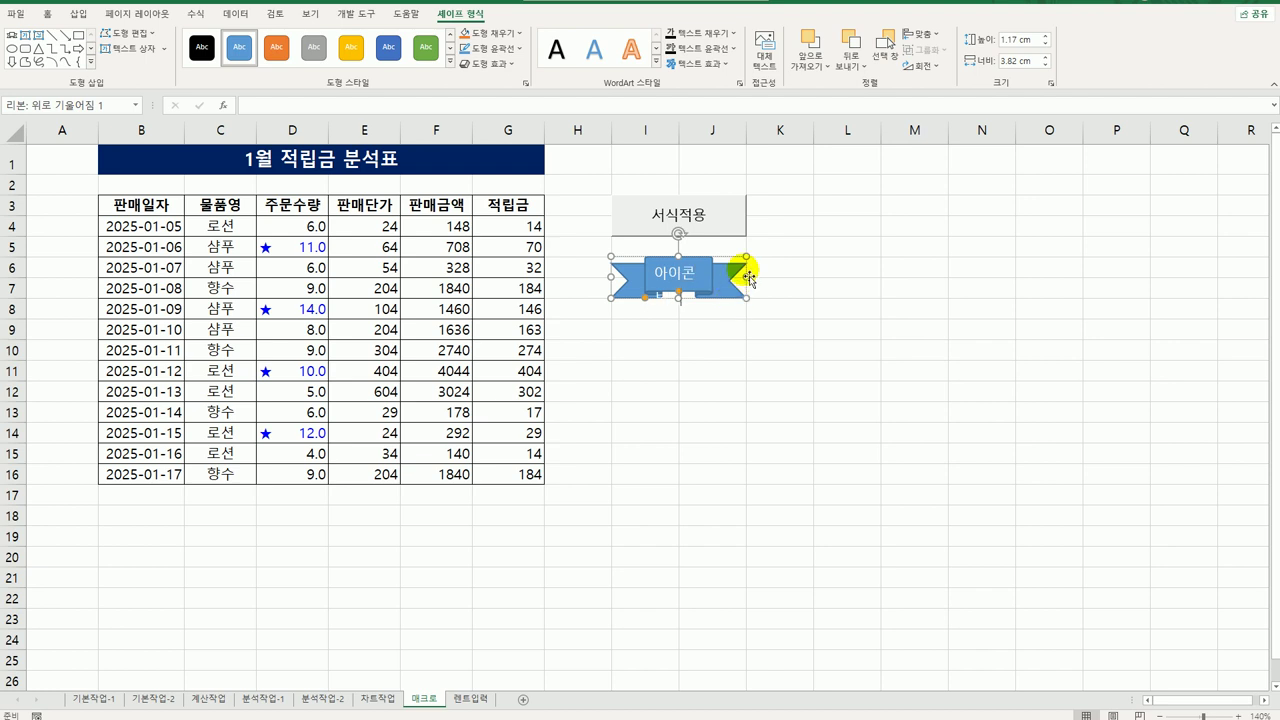
pyautogui.moveTo(748, 276); pyautogui.dragTo(820, 279)
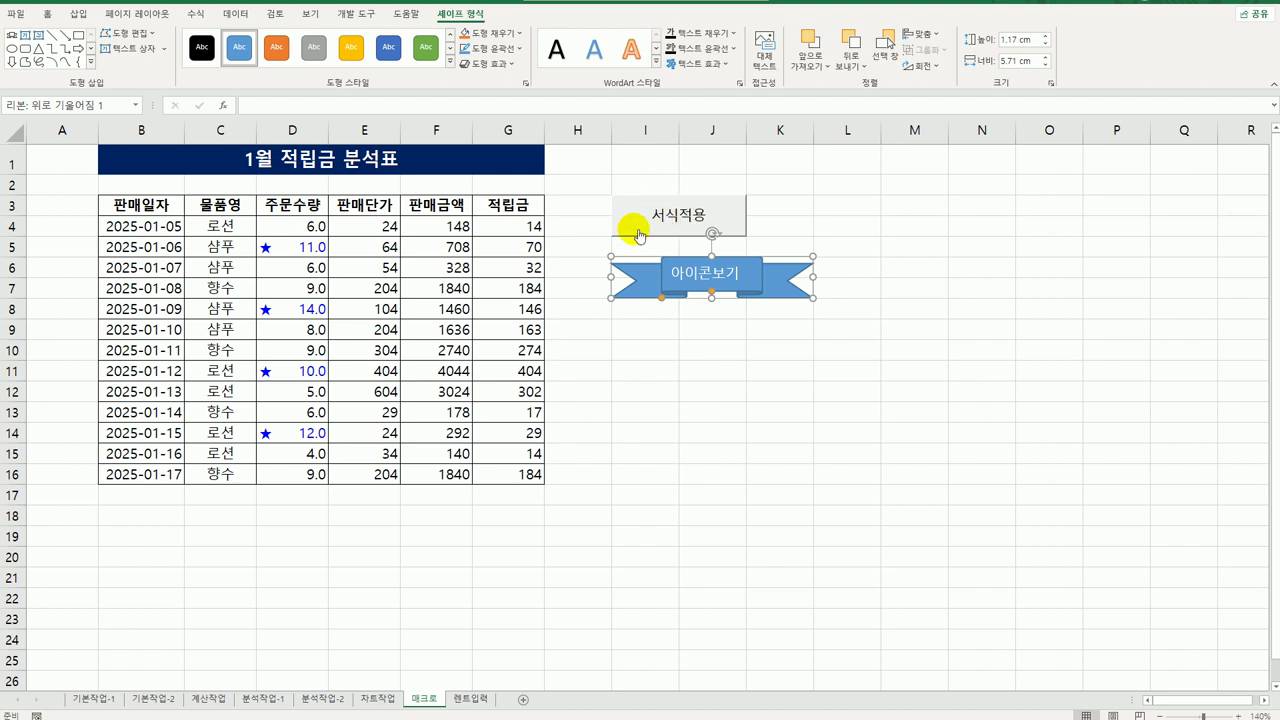
pyautogui.click(758, 307)
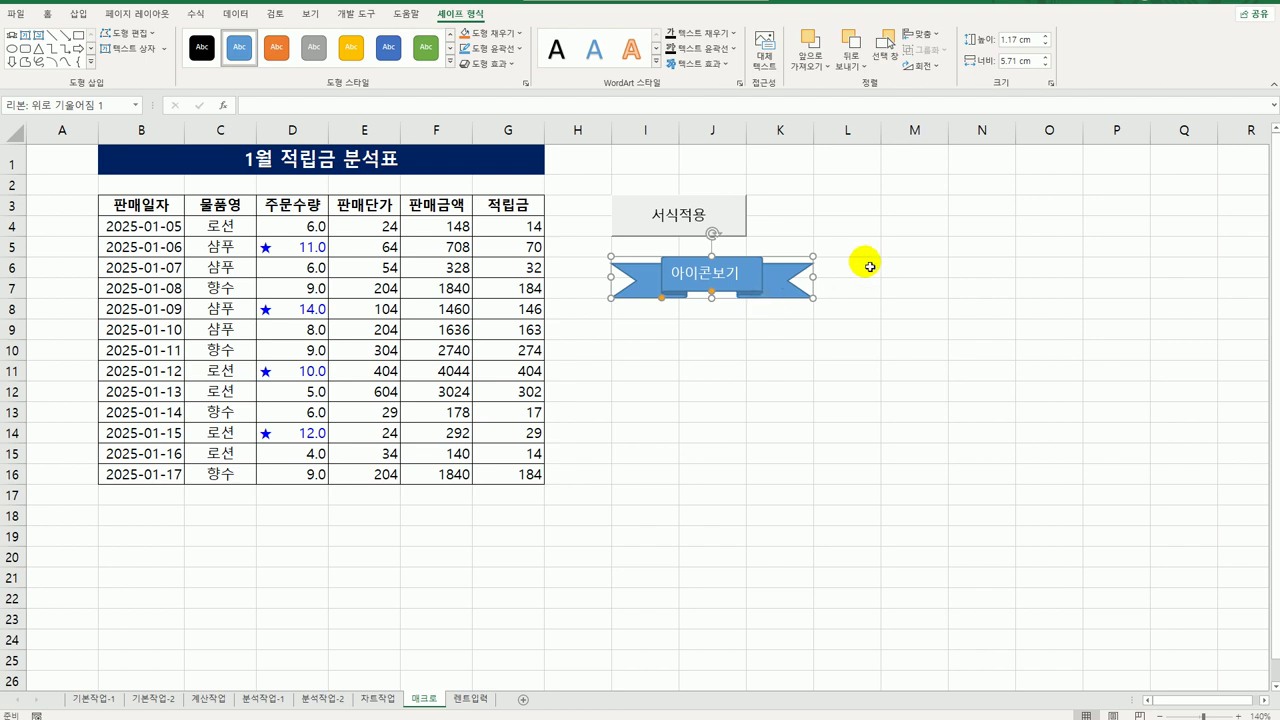
pyautogui.moveTo(864, 265); pyautogui.dragTo(874, 289)
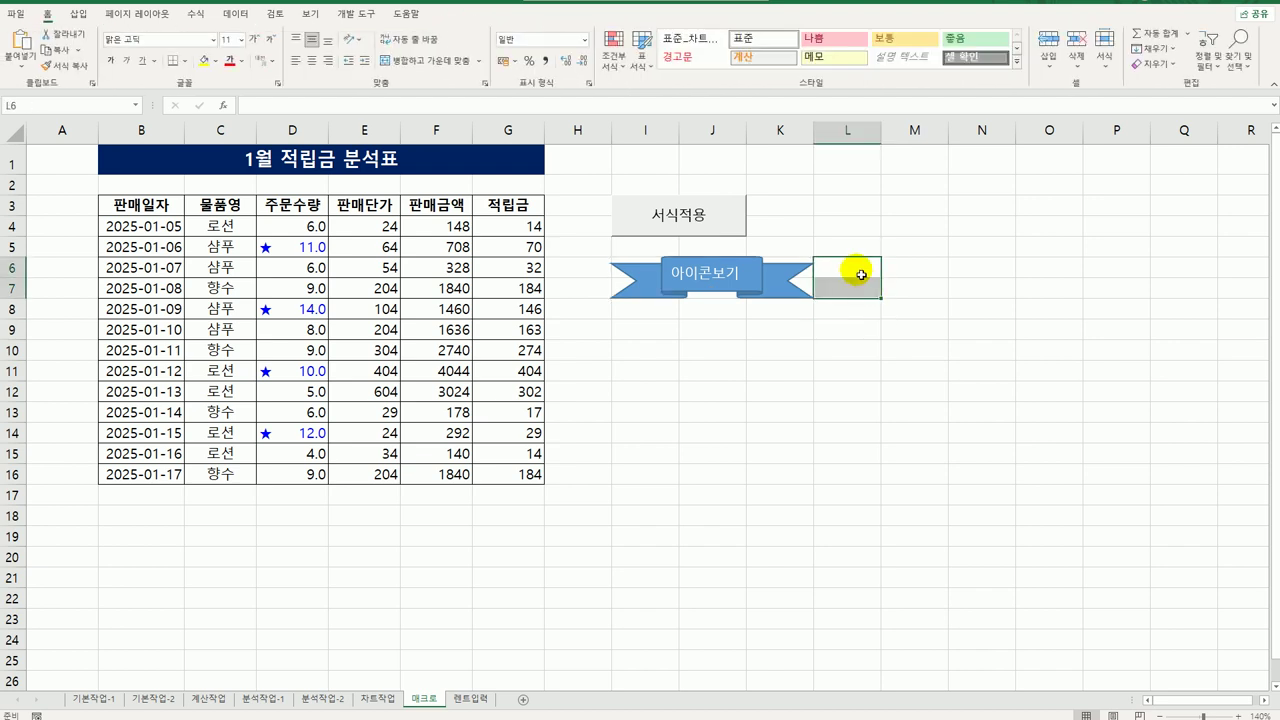
pyautogui.click(855, 350)
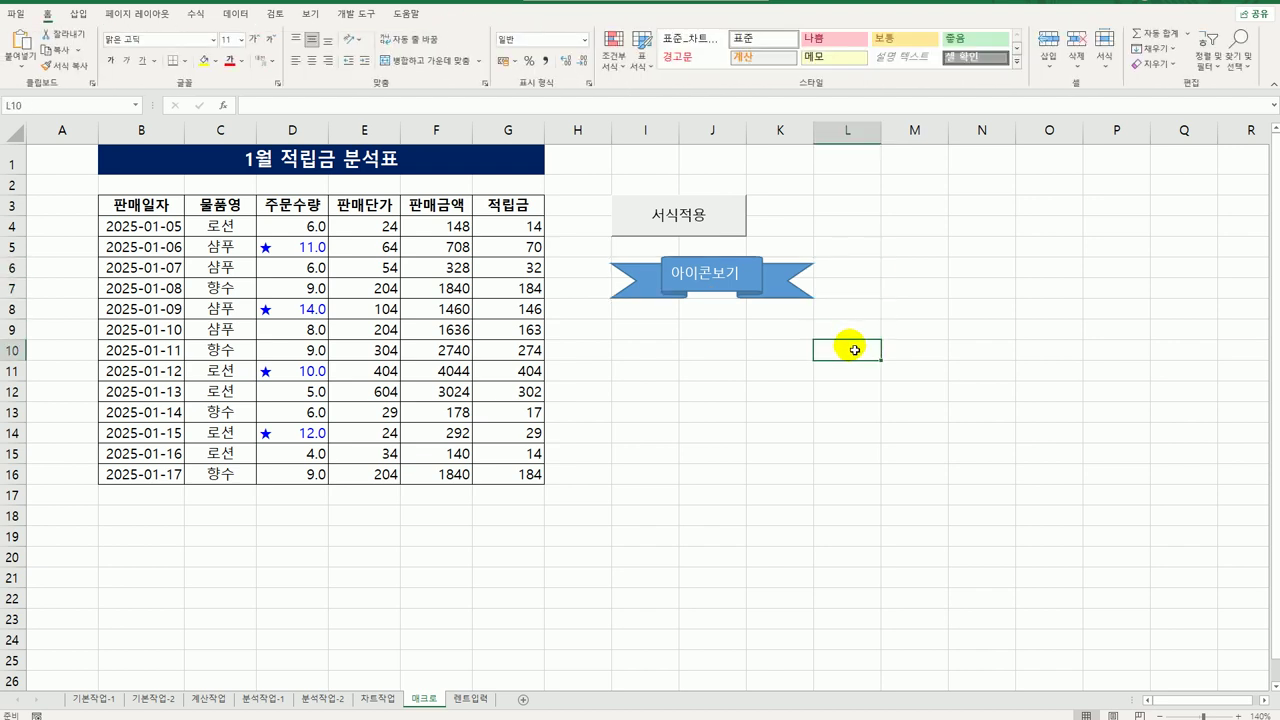
# Assign a new macro named 아이콘보기 to the ribbon shape and start recording it
pyautogui.rightClick(755, 278)
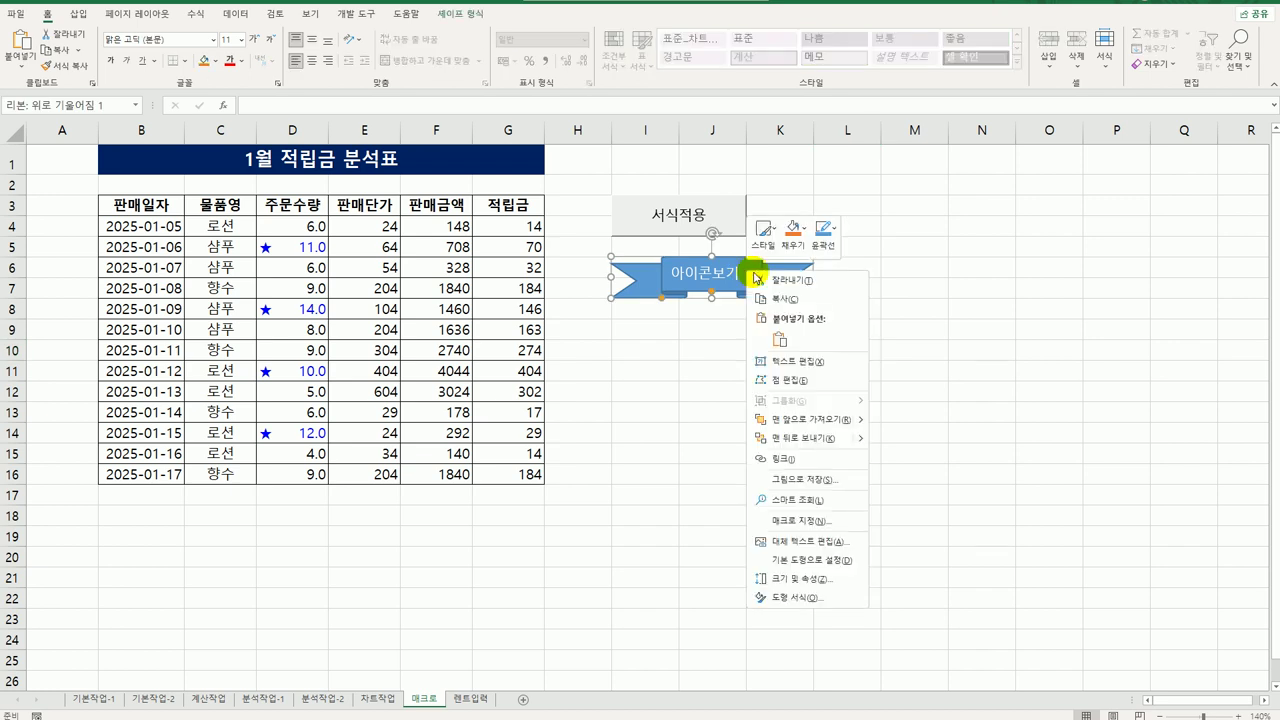
pyautogui.click(800, 520)
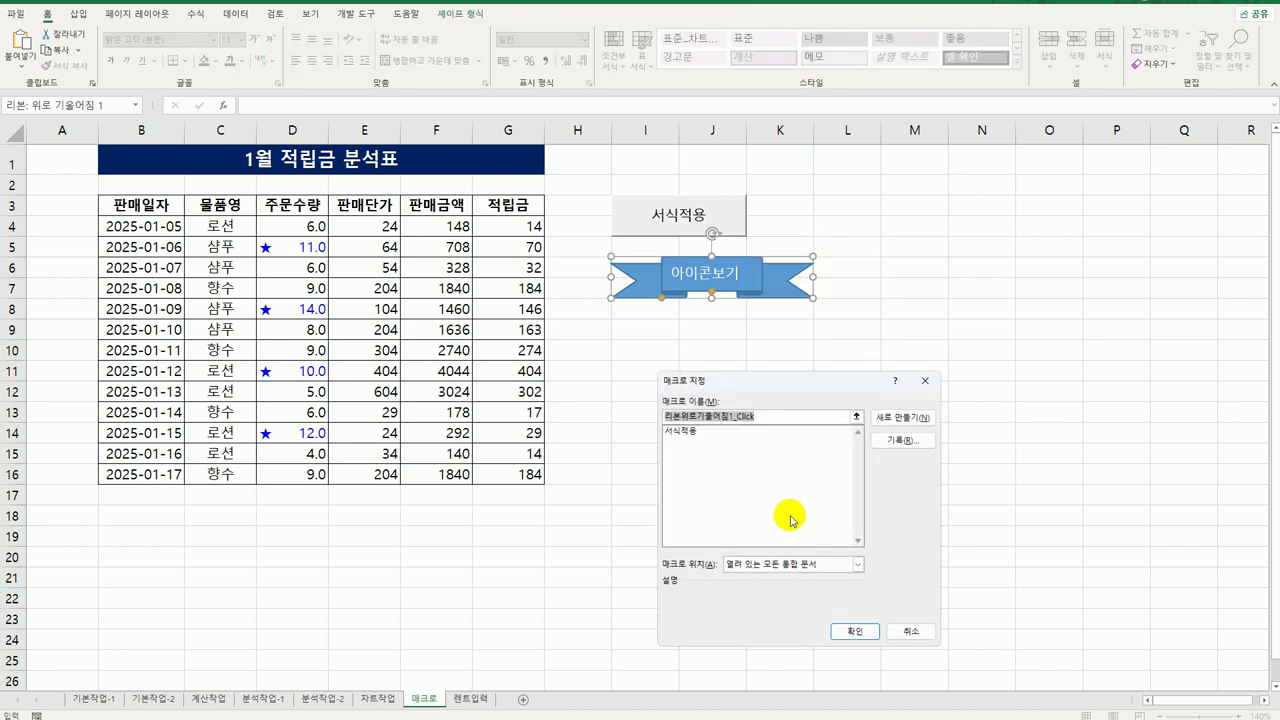
pyautogui.write('아이콘보기')
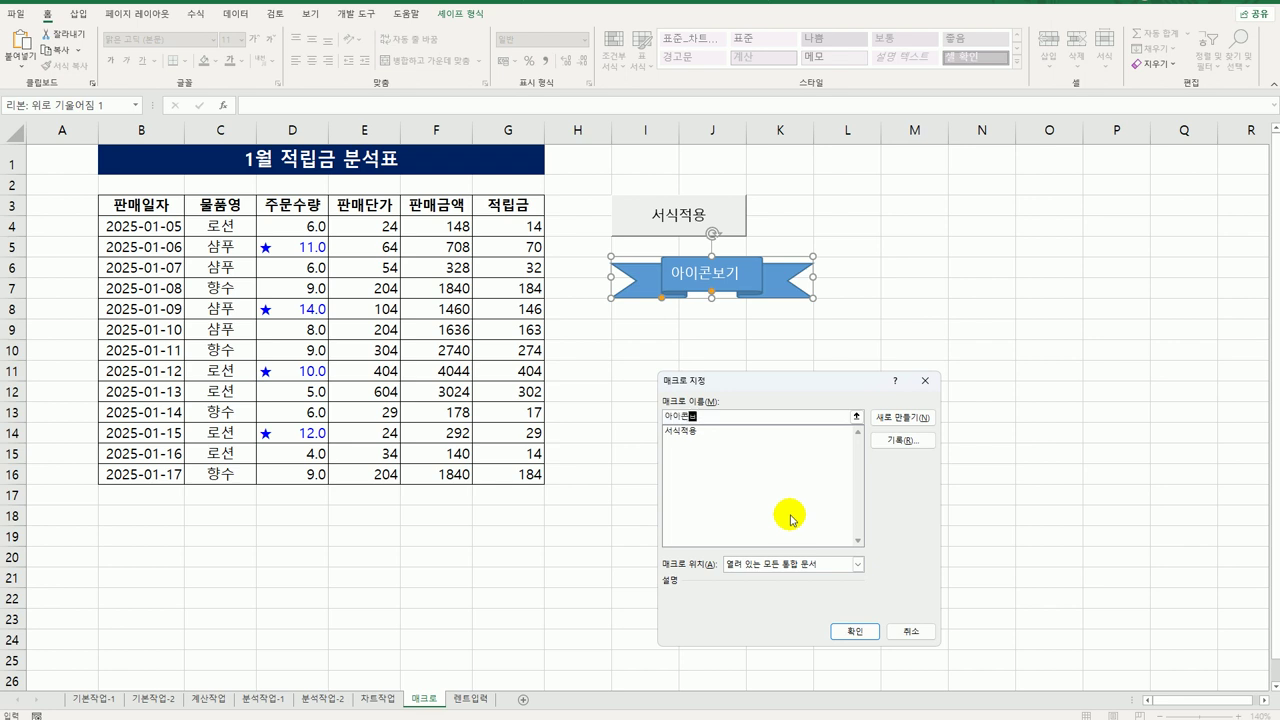
pyautogui.click(893, 440)
pyautogui.click(840, 603)
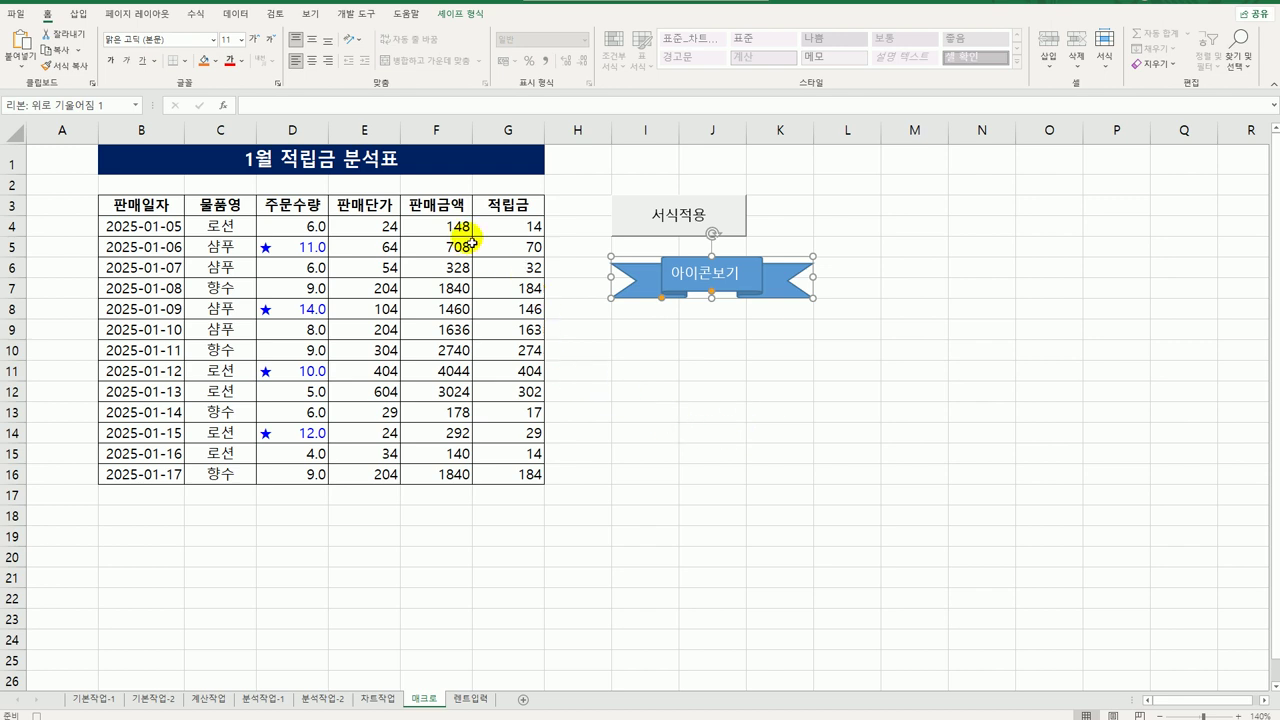
# Create a new icon set conditional formatting rule for G4:G16 using the 5가지 원(흑백) icon style
pyautogui.moveTo(491, 228); pyautogui.dragTo(504, 476)
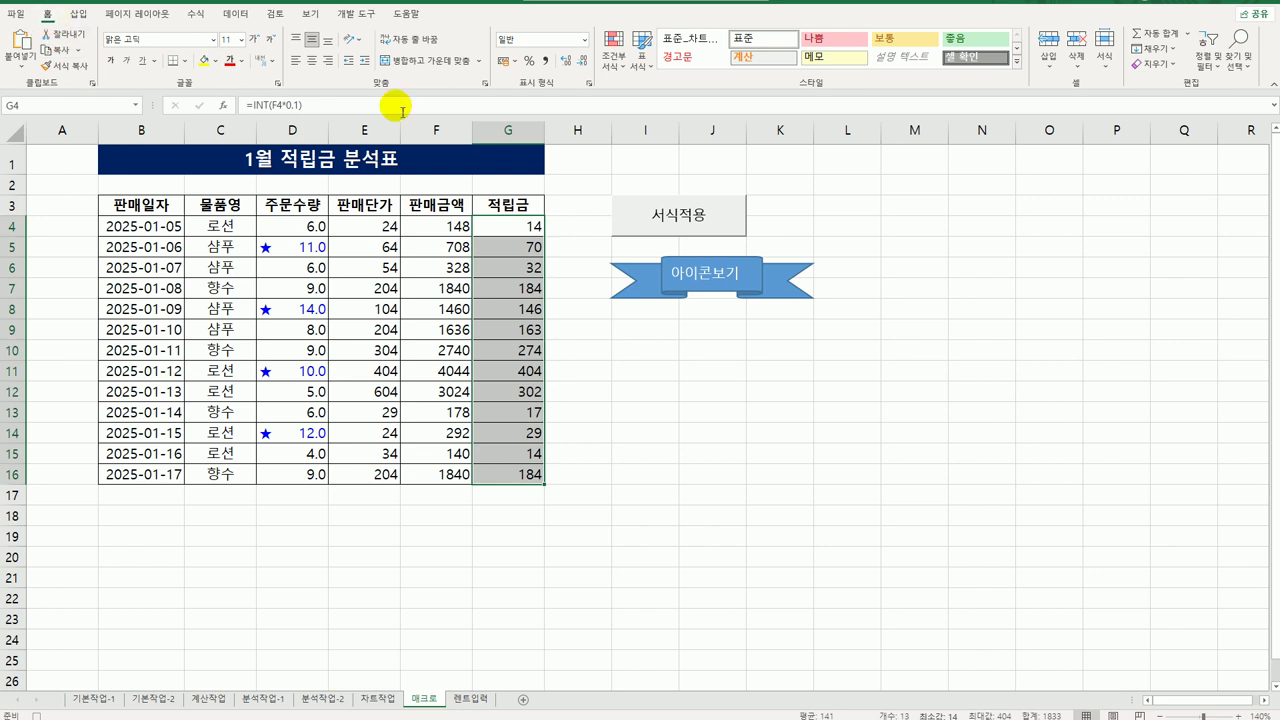
pyautogui.click(627, 66)
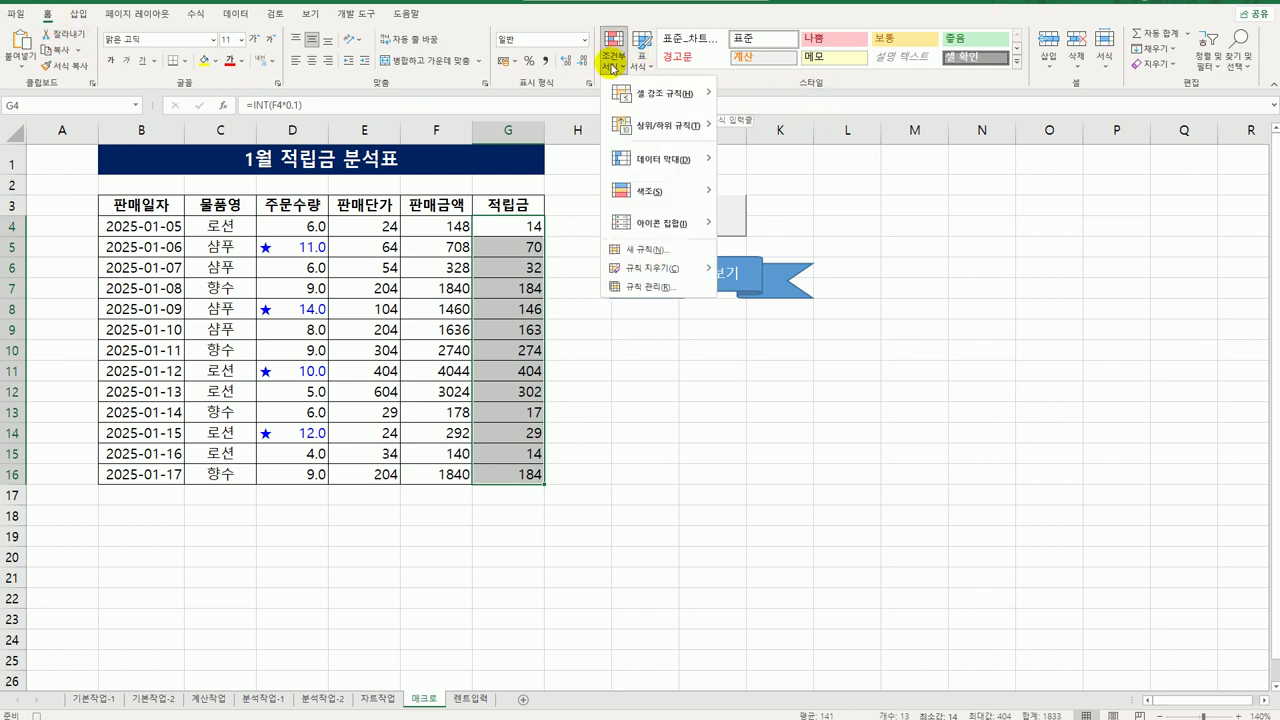
pyautogui.click(649, 247)
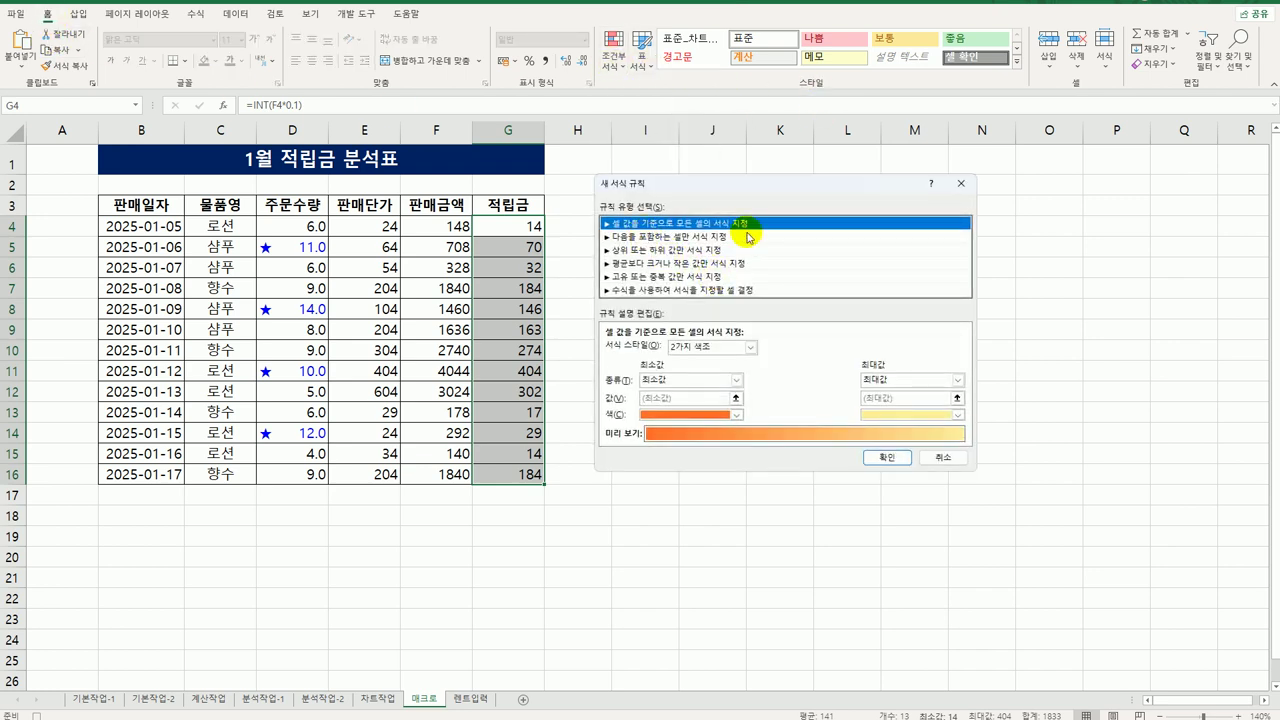
pyautogui.click(750, 347)
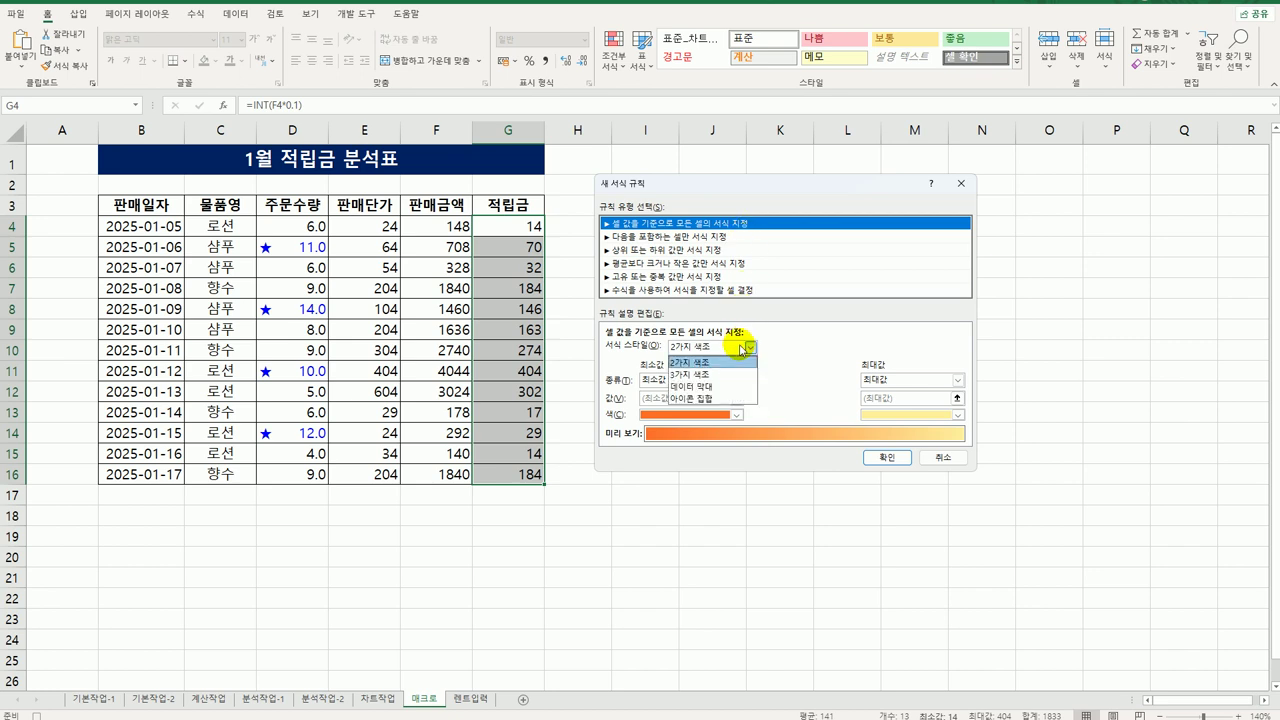
pyautogui.click(724, 399)
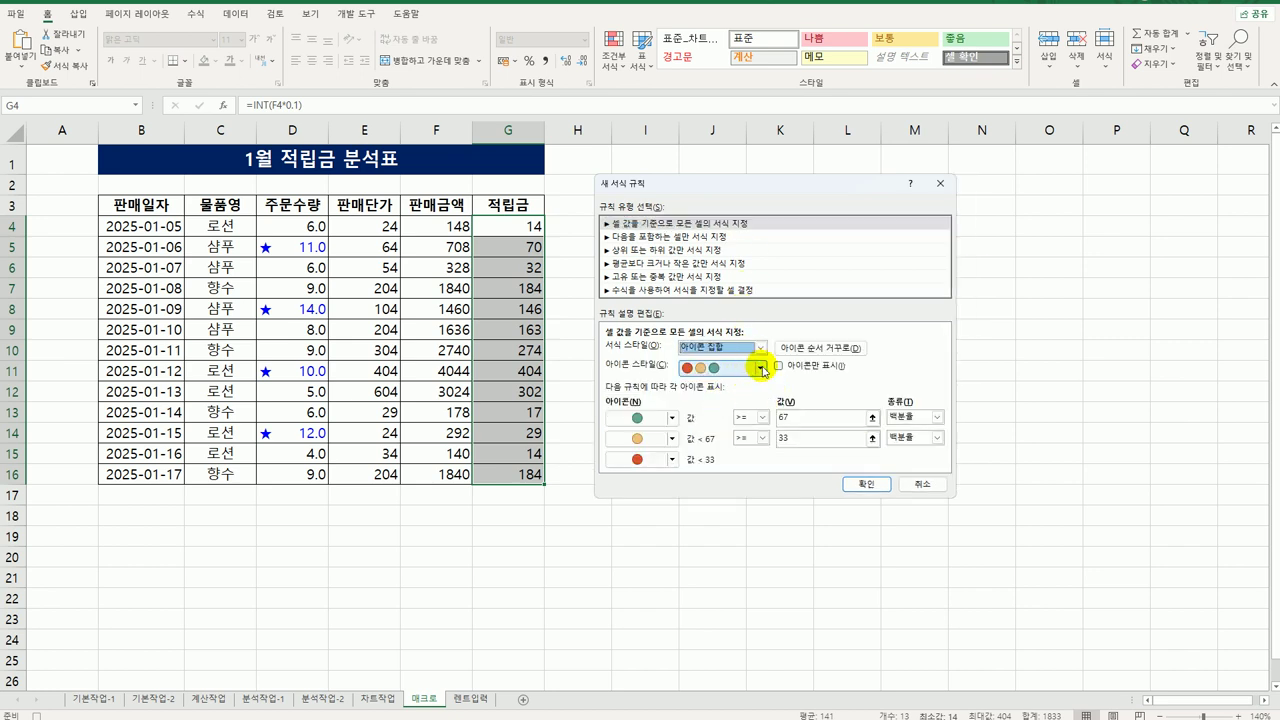
pyautogui.click(760, 368)
pyautogui.moveTo(758, 409); pyautogui.dragTo(757, 463)
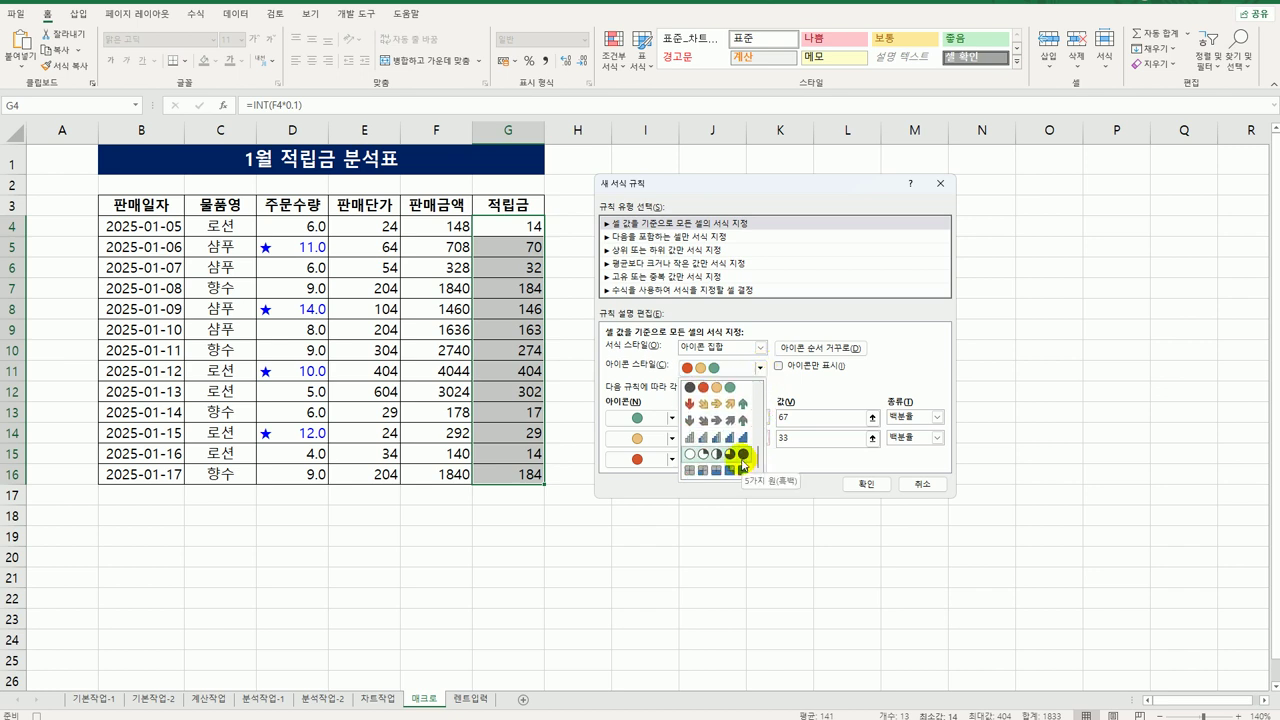
pyautogui.click(743, 455)
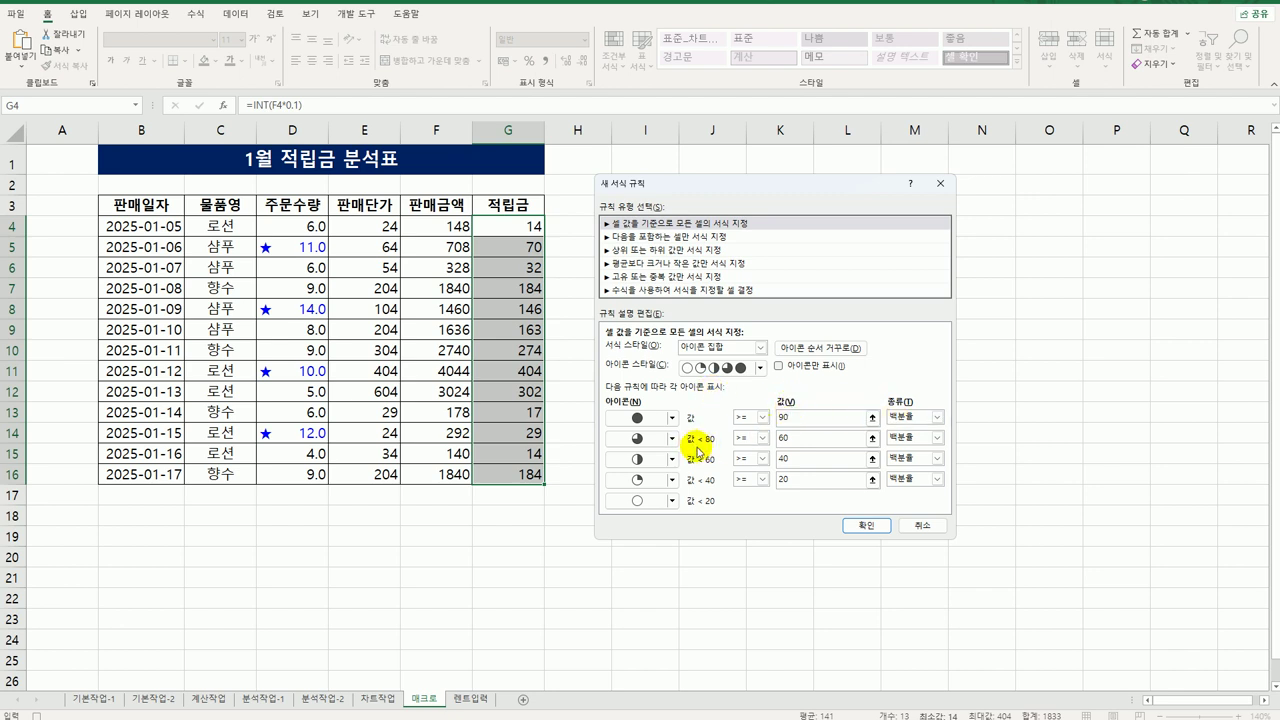
# Set the rule's top two icon thresholds to >=90 and >=70 백분율 and apply the rule
pyautogui.click(796, 440)
pyautogui.doubleClick(786, 440)
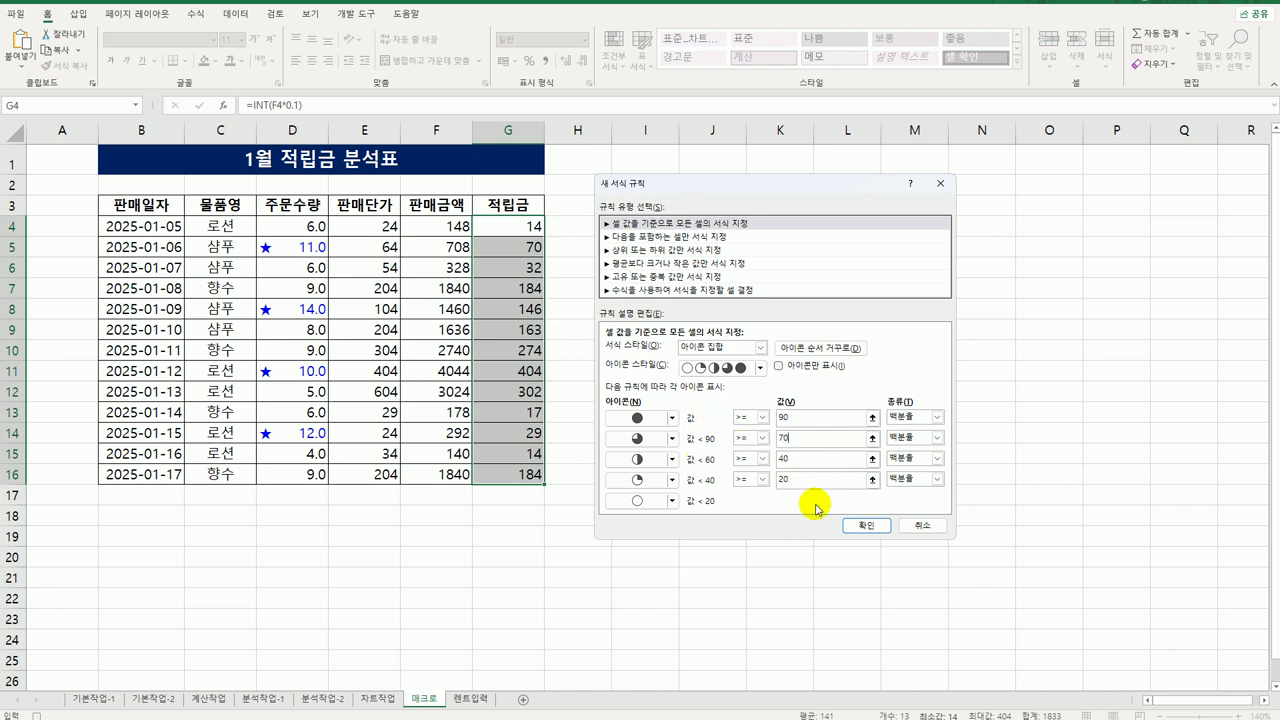
pyautogui.click(866, 525)
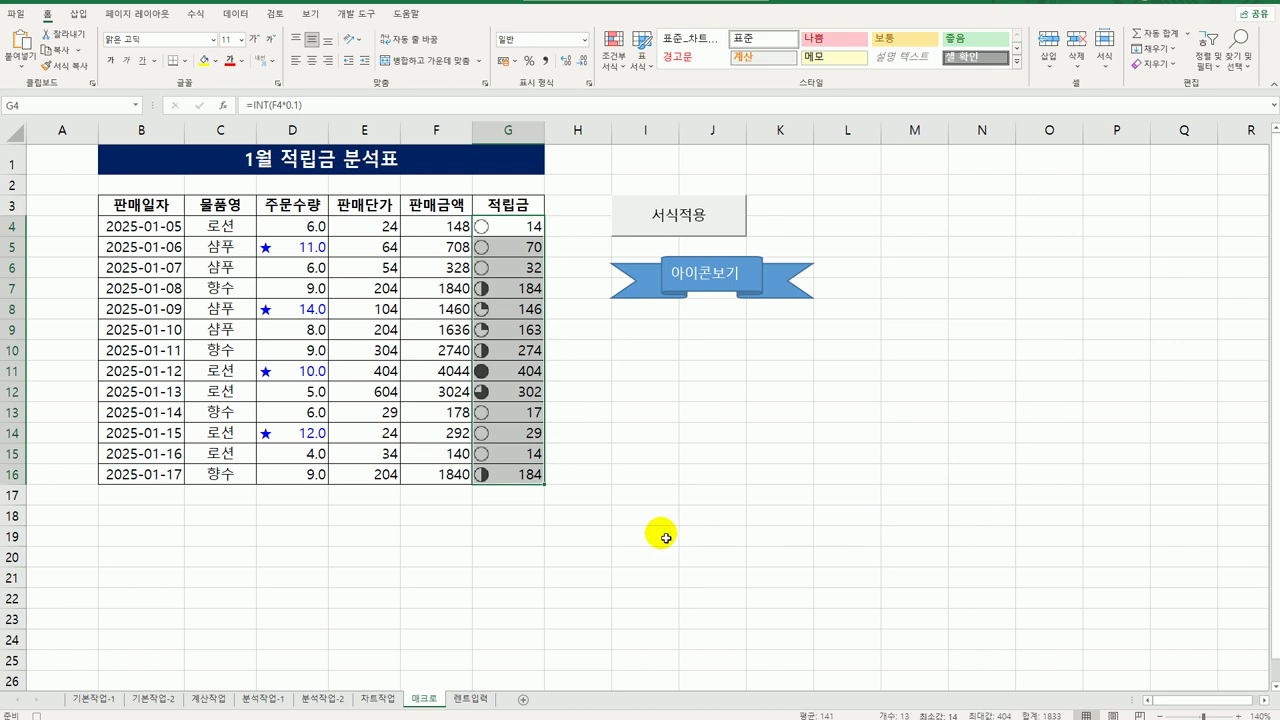
# Deselect the 적립금 range and stop recording the 아이콘보기 macro
pyautogui.click(515, 476)
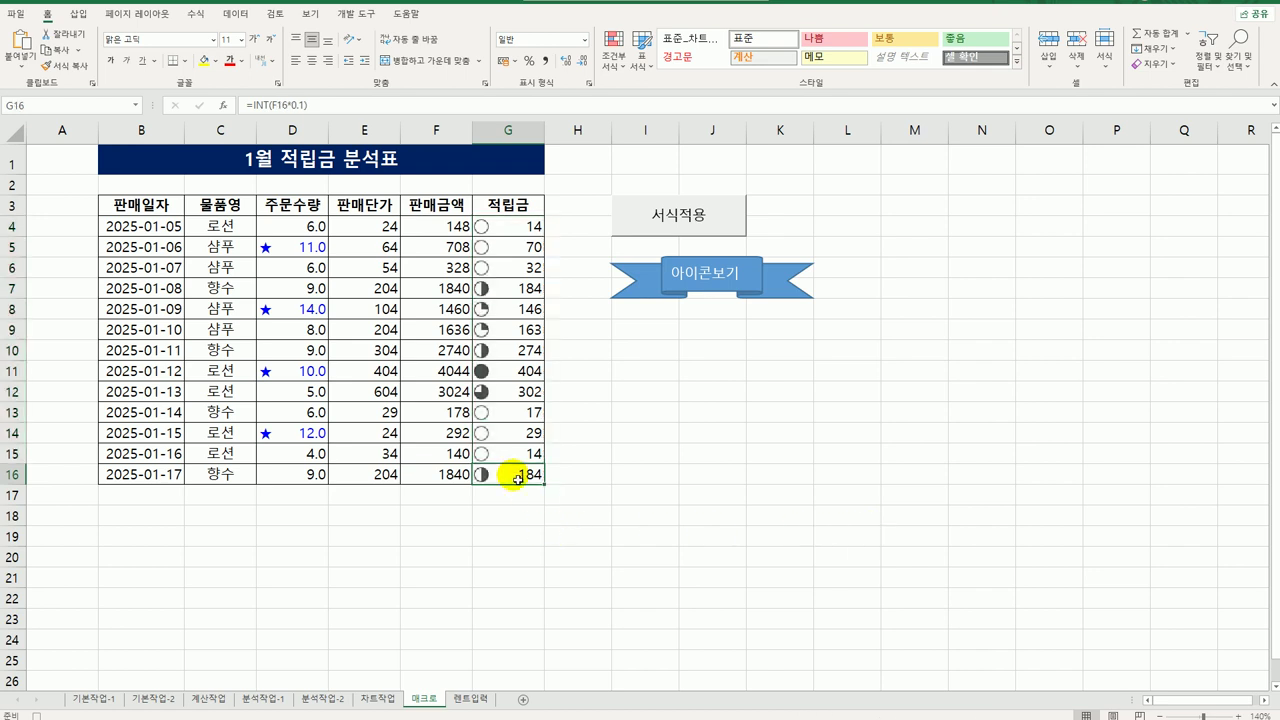
pyautogui.click(356, 14)
pyautogui.click(82, 34)
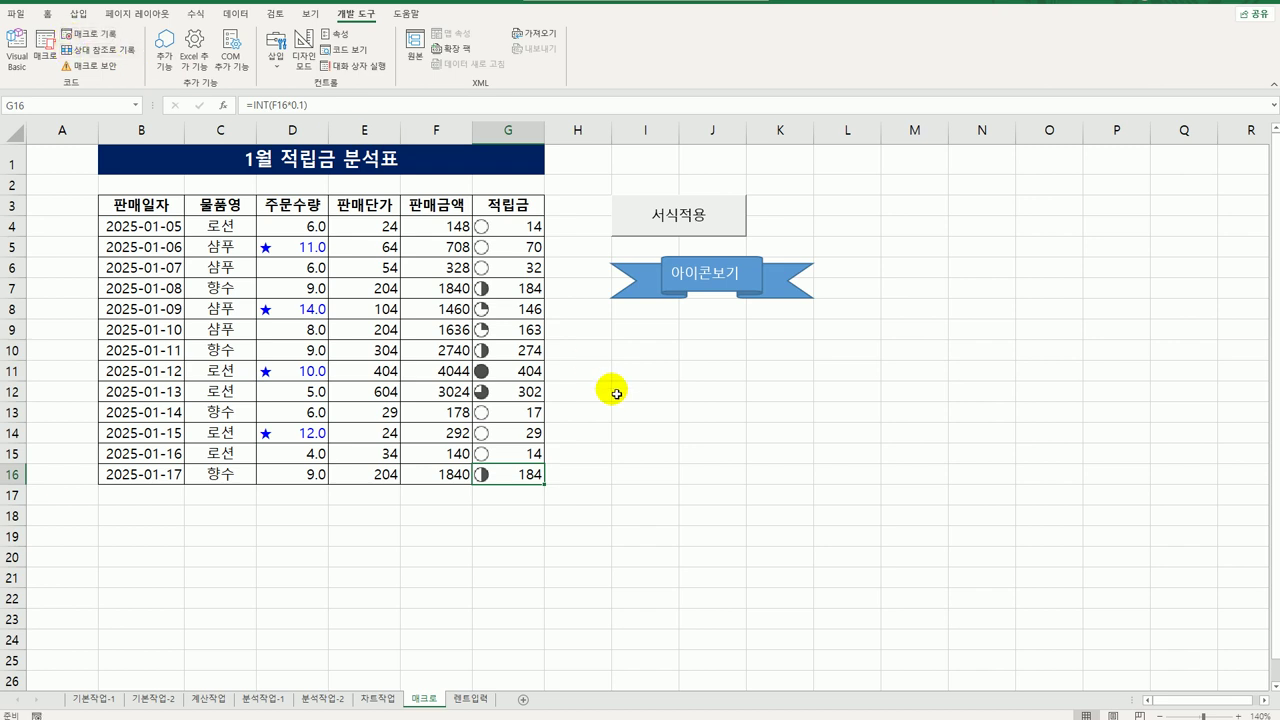
pyautogui.click(650, 440)
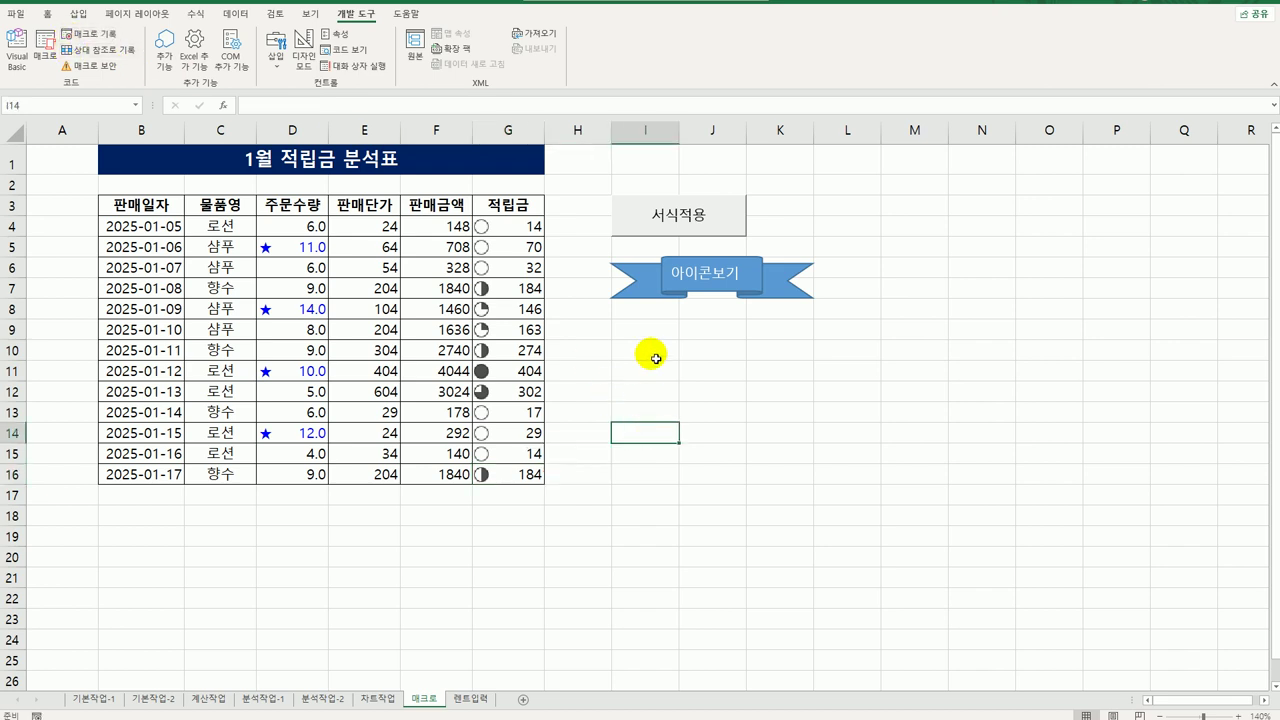
pyautogui.rightClick(701, 295)
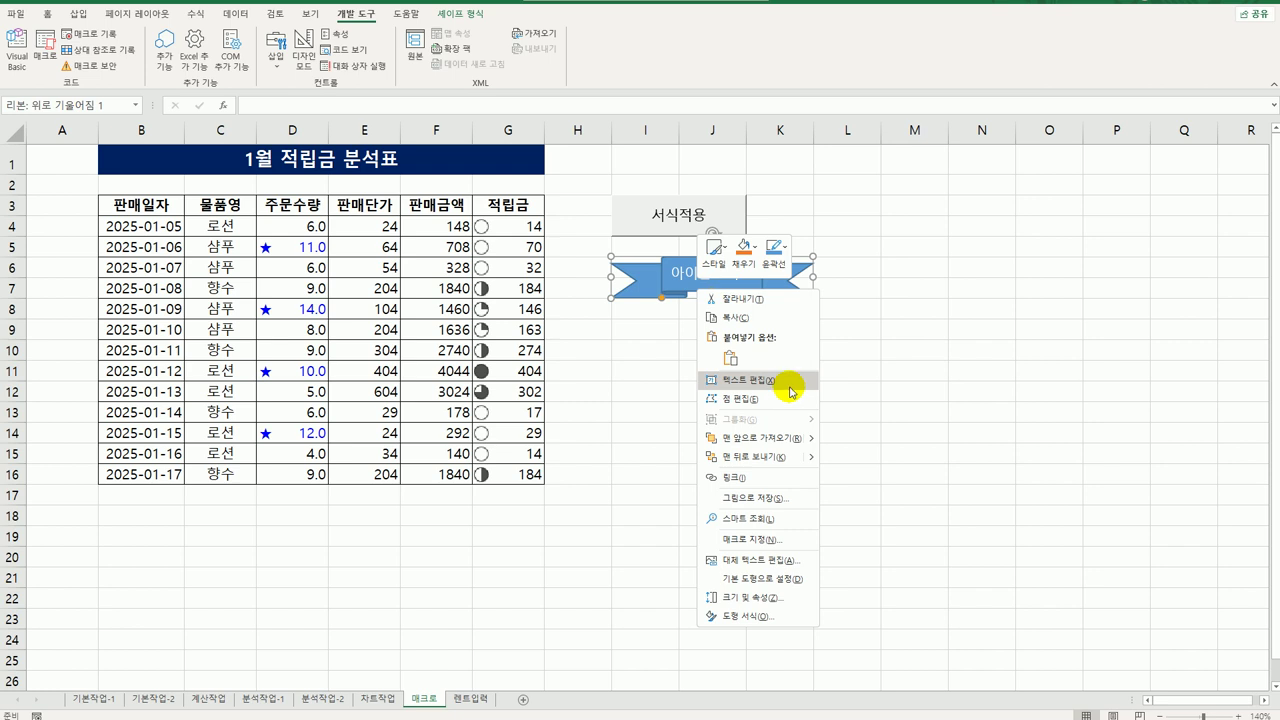
pyautogui.press('Escape')
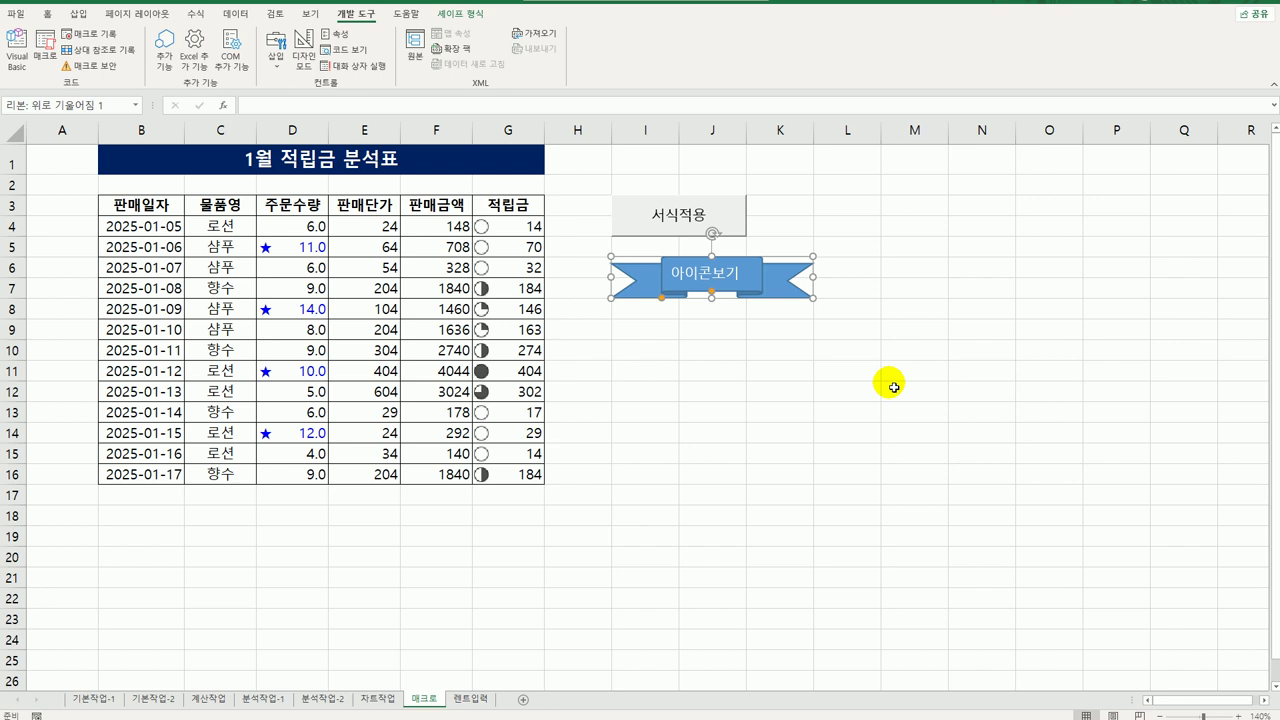
# Go to the 렌트입력 sheet and autofit column L so the 제품가격 values fit
pyautogui.click(469, 698)
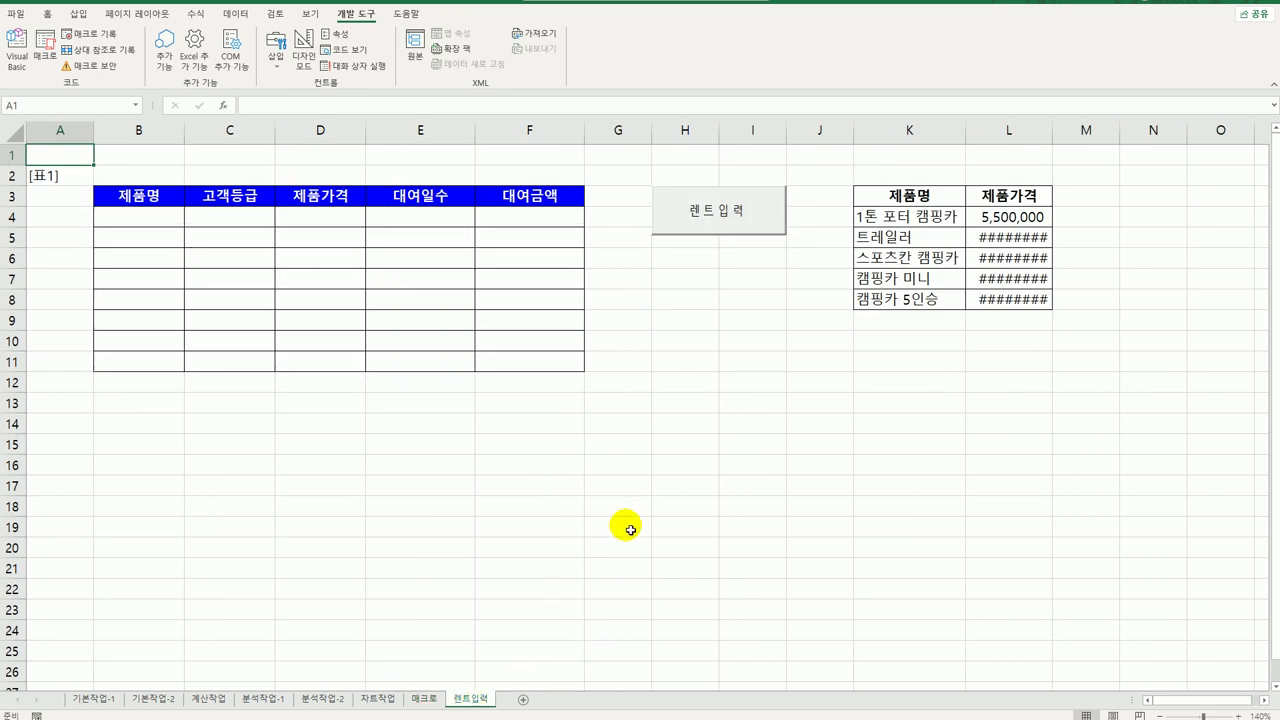
pyautogui.click(561, 489)
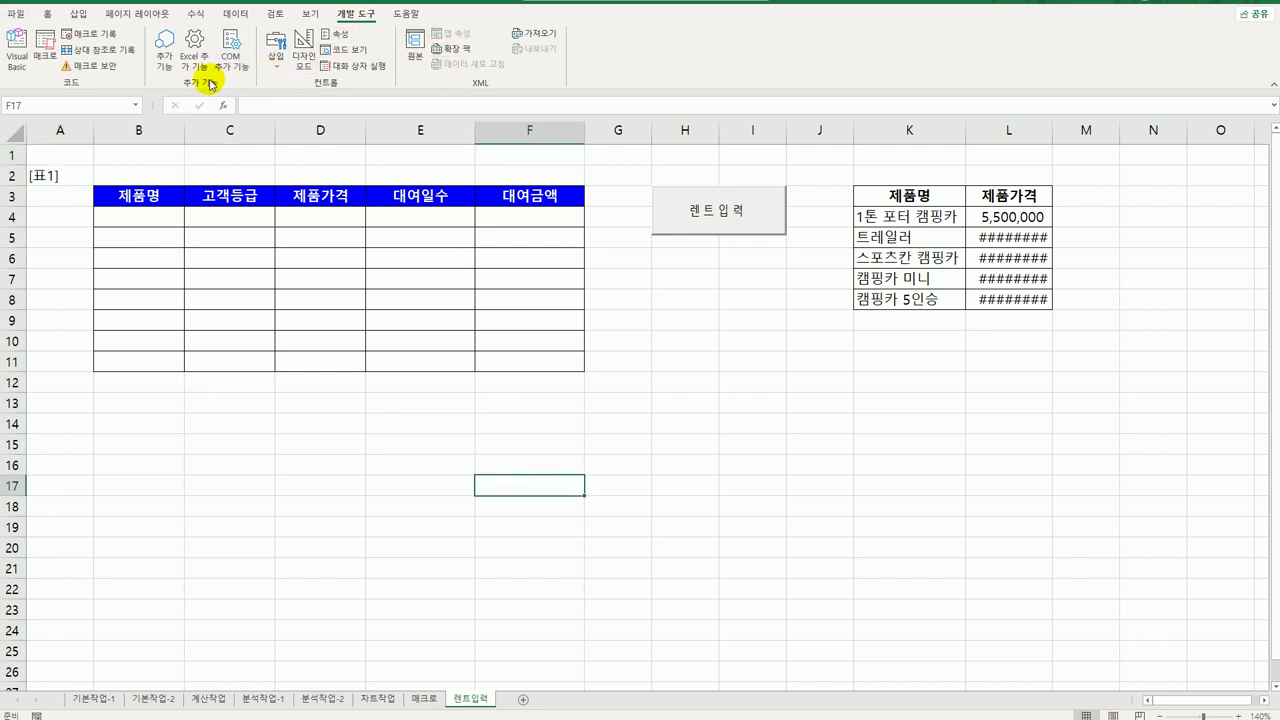
pyautogui.click(304, 56)
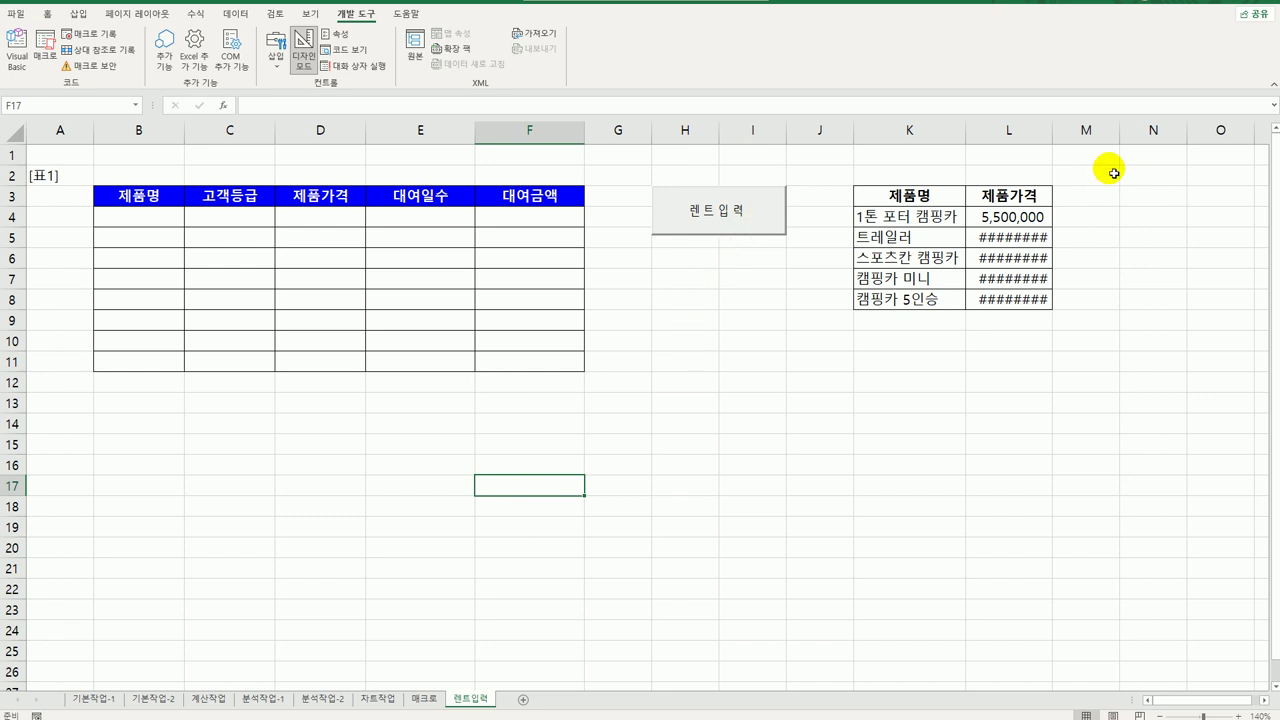
pyautogui.doubleClick(1056, 134)
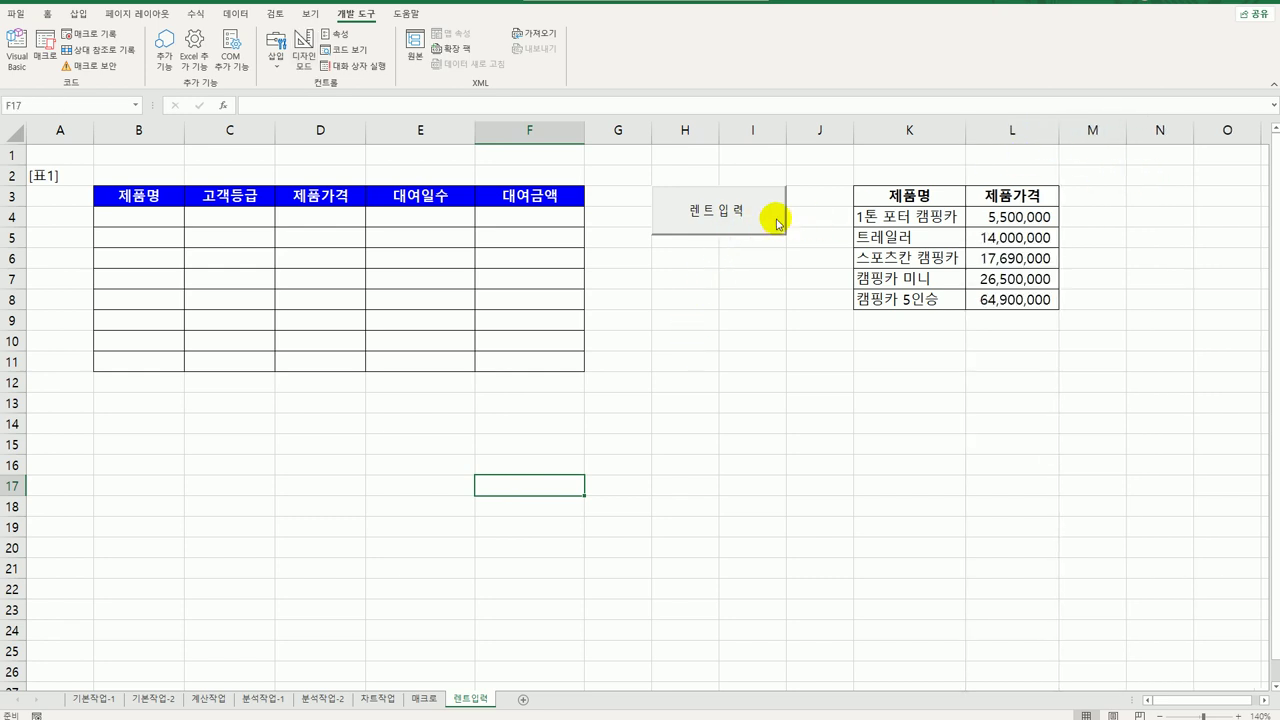
pyautogui.click(760, 276)
# In design mode, add the statement 렌트입력화면.Show to the Click procedure of the 렌트입력 button
pyautogui.click(304, 56)
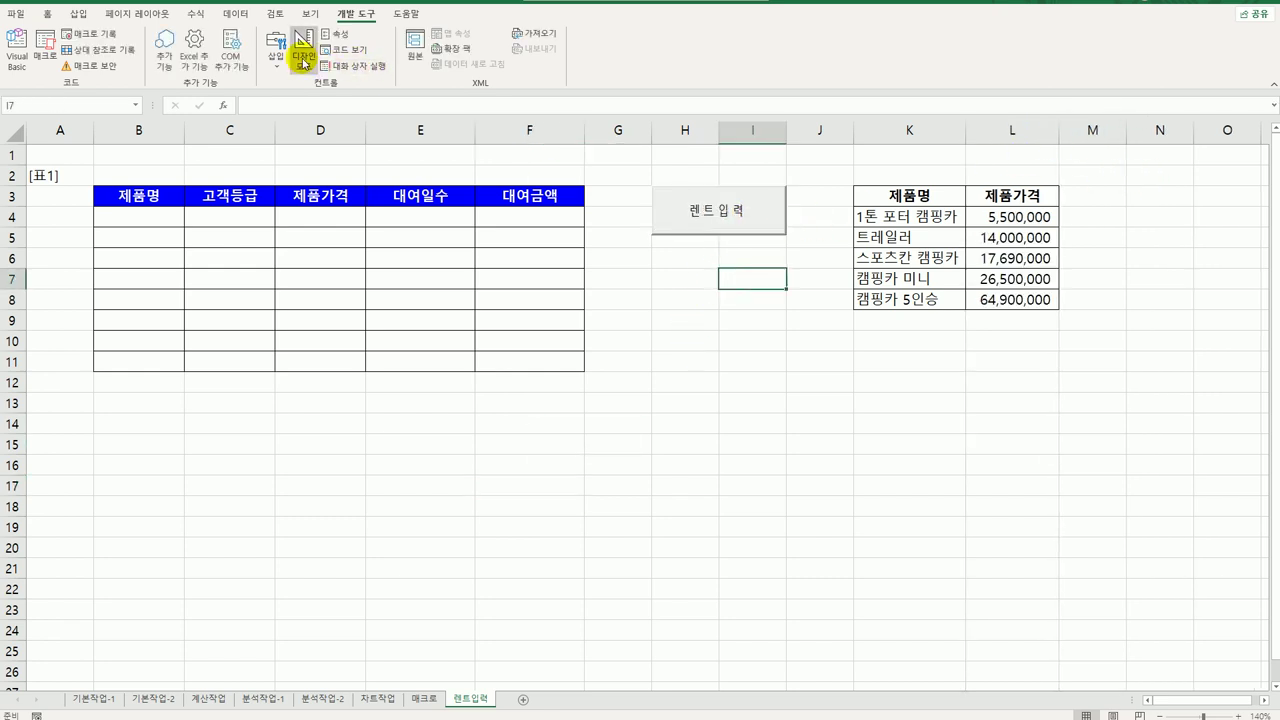
pyautogui.click(714, 227)
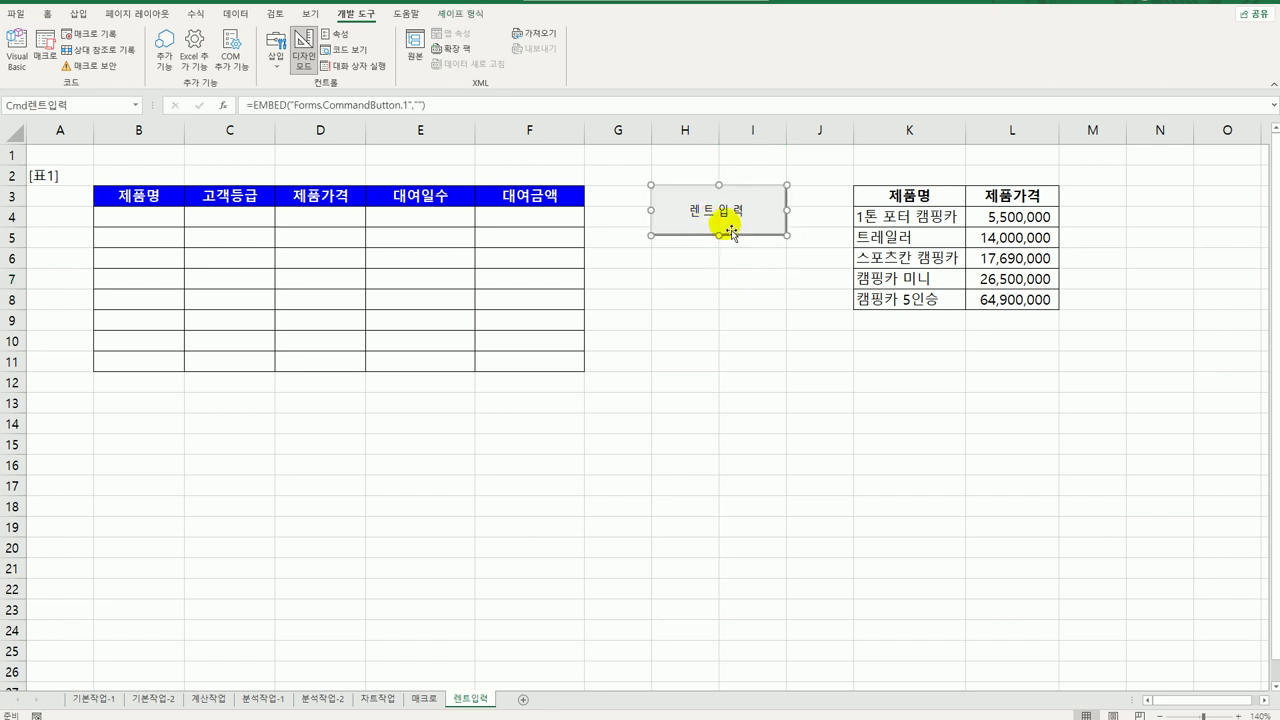
pyautogui.doubleClick(735, 227)
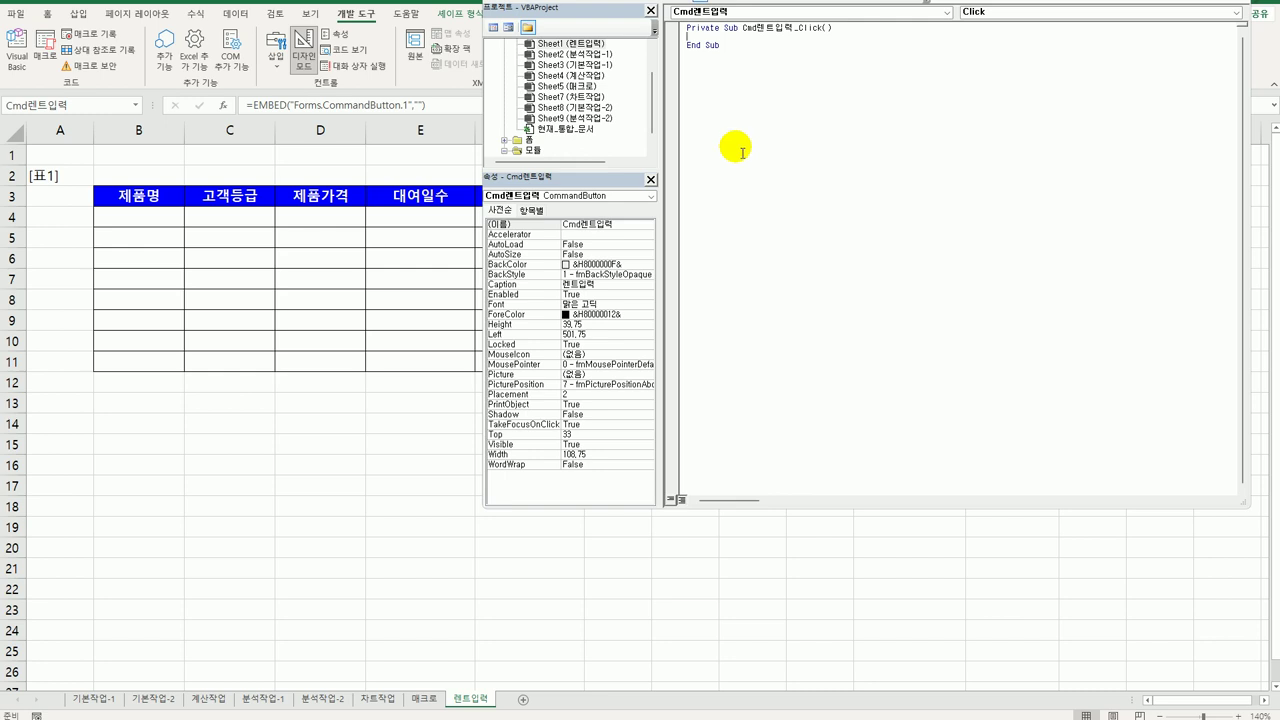
pyautogui.press('Tab')
pyautogui.write('렌')
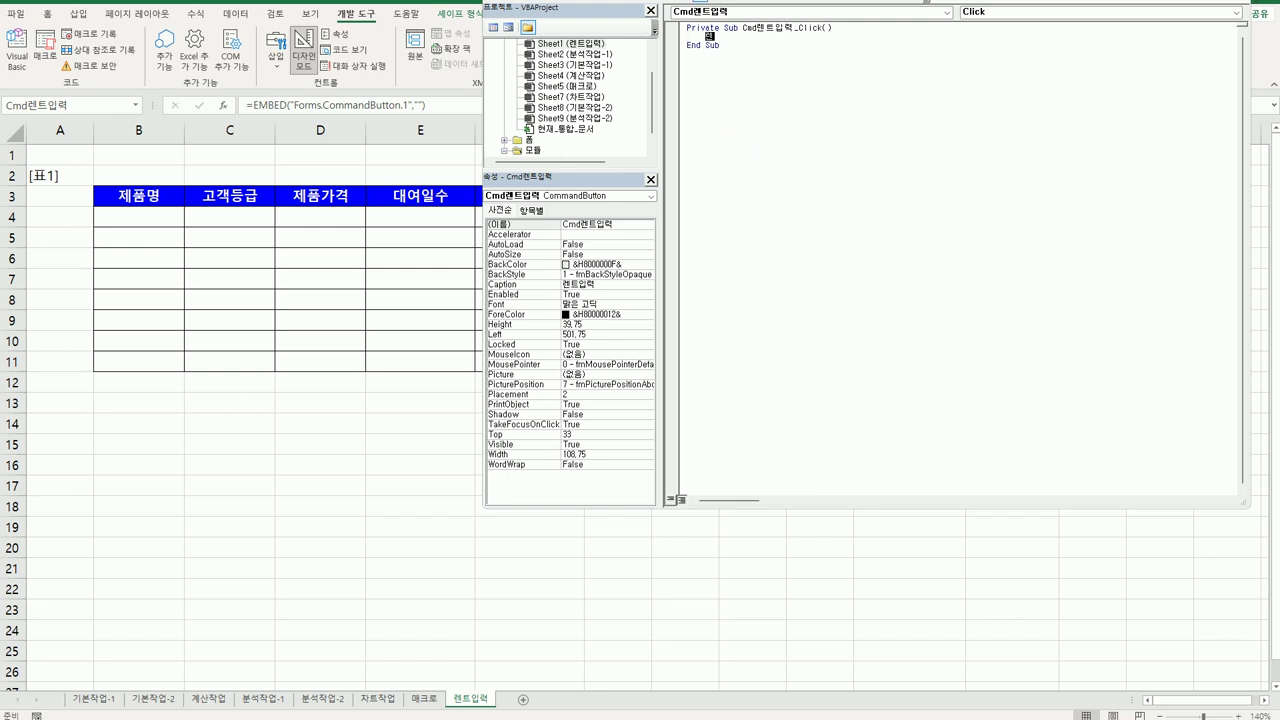
pyautogui.write('트입력화면.sh')
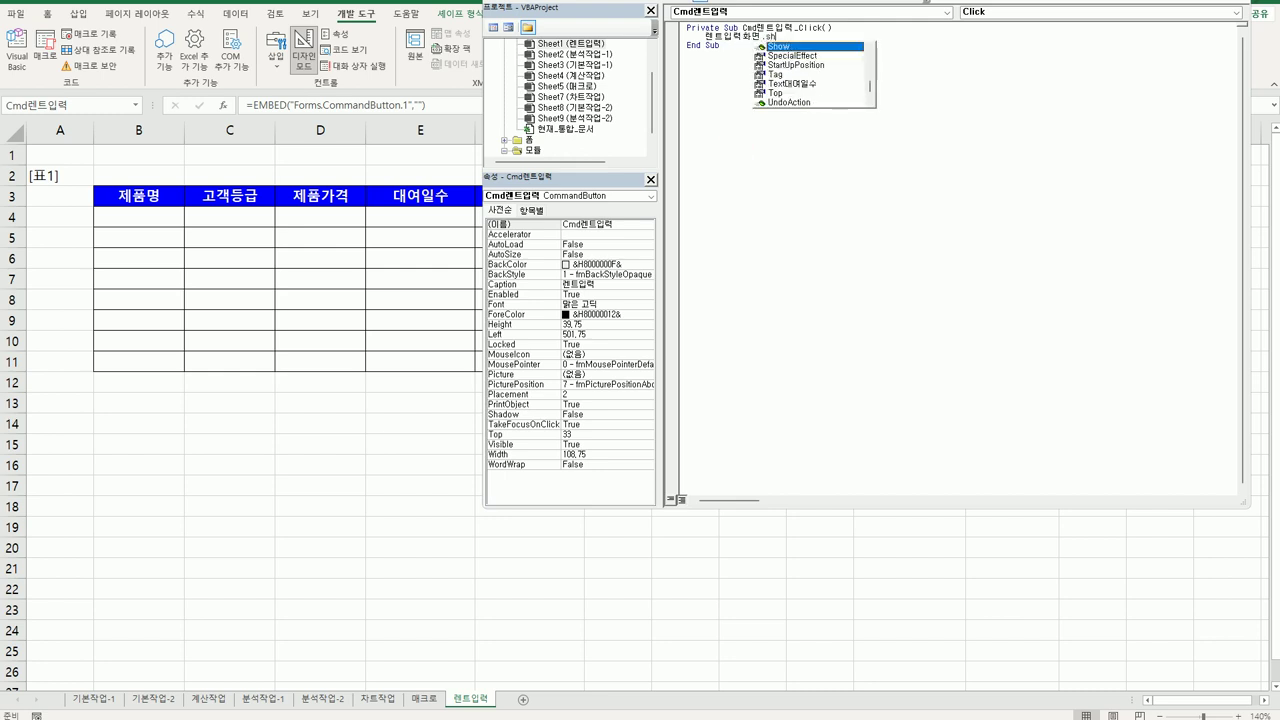
pyautogui.press('Tab')
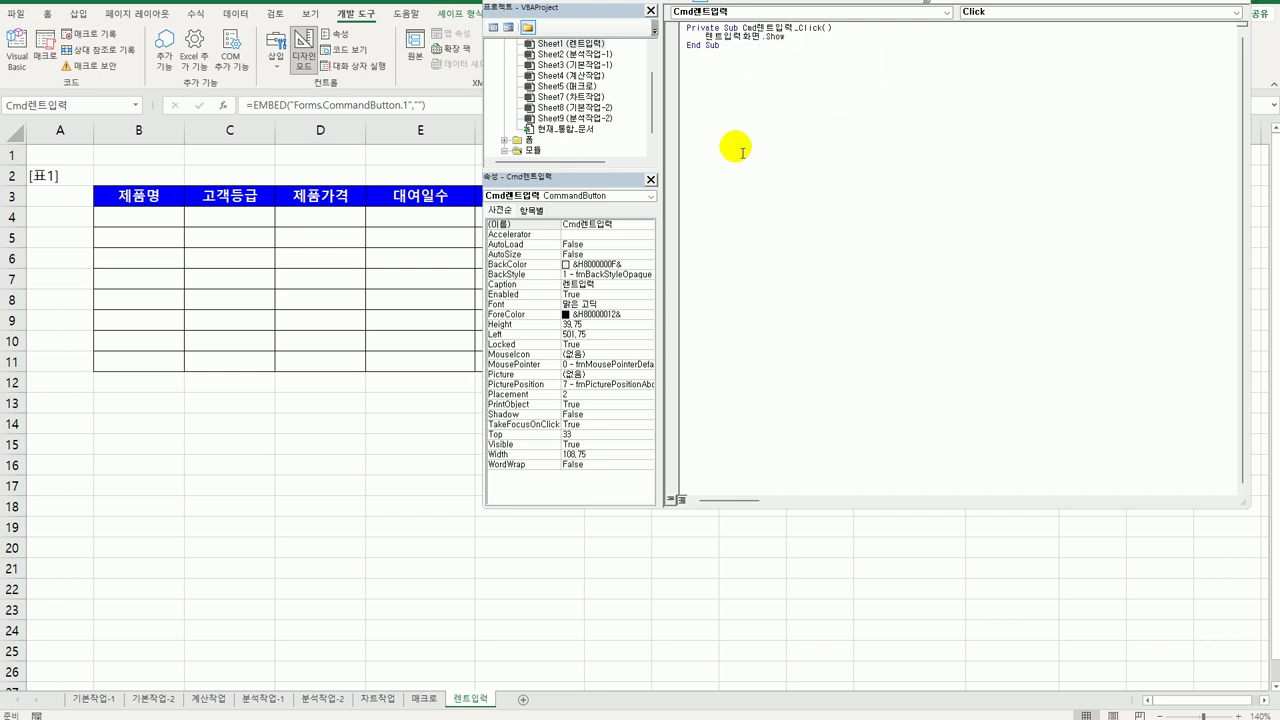
# Open the code of the 렌트입력화면 form and create its UserForm_Initialize procedure
pyautogui.doubleClick(530, 141)
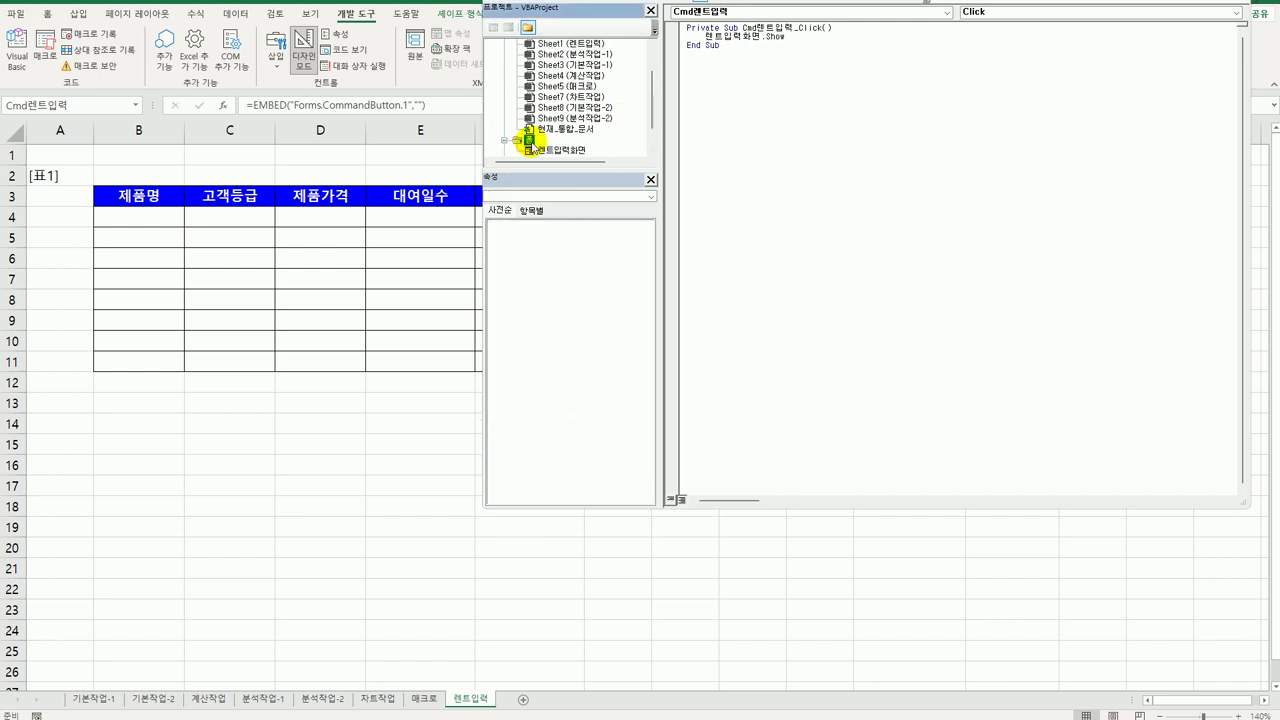
pyautogui.doubleClick(546, 150)
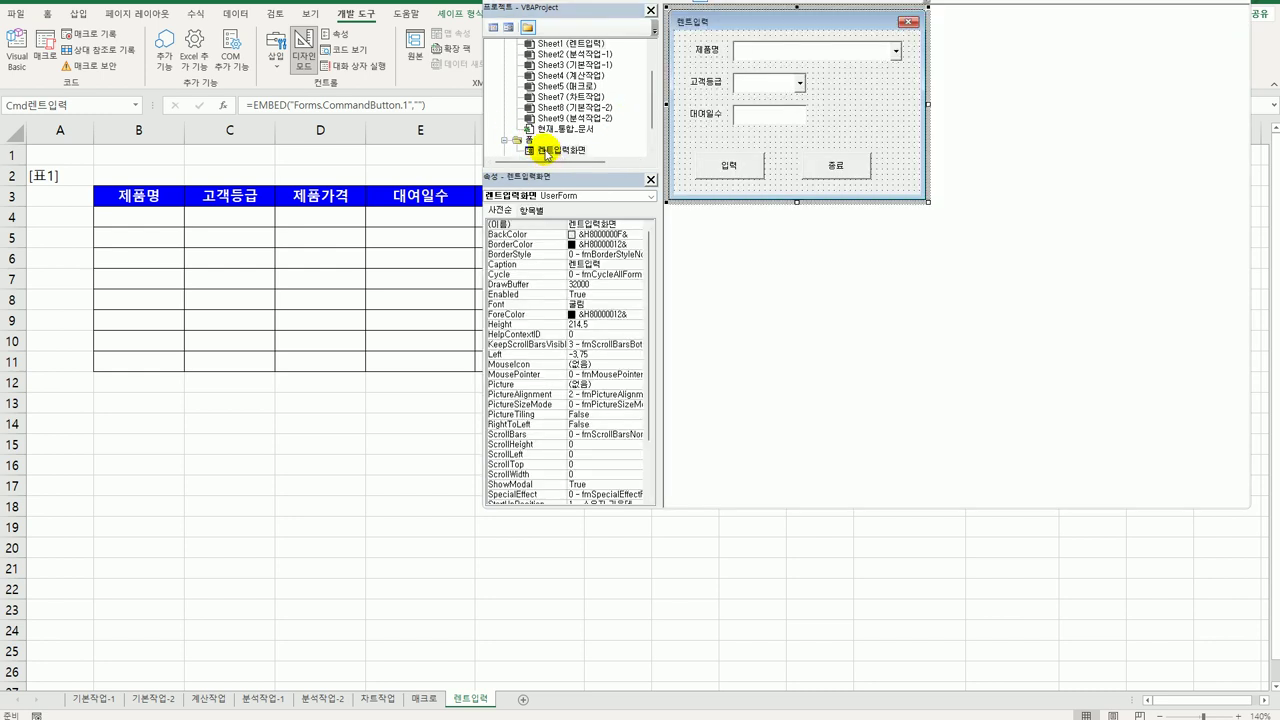
pyautogui.click(493, 31)
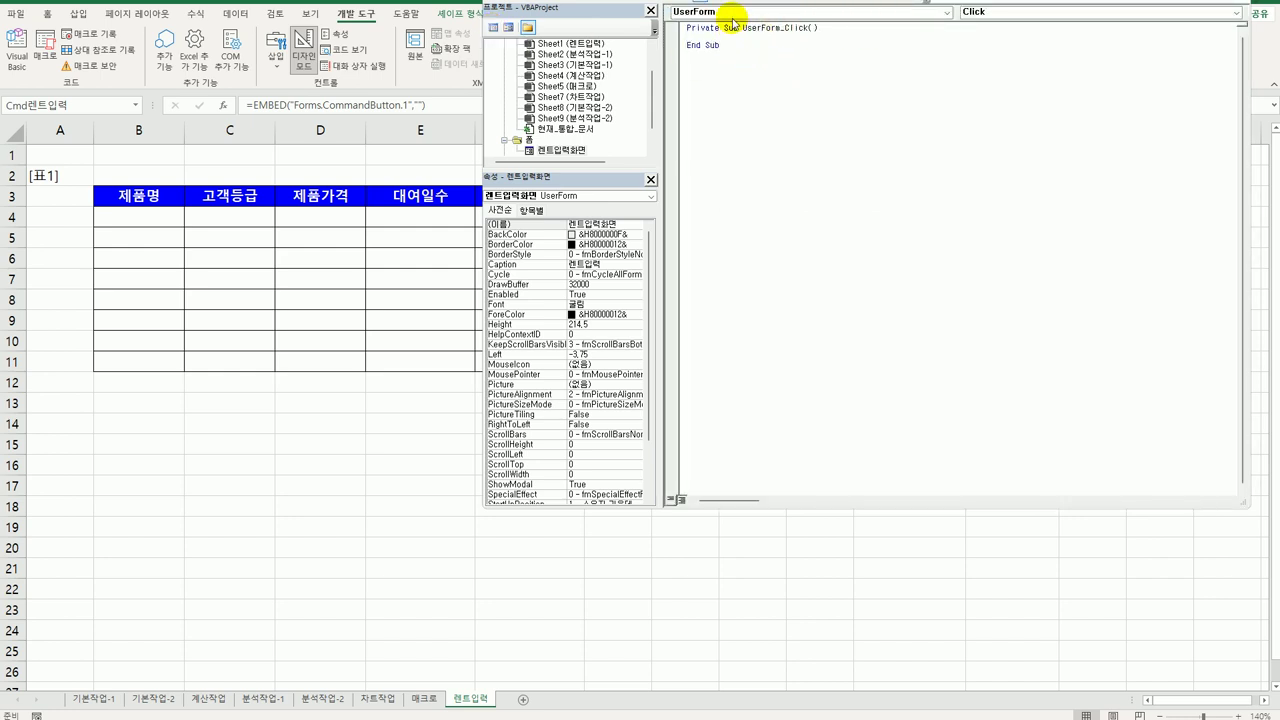
pyautogui.click(998, 18)
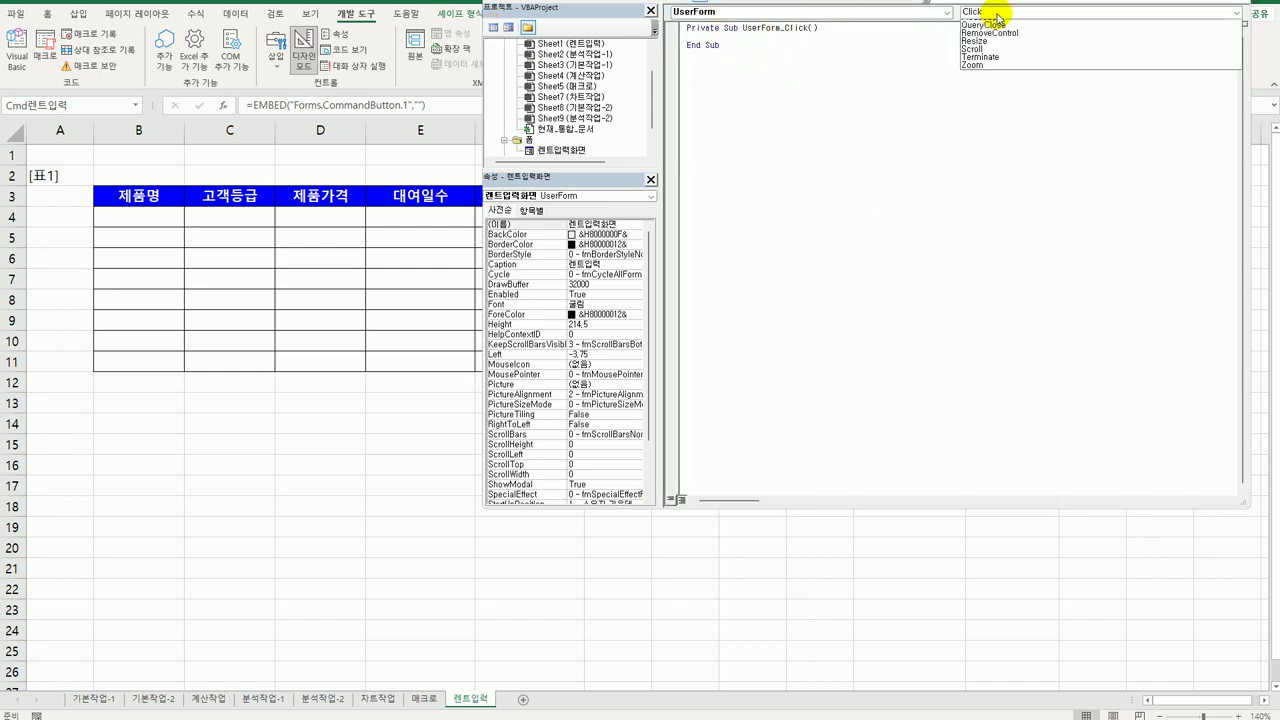
pyautogui.click(1005, 97)
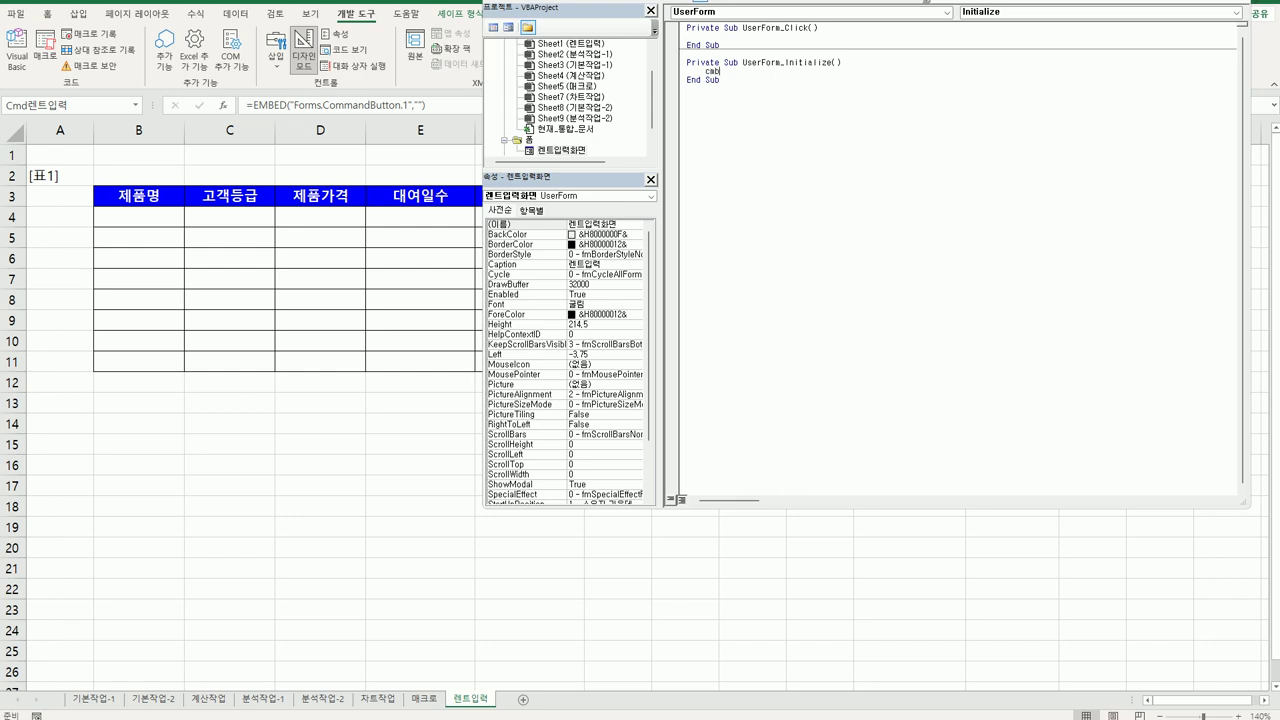
# Set the row source of the 제품명 combo box to K4:L8 with Cmb제품명.RowSource = "K4:L8" in the Initialize procedure
pyautogui.write('품명.')
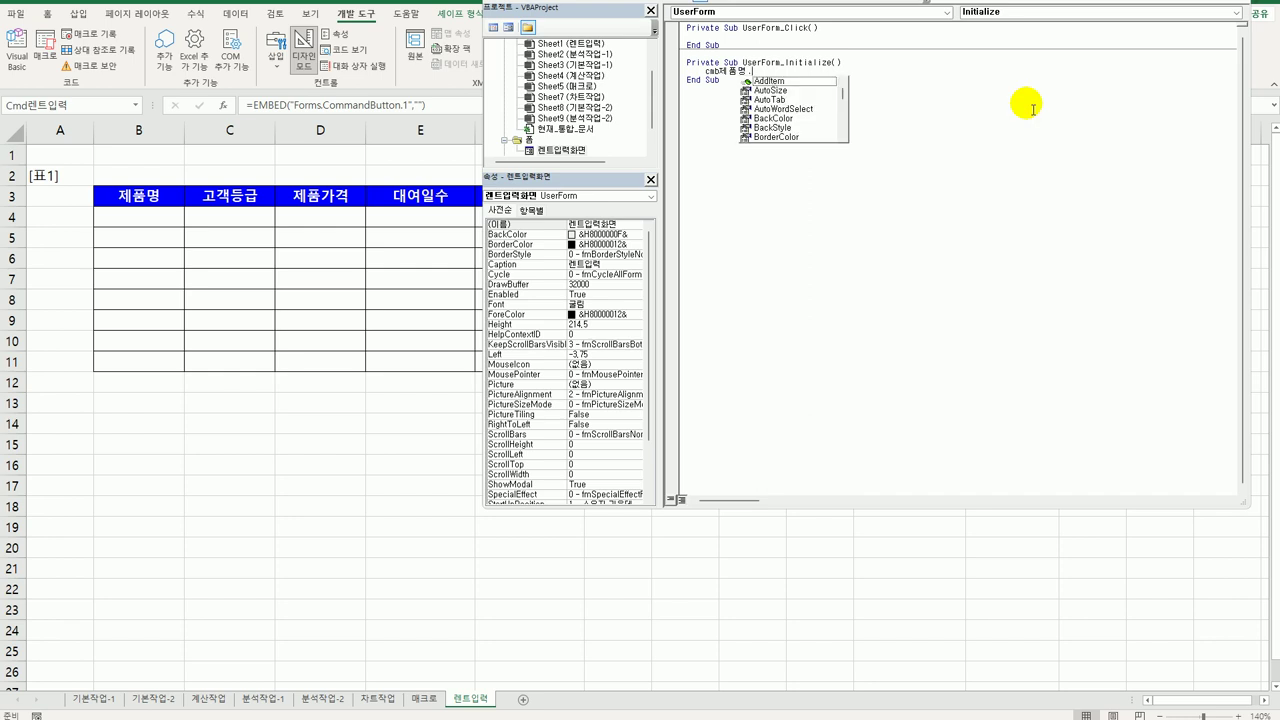
pyautogui.write('rowSource = "K4:L8')
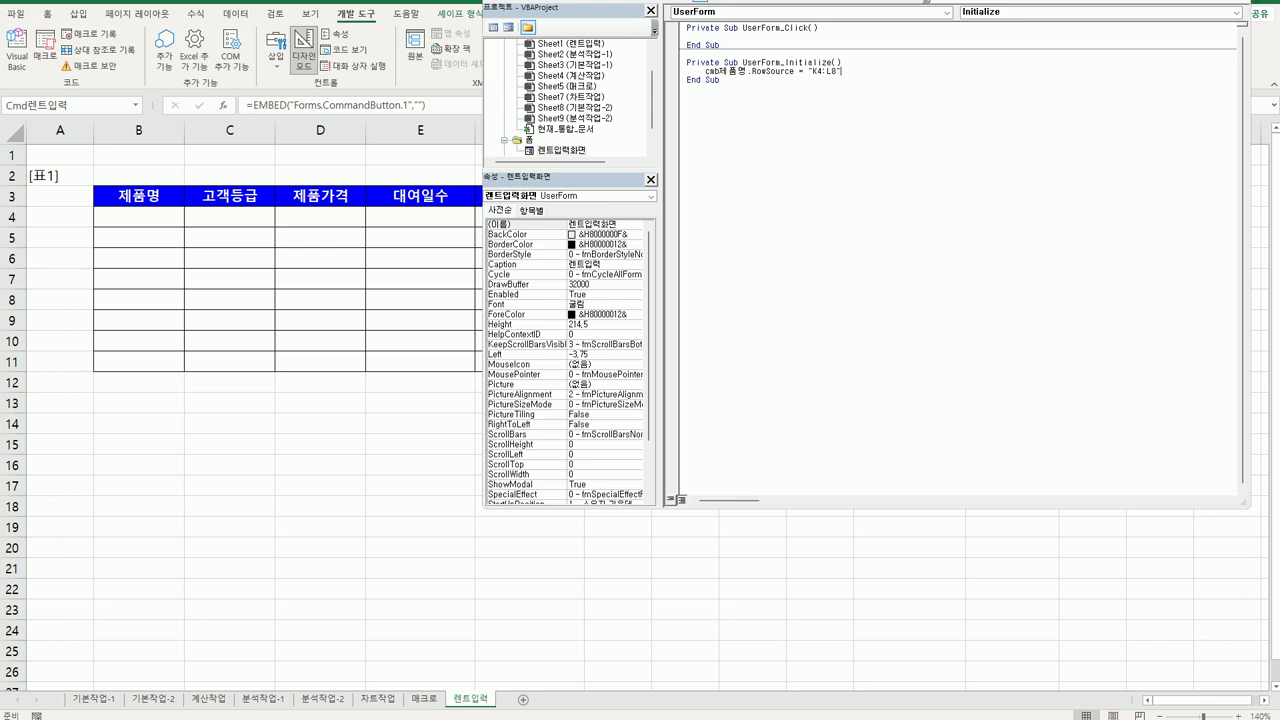
pyautogui.press('Return')
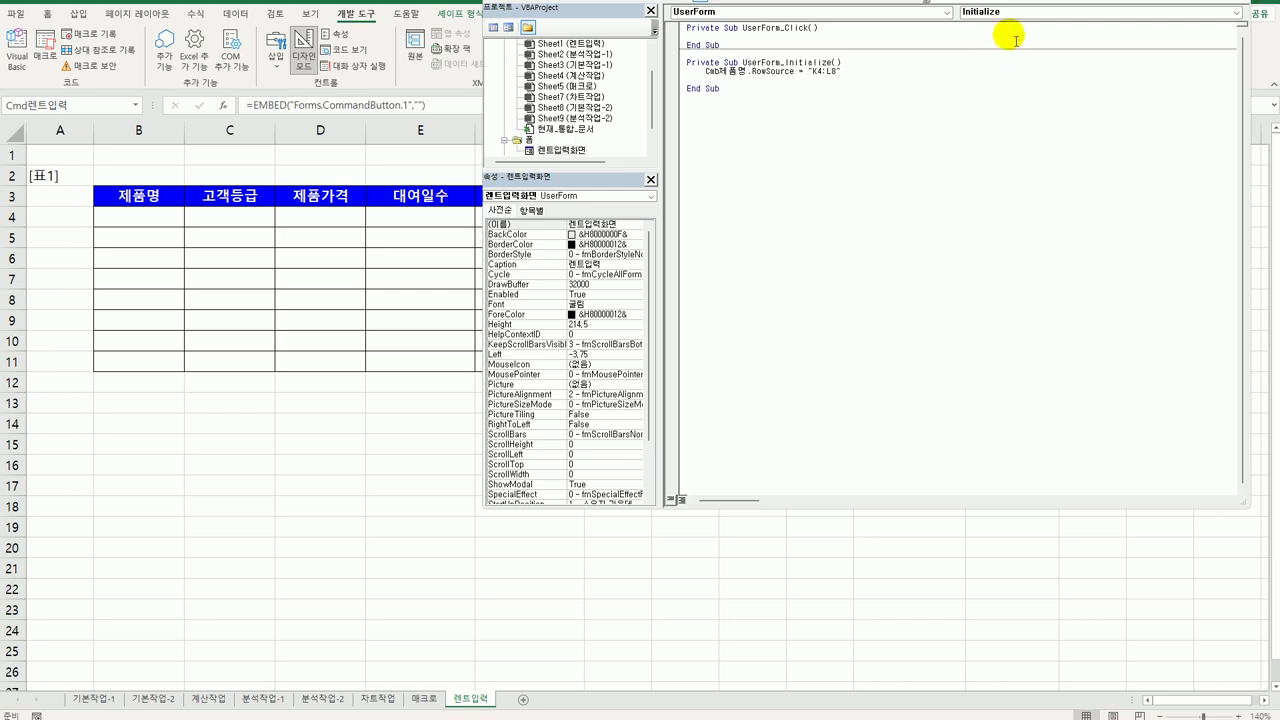
# Examine the 제품명 and 제품가격 source columns on the sheet and the 제품명 combo box on the 렌트입력화면 form
pyautogui.moveTo(900, 2); pyautogui.dragTo(449, 6)
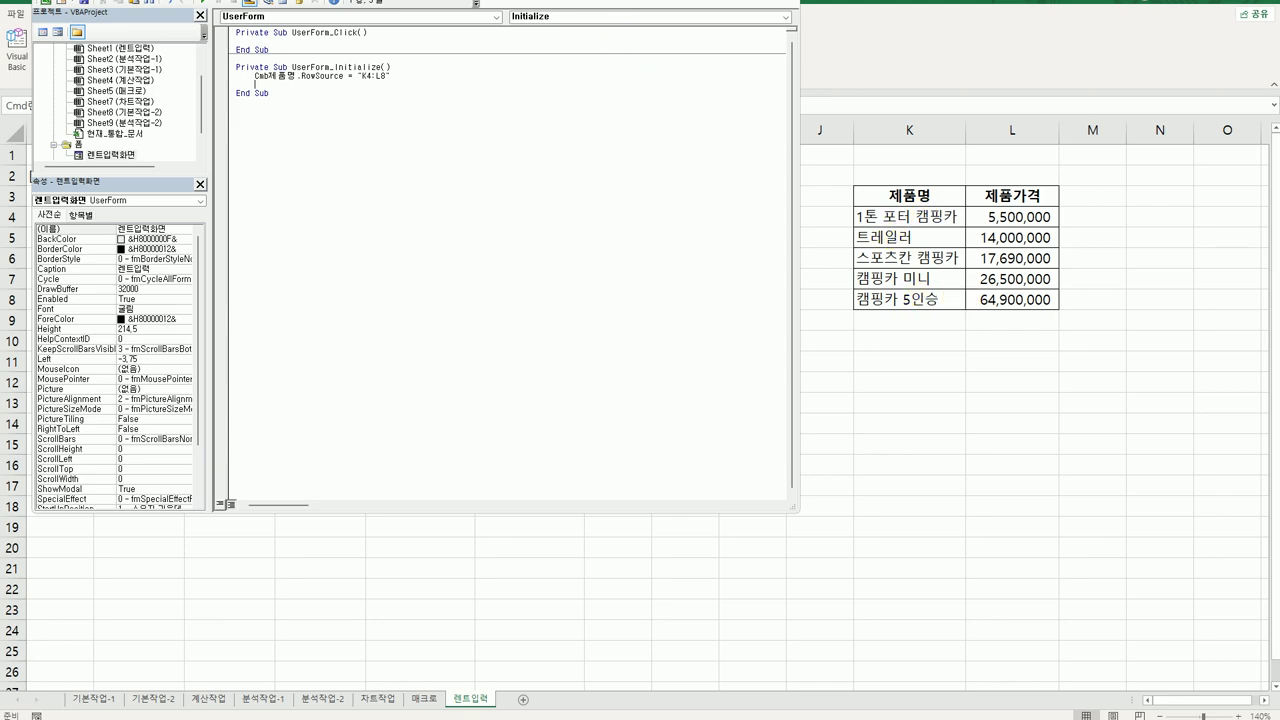
pyautogui.moveTo(218, 180); pyautogui.dragTo(481, 180)
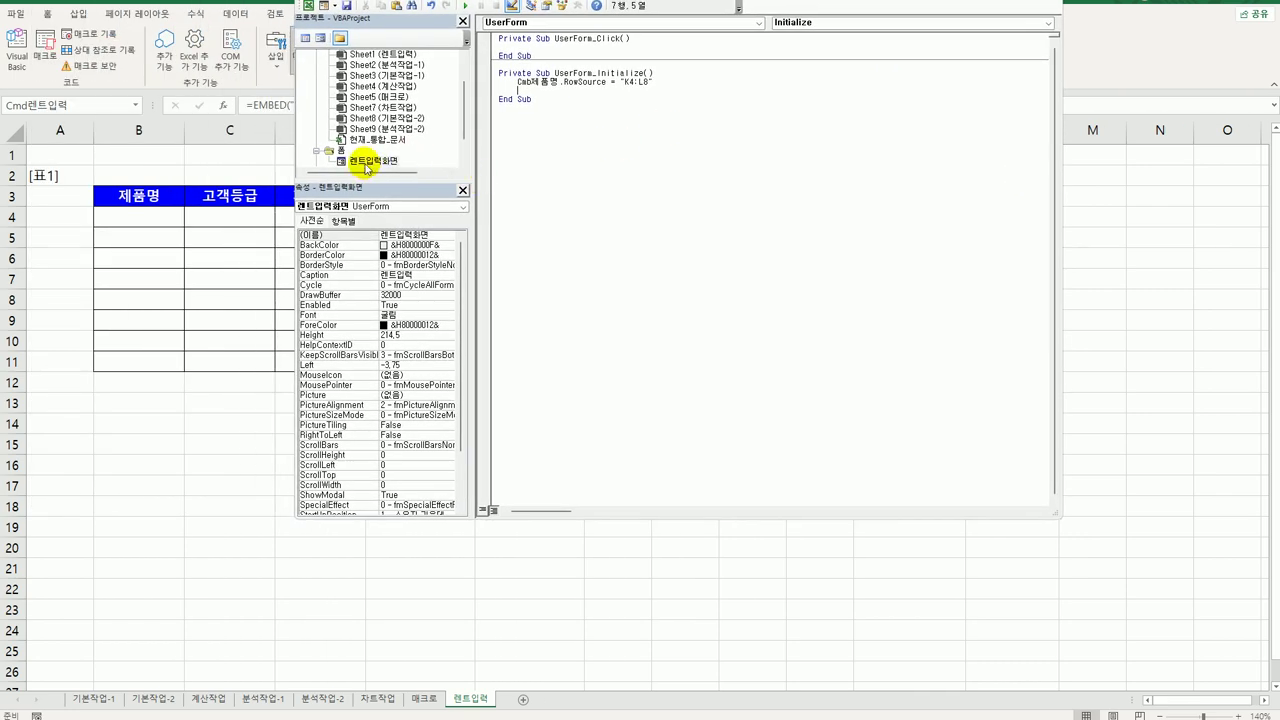
pyautogui.doubleClick(362, 162)
pyautogui.click(672, 62)
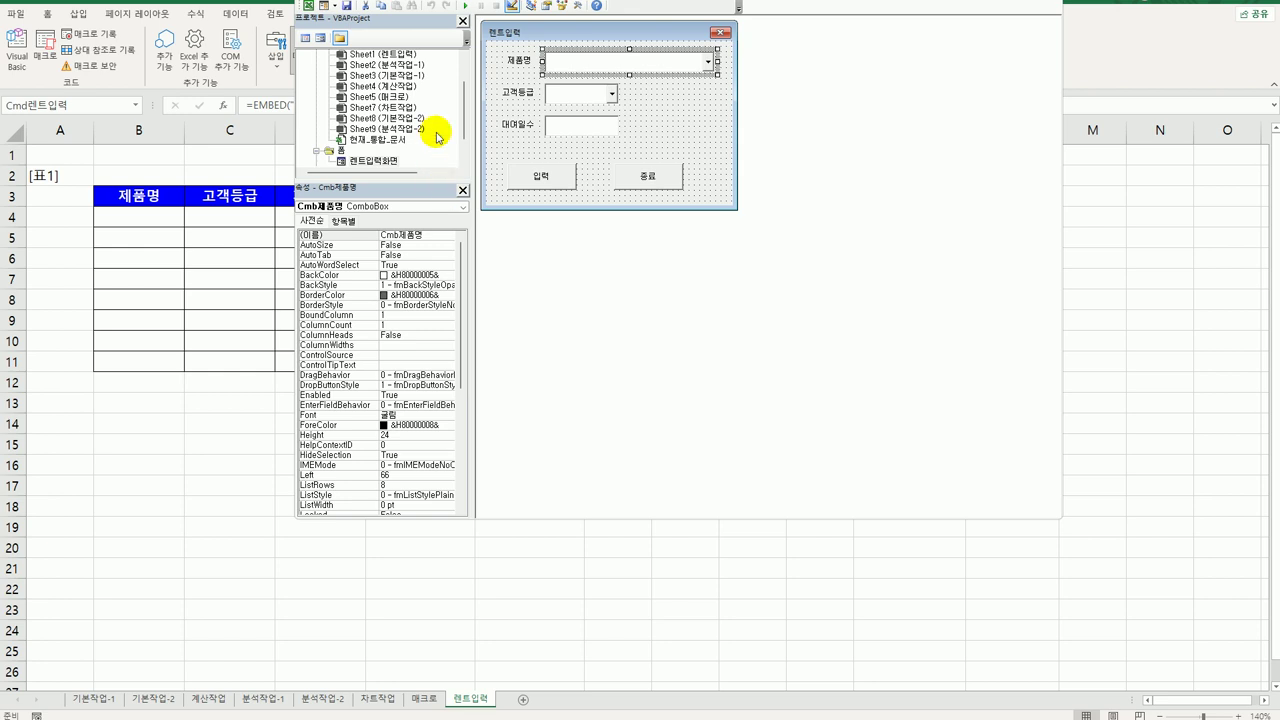
pyautogui.click(404, 8)
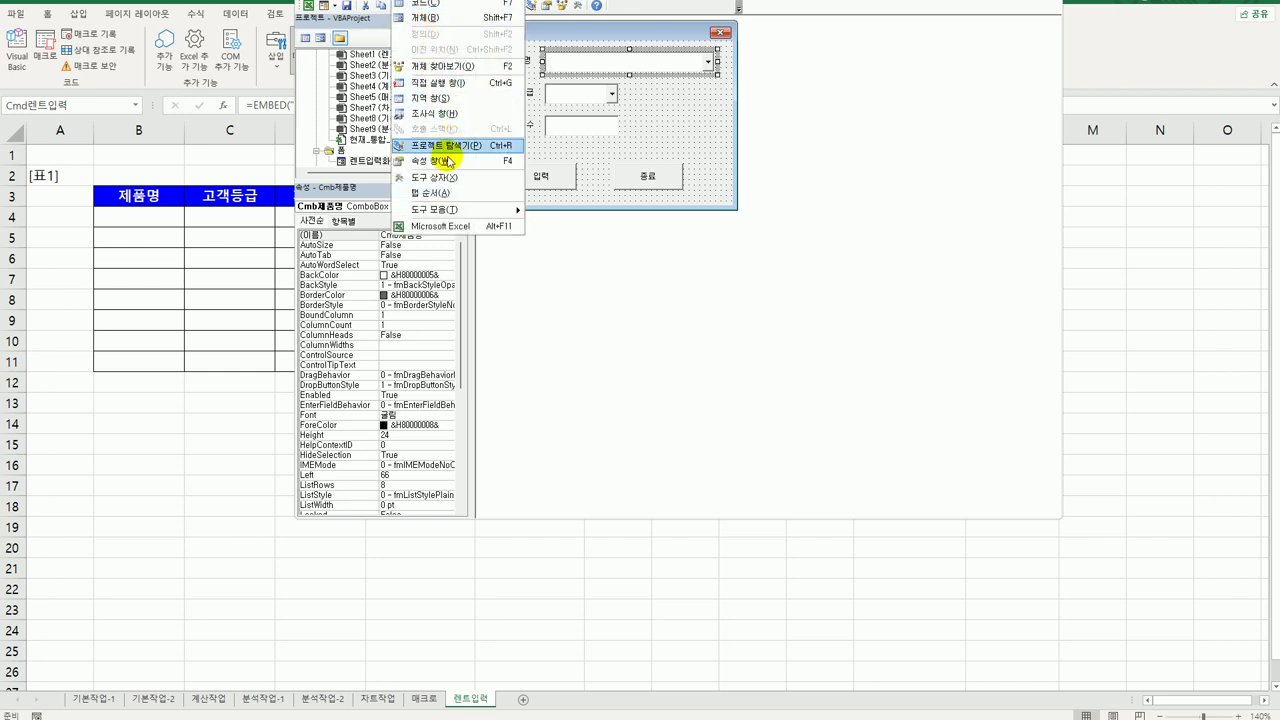
pyautogui.click(380, 190)
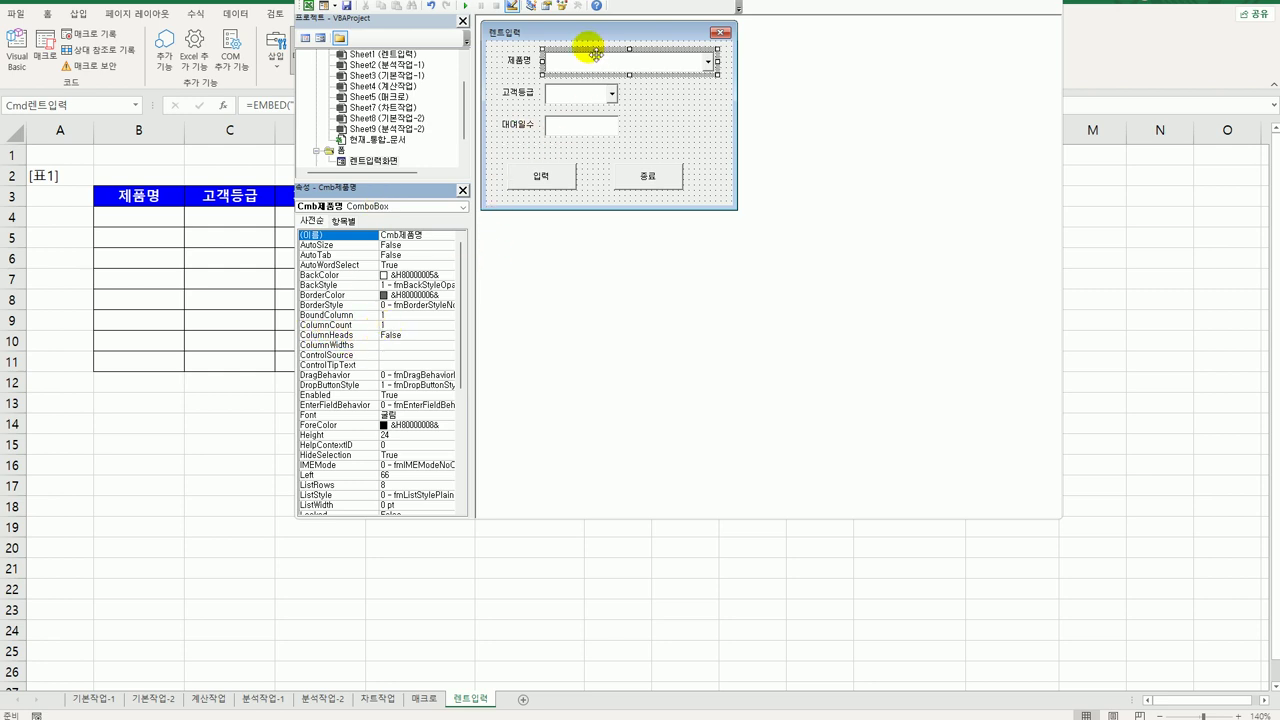
pyautogui.click(304, 42)
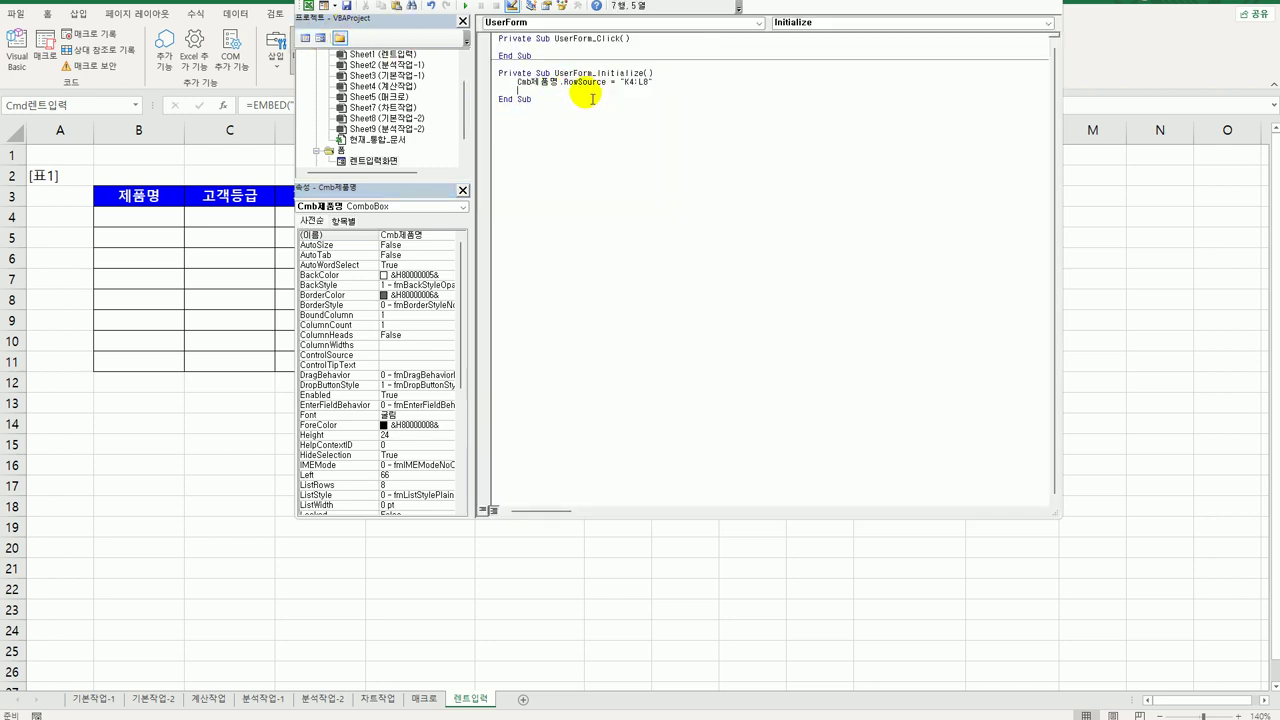
# Set the 제품명 combo box to two columns with Cmb제품명.ColumnCount = 2 below the RowSource statement in the Initialize procedure
pyautogui.write('cmb제품명.')
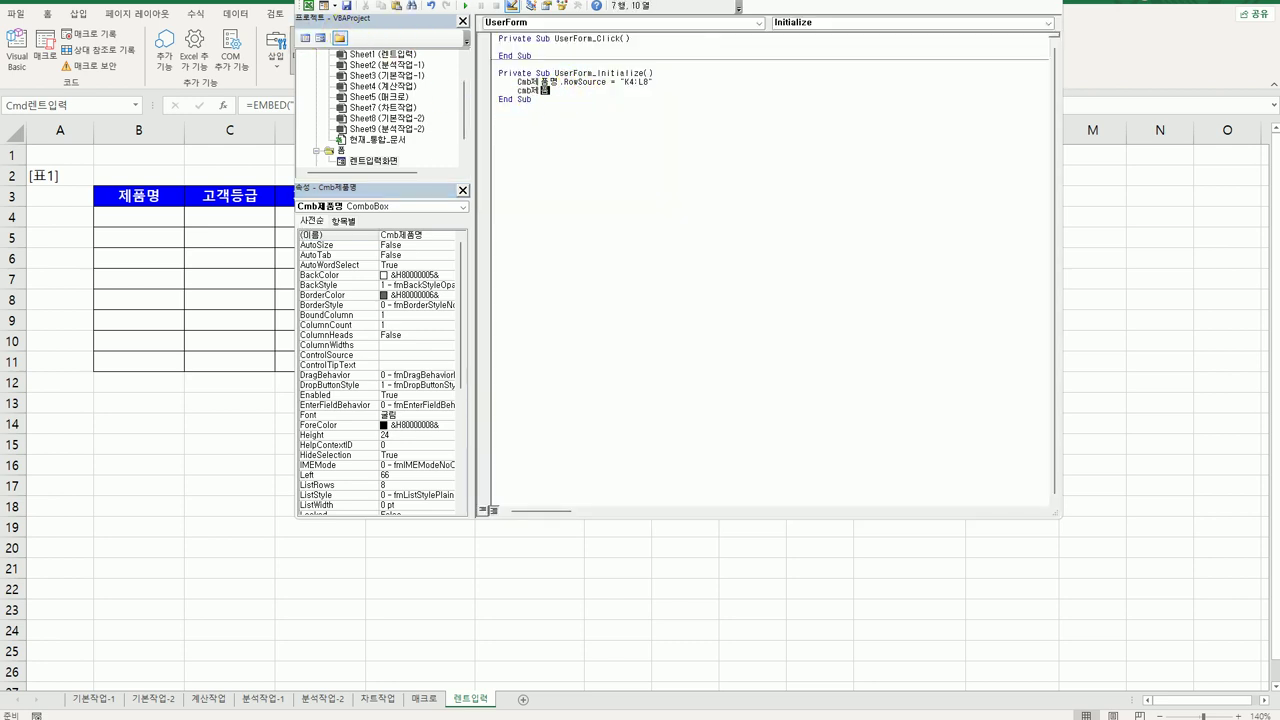
pyautogui.write('co')
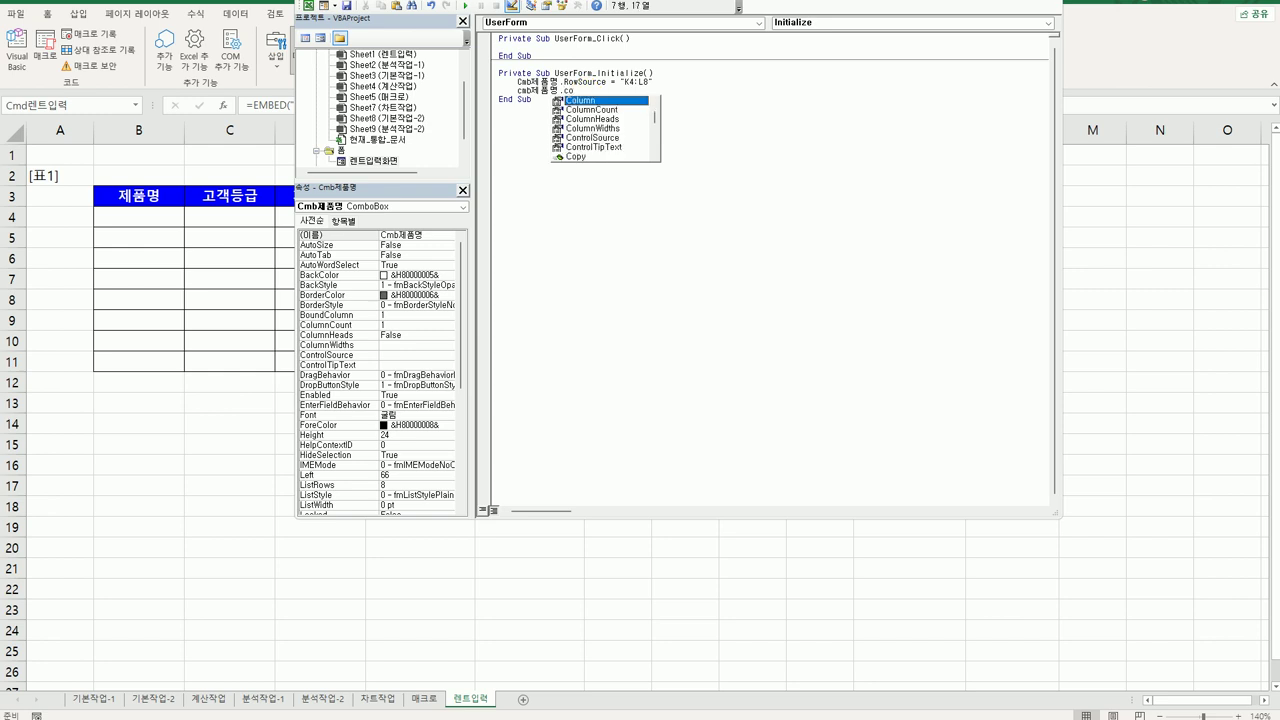
pyautogui.press('Down')
pyautogui.press('Tab')
pyautogui.write('=2')
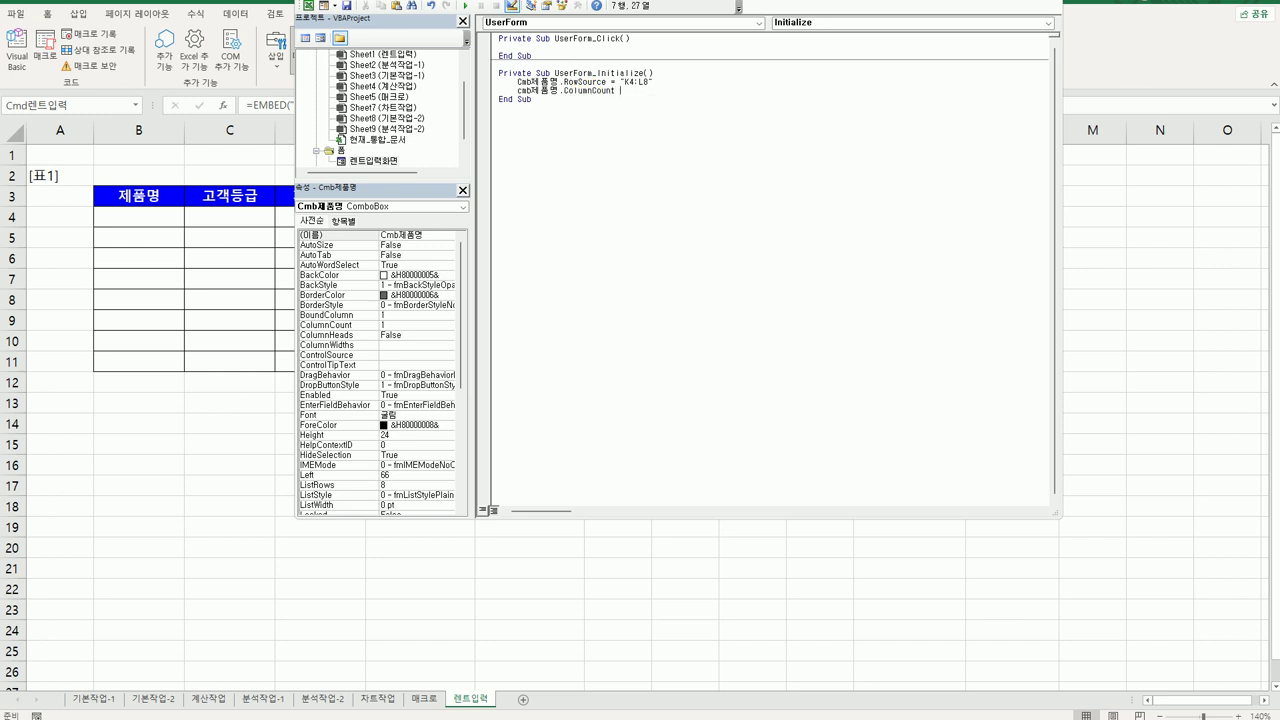
pyautogui.press('Down')
pyautogui.click(655, 91)
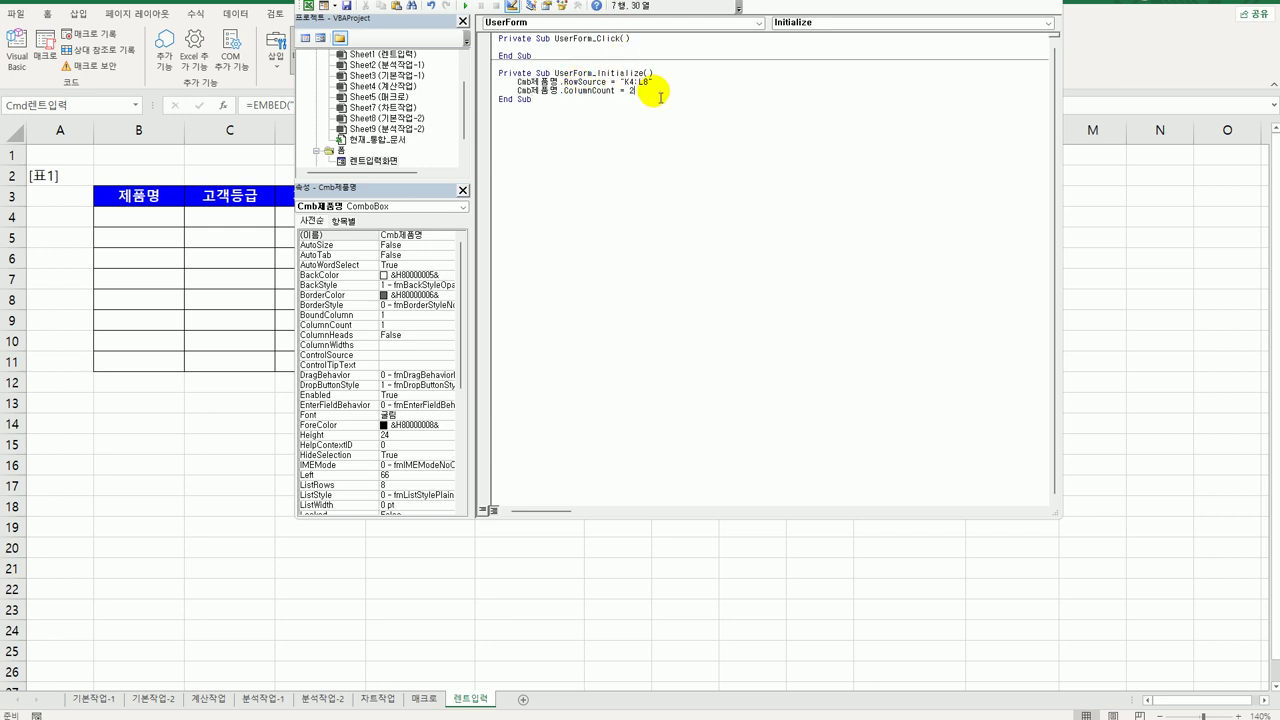
# Add the item VIP to the 고객등급 combo box with Cmb등급.AddItem "VIP", leaving a blank line above the statement
pyautogui.press('Return')
pyautogui.press('Return')
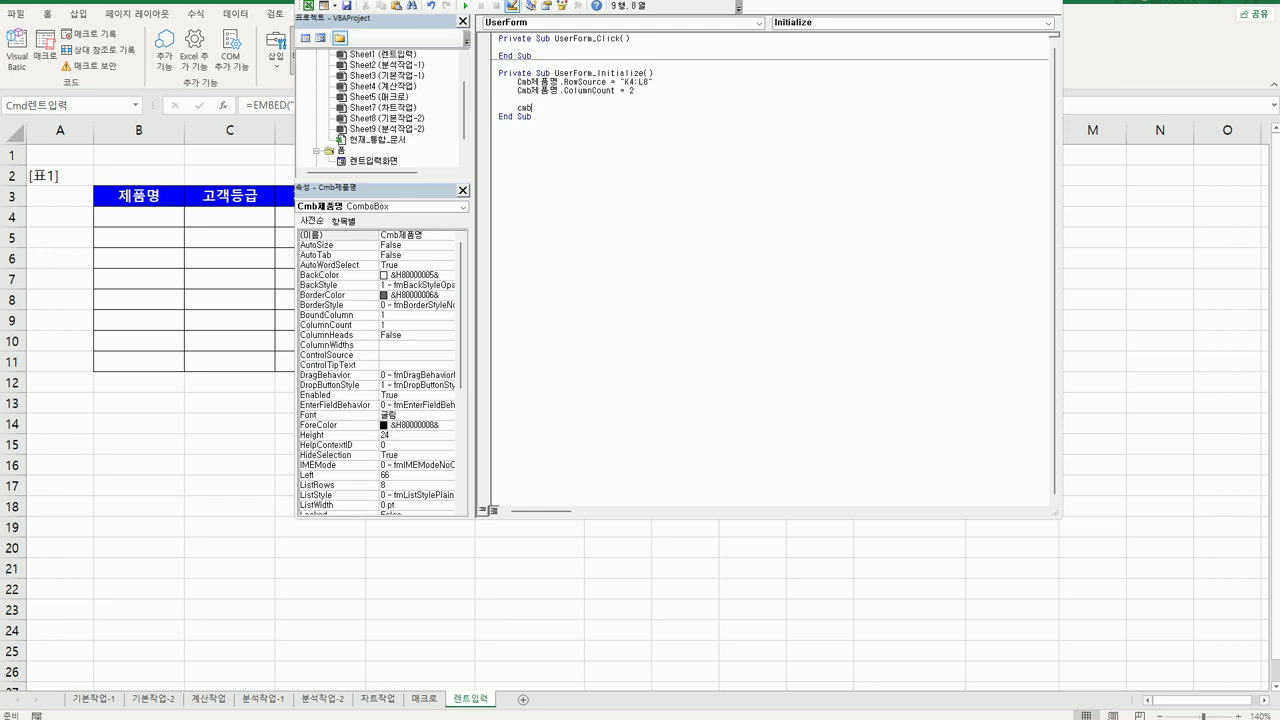
pyautogui.write('b등급.')
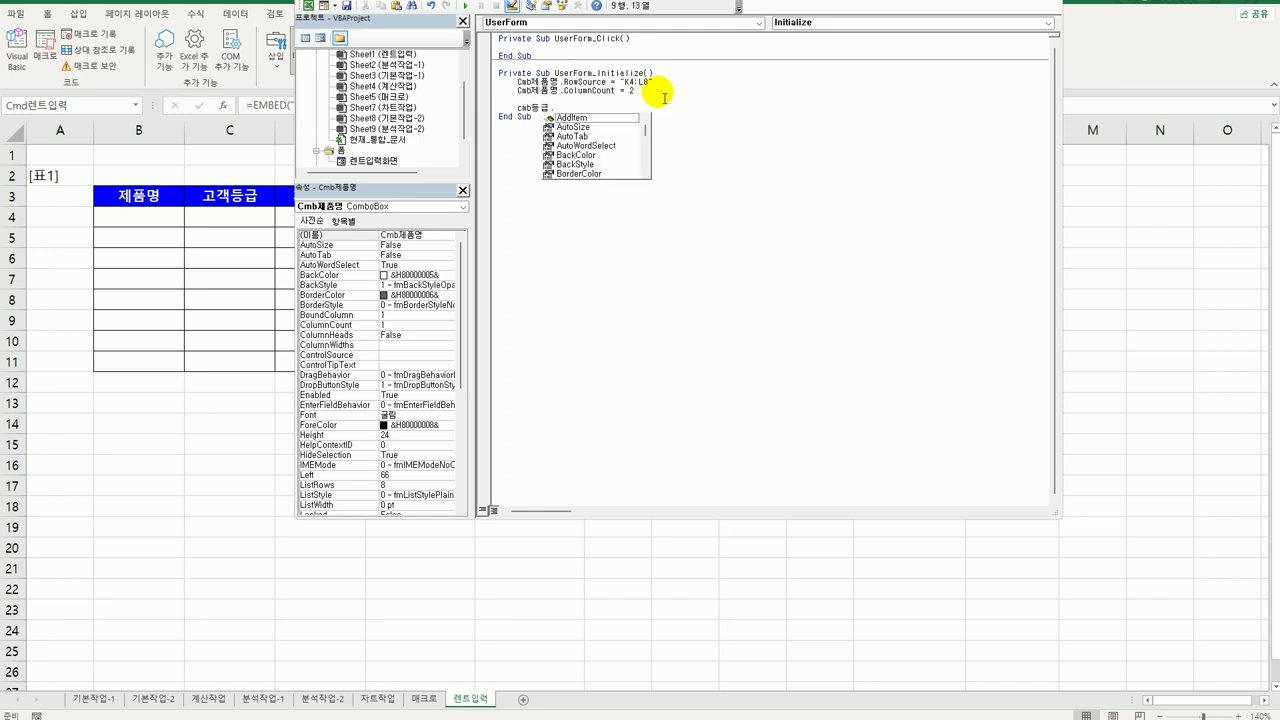
pyautogui.write('AddItem "')
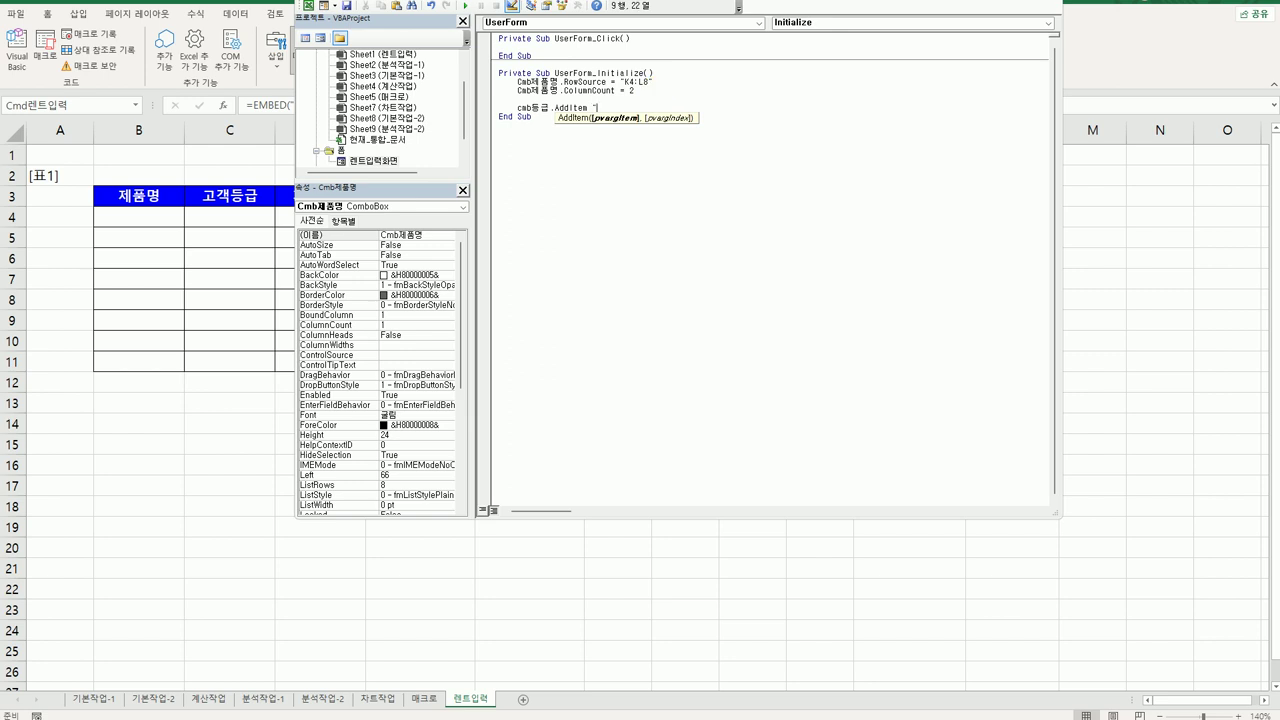
pyautogui.write('V')
pyautogui.write('IP')
pyautogui.write('"')
pyautogui.press('Return')
# Duplicate the Cmb등급.AddItem statement twice directly below the original
pyautogui.press('Up')
pyautogui.hotkey('shift', 'End')
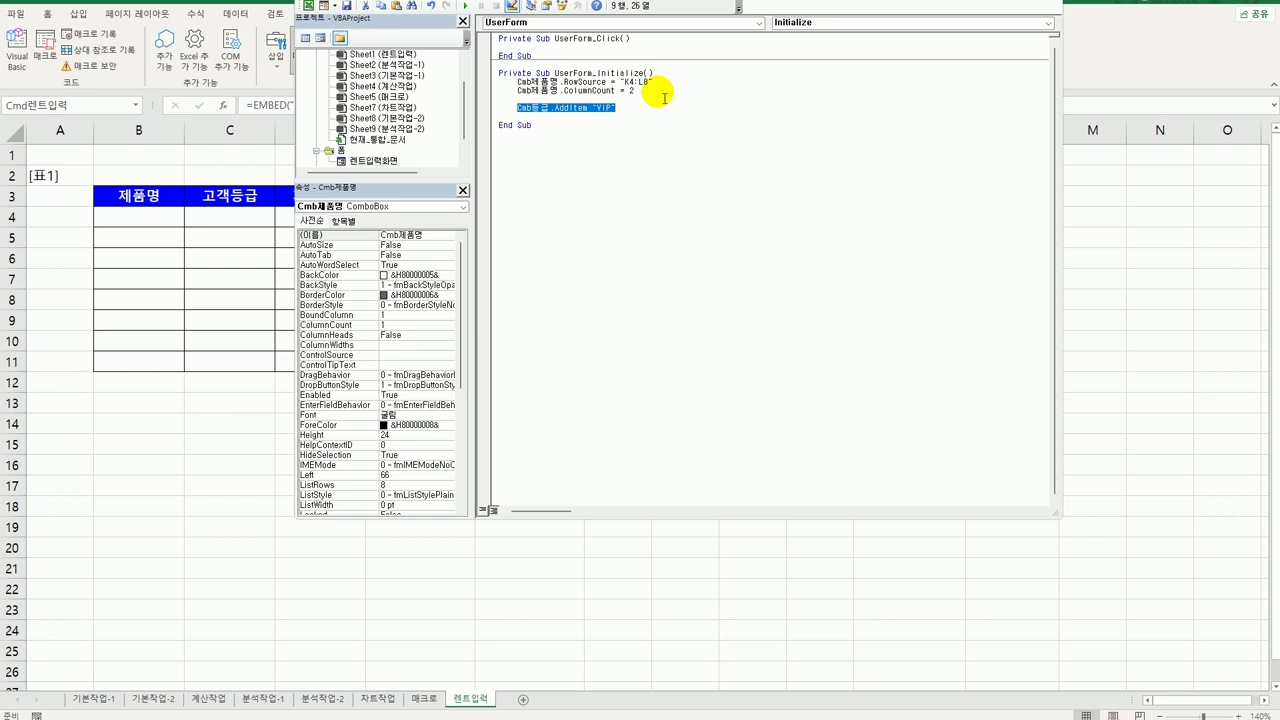
pyautogui.hotkey('ctrl', 'c')
pyautogui.press('Down')
pyautogui.hotkey('ctrl', 'v')
pyautogui.press('Return')
pyautogui.hotkey('ctrl', 'v')
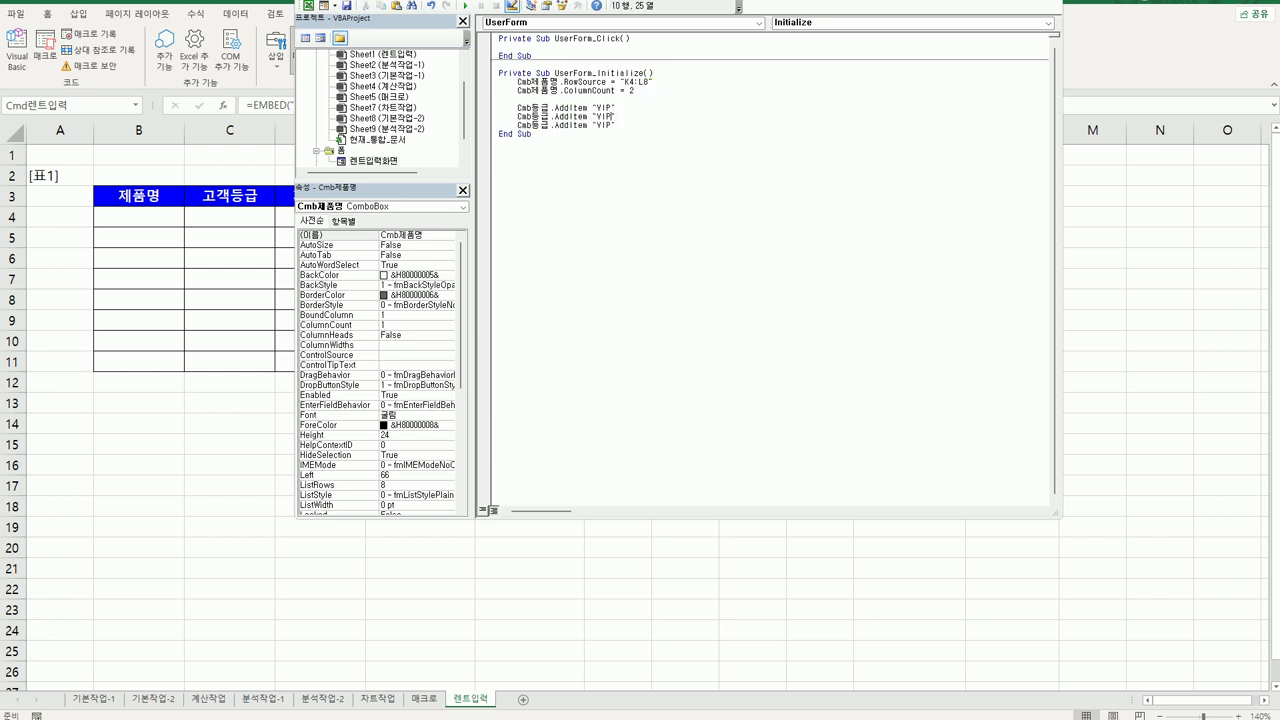
# Change the items in the two copied AddItem statements to "우수" and "일반"
pyautogui.hotkey('shift', 'Left')
pyautogui.hotkey('shift', 'Left')
pyautogui.hotkey('shift', 'Left')
pyautogui.write('우수')
pyautogui.press('Down')
pyautogui.hotkey('shift', 'Left')
pyautogui.hotkey('shift', 'Left')
pyautogui.hotkey('shift', 'Left')
pyautogui.hotkey('shift', 'Left')
pyautogui.write('일반')
# Insert blank lines after the last AddItem statement and before the RowSource statement in the Initialize procedure
pyautogui.press('End')
pyautogui.press('Return')
pyautogui.press('Up')
pyautogui.press('Up')
pyautogui.press('Up')
pyautogui.press('Up')
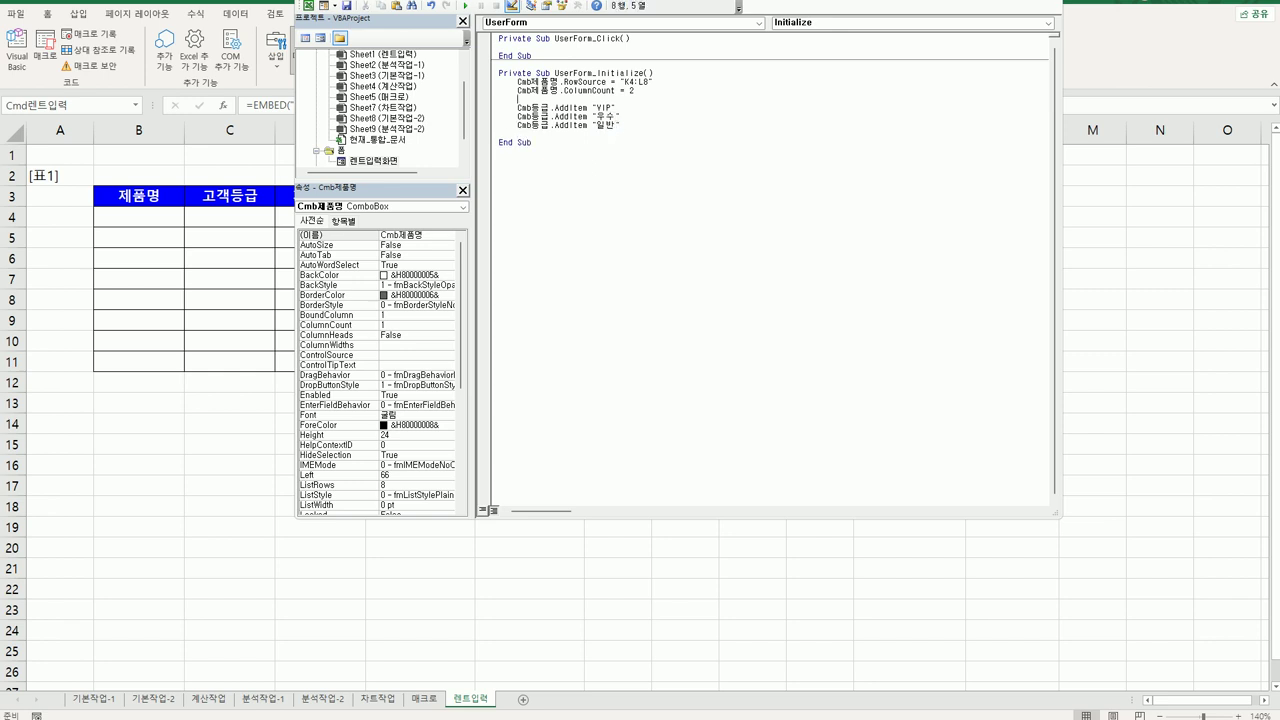
pyautogui.press('Return')
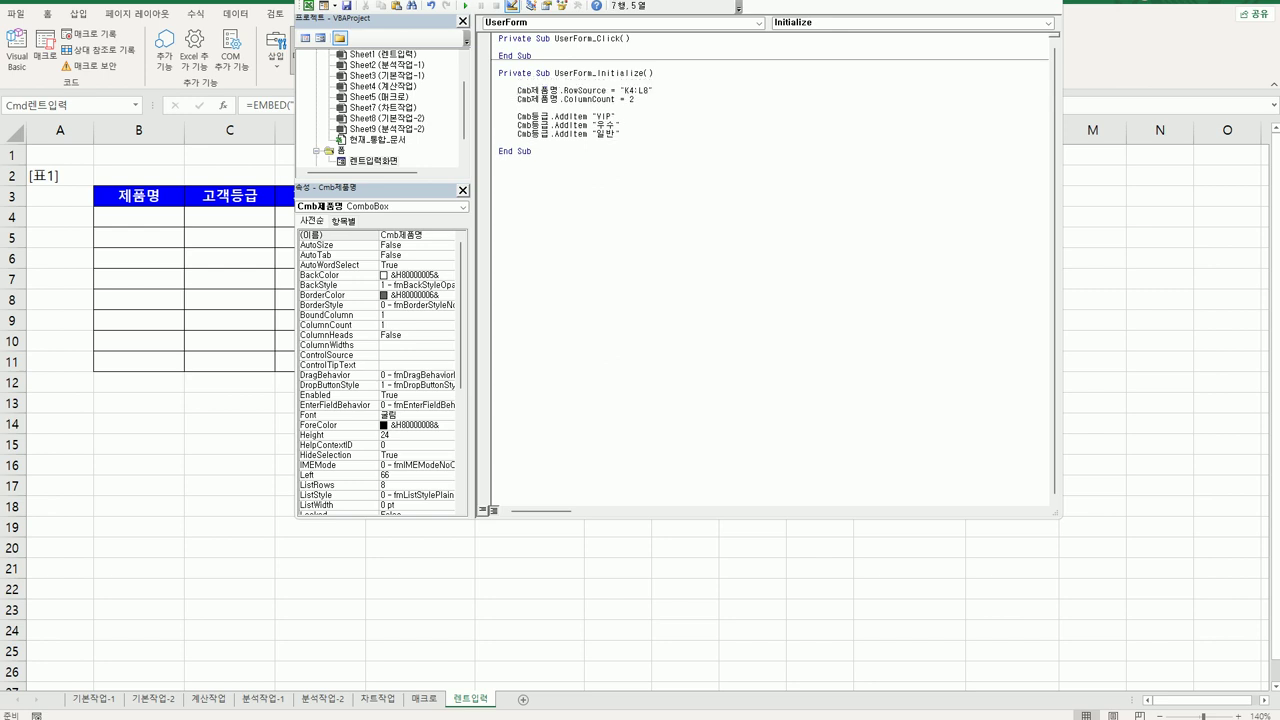
# Create the Click procedure of the Cmd종료 button and write a MsgBox statement with the prompt "현재 일시 :" & Date
pyautogui.click(598, 22)
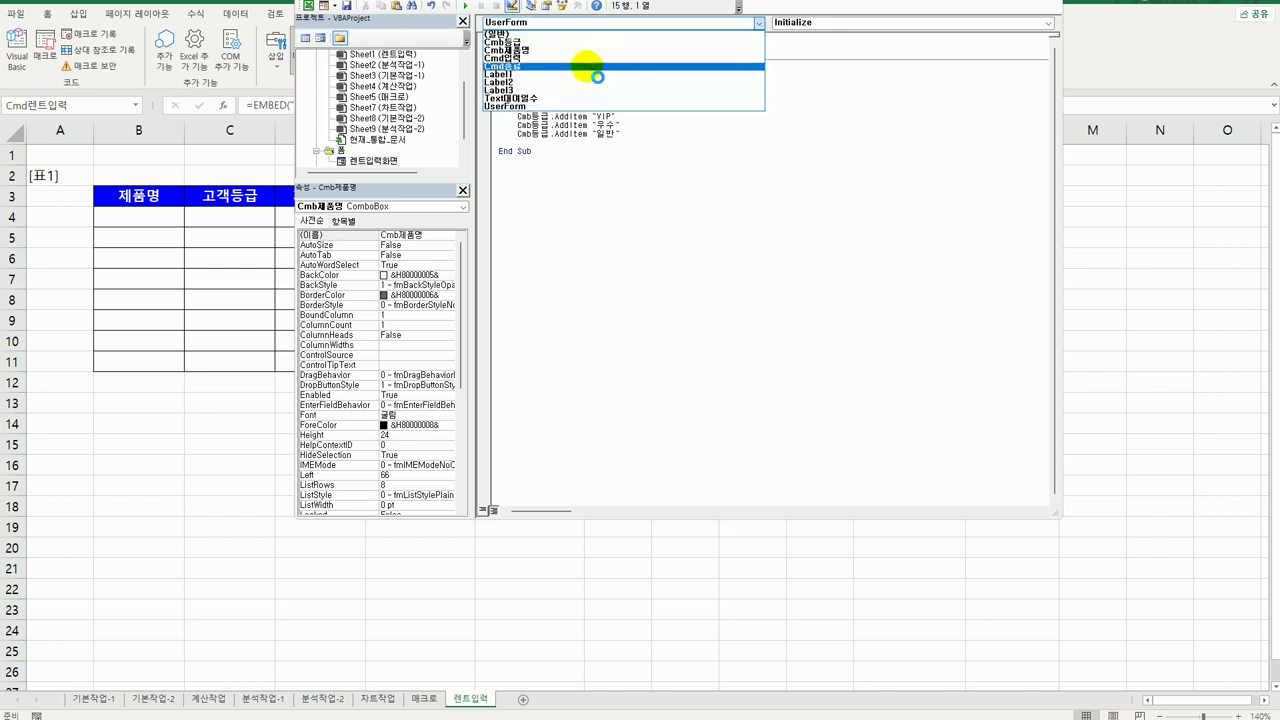
pyautogui.click(590, 68)
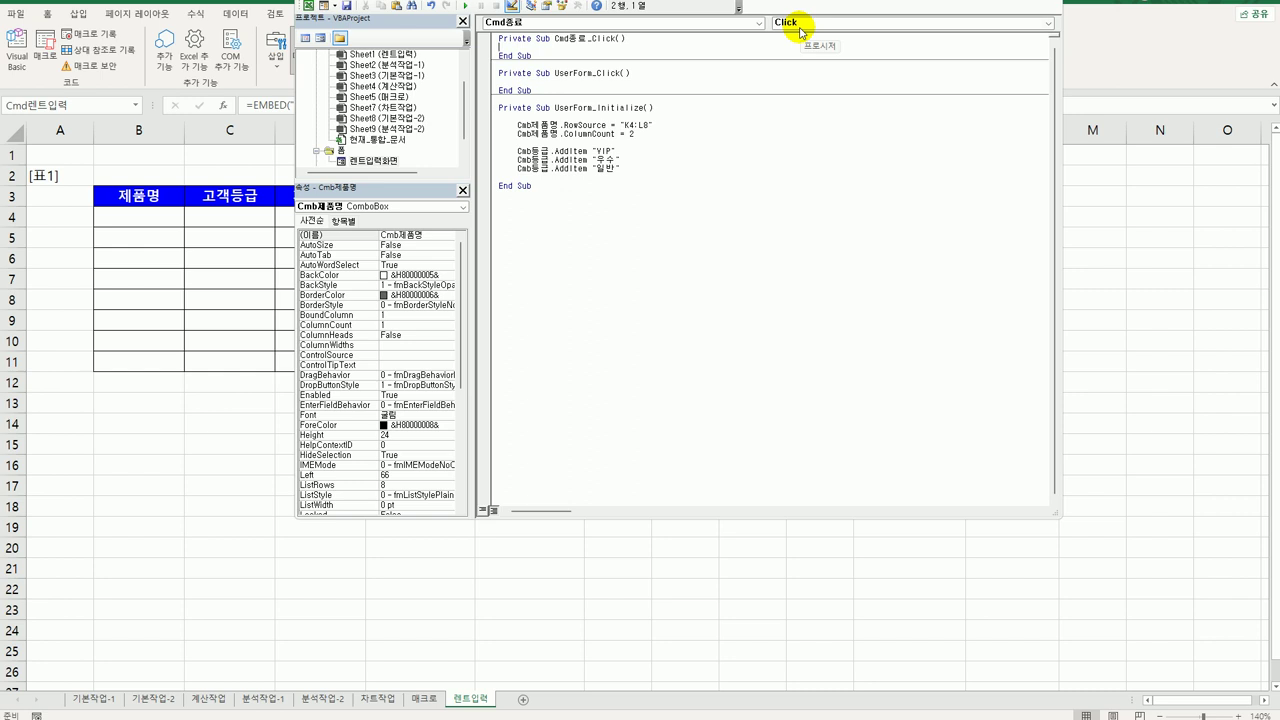
pyautogui.press('Tab')
pyautogui.write('msgbox ')
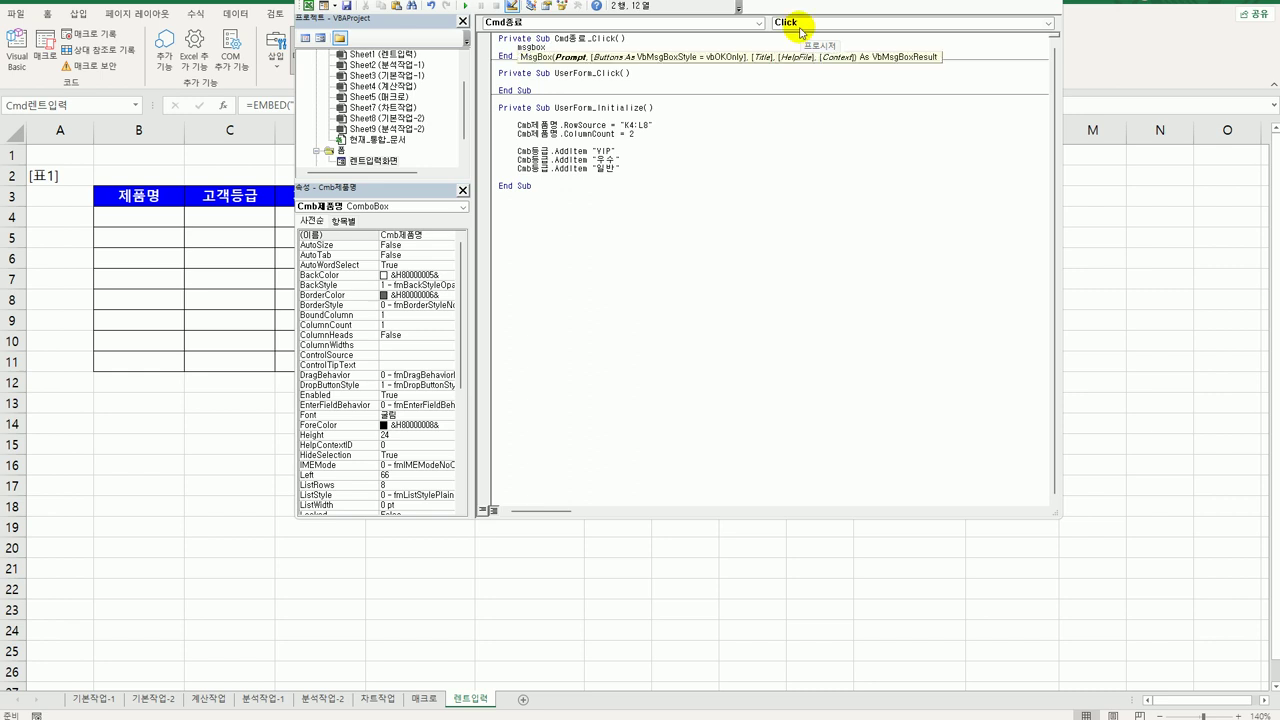
pyautogui.write('"현')
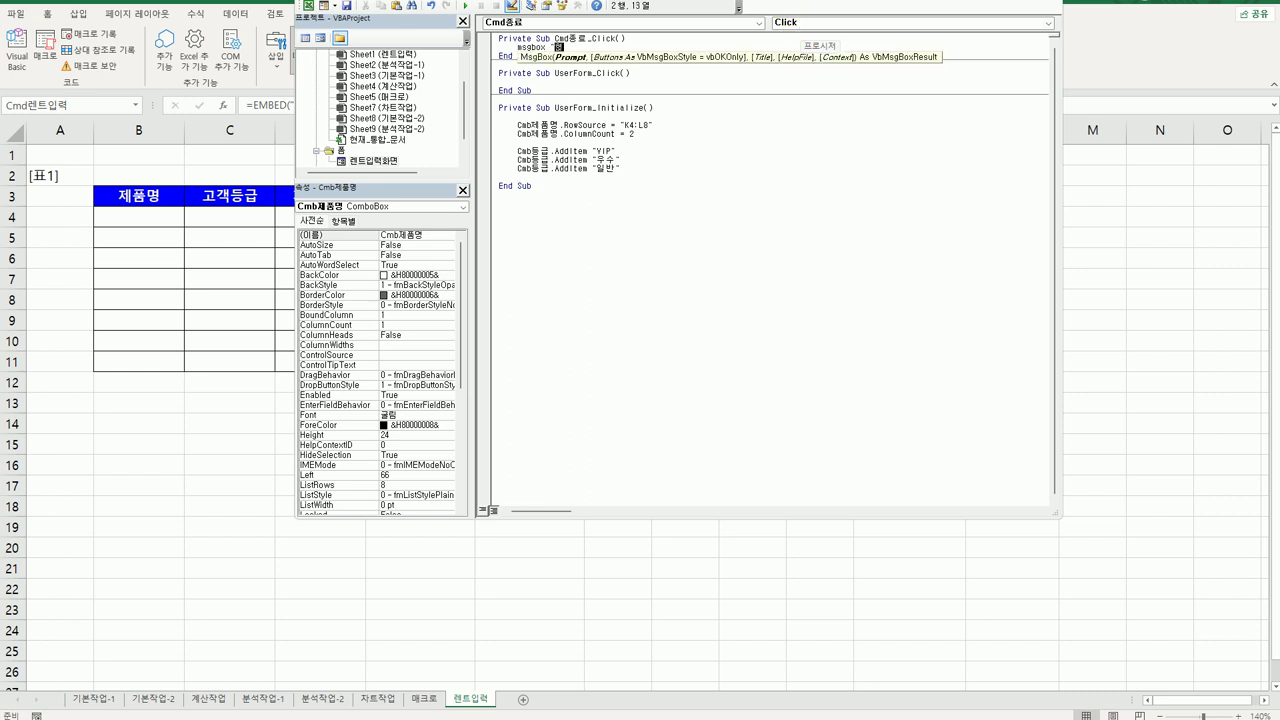
pyautogui.write('재 일시 : ')
pyautogui.write('ㅎ')
pyautogui.write('"회')
pyautogui.write('date ')
pyautogui.write('ㅎ')
pyautogui.press('BackSpace')
pyautogui.press('BackSpace')
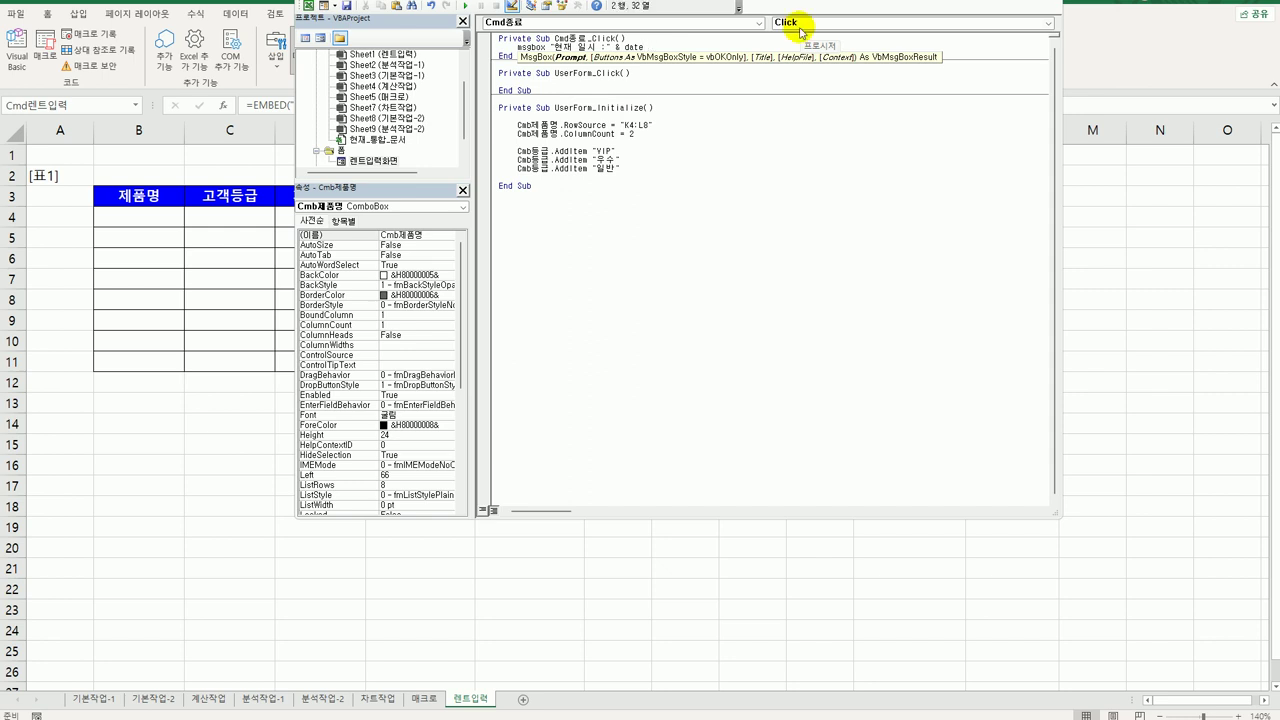
# Give the message box the title "종료" with default buttons, and add Unload Me below it to close the form
pyautogui.write(', ')
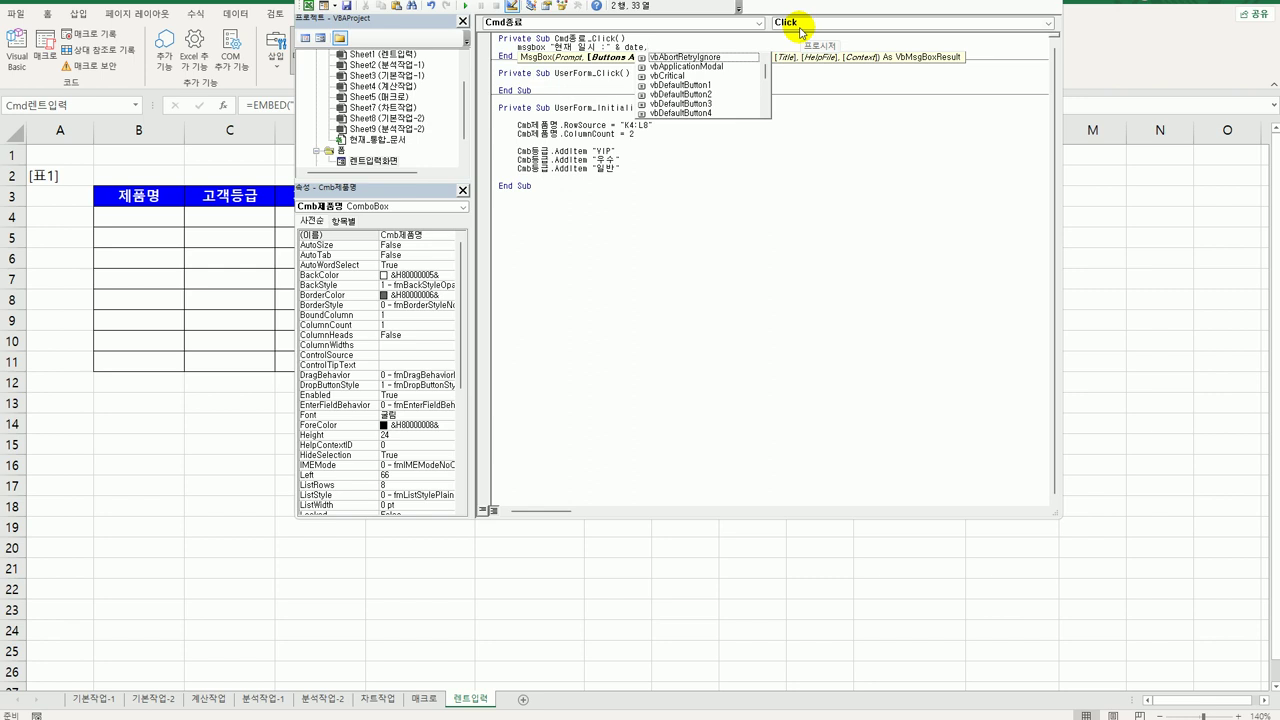
pyautogui.write(', ')
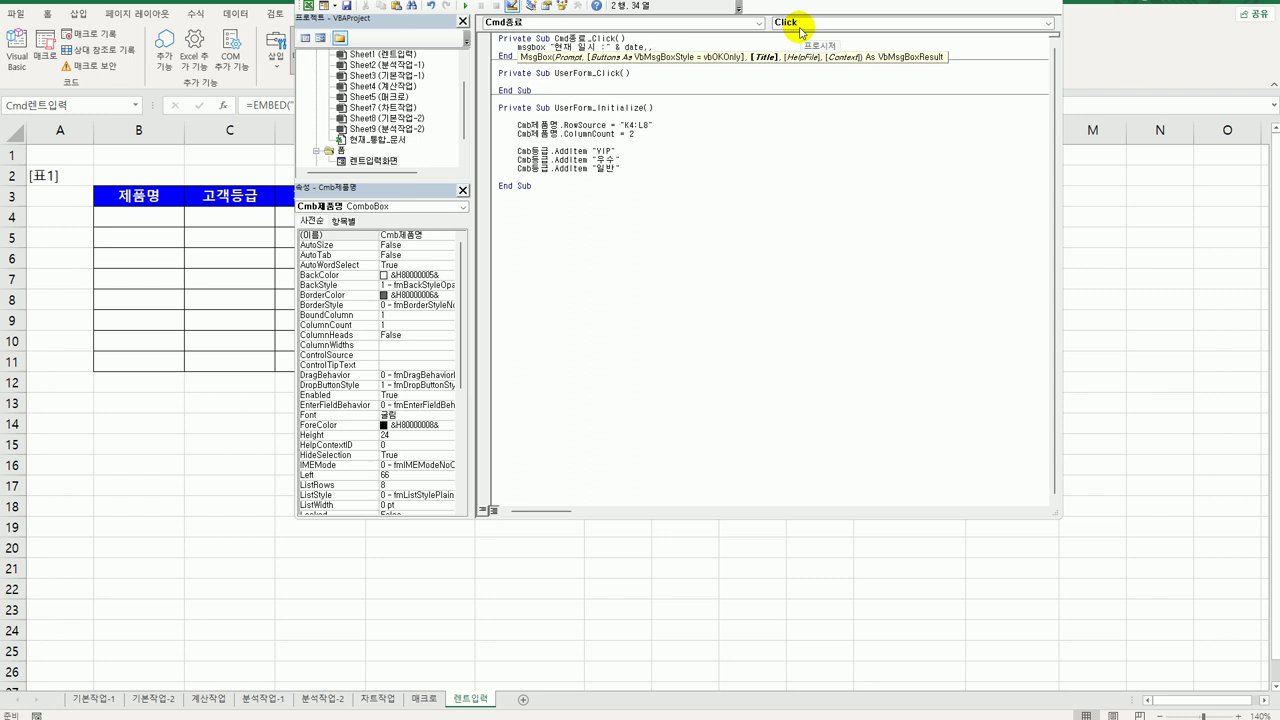
pyautogui.write('"')
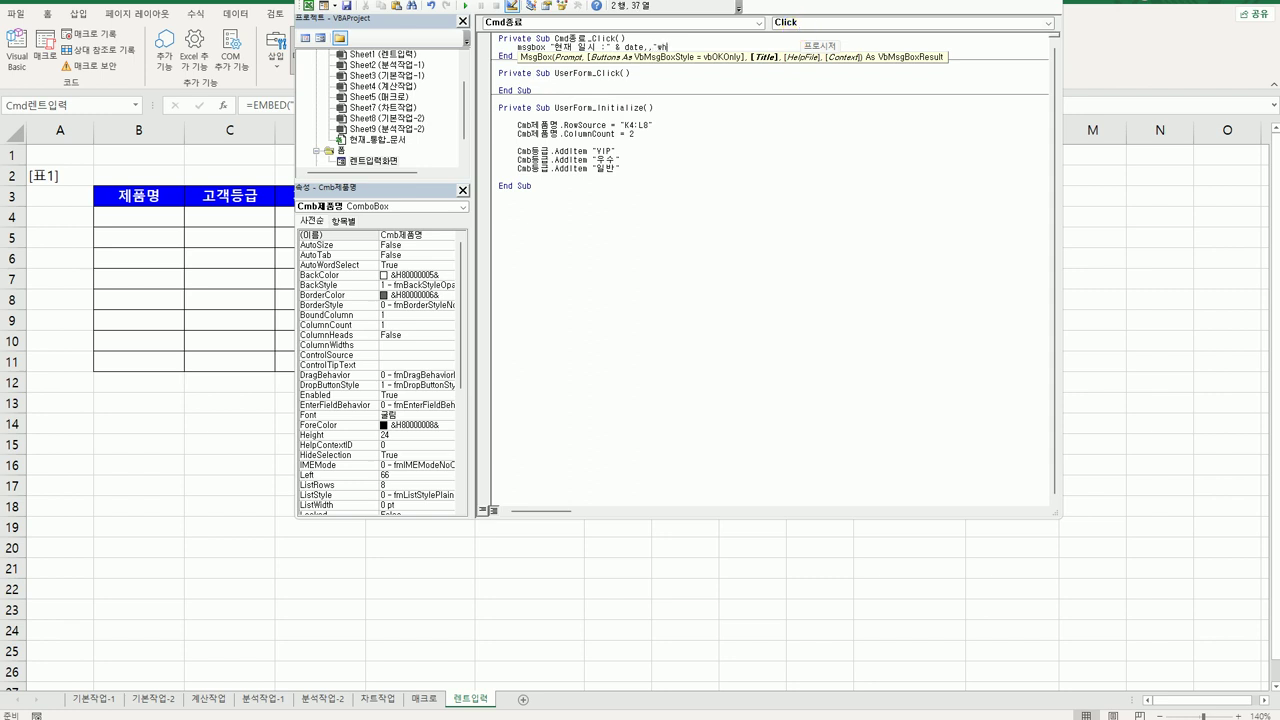
pyautogui.write('종료')
pyautogui.press('Return')
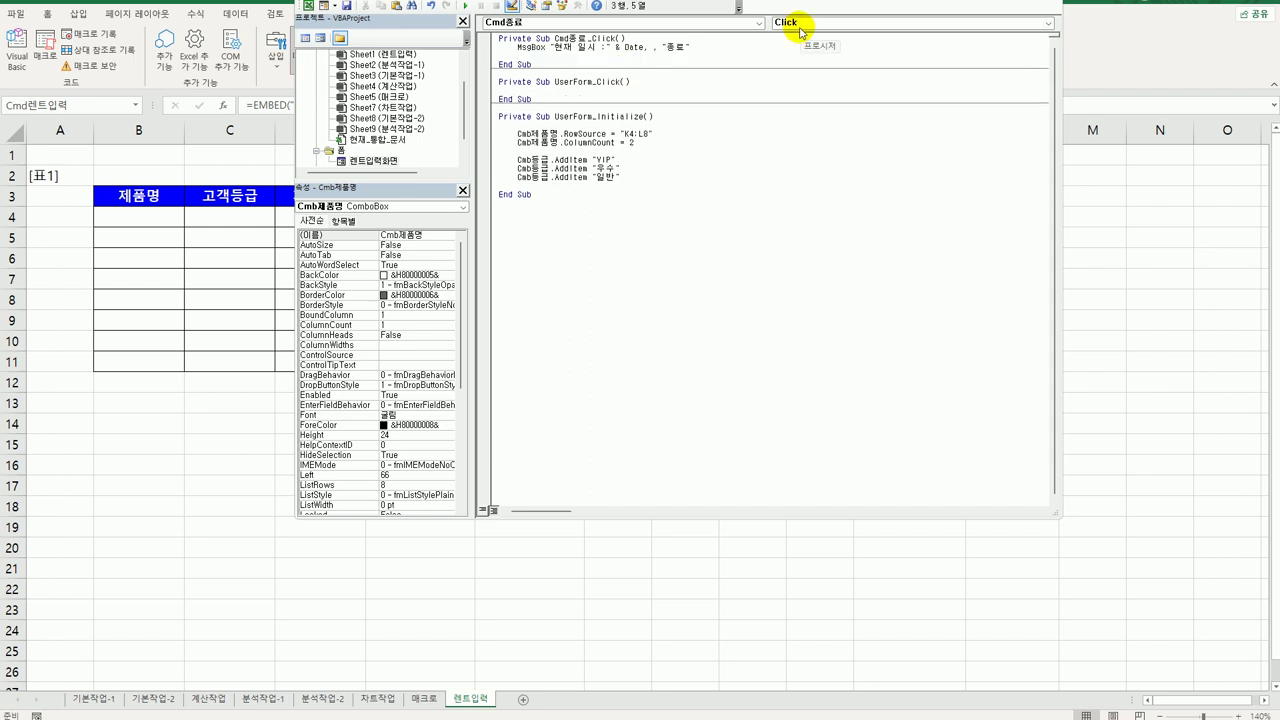
pyautogui.write('unload me')
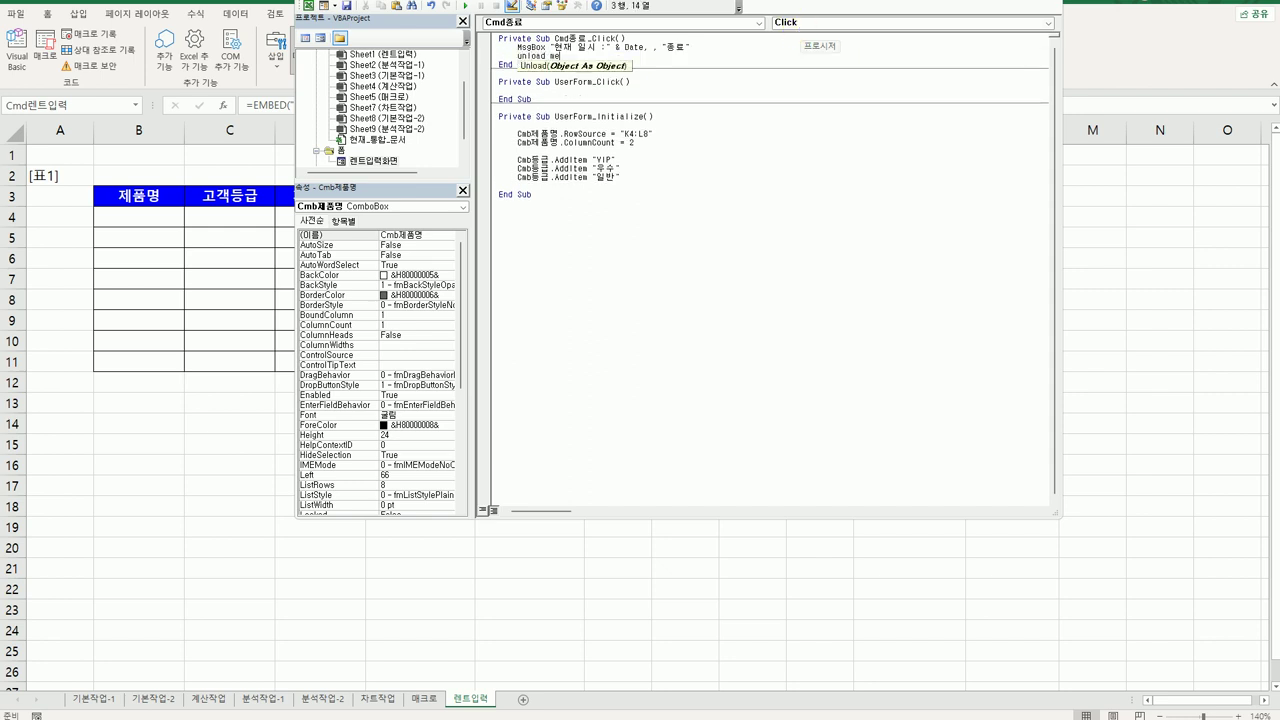
pyautogui.press('Down')
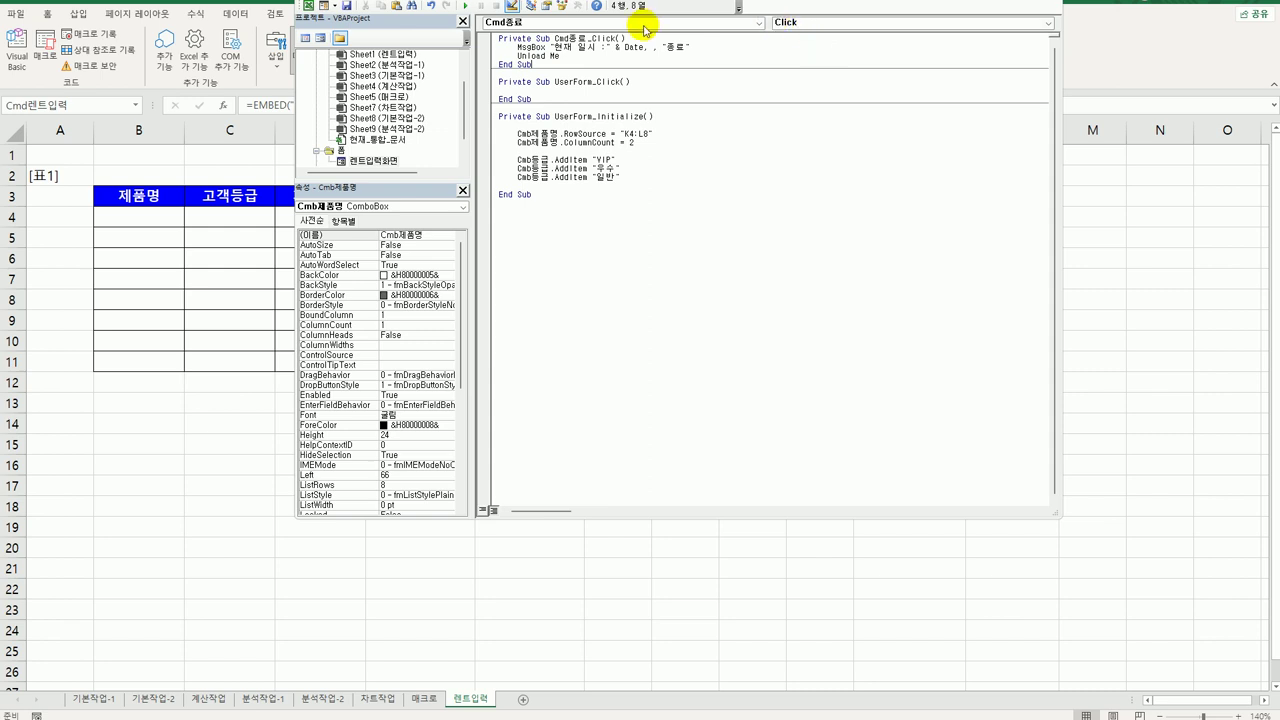
# Reopen the 렌트입력화면 form design, check the input controls' names, and create the Click procedure of the Cmd입력 button
pyautogui.doubleClick(376, 161)
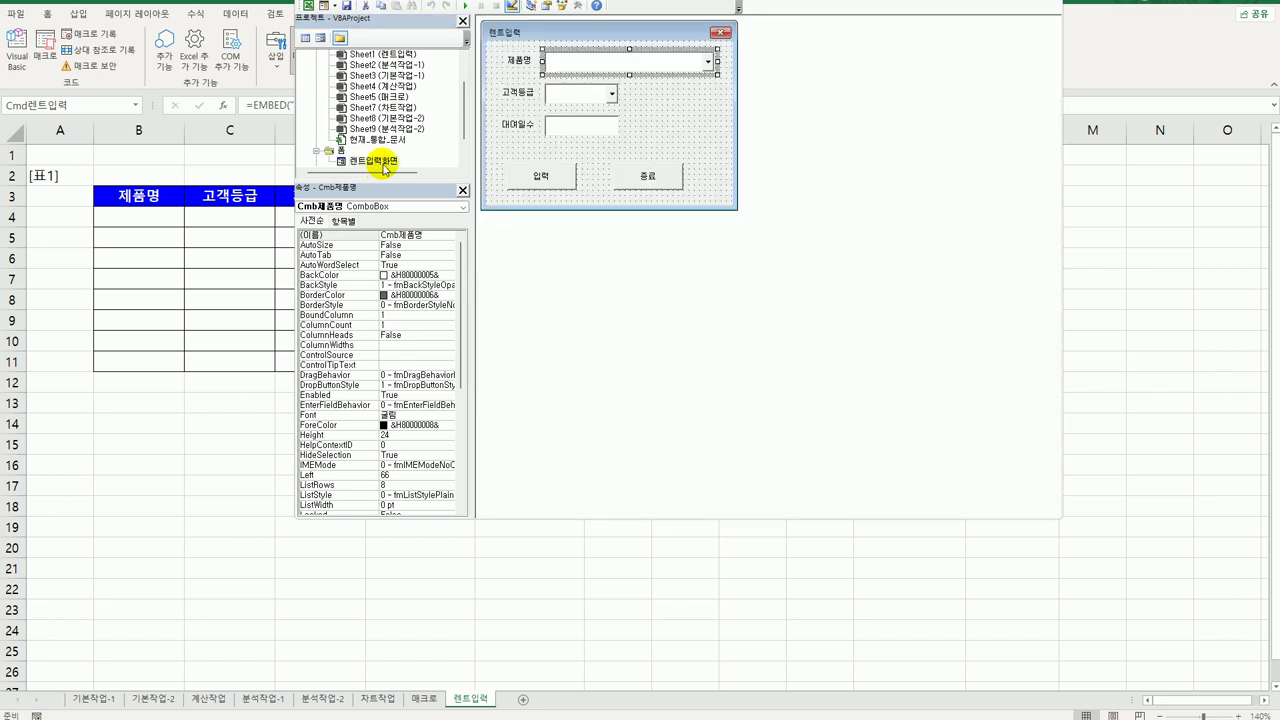
pyautogui.click(682, 112)
pyautogui.click(668, 68)
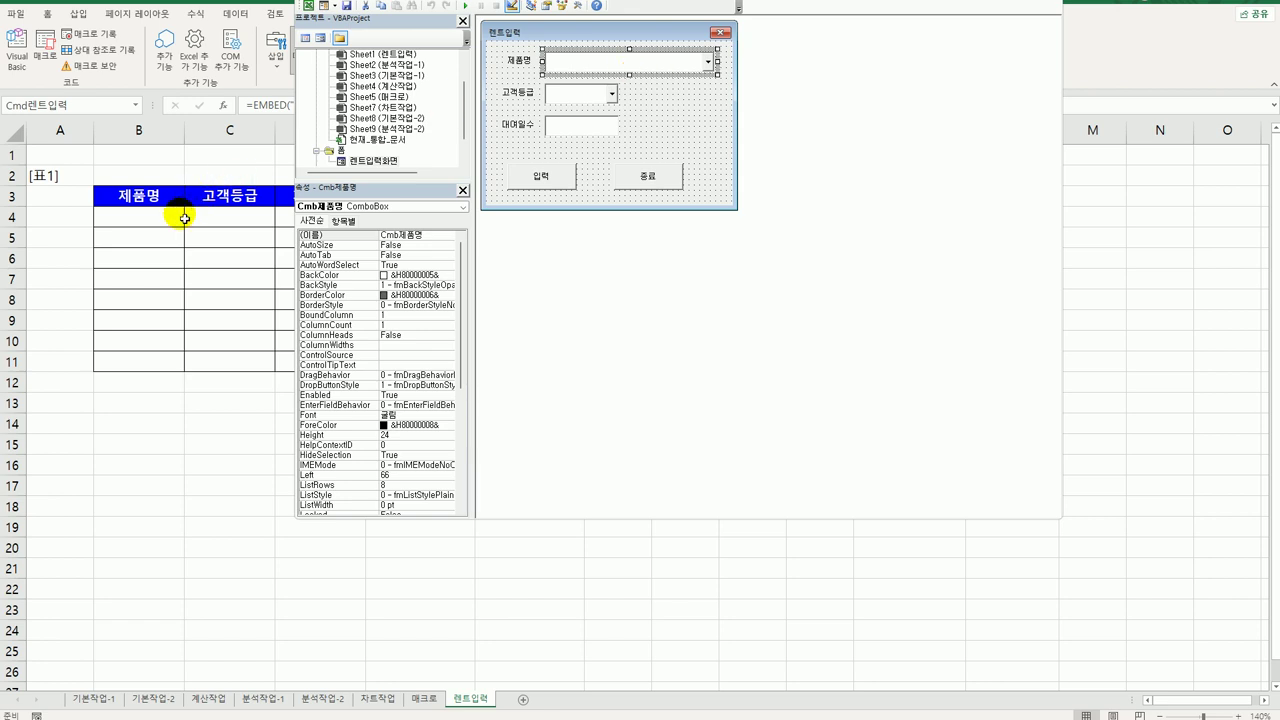
pyautogui.click(585, 104)
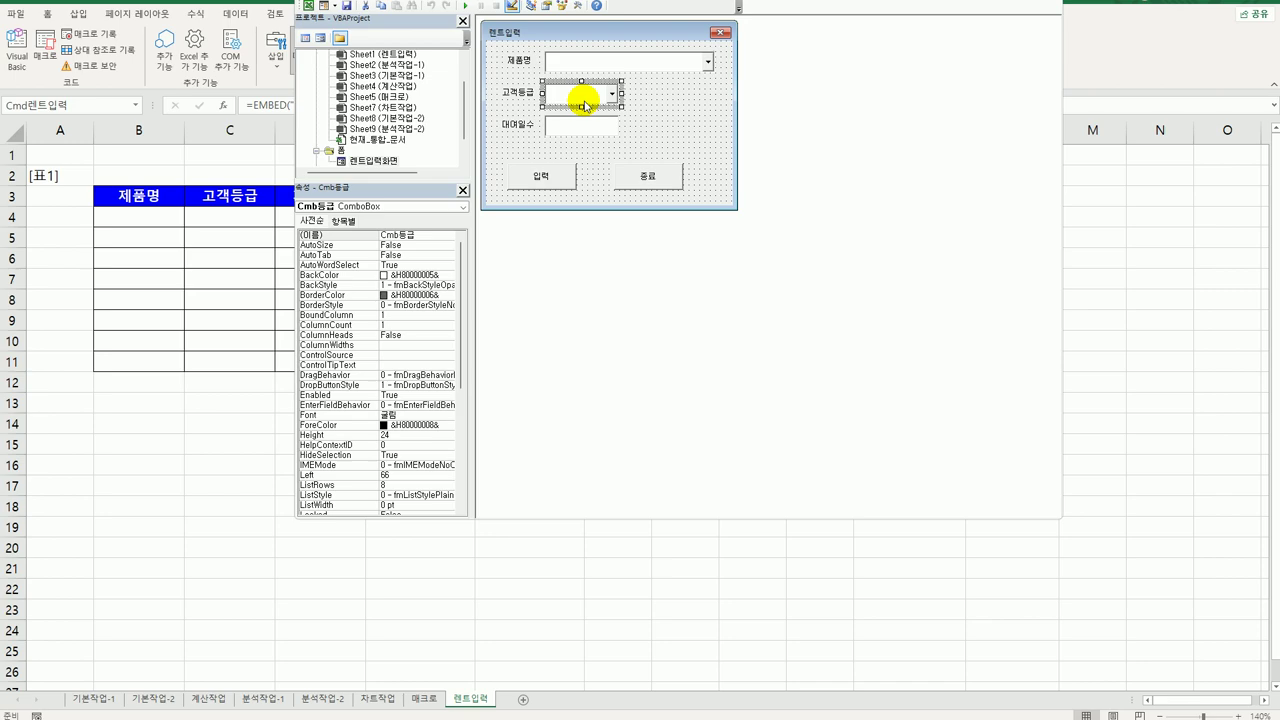
pyautogui.click(577, 134)
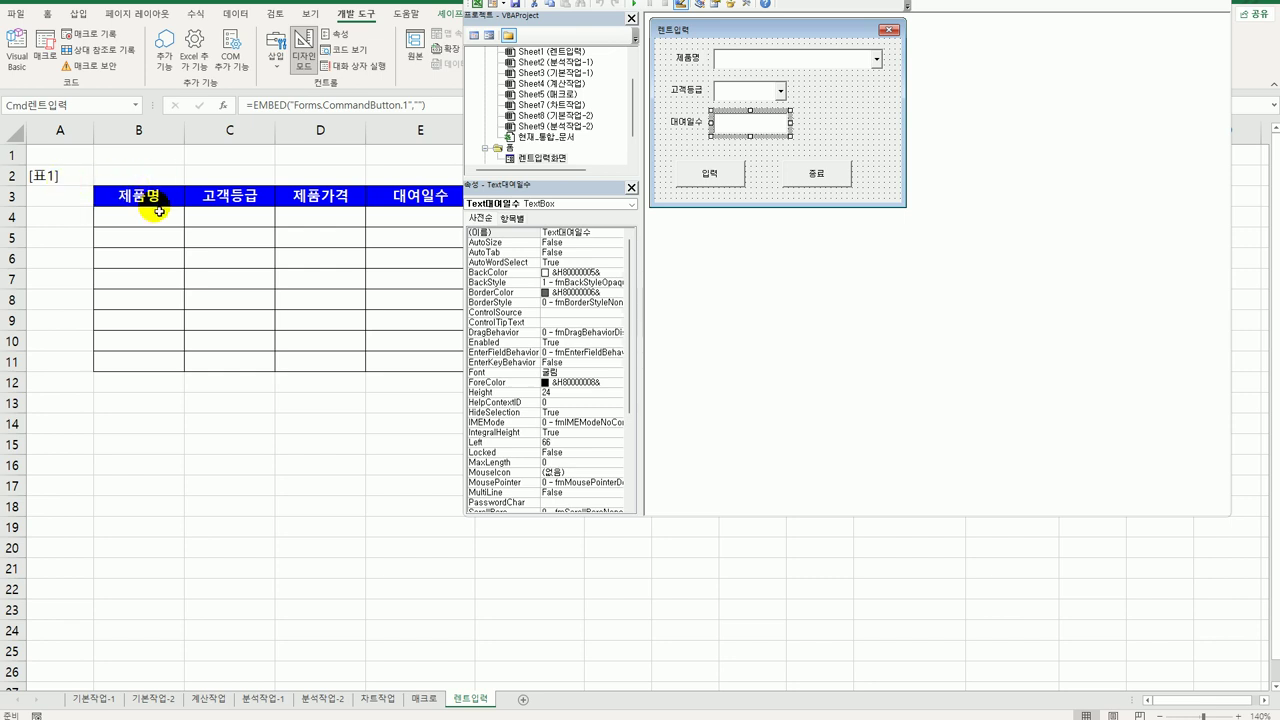
pyautogui.click(720, 182)
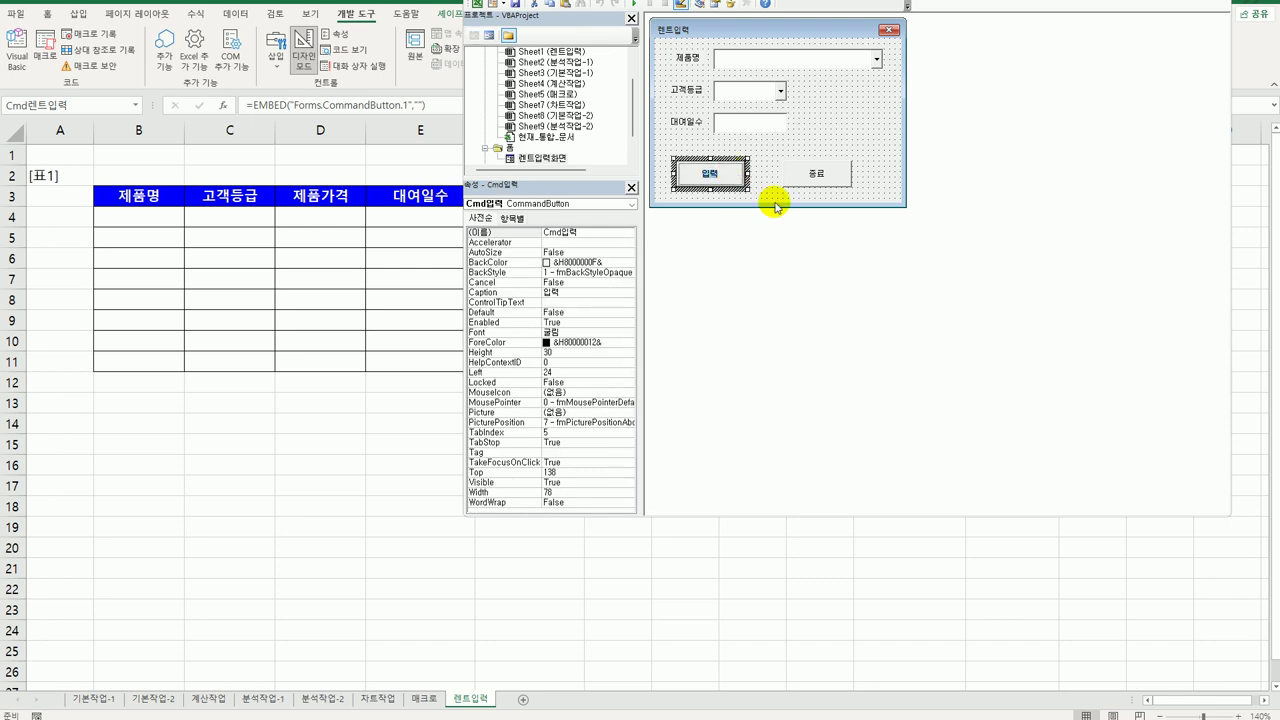
pyautogui.doubleClick(734, 177)
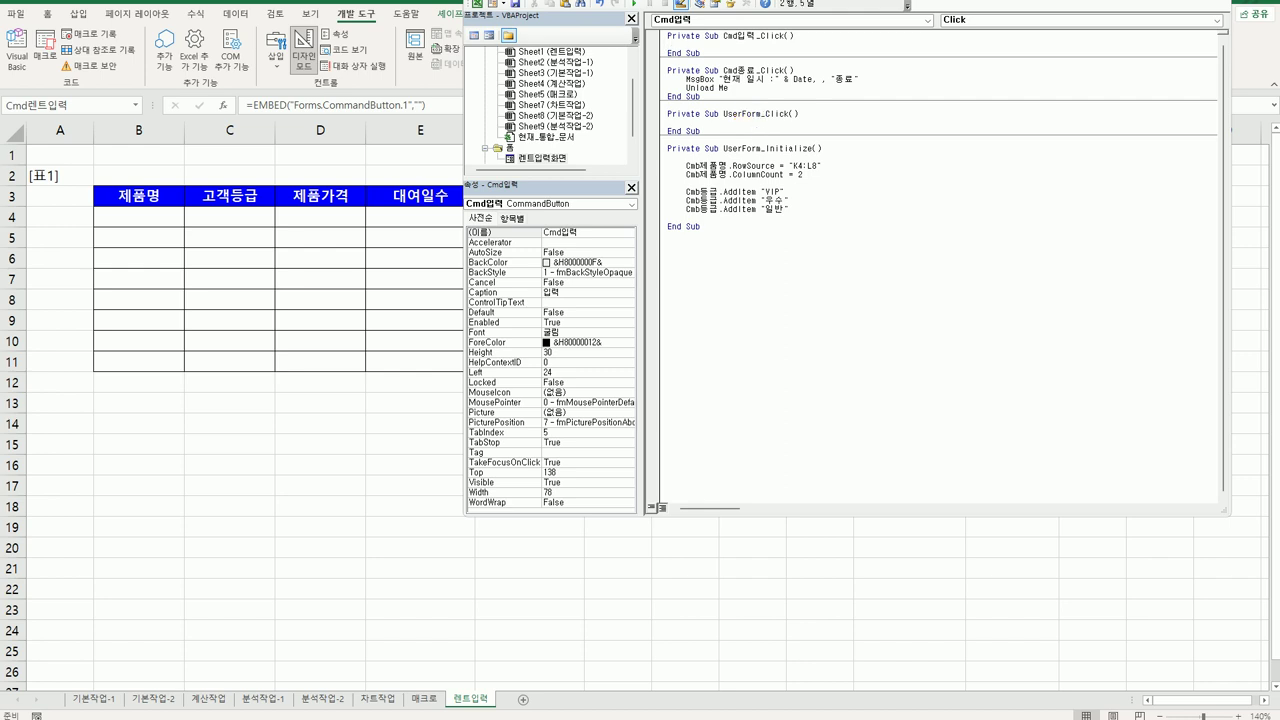
# Begin a statement in the Cmd입력 Click procedure that assigns Range("B3").CurrentRegion to the variable i
pyautogui.press('Return')
pyautogui.write('i ')
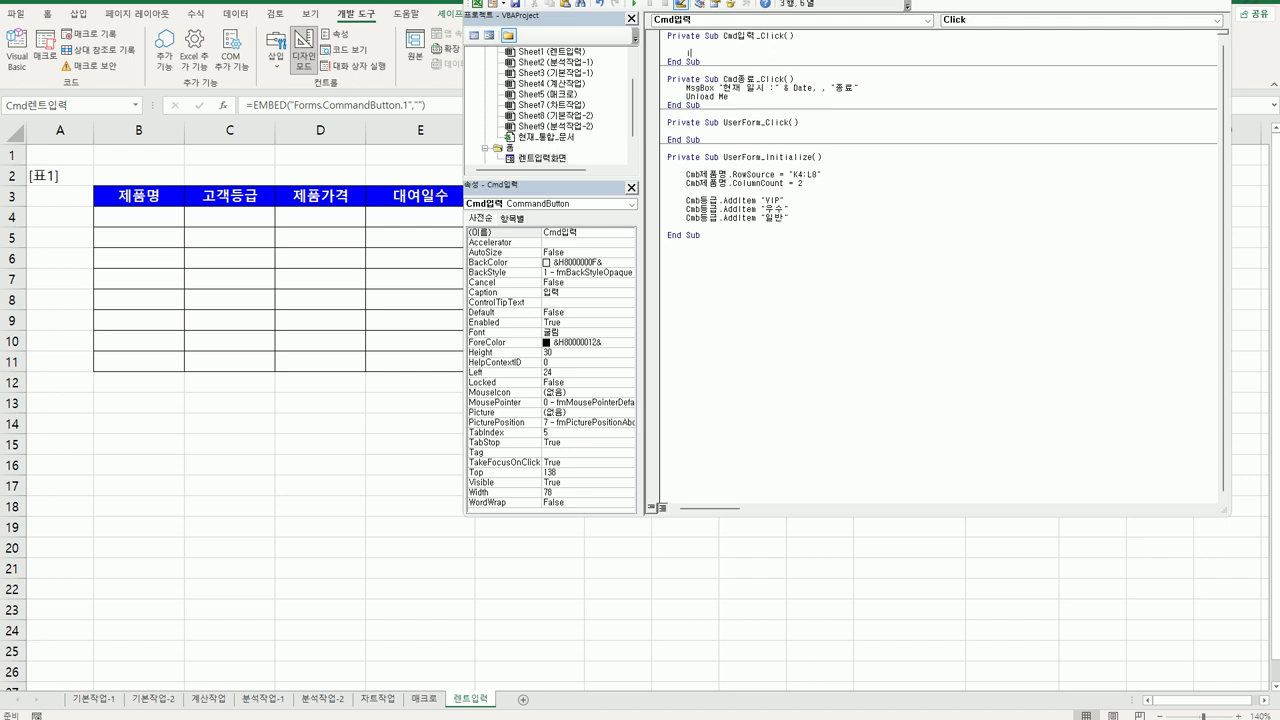
pyautogui.write('= range')
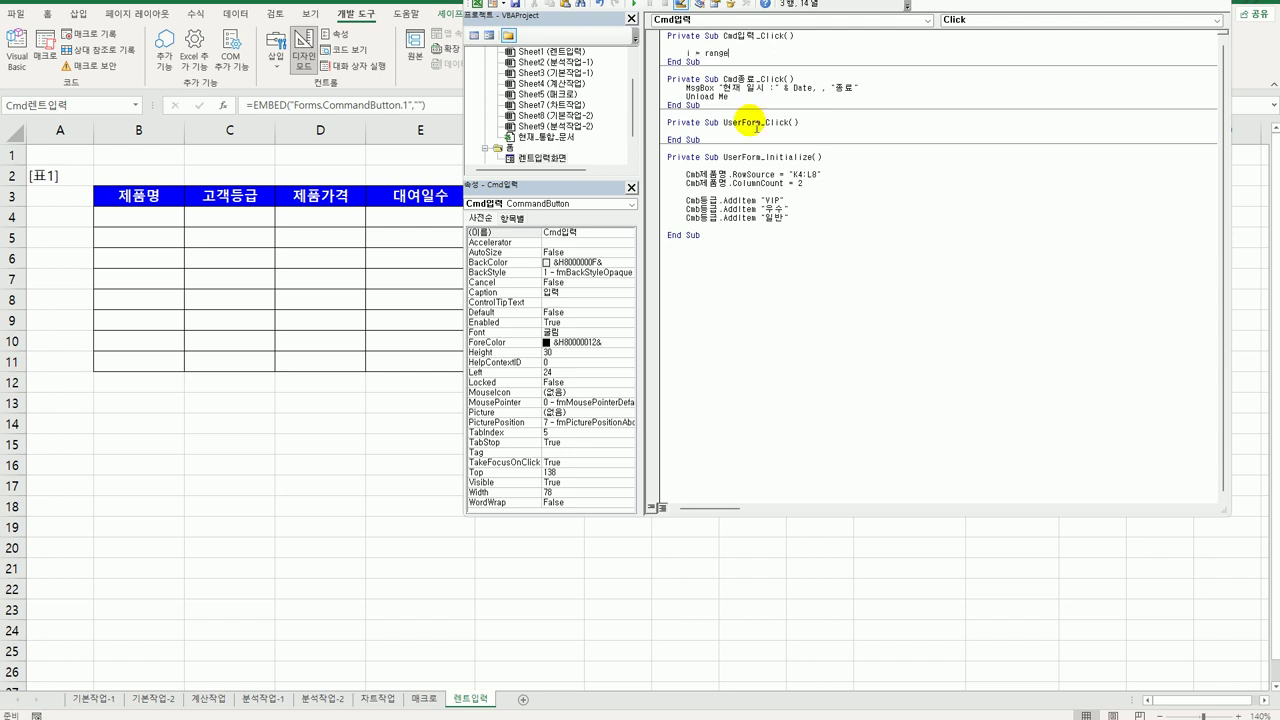
pyautogui.write('("B')
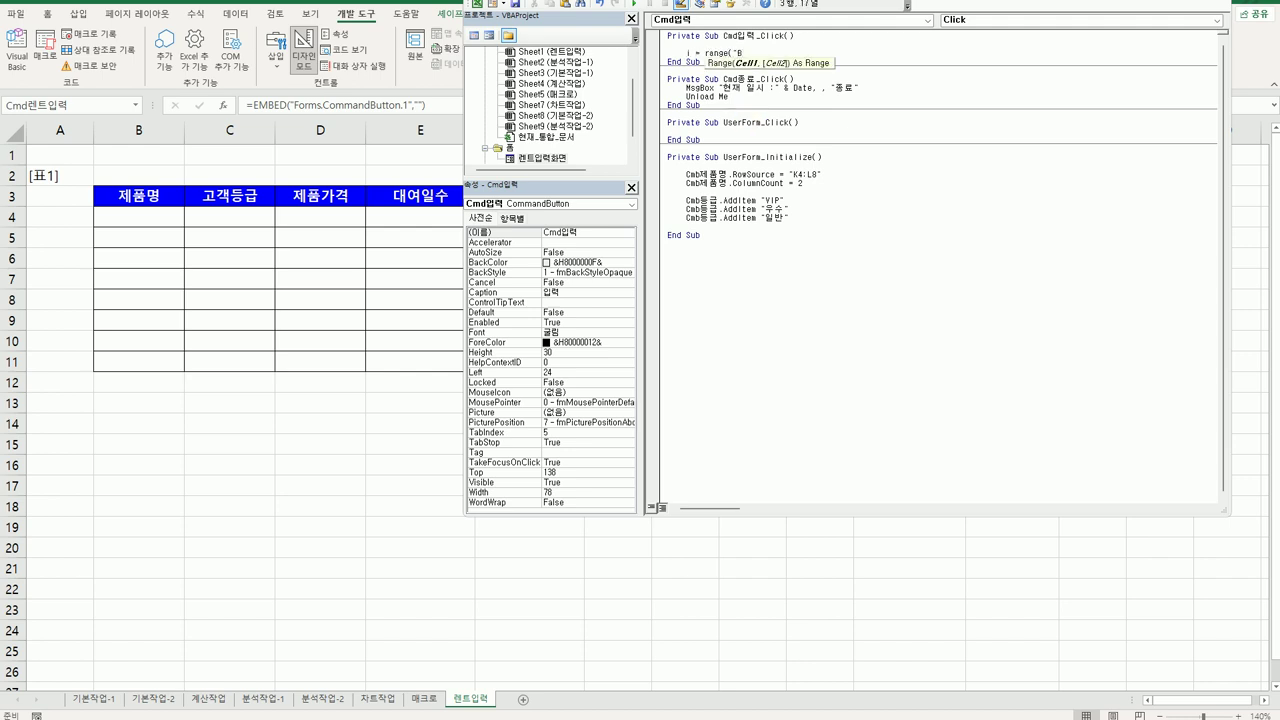
pyautogui.write('3").')
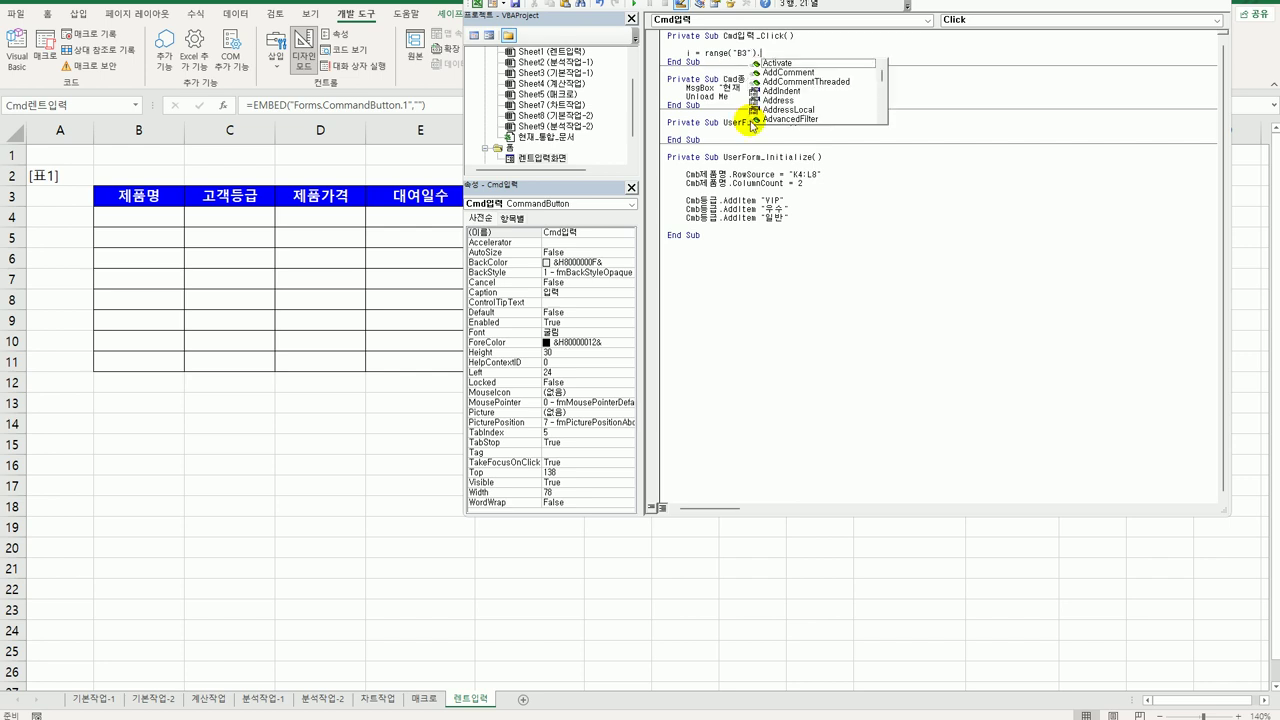
pyautogui.write('cu')
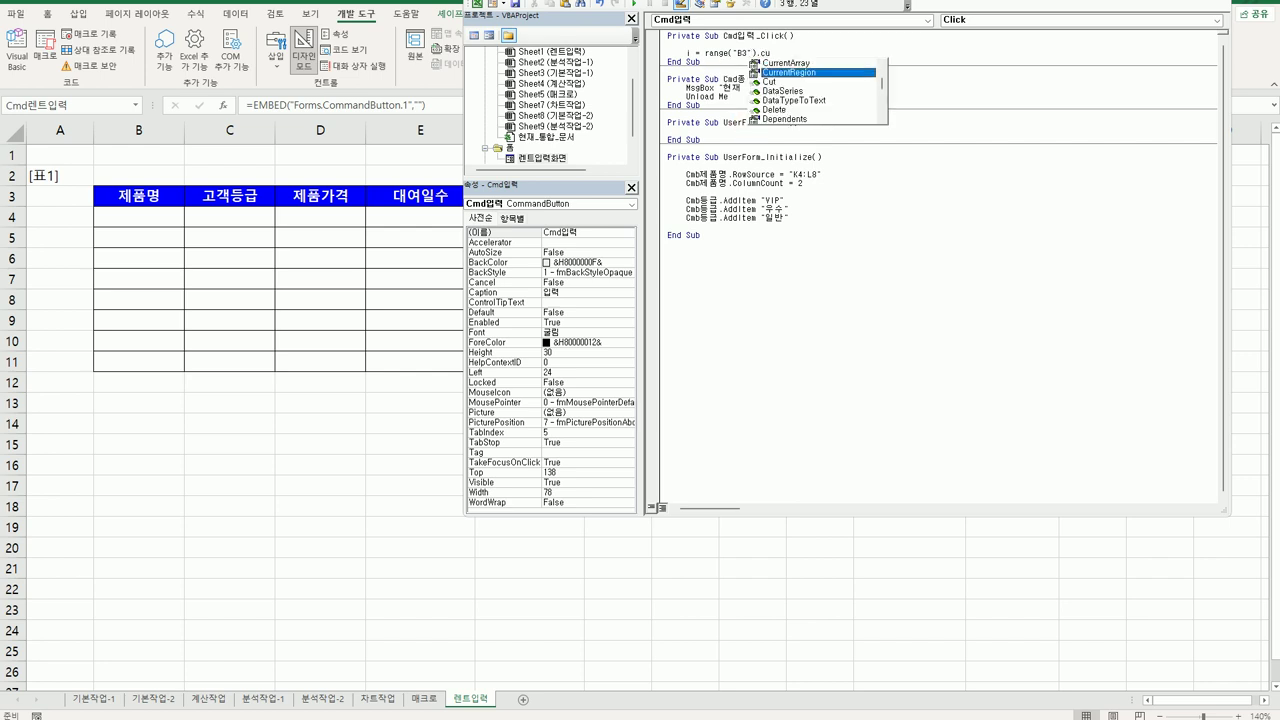
pyautogui.press('Tab')
# Complete the assignment to i with .Rows.Count + 2 and leave a blank line below it
pyautogui.write('.orw')
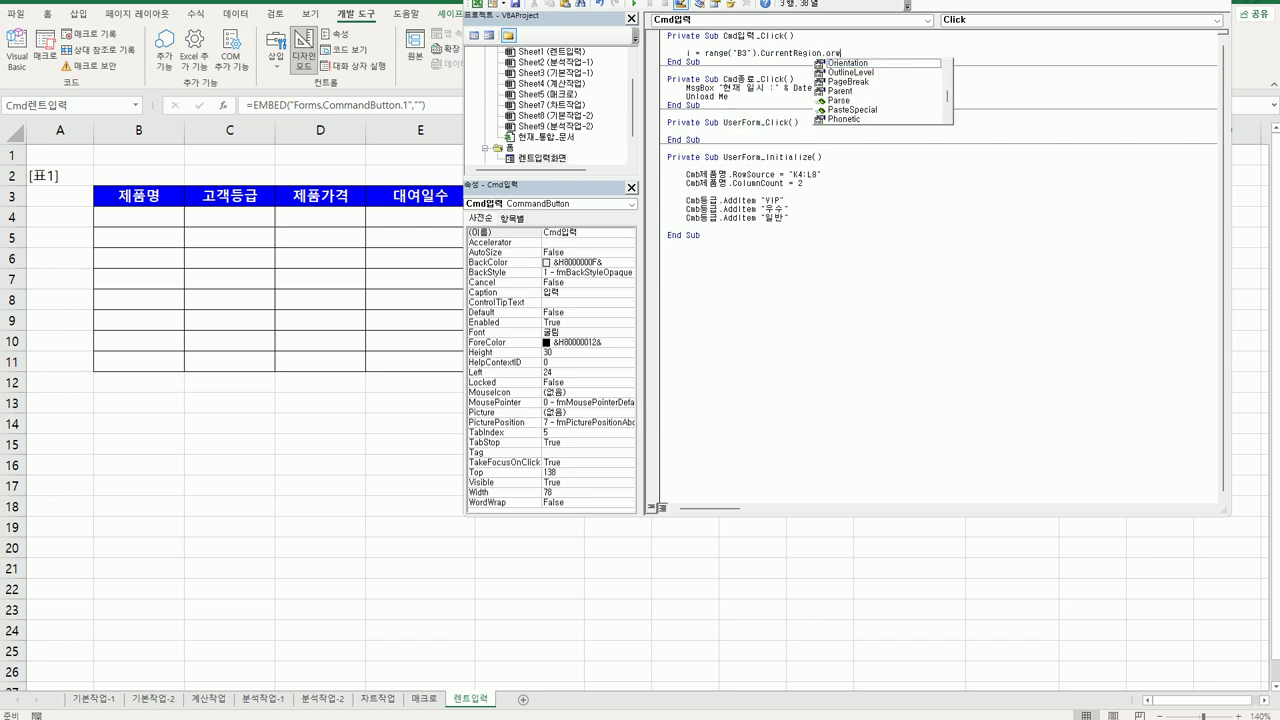
pyautogui.press('BackSpace')
pyautogui.press('BackSpace')
pyautogui.press('BackSpace')
pyautogui.write('rows')
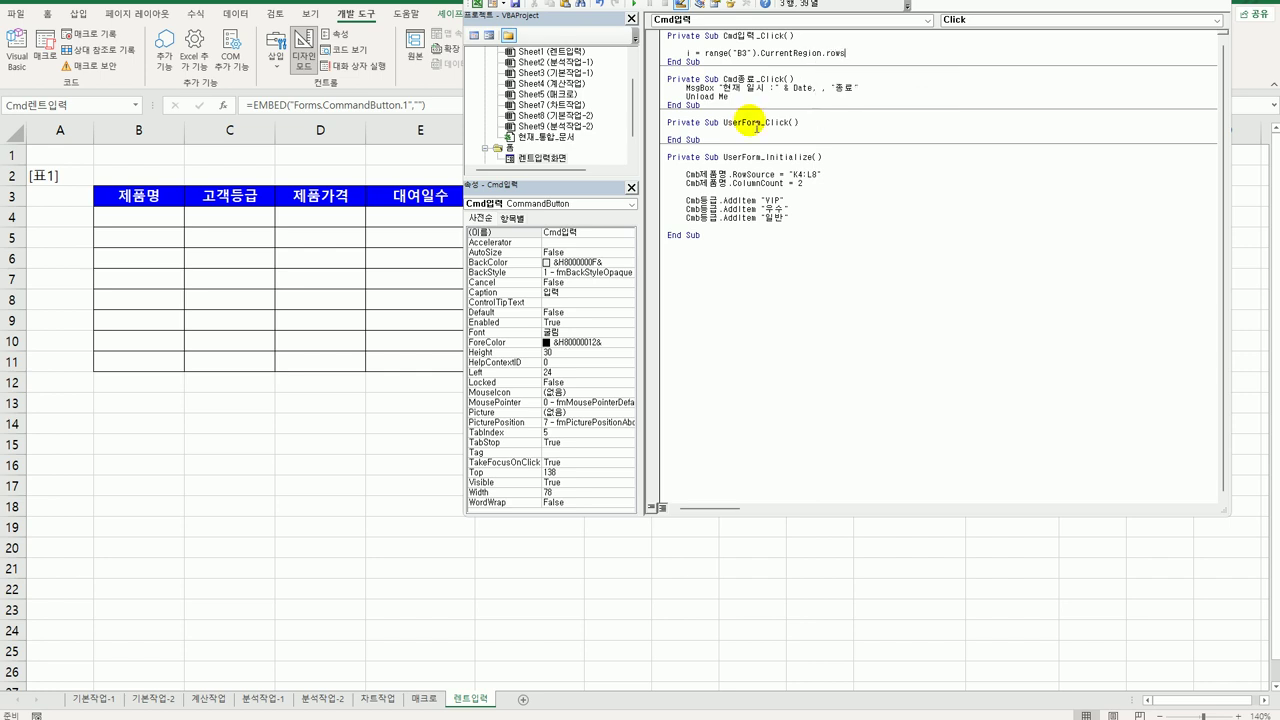
pyautogui.write('.count')
pyautogui.click(757, 125)
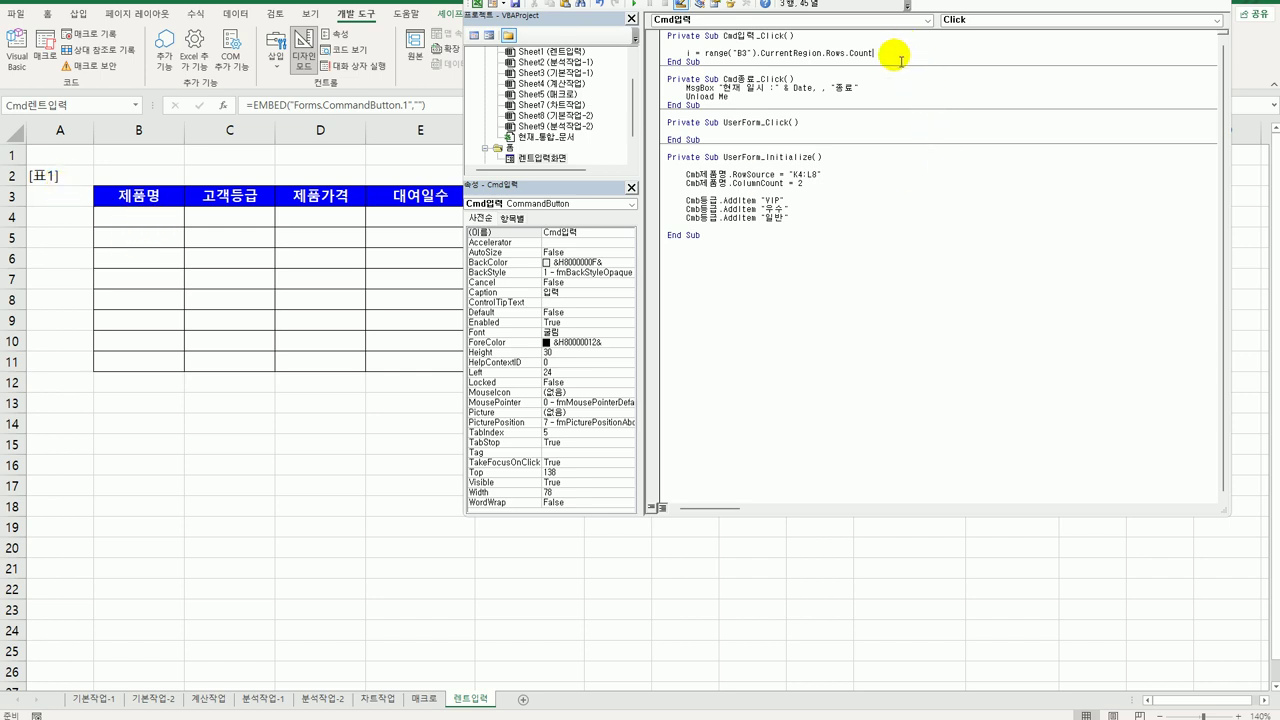
pyautogui.write('+2')
pyautogui.press('Return')
pyautogui.press('Return')
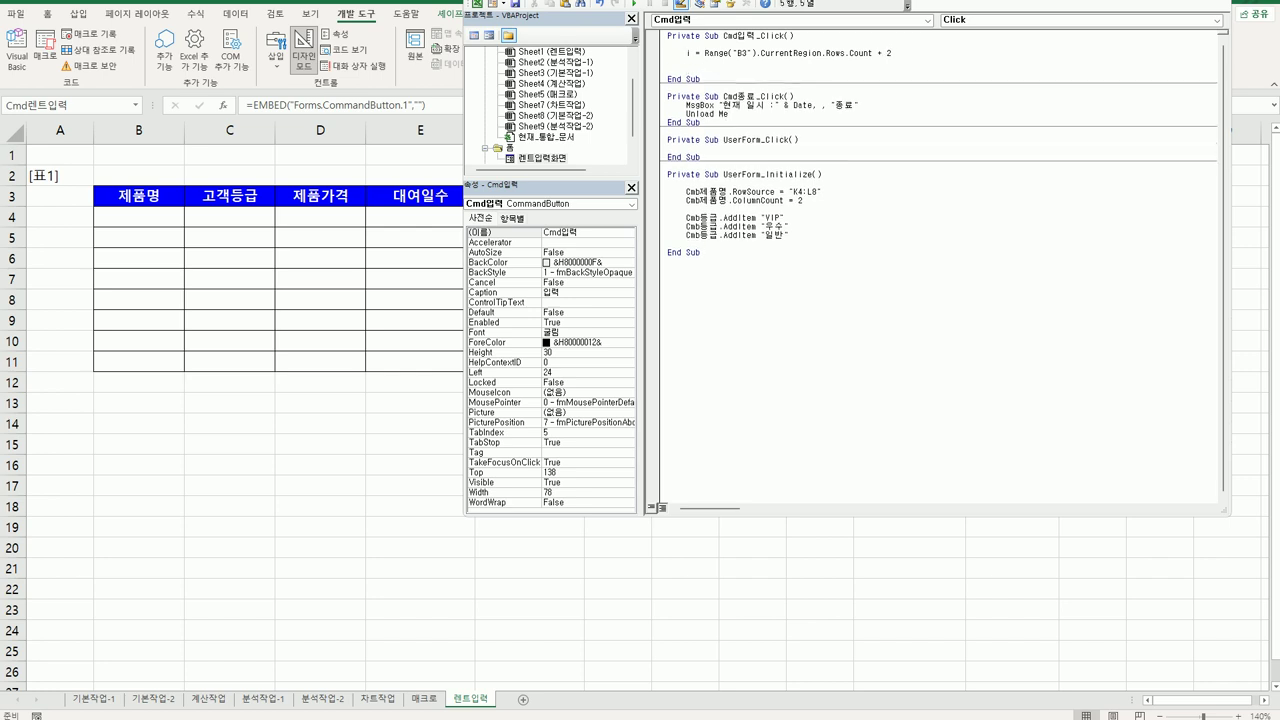
# Write the statement Cells(i, 2) = Cmb제품명.Column(0) below the row calculation
pyautogui.write('cells(i,2')
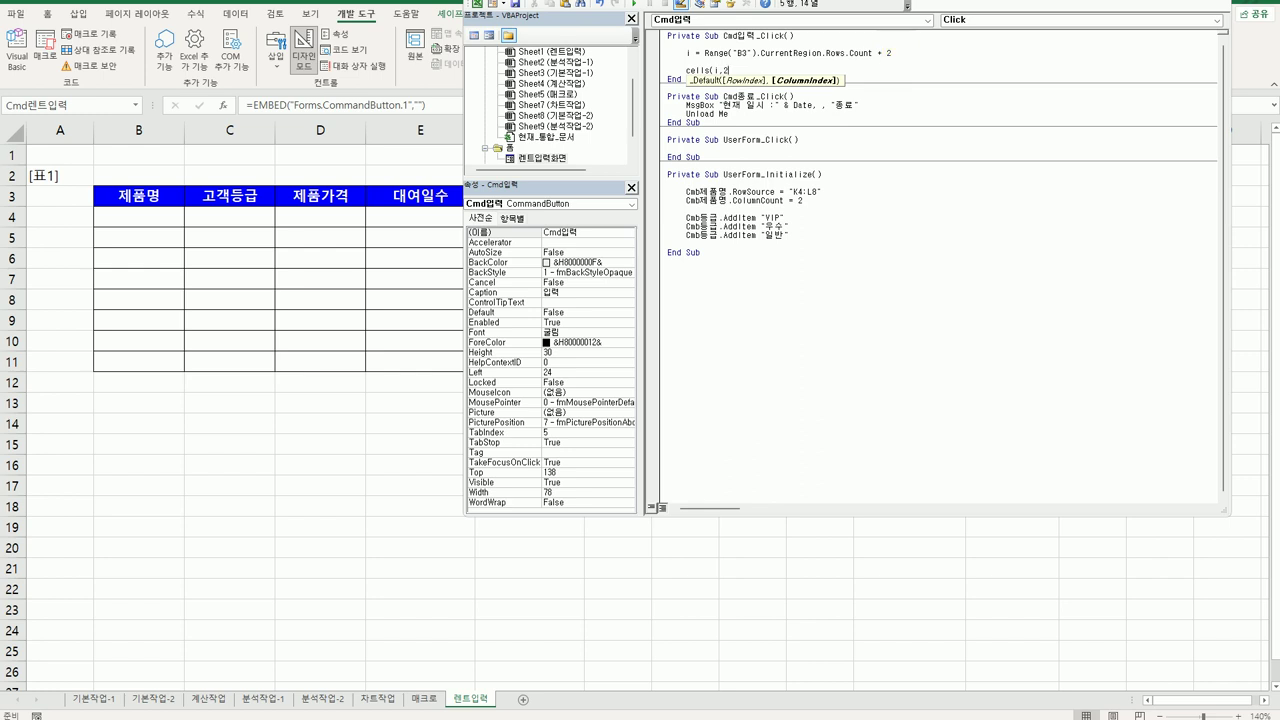
pyautogui.write(')')
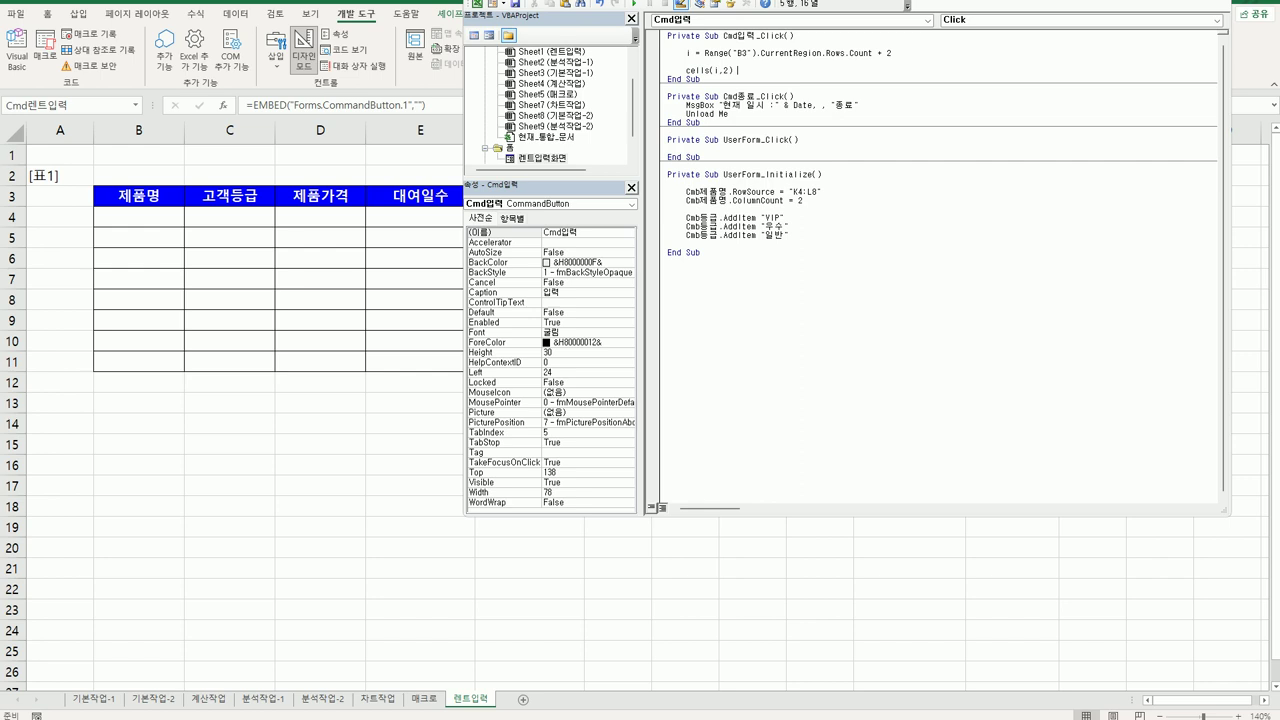
pyautogui.write('= cmb제품명.')
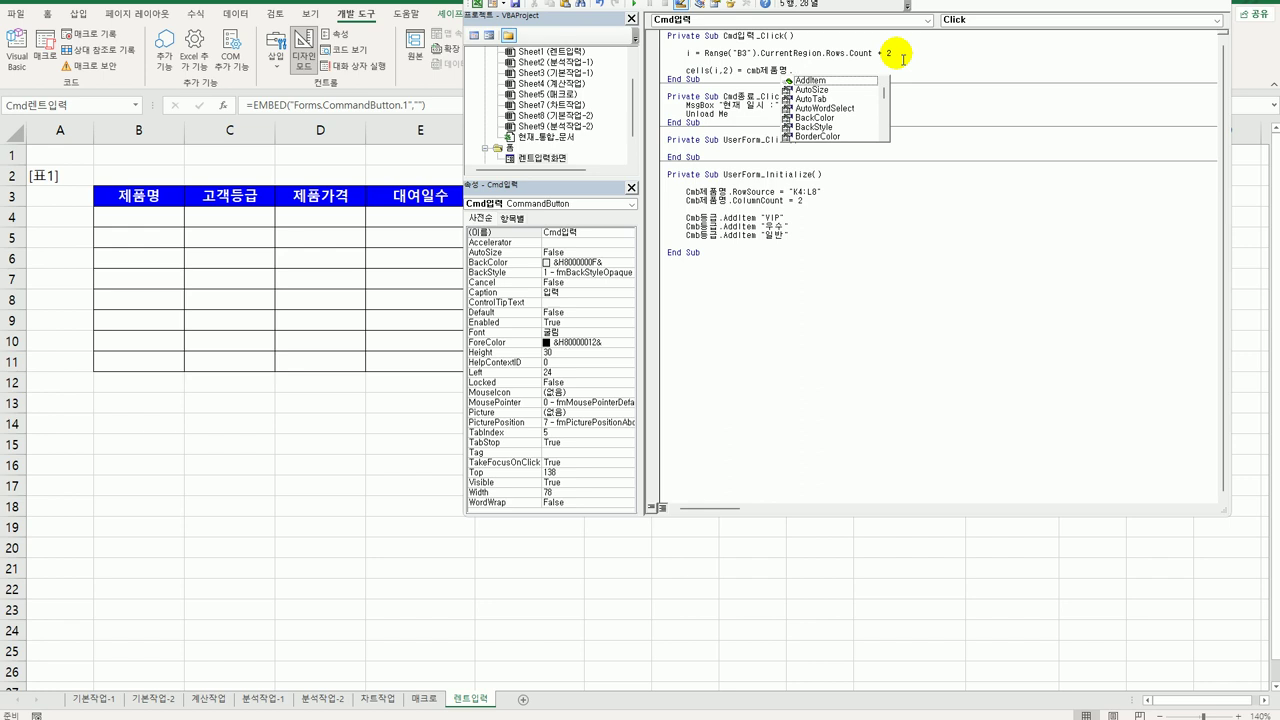
pyautogui.write('cl')
pyautogui.press('Down')
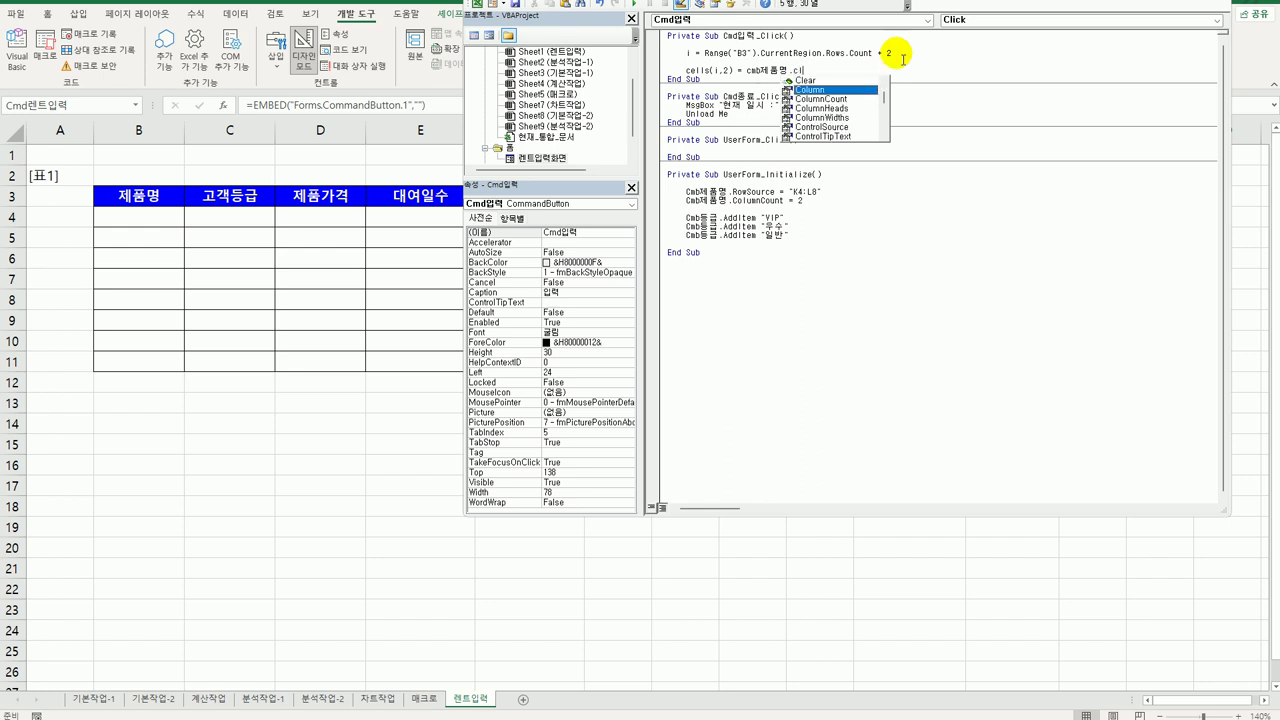
pyautogui.press('Tab')
pyautogui.write('(')
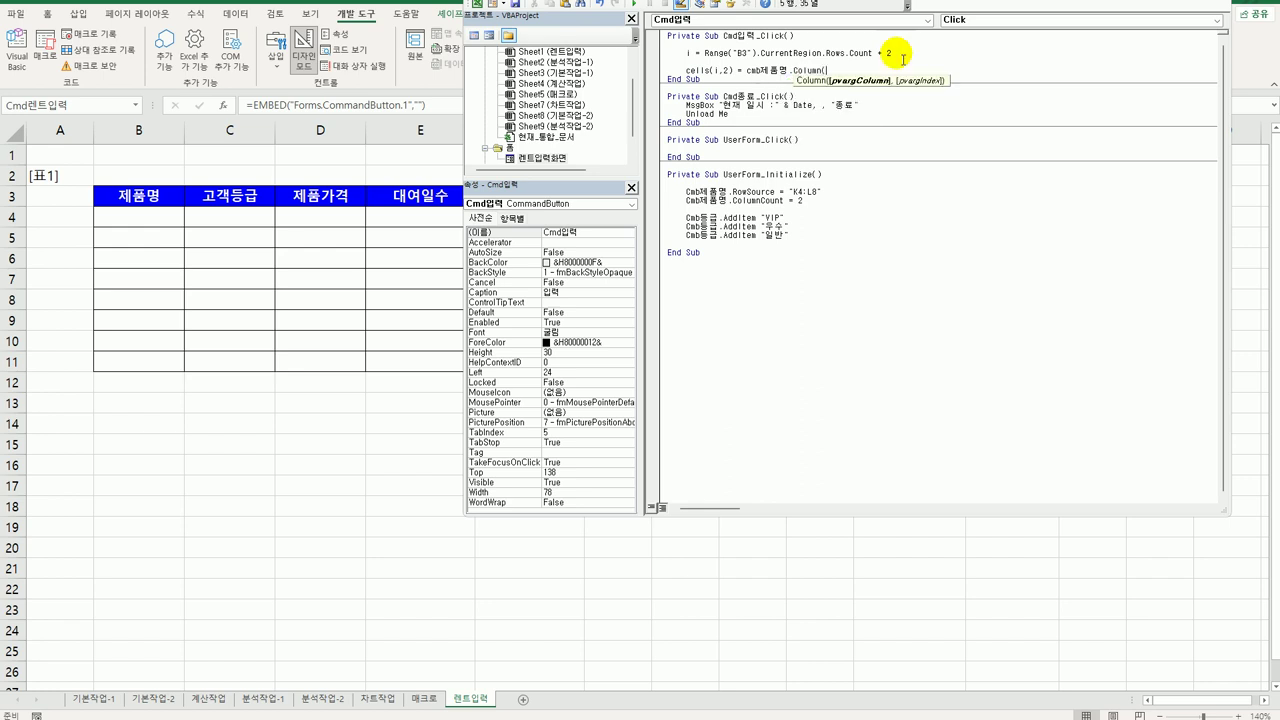
pyautogui.write('0)')
pyautogui.press('Return')
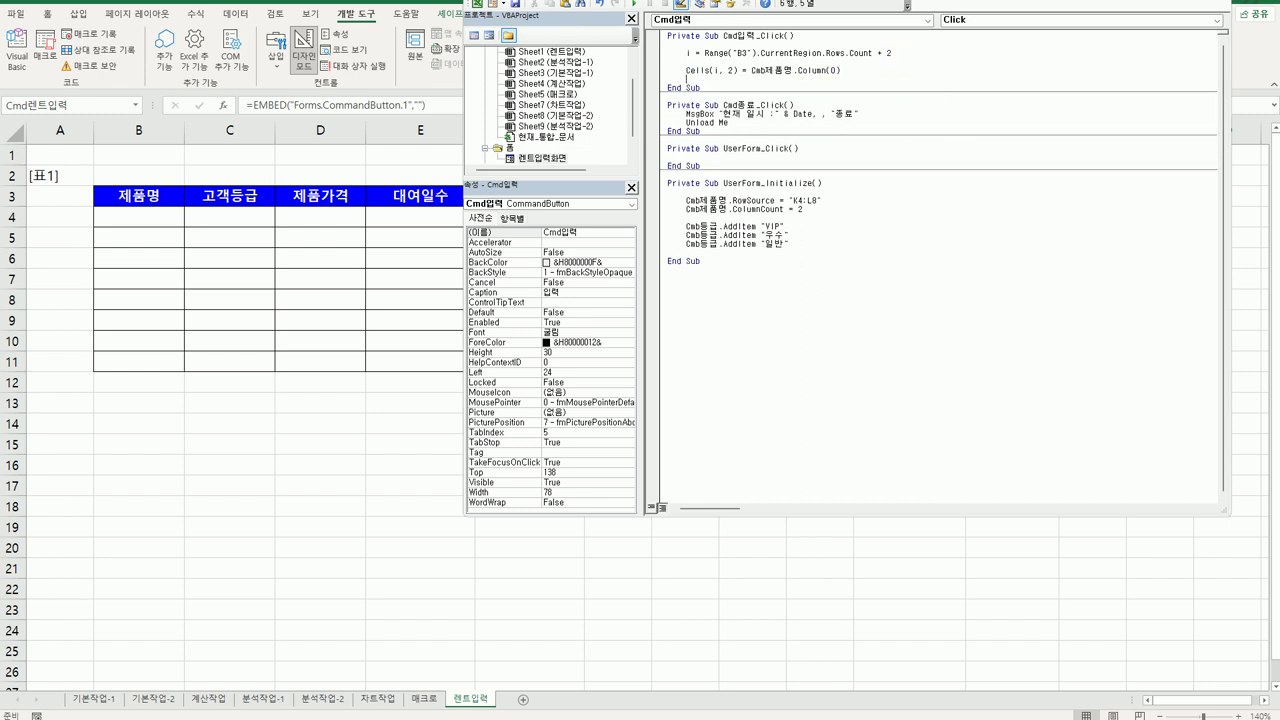
# Copy the Cells(i, 2) statement and paste a duplicate on the line below it
pyautogui.hotkey('shift', 'End')
pyautogui.hotkey('ctrl', 'c')
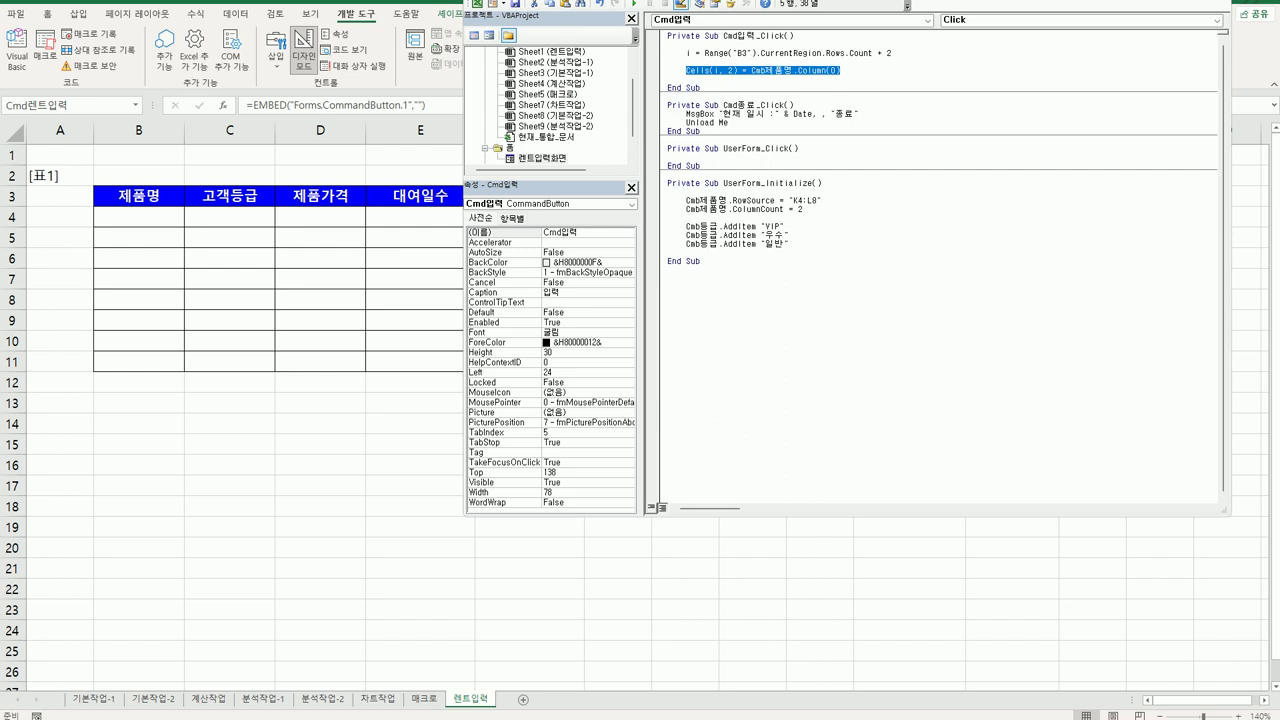
pyautogui.press('Down')
pyautogui.hotkey('ctrl', 'v')
pyautogui.press('Return')
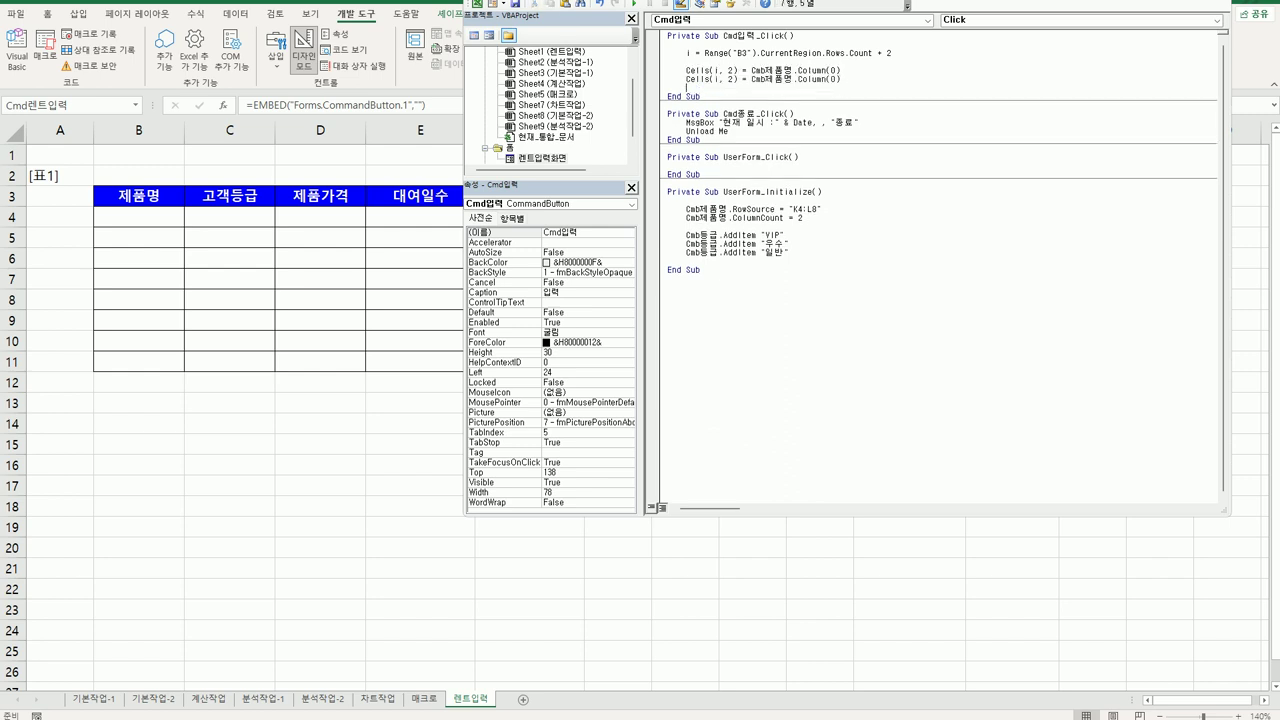
# Change the duplicated statement to Cells(i, 3) = Cmb등급.Value and start a new line below it
pyautogui.doubleClick(732, 79)
pyautogui.write('3')
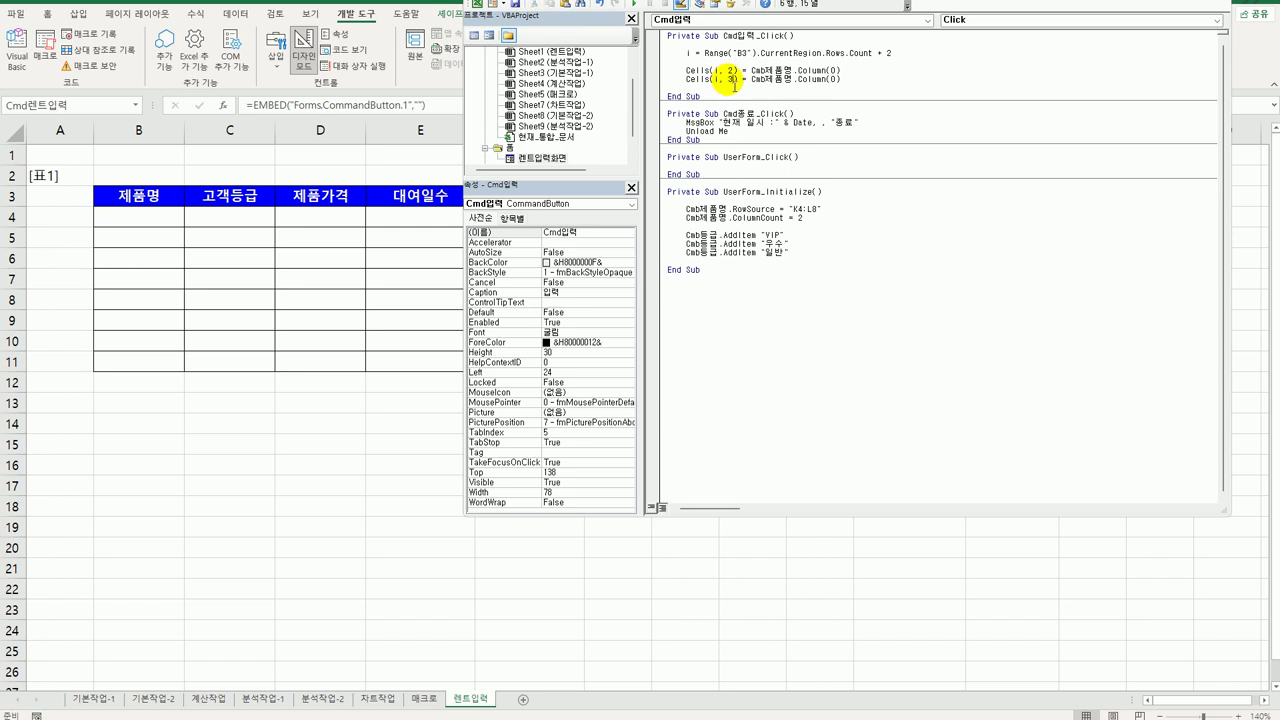
pyautogui.moveTo(767, 80); pyautogui.dragTo(866, 86)
pyautogui.write('등')
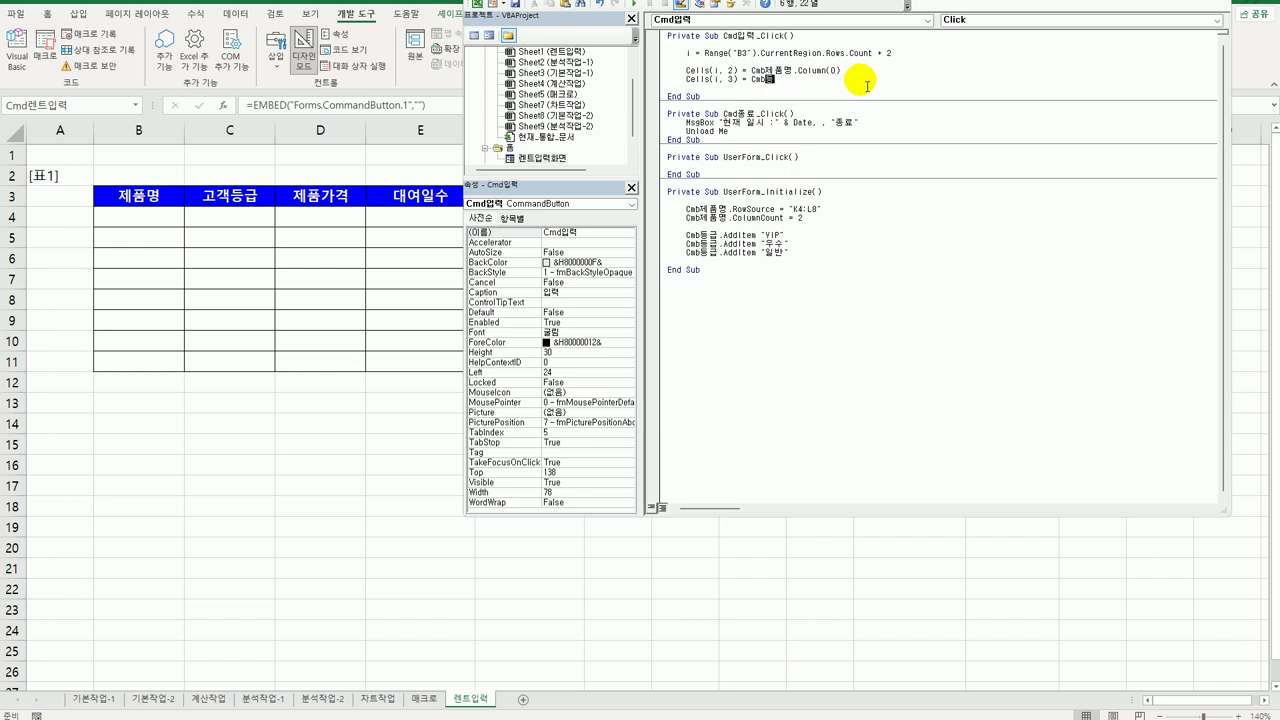
pyautogui.write('급.value')
pyautogui.press('Return')
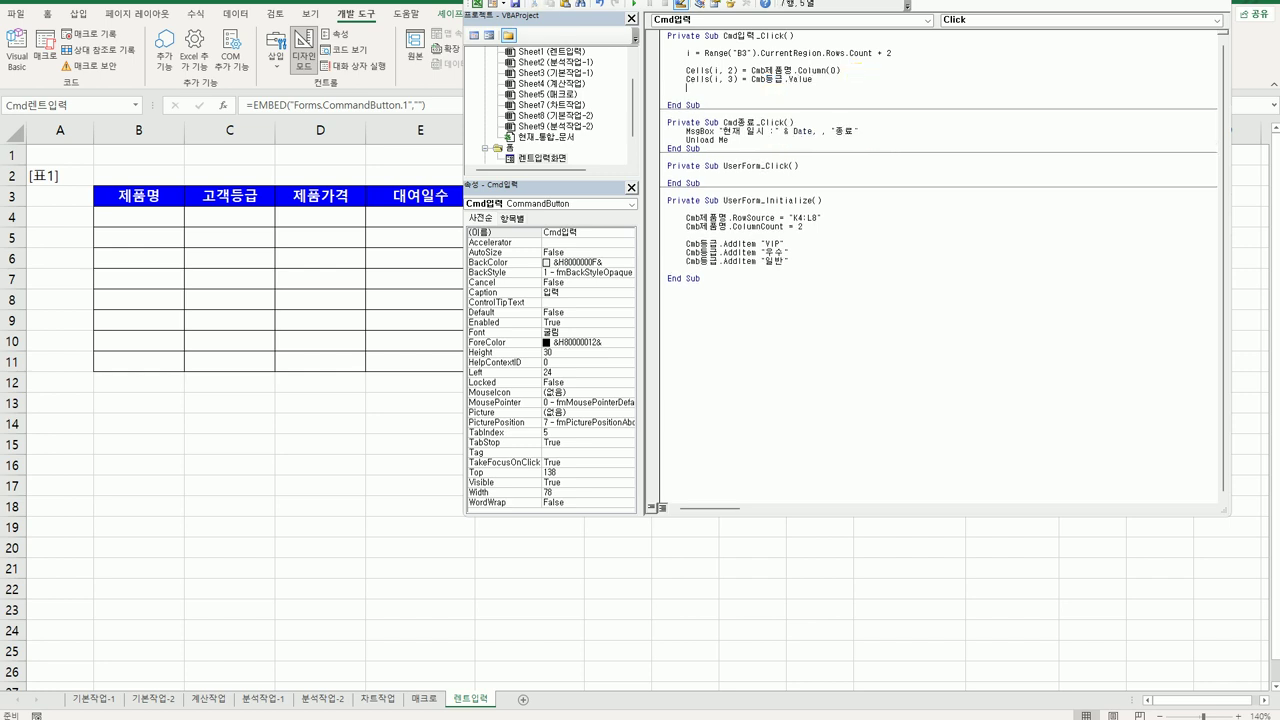
# Paste the copied statement again and change it to Cells(i, 4) = Cmb제품명.Column(1)
pyautogui.hotkey('ctrl', 'v')
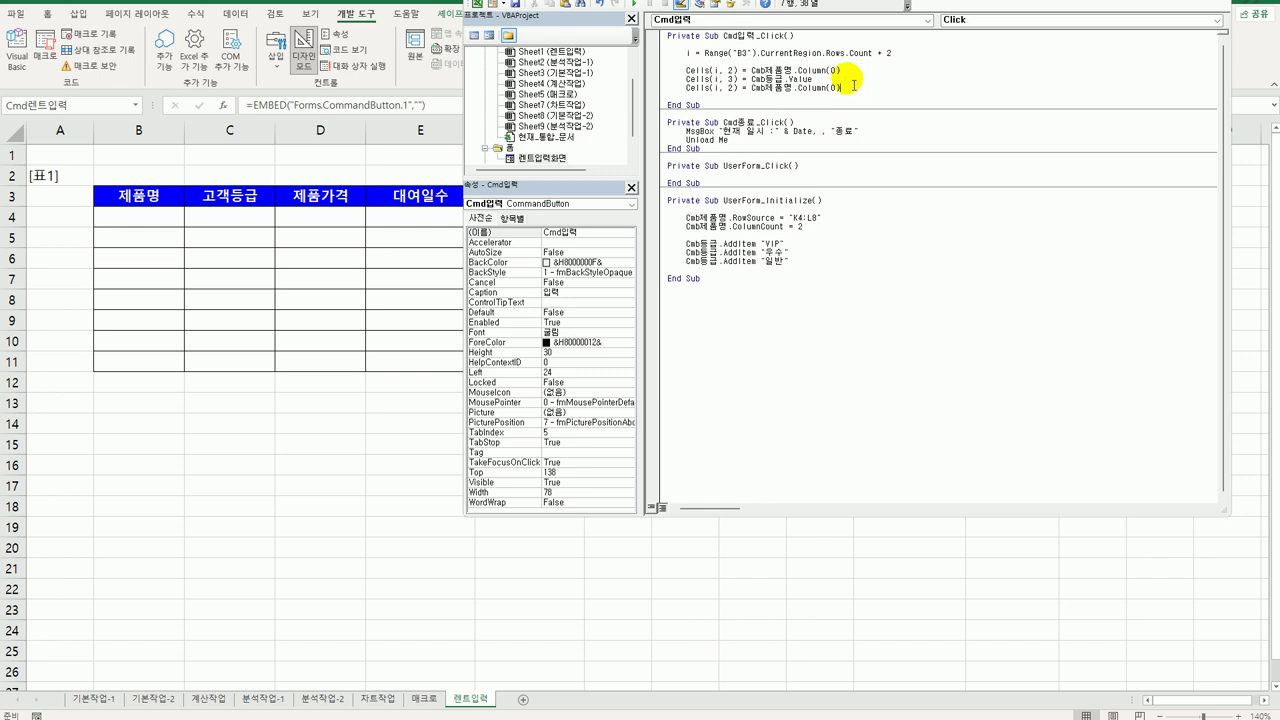
pyautogui.doubleClick(733, 88)
pyautogui.write('4')
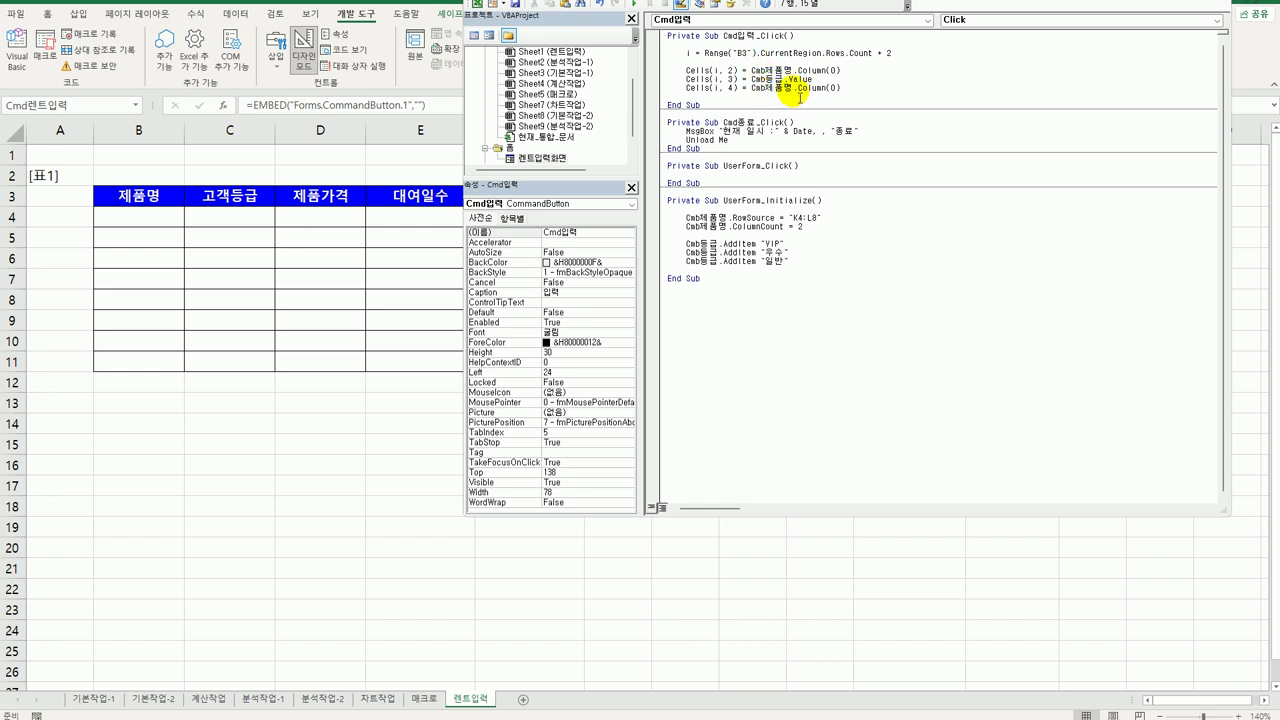
pyautogui.doubleClick(834, 88)
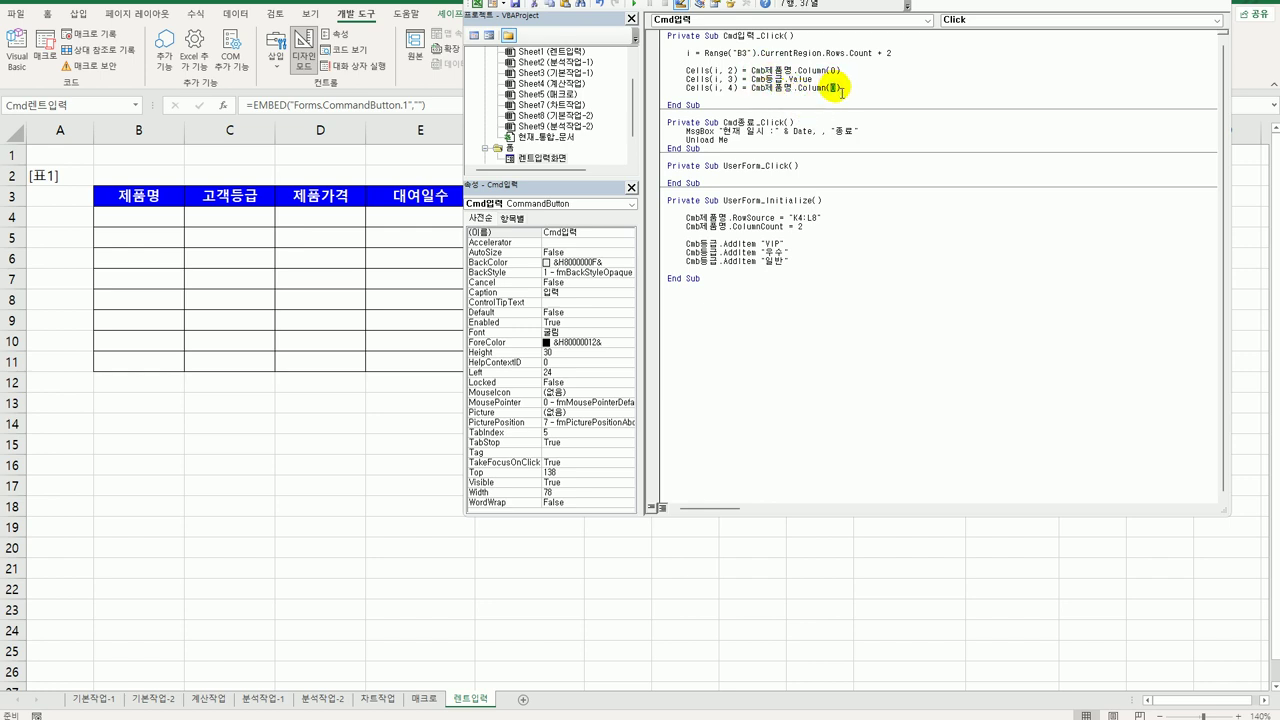
pyautogui.write('1')
pyautogui.press('Return')
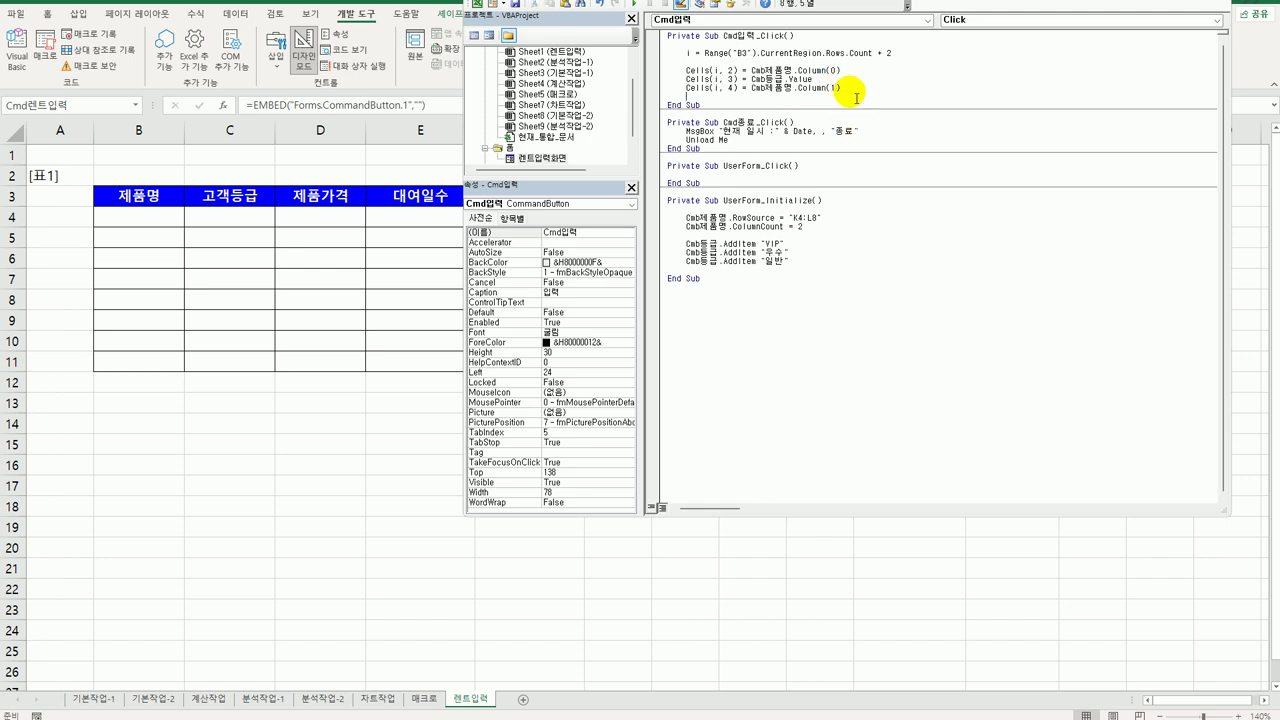
pyautogui.click(836, 72)
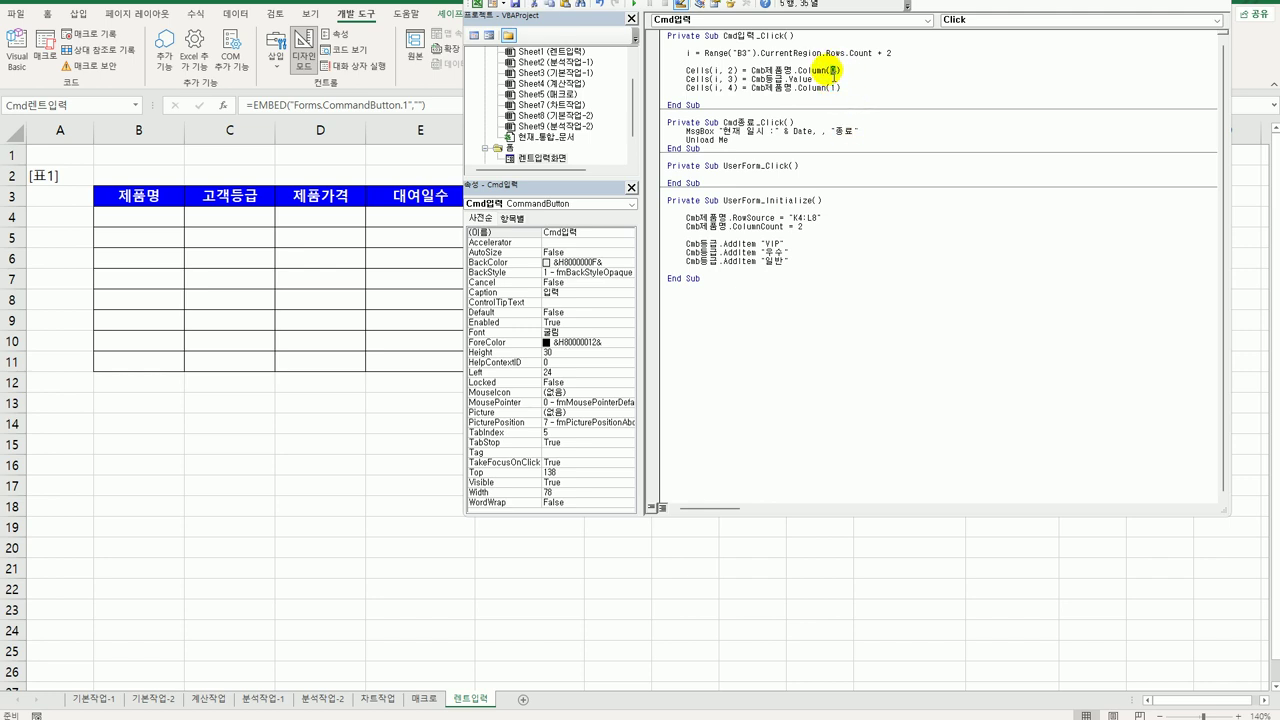
pyautogui.doubleClick(832, 88)
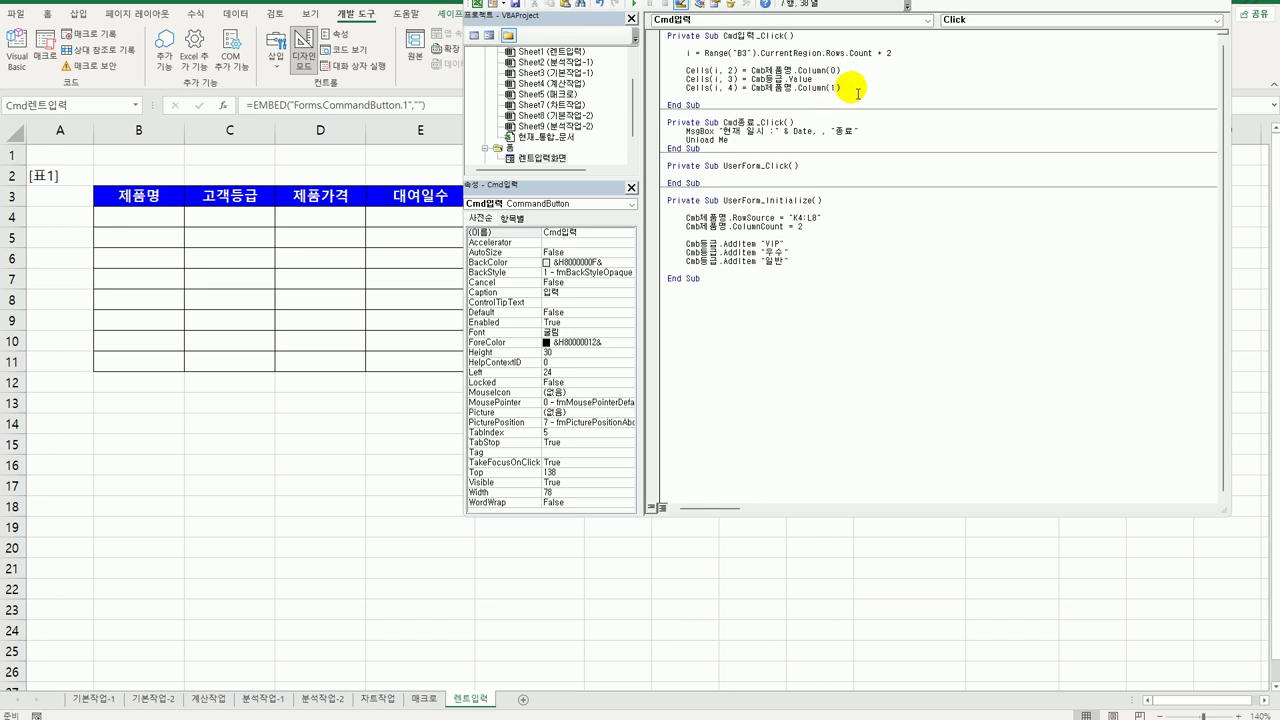
pyautogui.write('1')
# Paste the copied statement on a new line below Cells(i, 4) and change its target to Cells(i, 5)
pyautogui.press('Return')
pyautogui.hotkey('ctrl', 'v')
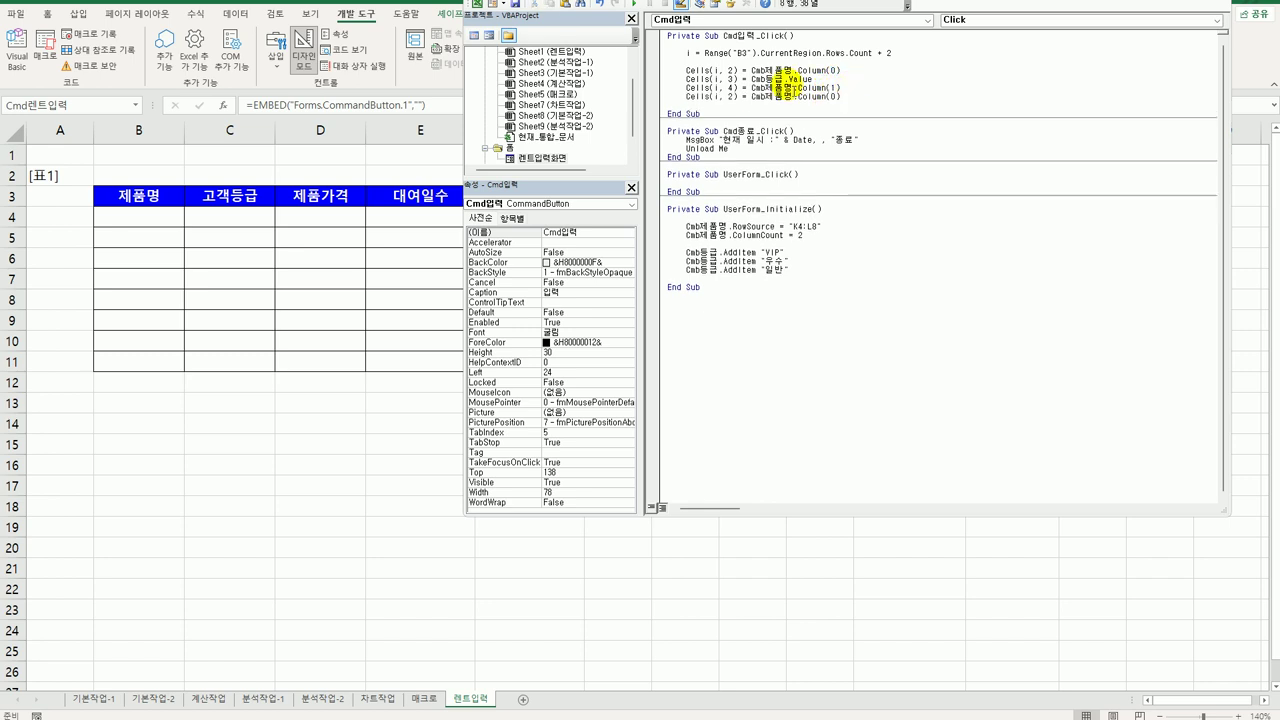
pyautogui.click(736, 97)
pyautogui.press('Delete')
pyautogui.write('5')
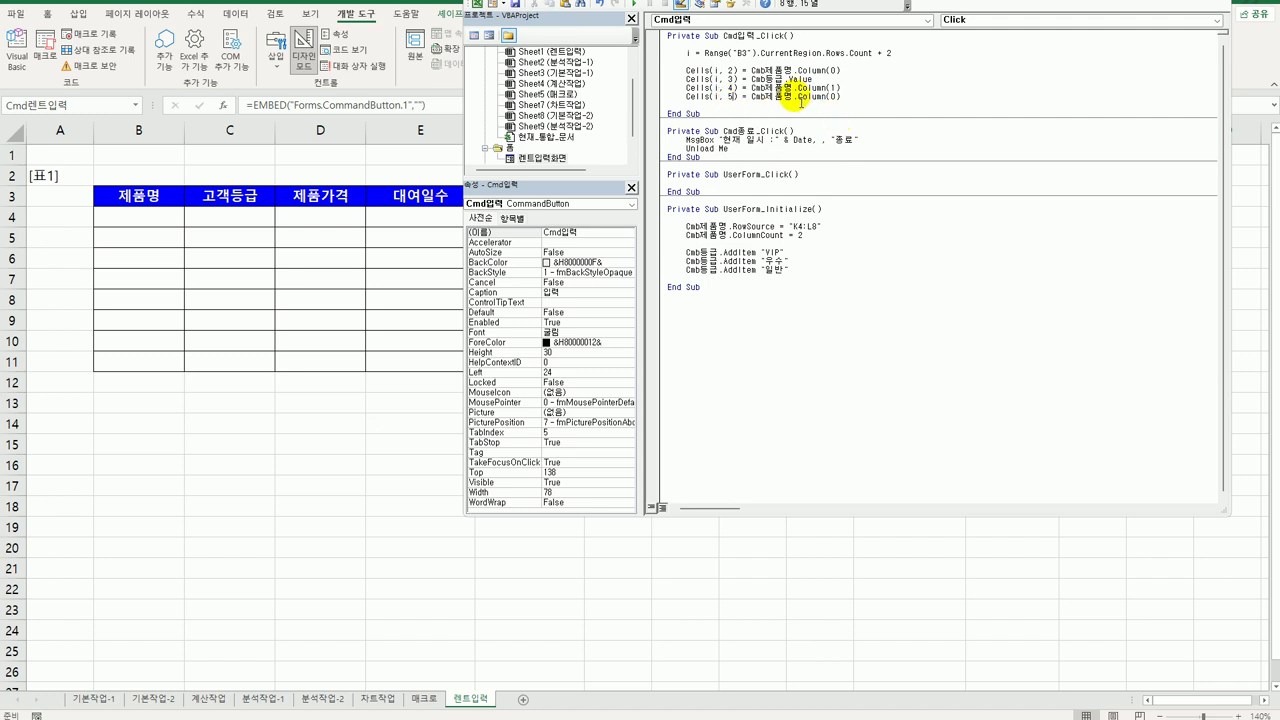
# Replace the Cmb제품명.Column(0) expression in the Cells(i, 5) statement with the partial name tex
pyautogui.moveTo(751, 97); pyautogui.dragTo(856, 103)
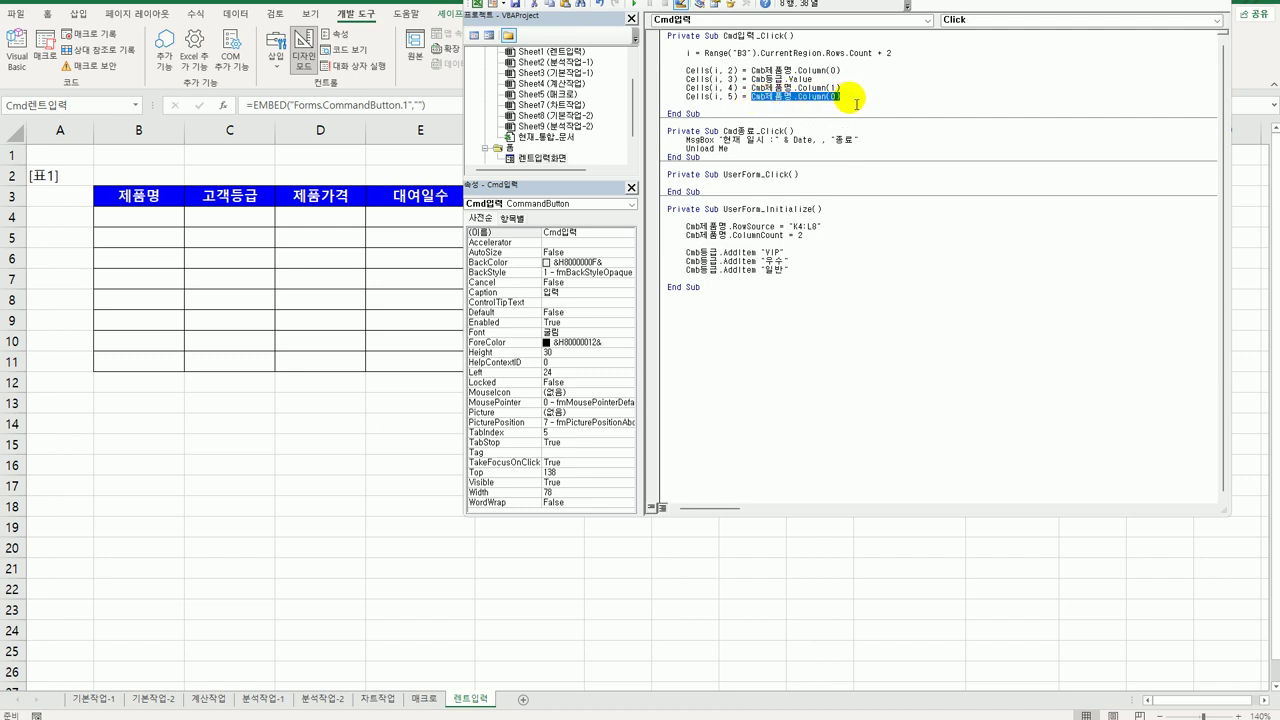
pyautogui.write('text')
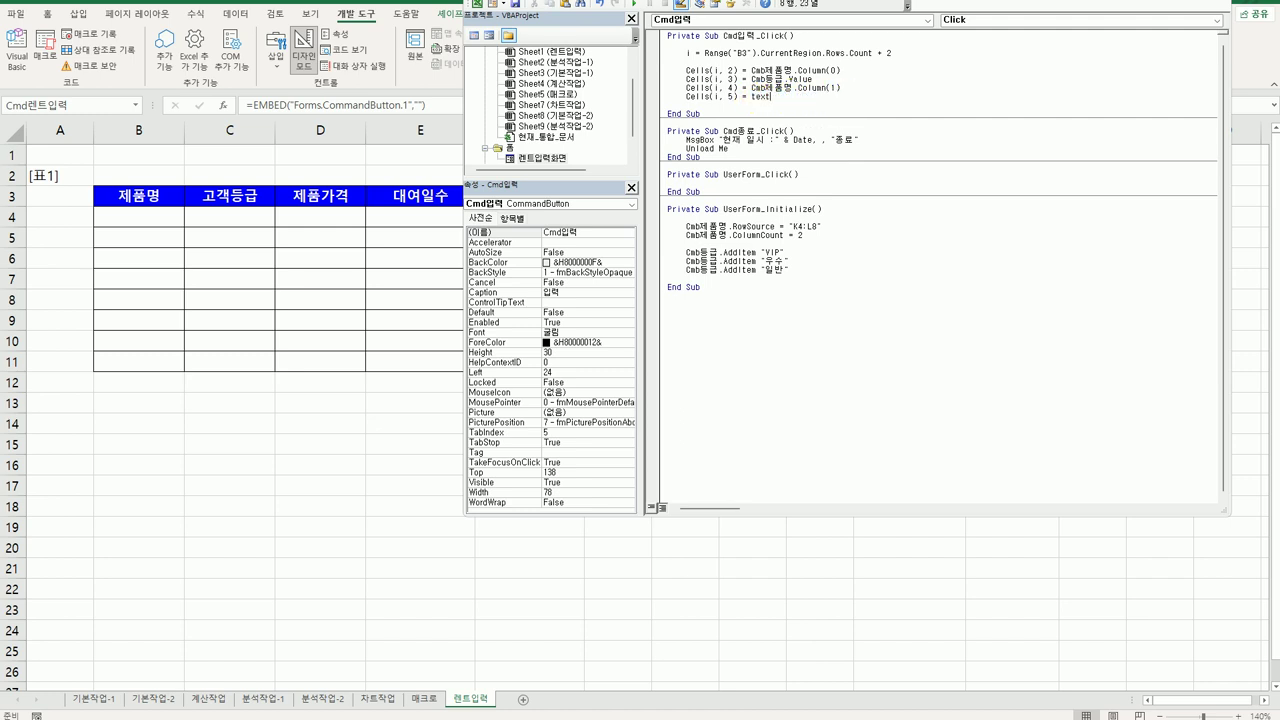
pyautogui.write('대여일자.')
pyautogui.press('BackSpace')
pyautogui.press('BackSpace')
pyautogui.press('BackSpace')
pyautogui.press('BackSpace')
pyautogui.press('BackSpace')
# Open the 렌트입력화면 form and copy the (이름) property of the 대여일수 text box
pyautogui.click(551, 159)
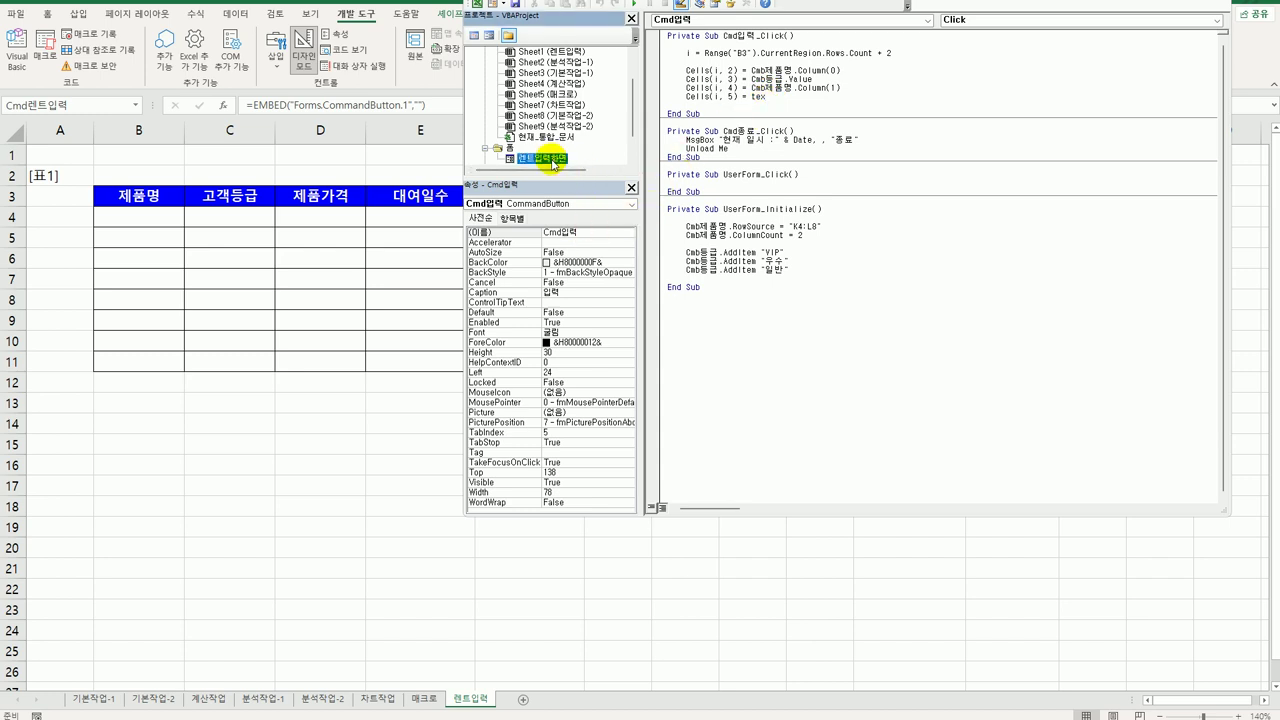
pyautogui.doubleClick(551, 159)
pyautogui.click(723, 126)
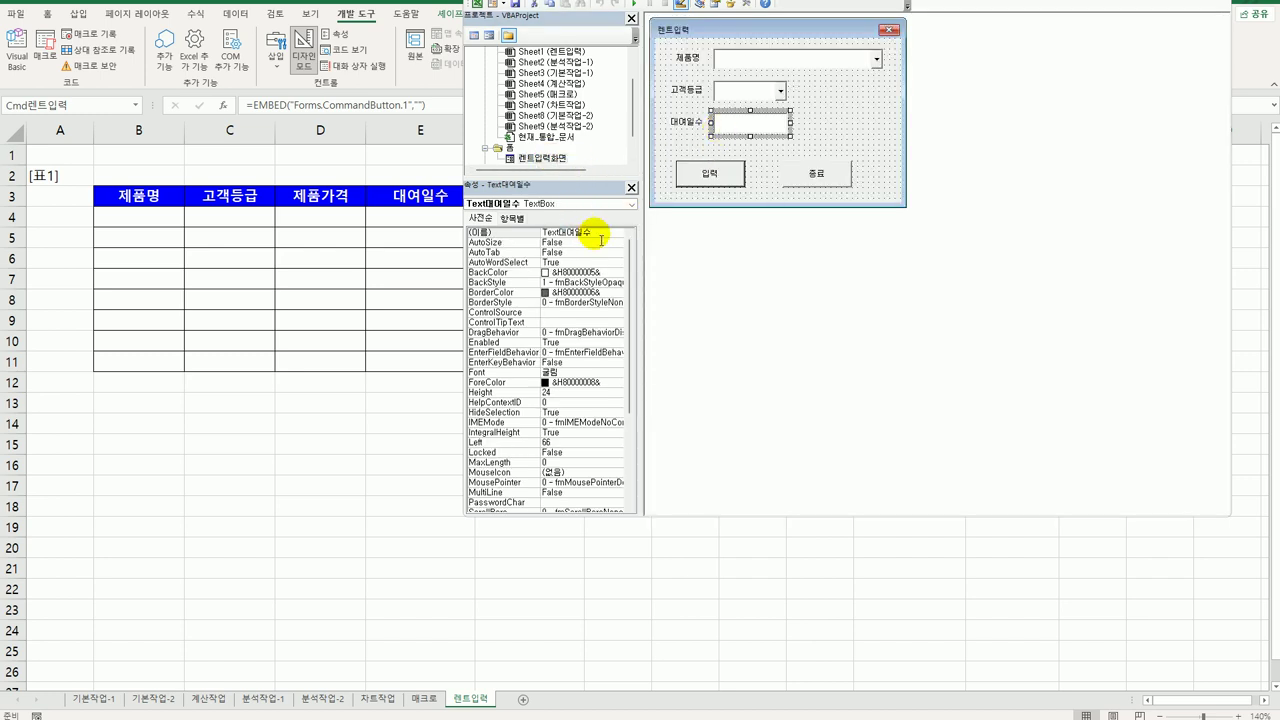
pyautogui.click(594, 233)
pyautogui.hotkey('ctrl', 'c')
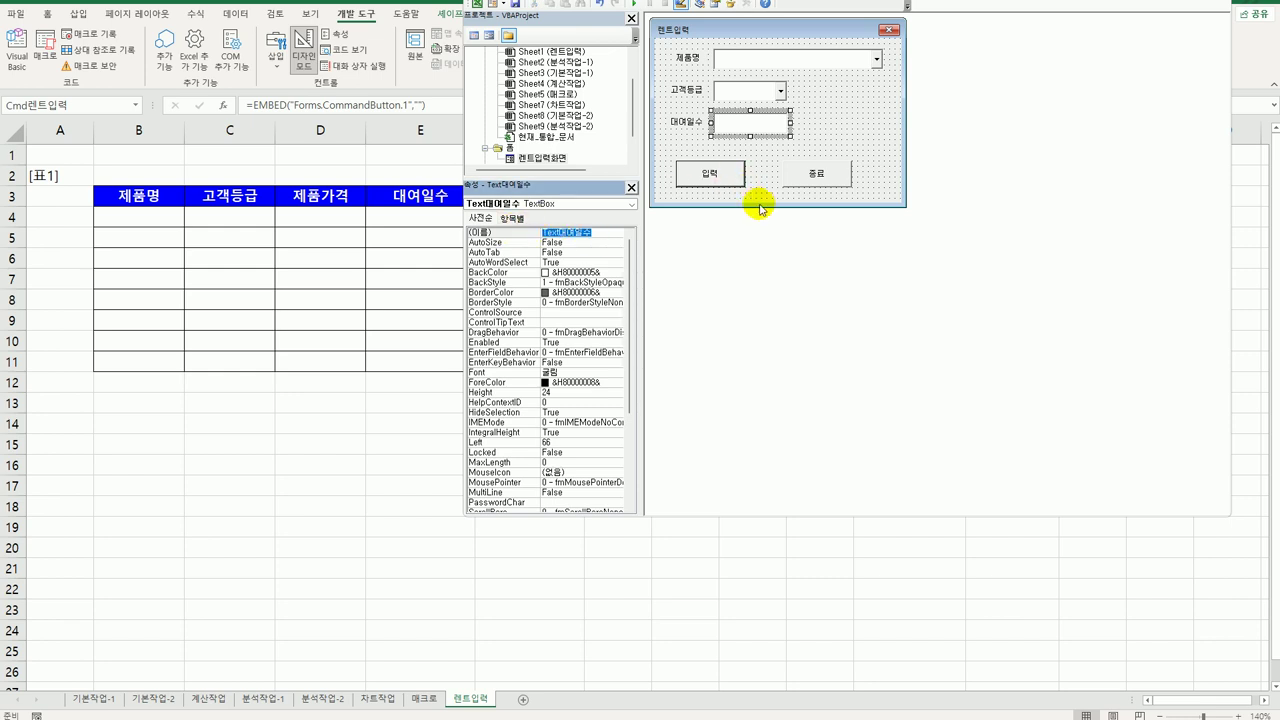
# Return to the 입력 button's code, complete the statement as Cells(i, 5) = Text대여일수.Value, and add blank lines below it
pyautogui.doubleClick(727, 175)
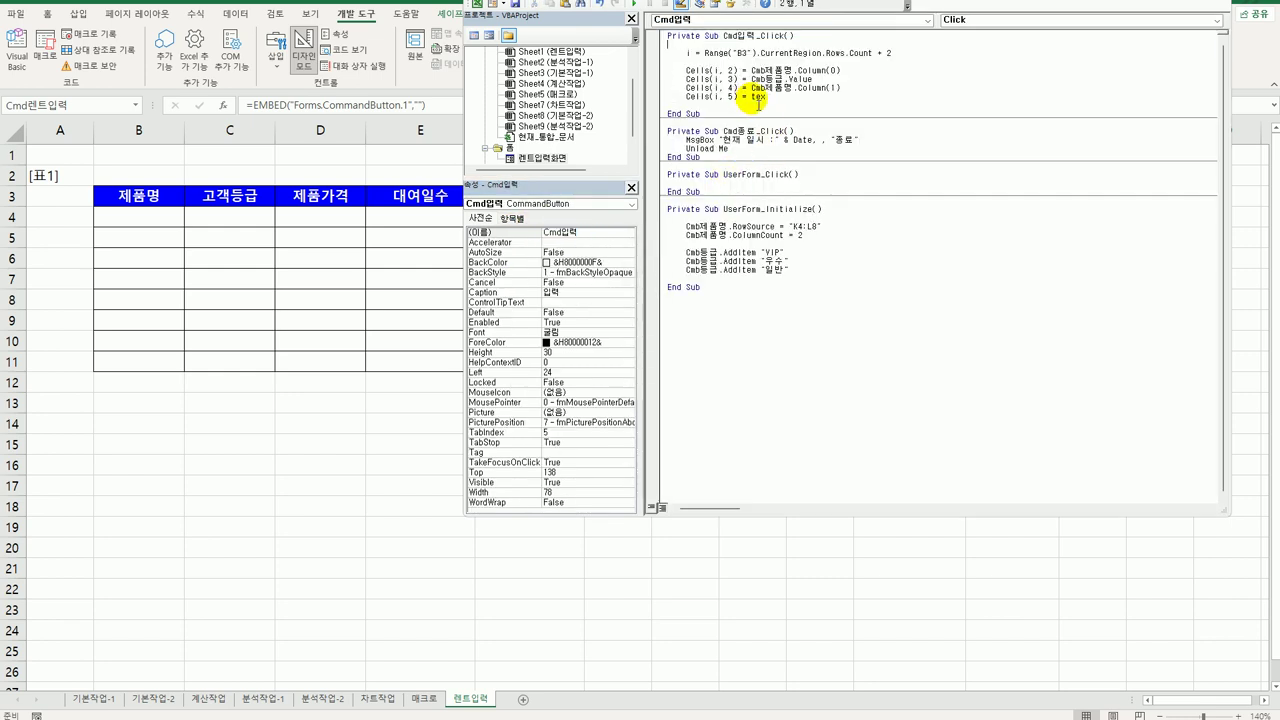
pyautogui.doubleClick(757, 98)
pyautogui.hotkey('ctrl', 'v')
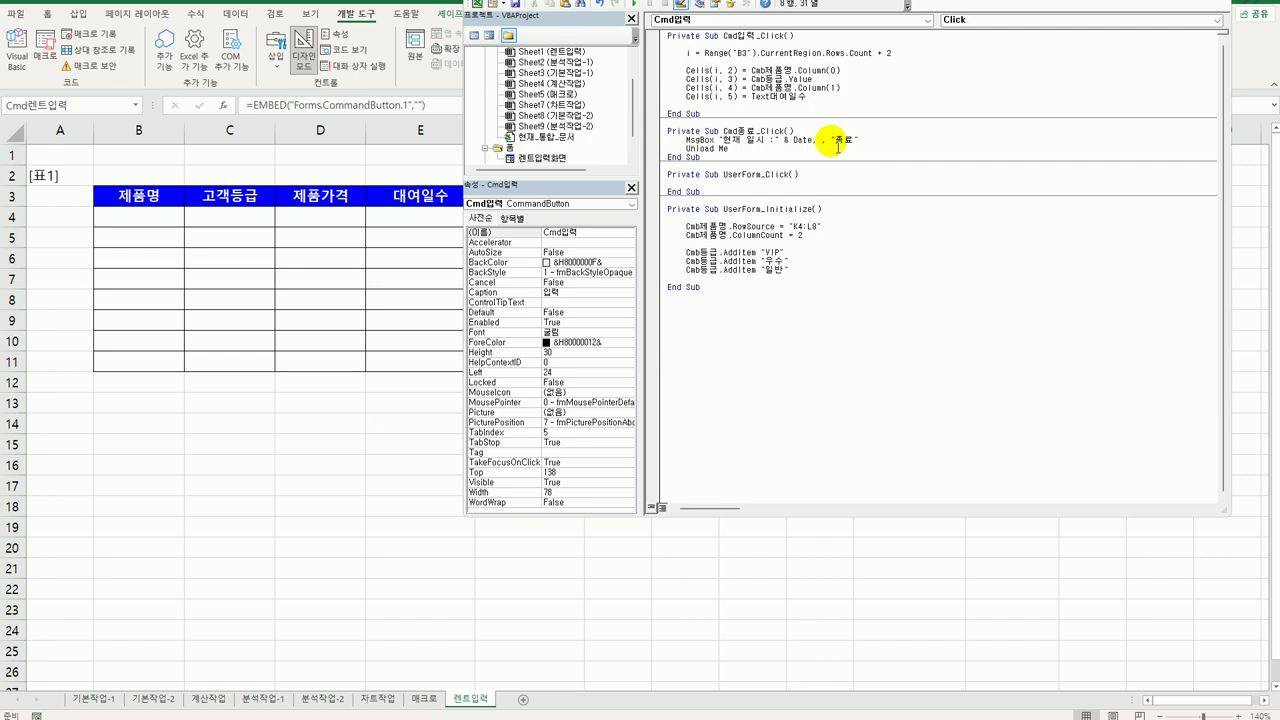
pyautogui.write('.Value')
pyautogui.press('Return')
pyautogui.press('Return')
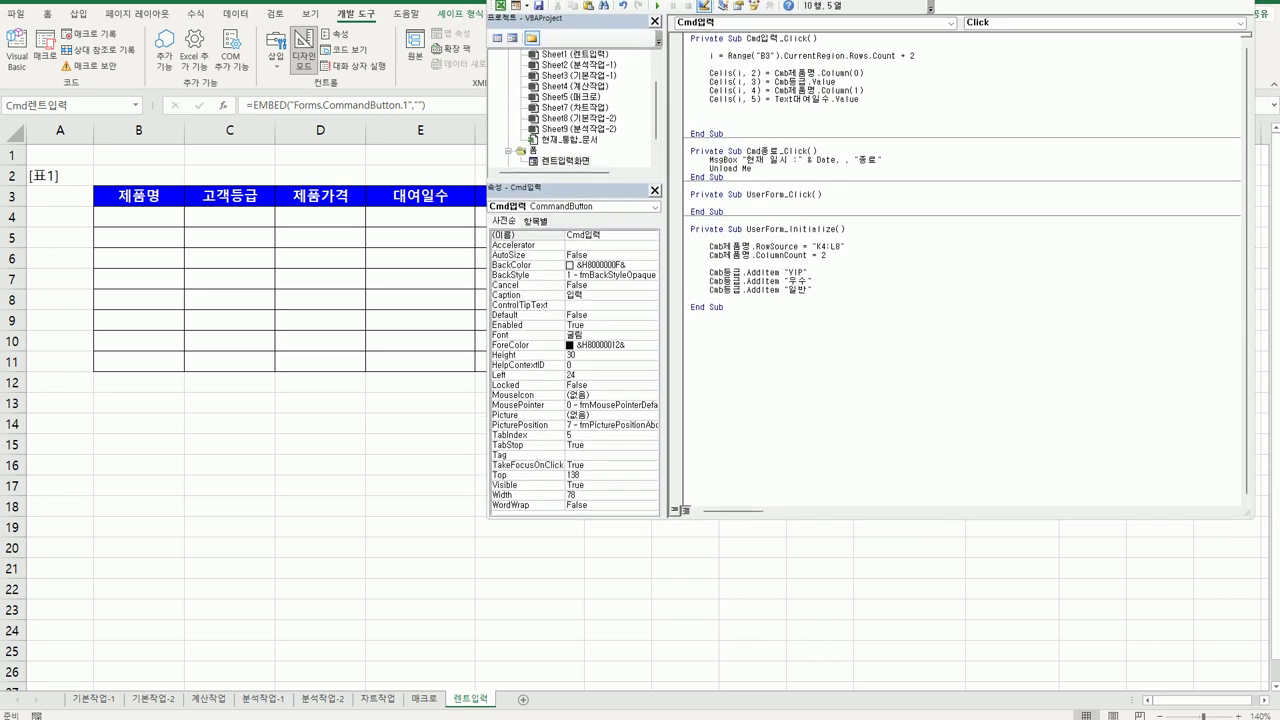
# Start a Select Case Cmb등급 block below the Cells(i, 5) statement
pyautogui.click(630, 130)
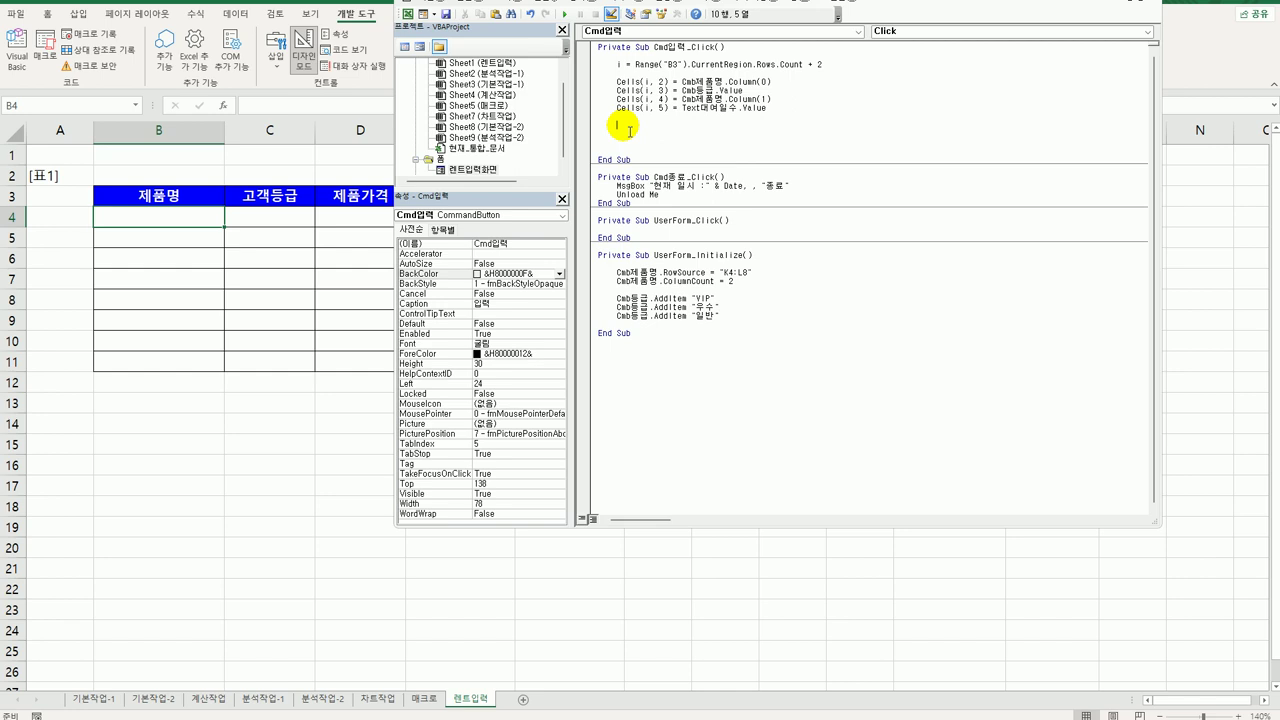
pyautogui.write('select case')
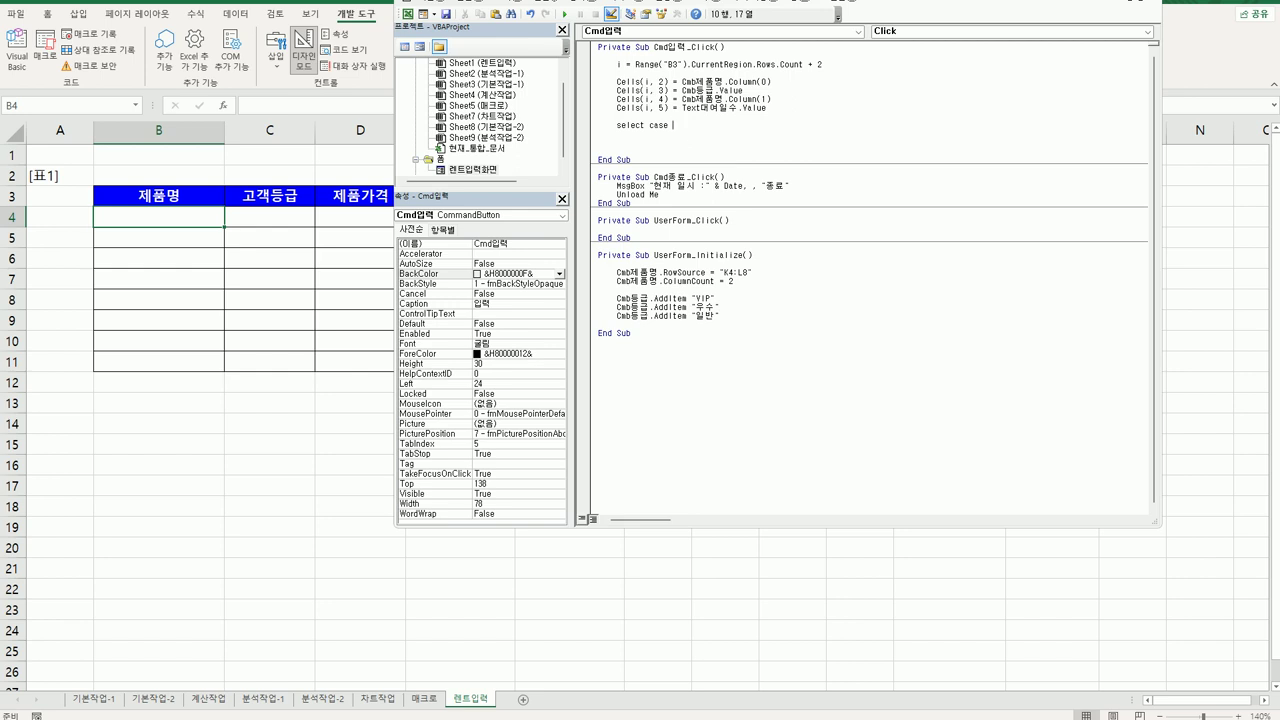
pyautogui.write(' cmb등급')
pyautogui.press('Return')
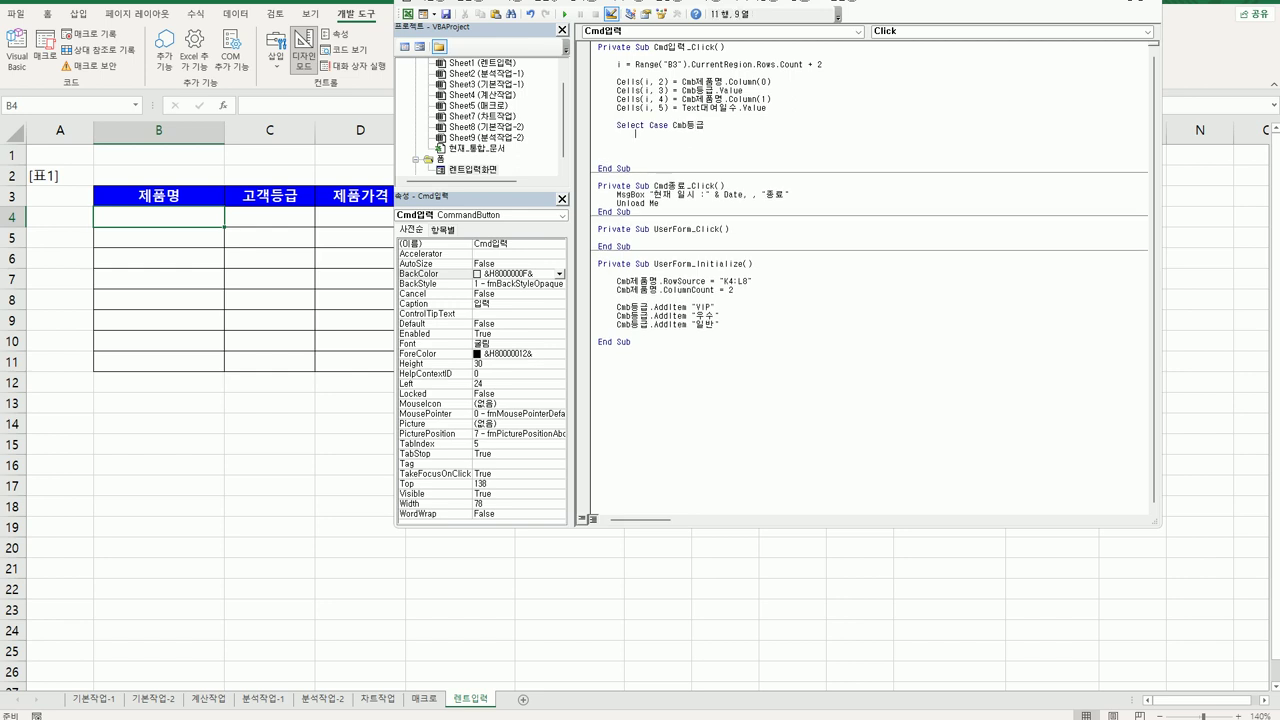
# Add a Case "VIP" line inside the Select Case block and start a new line under it
pyautogui.write('ca')
pyautogui.write('se')
pyautogui.write(' "')
pyautogui.write('ㅍ')
pyautogui.press('BackSpace')
pyautogui.write('VIP"')
pyautogui.press('Return')
# Copy the Cells(i, 5) = Text대여일수.Value statement into the Case "VIP" branch and indent it one level further
pyautogui.press('Up')
pyautogui.press('Up')
pyautogui.press('Up')
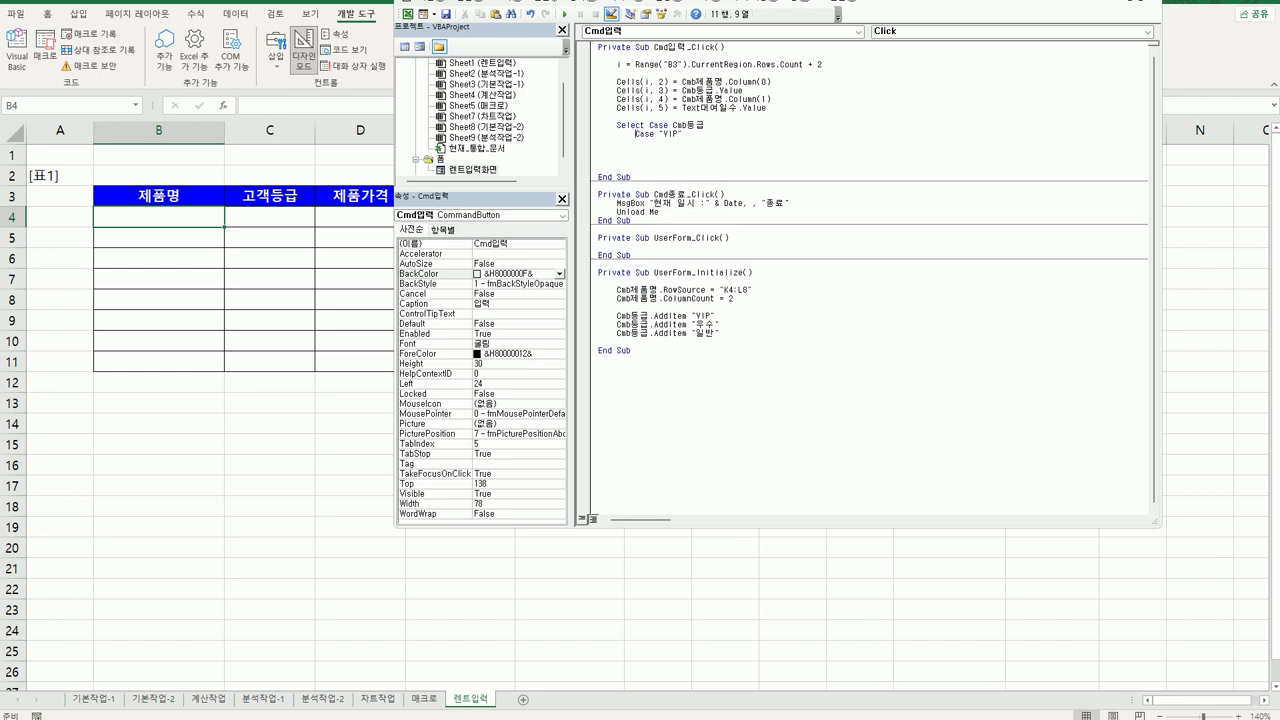
pyautogui.hotkey('shift', 'End')
pyautogui.hotkey('ctrl', 'c')
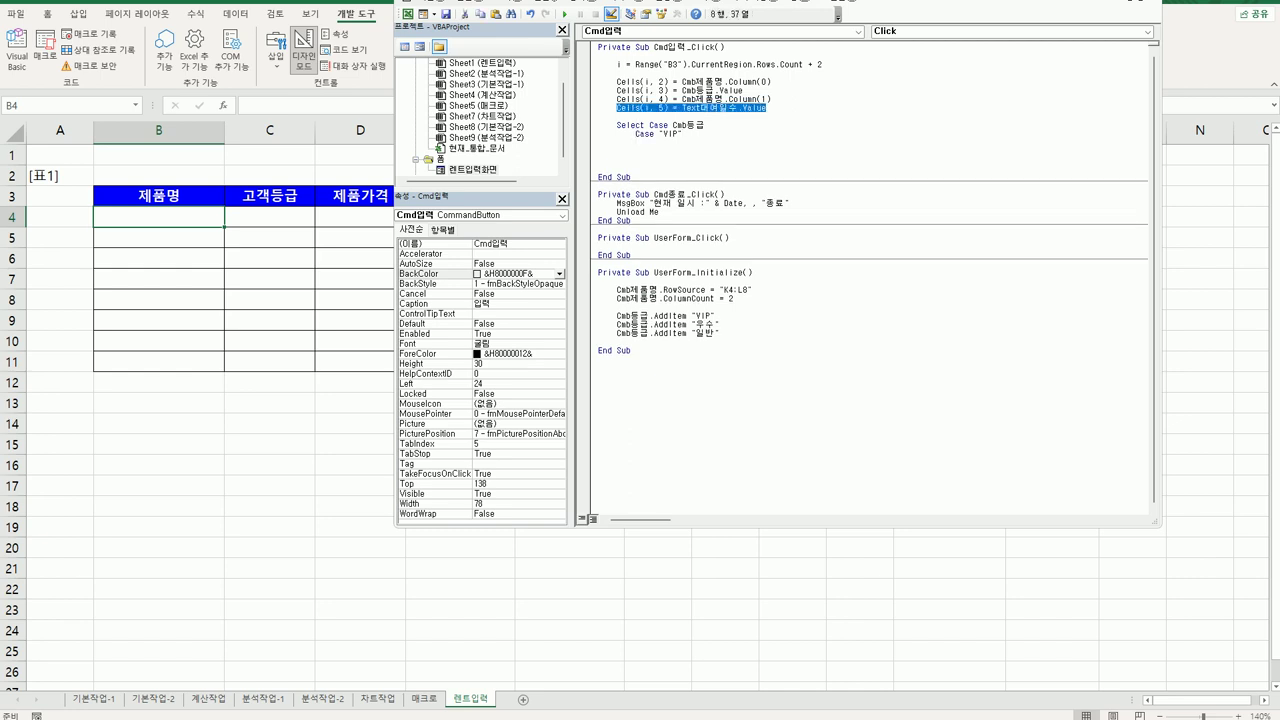
pyautogui.press('Down')
pyautogui.press('Down')
pyautogui.press('Down')
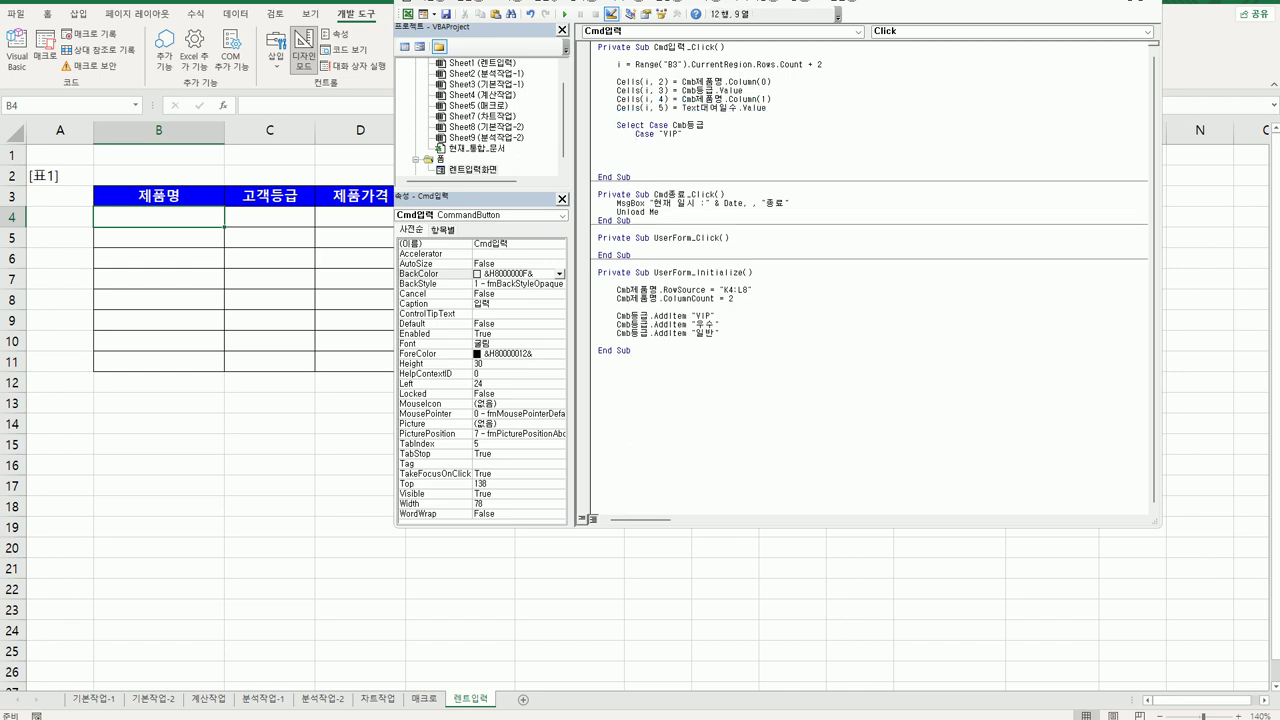
pyautogui.hotkey('ctrl', 'v')
pyautogui.press('Home')
pyautogui.press('Tab')
# Change the pasted statement in the VIP branch to begin Cells(i, 6) = Cells(i, 4) *, copying Cells(i, 4) from the code above
pyautogui.doubleClick(700, 143)
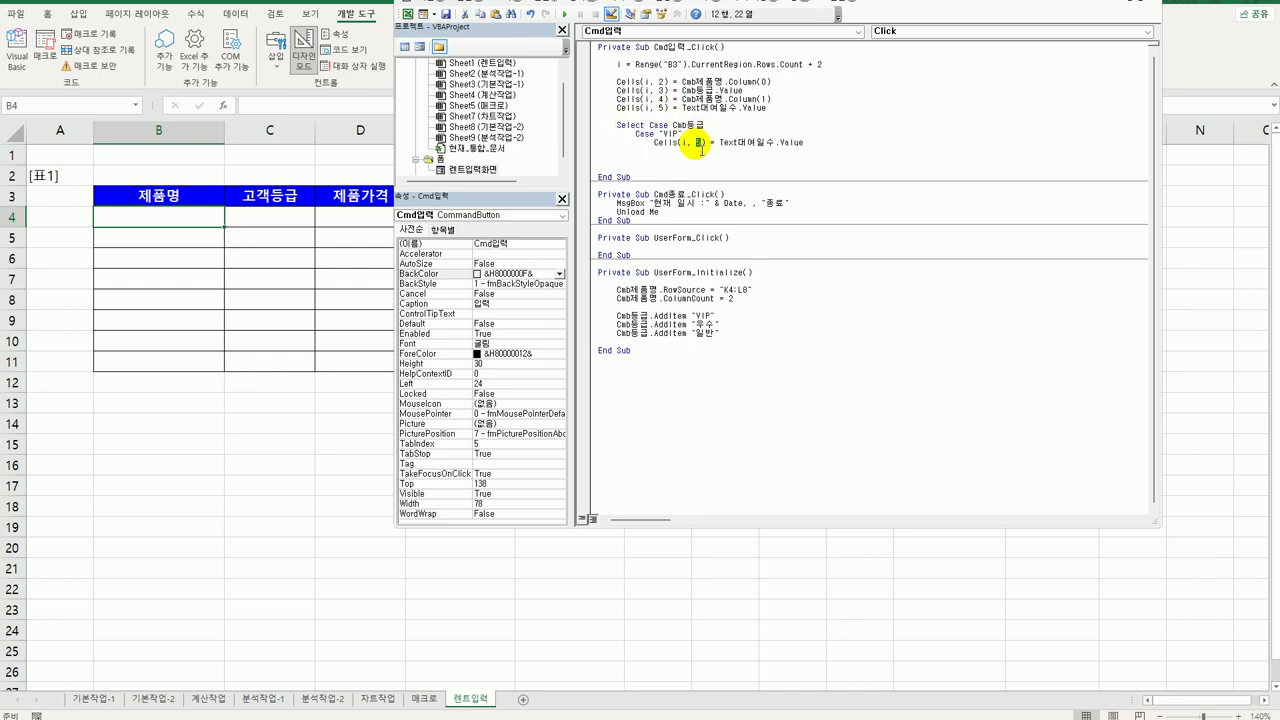
pyautogui.write('6')
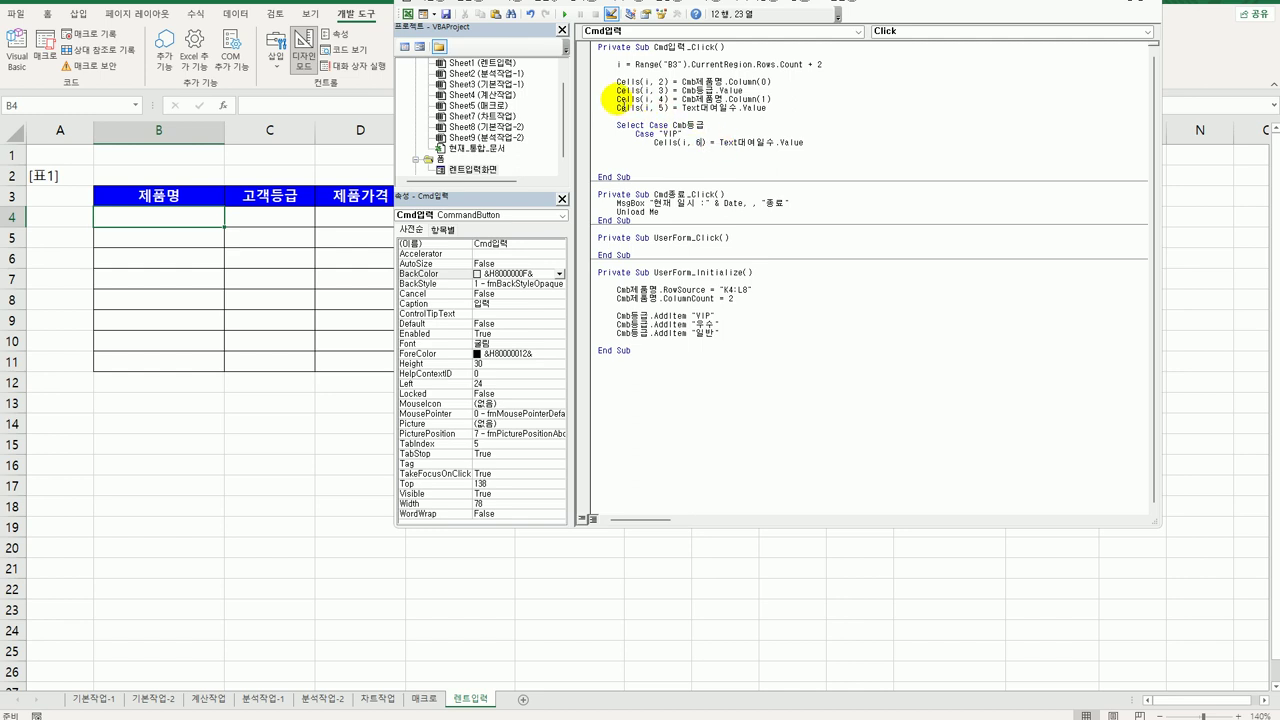
pyautogui.moveTo(617, 99); pyautogui.dragTo(666, 101)
pyautogui.hotkey('ctrl', 'c')
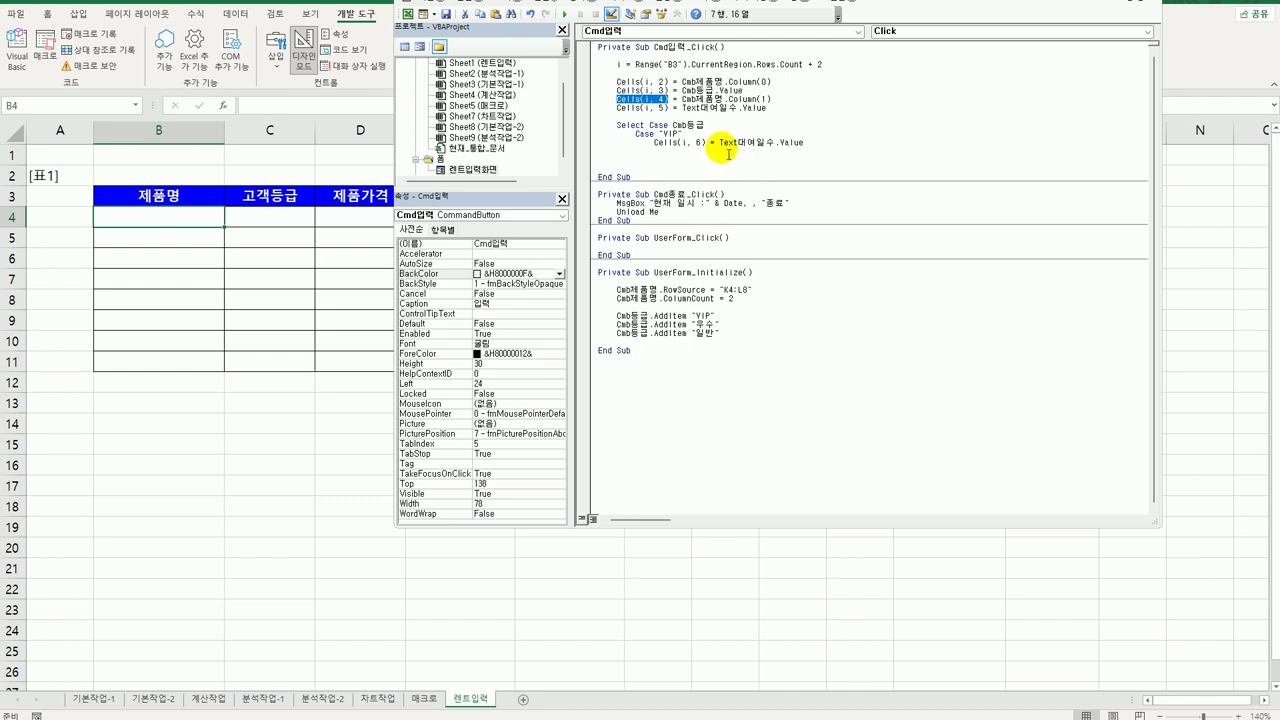
pyautogui.moveTo(719, 143); pyautogui.dragTo(826, 143)
pyautogui.hotkey('ctrl', 'v')
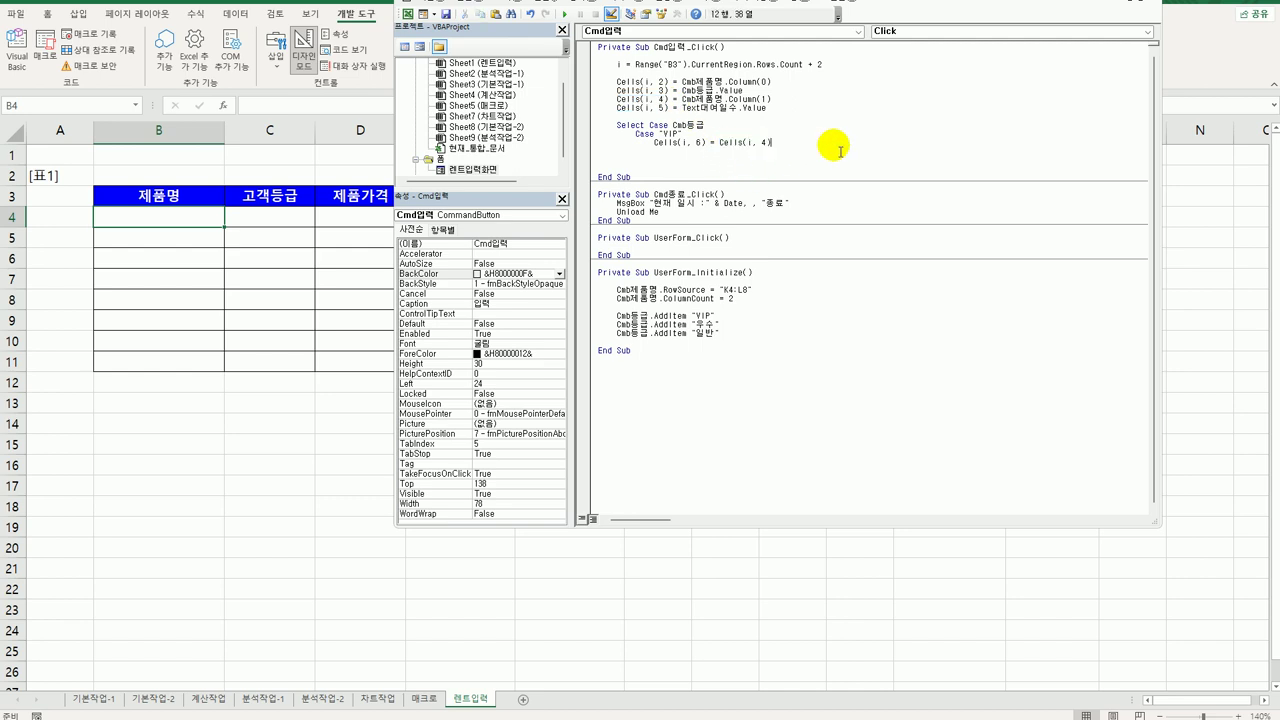
pyautogui.write('*')
pyautogui.click(620, 123)
pyautogui.click(701, 458)
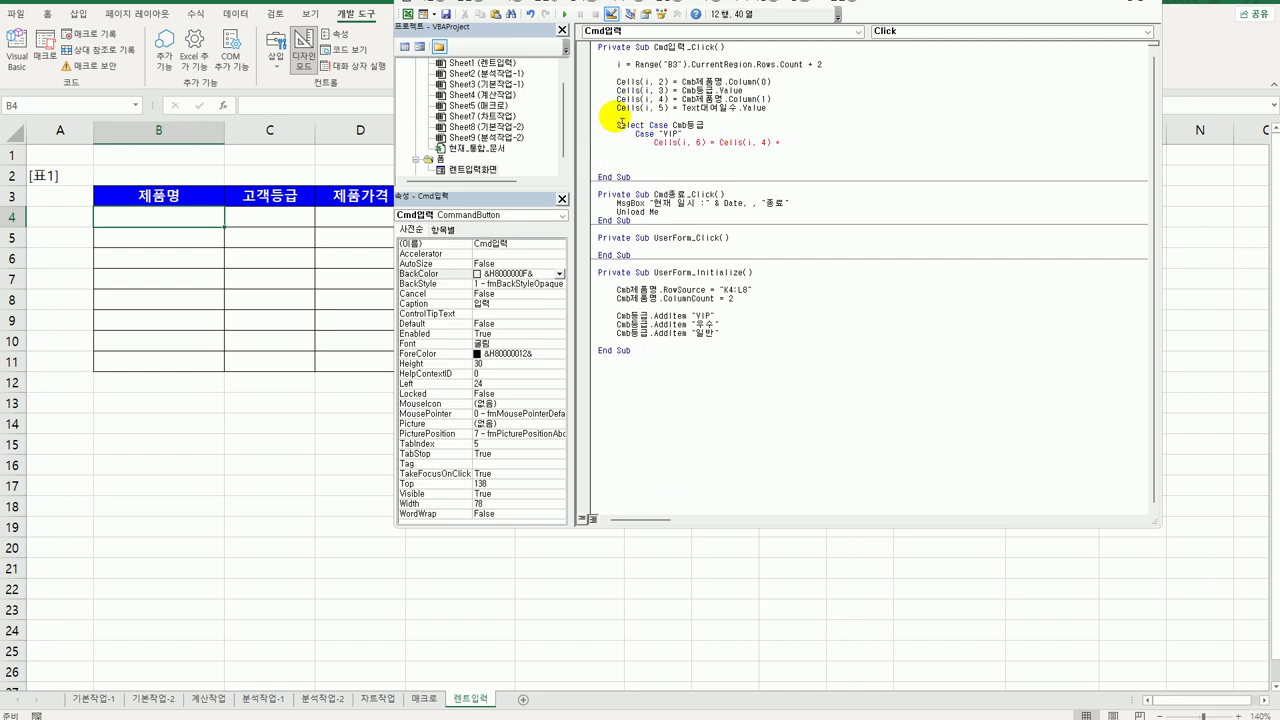
# Complete the VIP calculation as Cells(i, 6) = Cells(i, 4) * Cells(i, 5) * 0.01 and start a new line
pyautogui.moveTo(616, 108); pyautogui.dragTo(676, 110)
pyautogui.hotkey('ctrl', 'c')
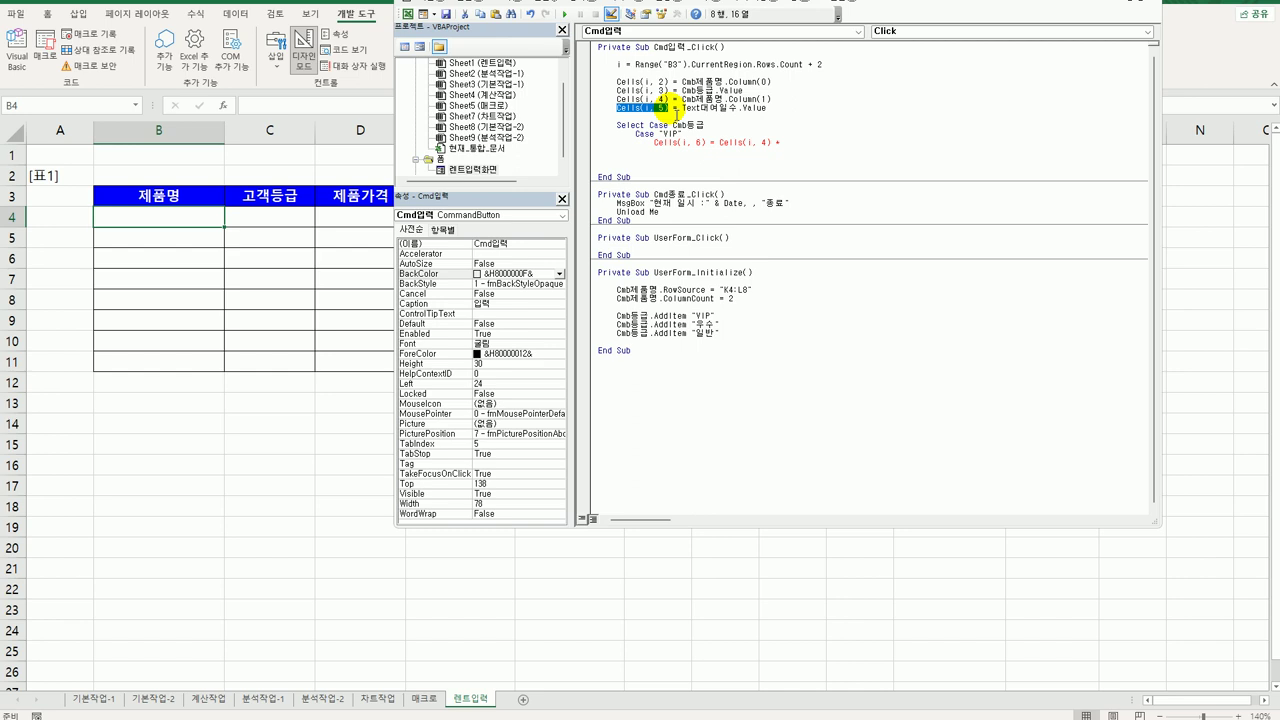
pyautogui.click(805, 143)
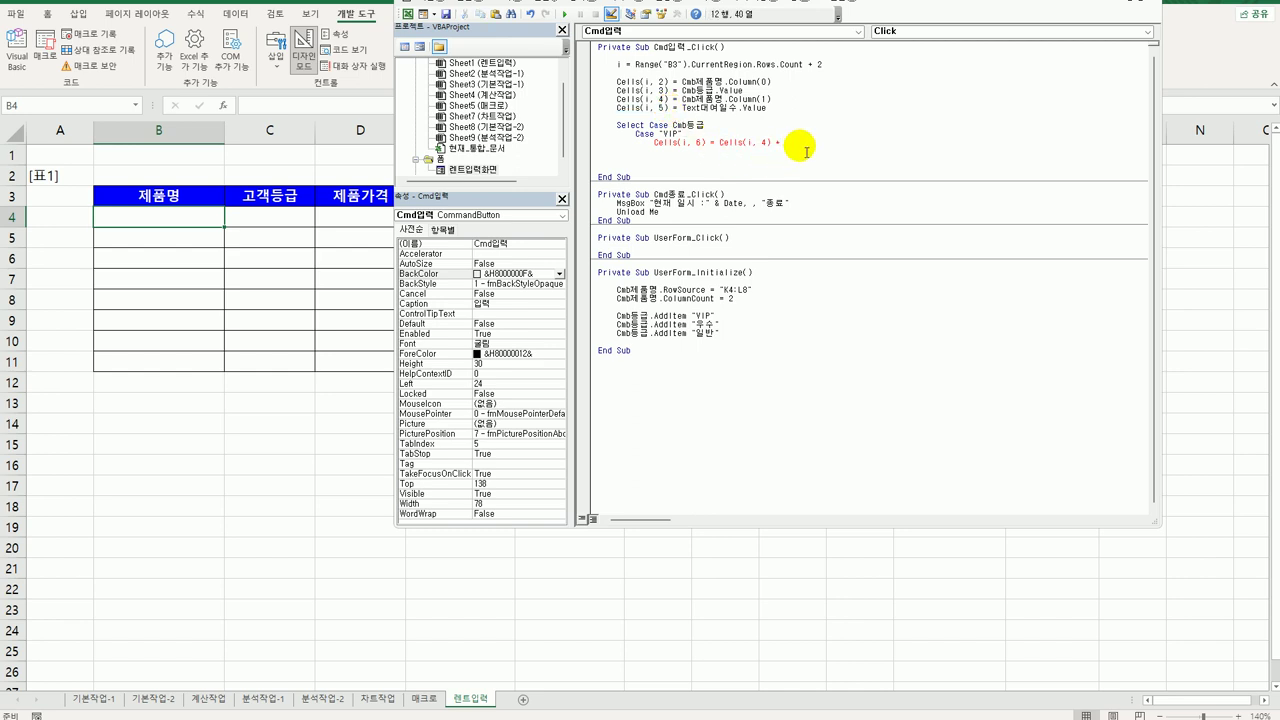
pyautogui.hotkey('ctrl', 'v')
pyautogui.press('Return')
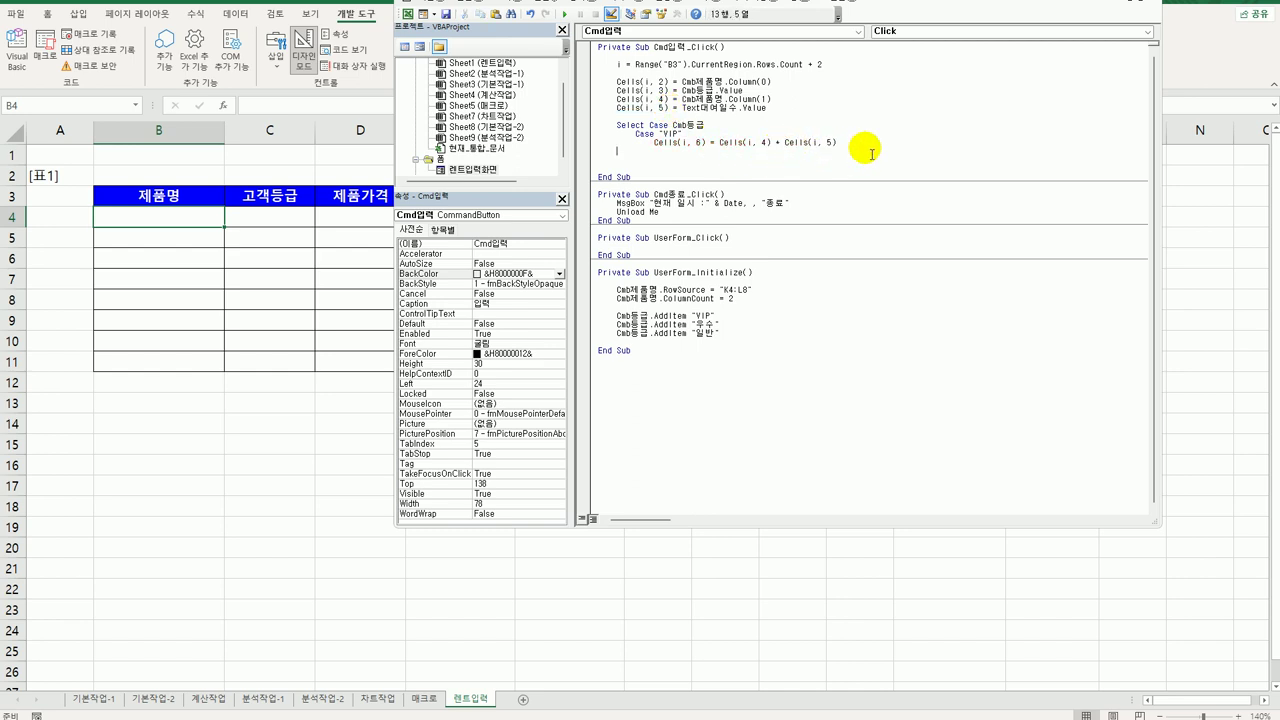
pyautogui.click(849, 142)
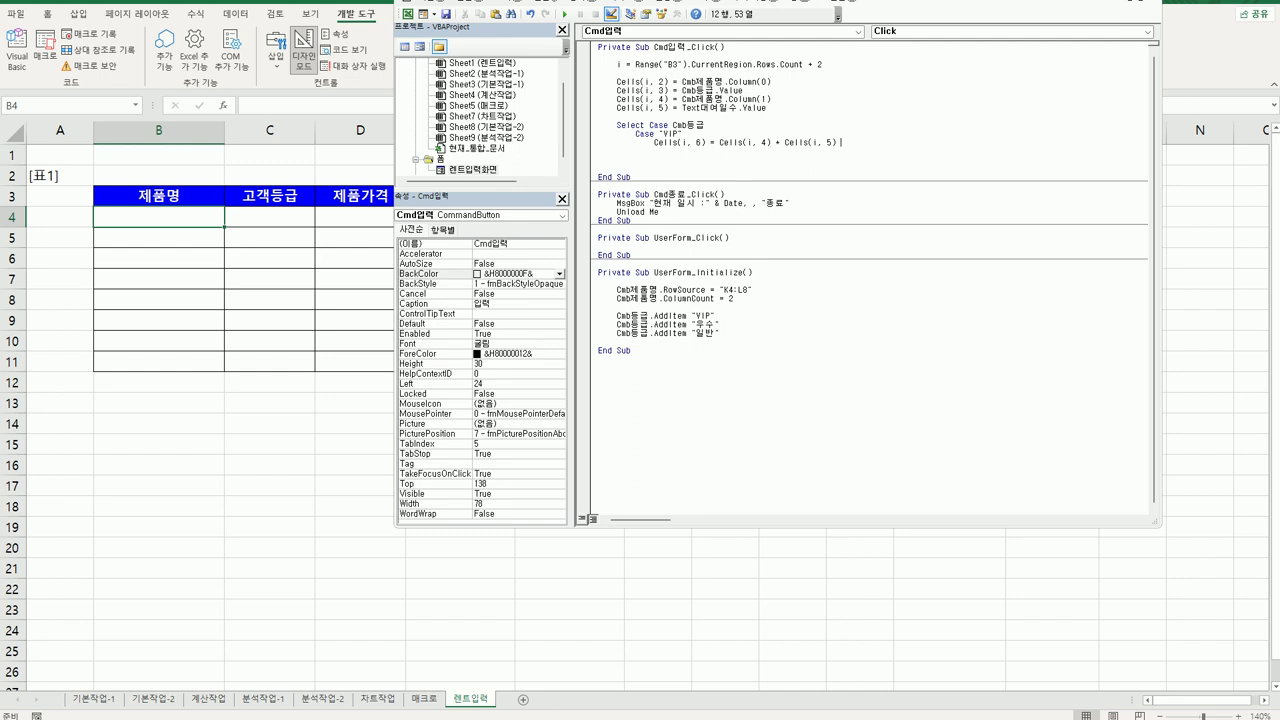
pyautogui.click(862, 144)
pyautogui.write('+ 0.01')
pyautogui.press('Return')
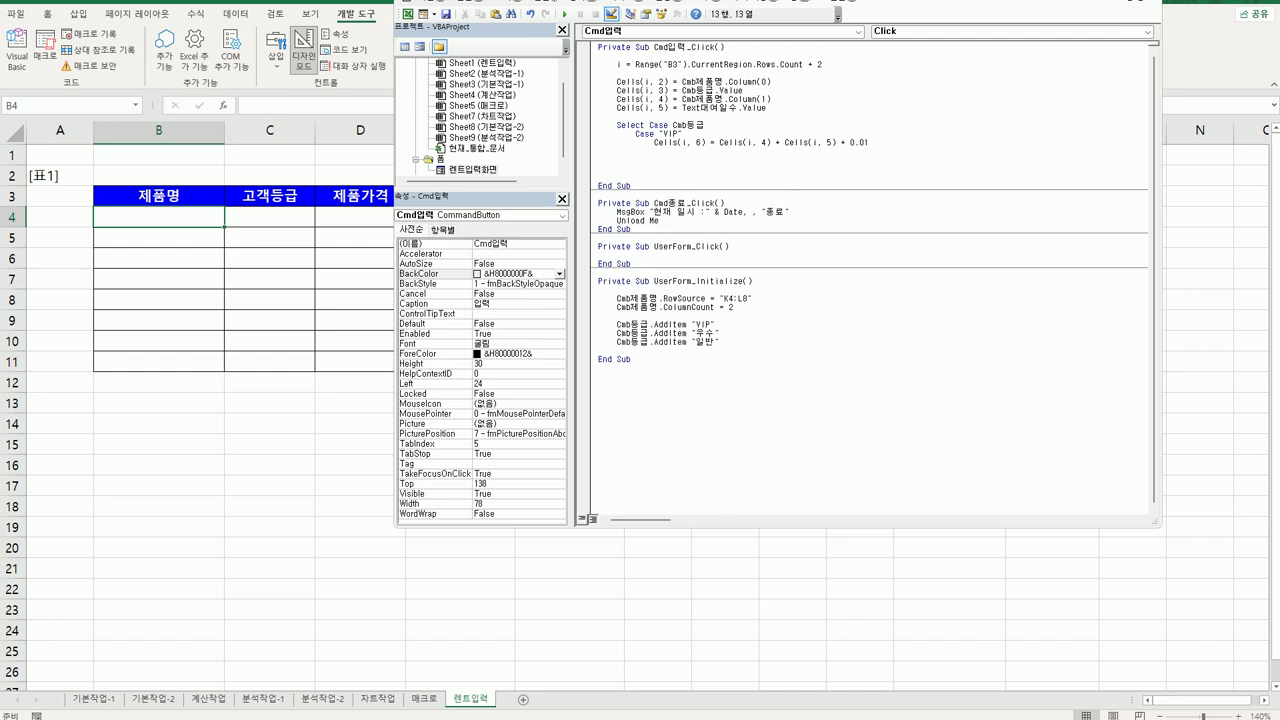
# Duplicate the two-line Case "VIP" branch directly below itself and align the copy's indentation with the original
pyautogui.click(634, 135)
pyautogui.moveTo(637, 140); pyautogui.dragTo(888, 152)
pyautogui.hotkey('ctrl', 'c')
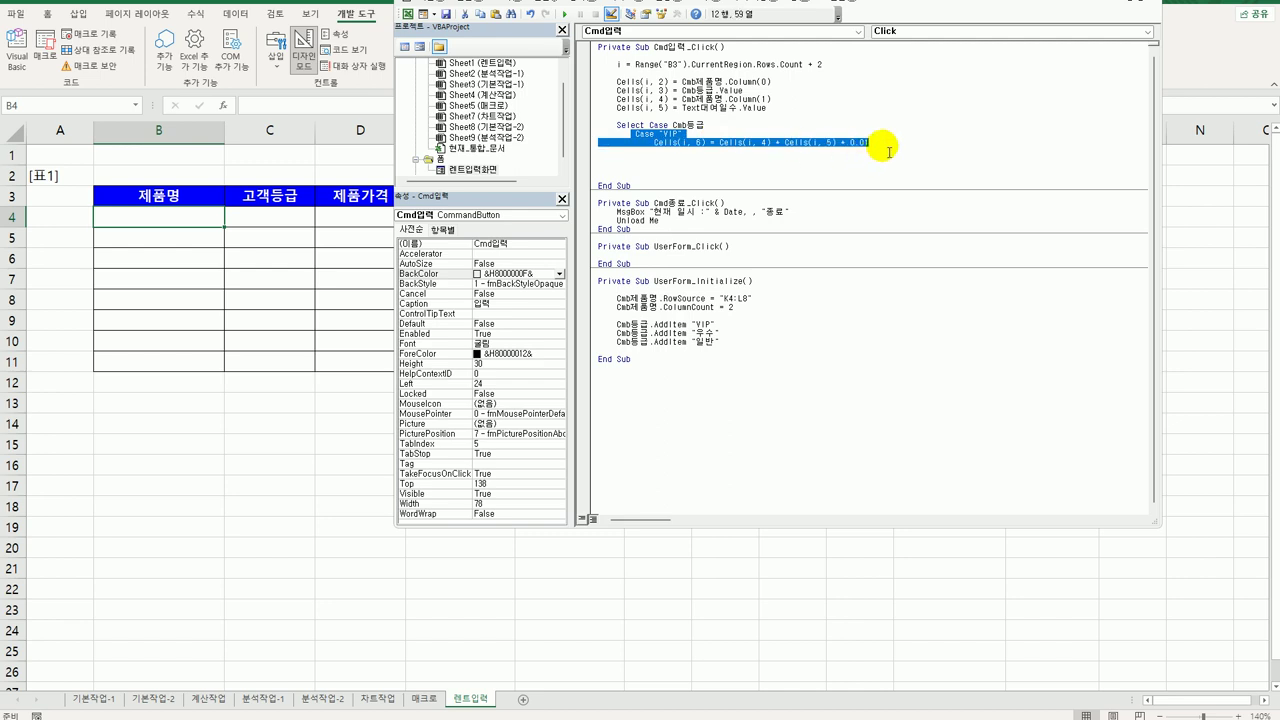
pyautogui.click(641, 161)
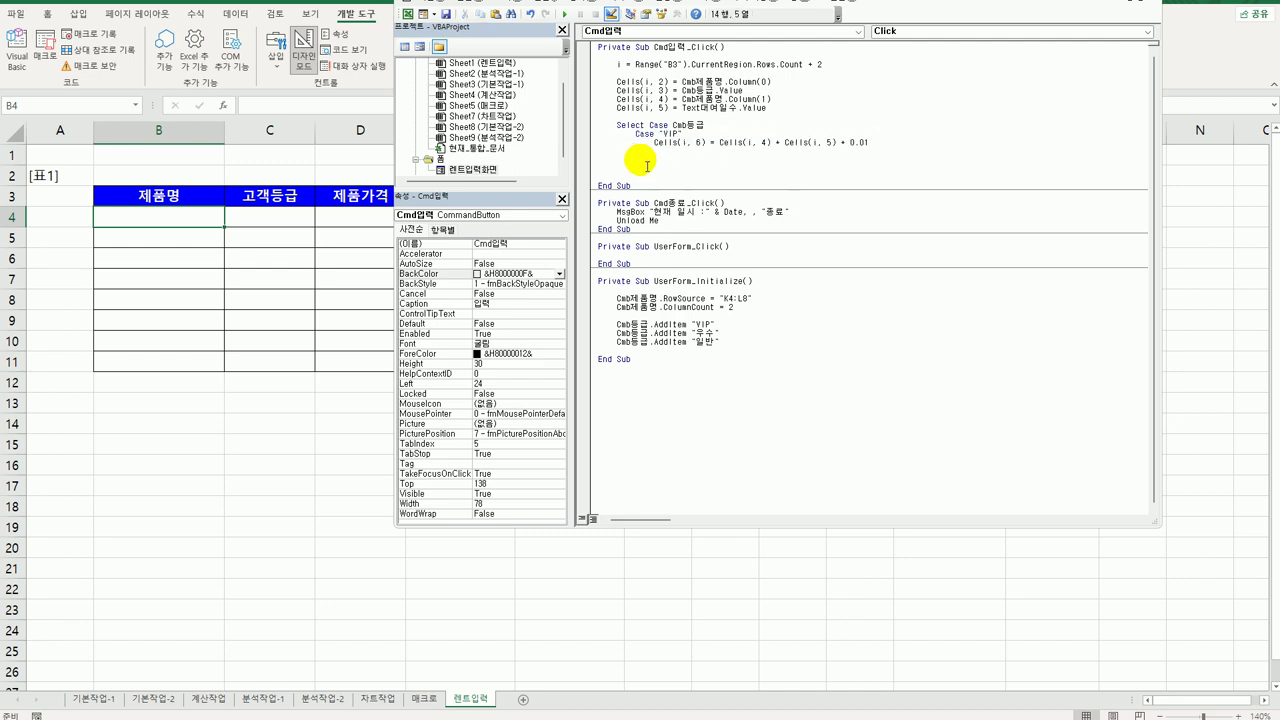
pyautogui.hotkey('ctrl', 'v')
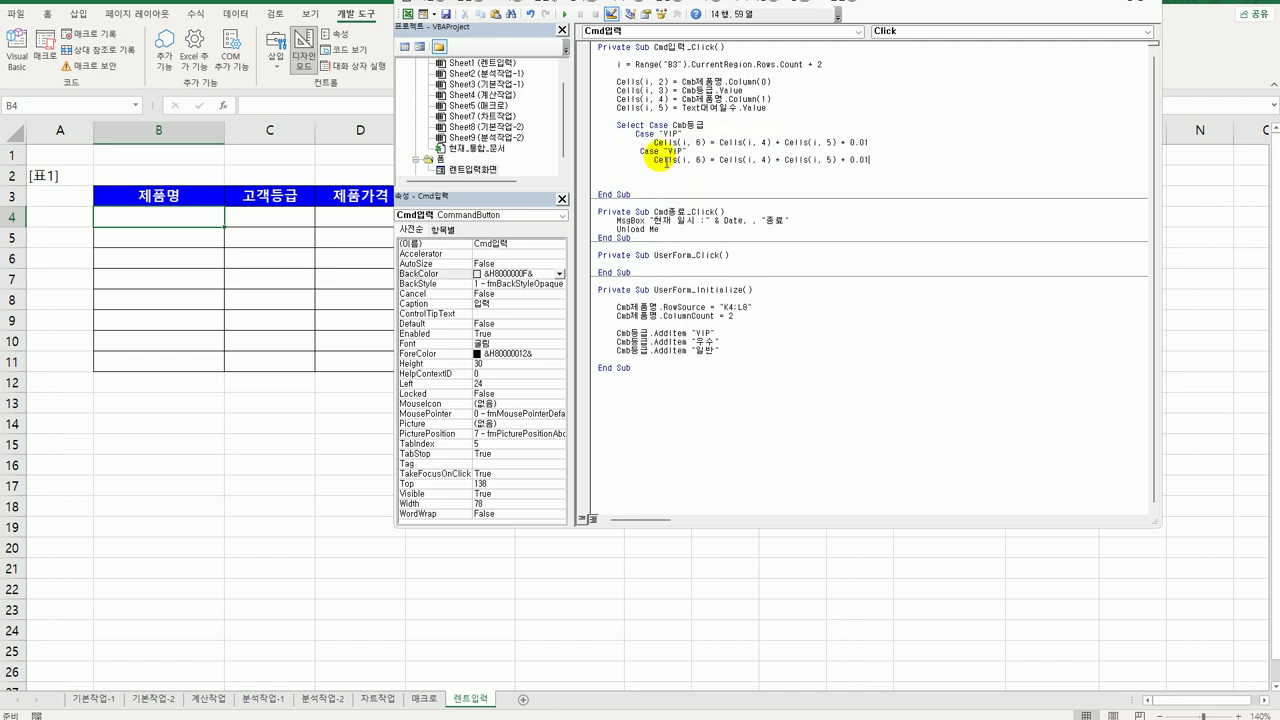
pyautogui.click(640, 151)
pyautogui.press('BackSpace')
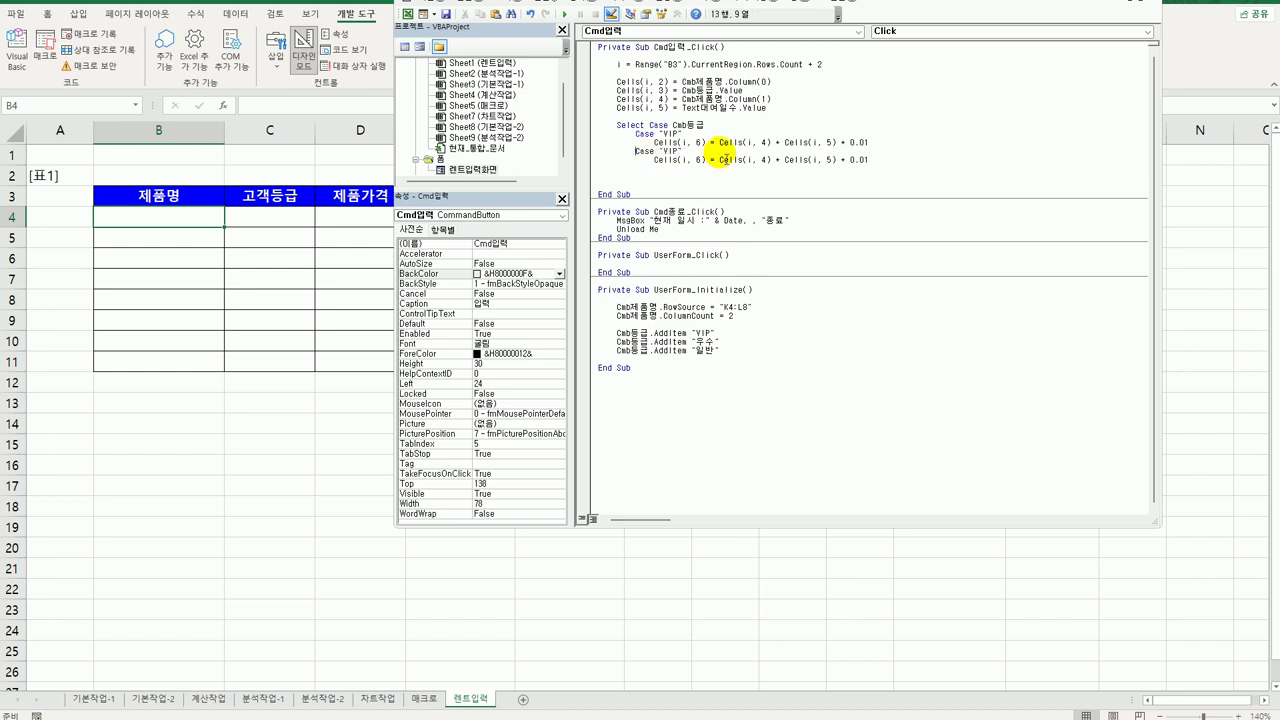
# Change the duplicated branch to Case "우수" with a rate of 0.015
pyautogui.press('End')
pyautogui.press('Left')
pyautogui.hotkey('shift', 'Left')
pyautogui.hotkey('shift', 'Left')
pyautogui.hotkey('shift', 'Left')
pyautogui.write('우수')
pyautogui.click(878, 166)
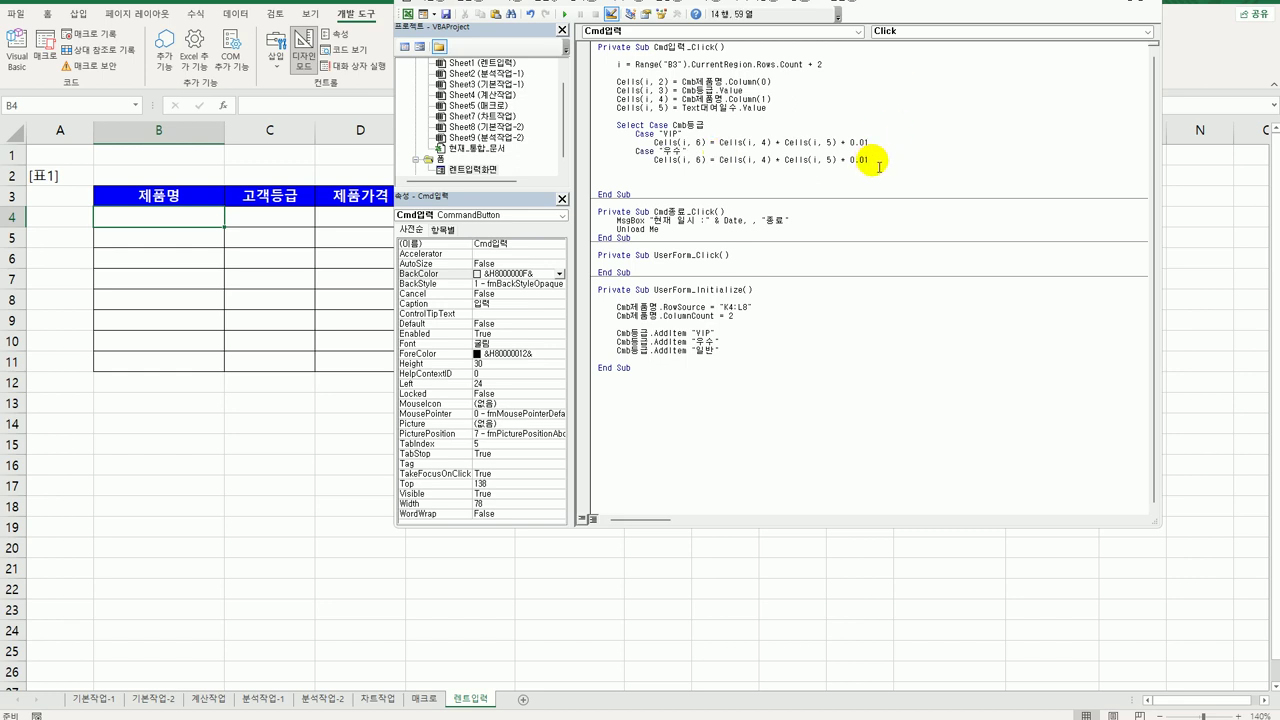
pyautogui.write('5')
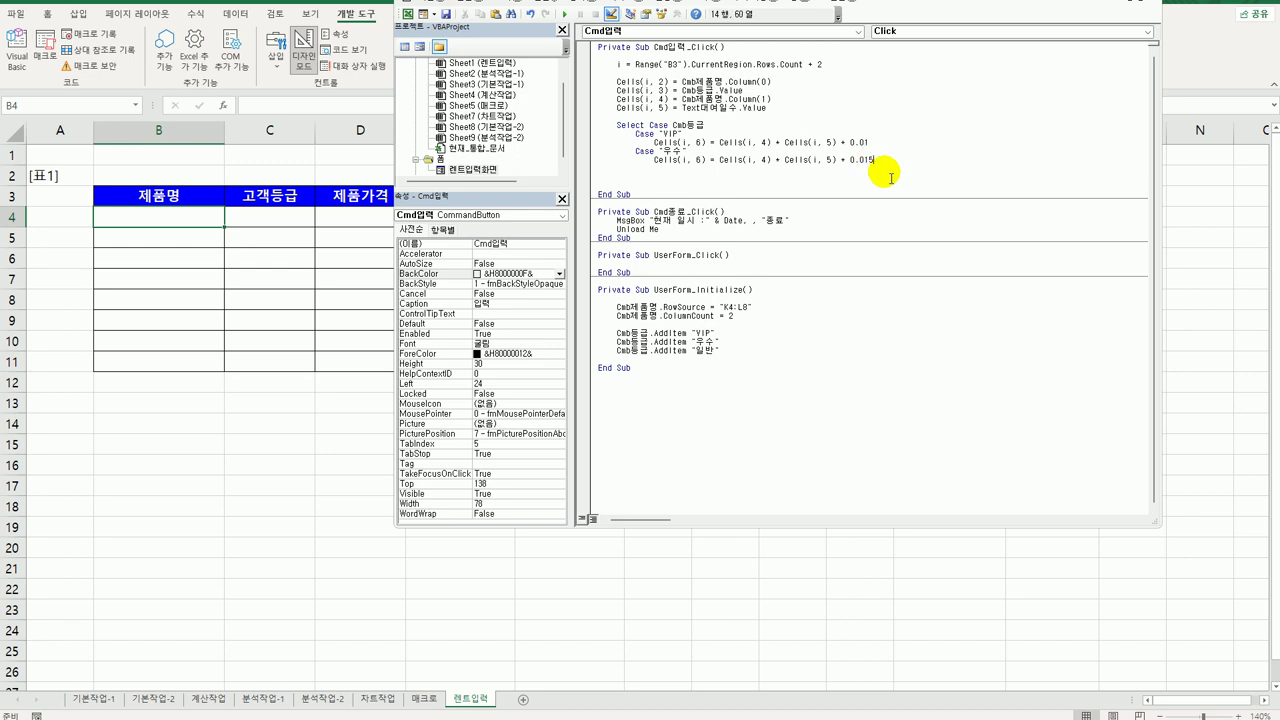
# Paste another copy of the VIP branch below the 우수 branch and change it to Case "일반" with a rate of 0.02
pyautogui.press('Return')
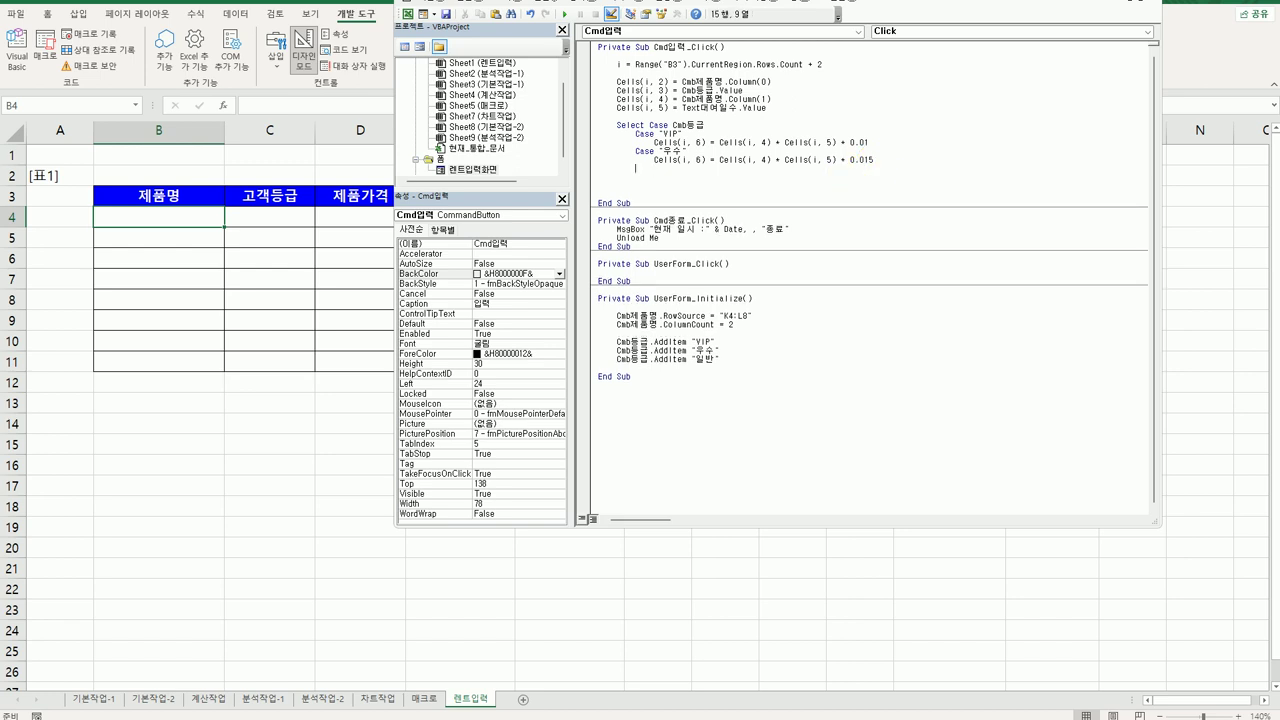
pyautogui.hotkey('ctrl', 'v')
pyautogui.press('BackSpace')
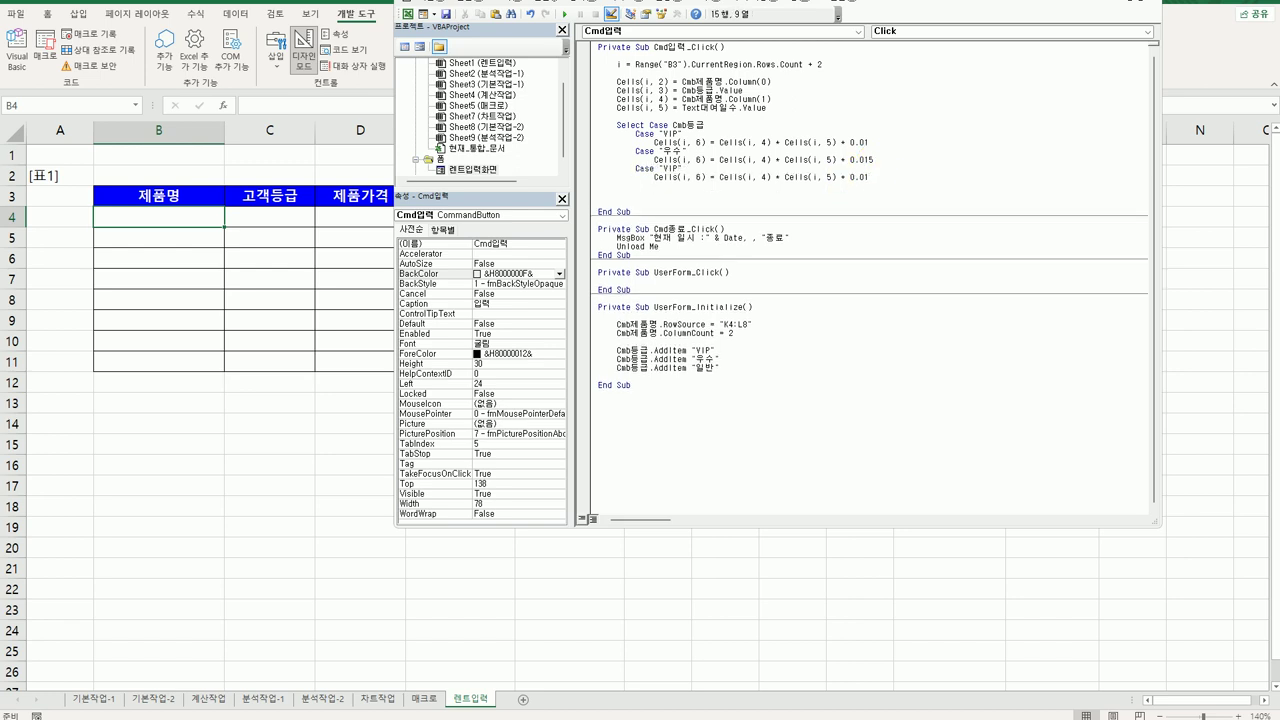
pyautogui.press('Right')
pyautogui.hotkey('shift', 'Right')
pyautogui.hotkey('shift', 'Right')
pyautogui.hotkey('shift', 'Right')
pyautogui.write('일')
pyautogui.click(866, 177)
pyautogui.press('BackSpace')
pyautogui.write('2')
pyautogui.press('Return')
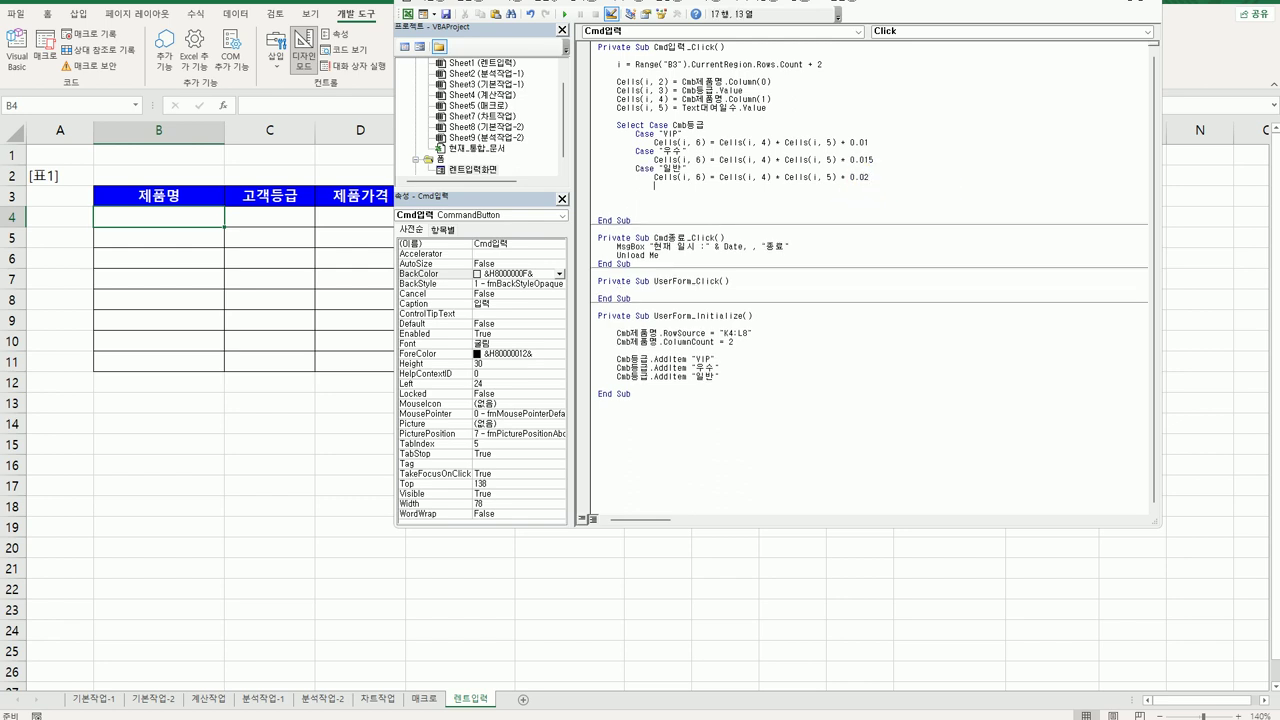
# Close the Select Case block after the 일반 branch with End Select, outdented to the block's level
pyautogui.hotkey('shift', 'Tab')
pyautogui.write('end select')
pyautogui.press('Return')
# Return to the 렌트입력 worksheet and open the rental form from its 렌트입력 button with design mode turned off
pyautogui.hotkey('alt', 'F11')
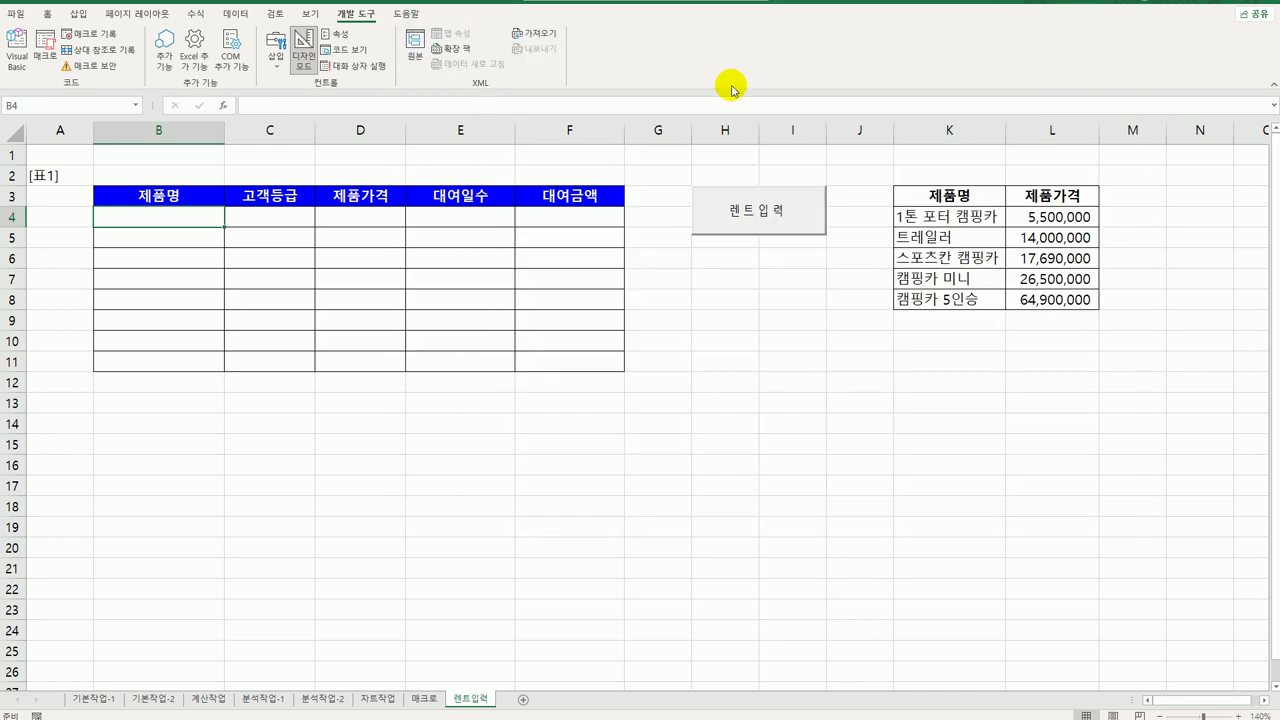
pyautogui.click(302, 60)
pyautogui.click(763, 224)
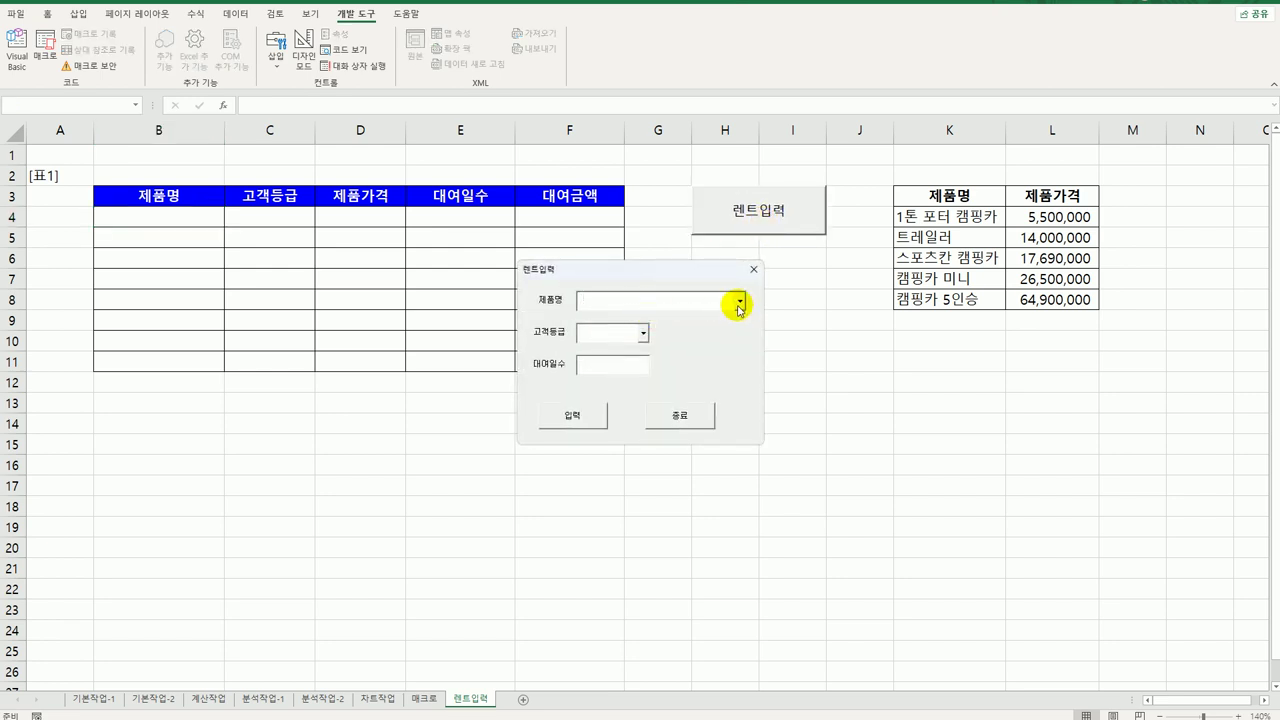
# Submit a rental record in the form with product 트레일러, customer grade 우수 and 5 rental days
pyautogui.click(739, 303)
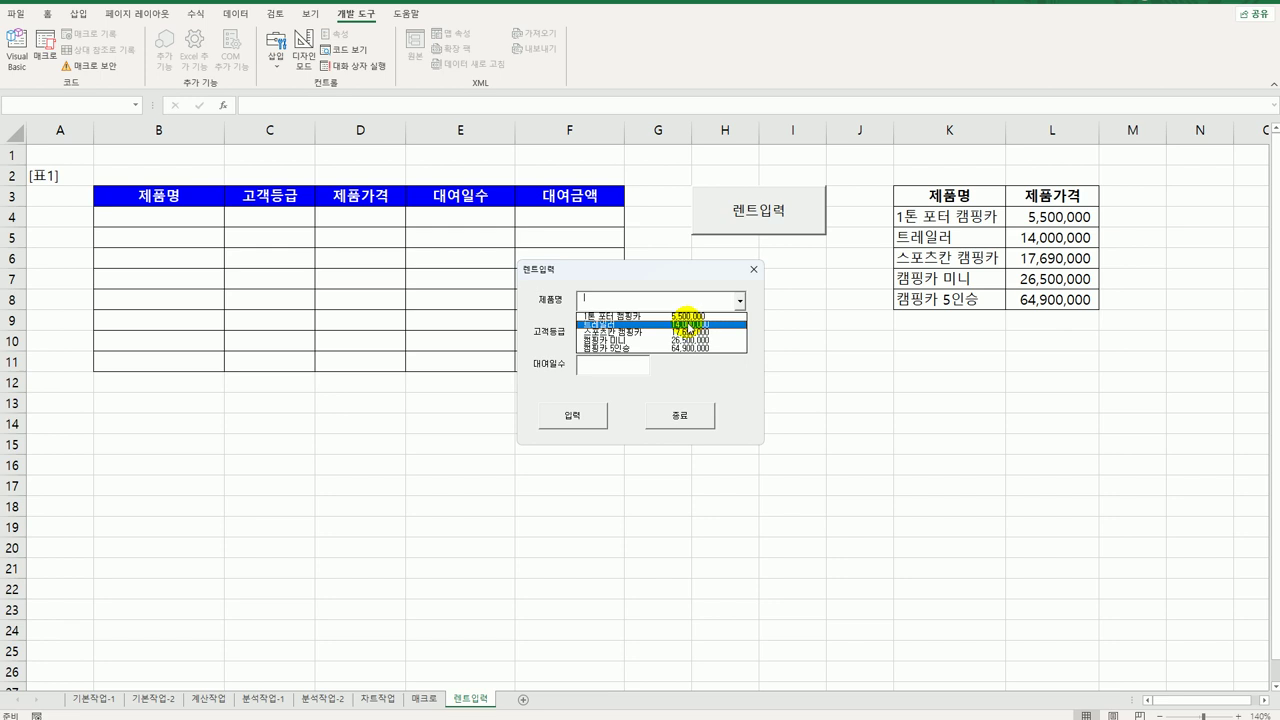
pyautogui.click(665, 325)
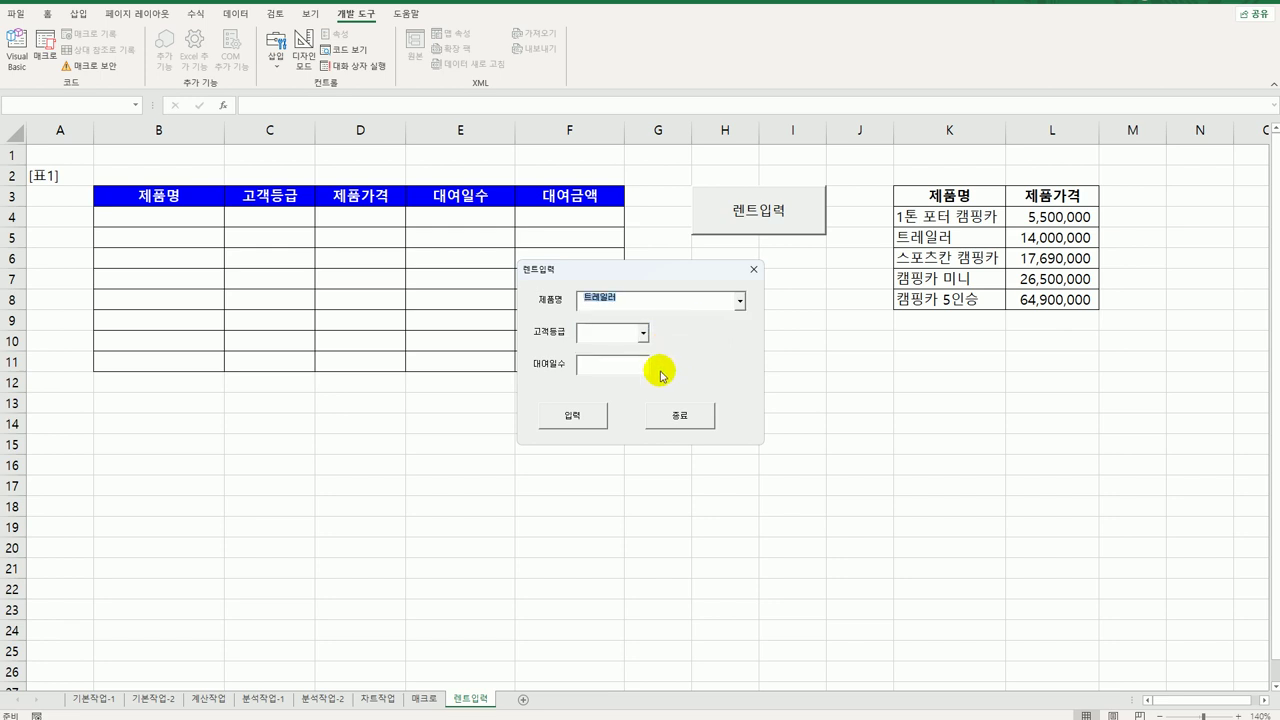
pyautogui.click(643, 333)
pyautogui.click(600, 354)
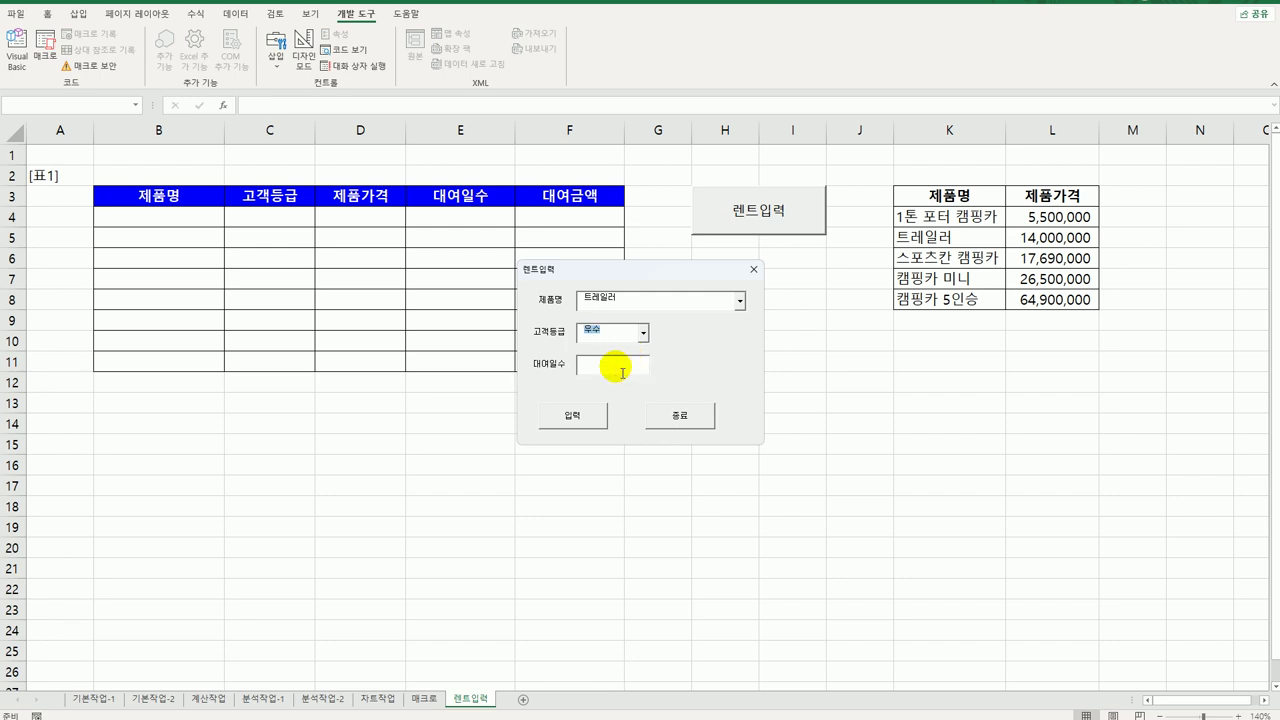
pyautogui.click(617, 370)
pyautogui.write('9')
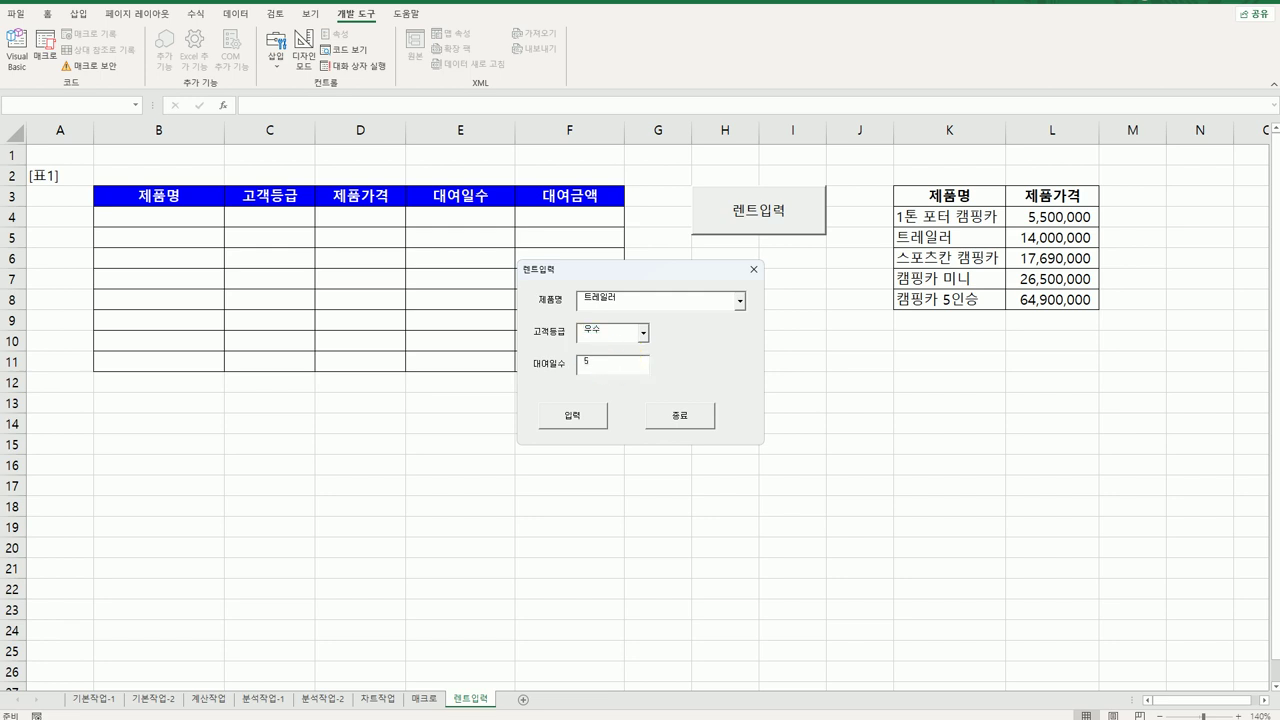
pyautogui.click(562, 420)
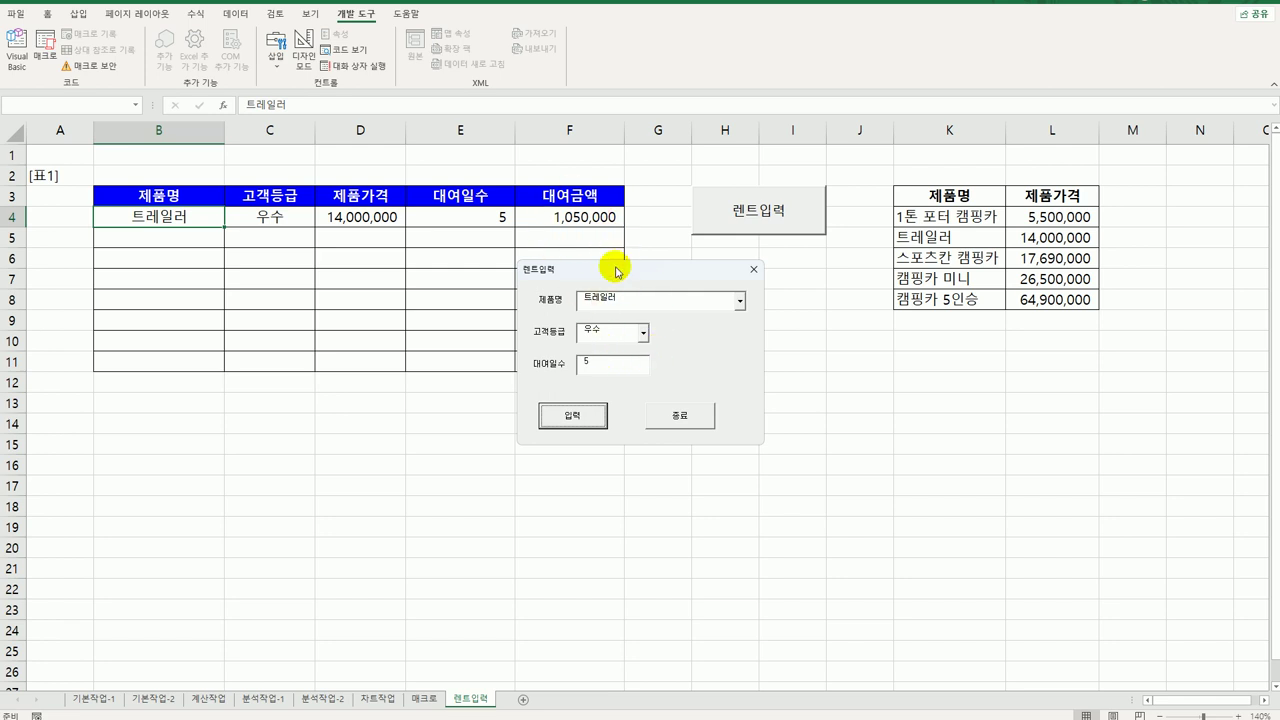
# Close the rental form with its 종료 button, accept the date message and select cell I16
pyautogui.click(683, 417)
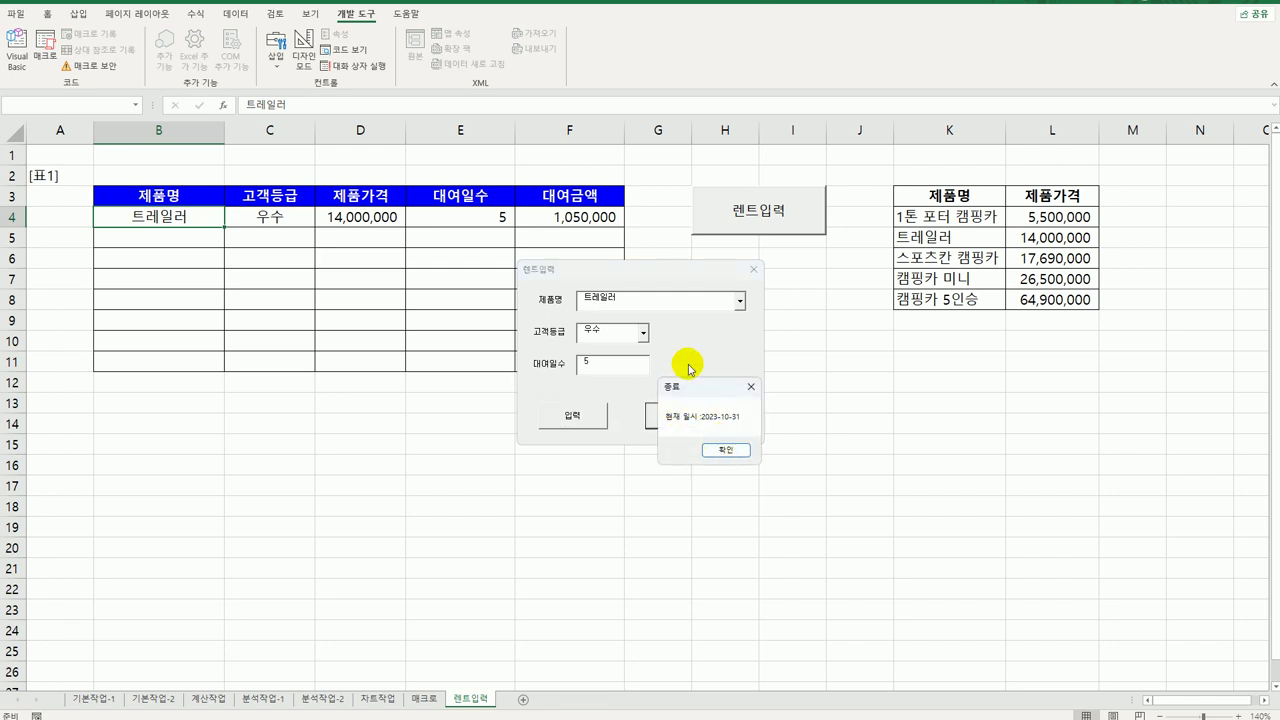
pyautogui.click(731, 455)
pyautogui.click(794, 464)
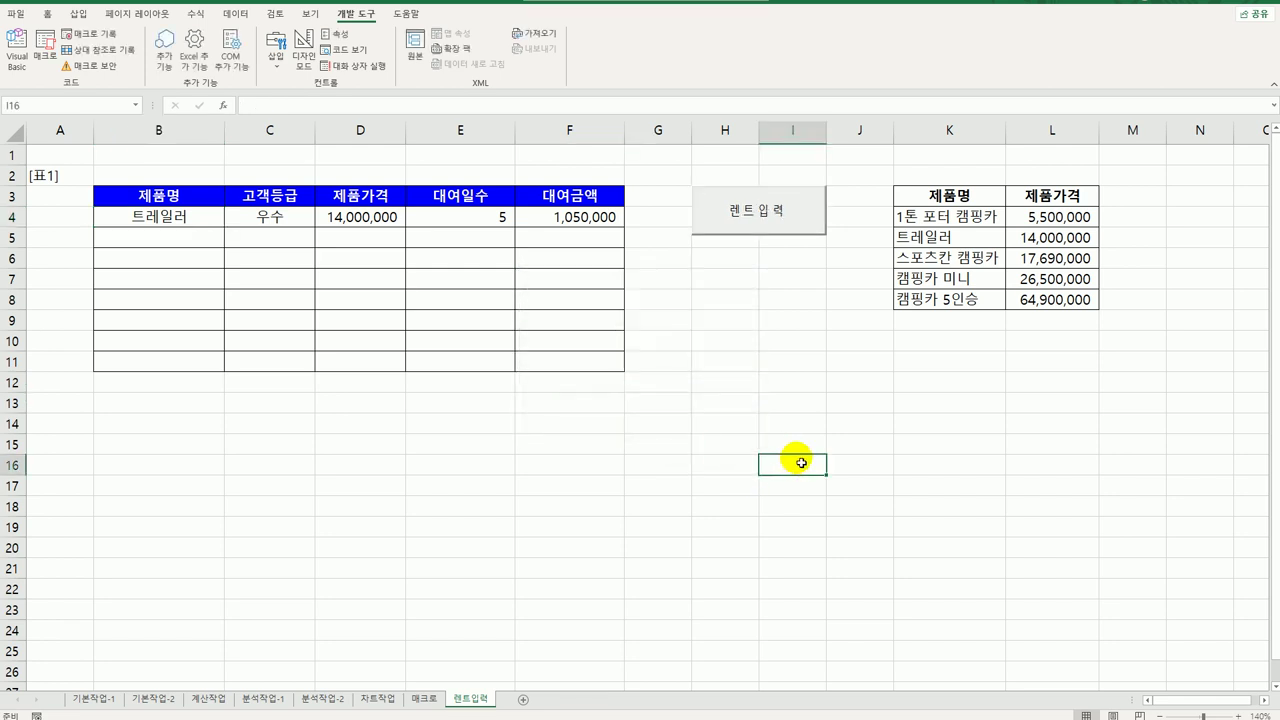